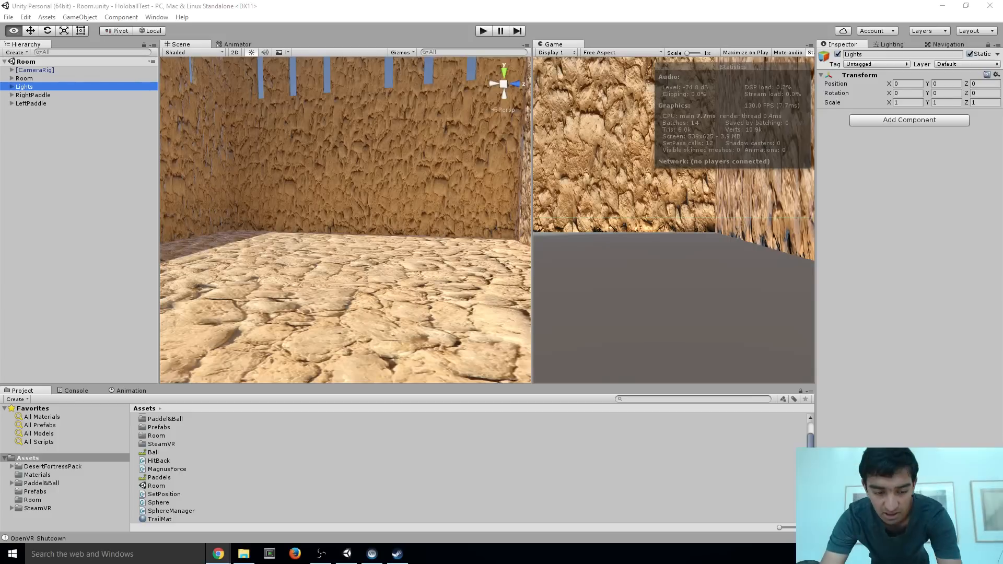
key(alt+Tab)
key(alt+Tab)
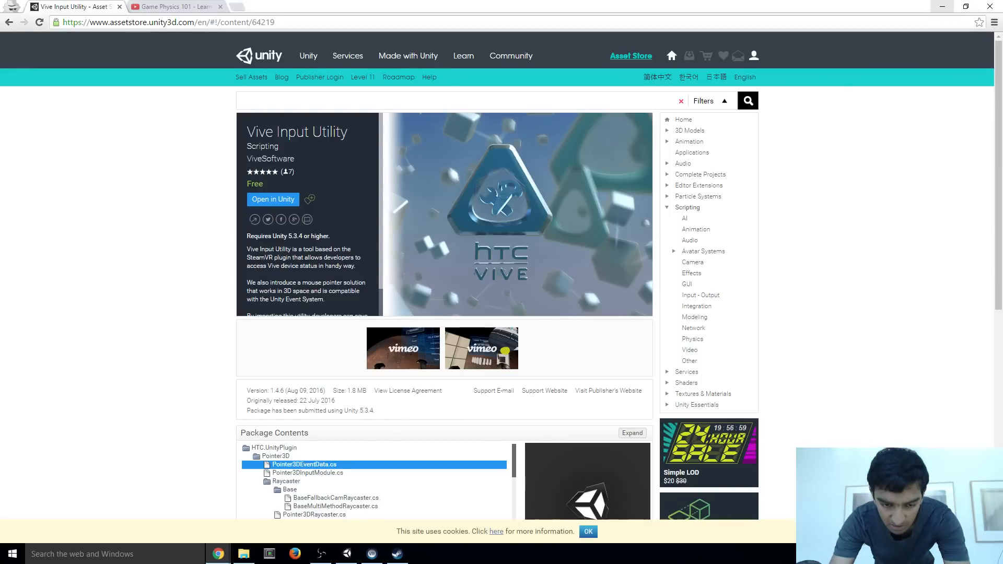
key(alt+Tab)
key(alt+Tab)
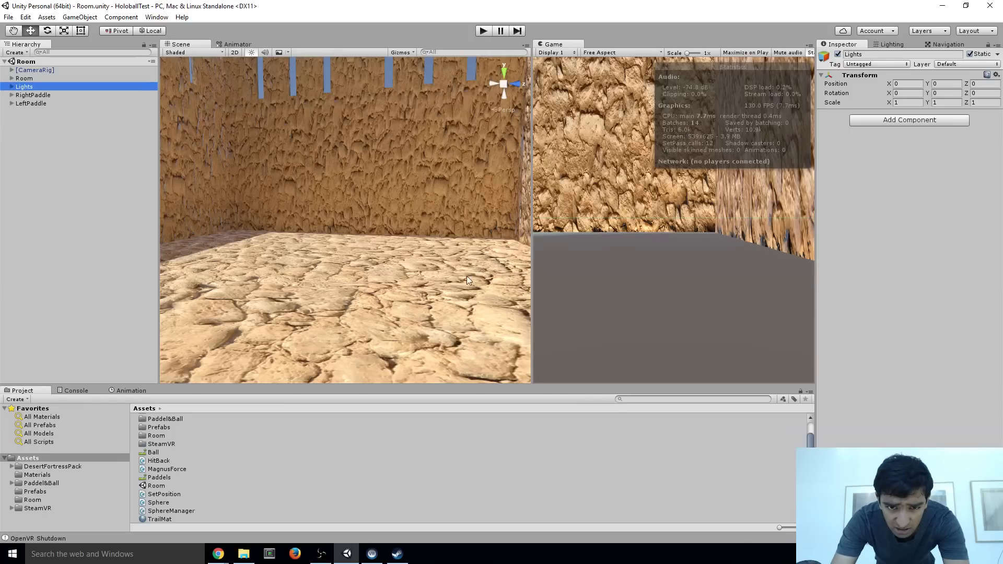
right_drag(377, 212, 403, 241)
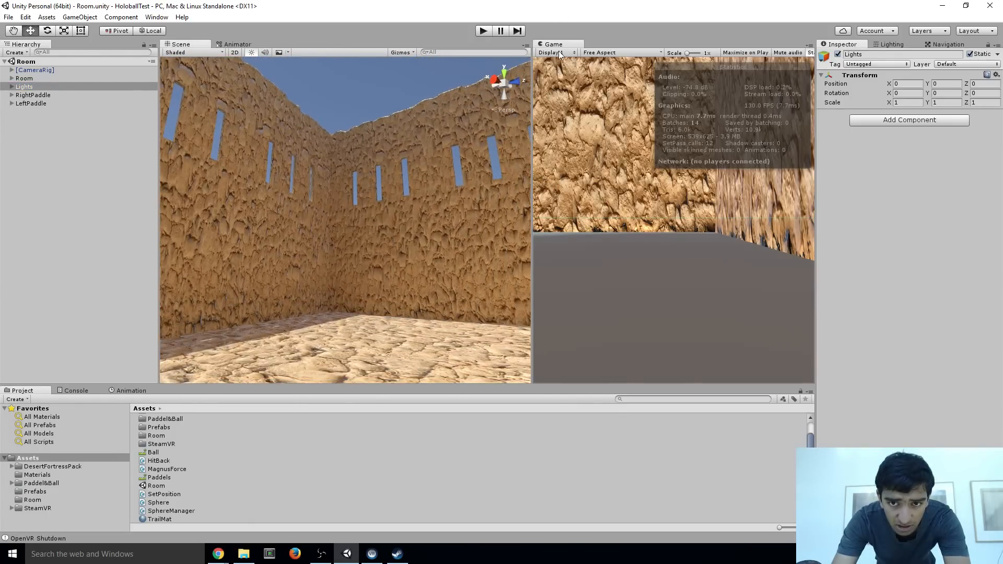
Detach the Game view into a maximized floating window and run the Room scene in it
drag(562, 44, 568, 24)
click(685, 7)
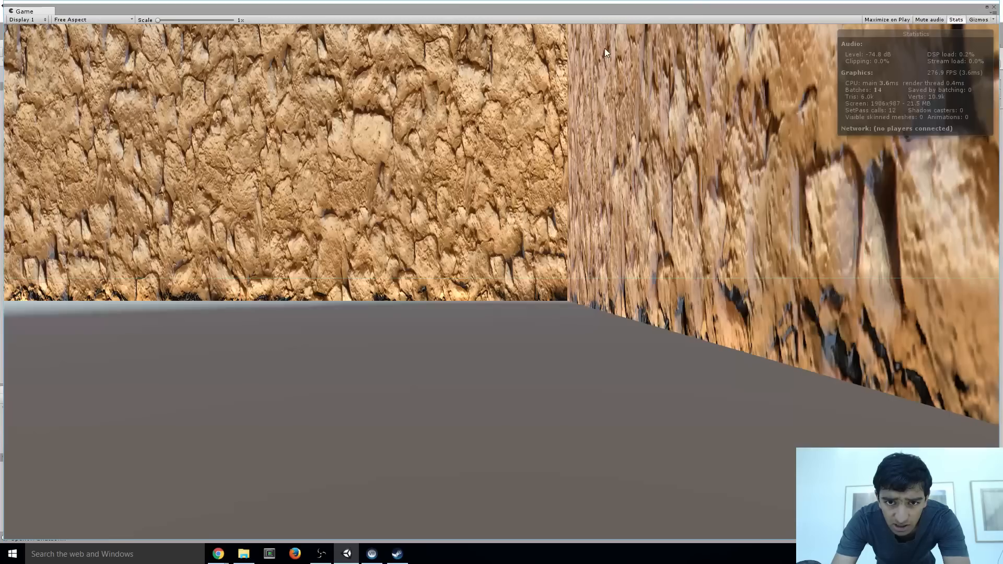
key(alt+Tab)
key(alt+Tab)
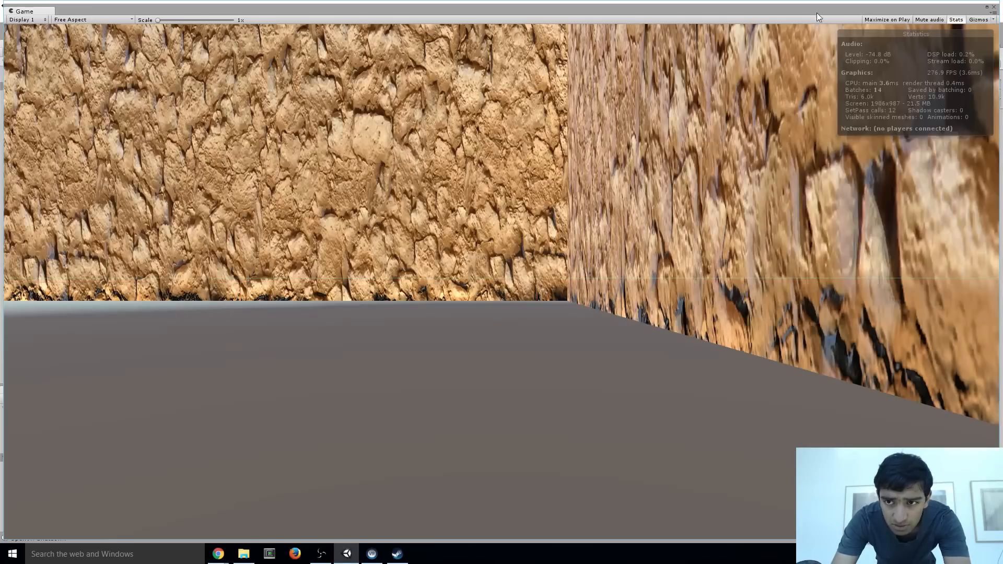
drag(591, 2, 596, 65)
click(488, 31)
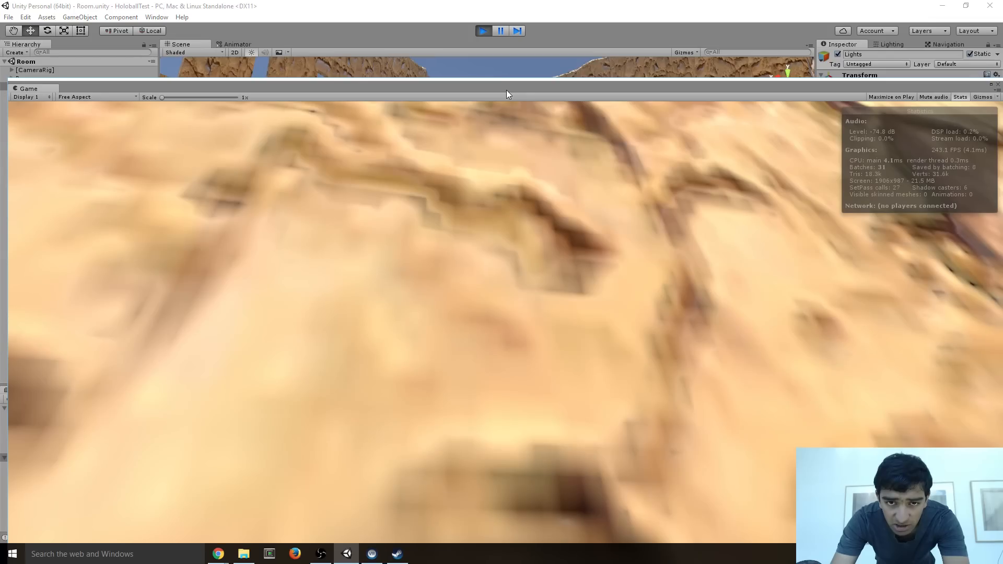
drag(507, 90, 499, 11)
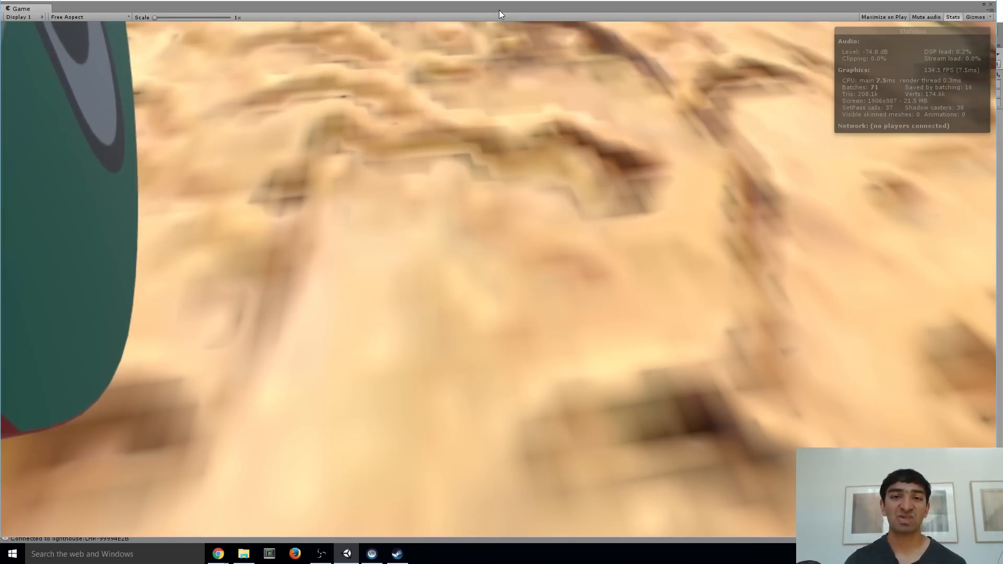
Dock the Game view back beside the Scene view and stop play mode
drag(512, 4, 559, 108)
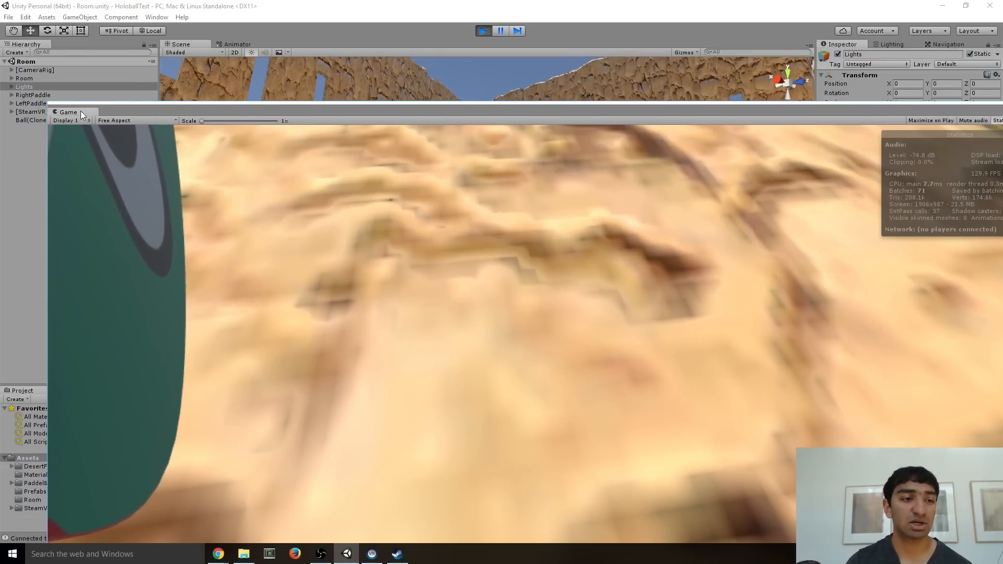
drag(82, 115, 773, 73)
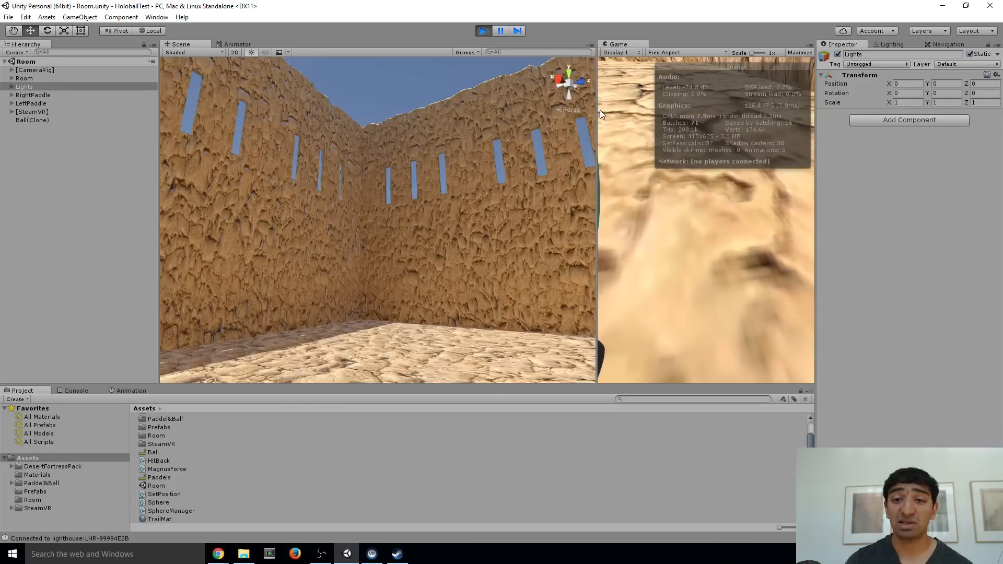
drag(600, 114, 500, 79)
click(483, 31)
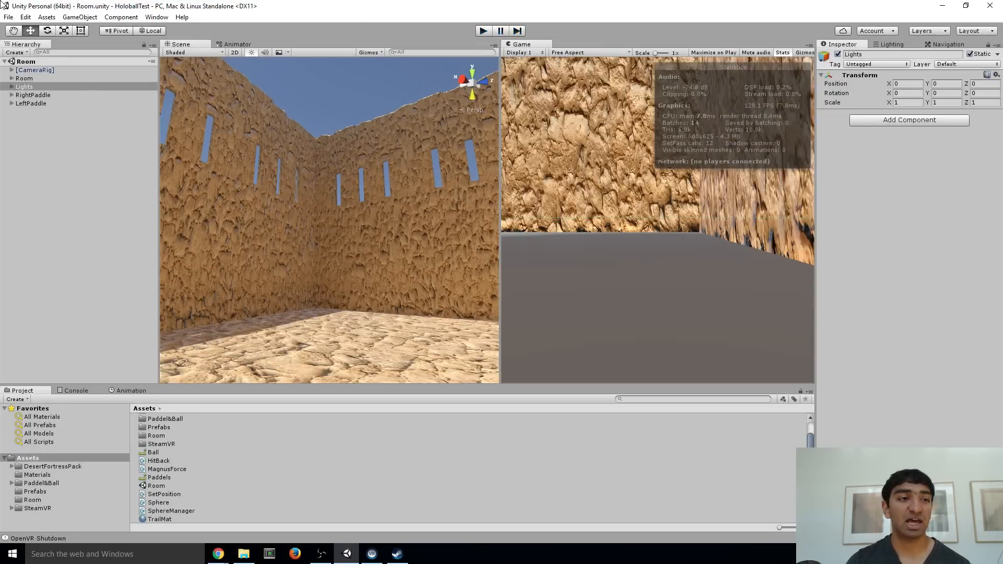
Create a new 3D project named HoloballLiveStream and bring its editor window to the front
click(8, 17)
click(26, 85)
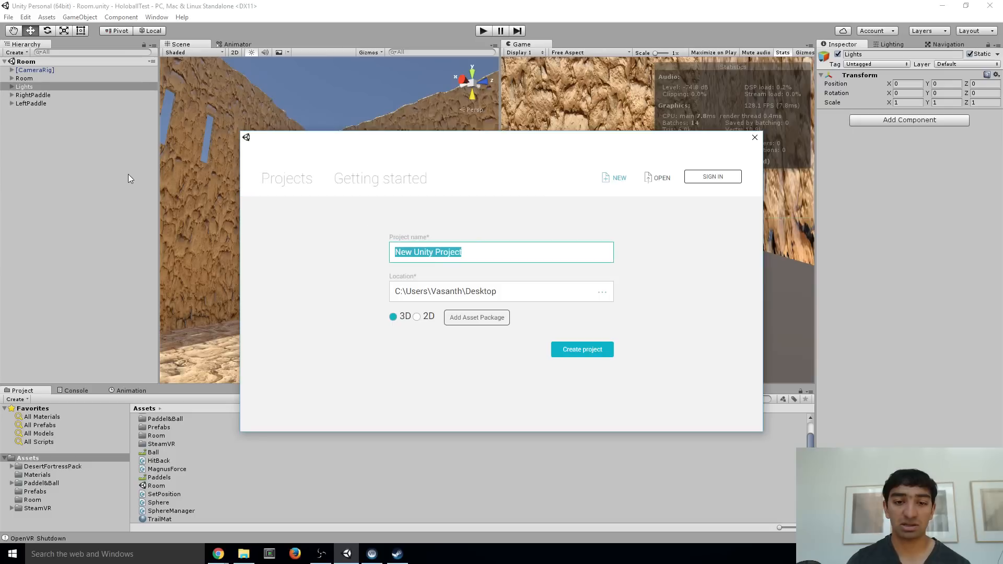
text(HoloballLiveStream)
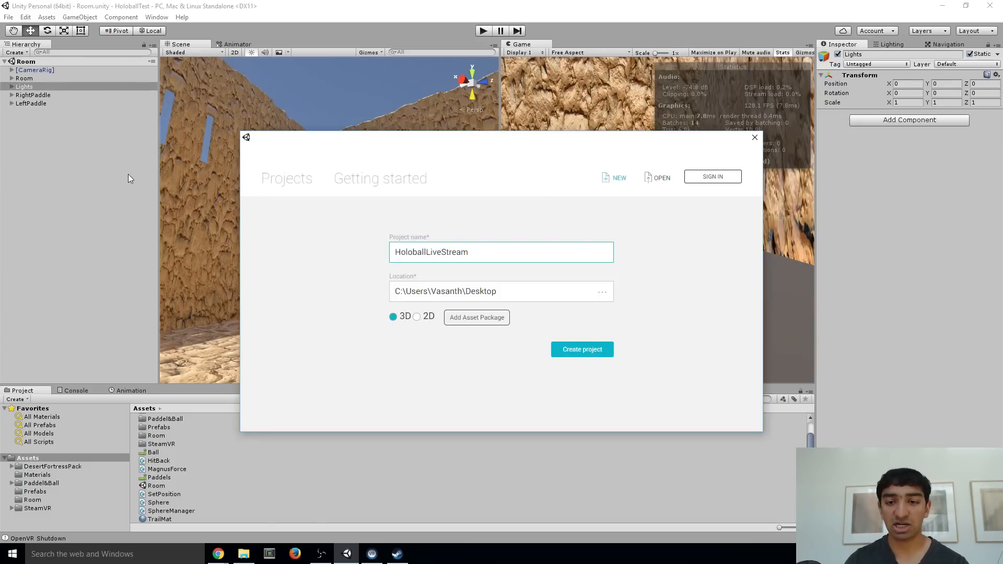
click(598, 354)
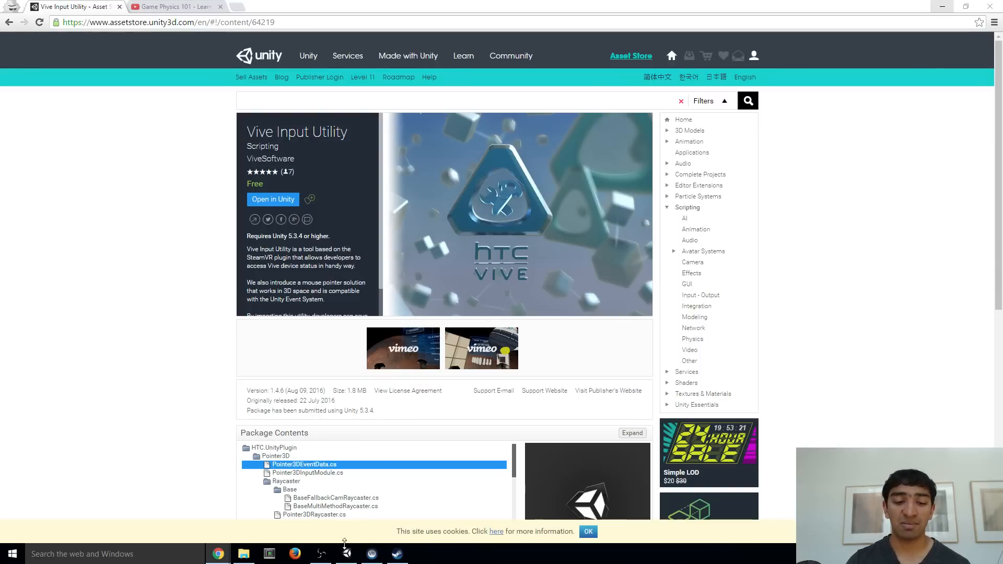
click(346, 554)
mouse_move(329, 146)
right_down()
mouse_move(325, 157)
mouse_move(318, 133)
right_up()
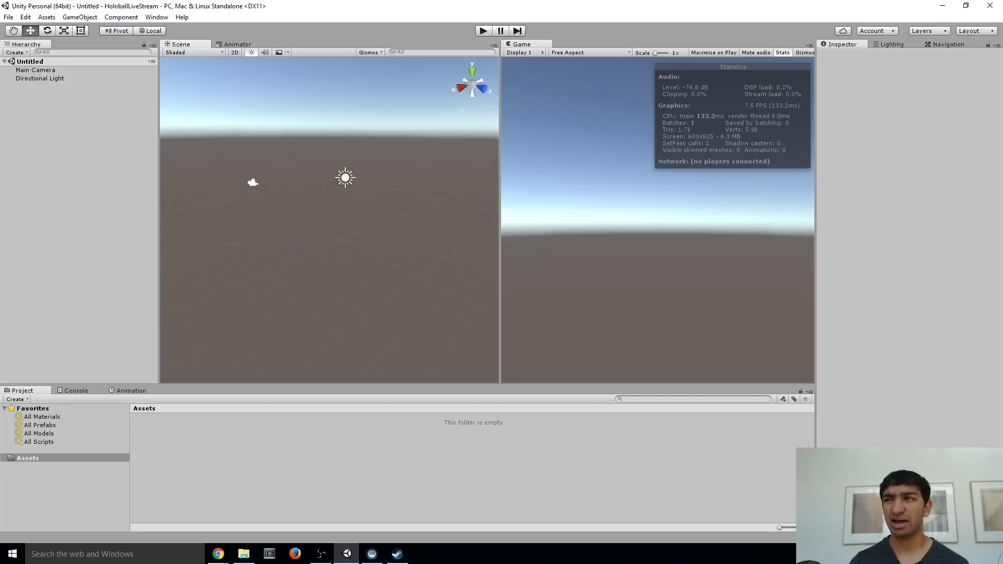
Open the Asset Store in a floating window, search for "steamvr" and open the SteamVR Plugin page
click(157, 17)
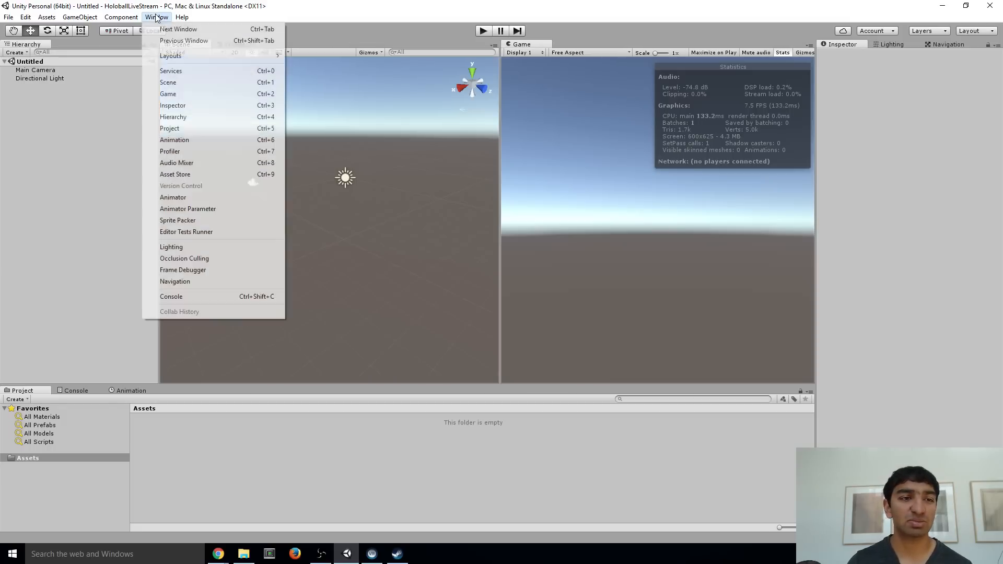
click(193, 175)
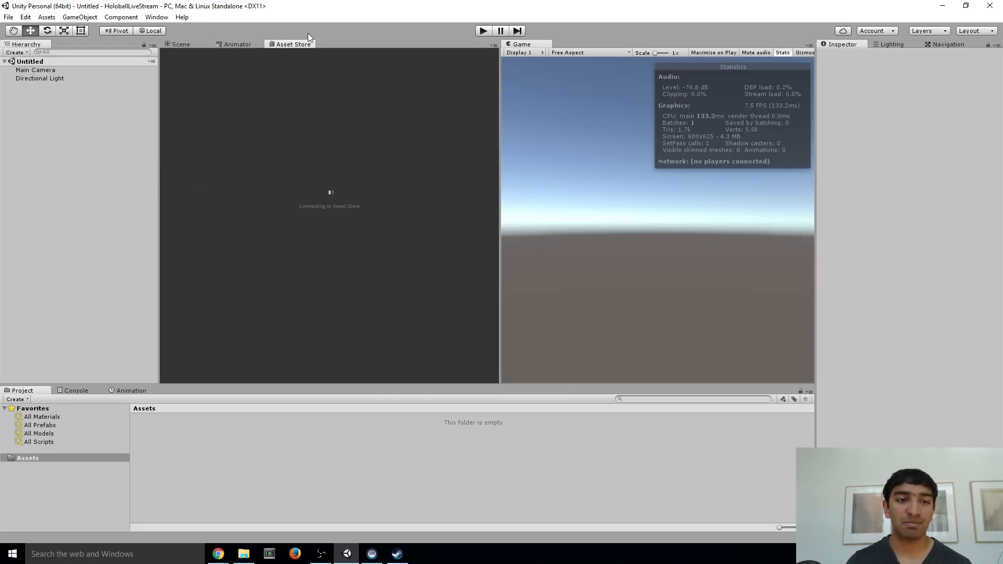
drag(293, 44, 410, 81)
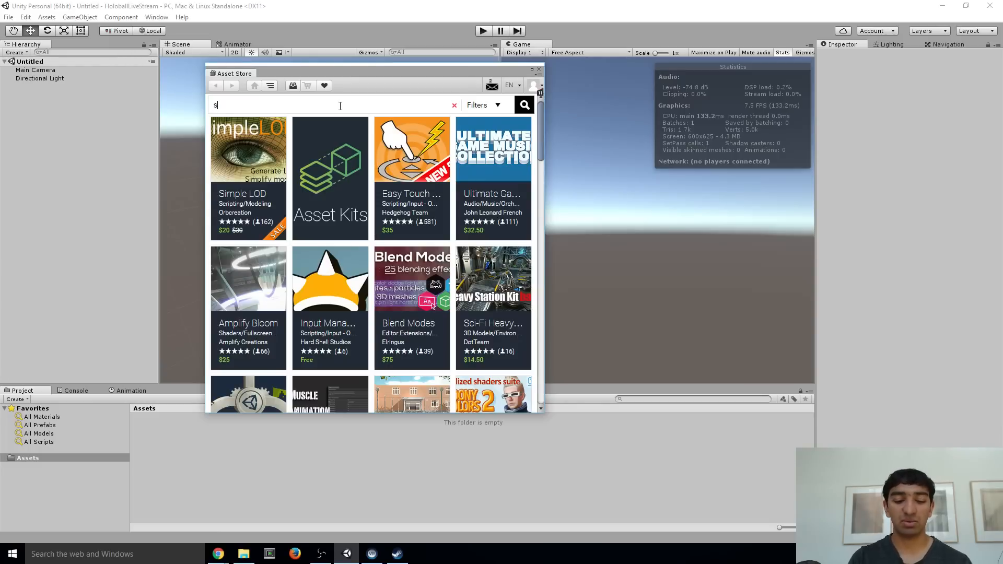
text(vr)
key(Return)
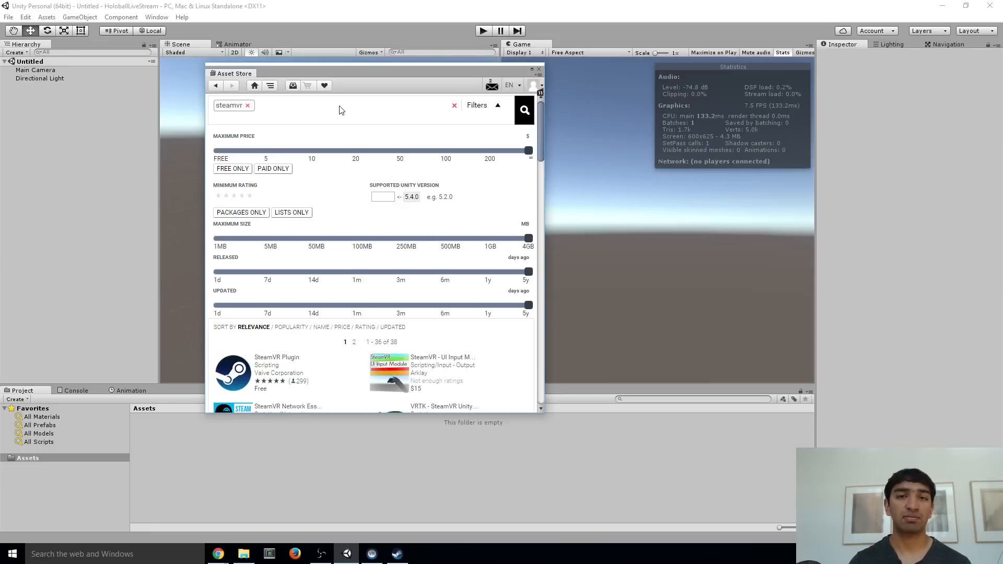
click(281, 359)
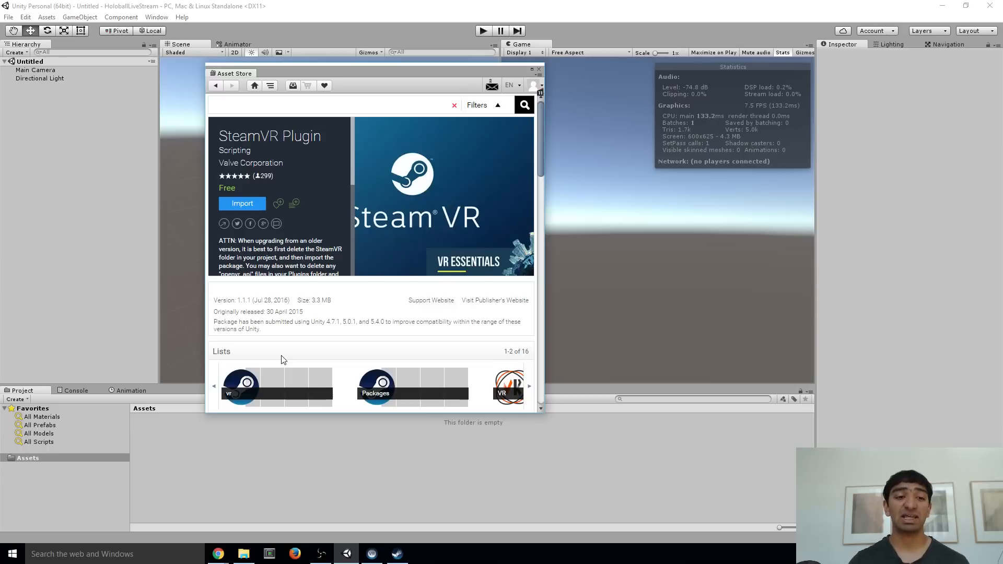
Import the complete SteamVR Plugin package, accept all its recommended project settings and close the Asset Store
click(249, 207)
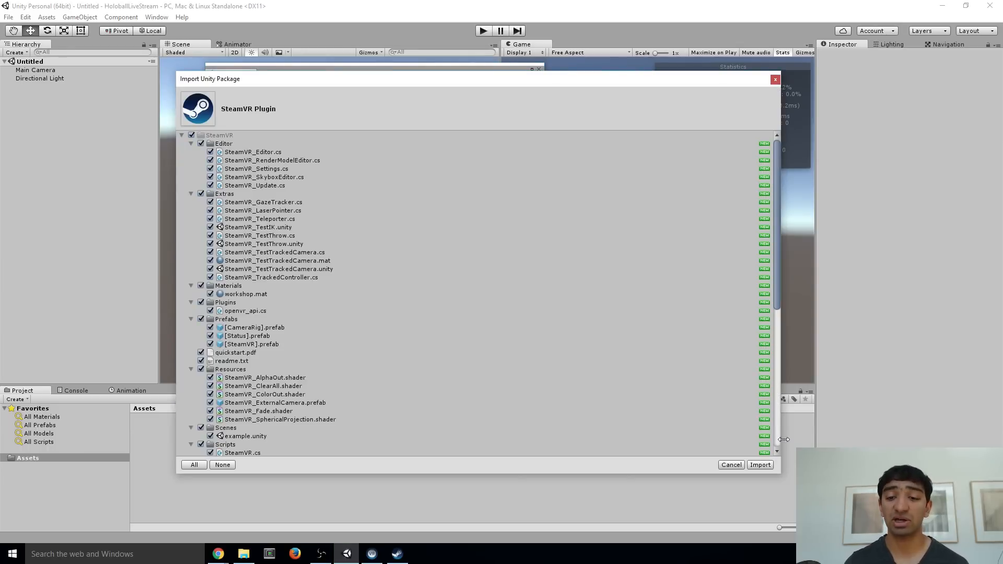
click(761, 464)
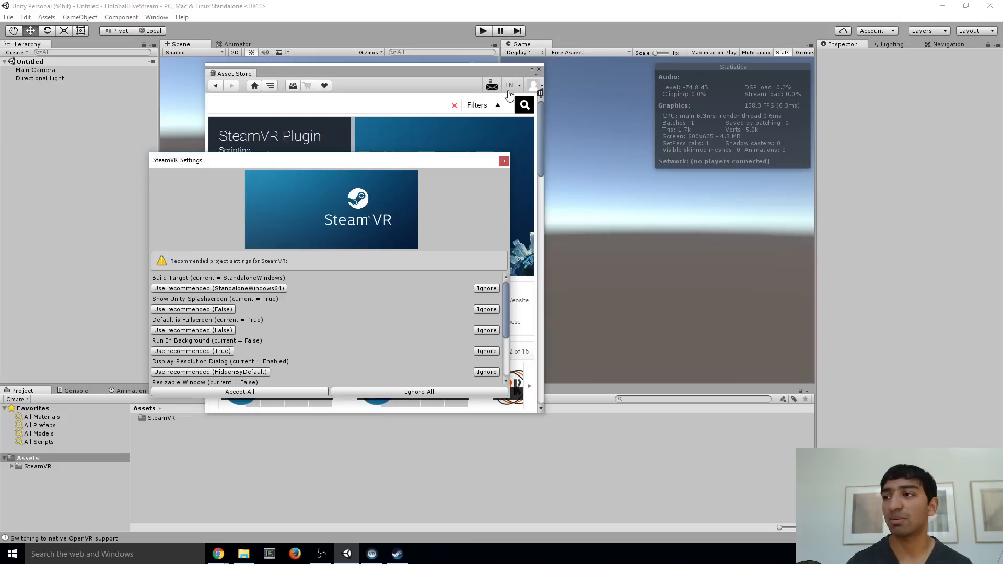
click(259, 392)
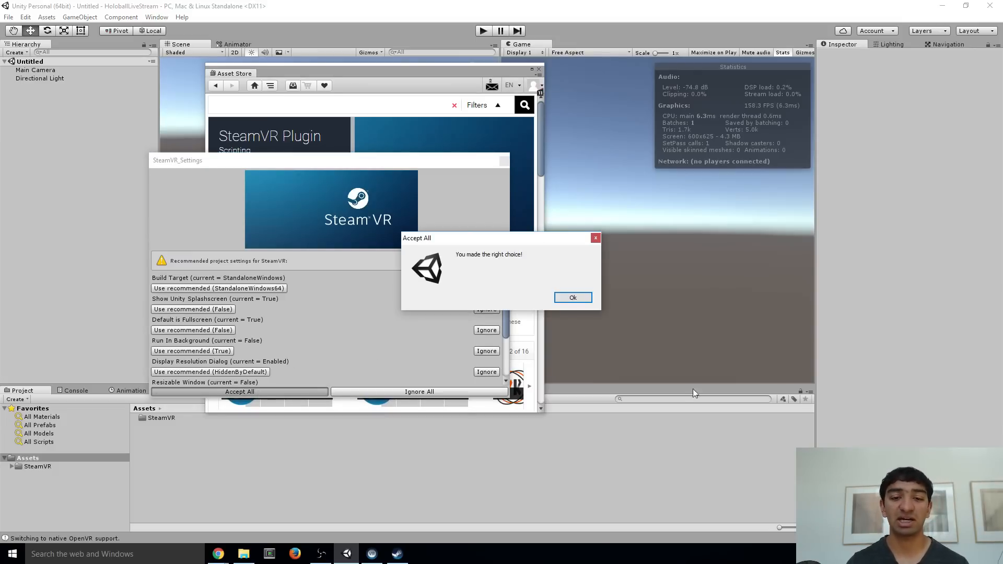
click(577, 300)
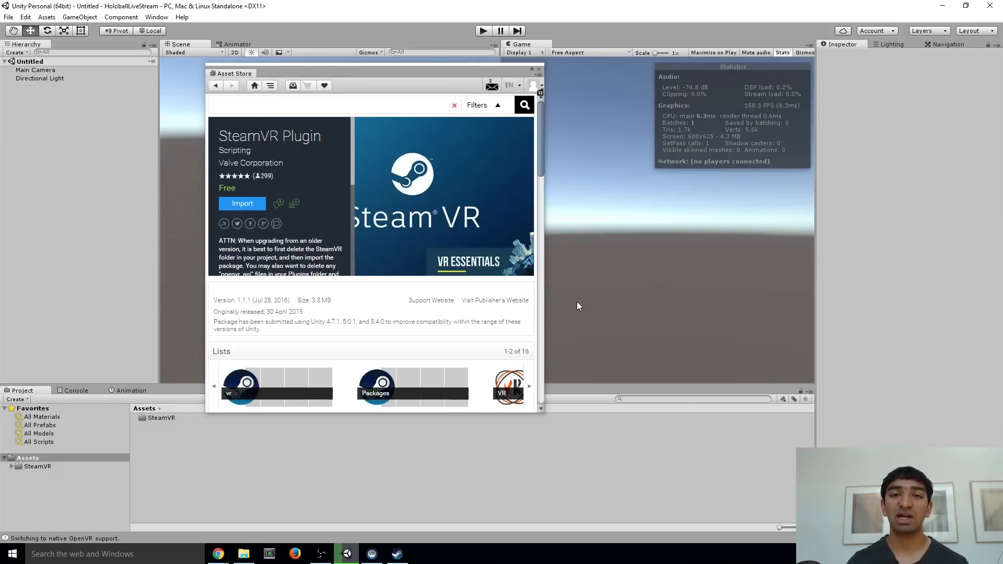
click(539, 69)
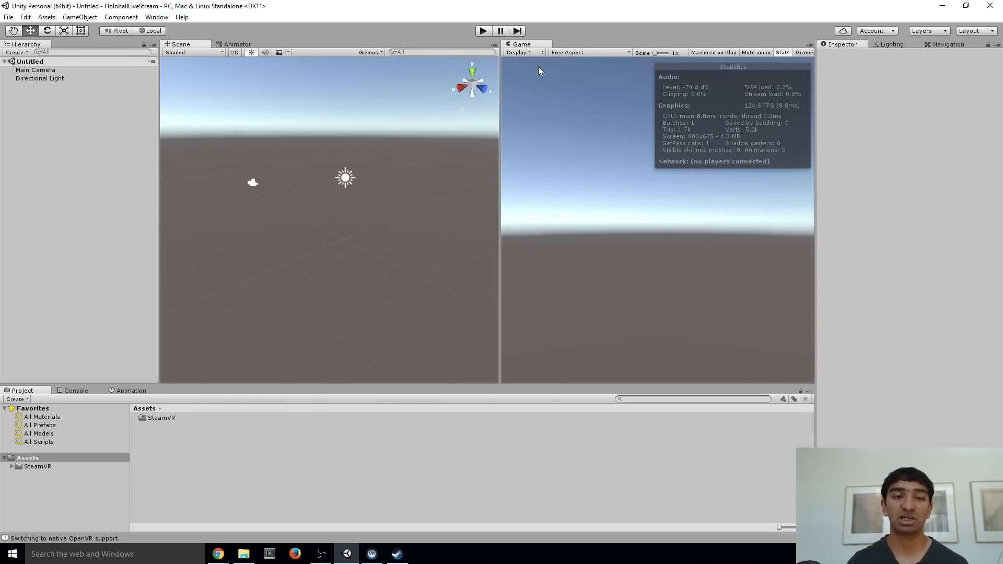
Reopen the Asset Store in a floating window, search for "desert fortress" and open the Desert Fortress Pack page
click(156, 17)
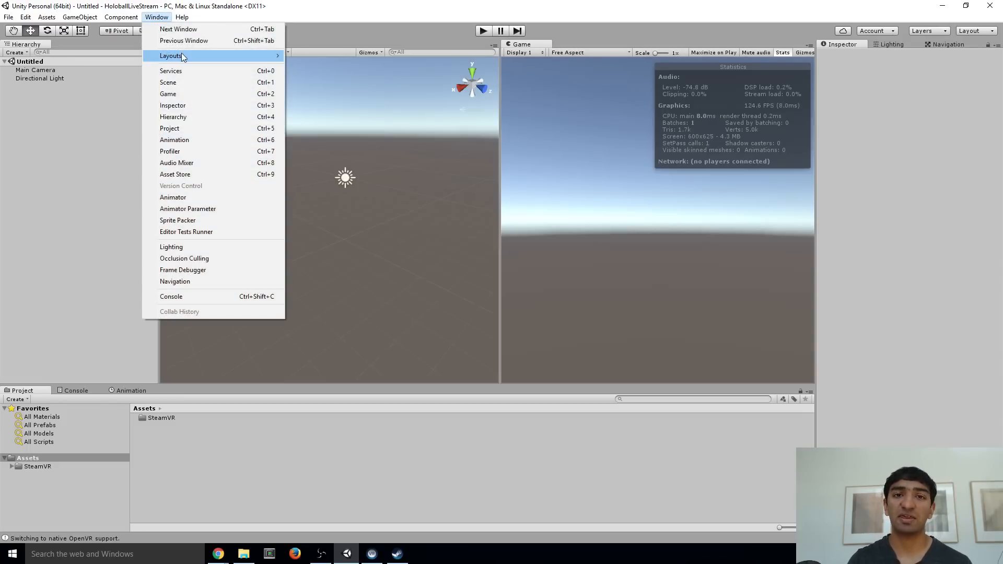
click(210, 174)
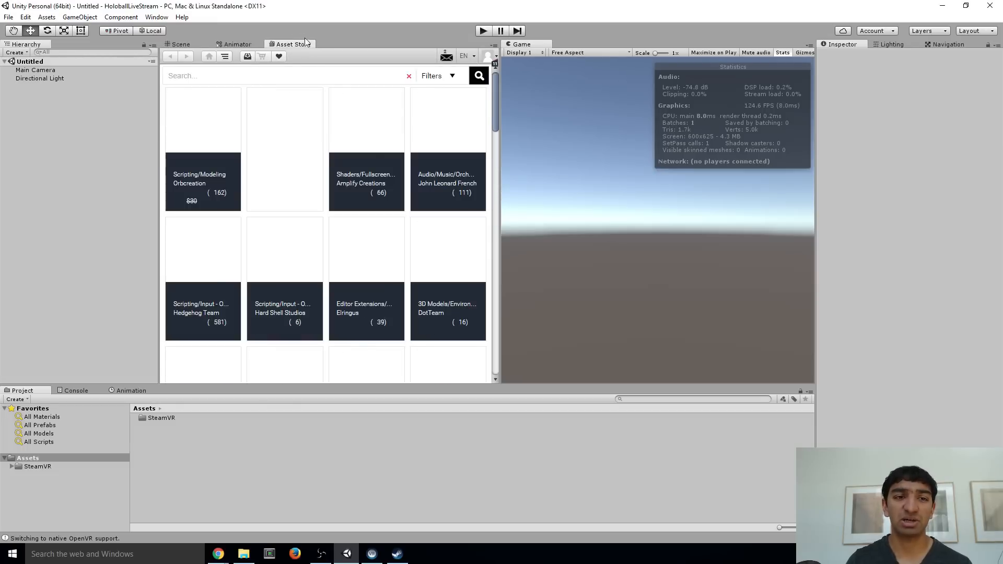
drag(296, 46, 537, 106)
click(447, 133)
text(deser)
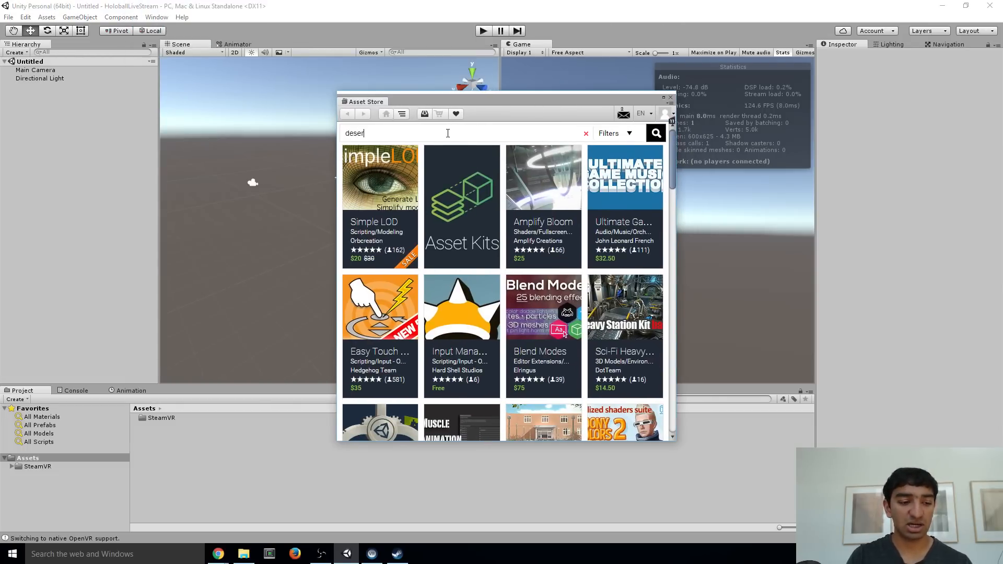
text(t fortress)
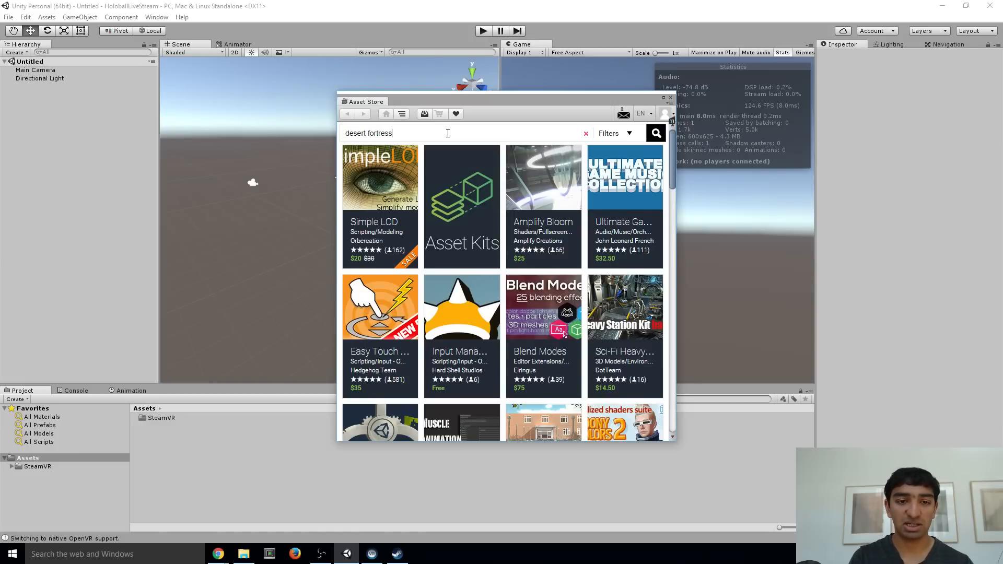
key(Return)
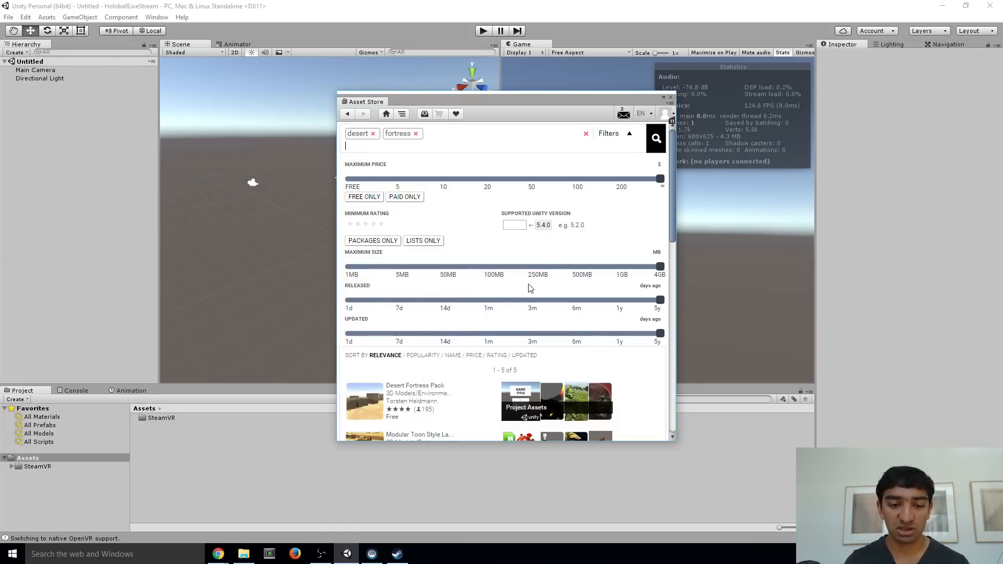
scroll(501, 314, down, 2)
click(415, 337)
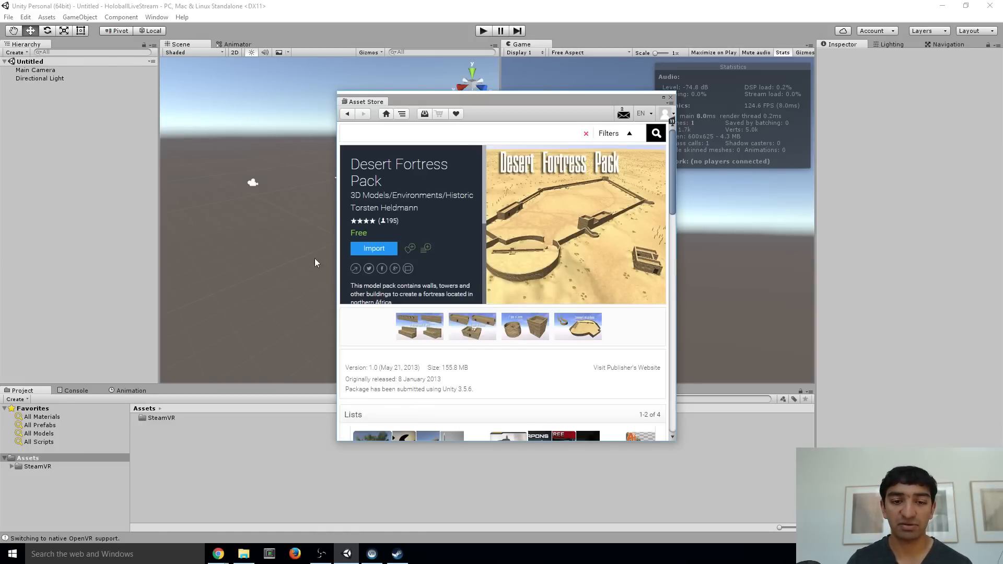
Import the complete Desert Fortress Pack into the project and close the Asset Store
click(372, 247)
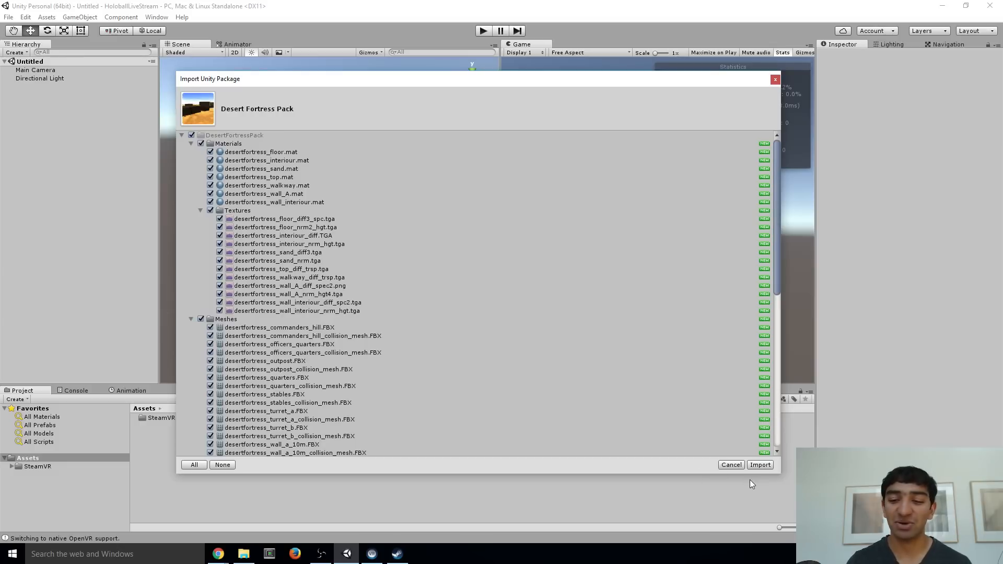
click(760, 465)
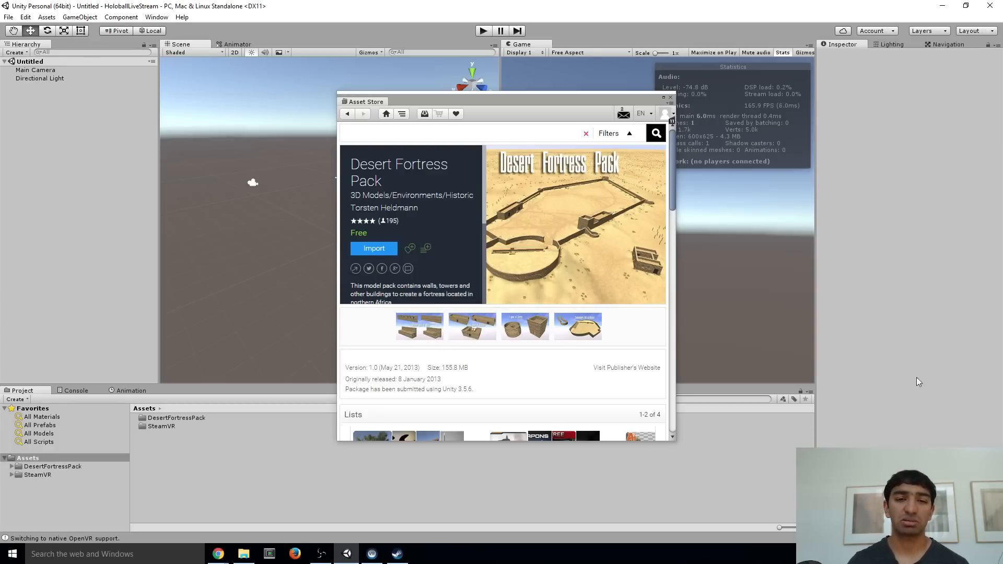
click(671, 99)
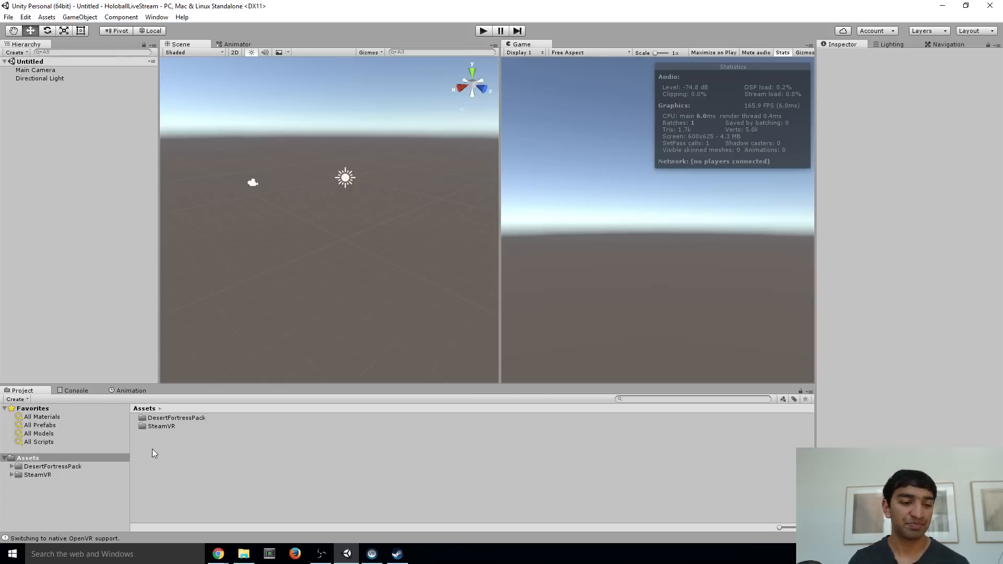
Open the Prefabs folder inside the DesertFortressPack assets
double_click(187, 418)
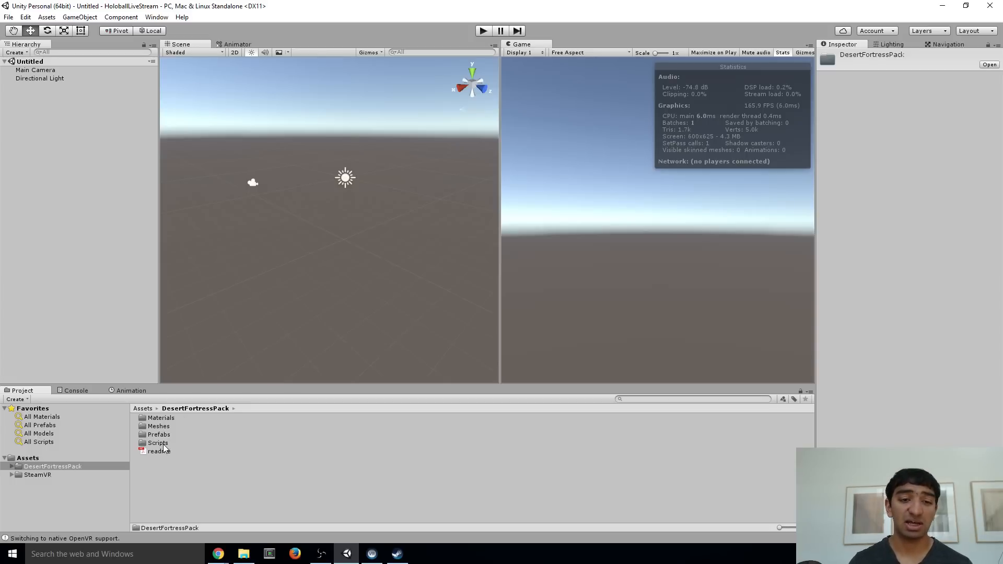
right_drag(308, 260, 290, 282)
scroll(311, 252, down, 2)
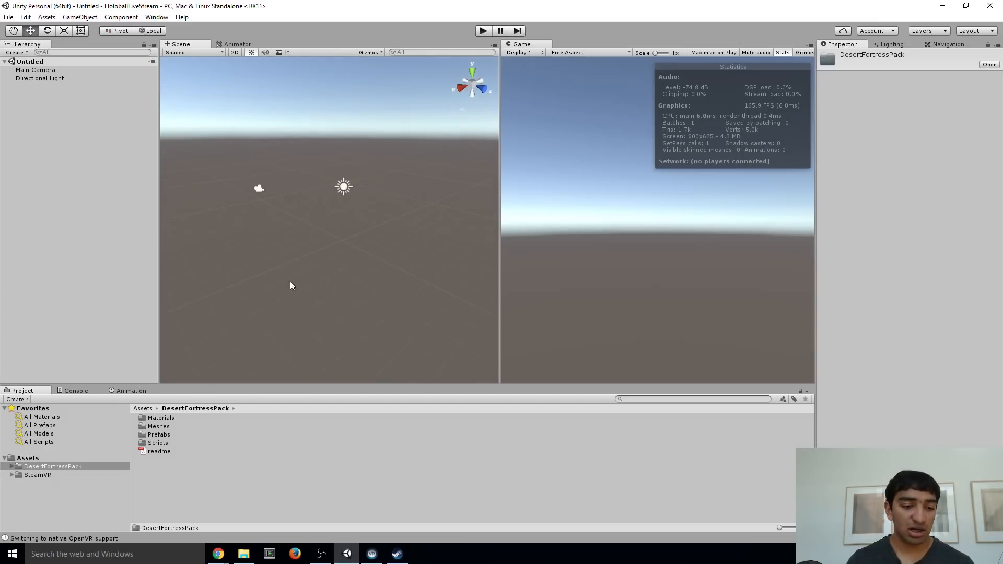
double_click(167, 434)
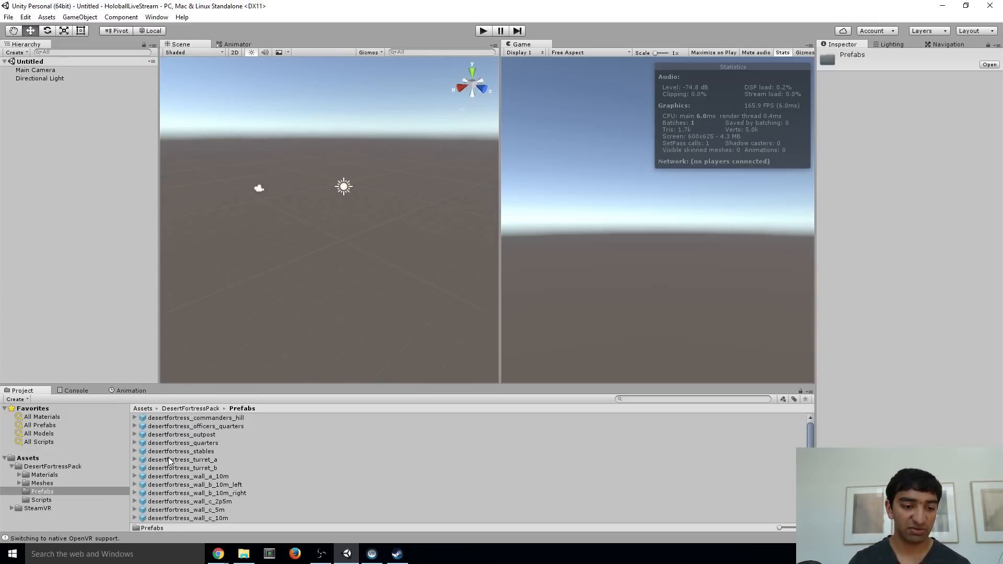
Look through the wall prefabs and place desertfortress_wall_d_5m in the scene
scroll(196, 438, down, 1)
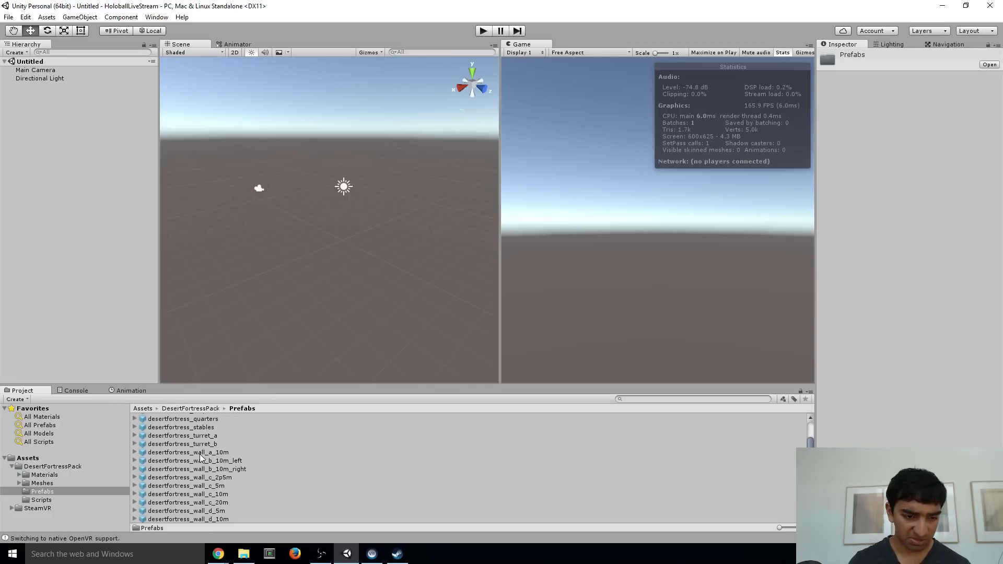
click(200, 452)
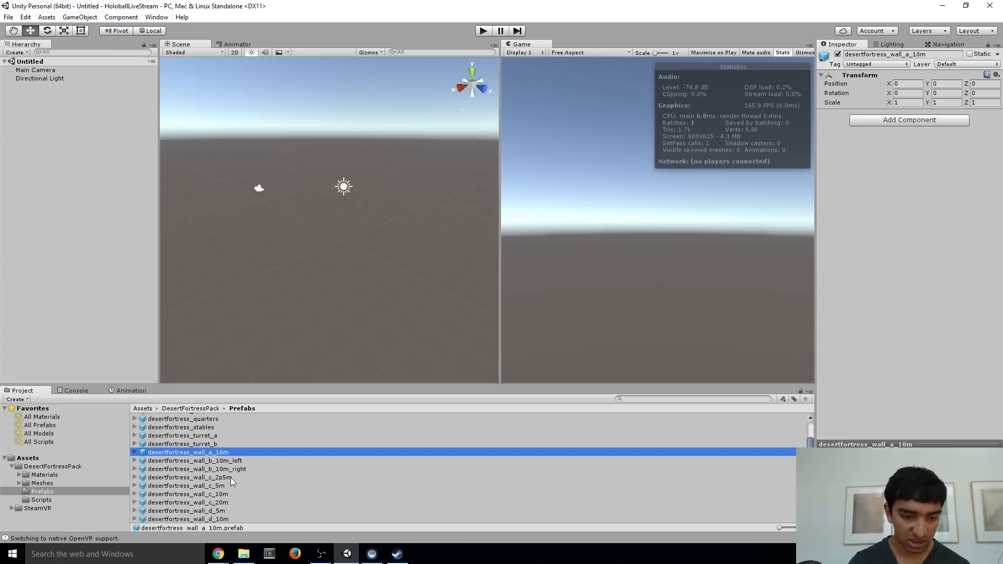
click(202, 491)
click(199, 486)
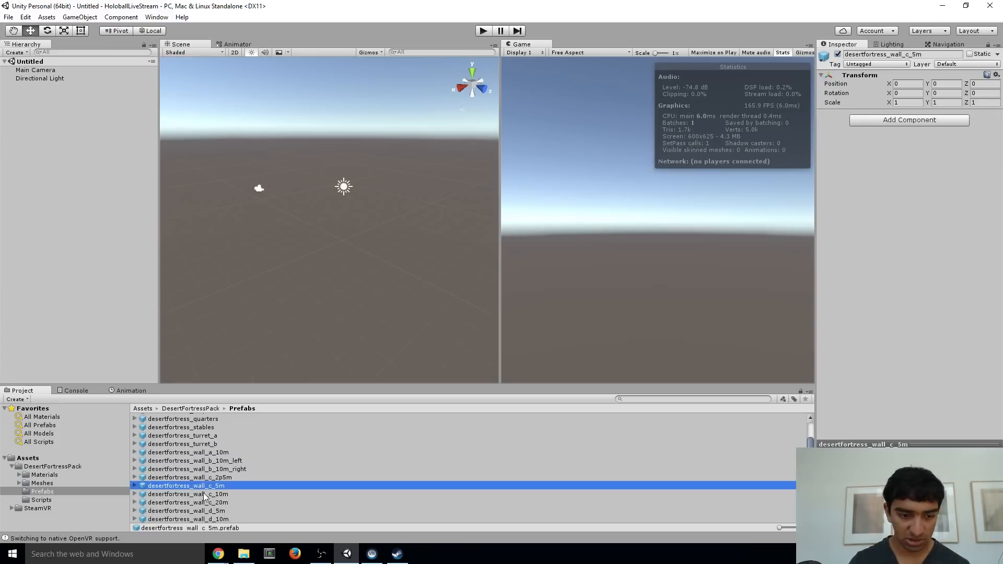
click(219, 512)
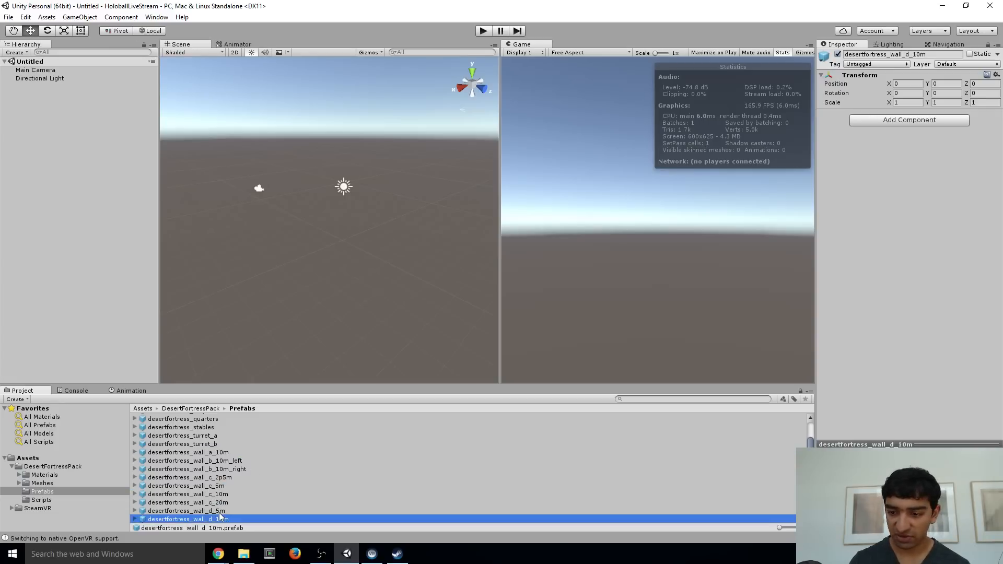
drag(219, 513, 317, 253)
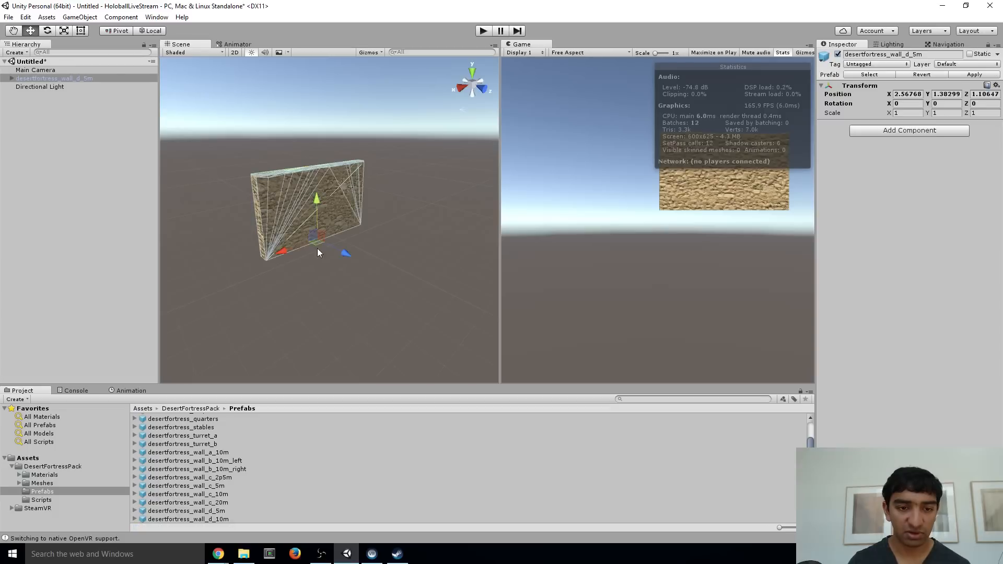
key(w)
right_drag(335, 245, 228, 197)
key(d)
key(s)
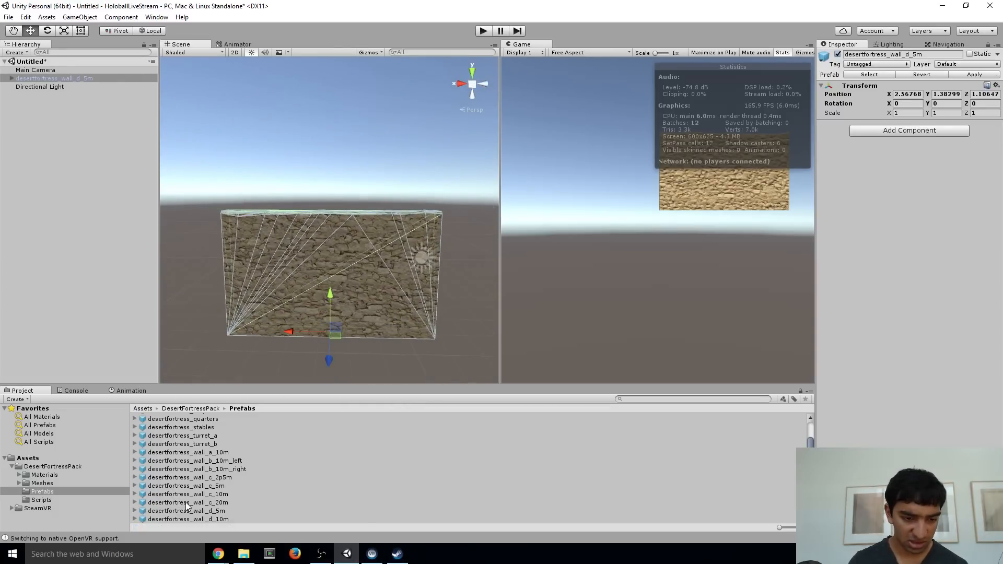
Go through the remaining wall prefabs and place desertfortress_wall_a_10m in the scene behind the first wall
drag(210, 485, 242, 465)
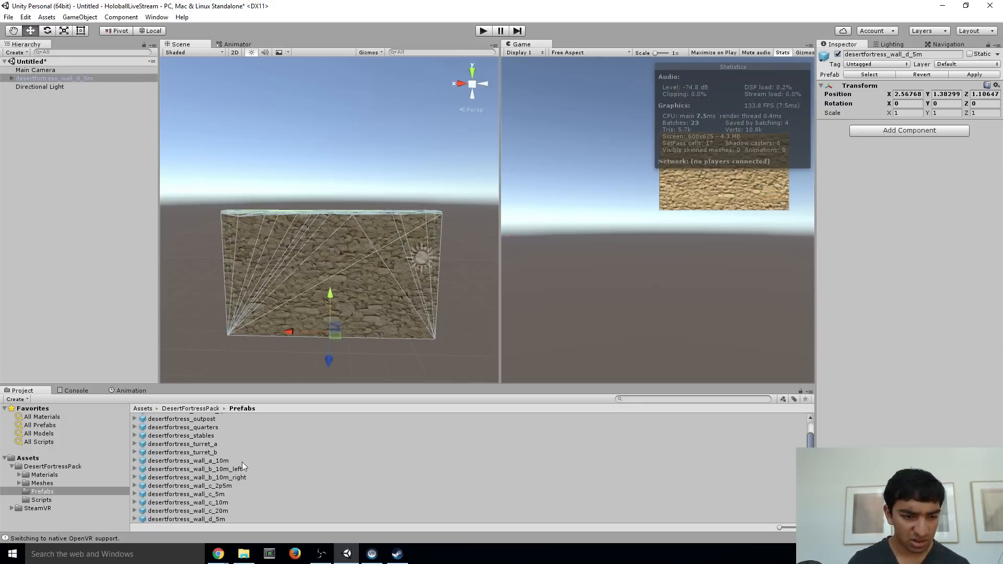
click(212, 461)
key(Down)
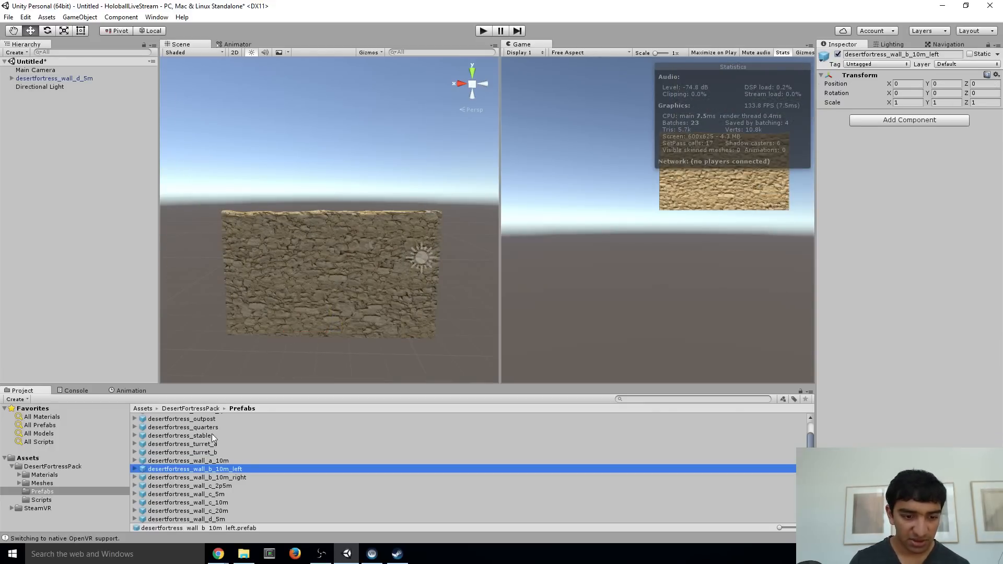
key(Down)
key(Down)
key(Down)
key(Down)
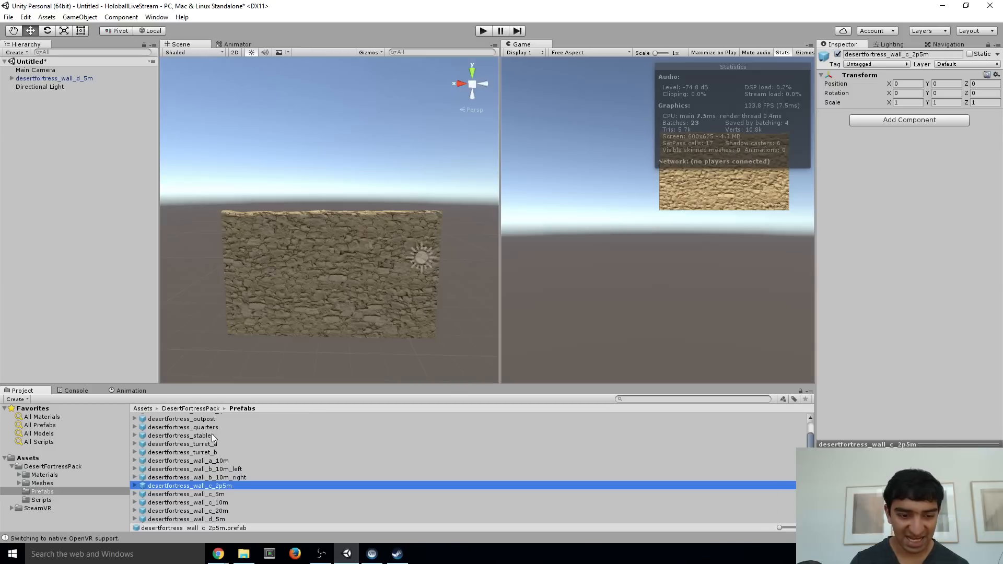
key(Down)
key(Down)
key(Down)
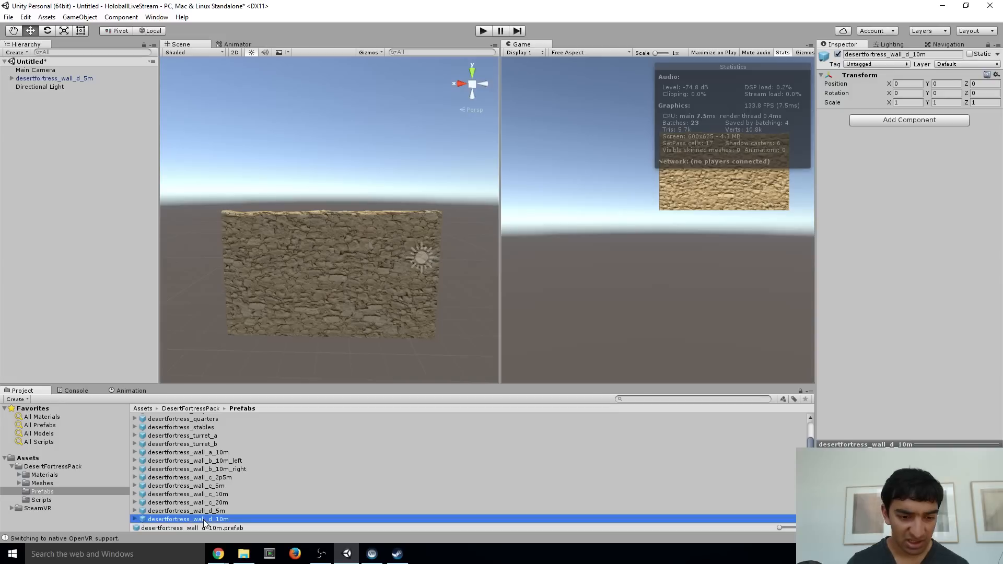
drag(204, 523, 233, 150)
key(s)
right_drag(308, 139, 333, 174)
Set the position of desertfortress_wall_d_5m to 0, 0, 0
click(368, 223)
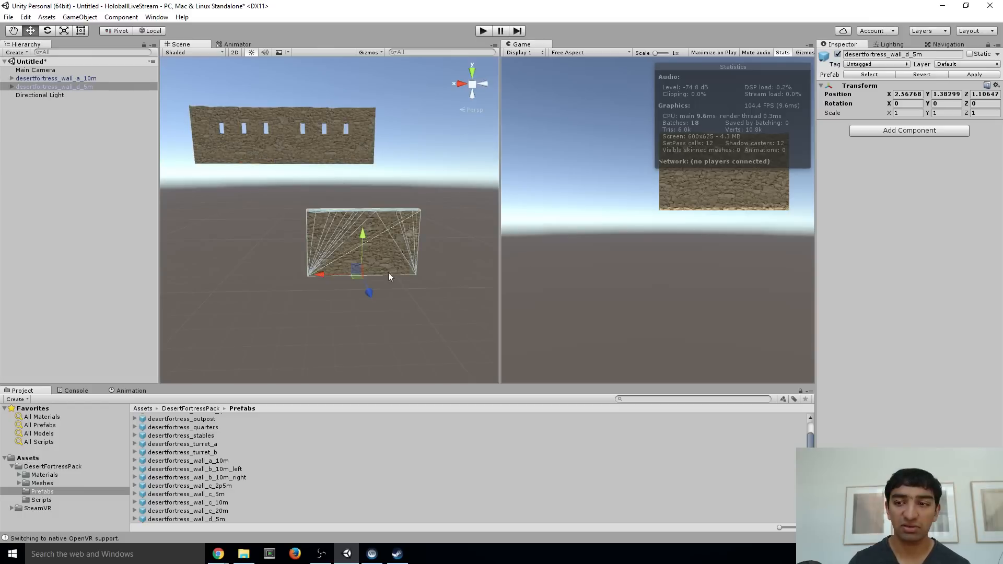
click(910, 94)
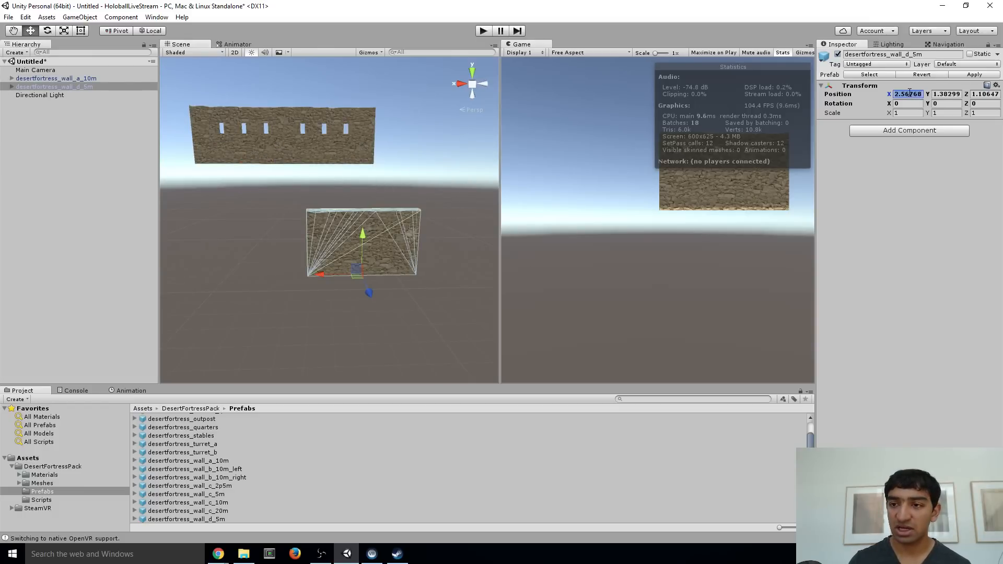
text(0)
key(Tab)
text(0)
key(Tab)
text(0)
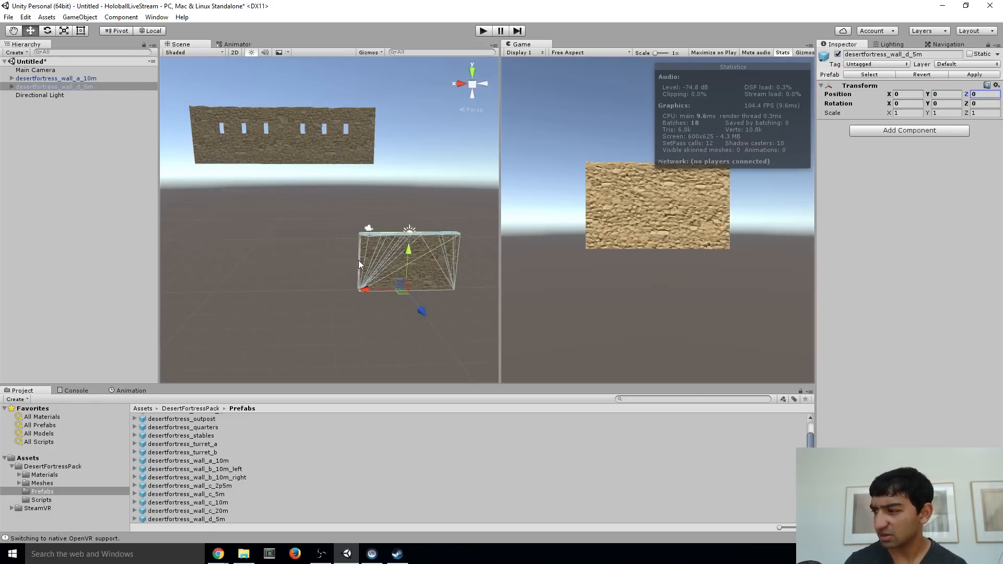
Lay desertfortress_wall_d_5m flat as a floor by setting its X rotation to 90
alt+drag(358, 260, 418, 255)
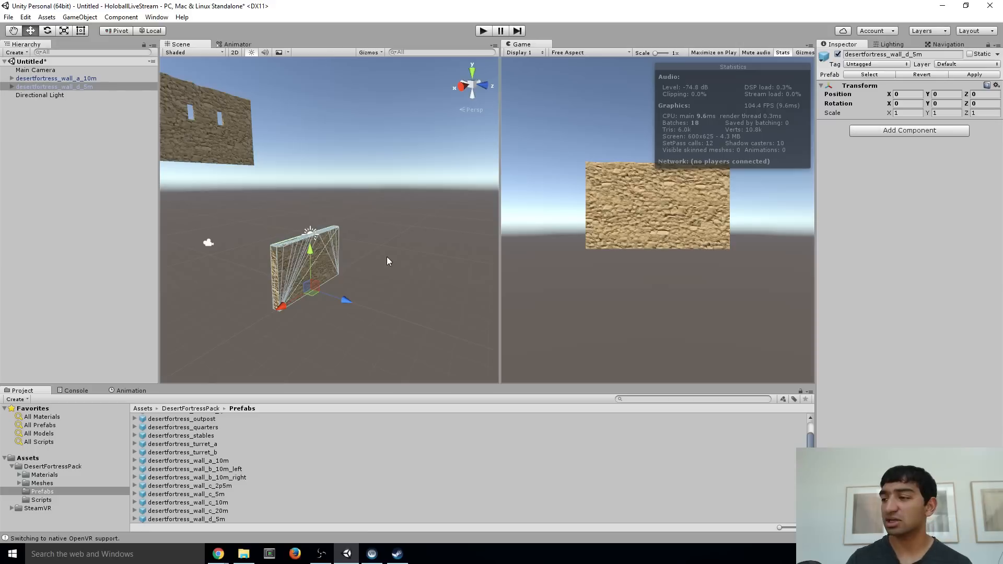
right_drag(387, 257, 369, 253)
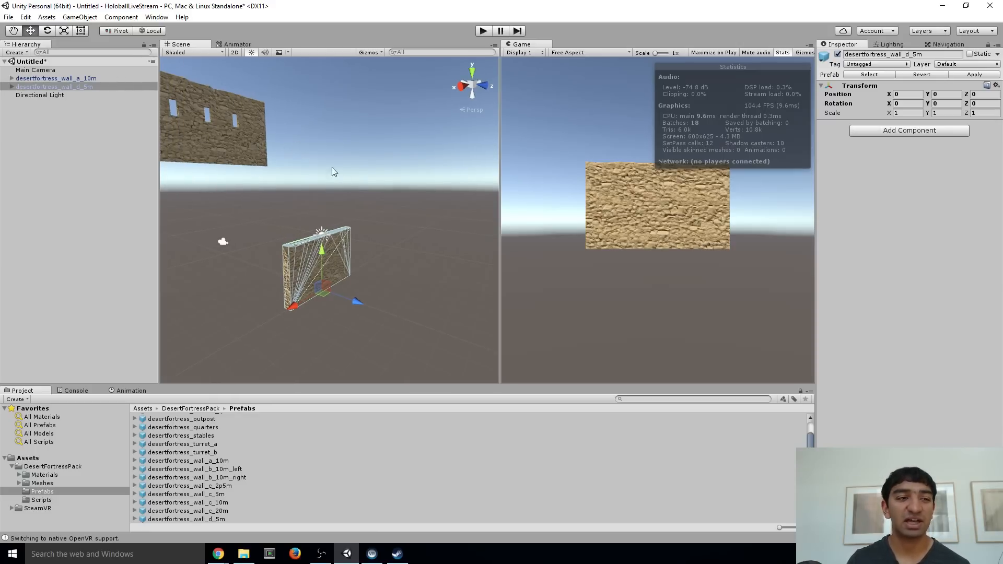
right_drag(334, 172, 328, 203)
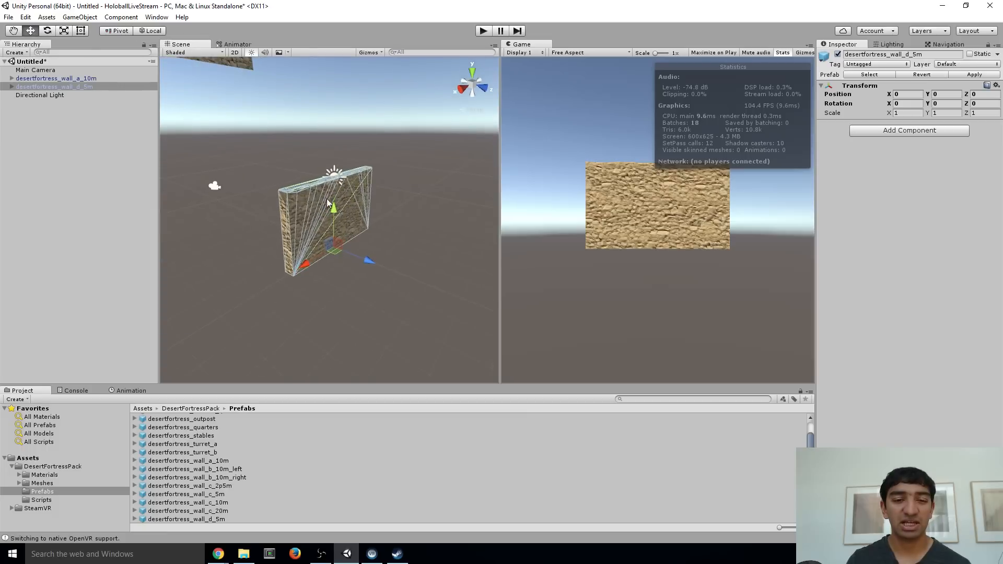
click(47, 31)
drag(363, 228, 423, 253)
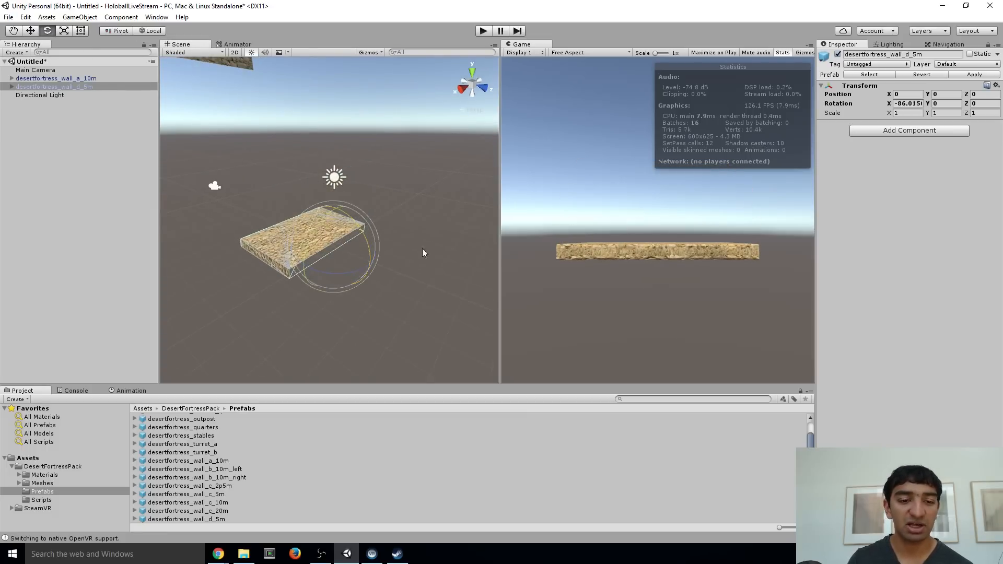
click(909, 104)
text(90)
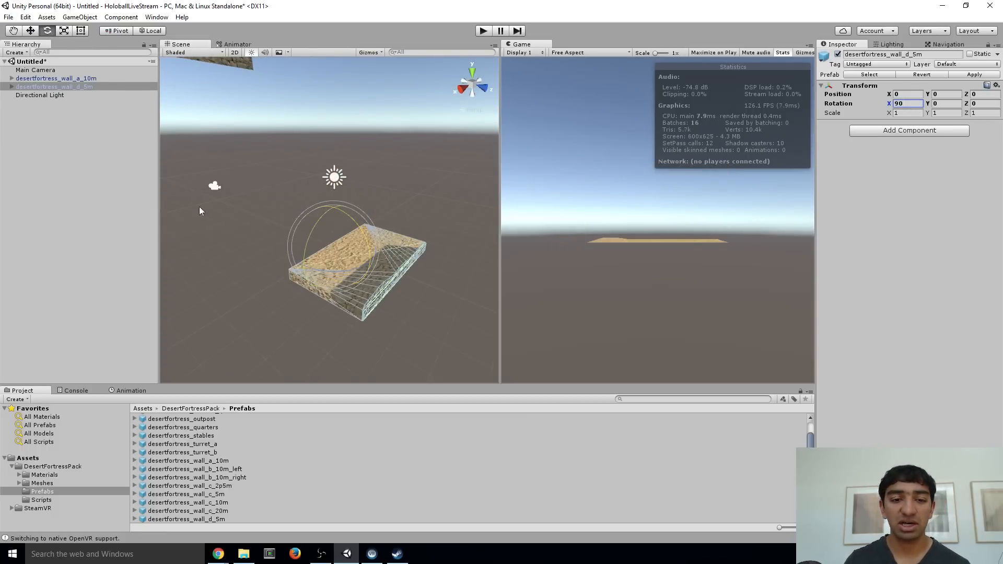
Set the scale of the flat desertfortress_wall_d_5m floor piece to 3 on X, Y and Z
key(a)
right_drag(199, 206, 307, 226)
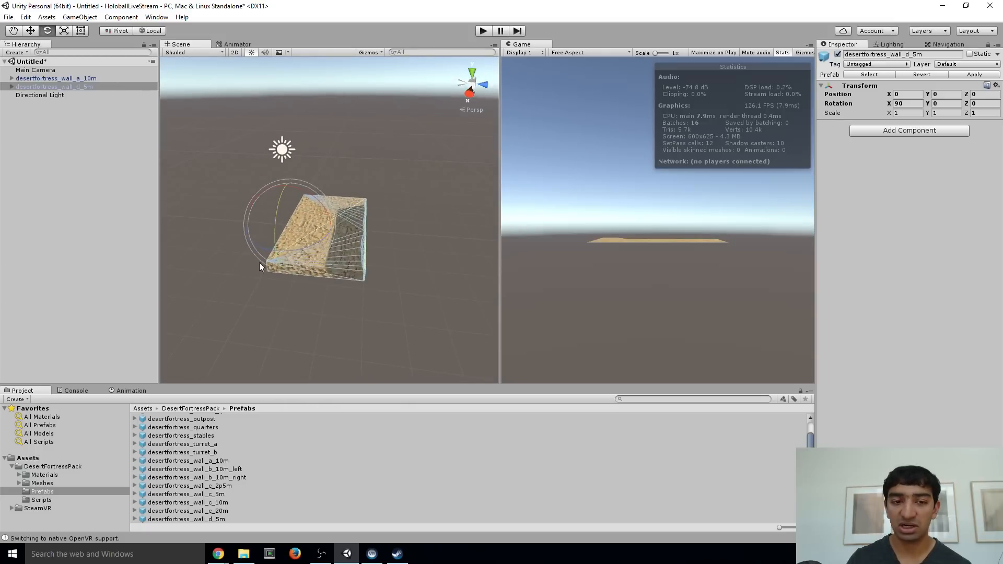
right_drag(336, 179, 346, 179)
key(a)
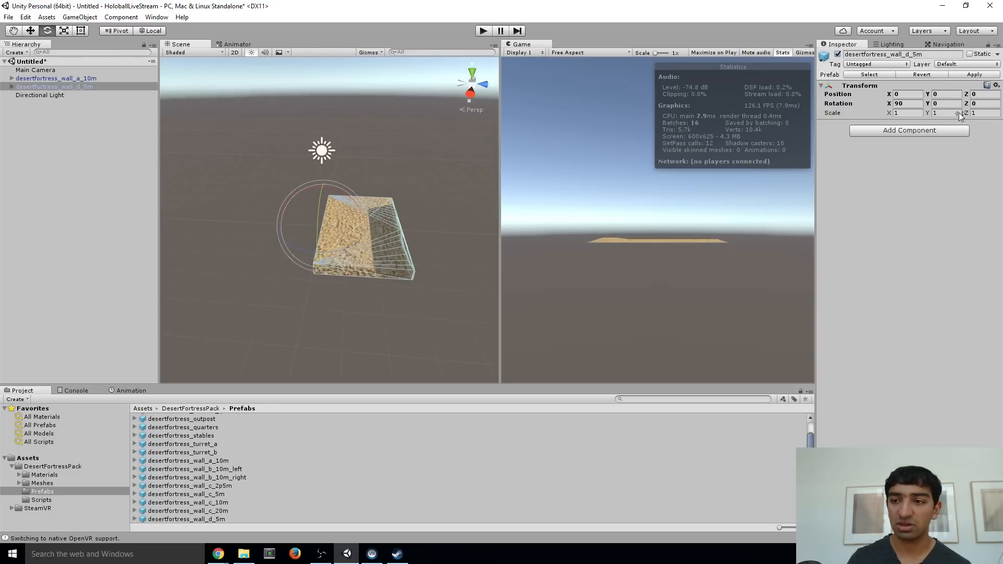
click(906, 113)
text(3)
key(Tab)
text(3)
key(Tab)
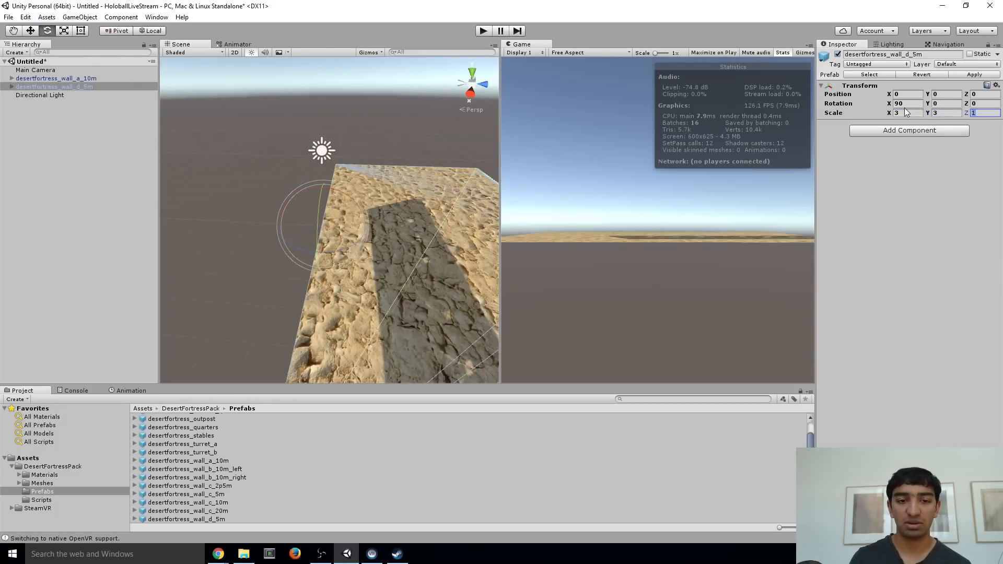
text(3)
Move desertfortress_wall_a_10m along the Z axis to about 7.99, past the floor piece
right_drag(347, 244, 328, 223)
key(d)
key(s)
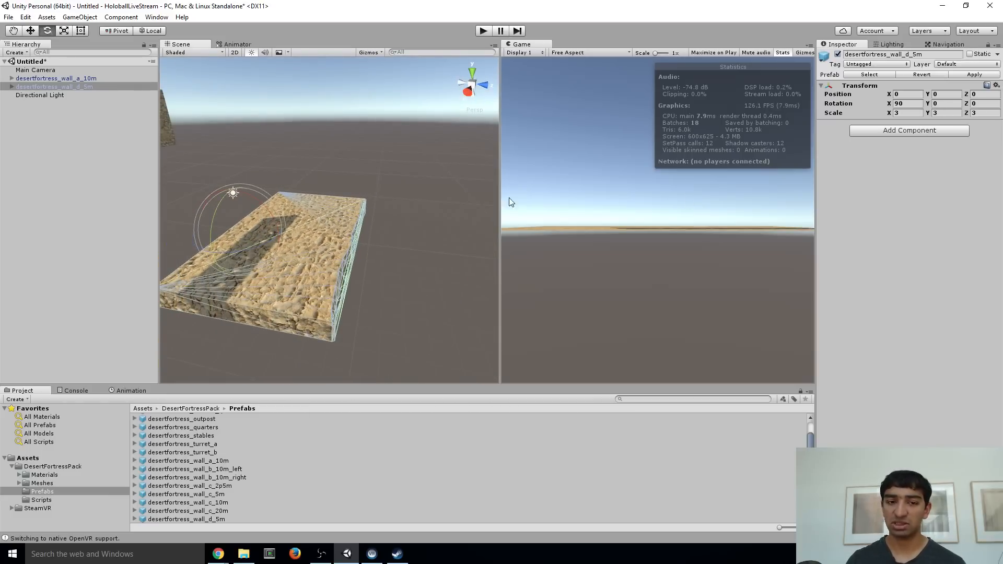
click(66, 34)
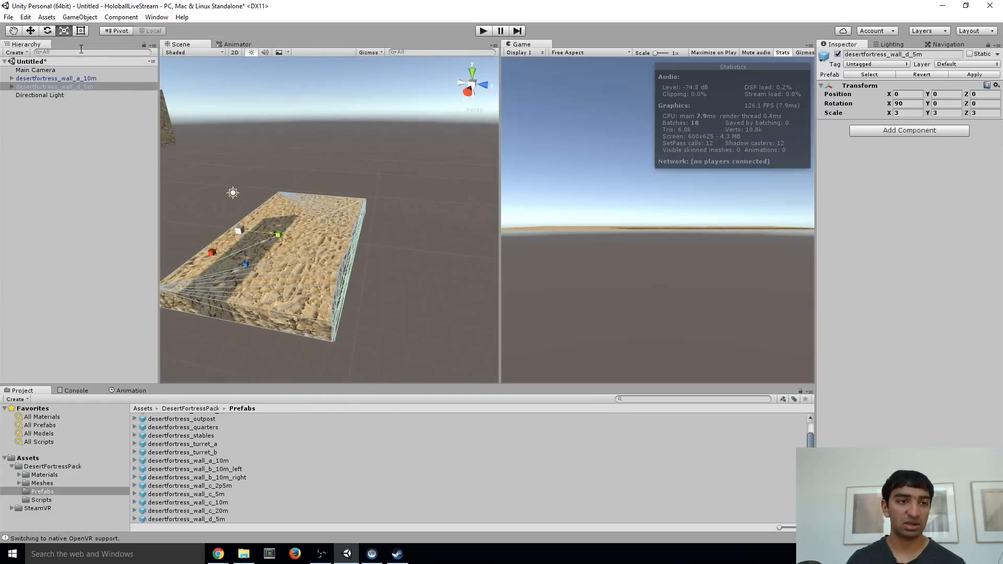
right_drag(256, 162, 214, 150)
key(s)
click(213, 150)
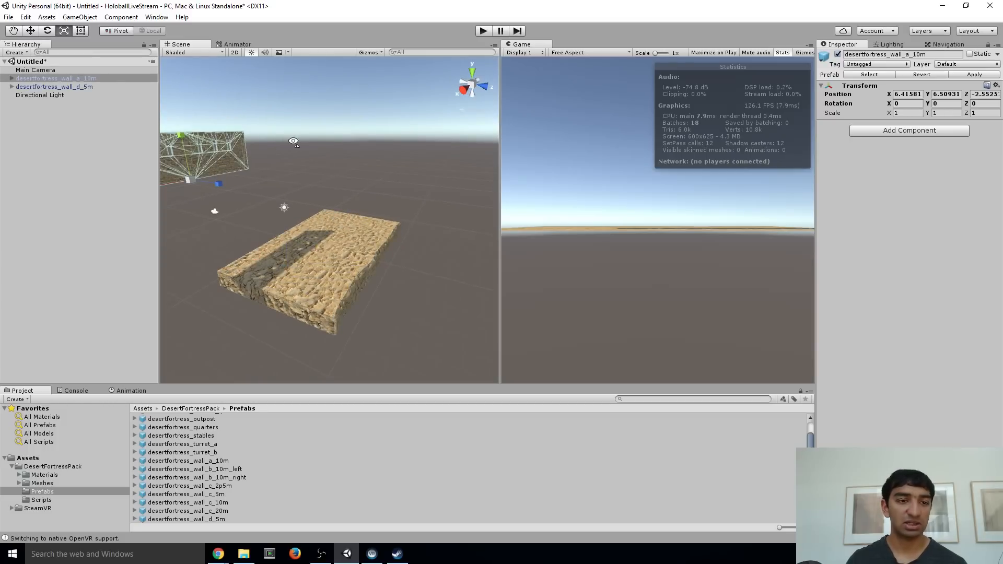
right_drag(294, 141, 304, 142)
key(a)
click(31, 33)
key(a)
right_drag(312, 207, 363, 233)
drag(281, 176, 471, 186)
Unparent the desertfortress_wall_a_10m mesh child to the scene root, accepting the break of its prefab instance
click(11, 79)
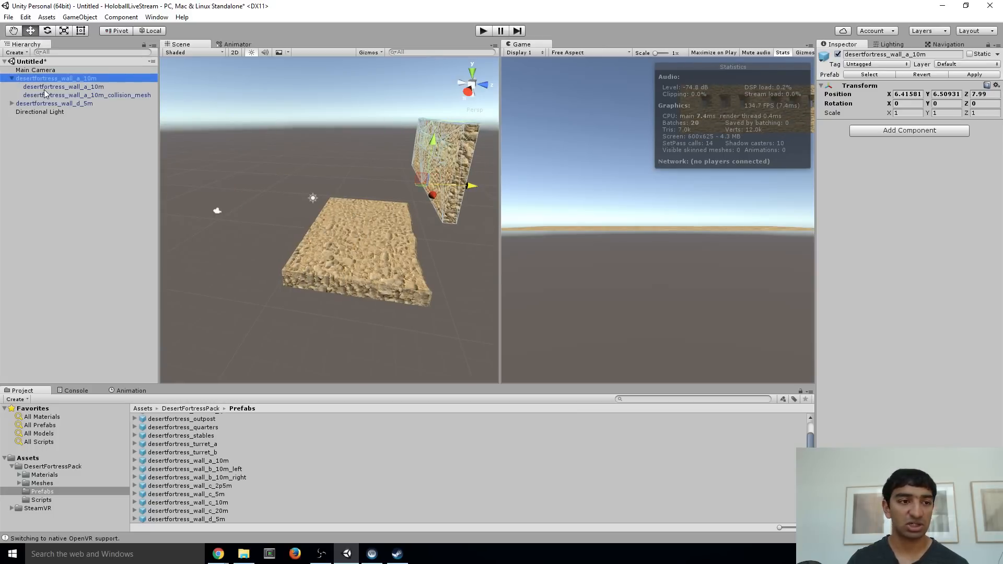
click(44, 88)
click(48, 96)
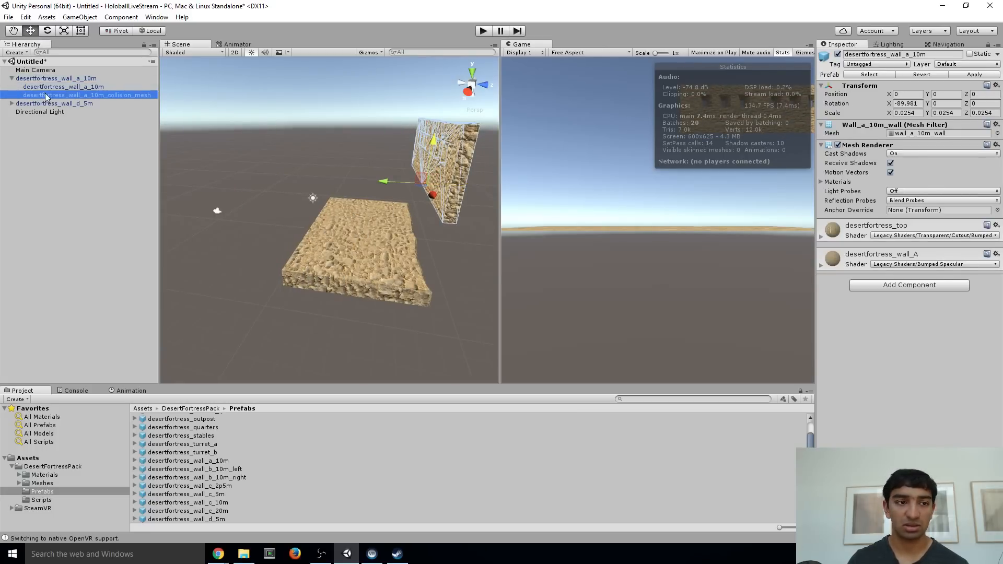
click(52, 78)
click(55, 83)
drag(55, 84, 55, 74)
click(531, 297)
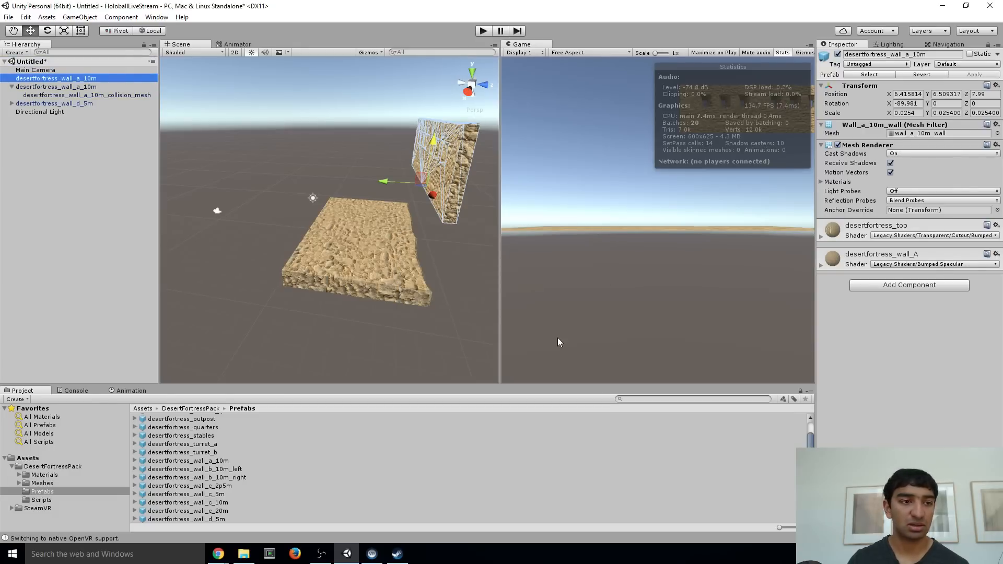
Move the desertfortress_wall_d_5m mesh child out of its parent to the scene root, breaking the prefab instance
click(37, 104)
click(11, 104)
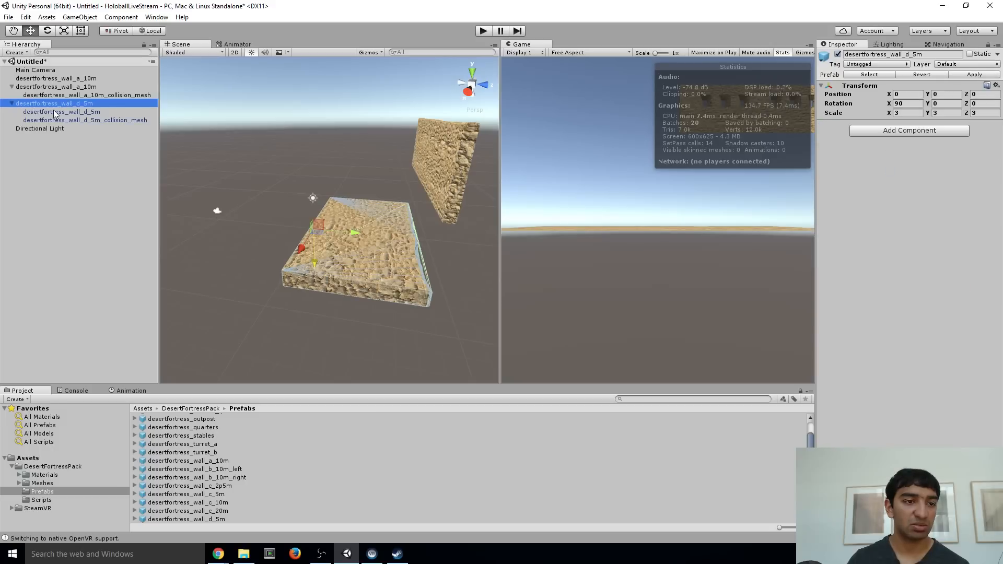
drag(58, 113, 53, 86)
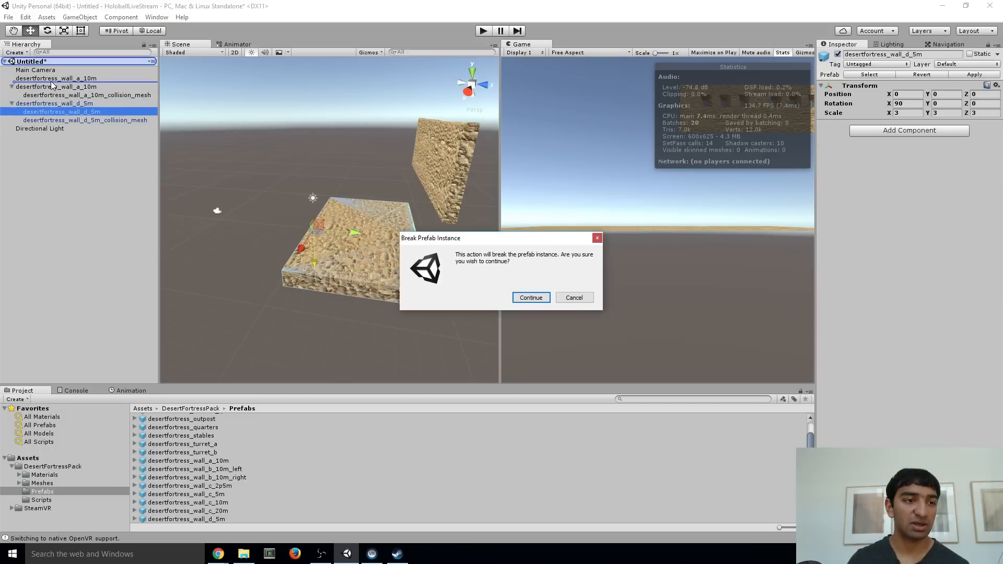
click(528, 299)
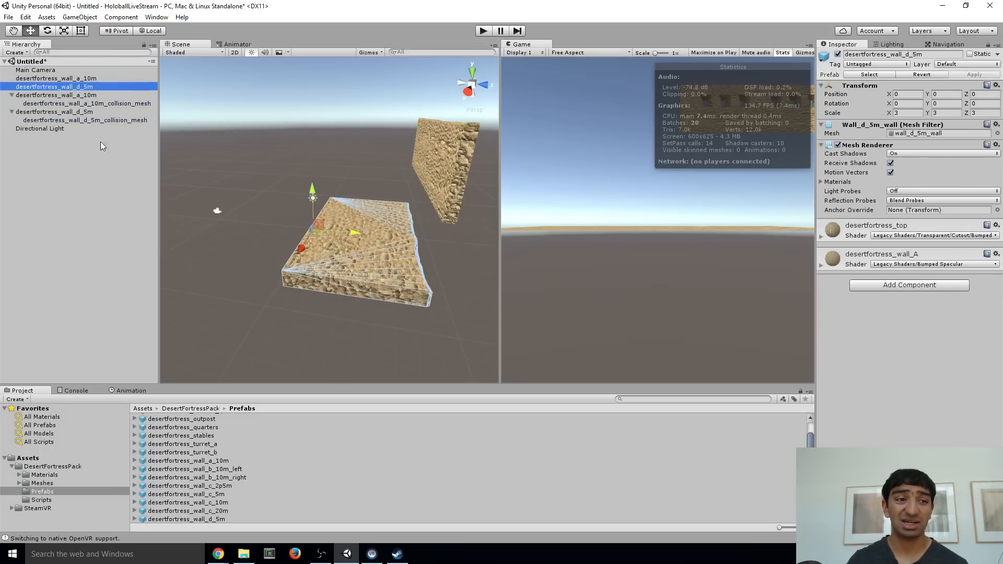
Delete both leftover wall parents together with their collision meshes and select the remaining desertfortress_wall_d_5m mesh
click(50, 95)
shift+click(59, 112)
key(Delete)
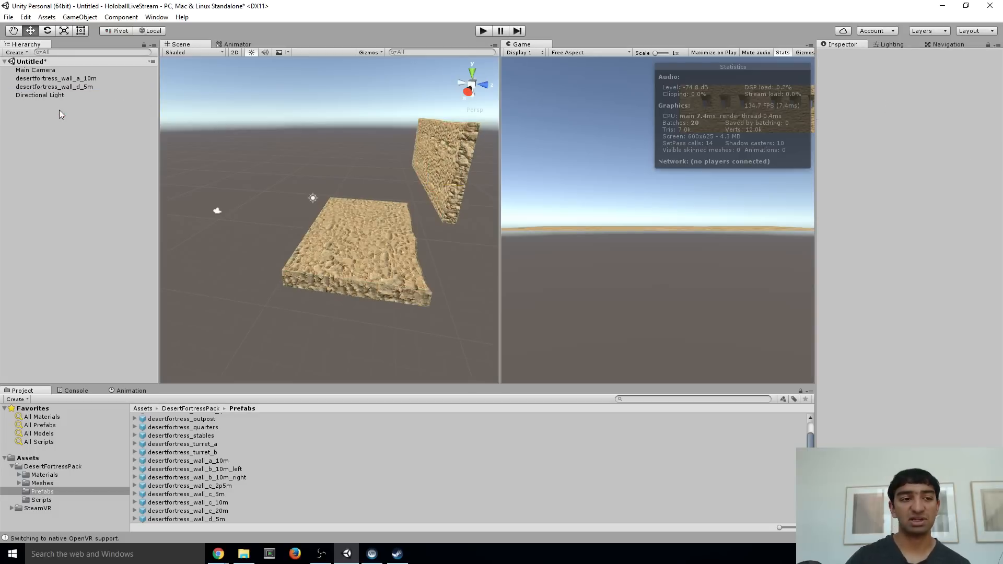
click(76, 87)
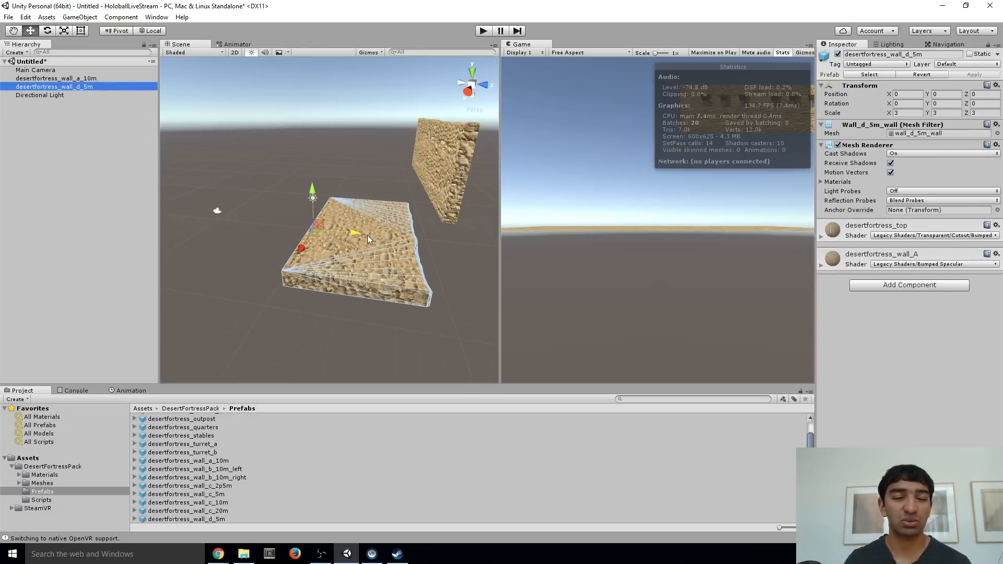
Set the X and Y position of desertfortress_wall_a_10m to 0
key(w)
right_drag(359, 225, 404, 215)
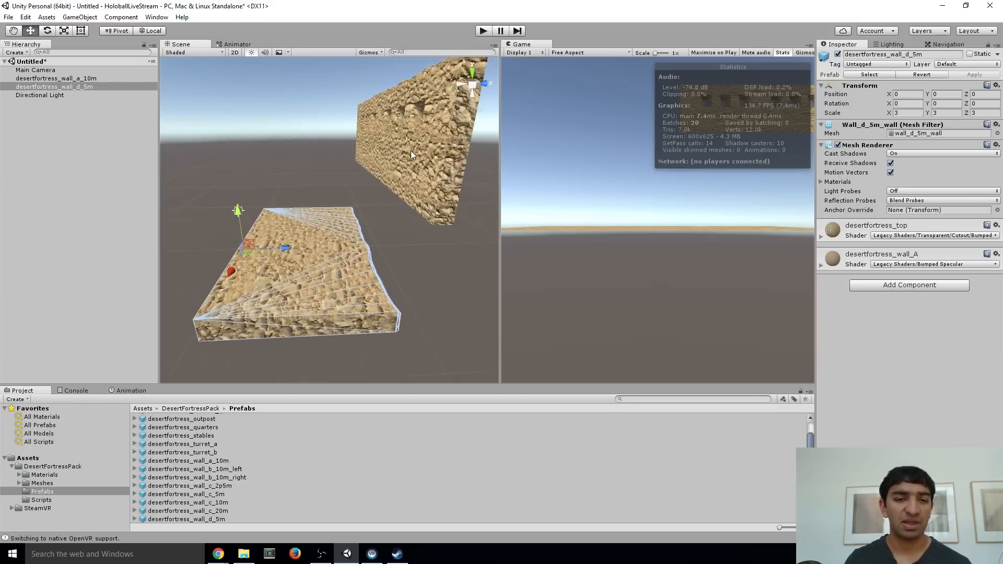
click(410, 150)
right_drag(420, 170, 413, 130)
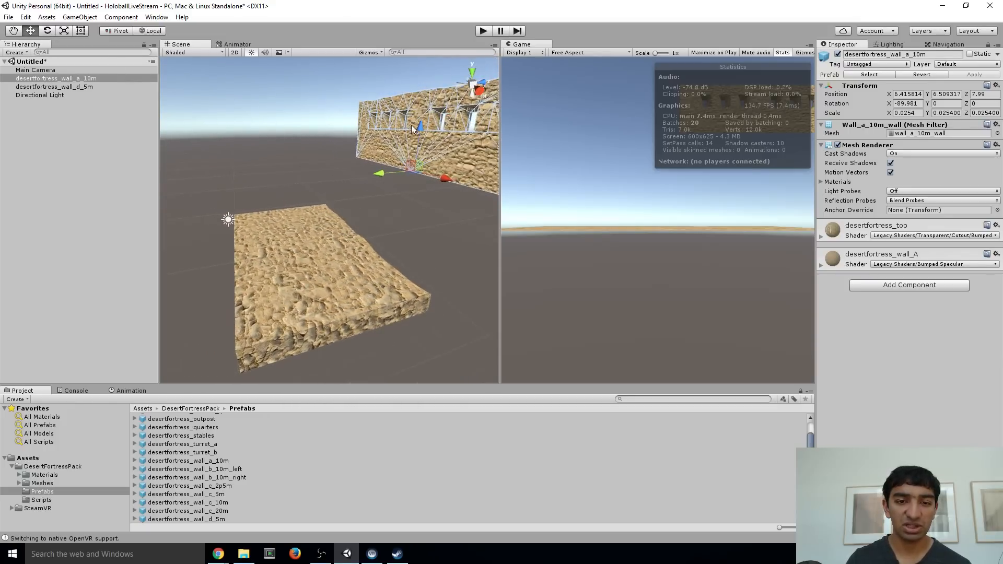
double_click(912, 94)
text(0)
key(Tab)
text(0)
key(Tab)
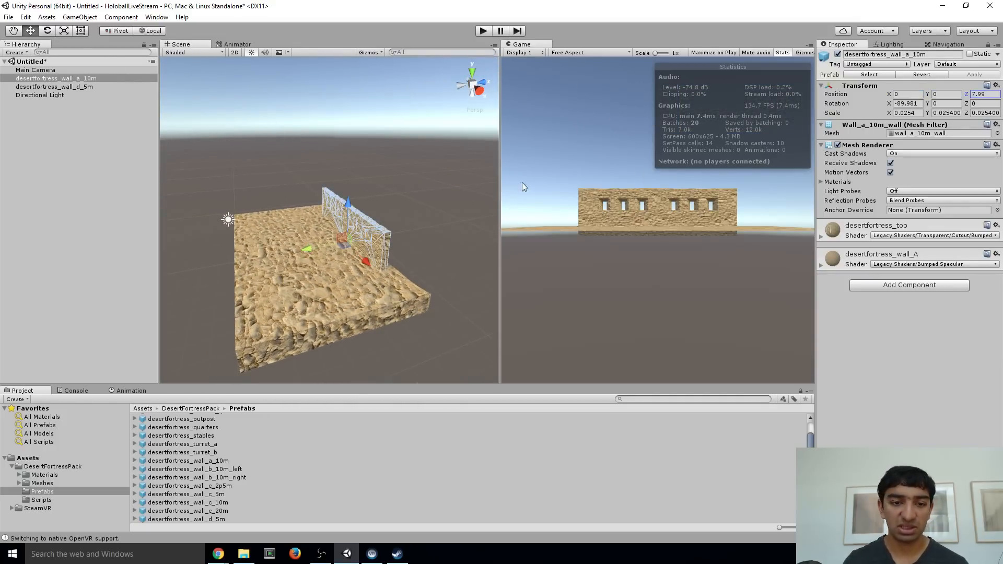
Set the scale of desertfortress_wall_a_10m to 1 on all three axes
alt+drag(314, 225, 478, 222)
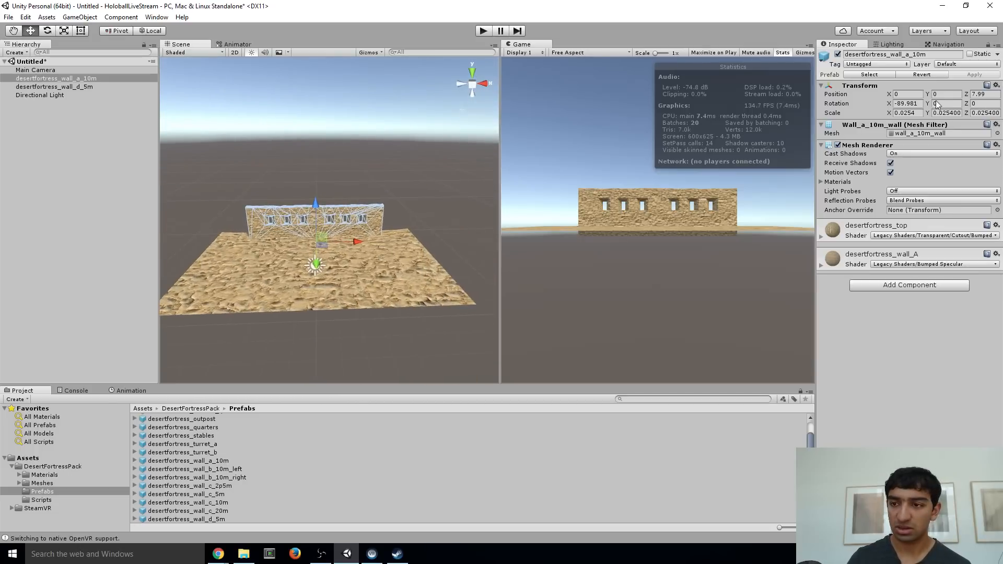
click(918, 114)
text(1)
key(Tab)
text(1)
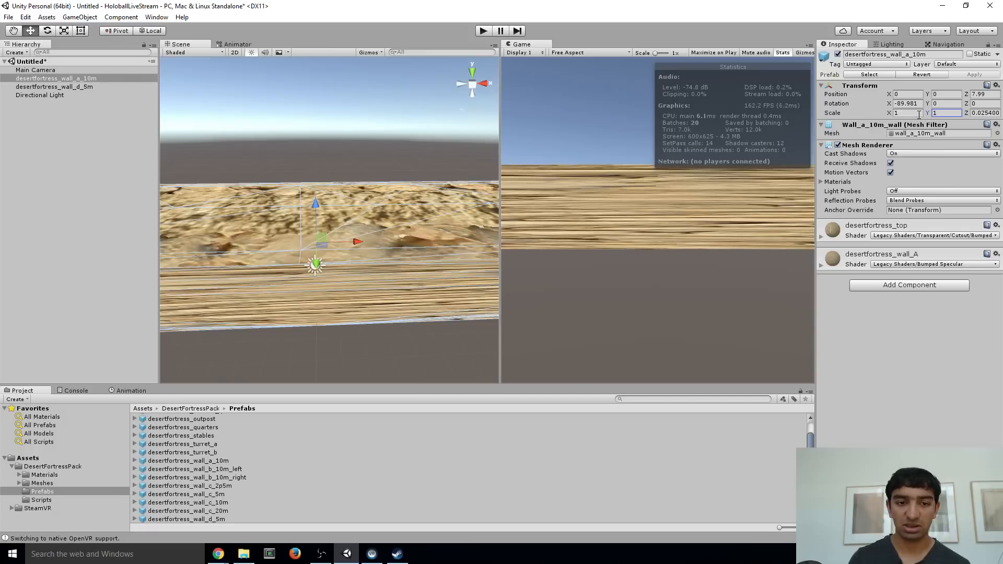
key(Tab)
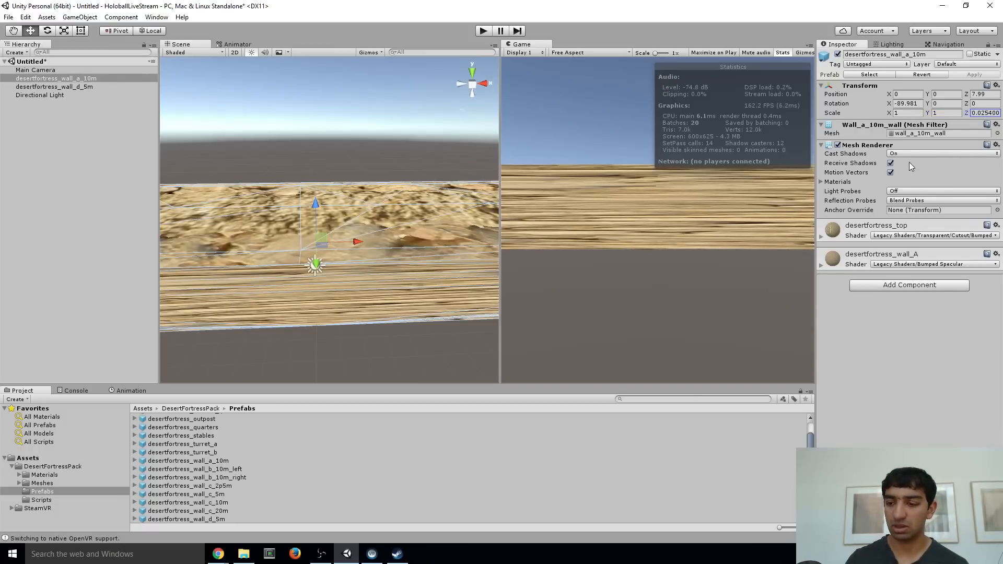
click(985, 116)
key(Tab)
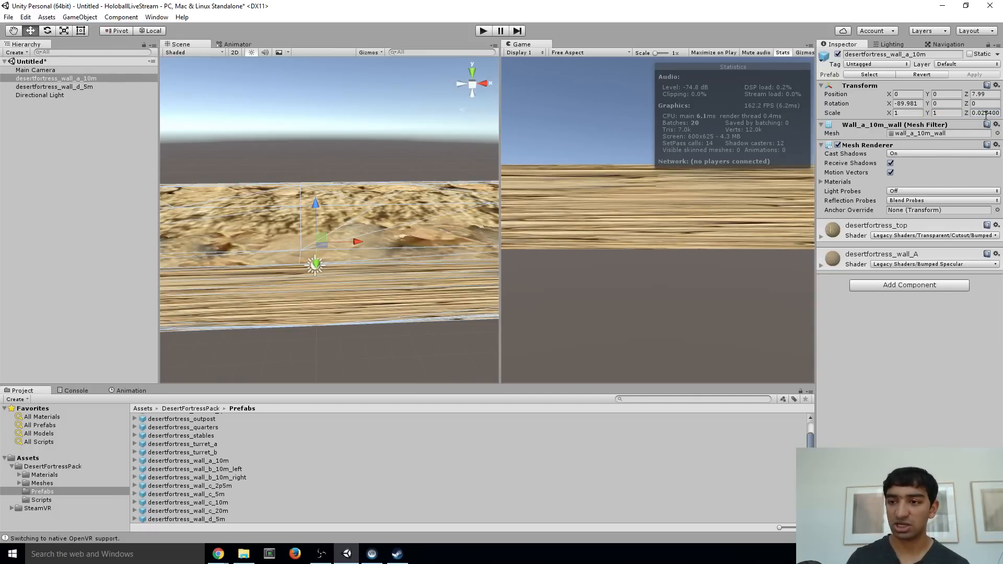
click(986, 113)
text(1)
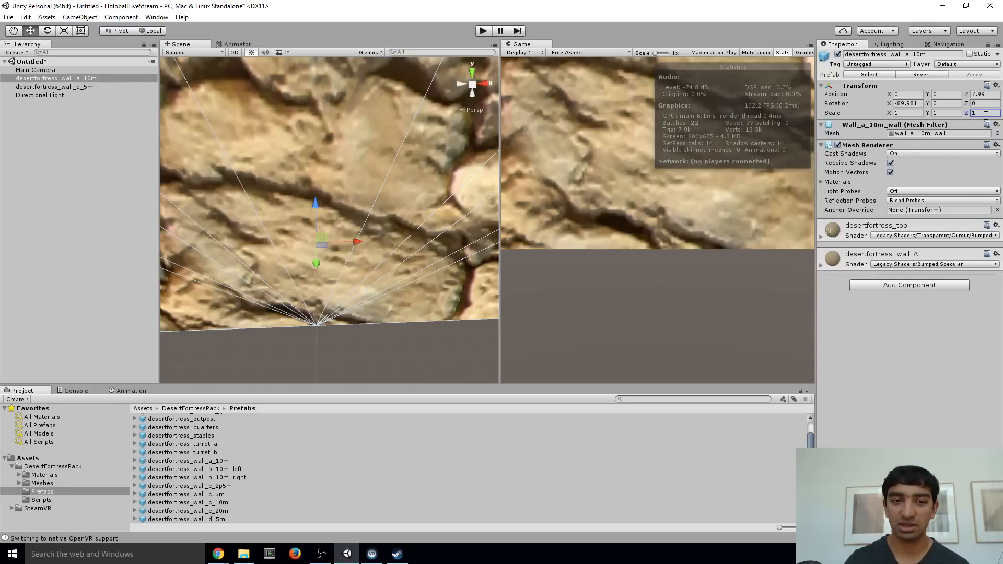
Try a Y scale of 3 on desertfortress_wall_a_10m and undo it
alt+drag(363, 157, 306, 137)
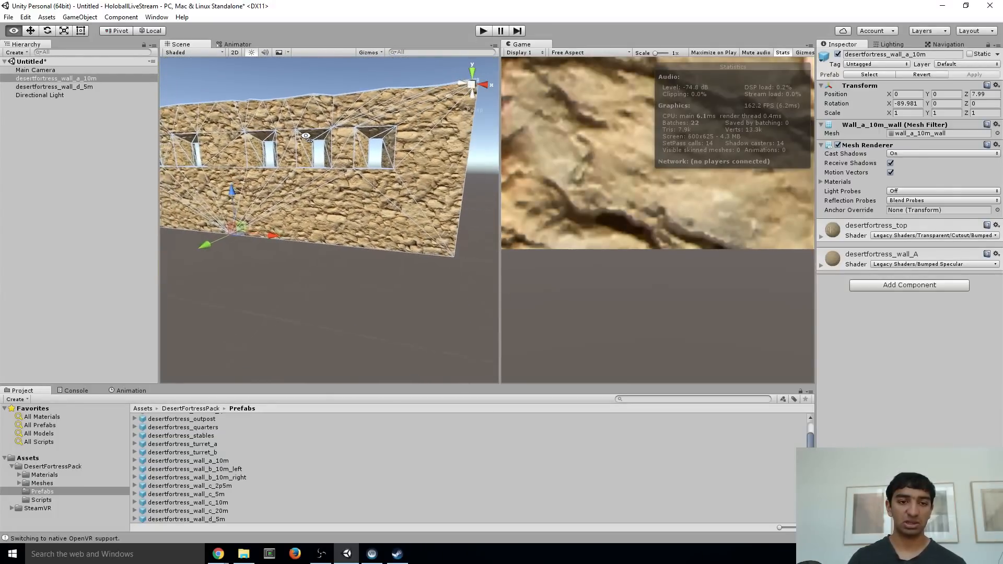
click(949, 113)
text(3)
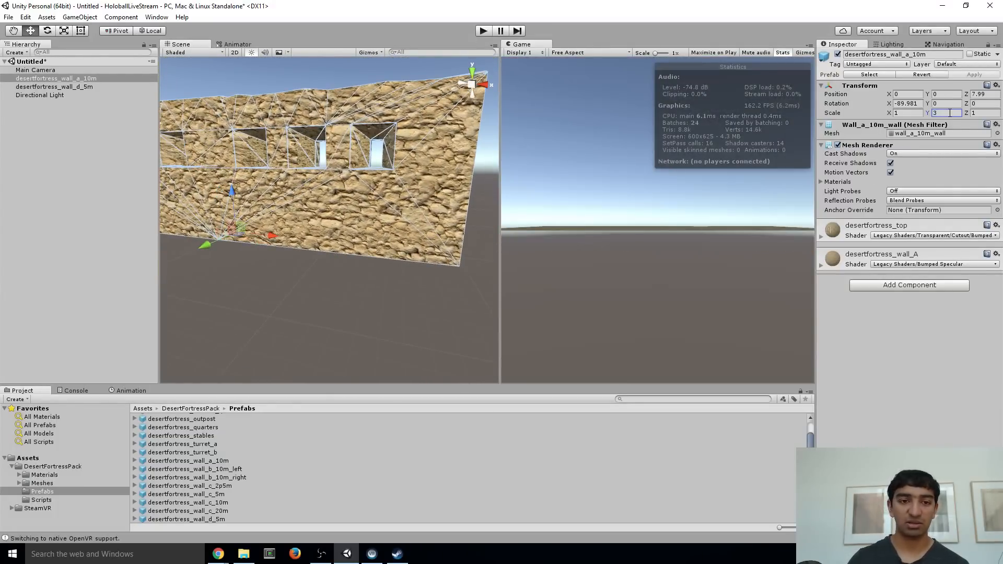
alt+drag(233, 189, 254, 180)
key(ctrl+z)
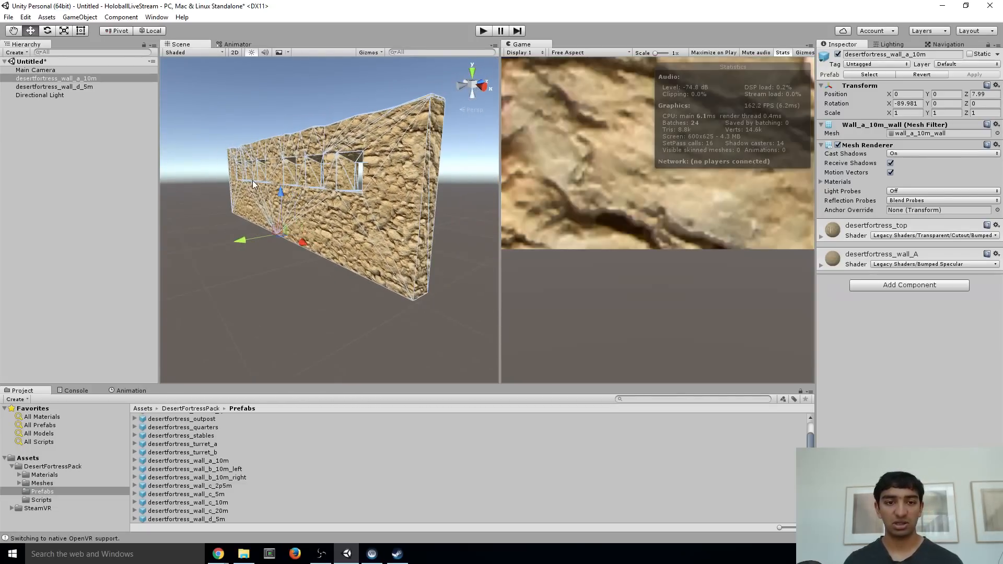
Stretch desertfortress_wall_a_10m in height by setting its Z scale to 3
click(60, 30)
drag(285, 190, 347, 155)
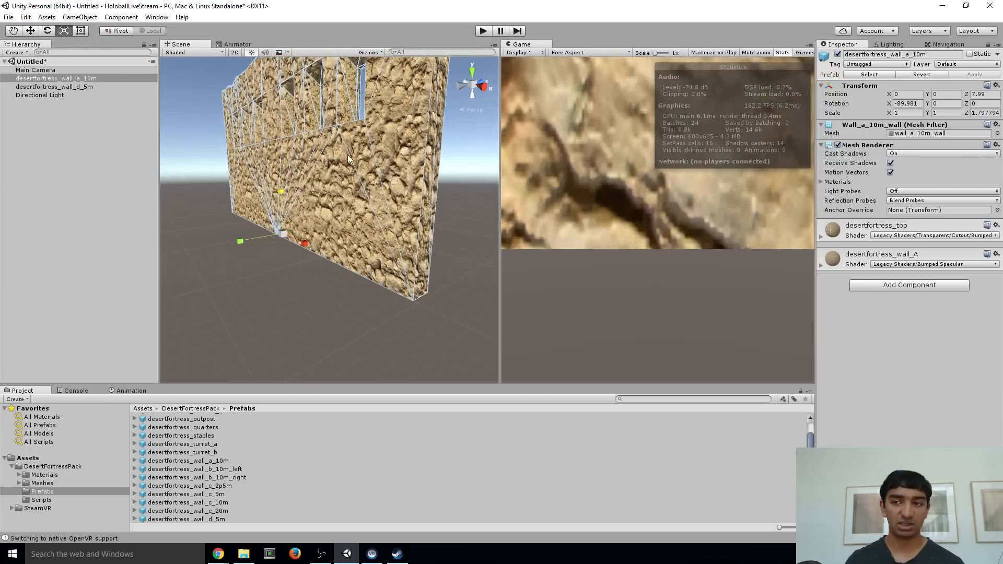
click(981, 113)
text(3)
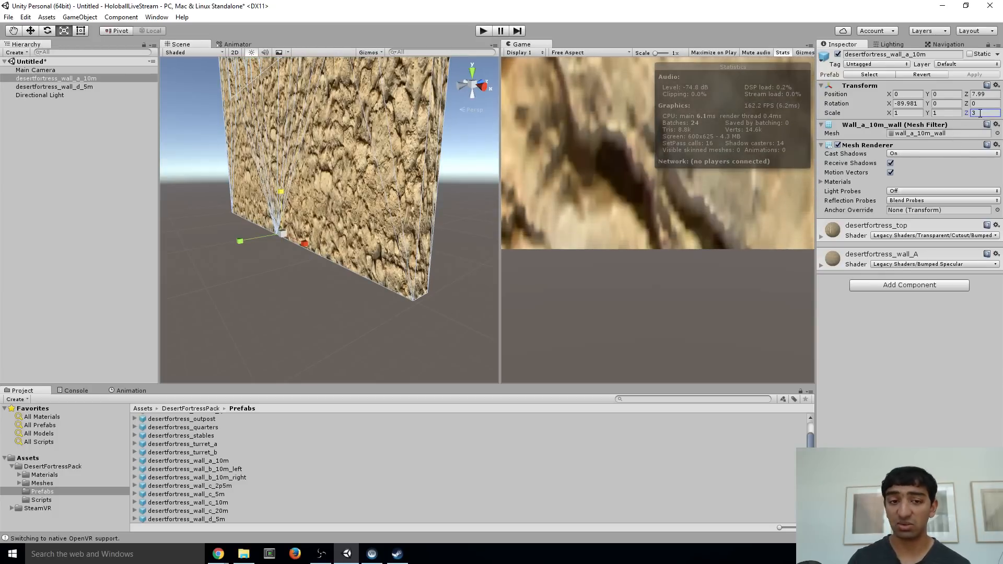
right_drag(299, 179, 235, 171)
Set the Z position of desertfortress_wall_a_10m to 0
click(981, 94)
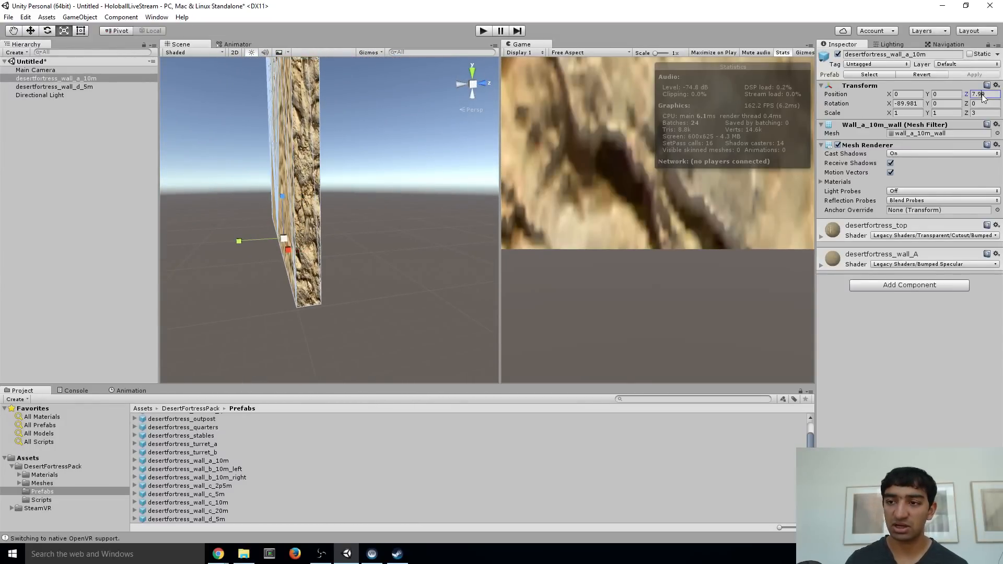
text(0)
right_drag(216, 155, 203, 173)
Duplicate desertfortress_wall_a_10m three times to get the pieces for the other walls
click(70, 80)
key(ctrl+d)
key(ctrl+d)
key(ctrl+d)
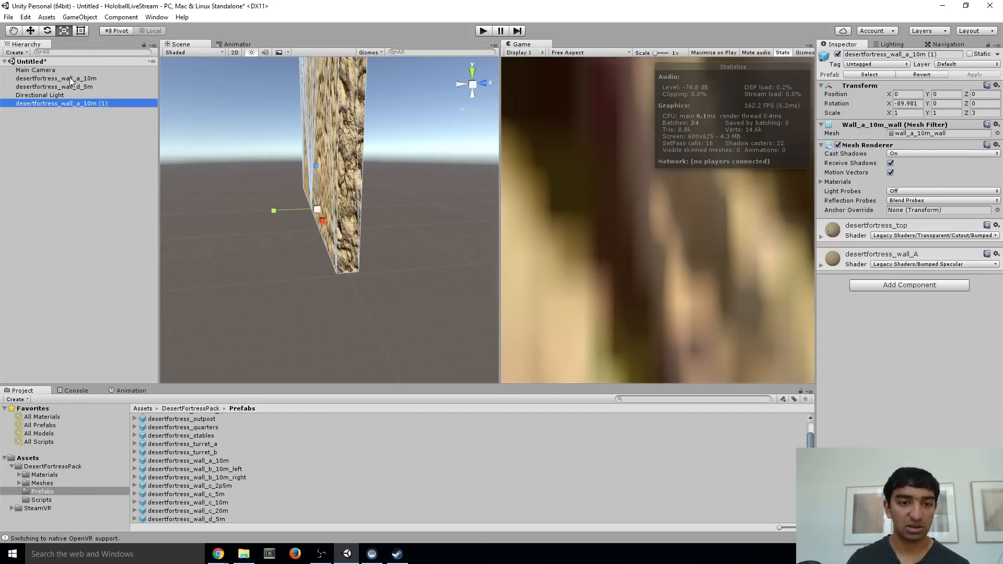
right_drag(243, 172, 102, 68)
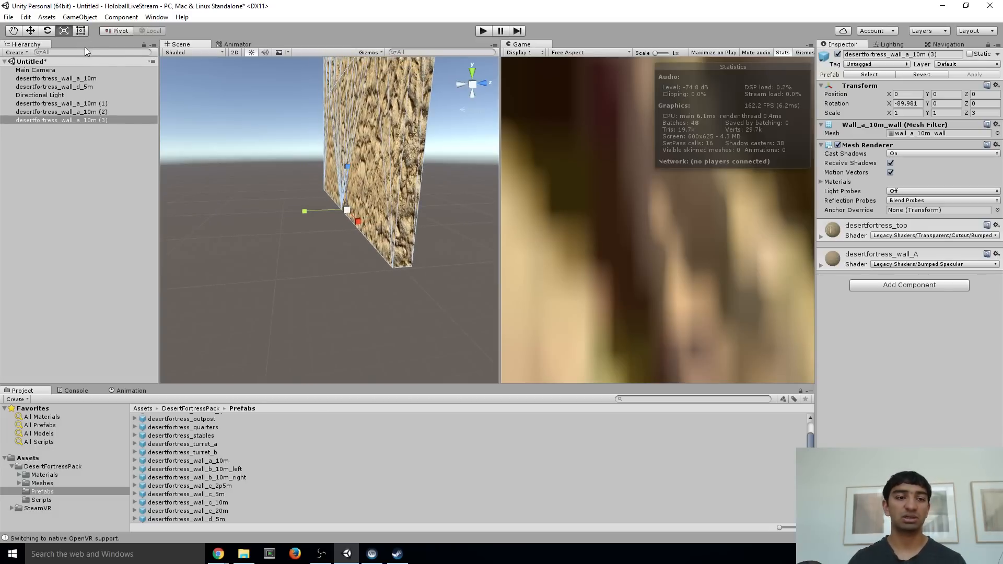
Move desertfortress_wall_a_10m (3) along the Z axis to about -174, opposite the original wall
click(30, 30)
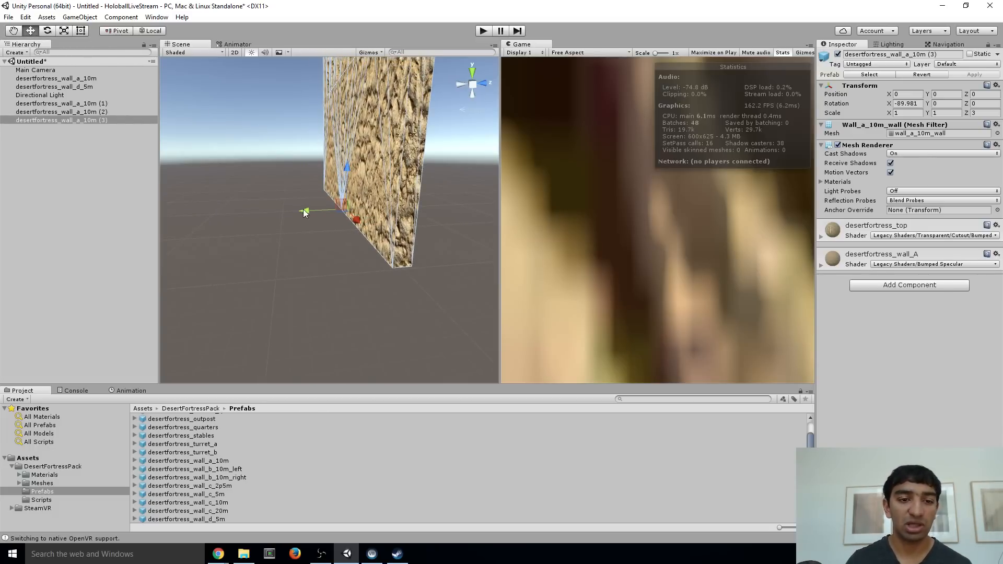
drag(304, 212, 196, 215)
right_drag(305, 195, 2, 121)
Move desertfortress_wall_a_10m (1) to about X -357 and Z -85, at one end between the two facing walls
click(92, 104)
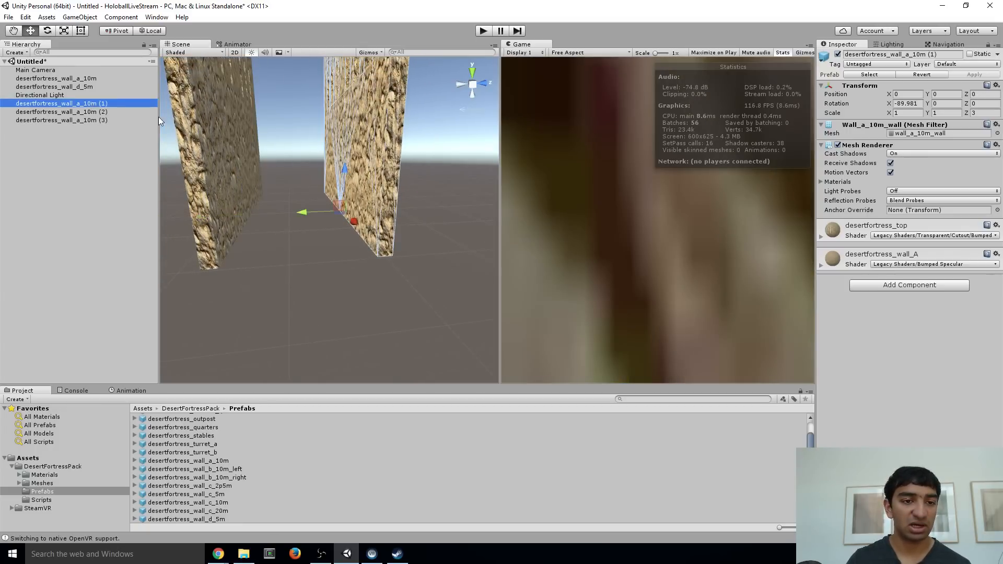
drag(306, 211, 261, 186)
key(ctrl+z)
Move desertfortress_wall_a_10m (2) to about X 299 and Z -83, at the opposite end of the room
click(96, 112)
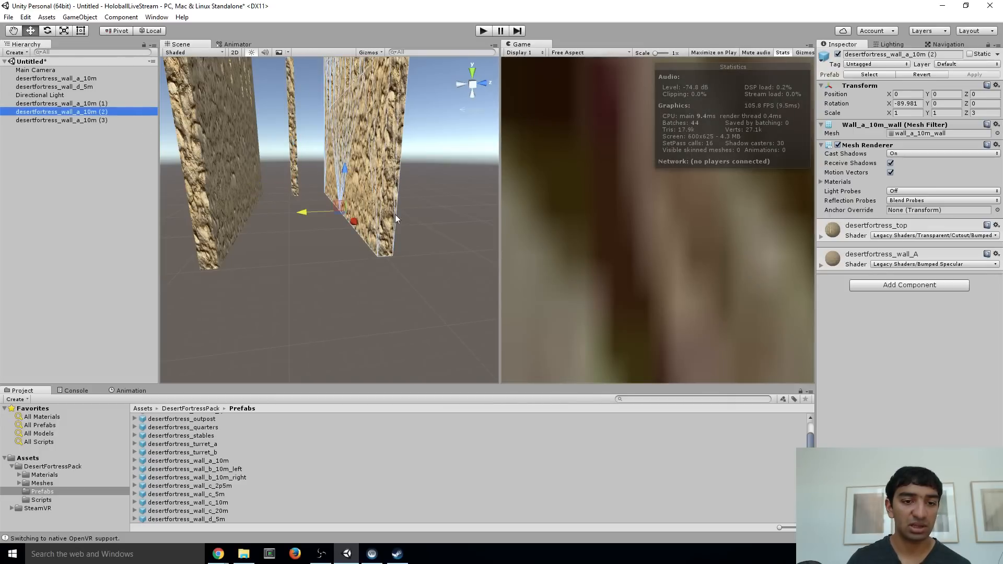
drag(354, 223, 289, 340)
click(336, 329)
click(441, 237)
Move desertfortress_wall_a_10m (3) farther out along the Z axis to about -223
right_drag(289, 308, 306, 280)
click(259, 185)
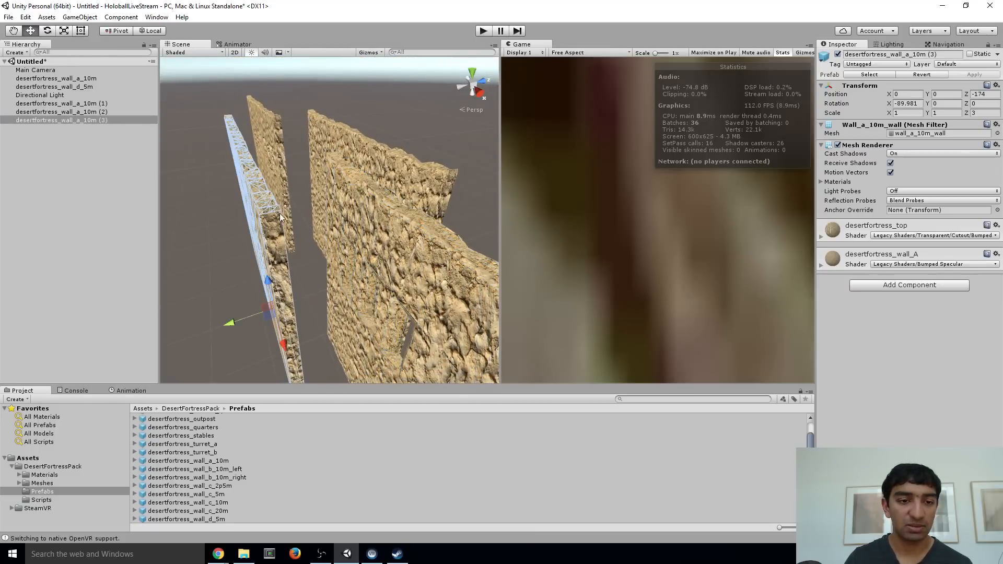
drag(230, 327, 206, 335)
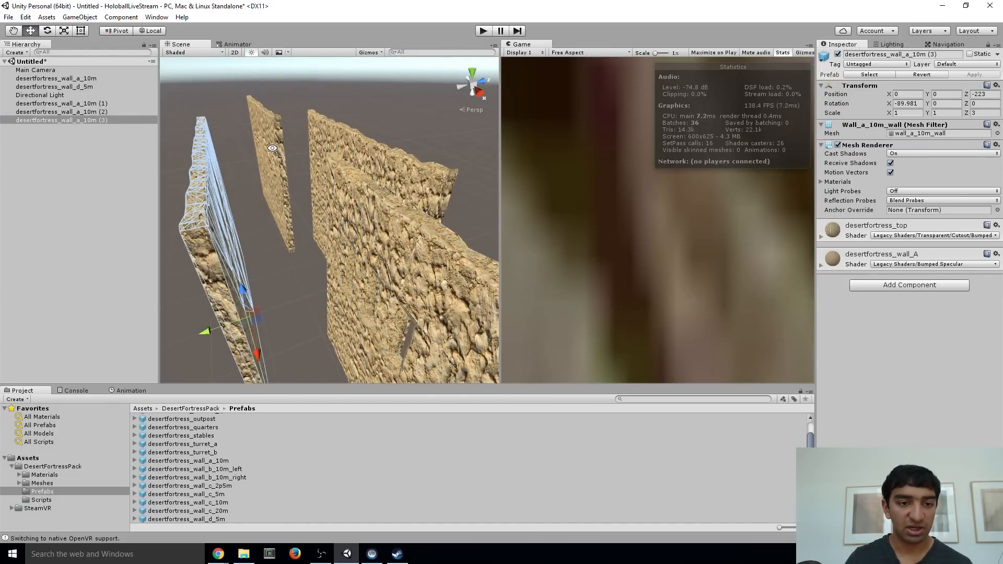
Turn desertfortress_wall_a_10m (1) across the room's end by setting its Z rotation to 270
click(278, 71)
click(269, 169)
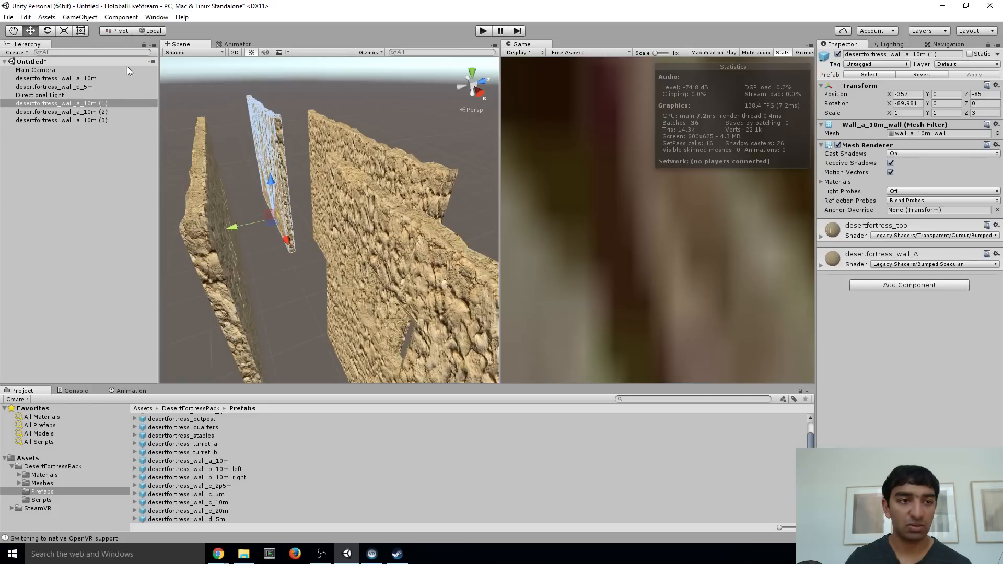
click(46, 30)
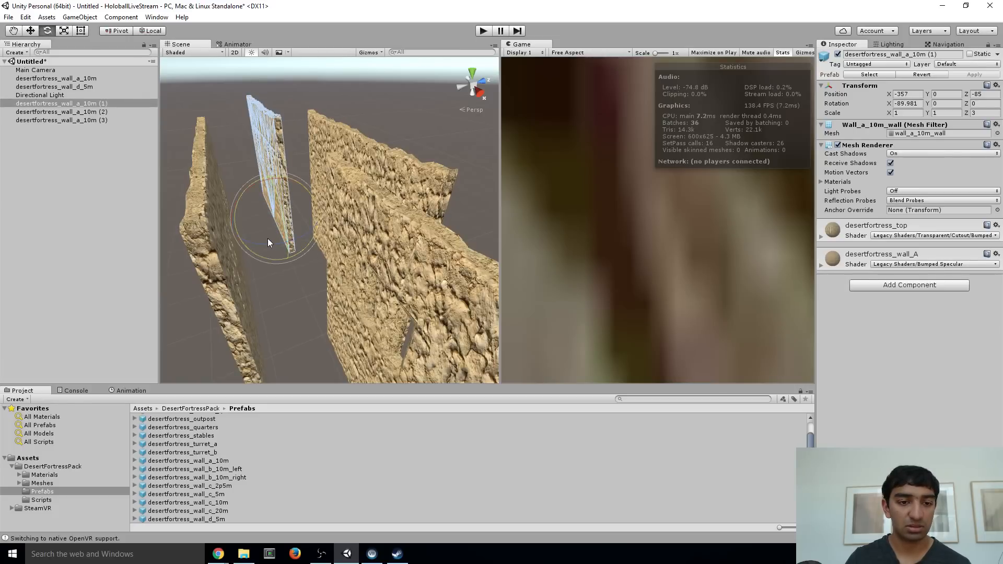
drag(268, 246, 428, 168)
click(979, 103)
text(270)
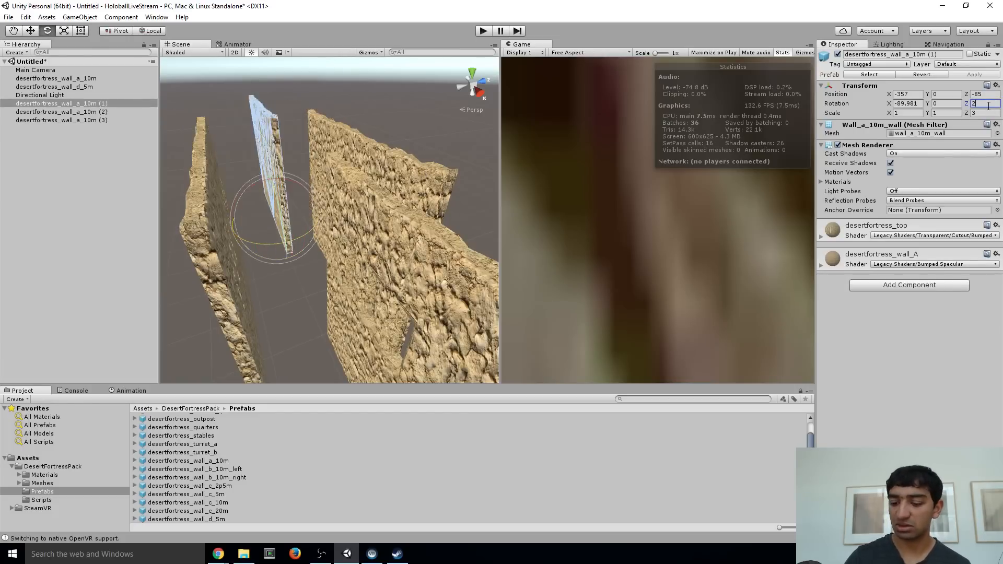
Set the Z rotation of desertfortress_wall_a_10m (2) to 270 so it closes the opposite end
click(405, 245)
click(986, 104)
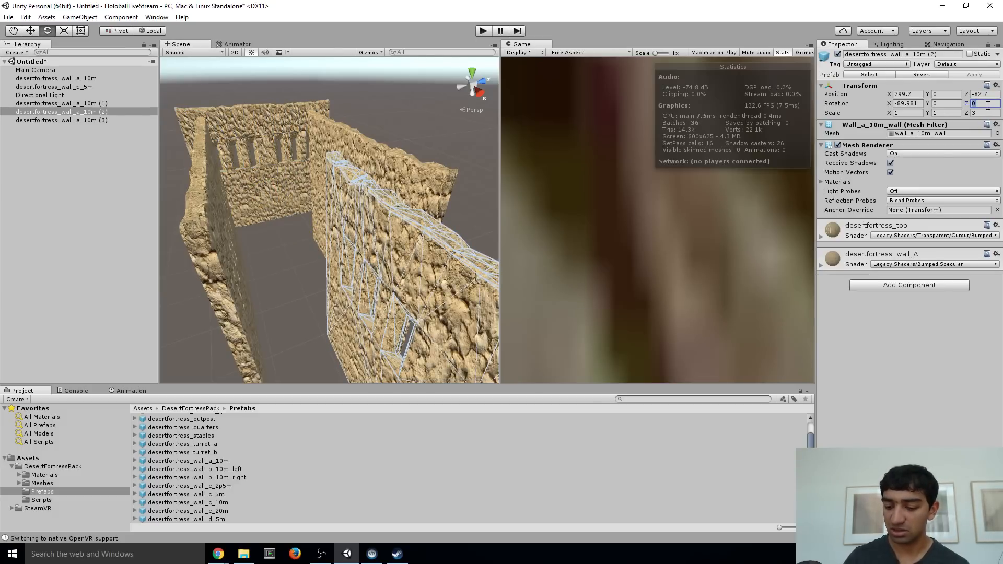
text(270)
alt+drag(226, 255, 408, 181)
key(e)
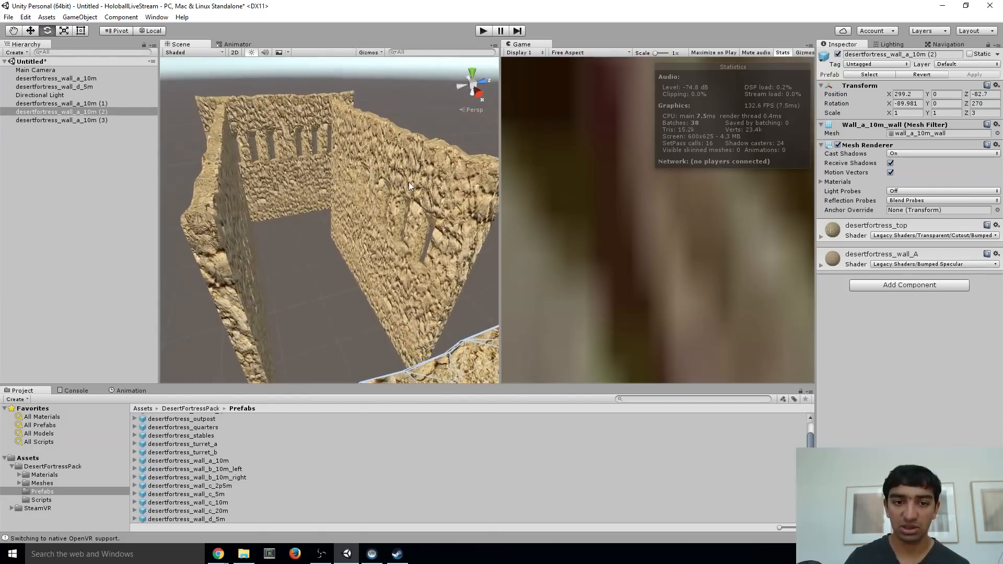
Set the Z position of the original desertfortress_wall_a_10m to 10
click(455, 176)
click(983, 94)
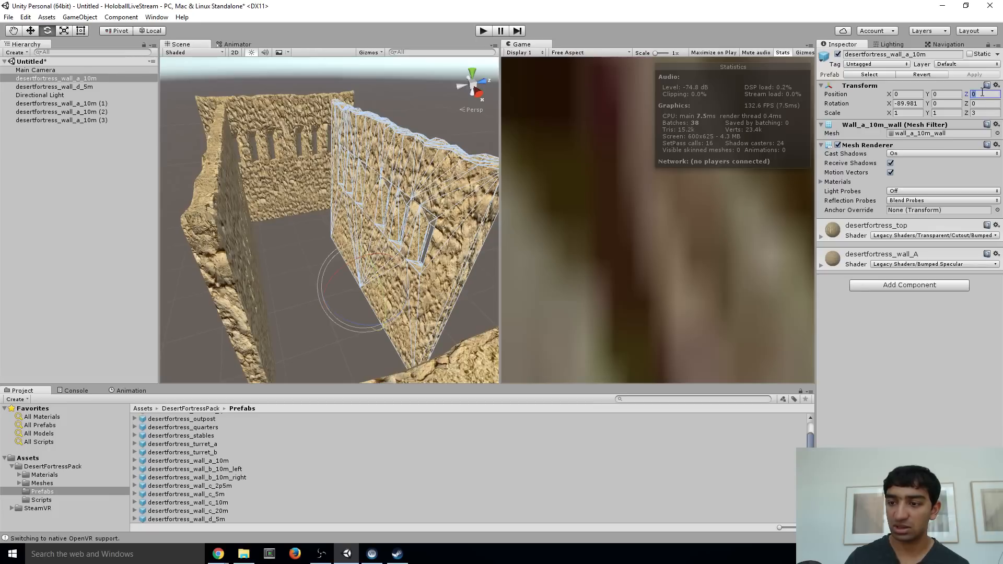
text(3)
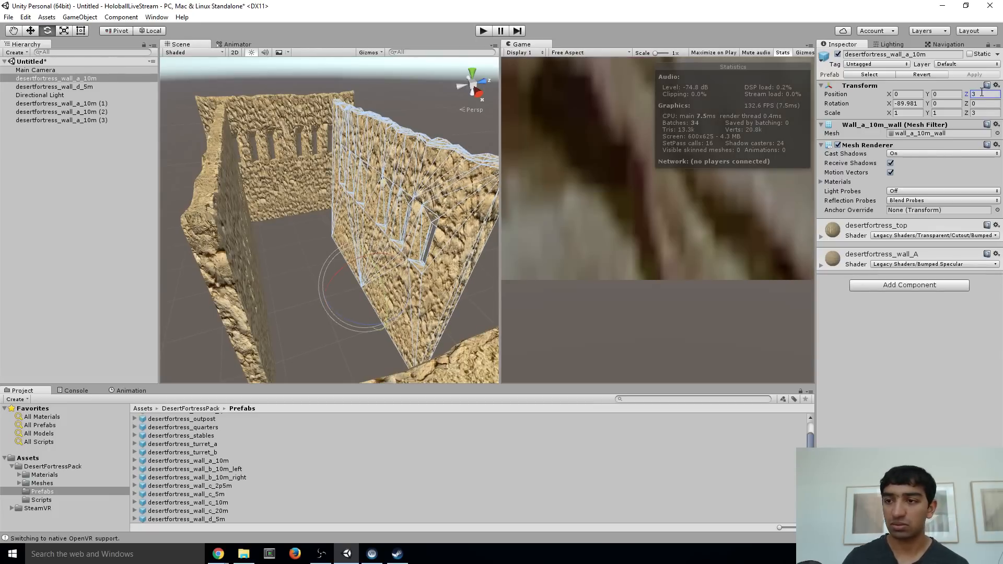
text(10)
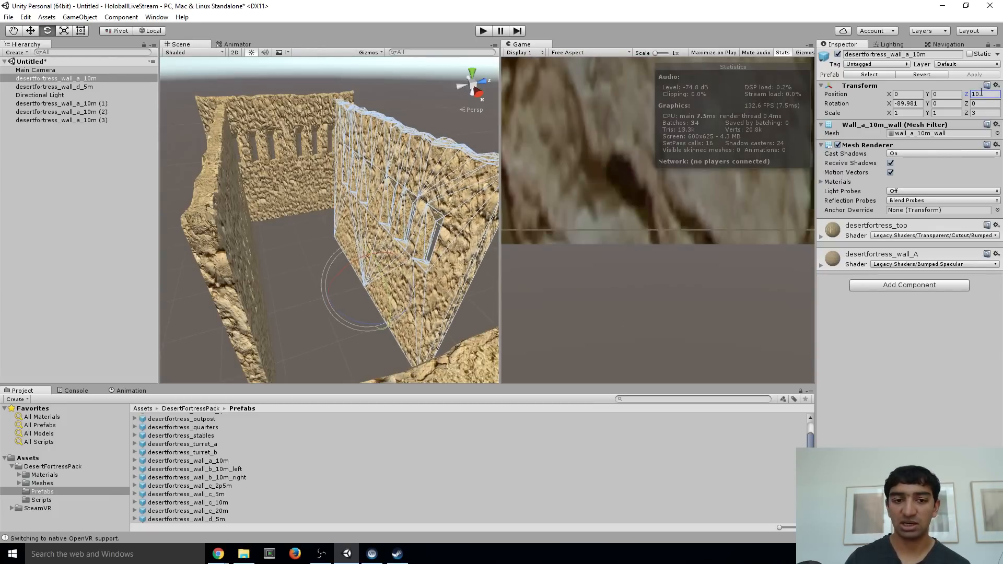
click(230, 233)
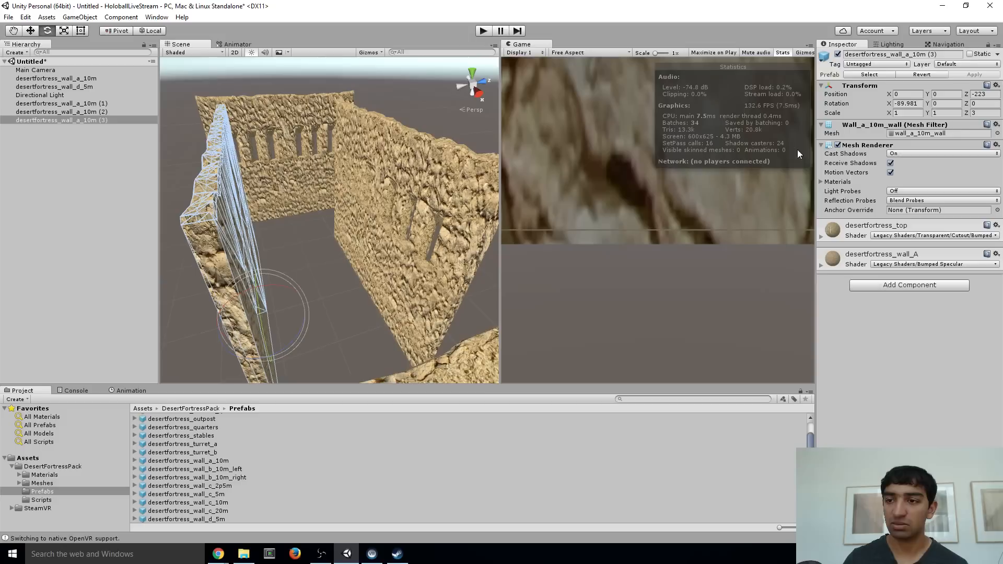
click(985, 94)
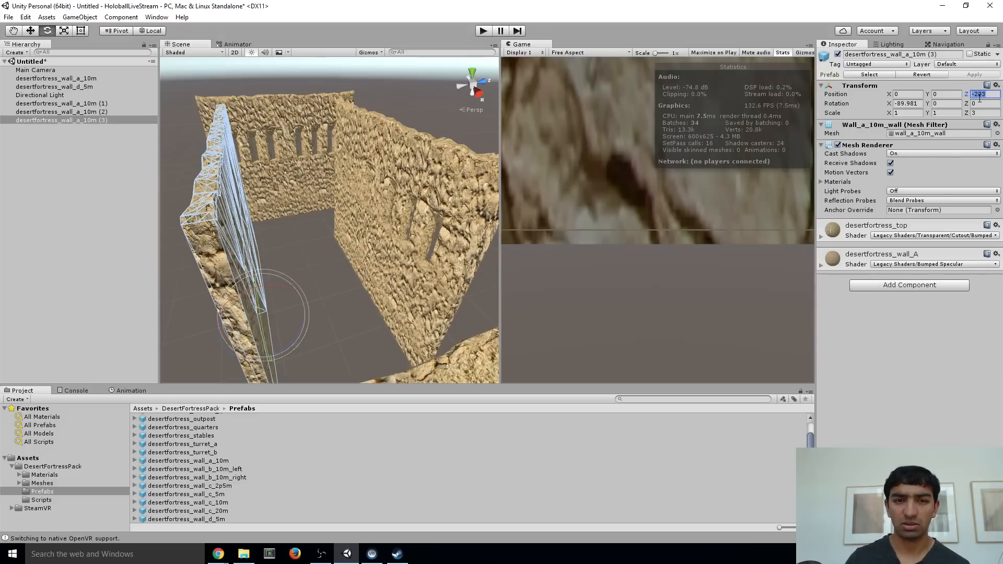
click(400, 161)
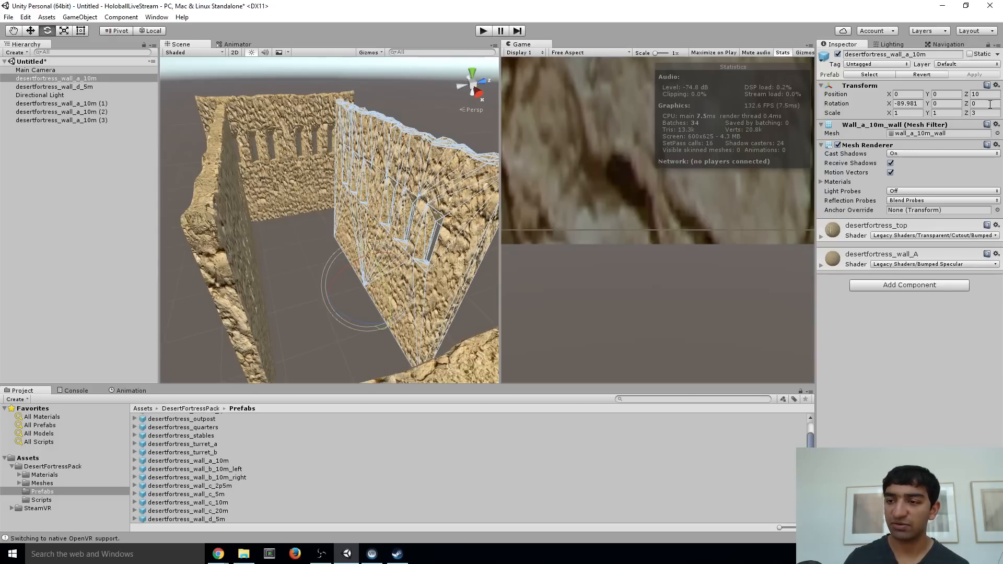
Shrink the original desertfortress_wall_a_10m by setting its Z scale to 1 and its X scale to 1/3
mouse_move(349, 196)
right_down()
mouse_move(351, 244)
mouse_move(340, 212)
mouse_move(336, 222)
mouse_move(349, 189)
mouse_move(365, 184)
right_up()
key(w)
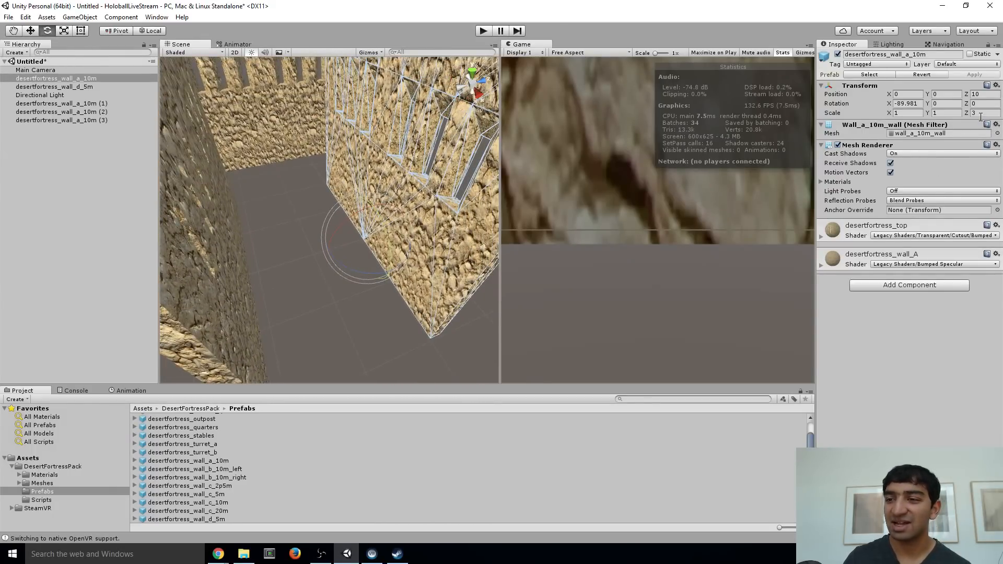
click(981, 114)
text(1)
right_drag(406, 177, 409, 201)
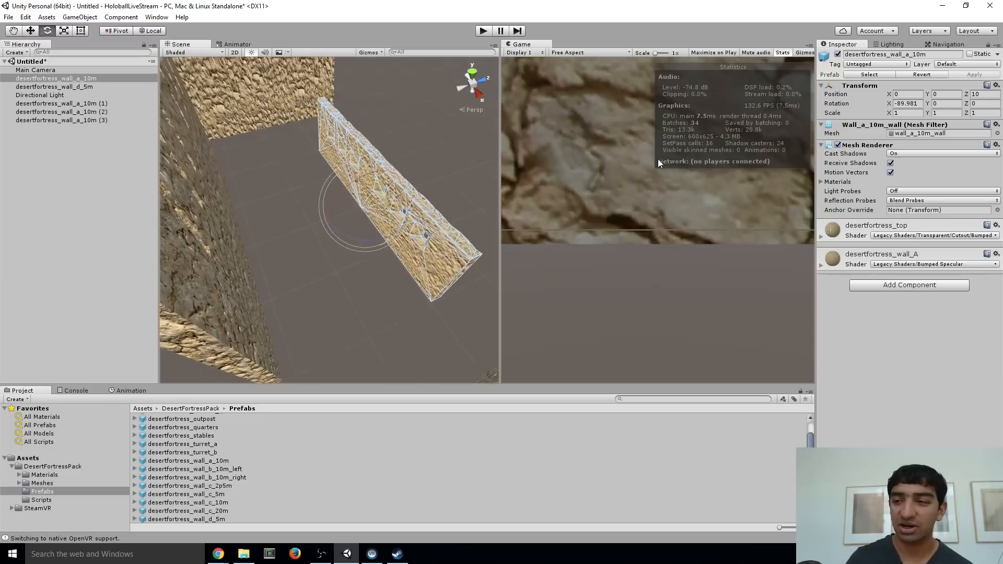
click(915, 113)
text(1/3)
key(Return)
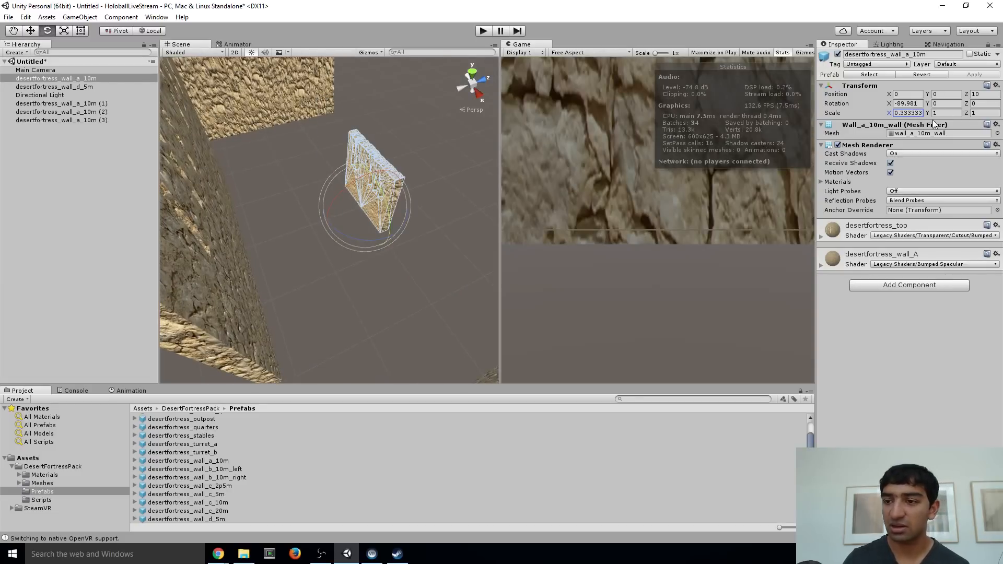
Set the Y scale of the original desertfortress_wall_a_10m to 1/3
click(936, 113)
text(0)
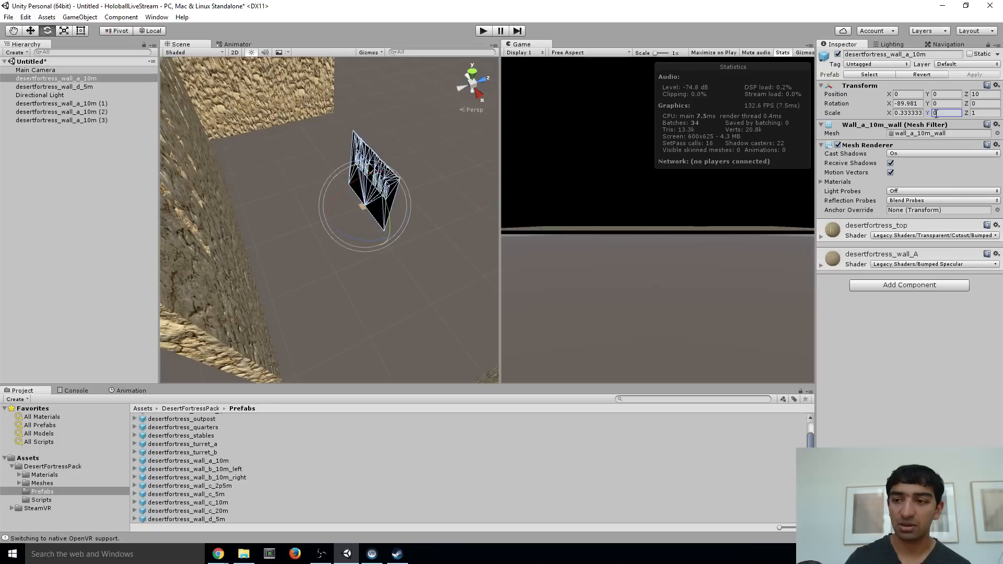
click(949, 124)
text(1/3)
key(Return)
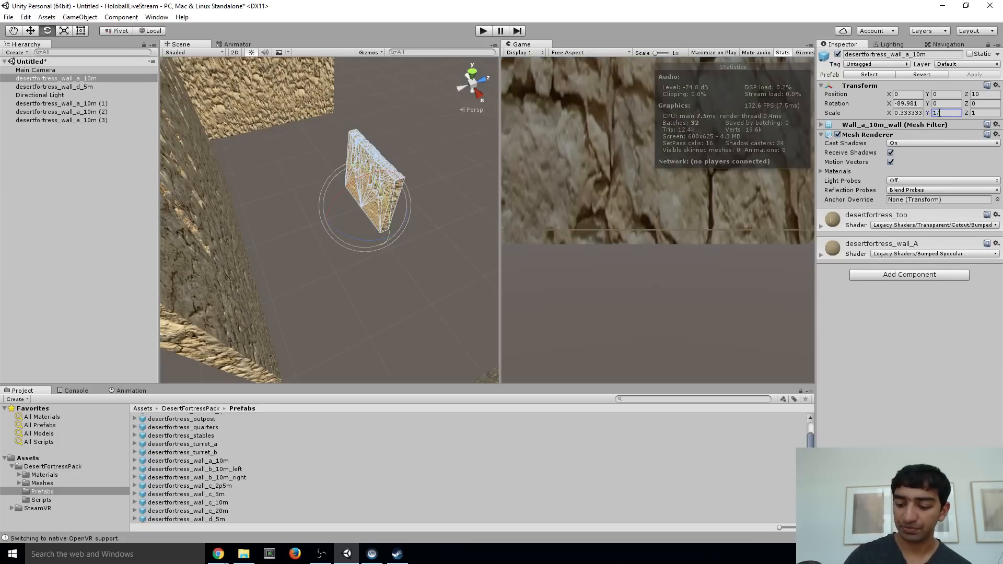
Delete the three duplicated walls desertfortress_wall_a_10m (1), (2) and (3) from the scene
key(w)
right_drag(272, 177, 247, 186)
click(248, 152)
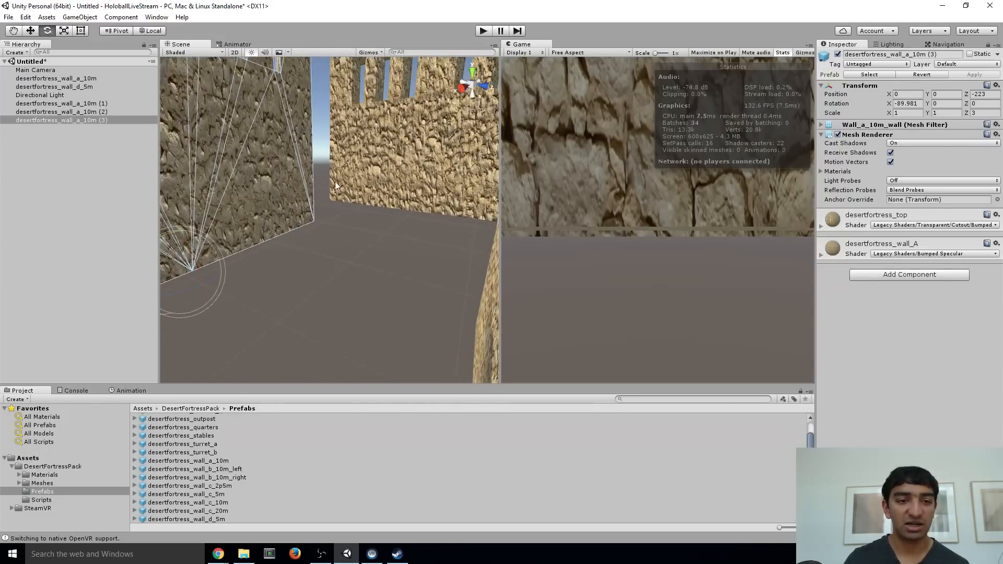
key(f)
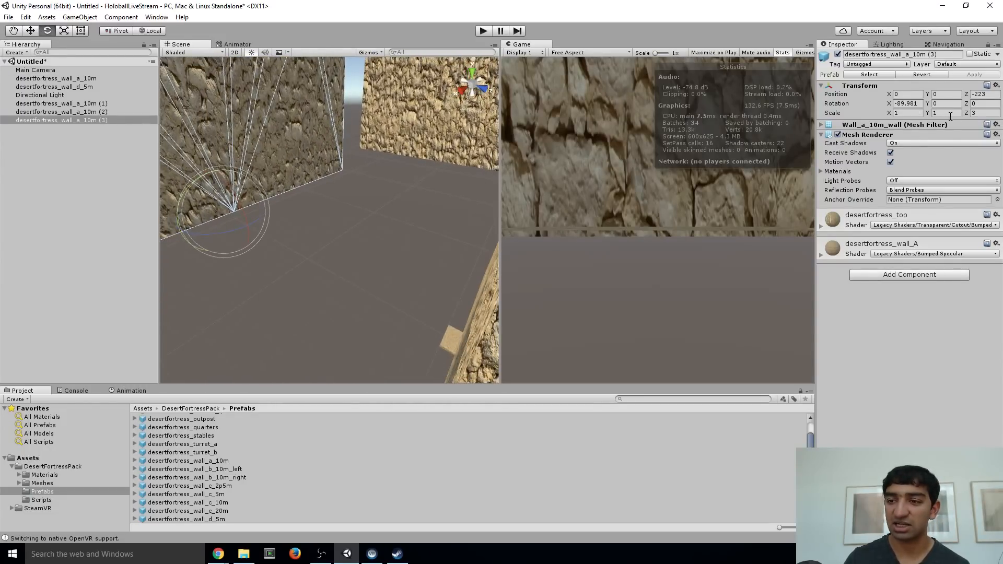
right_drag(187, 168, 416, 205)
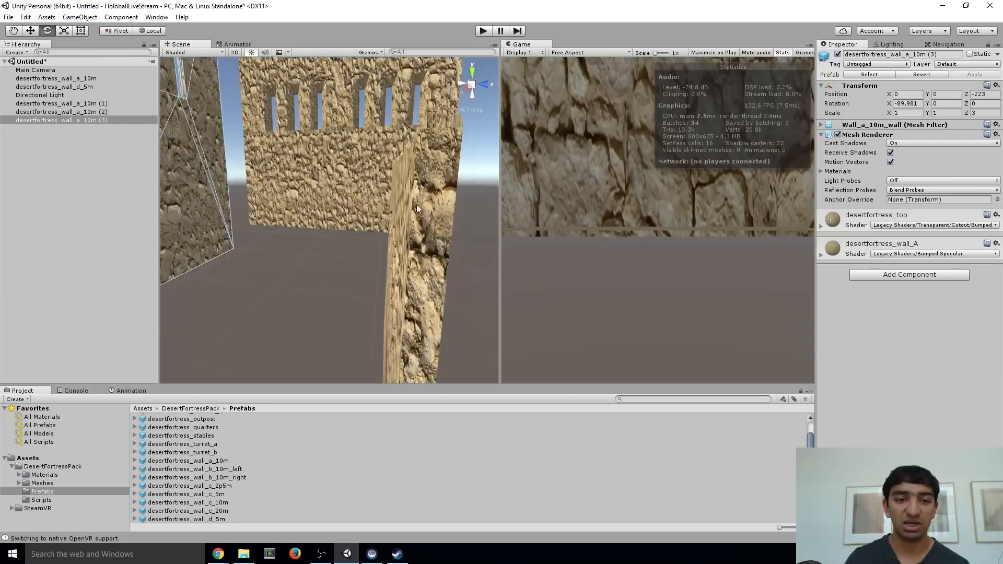
shift+click(333, 173)
click(65, 114)
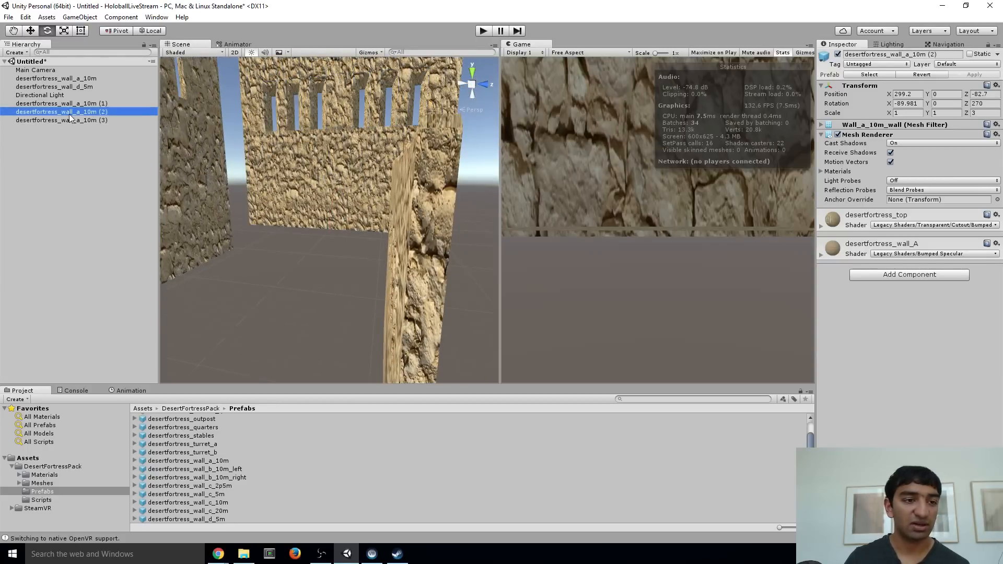
click(72, 104)
shift+click(70, 120)
key(Delete)
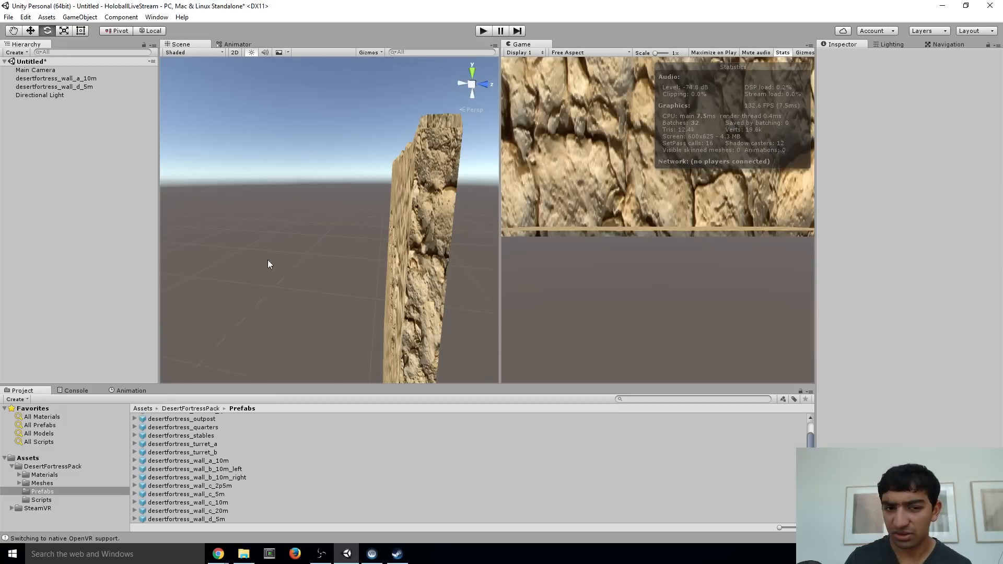
Select the remaining desertfortress_wall_a_10m and activate the Move tool
alt+drag(267, 260, 371, 249)
click(392, 255)
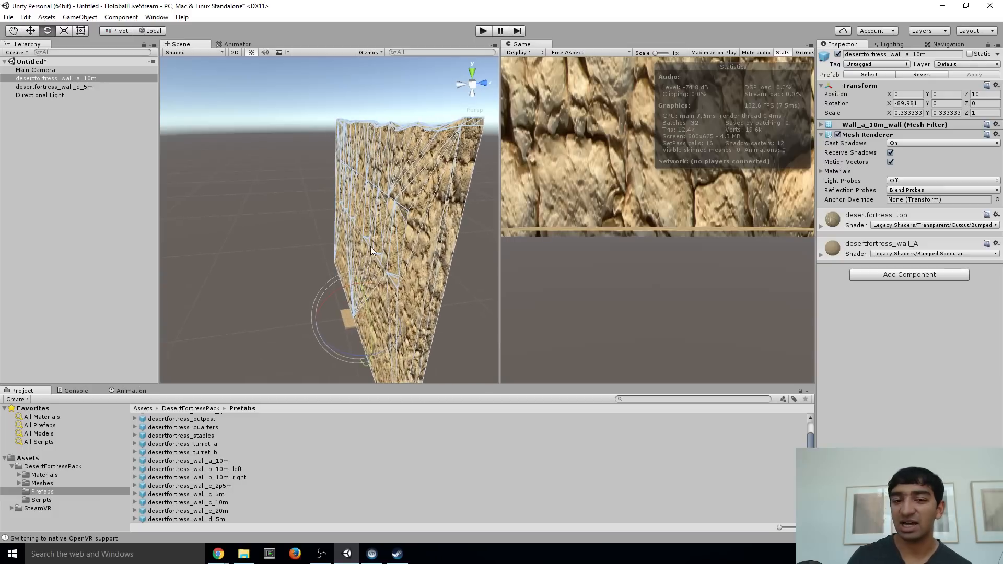
click(30, 30)
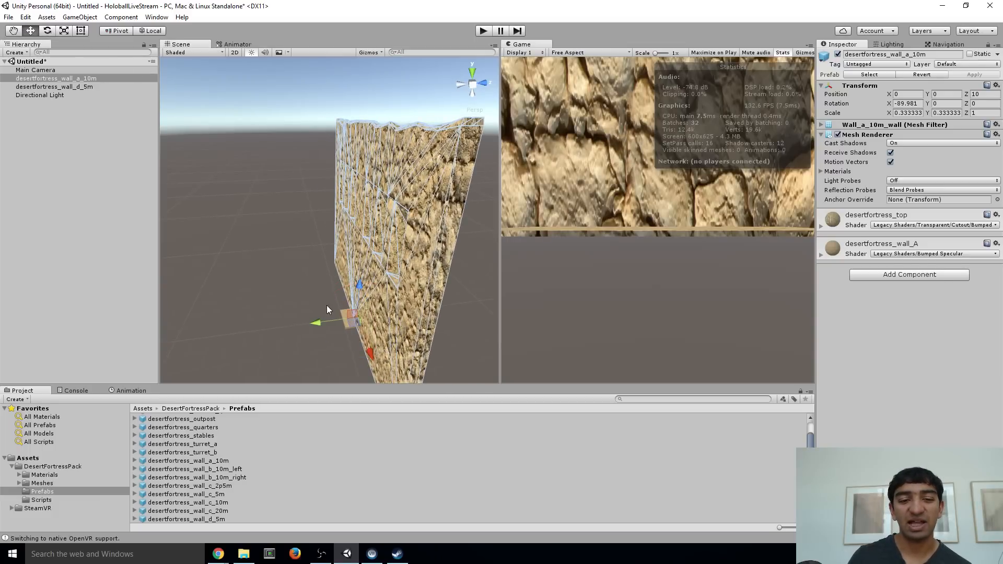
alt+drag(328, 306, 367, 335)
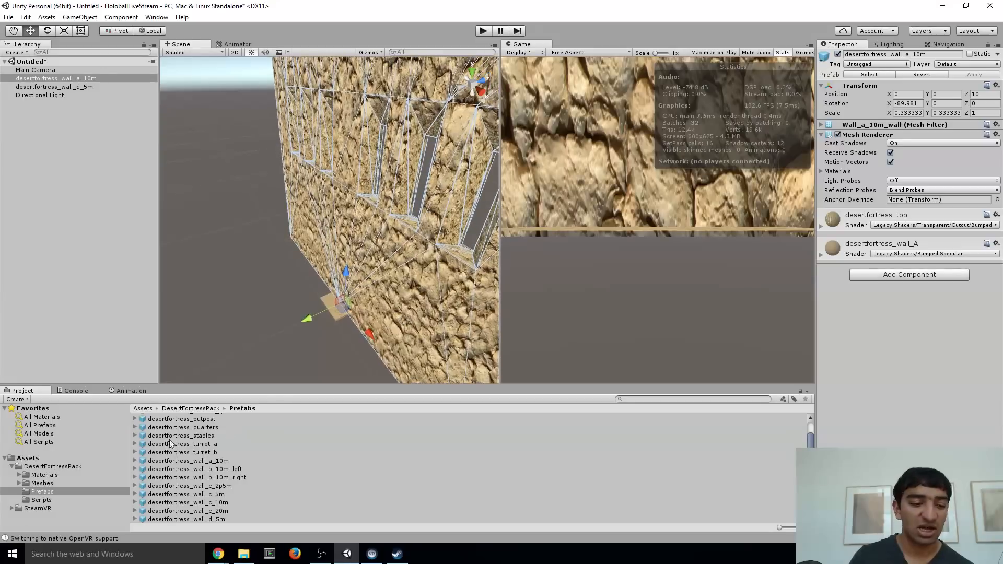
Add the [CameraRig] prefab from SteamVR's Prefabs folder to the scene near the wall, at about X 61, Y 90, Z -34
click(8, 510)
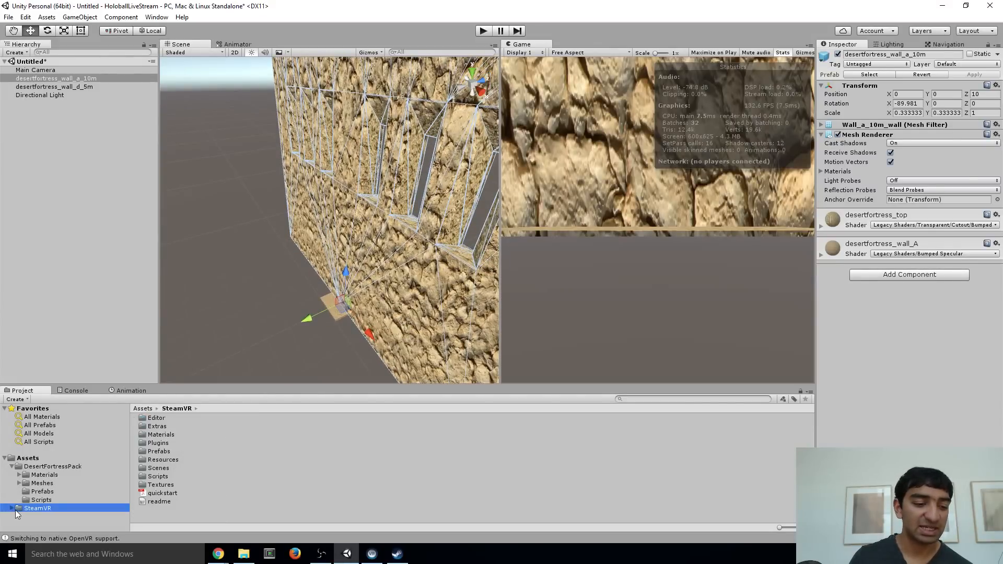
click(12, 509)
scroll(59, 515, down, 3)
click(42, 510)
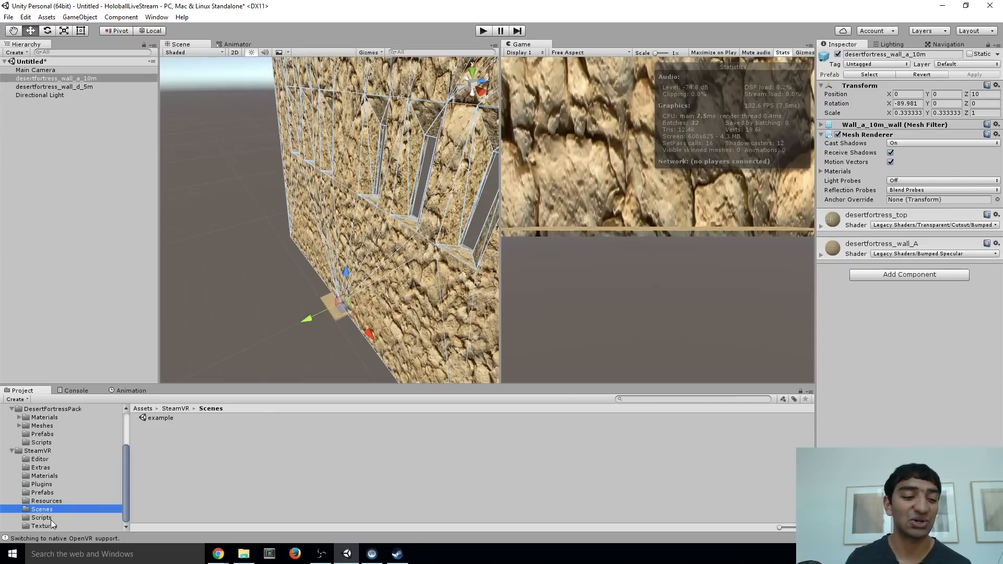
click(51, 492)
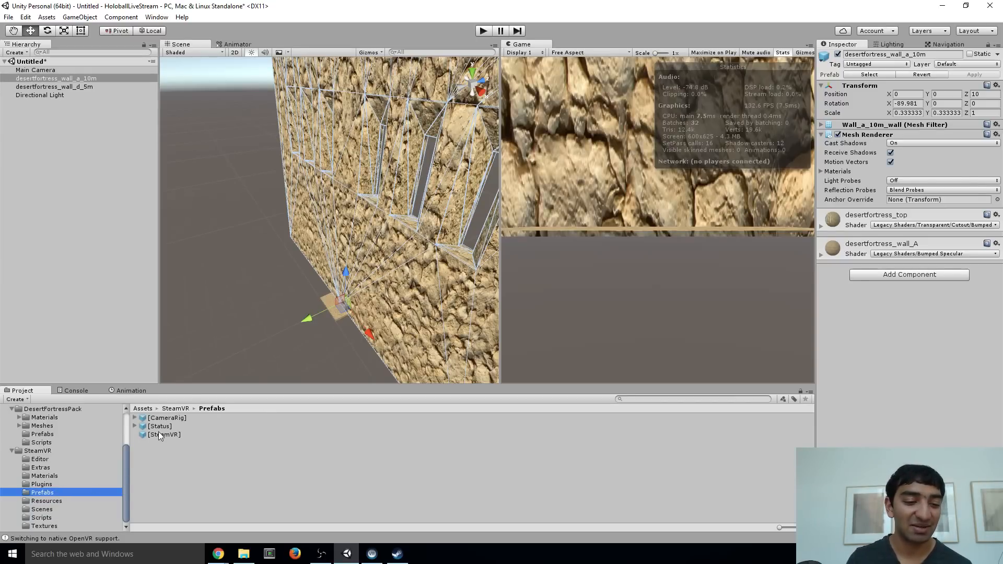
drag(163, 420, 317, 333)
right_drag(317, 334, 392, 281)
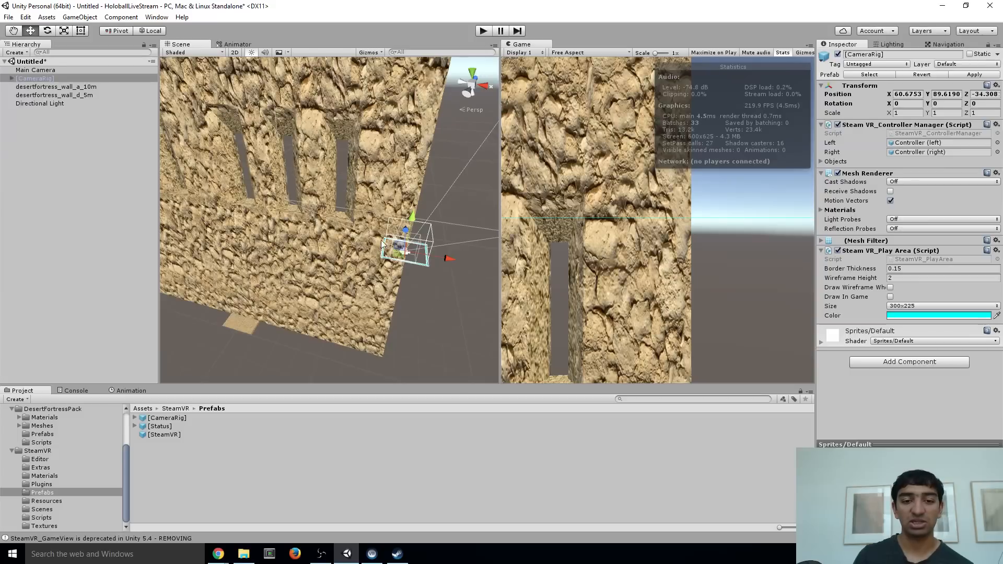
Examine the size of the [CameraRig] play area against the two desert fortress walls from several angles
right_drag(441, 205, 437, 219)
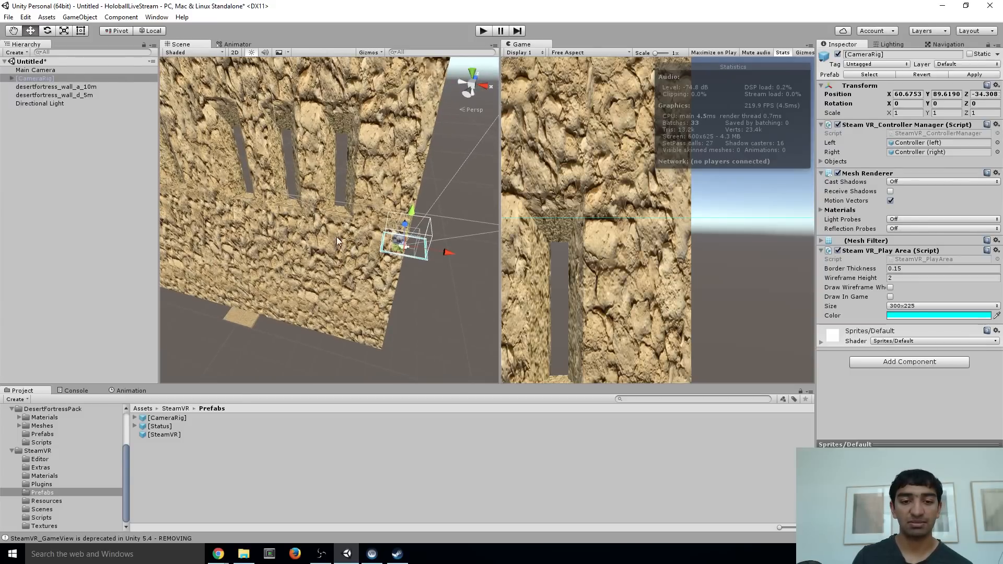
right_drag(406, 252, 370, 105)
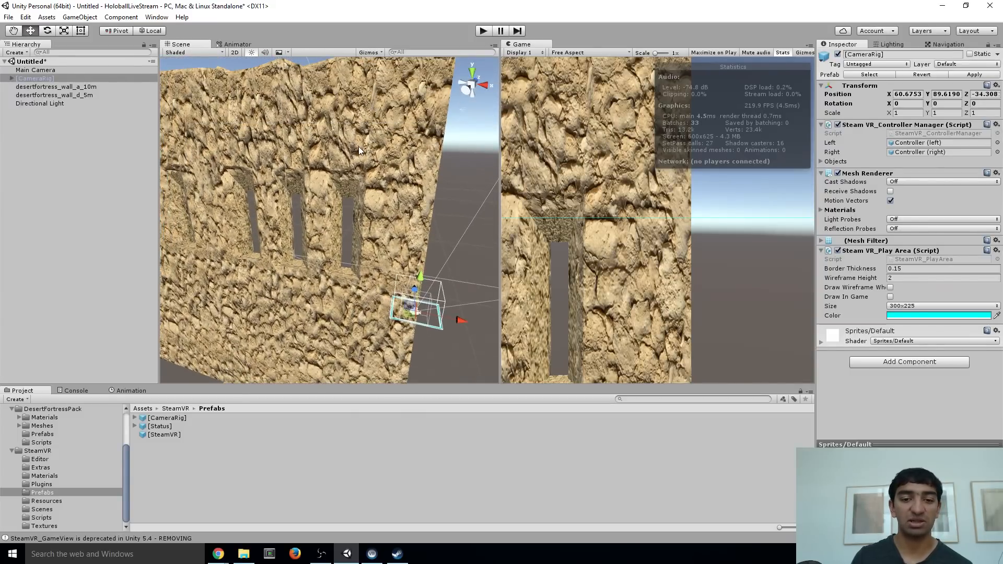
right_drag(358, 147, 312, 207)
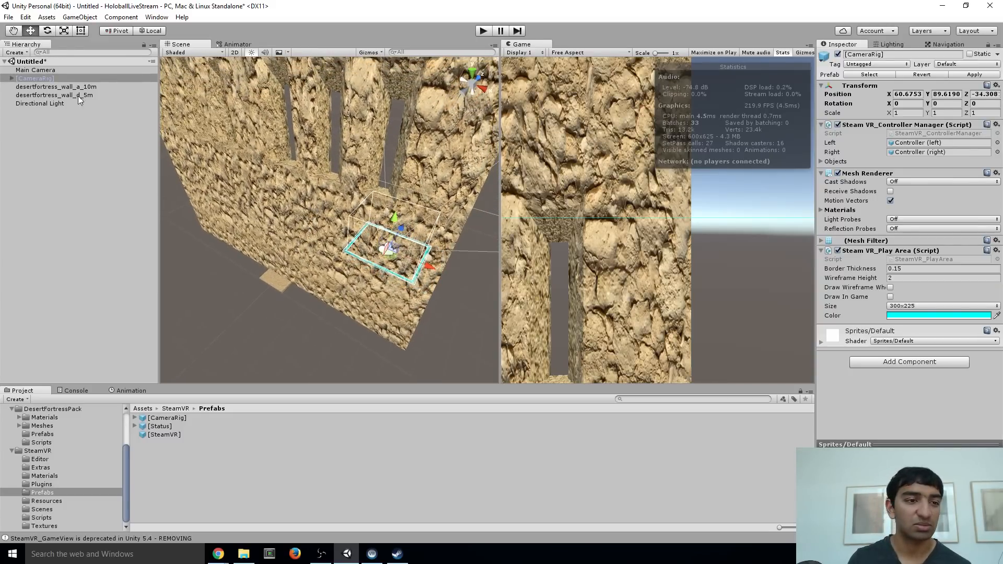
click(68, 89)
right_drag(299, 156, 243, 130)
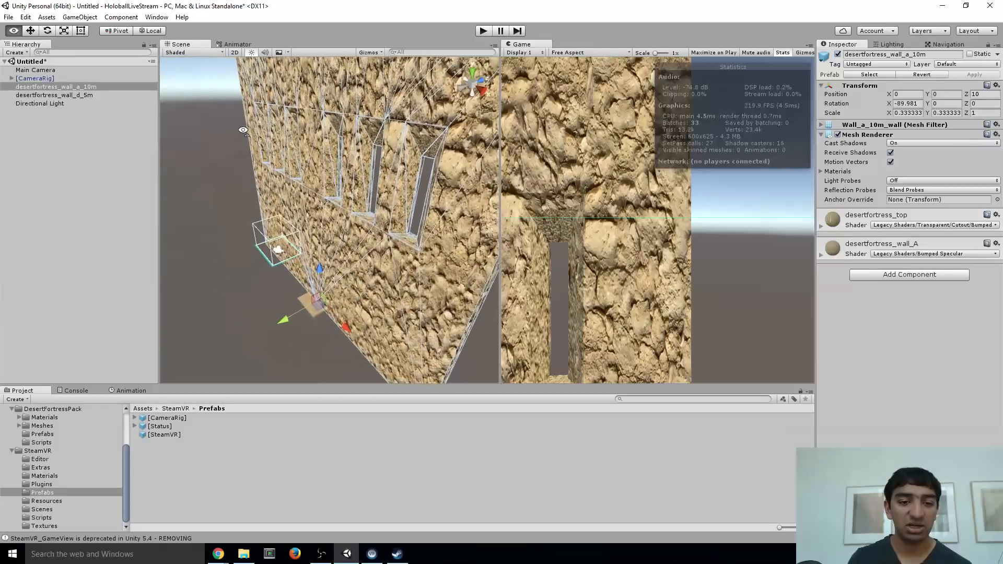
right_drag(310, 201, 310, 162)
mouse_move(365, 299)
right_down()
mouse_move(346, 307)
mouse_move(356, 314)
right_up()
click(331, 349)
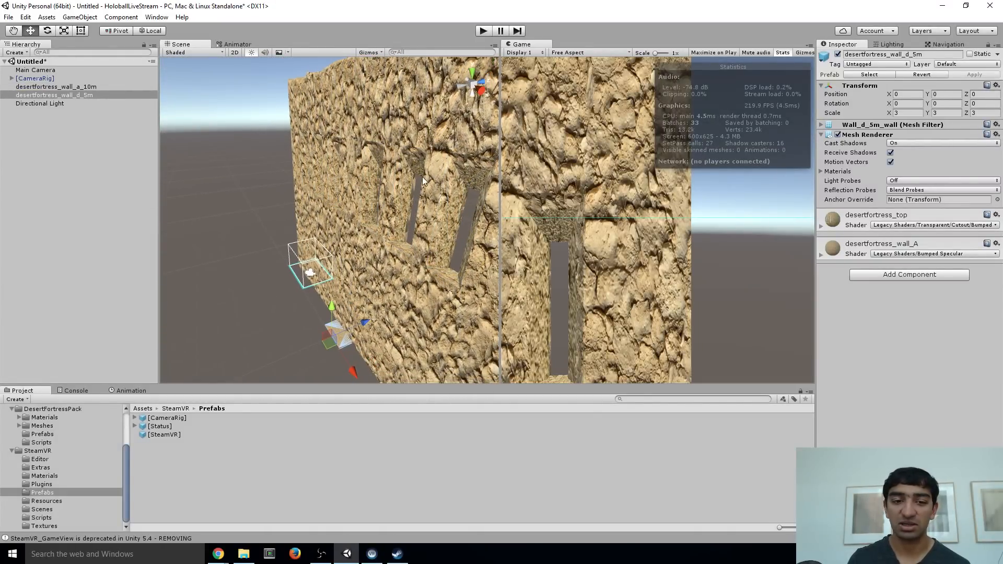
right_drag(423, 181, 243, 179)
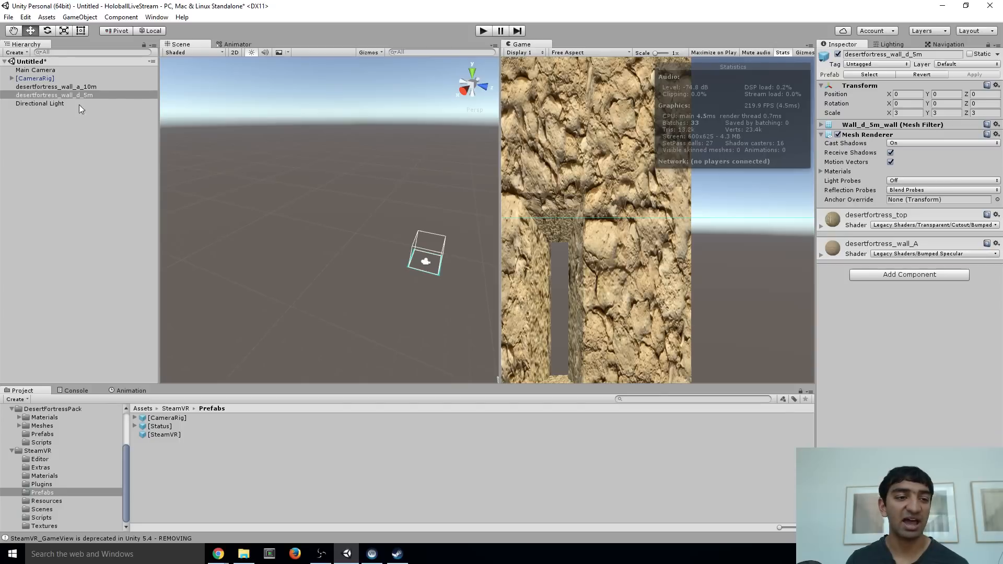
Duplicate the scaled-down desertfortress_wall_a_10m three times
click(83, 87)
key(ctrl+d)
key(ctrl+d)
key(ctrl+d)
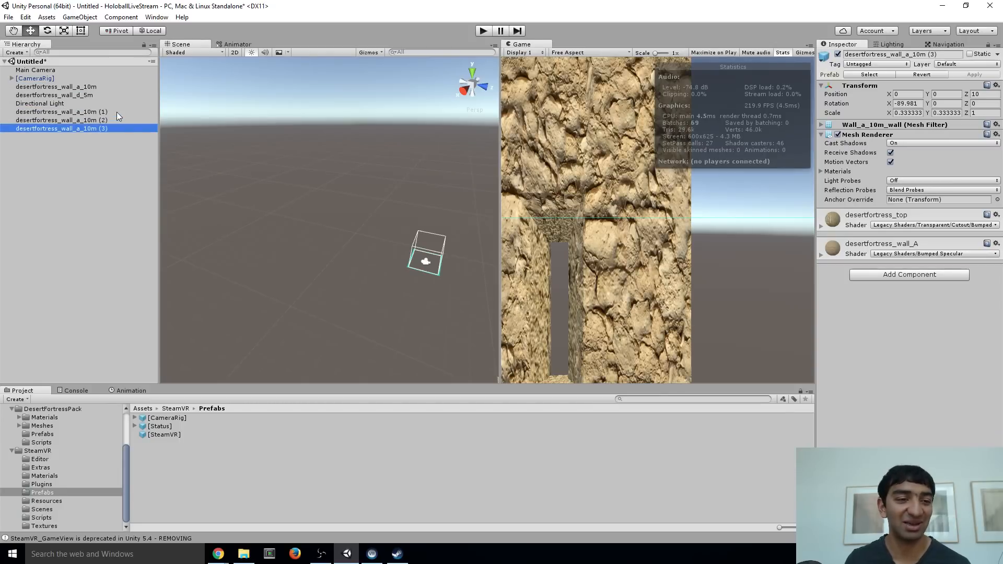
key(f)
Move desertfortress_wall_a_10m (1) along Z to about -52.6 so it faces the original wall
click(93, 111)
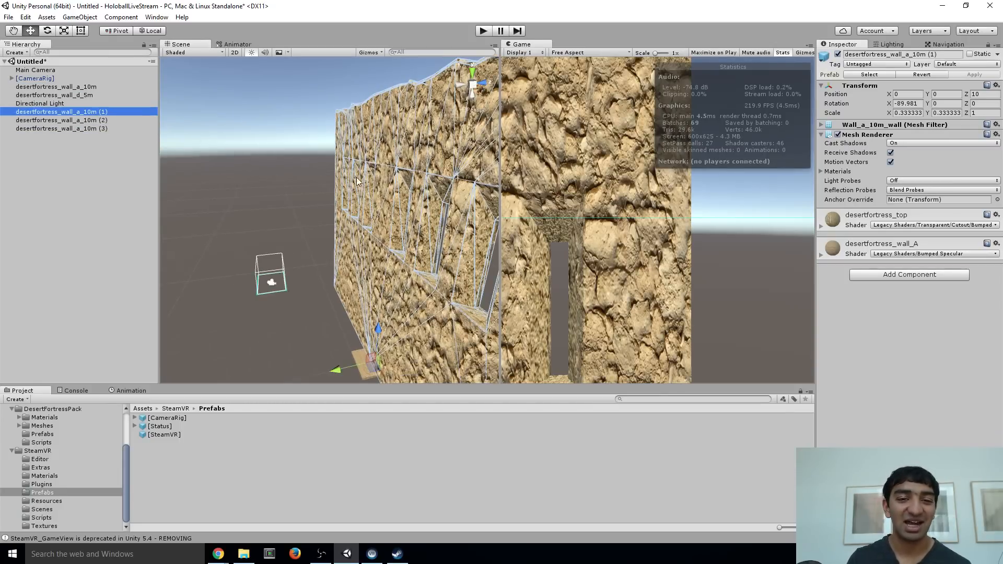
right_drag(357, 182, 372, 200)
drag(321, 349, 205, 350)
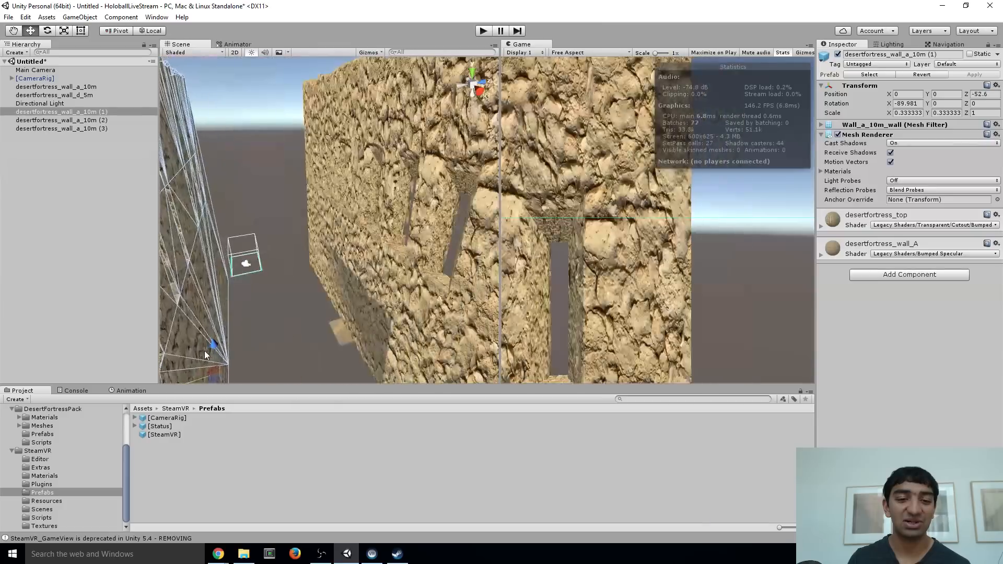
right_drag(205, 350, 313, 293)
Move desertfortress_wall_a_10m (2) along X to about 136.7, beyond one end of the original wall
click(78, 119)
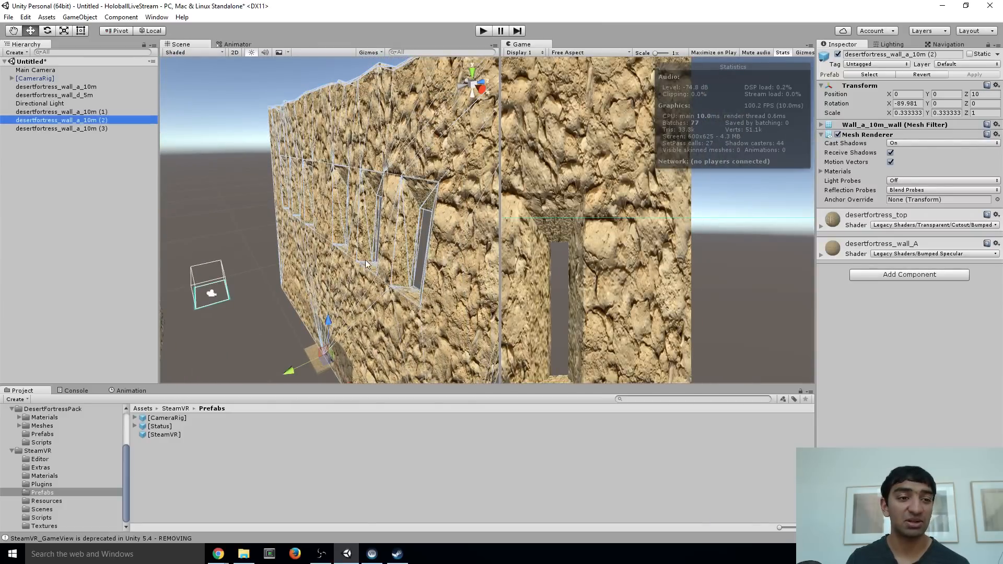
right_drag(366, 259, 311, 316)
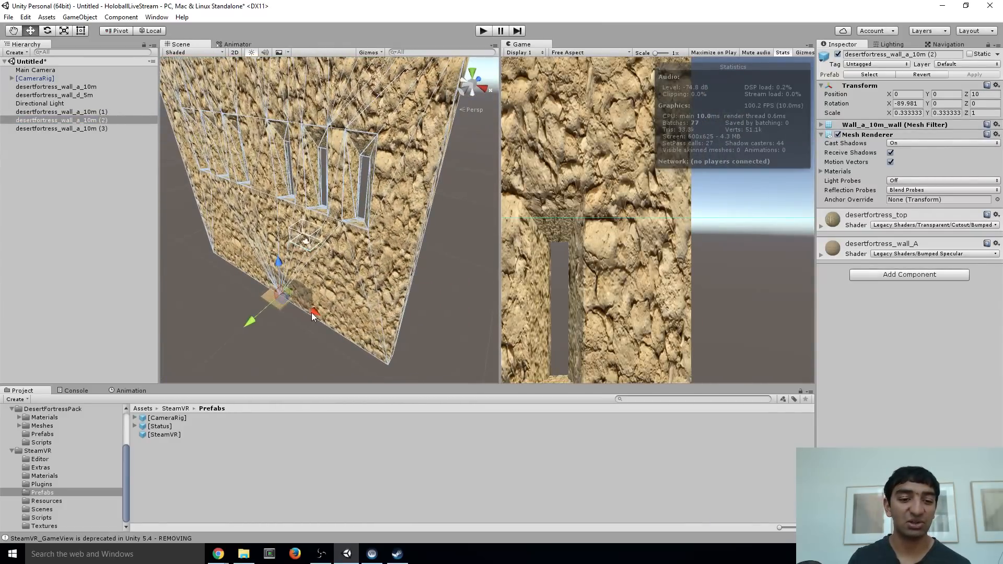
drag(314, 316, 526, 345)
right_drag(365, 277, 495, 229)
Move desertfortress_wall_a_10m (3) past the opposite end of the original wall, to about X -140.4 and Z -28.4
click(70, 129)
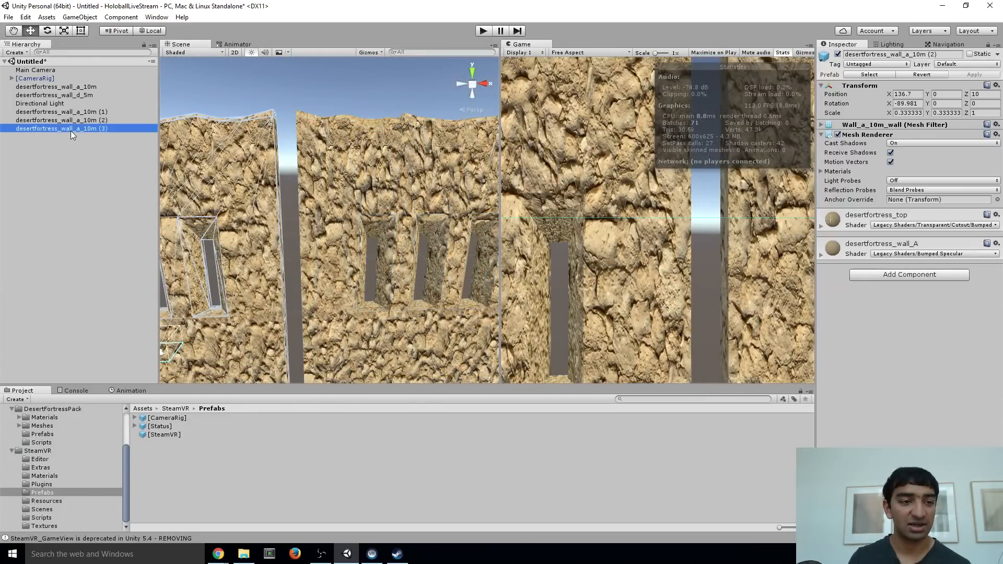
right_drag(322, 254, 371, 320)
key(s)
drag(323, 287, 211, 268)
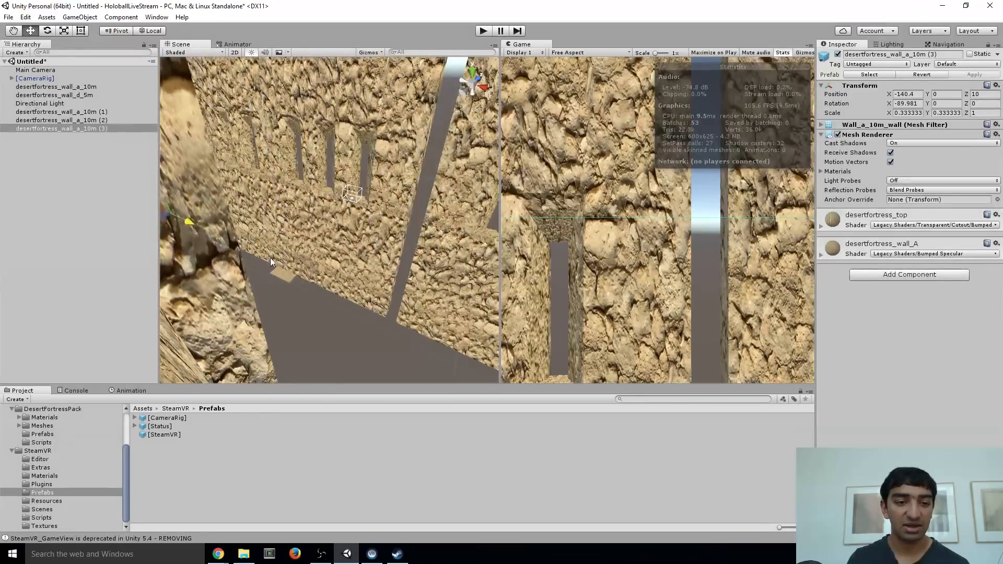
alt+drag(271, 258, 375, 256)
Turn desertfortress_wall_a_10m (3) across the room's end by setting its Z rotation to 270
click(43, 30)
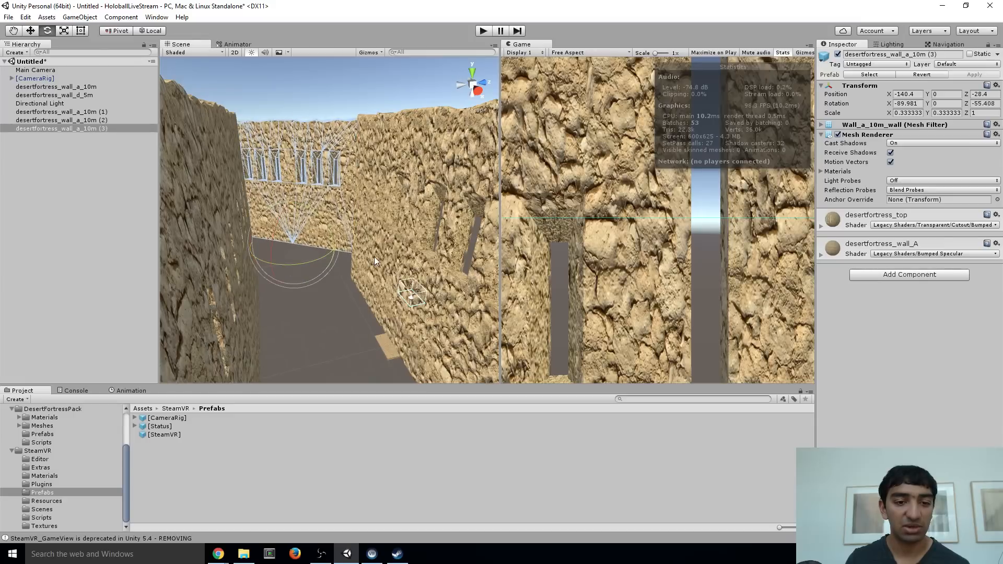
click(982, 103)
text(270)
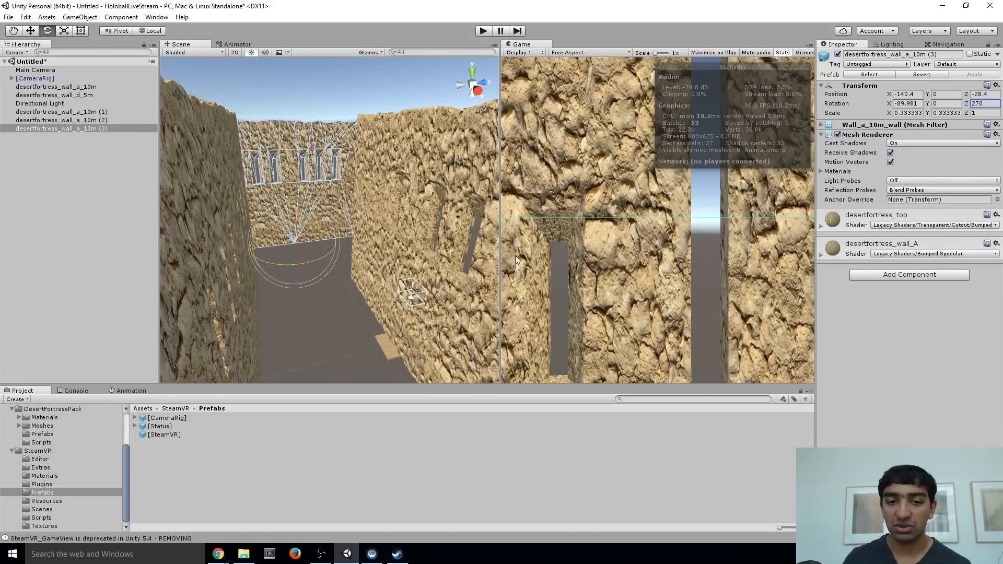
Set the Z rotation of desertfortress_wall_a_10m (2) to 270 so it stands across the other end
right_drag(214, 224, 449, 206)
click(295, 150)
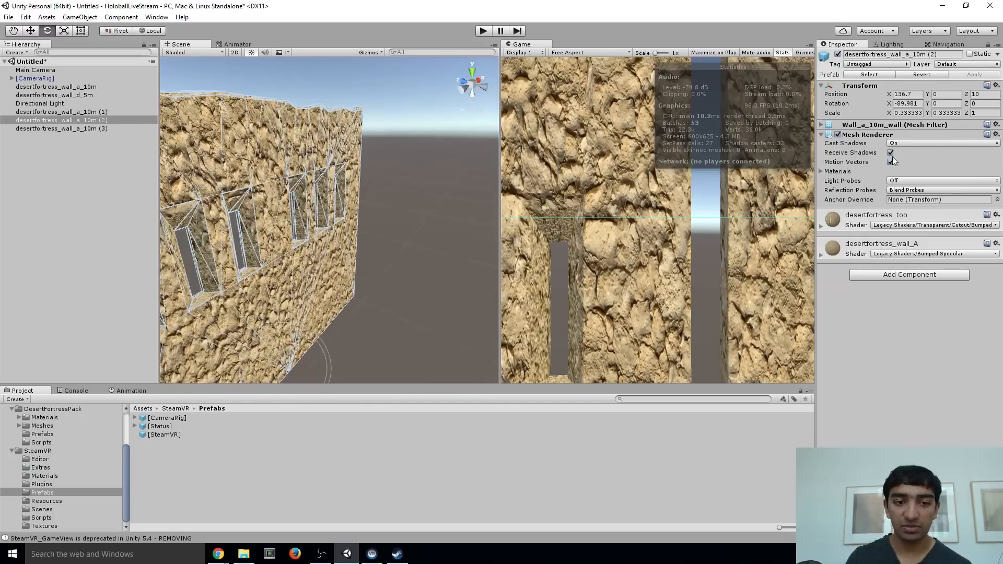
click(978, 103)
text(270)
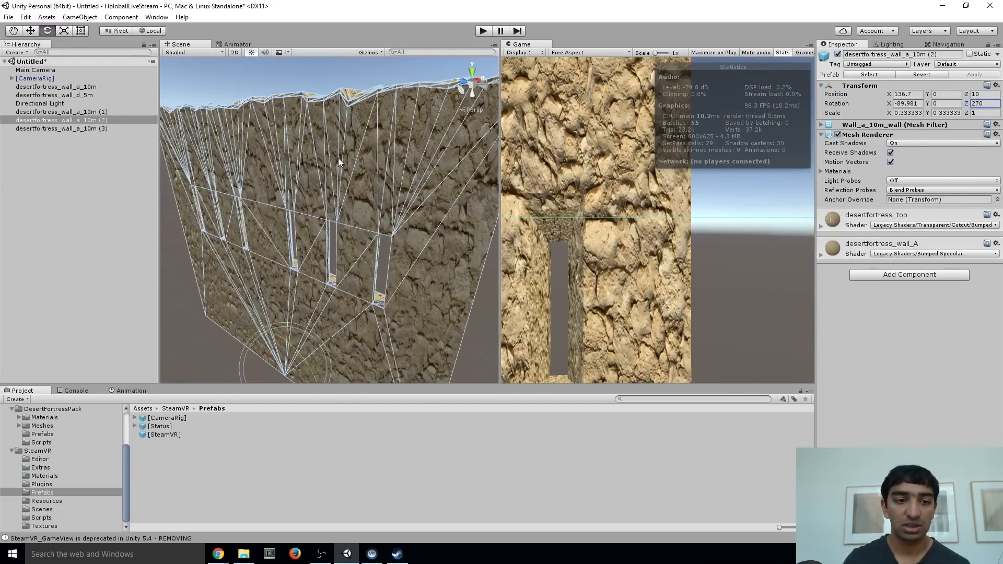
Slide the end walls desertfortress_wall_a_10m (3) and (2) inward toward the side walls, placing (2) at about X 65.3
right_drag(337, 157, 274, 158)
click(273, 159)
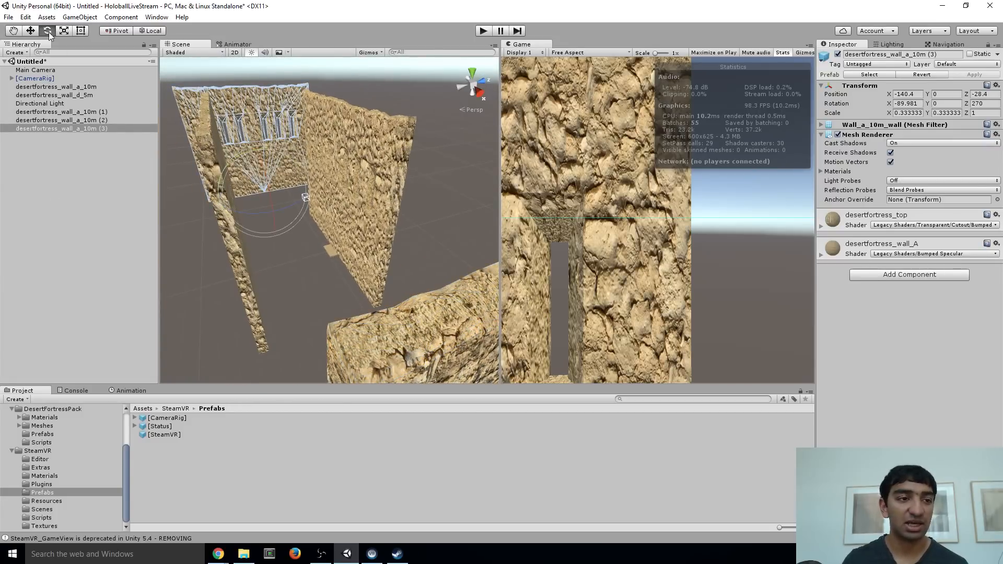
key(w)
drag(273, 208, 282, 236)
click(414, 345)
right_drag(414, 346, 471, 362)
drag(448, 312, 349, 255)
right_drag(349, 255, 244, 180)
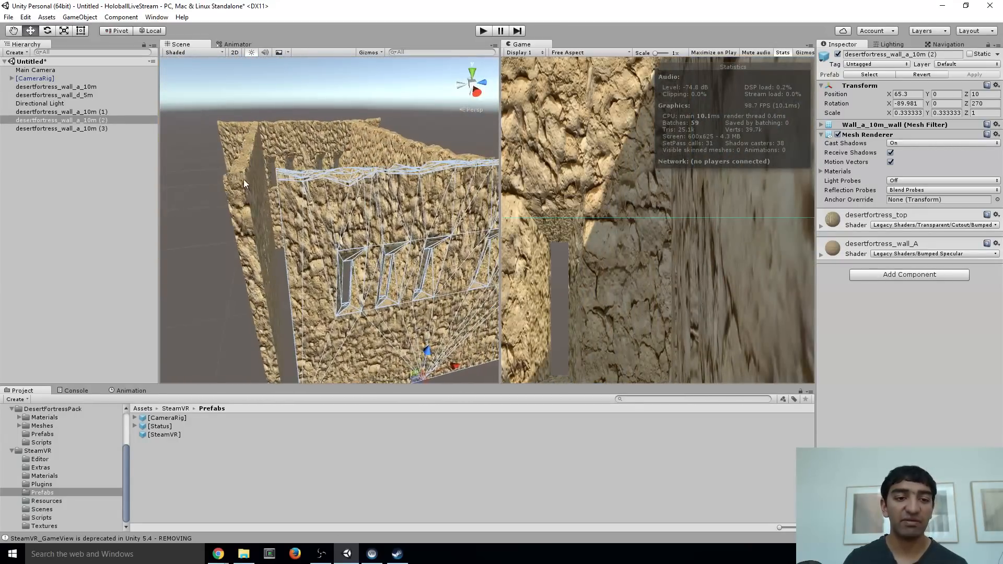
Nudge the side wall desertfortress_wall_a_10m (1) to line up with the end walls
click(260, 302)
drag(232, 320, 214, 324)
right_drag(214, 324, 347, 188)
Set the Z position of the side wall desertfortress_wall_a_10m to 100
click(347, 179)
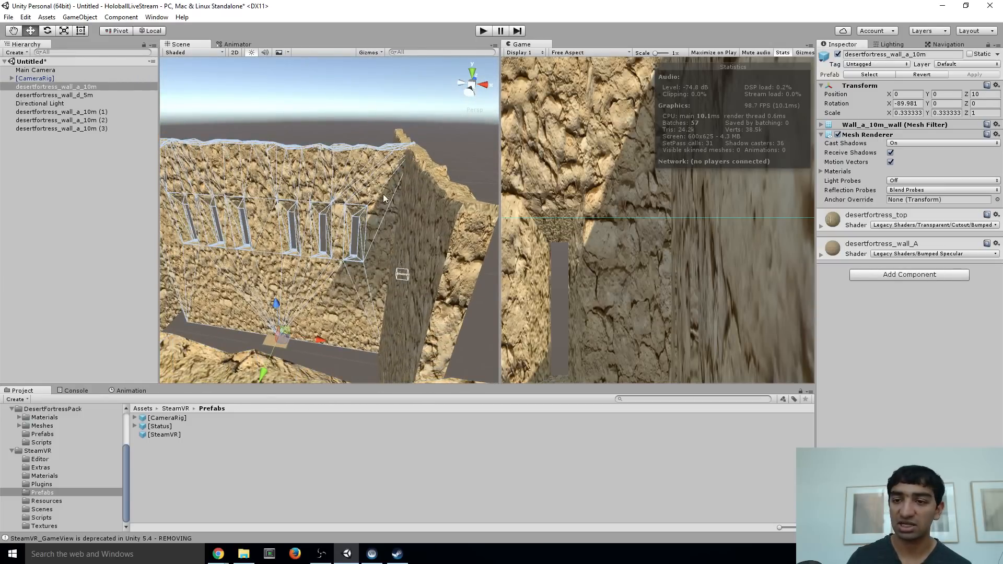
right_drag(384, 194, 374, 192)
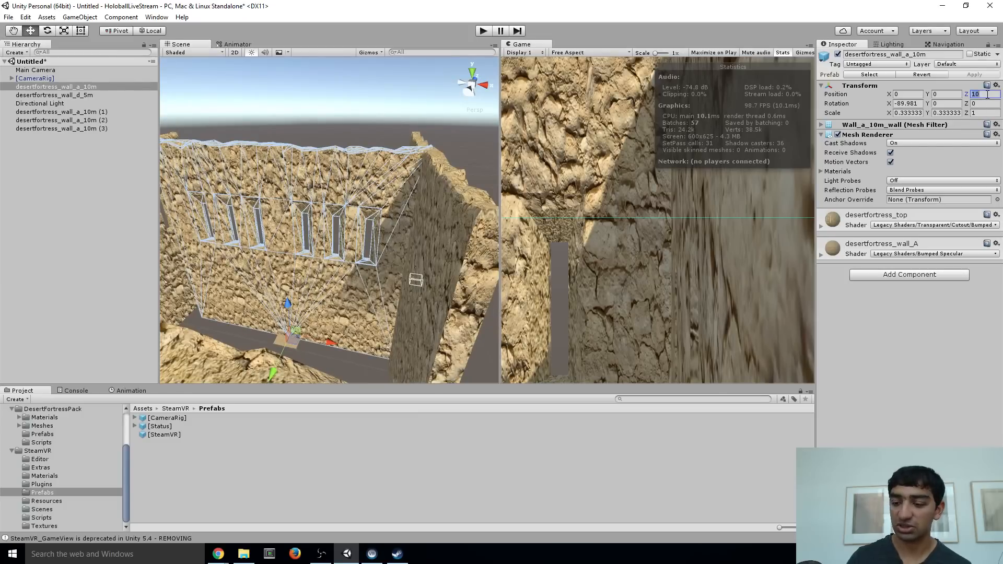
text(0)
alt+drag(370, 164, 155, 193)
Set the Z position of the opposite side wall desertfortress_wall_a_10m (1) to -50
click(215, 154)
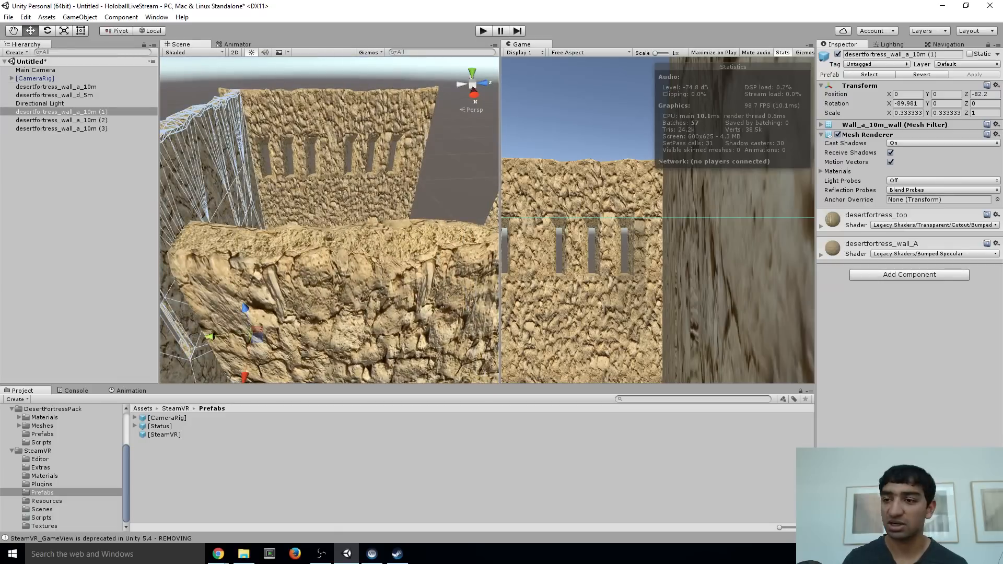
click(984, 96)
text(-50)
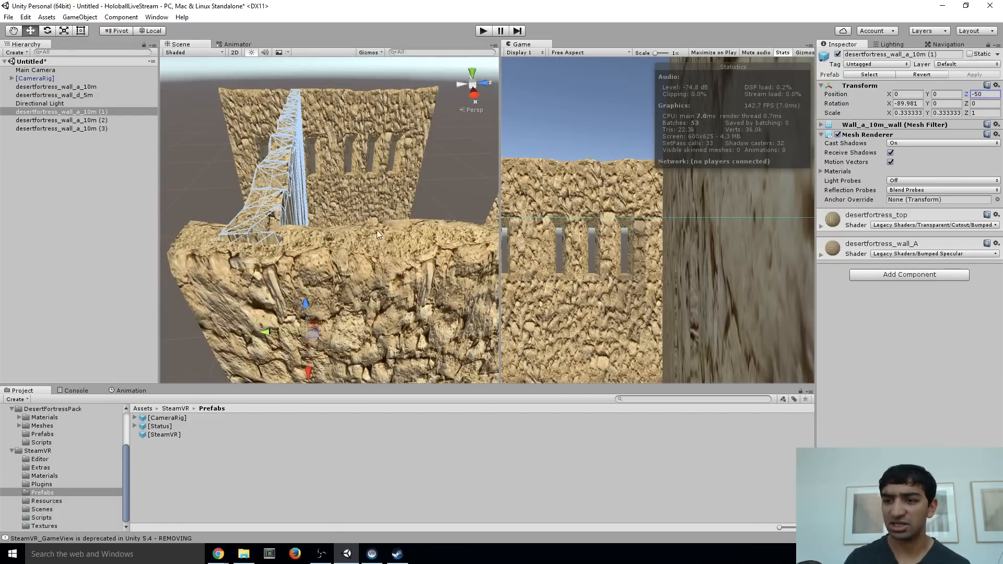
alt+drag(377, 230, 429, 136)
Slide the side wall desertfortress_wall_a_10m inward toward the opposite side wall
click(401, 219)
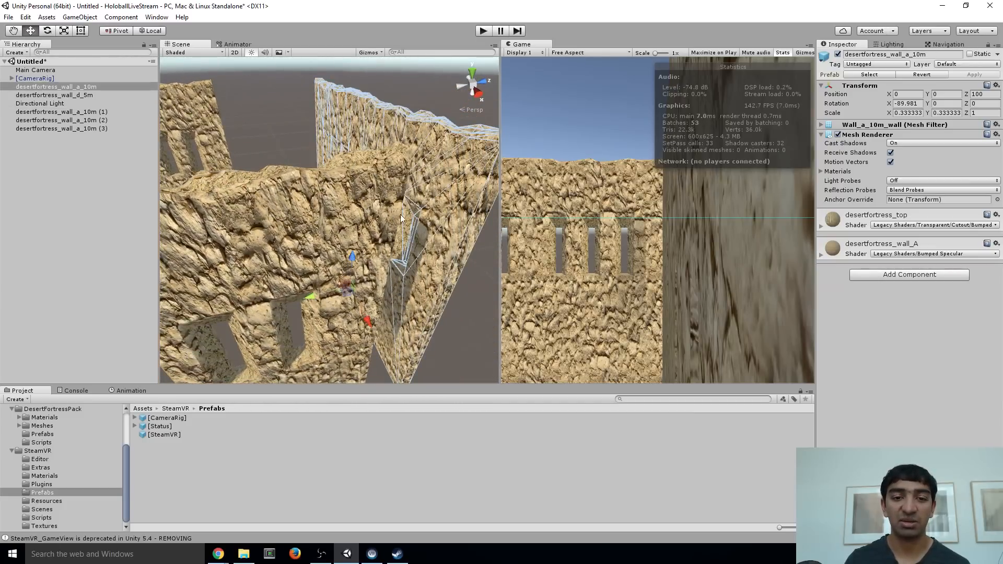
drag(320, 301, 276, 292)
alt+drag(261, 257, 393, 73)
Slide the end wall desertfortress_wall_a_10m (3) against the side walls, to about X -63.5 and Z 10.5
click(358, 121)
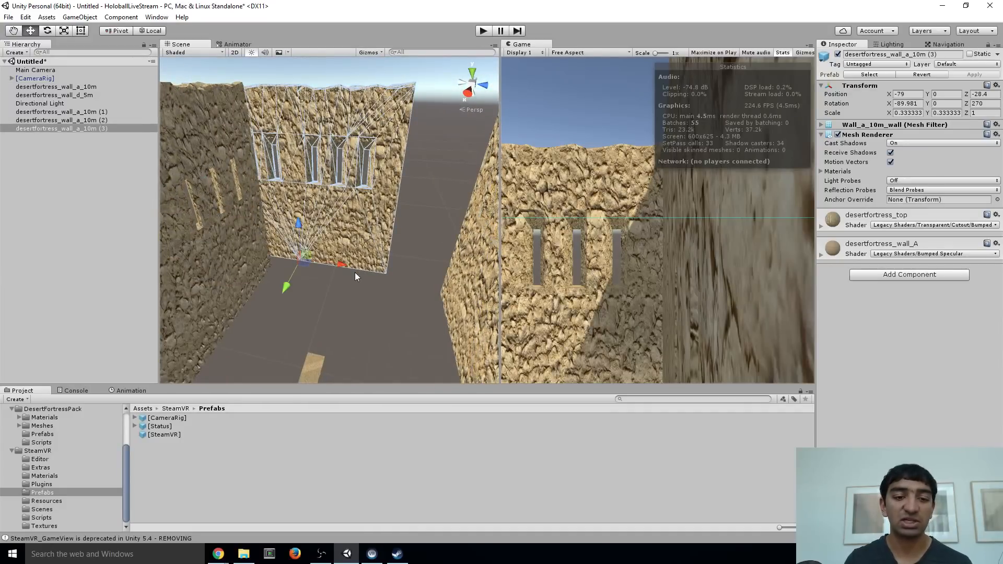
mouse_move(355, 277)
mouse_down()
mouse_move(400, 253)
mouse_move(381, 202)
mouse_move(426, 144)
mouse_move(353, 273)
mouse_up()
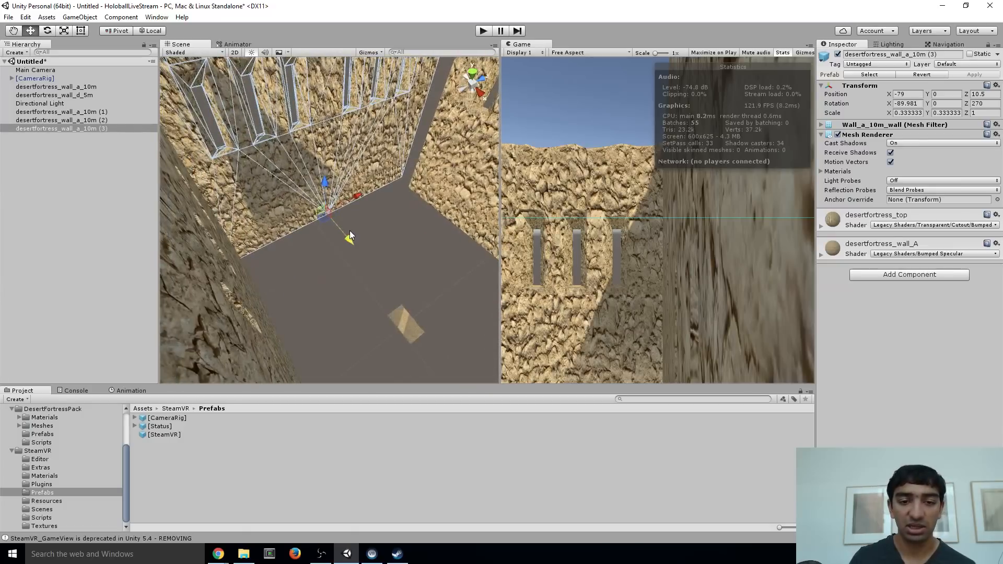
drag(349, 232, 365, 181)
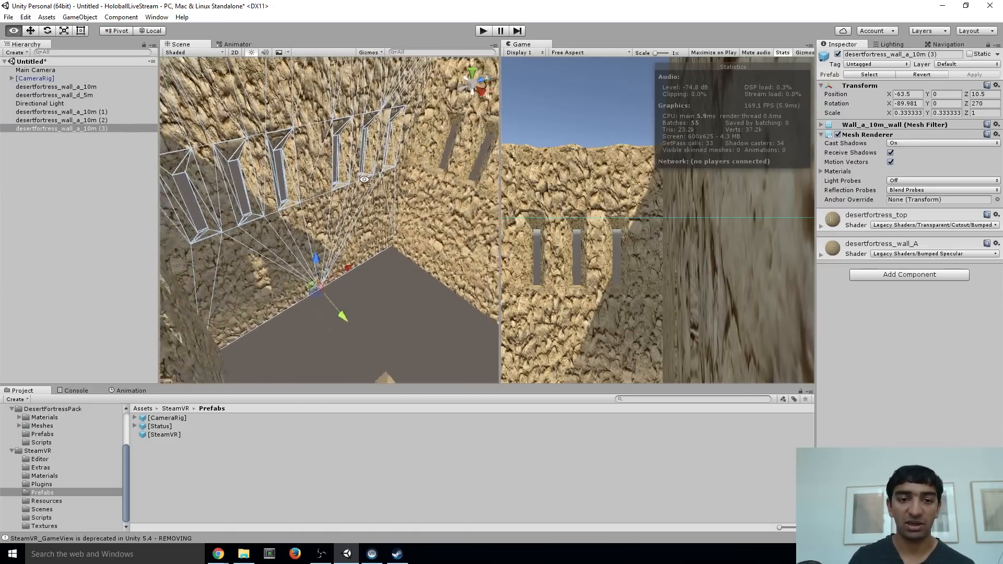
Scale the floor piece desertfortress_wall_d_5m to about 24.9 on X and 24.7 on Z
right_drag(364, 180, 276, 184)
drag(500, 206, 468, 203)
right_drag(420, 186, 455, 183)
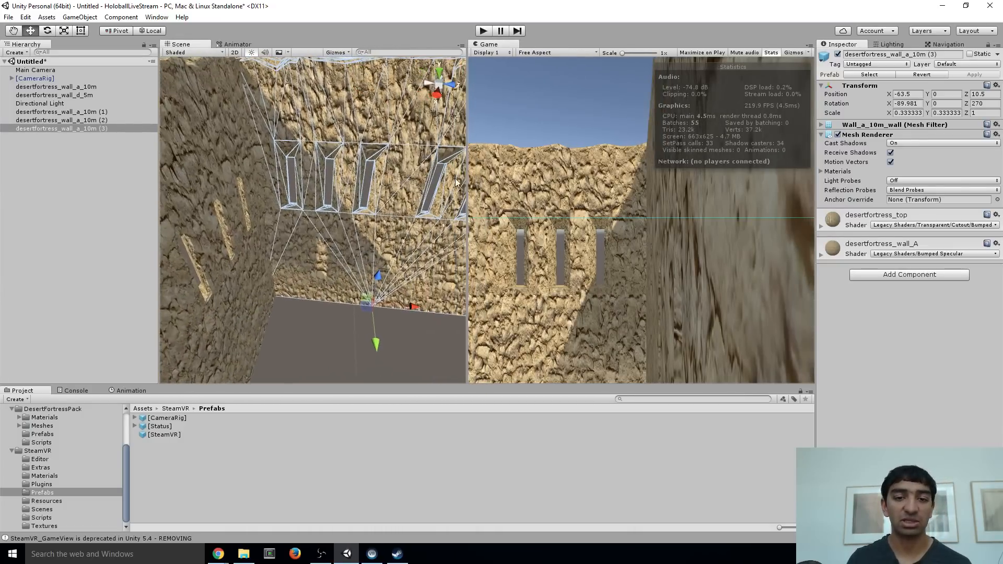
drag(467, 171, 491, 170)
alt+drag(397, 172, 277, 165)
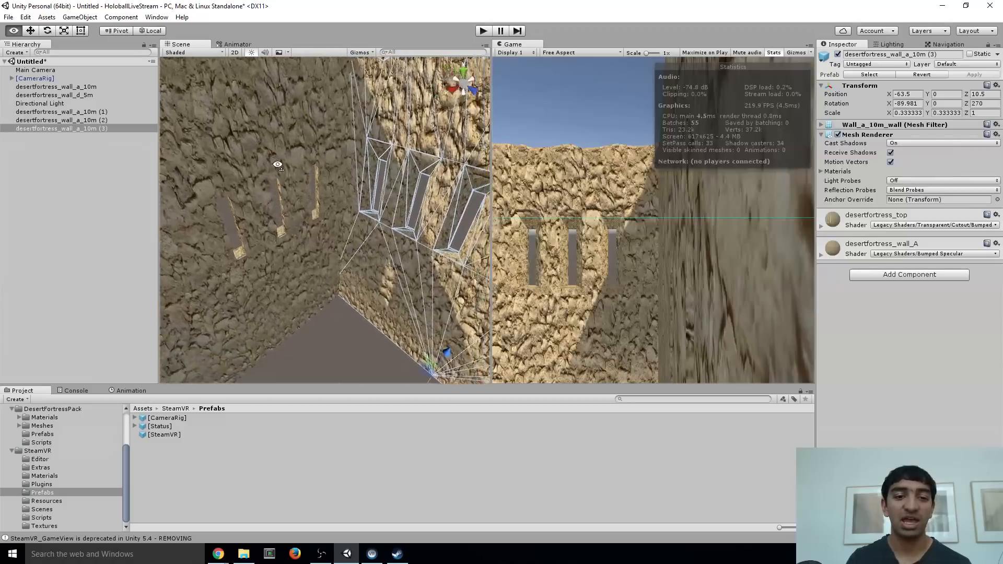
right_drag(278, 165, 331, 253)
click(331, 233)
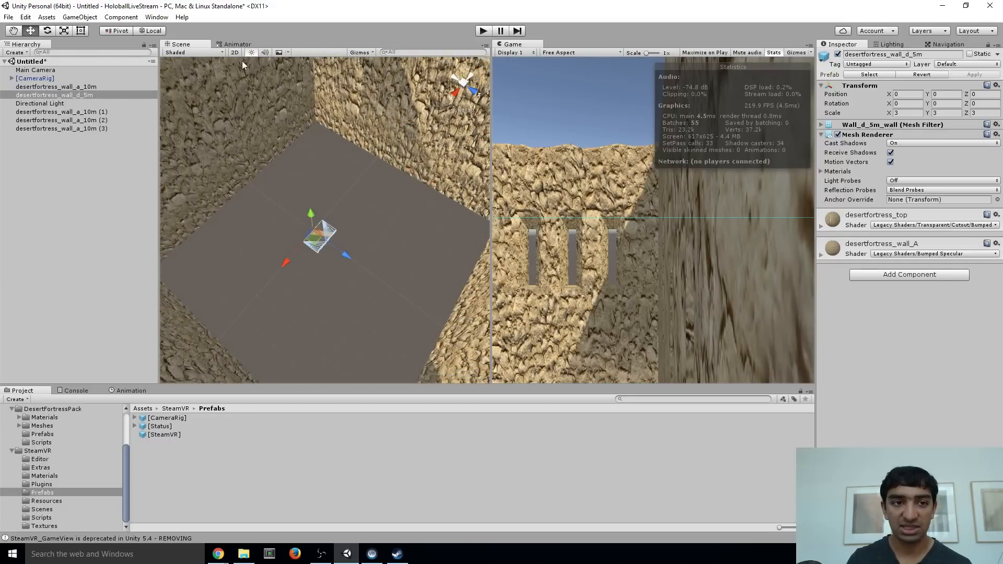
click(63, 31)
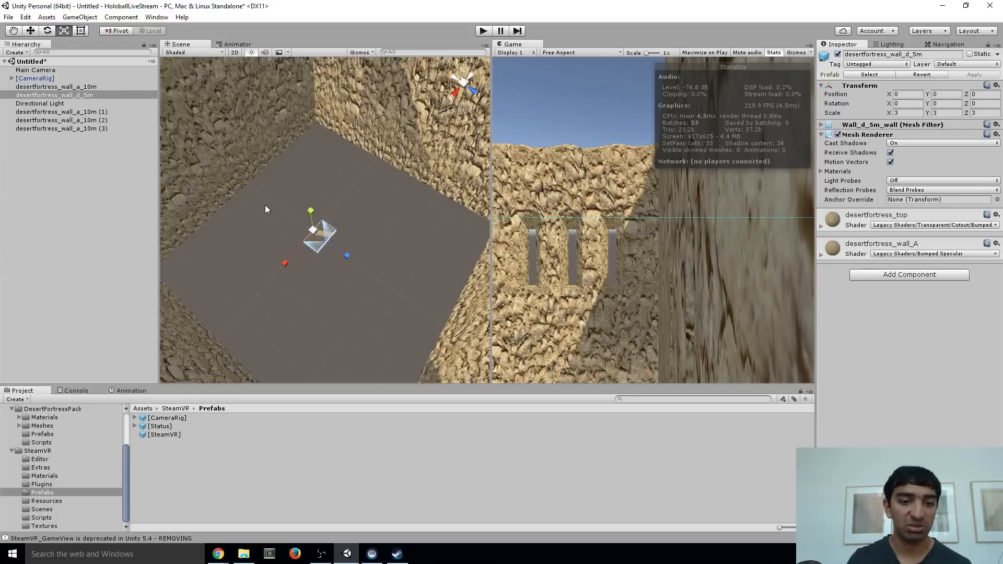
drag(346, 255, 588, 353)
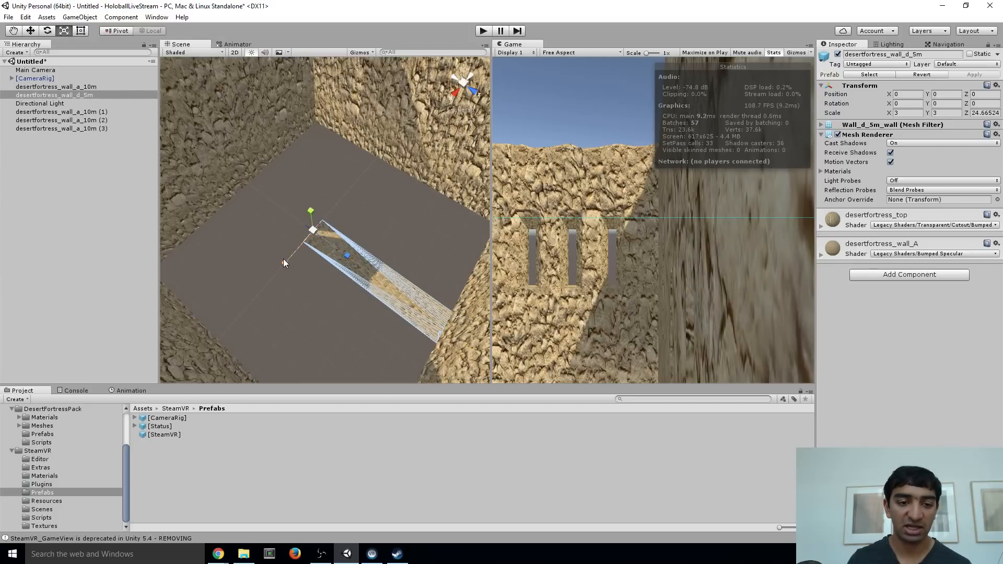
drag(283, 259, 233, 359)
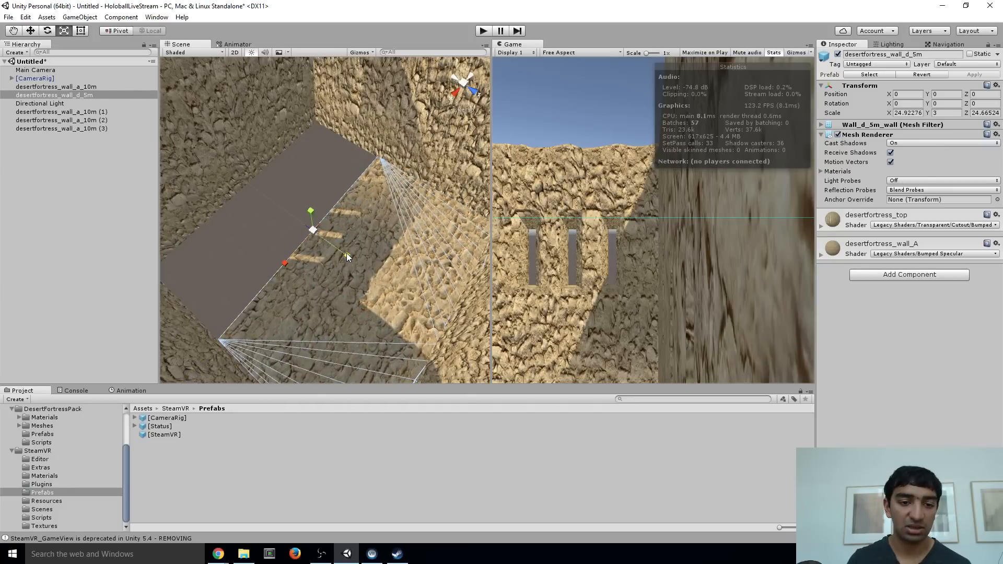
Shift the floor piece desertfortress_wall_d_5m across the room and rescale it to fill the floor opening between the walls
click(30, 30)
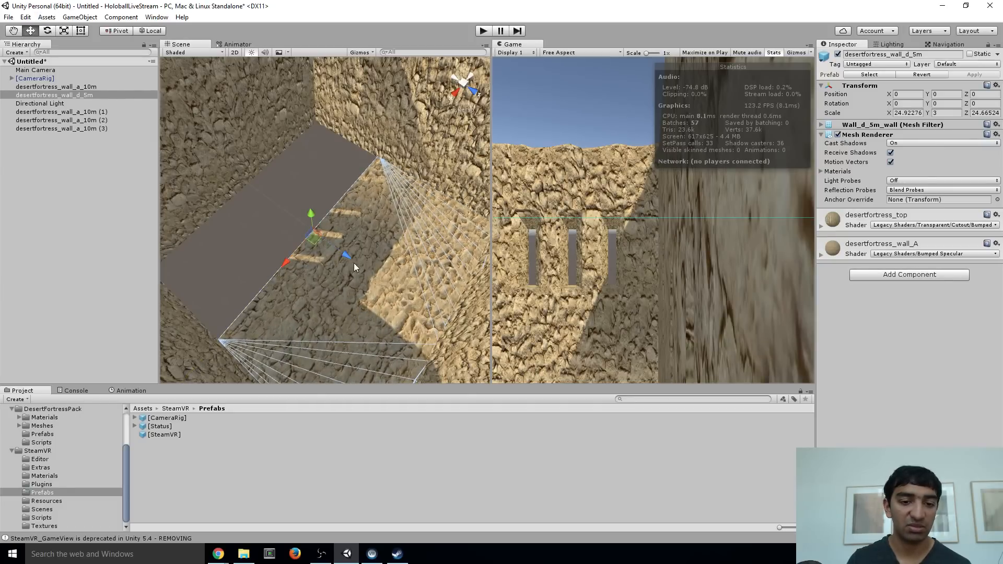
drag(348, 258, 293, 223)
click(64, 30)
right_drag(268, 238, 252, 250)
Move the [CameraRig] into the room, to about X 42, Y 68.6 and Z -18.2
click(41, 80)
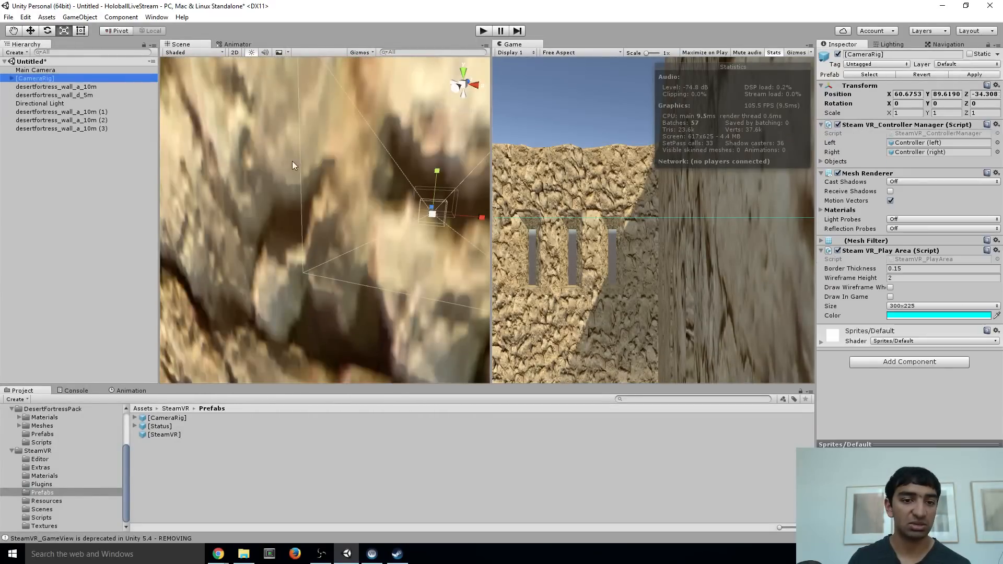
right_drag(293, 161, 351, 165)
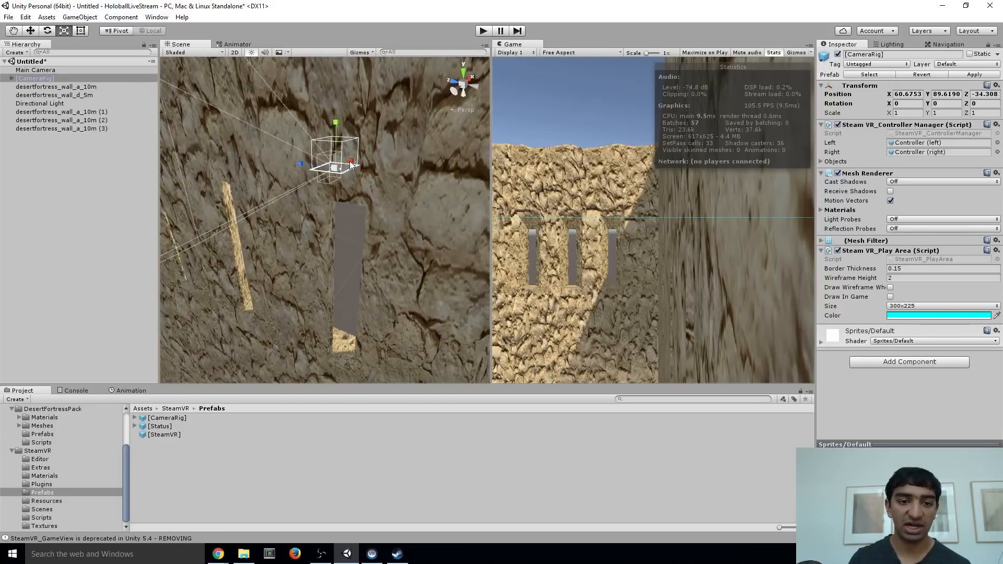
click(29, 32)
drag(350, 161, 322, 167)
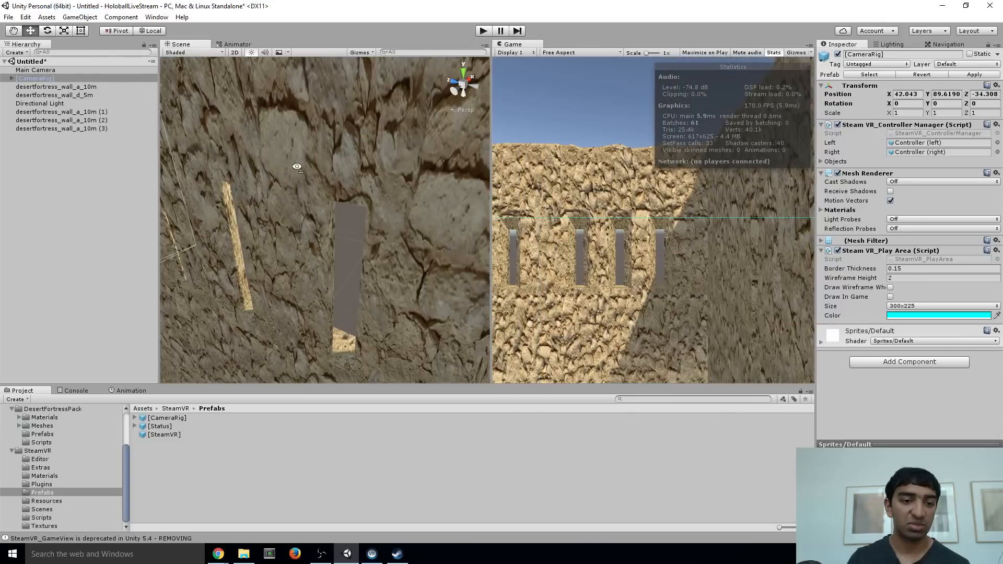
right_drag(321, 167, 97, 221)
right_drag(339, 152, 260, 173)
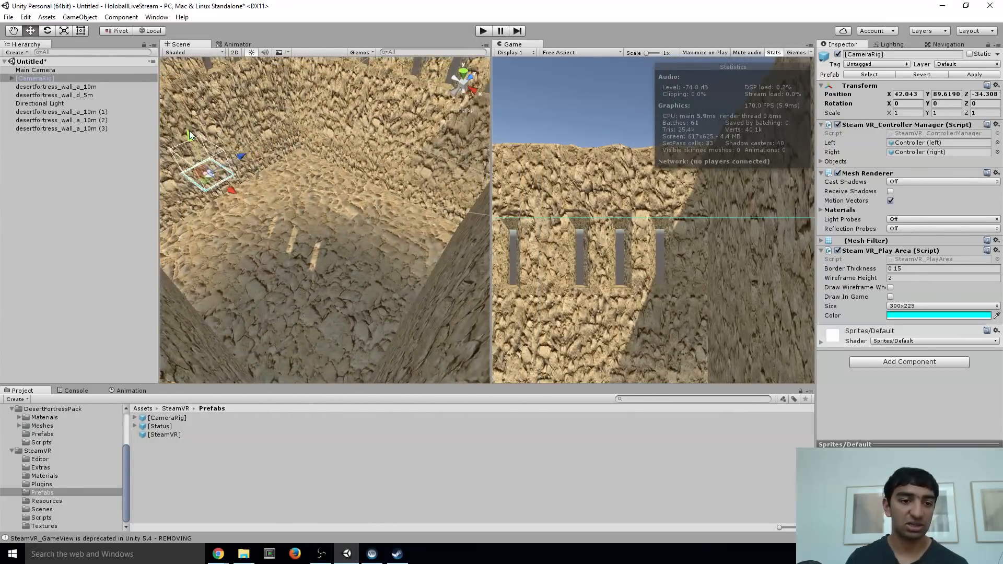
drag(189, 130, 414, 219)
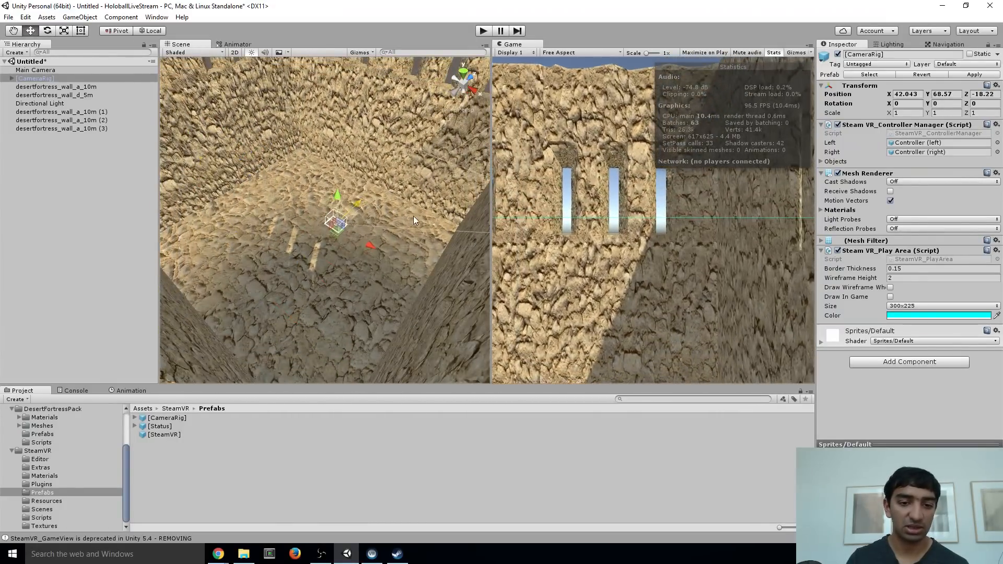
Lower the [CameraRig] toward the floor, to about Y 12.2 and Z -17.7
drag(345, 192, 333, 272)
right_drag(333, 272, 375, 193)
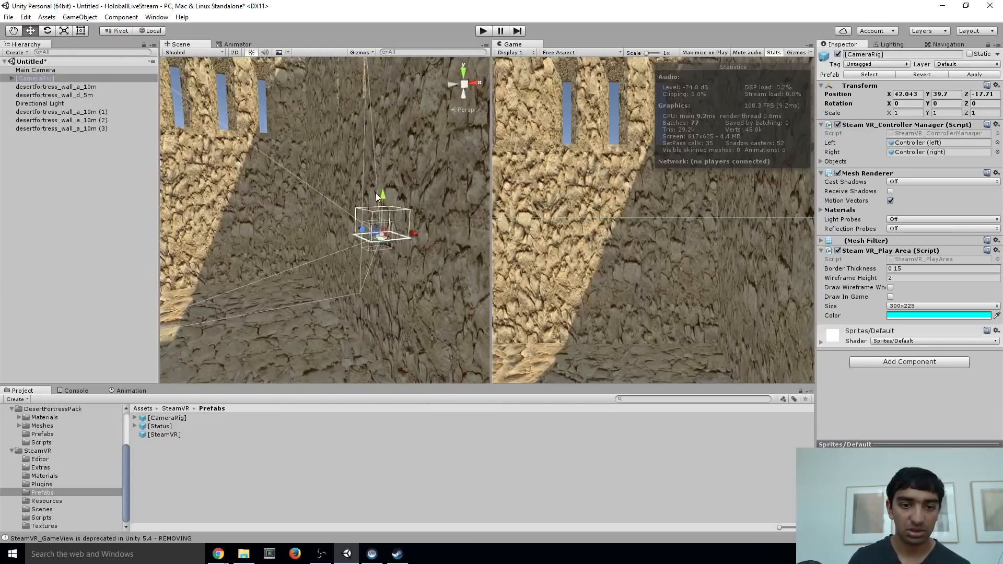
drag(375, 193, 355, 393)
right_drag(324, 283, 398, 253)
key(w)
key(s)
drag(335, 199, 333, 356)
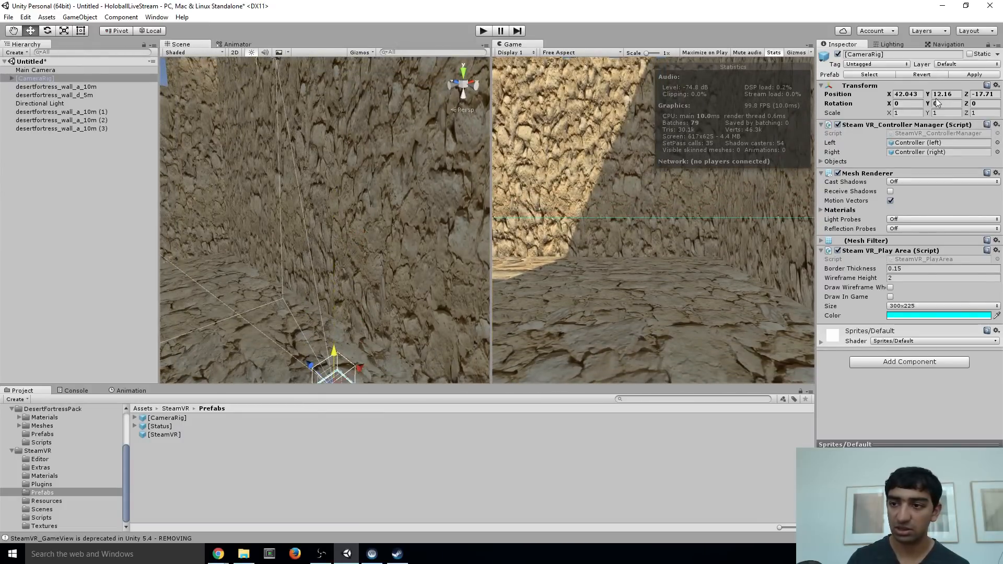
Set the [CameraRig] position to 0 on X, Y and Z
text(0)
key(Tab)
text(0)
key(Tab)
text(0)
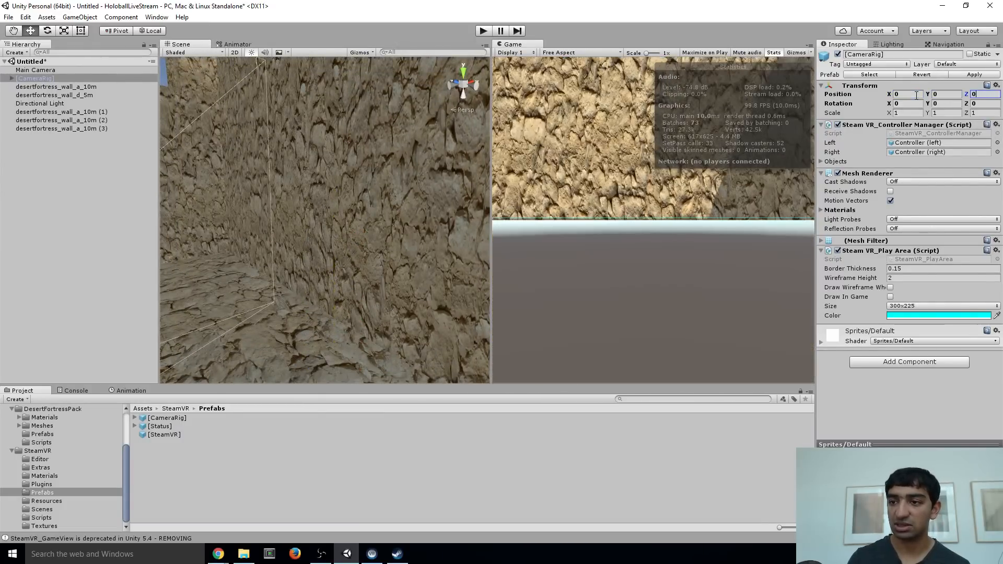
Move the [CameraRig] along the floor to about X 56.6 and Z 3.2, and set its Y position to 1
right_drag(335, 225, 255, 277)
key(s)
key(a)
drag(289, 263, 406, 236)
drag(317, 186, 312, 175)
click(947, 93)
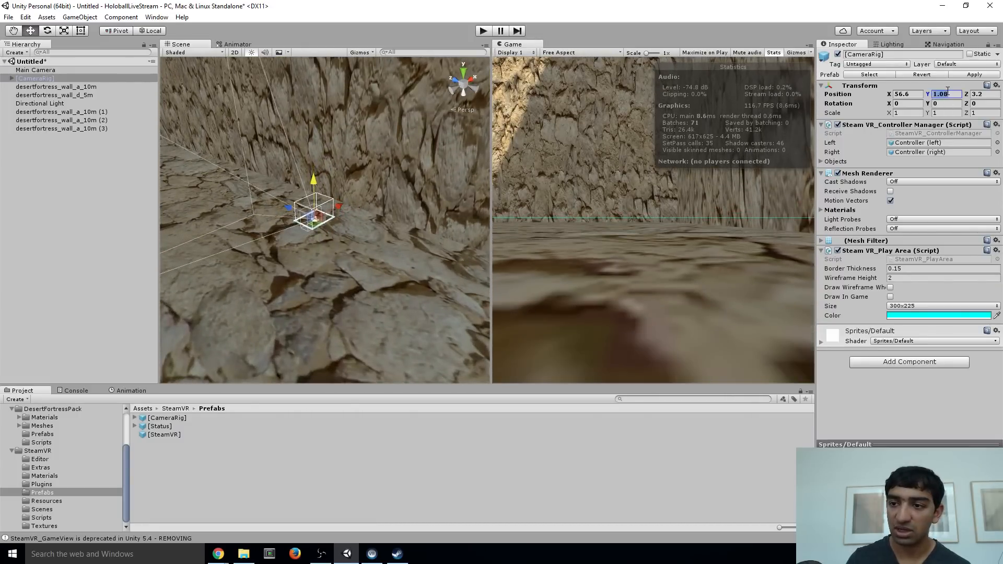
text(1)
Switch the handles to global orientation and raise the Directional Light above the room, to about Y 157.7
right_drag(241, 146, 147, 115)
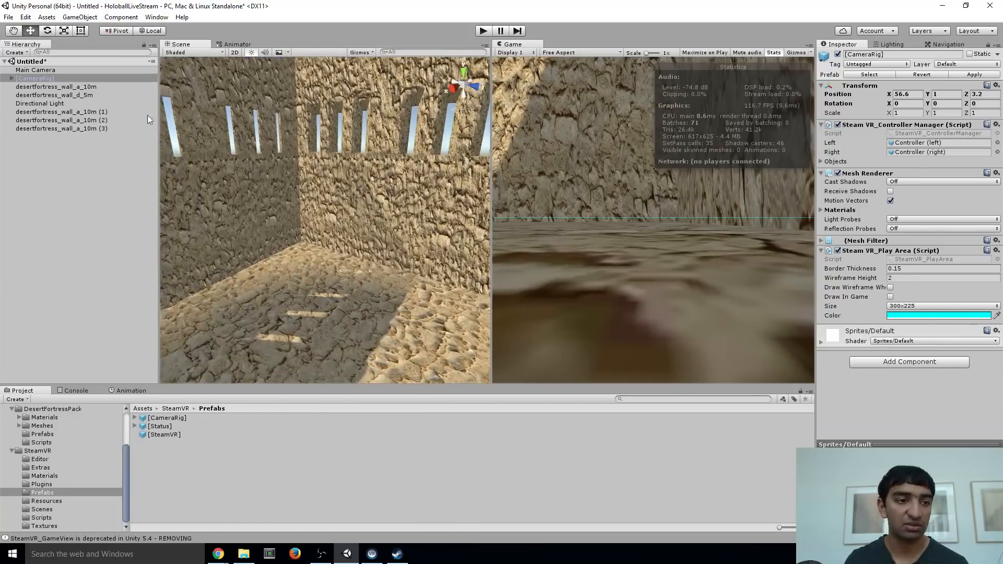
click(50, 104)
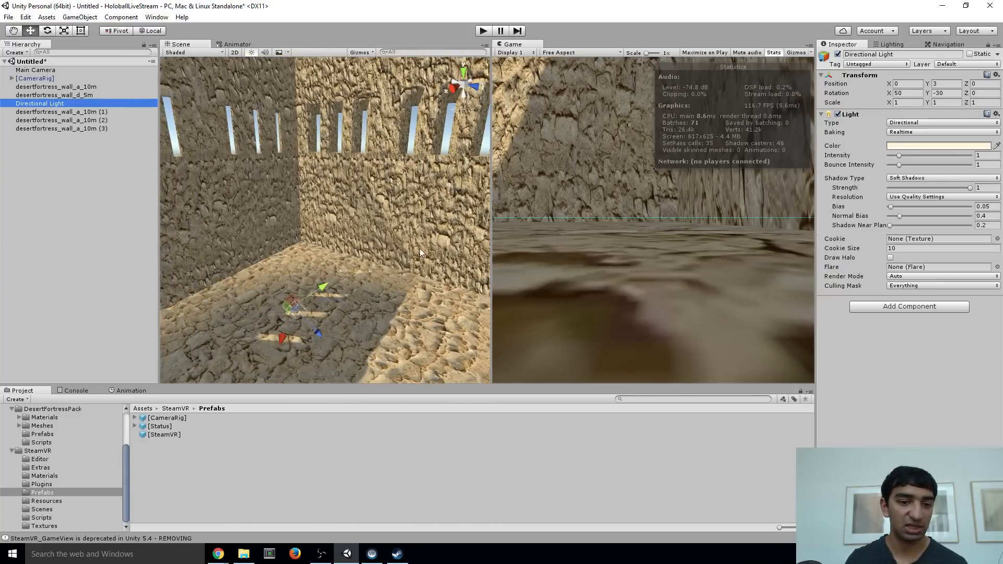
right_drag(392, 245, 350, 269)
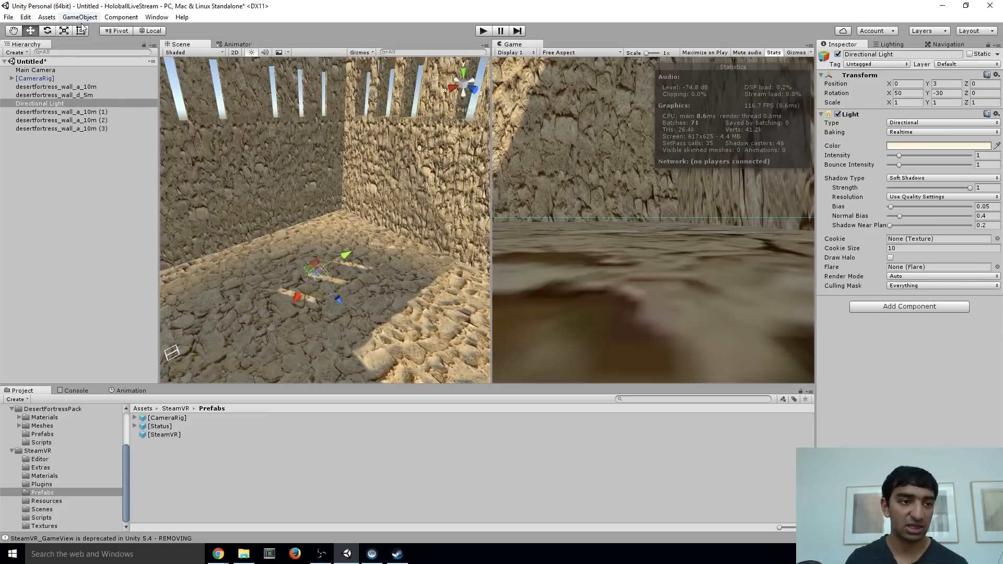
click(144, 32)
drag(314, 236, 315, 65)
right_drag(294, 203, 419, 233)
key(s)
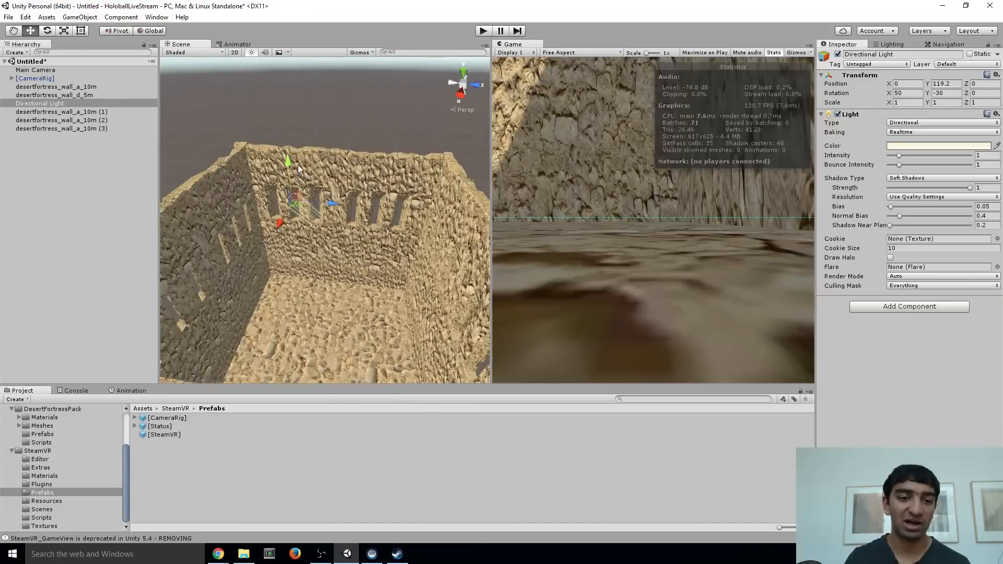
drag(288, 167, 293, 82)
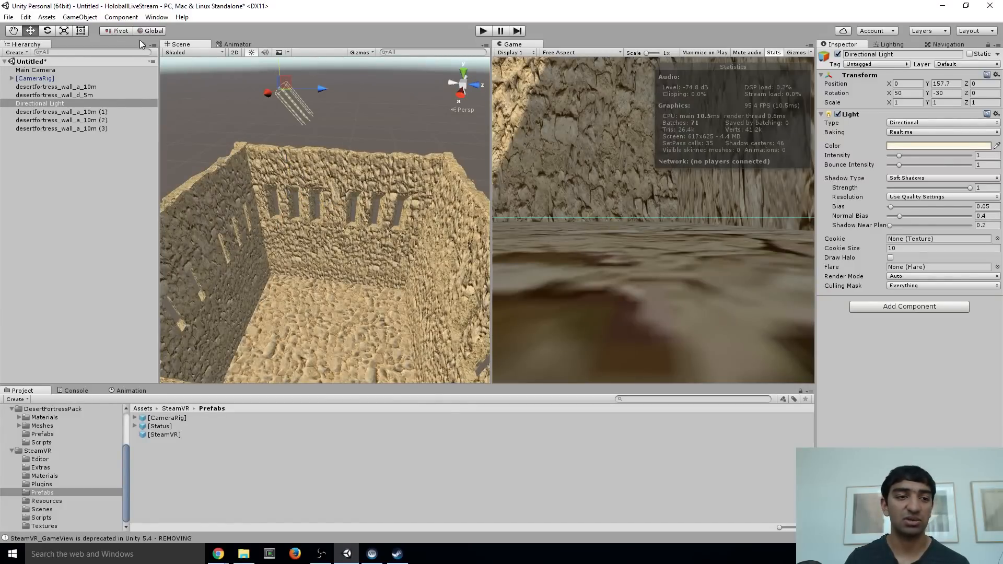
Try rotating the Directional Light above the room, and undo the rotations
click(51, 32)
right_drag(204, 128, 297, 92)
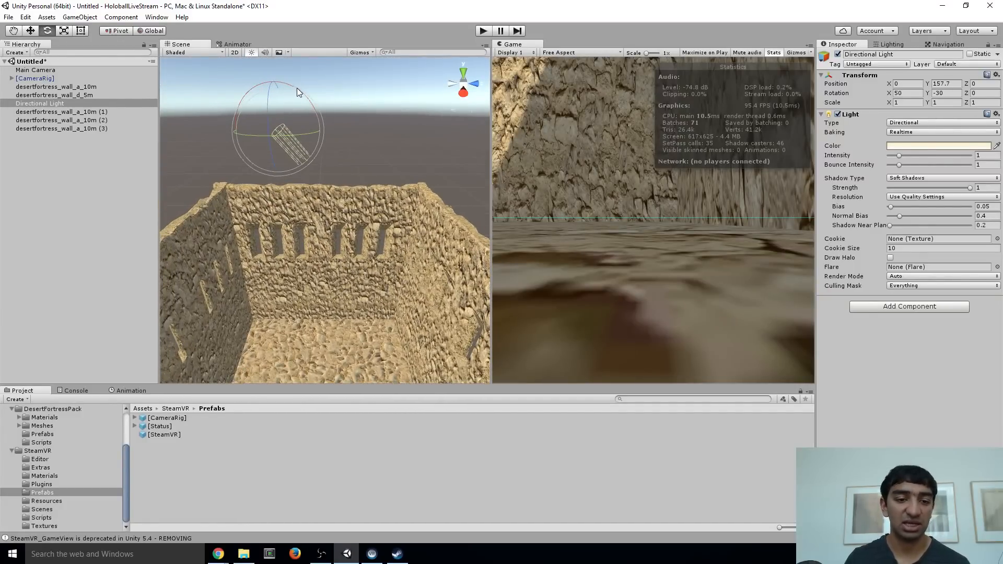
mouse_move(294, 90)
mouse_down()
mouse_move(314, 108)
mouse_move(300, 84)
mouse_up()
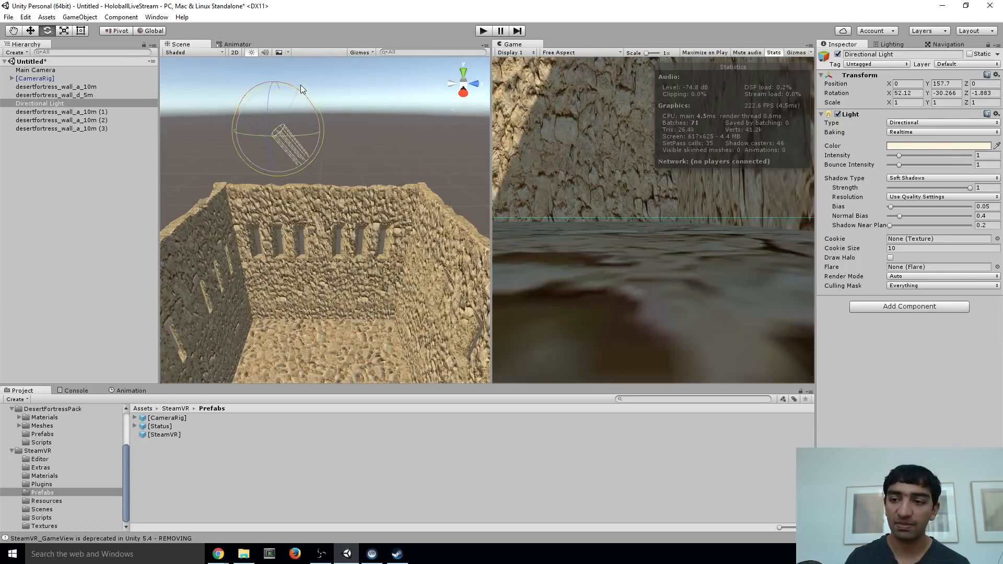
alt+drag(359, 146, 45, 231)
right_drag(369, 223, 343, 113)
key(ctrl+z)
drag(339, 98, 342, 140)
key(ctrl+z)
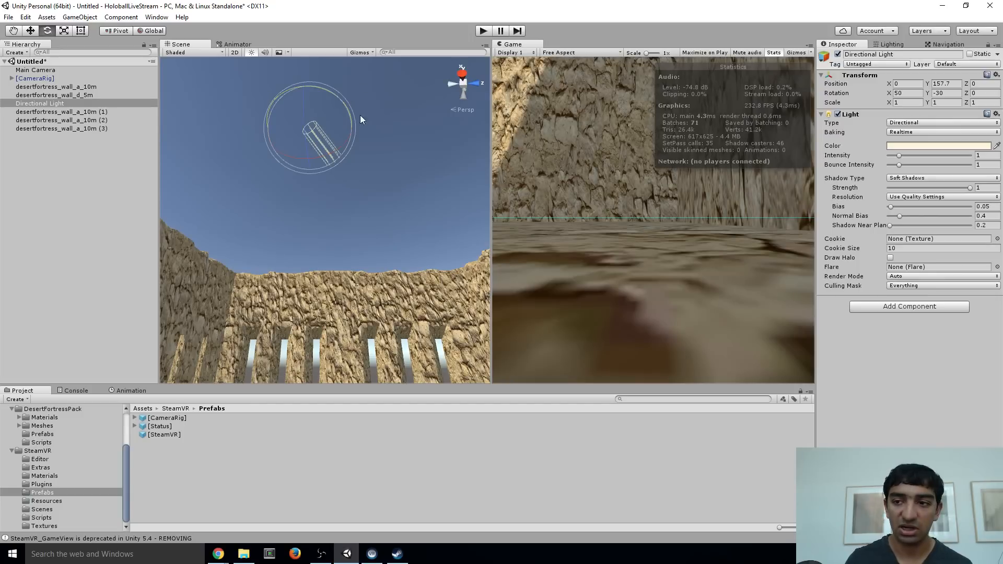
Rotate the Directional Light to shine steeply down on the floor, at about X 81.1, Y -48.2 and Z -15.1
mouse_move(360, 119)
right_down()
mouse_move(364, 183)
mouse_move(359, 132)
right_up()
drag(353, 129, 313, 137)
right_drag(313, 137, 396, 126)
drag(305, 87, 316, 60)
right_drag(315, 61, 303, 273)
right_drag(289, 106, 328, 262)
right_drag(405, 282, 296, 214)
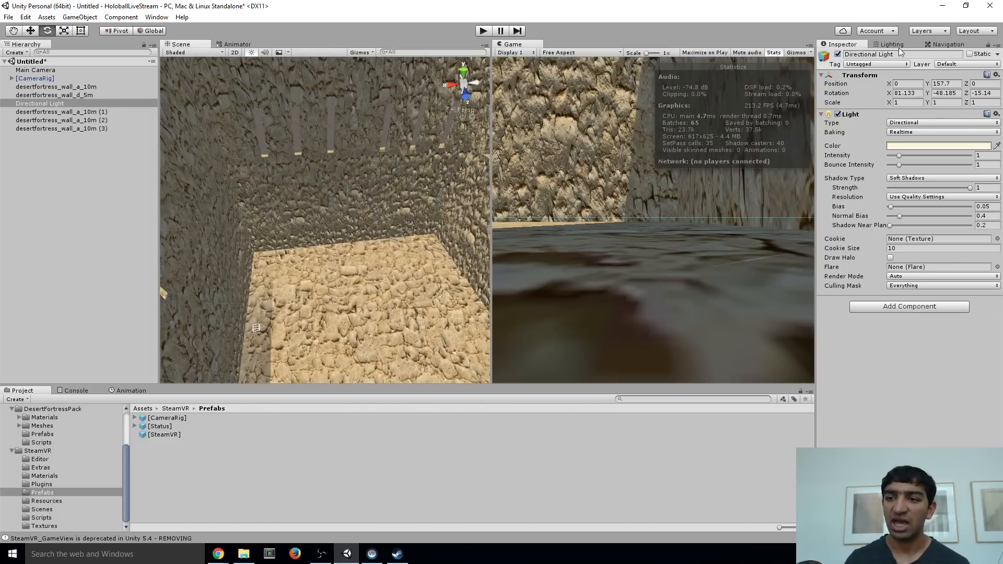
right_drag(283, 184, 307, 145)
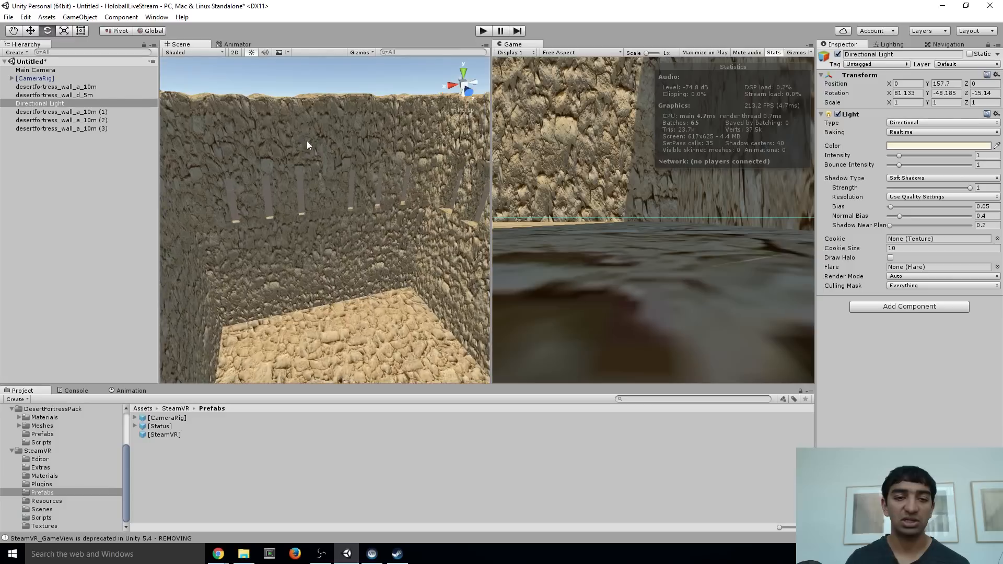
click(44, 104)
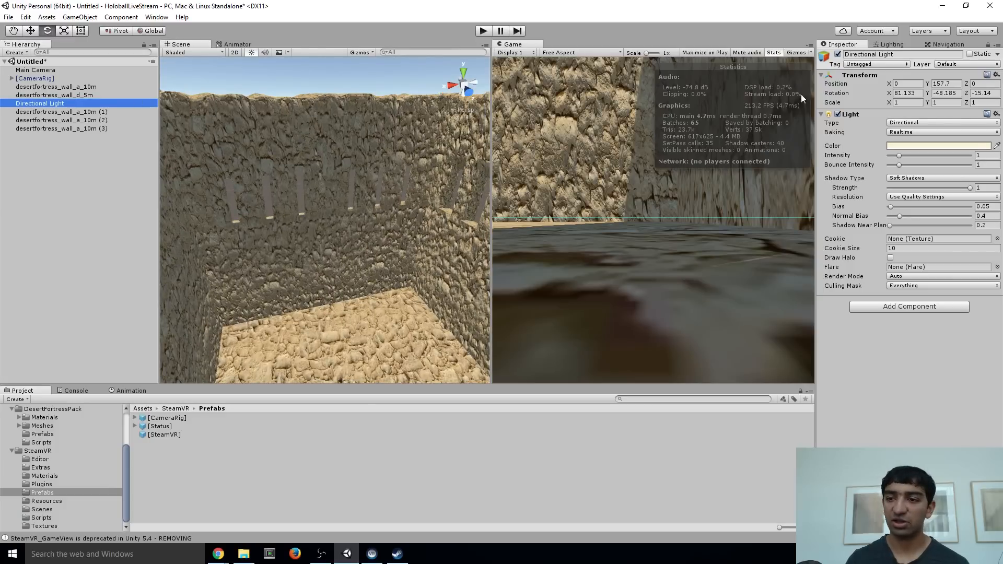
Set the Directional Light's rotation to X 80, Y -50 and Z 0
click(915, 93)
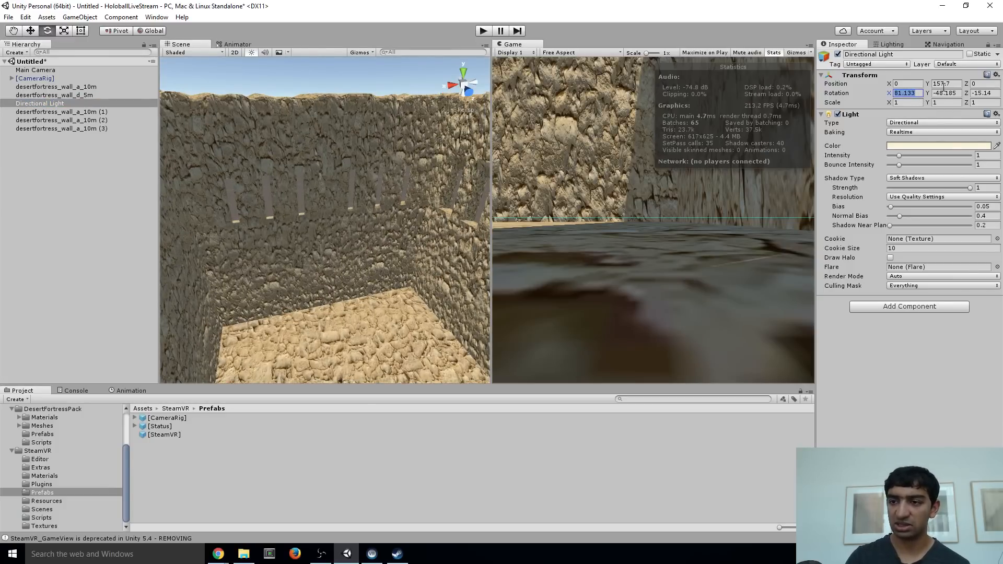
text(80)
key(Tab)
text(-50)
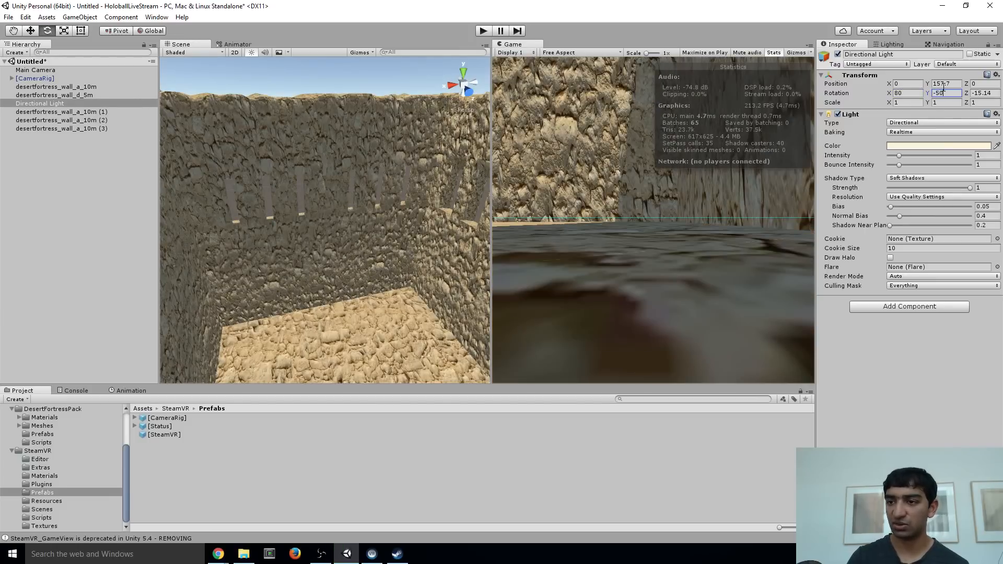
key(Tab)
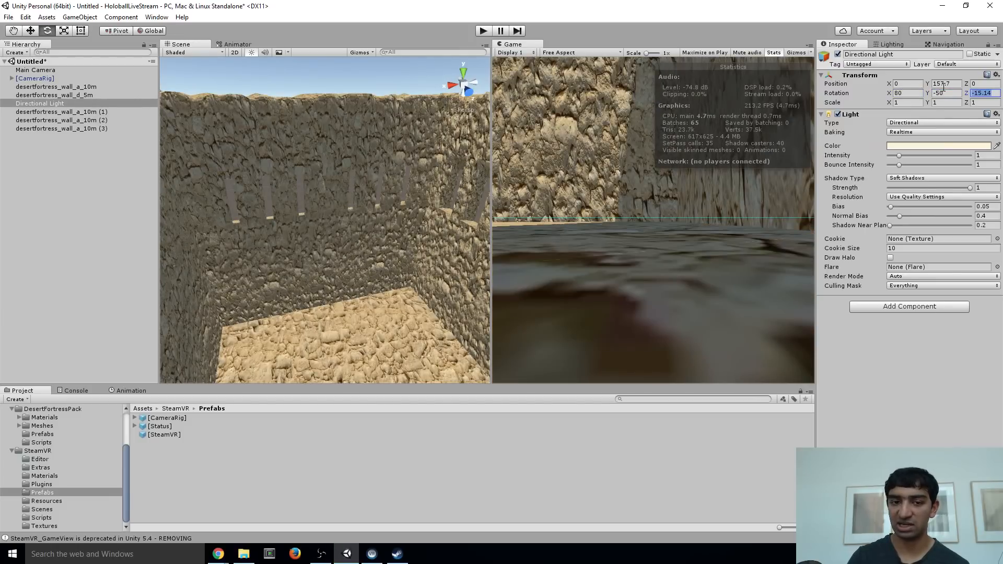
text(0)
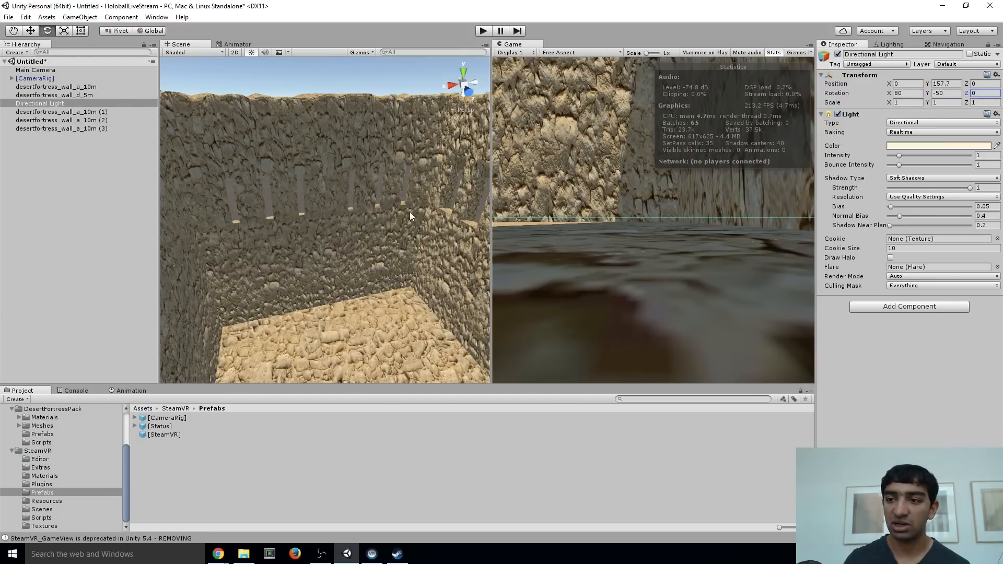
alt+drag(409, 212, 366, 266)
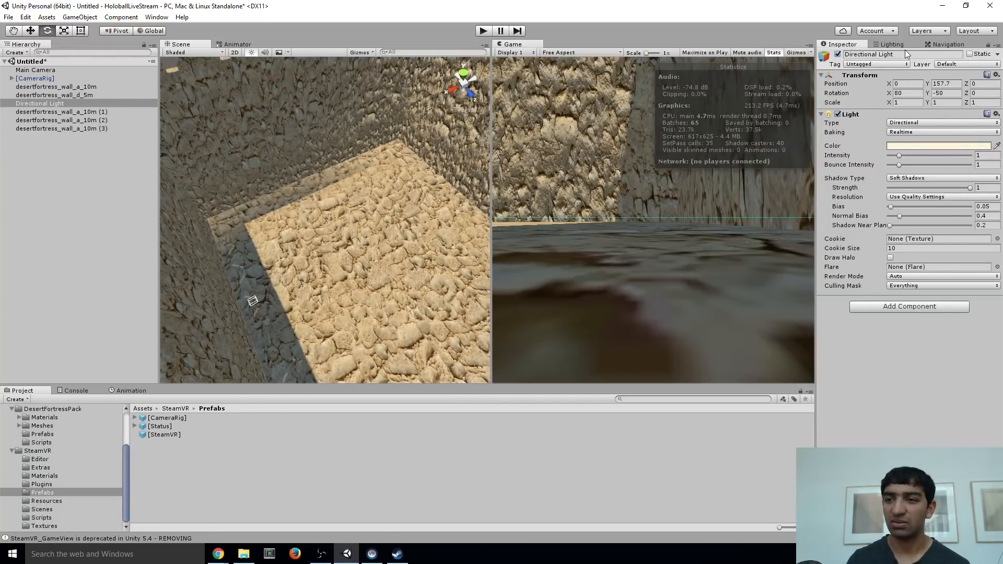
Change the Directional Light's baking mode to Mixed
click(891, 44)
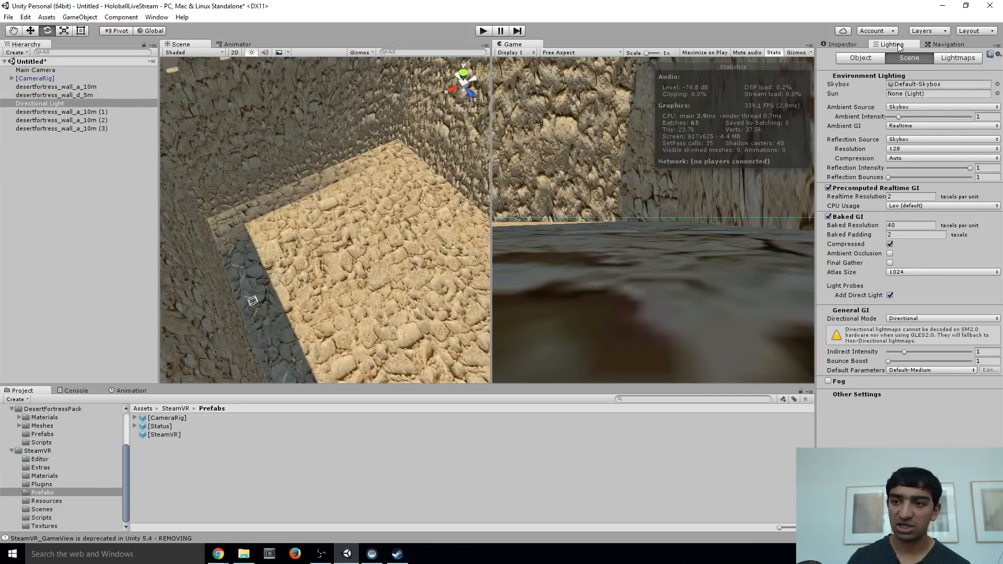
click(840, 44)
click(59, 103)
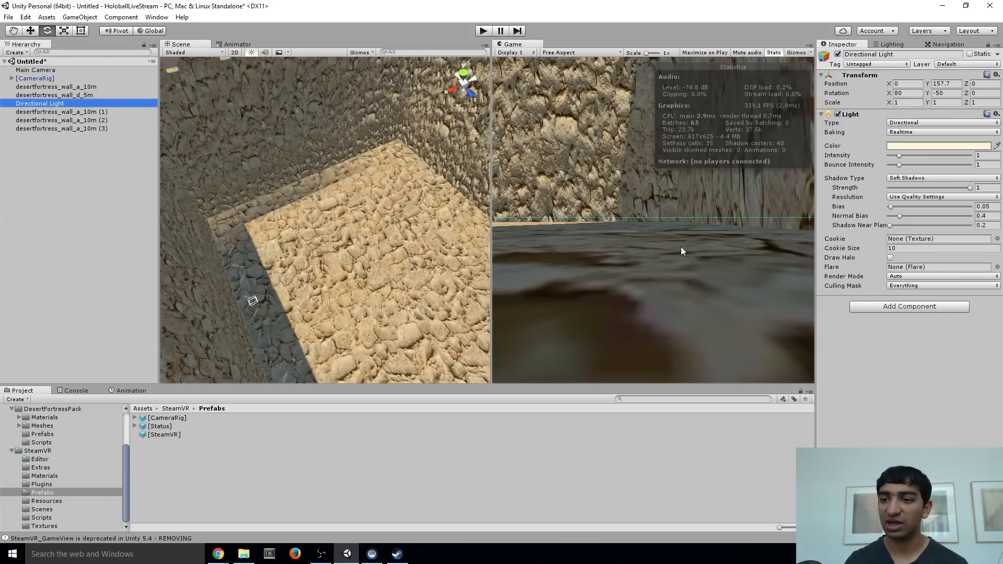
click(902, 132)
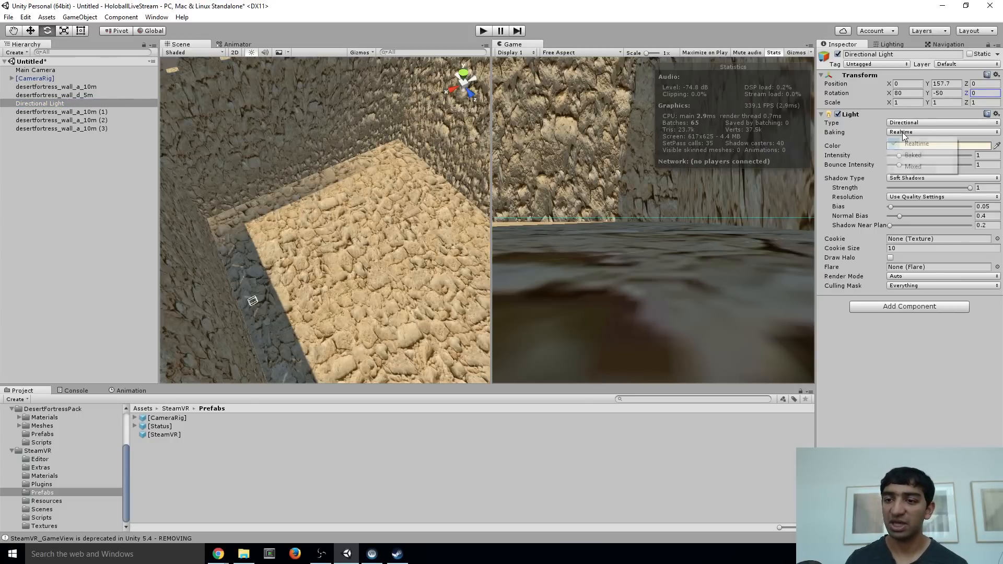
click(912, 165)
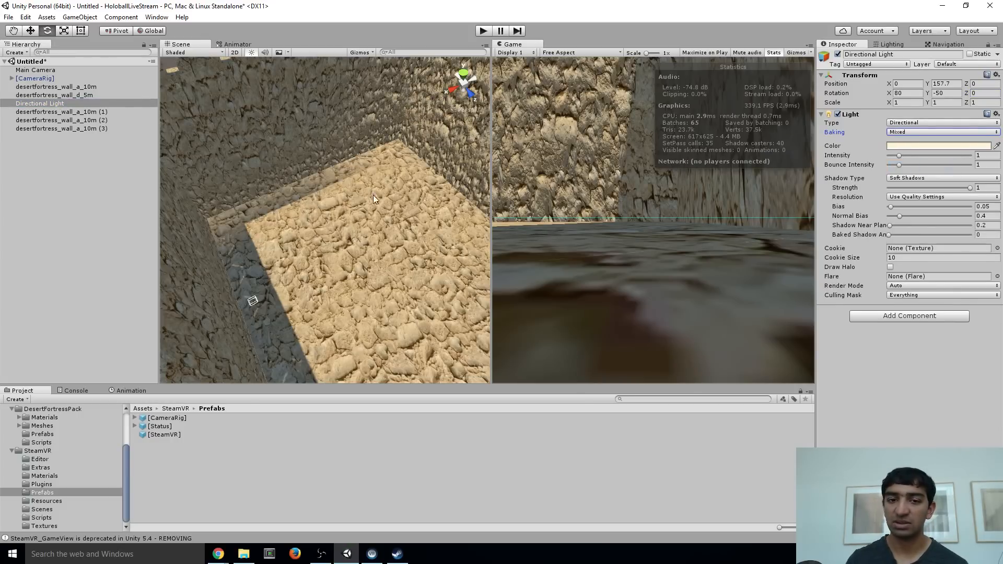
right_drag(374, 196, 331, 159)
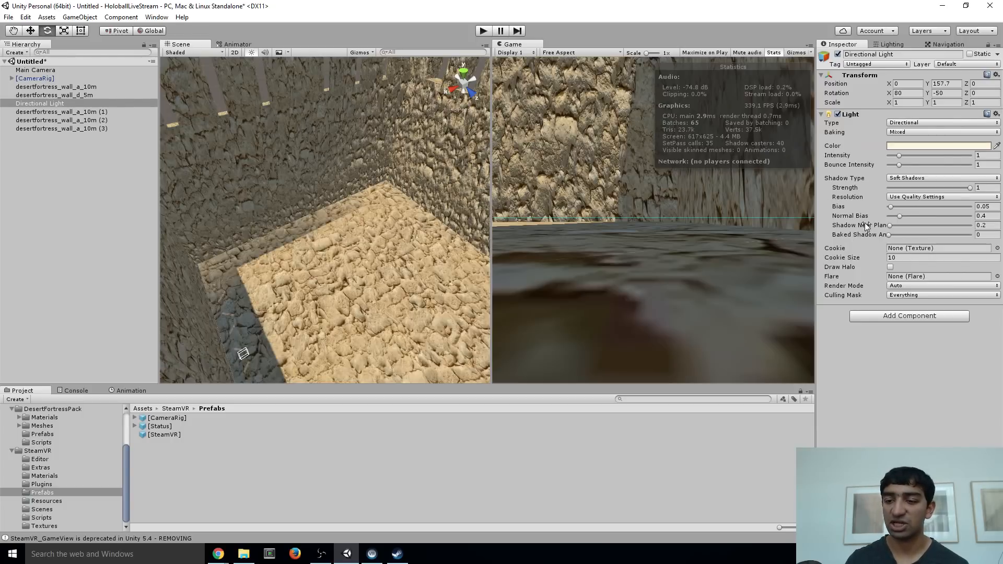
In the scene lighting settings, set Ambient GI to Baked and the baked GI atlas size to 4096
click(889, 44)
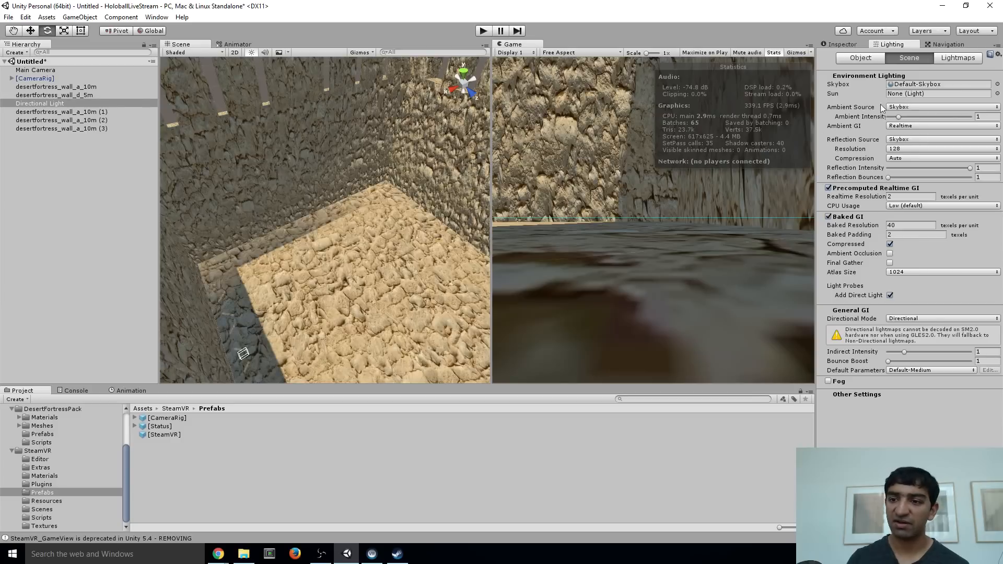
click(905, 127)
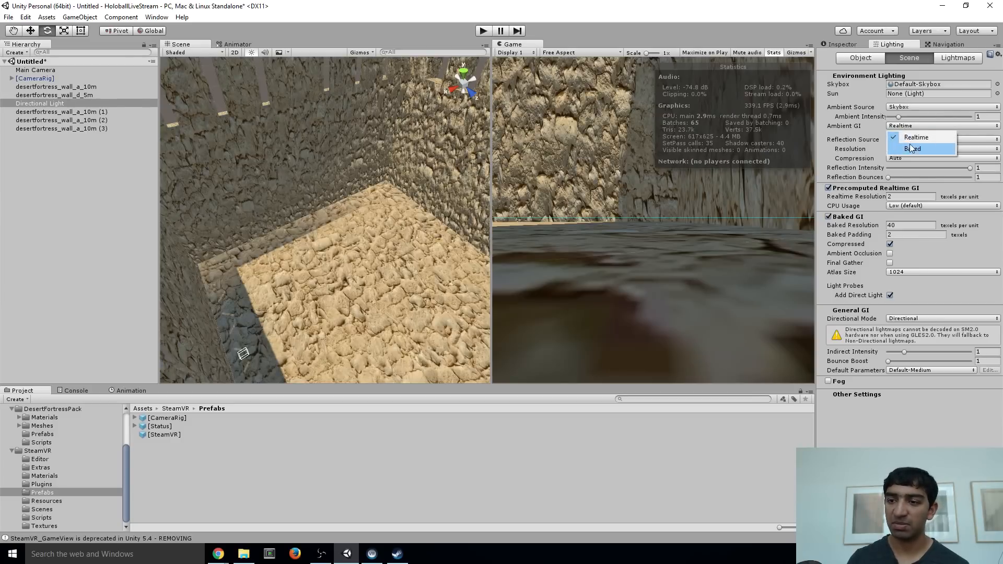
click(911, 150)
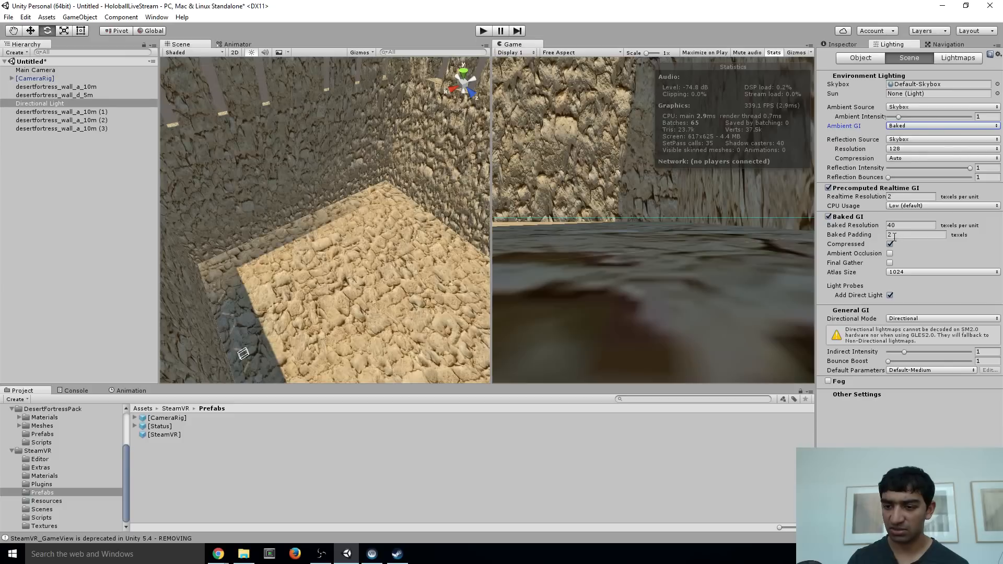
click(908, 272)
click(900, 366)
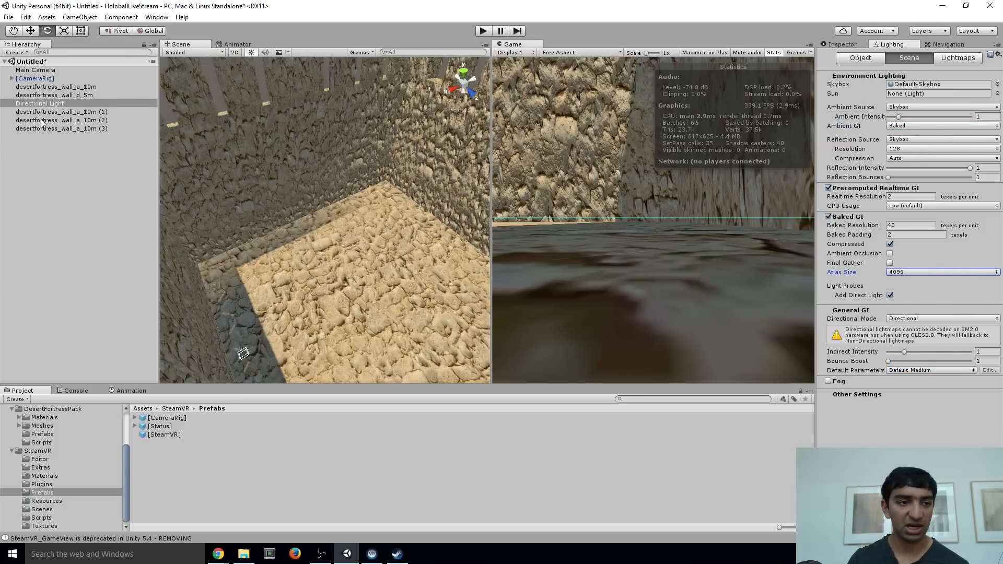
Create an empty root-level GameObject named Room with its transform reset to the origin
click(46, 165)
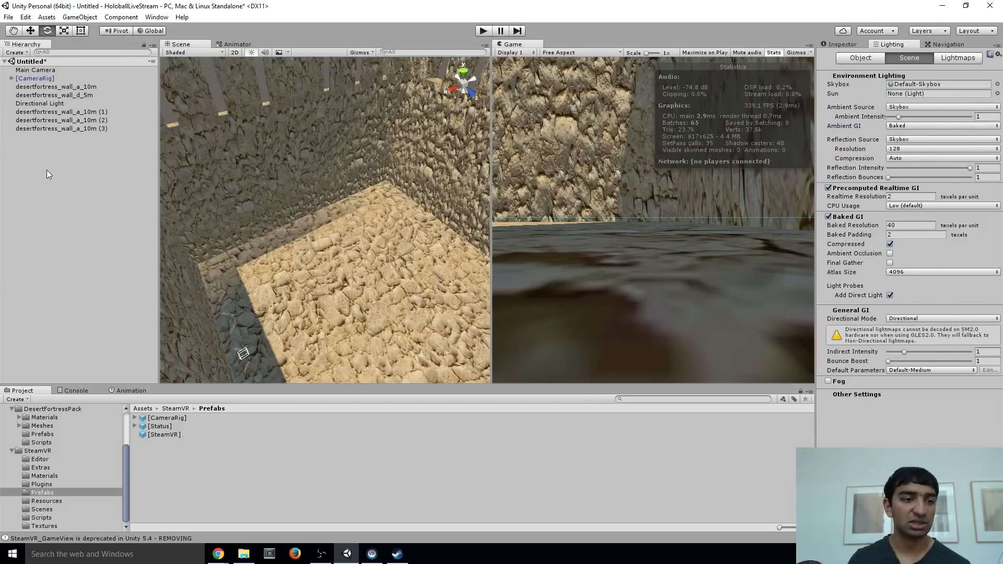
alt+drag(323, 153, 272, 137)
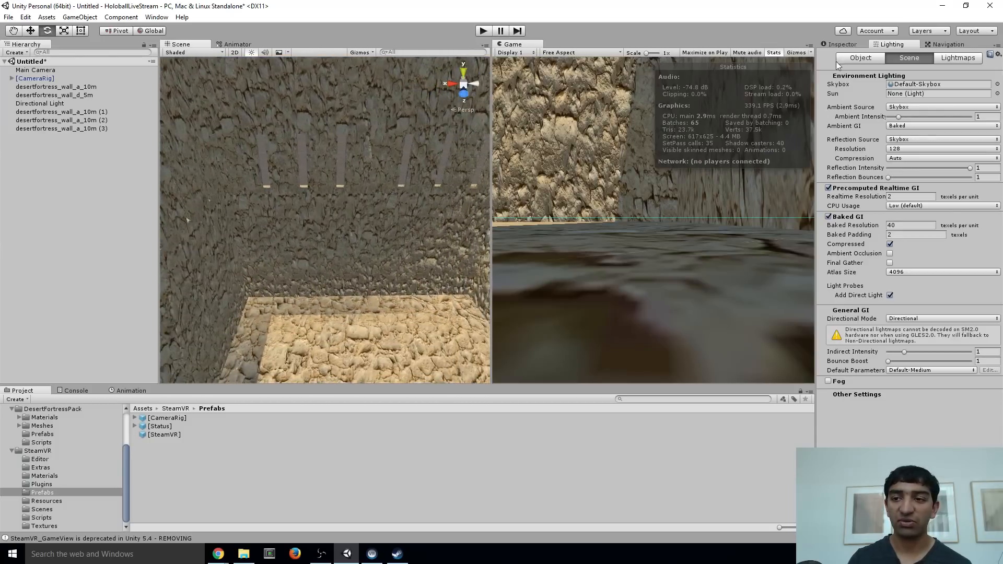
click(834, 46)
right_drag(272, 191, 267, 224)
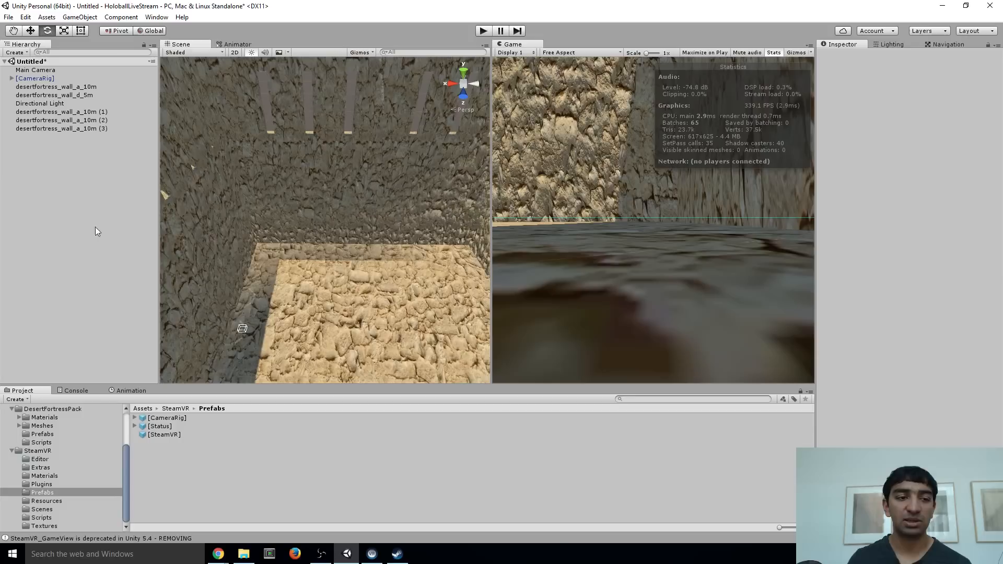
right_click(48, 180)
click(105, 267)
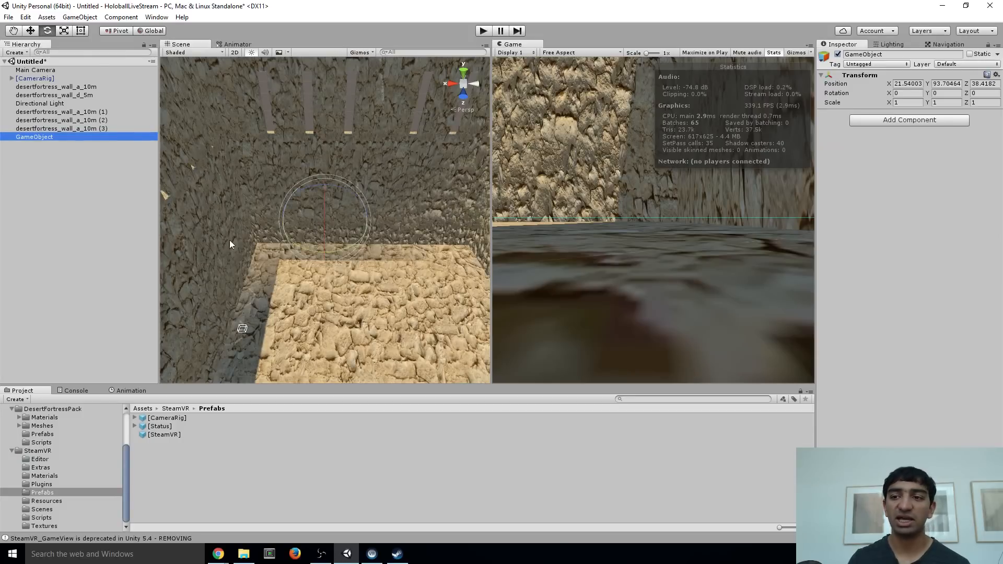
click(996, 75)
click(906, 83)
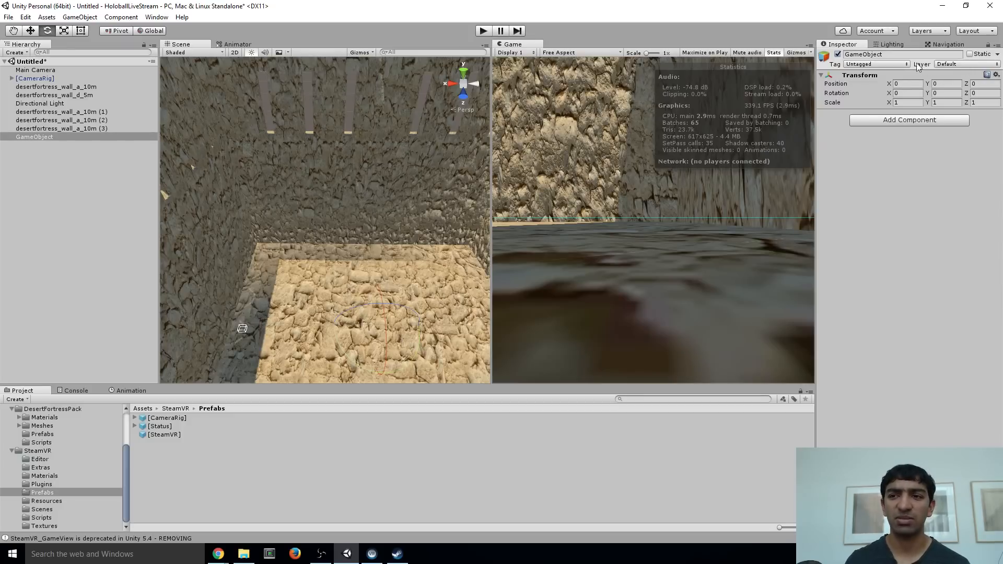
click(898, 55)
text(Room)
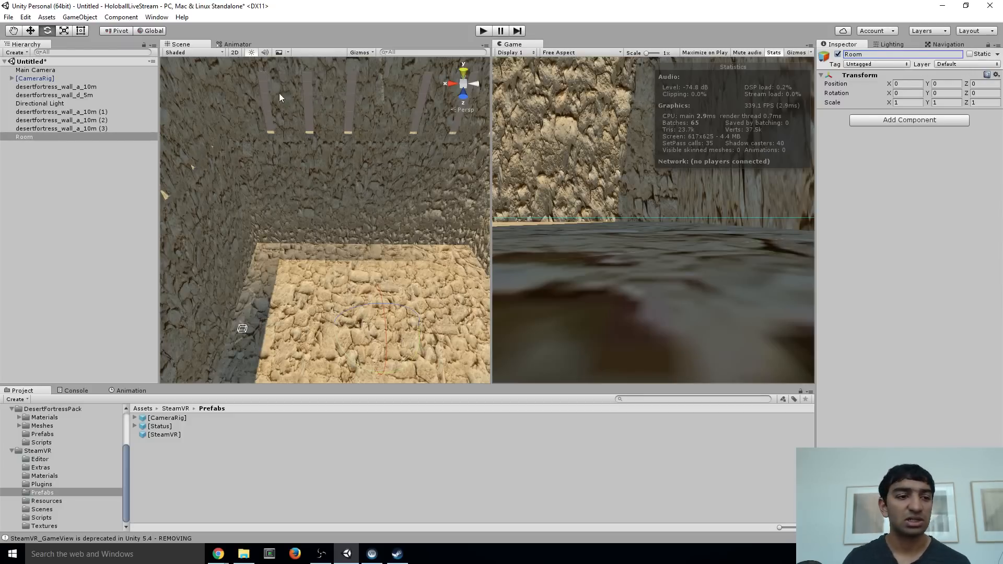
Make all five desertfortress wall objects, including desertfortress_wall_d_5m, children of the Room object
click(46, 112)
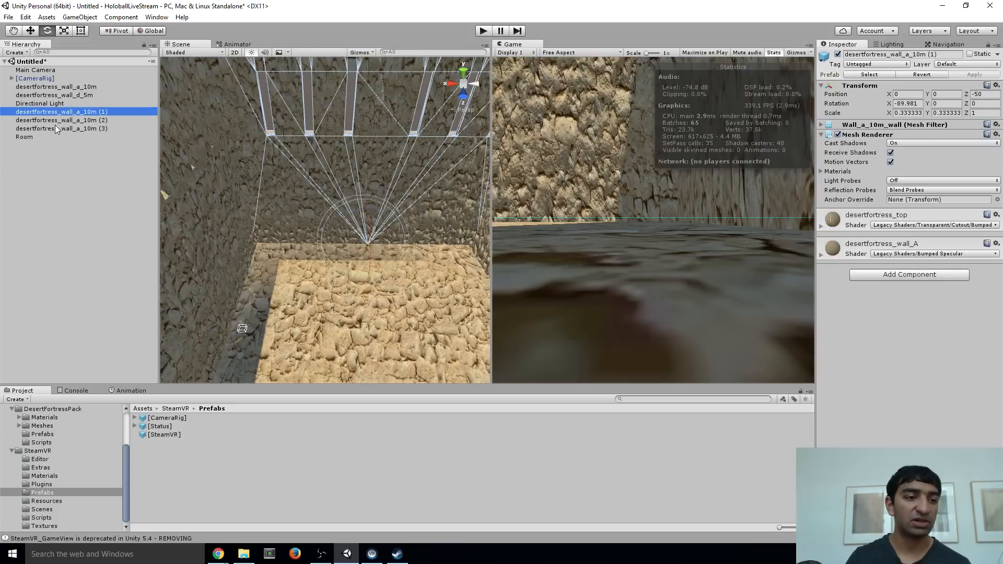
shift+click(57, 129)
ctrl+click(69, 95)
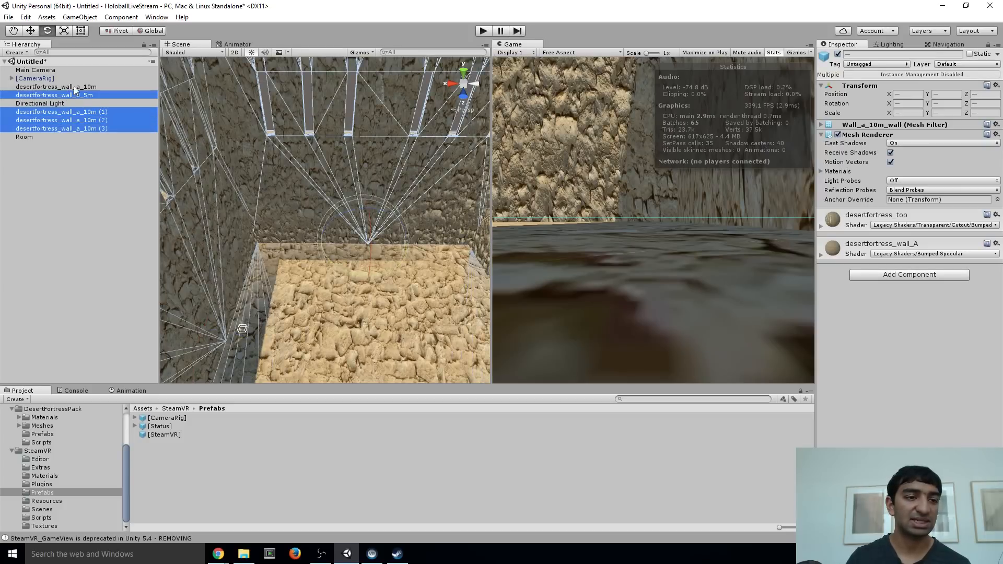
ctrl+click(68, 87)
drag(68, 87, 31, 138)
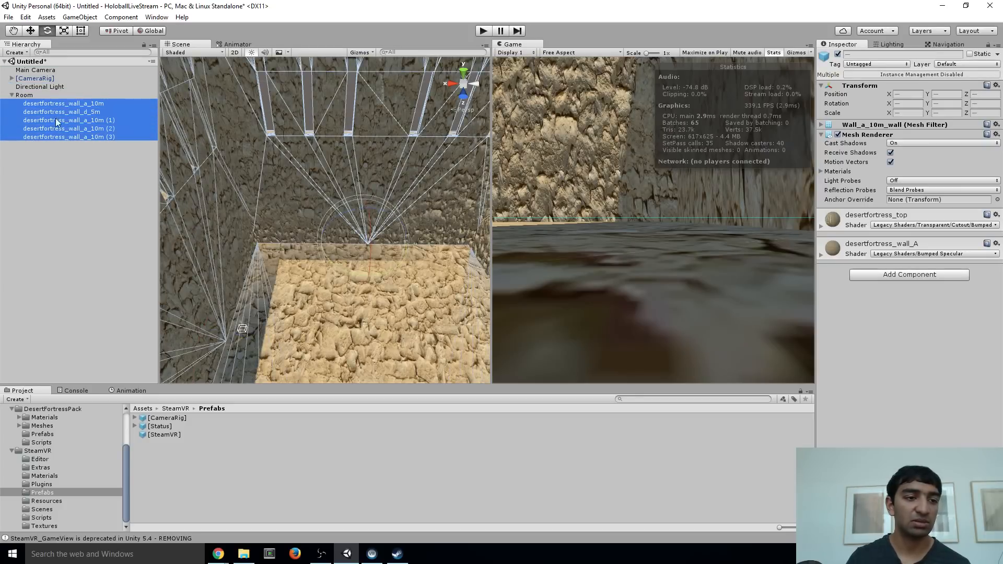
click(12, 95)
click(12, 95)
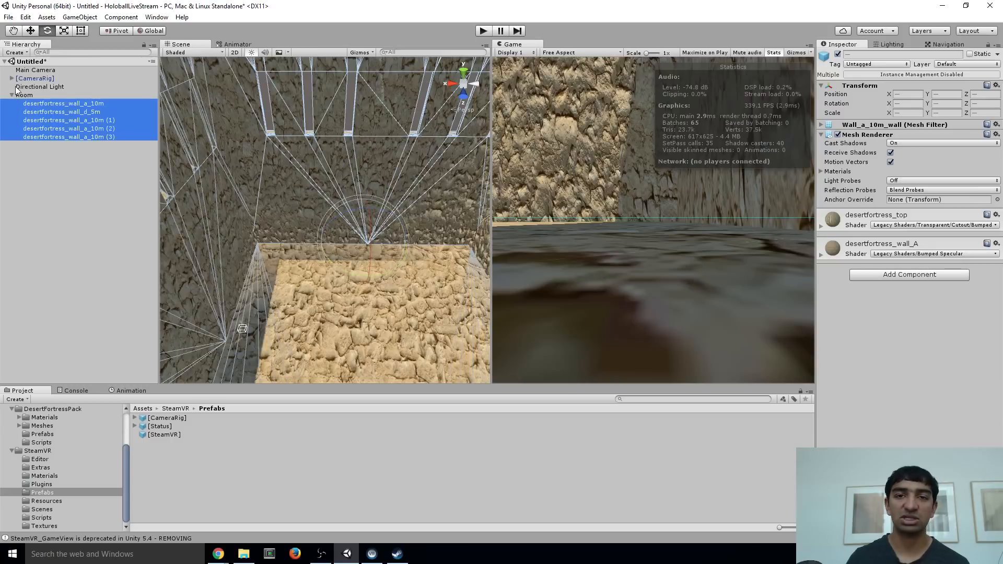
Mark the Room object and all of its child walls as static
click(45, 95)
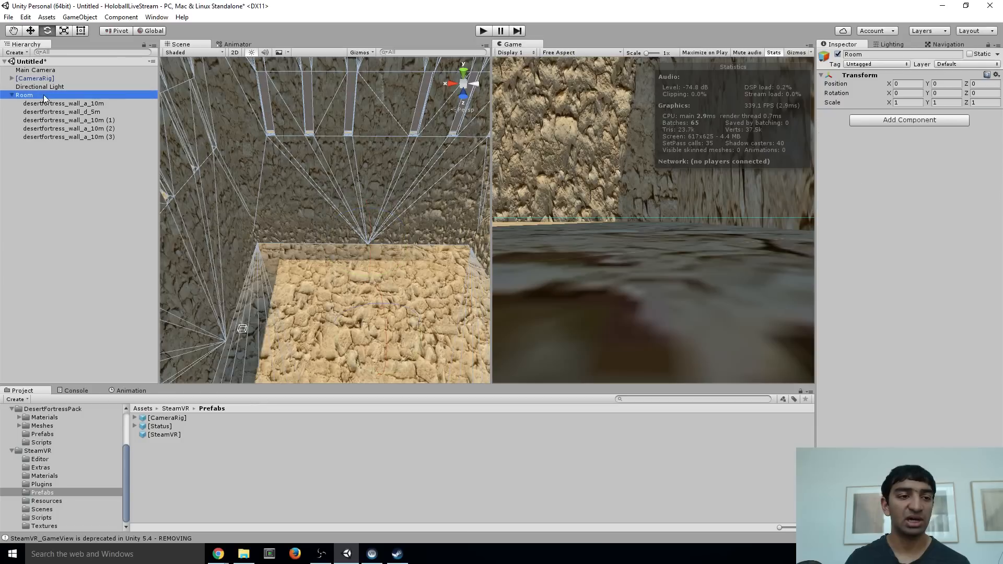
click(970, 54)
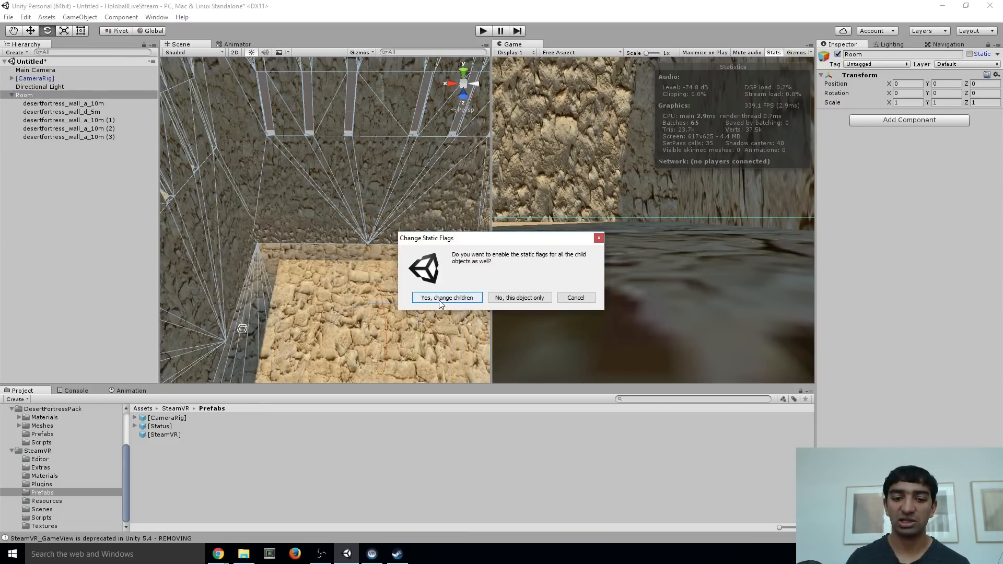
click(440, 301)
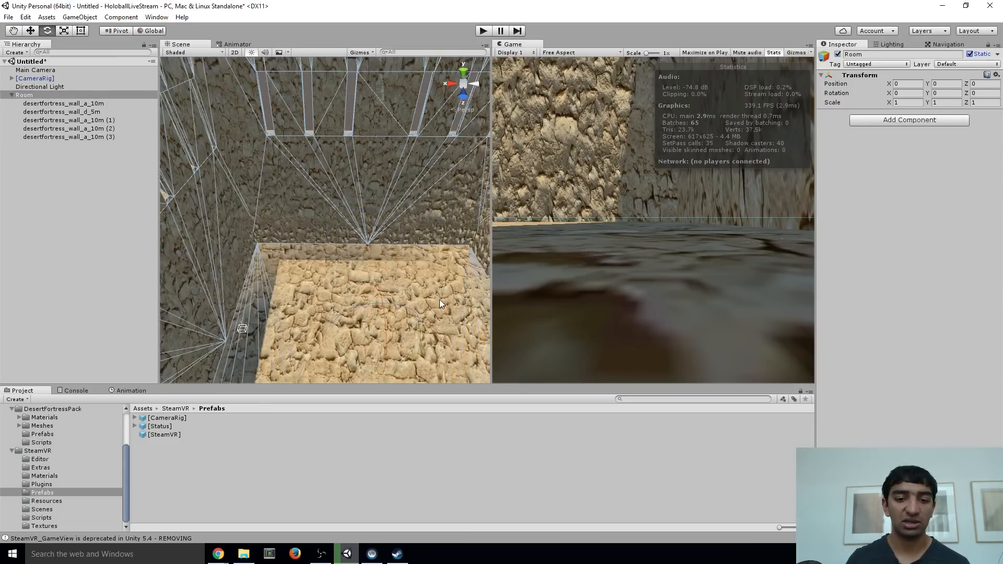
click(84, 104)
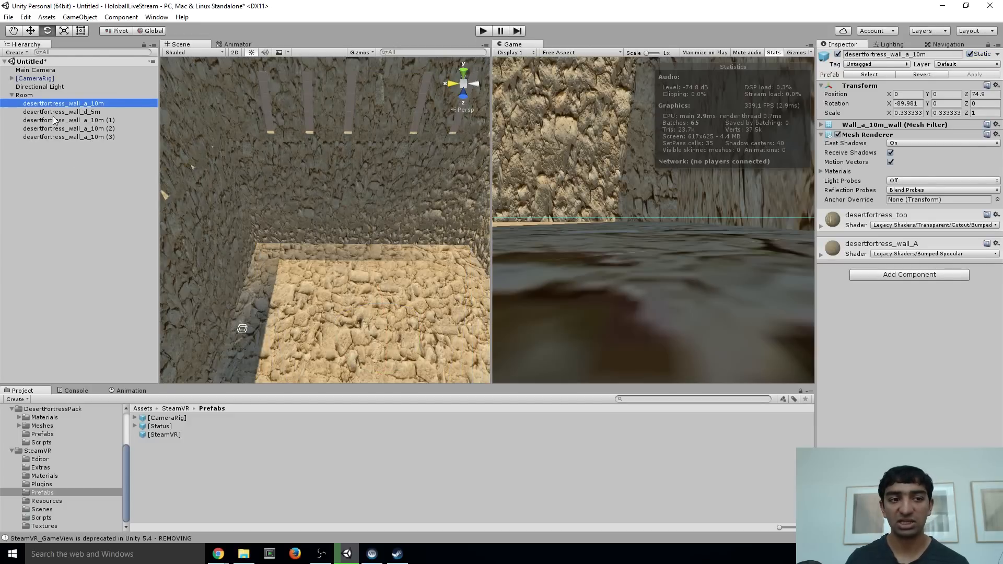
click(24, 95)
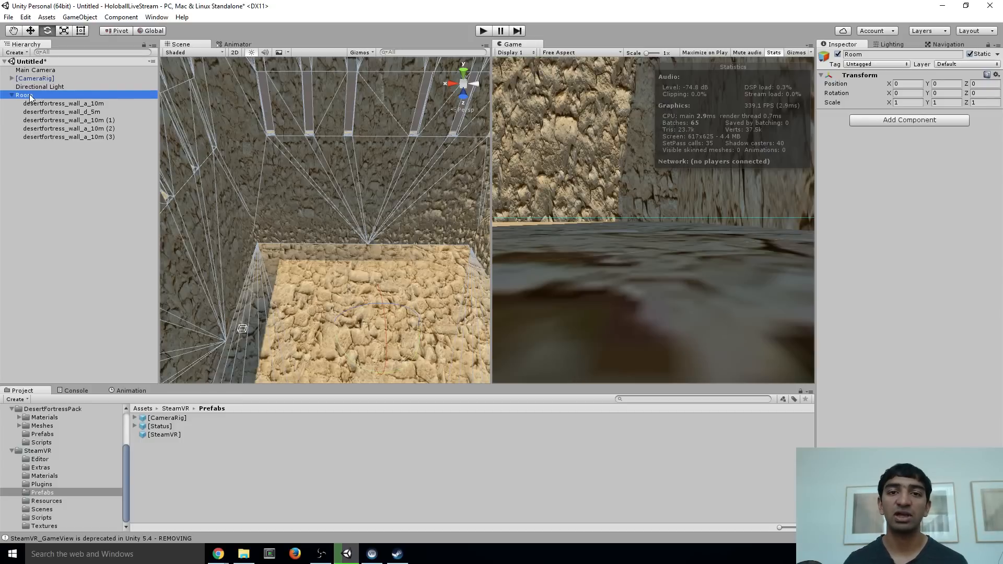
Set the General GI directional mode in the scene lighting settings to Directional Specular
click(892, 44)
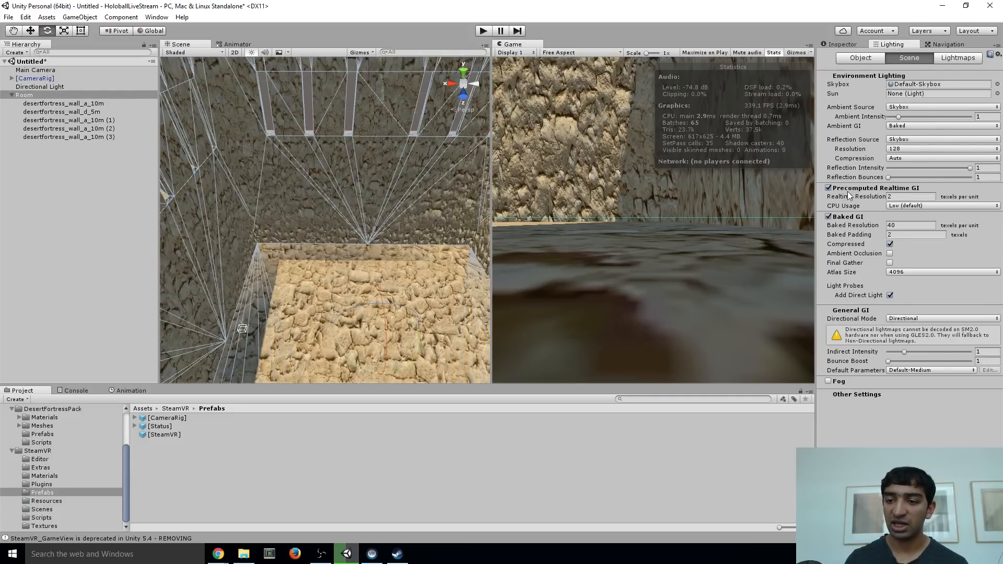
click(156, 19)
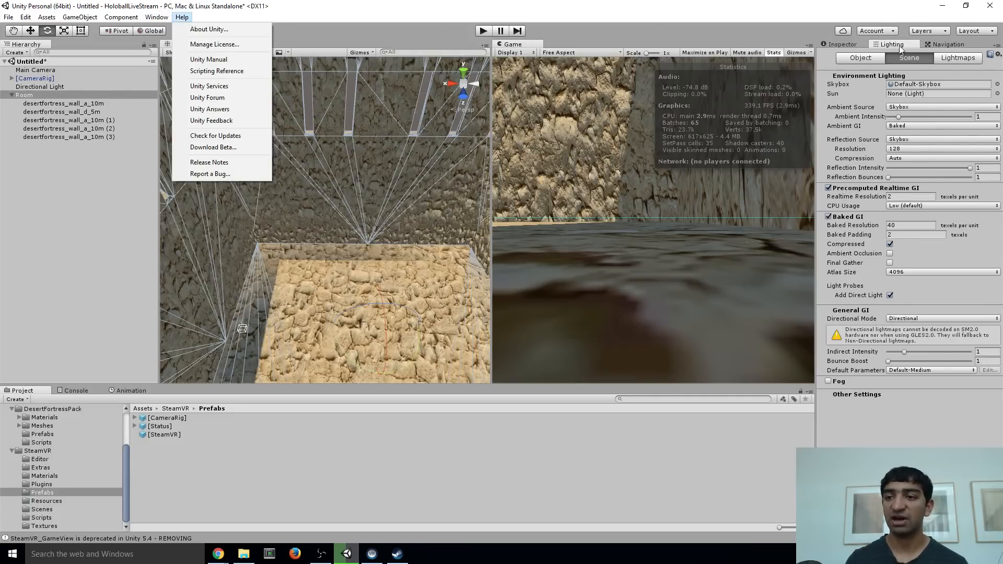
mouse_move(164, 18)
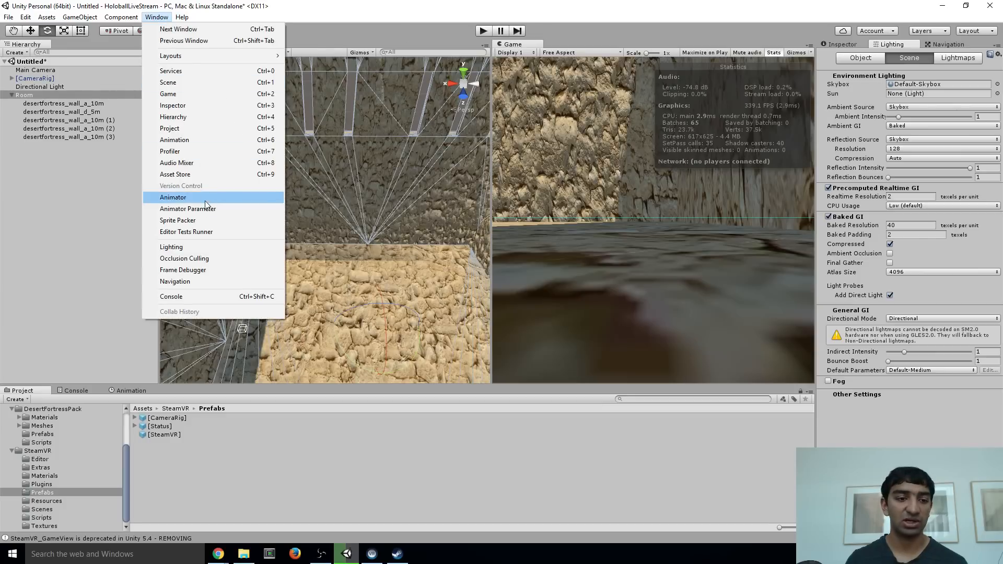
click(764, 21)
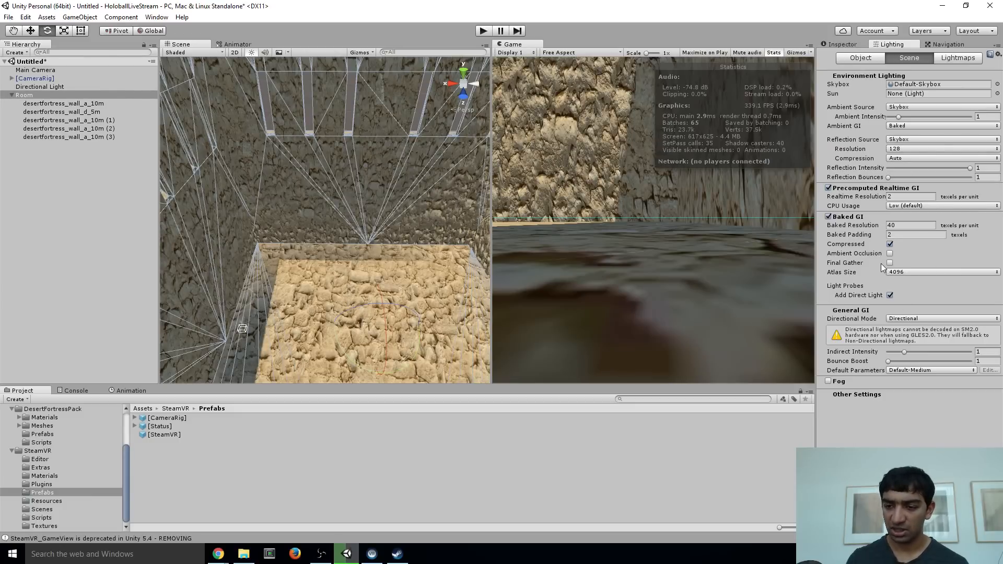
click(893, 319)
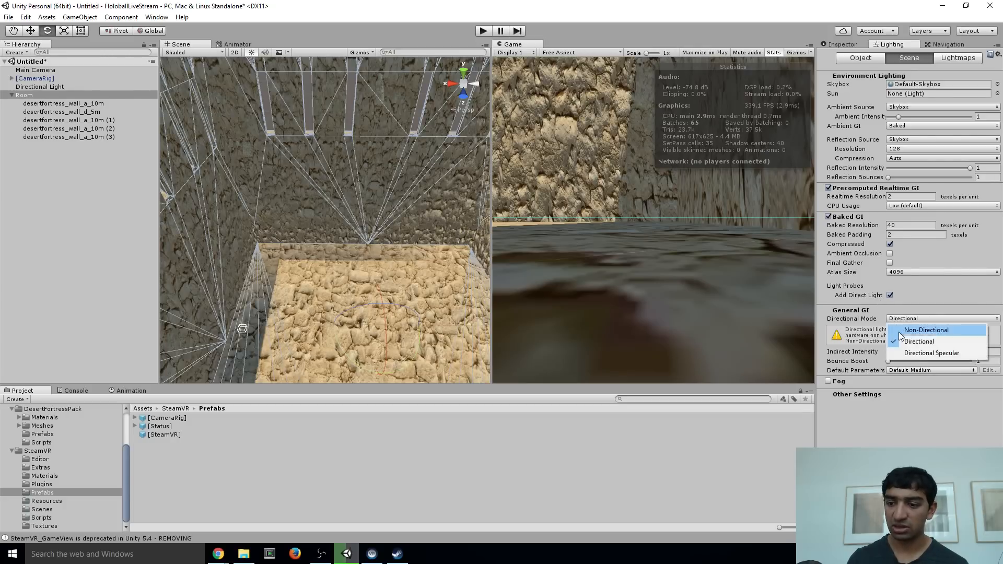
click(931, 353)
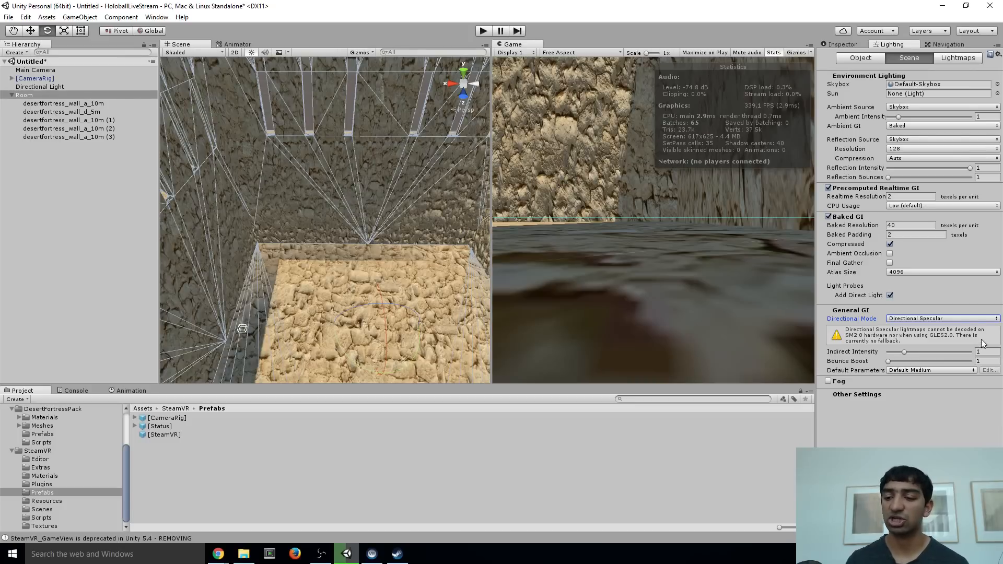
Start building the scene lighting and save the scene as HoloballRoom in the project's Assets folder
mouse_move(877, 321)
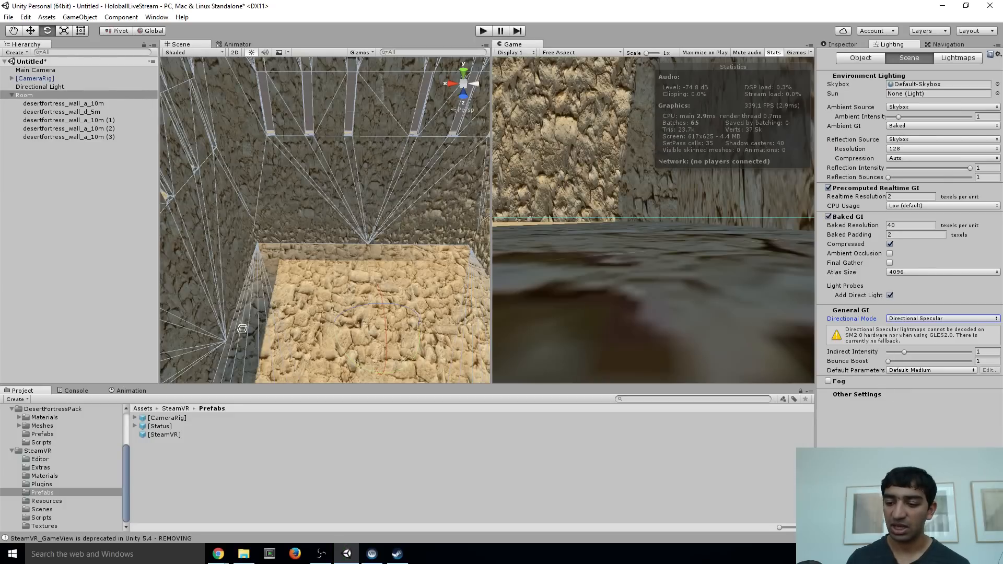
right_drag(335, 235, 369, 226)
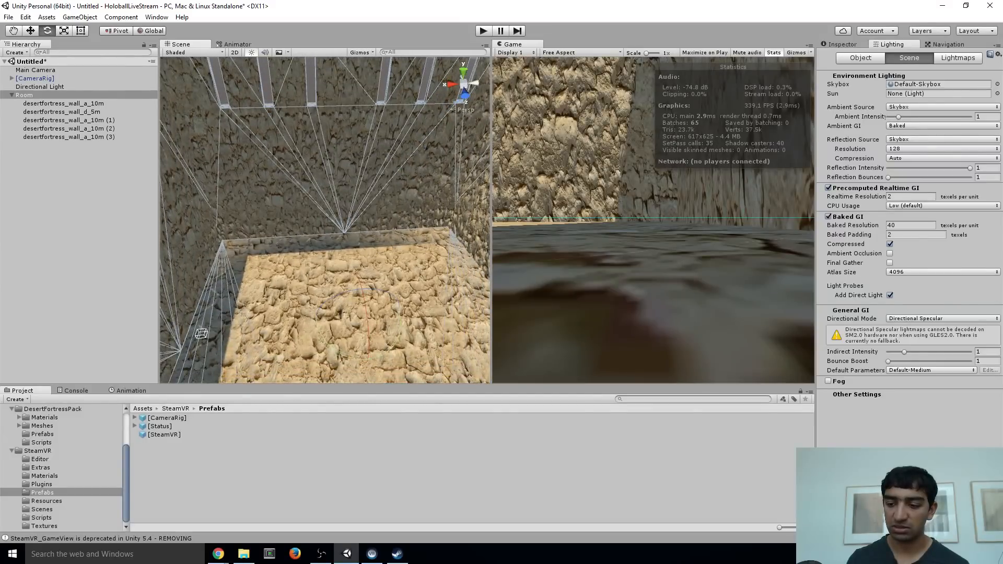
click(943, 319)
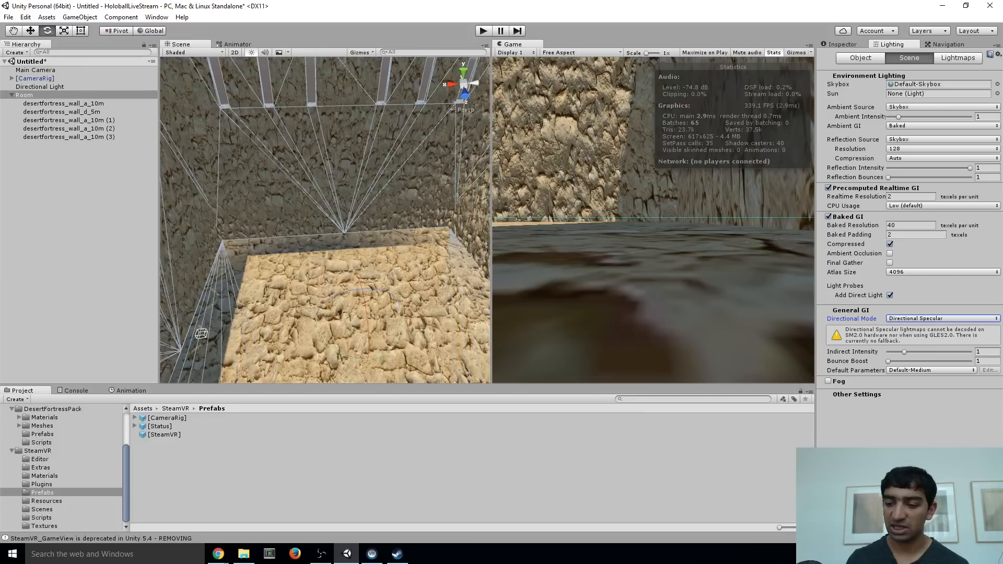
click(964, 494)
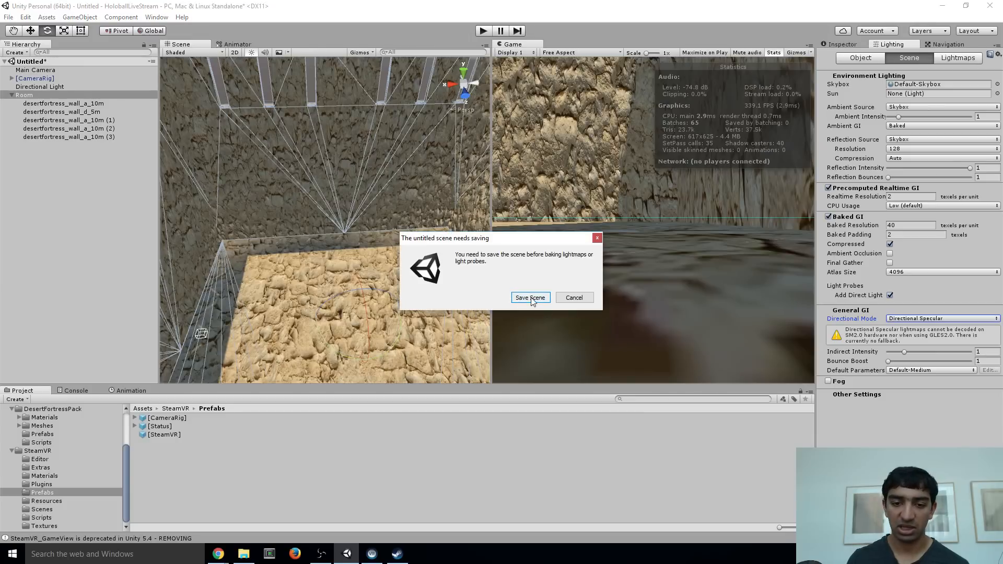
click(575, 299)
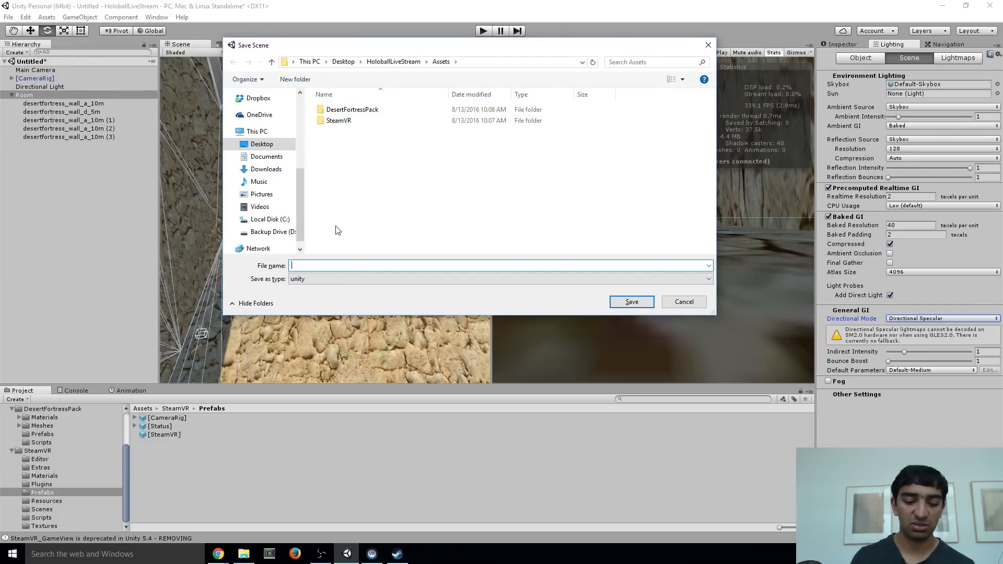
text(Holoball)
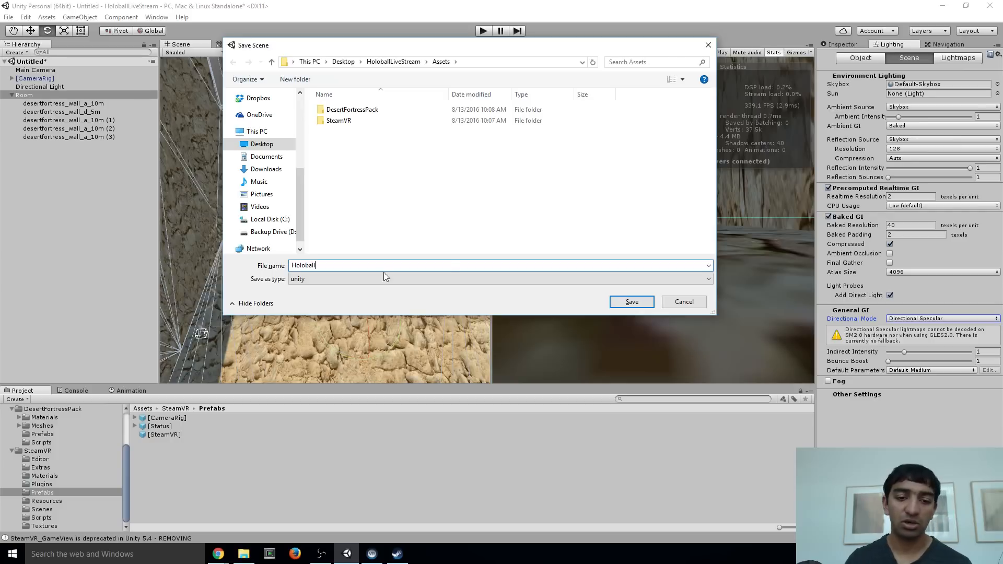
text(Room)
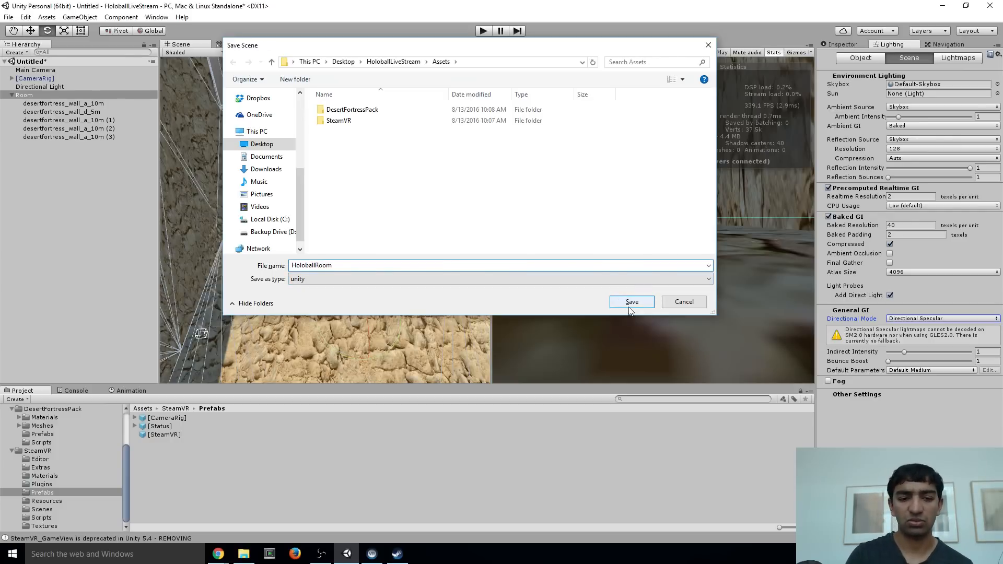
click(632, 304)
right_drag(367, 208, 348, 272)
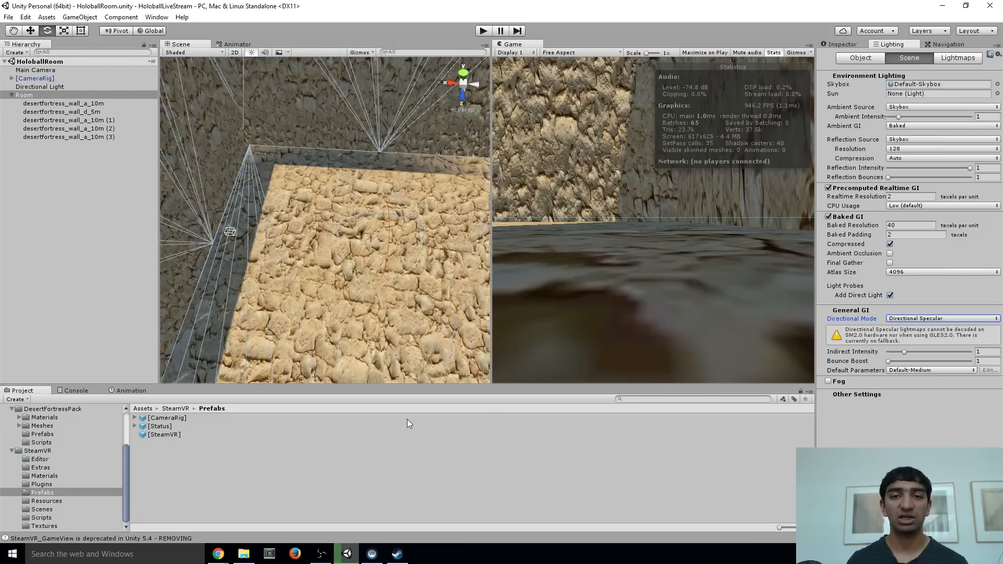
right_drag(299, 238, 352, 205)
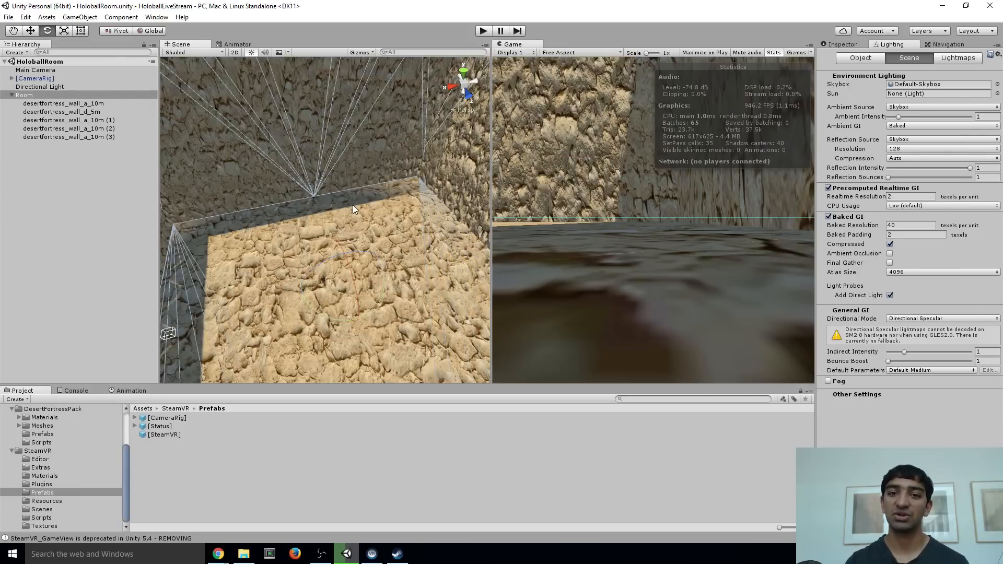
right_drag(353, 205, 369, 139)
Collapse the SteamVR and DesertFortressPack folders and create a new folder named Ball&Paddle in the root Assets folder
click(11, 452)
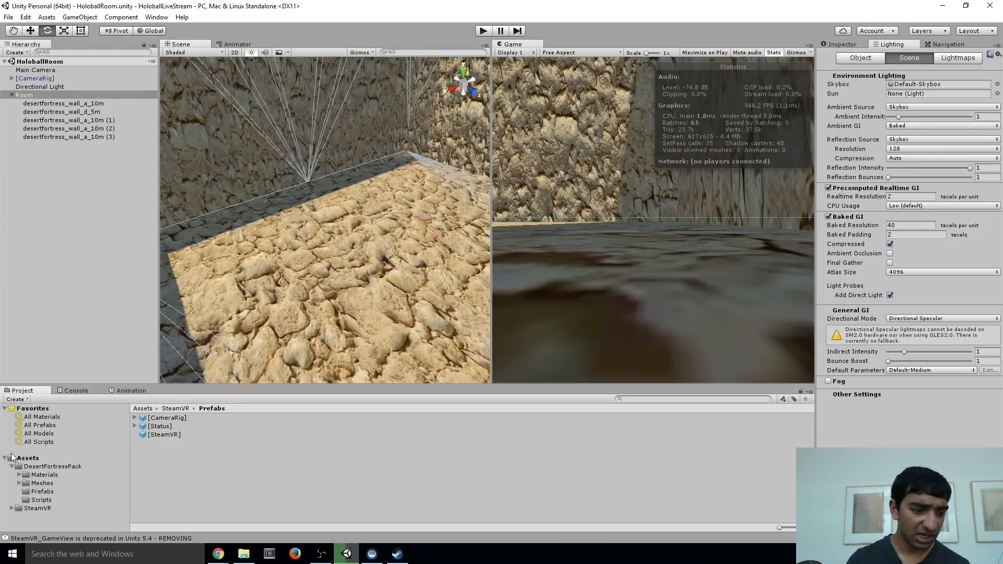
click(41, 506)
right_drag(324, 273, 345, 245)
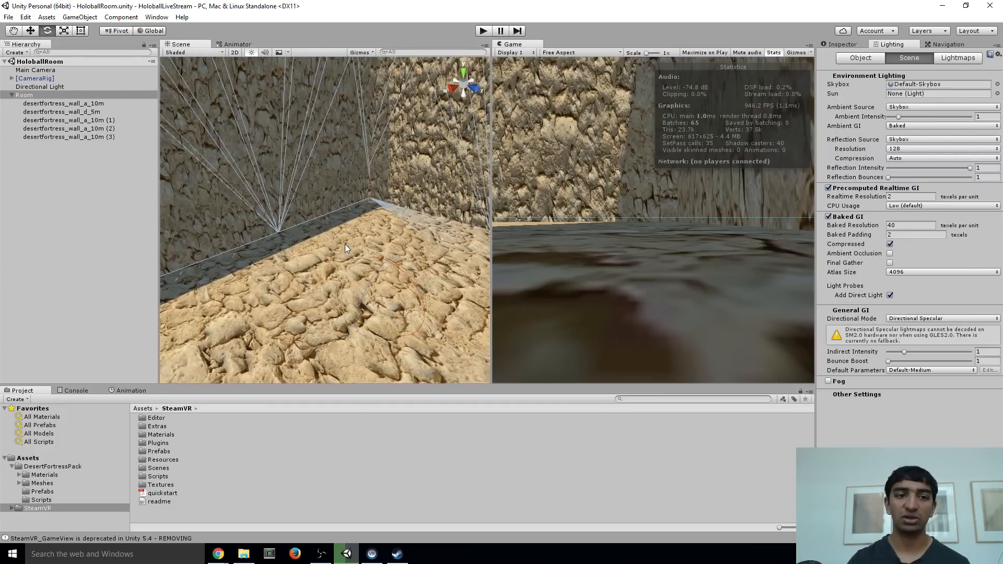
right_drag(331, 194, 325, 195)
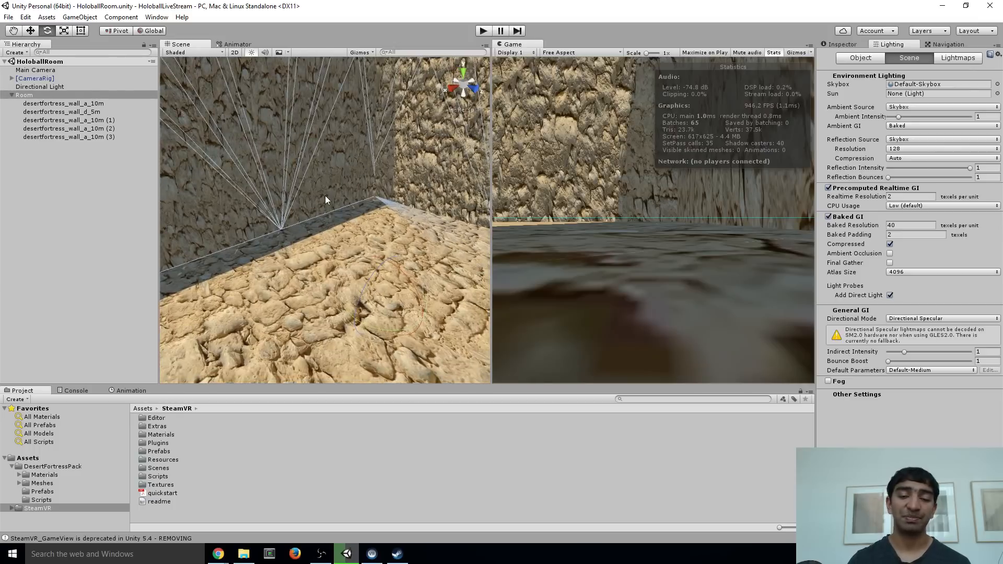
click(12, 467)
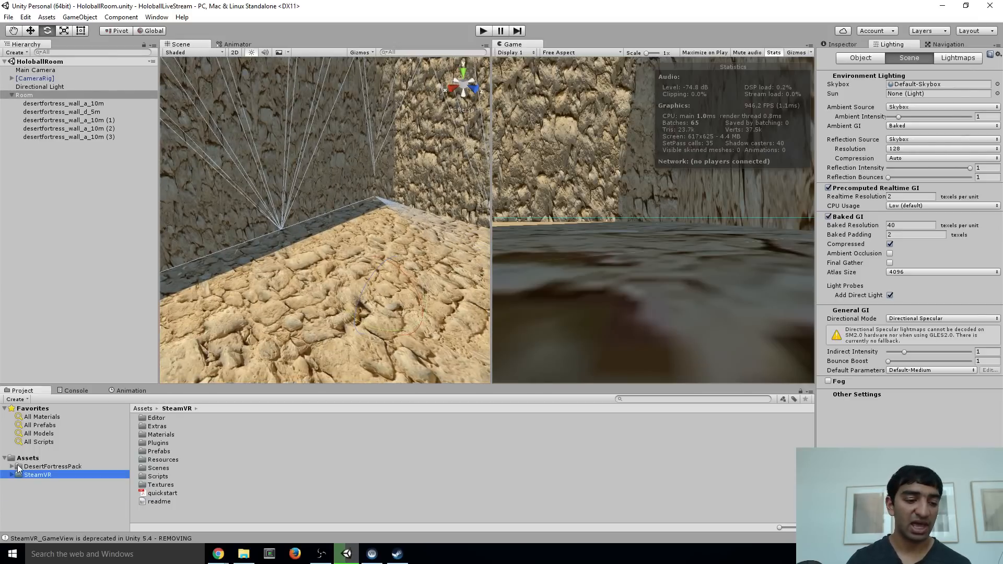
click(22, 460)
right_click(190, 475)
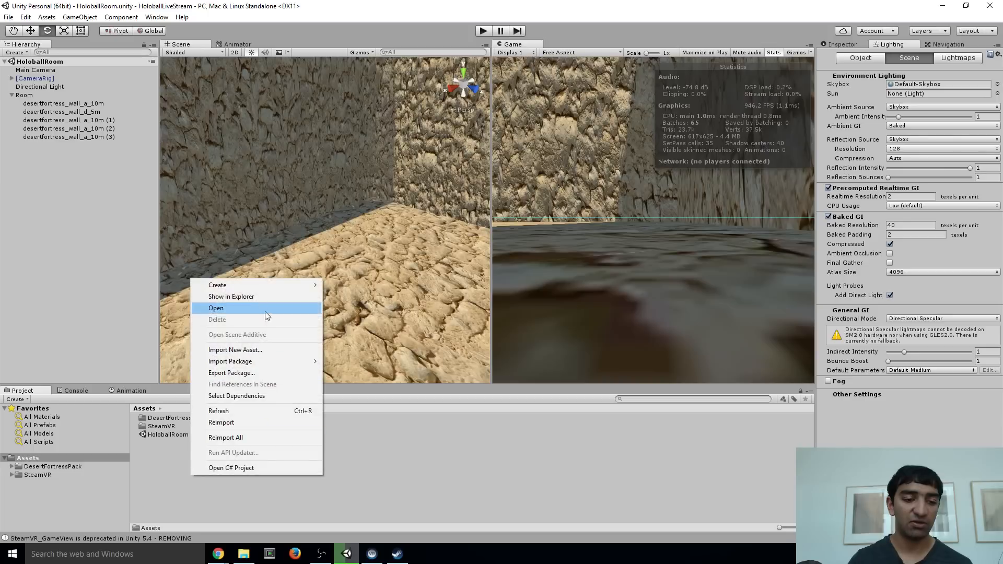
mouse_move(251, 288)
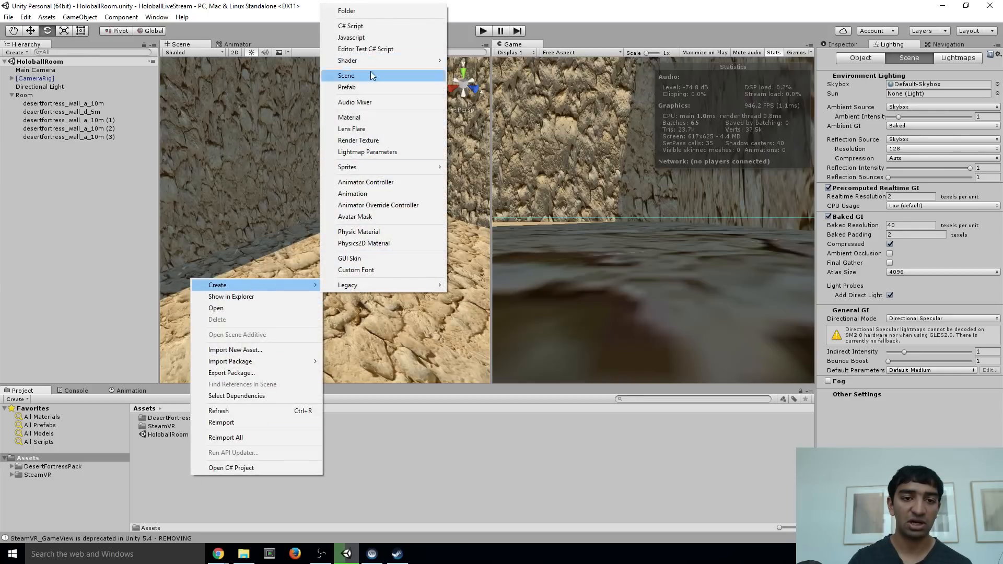
click(347, 10)
text(Paddle)
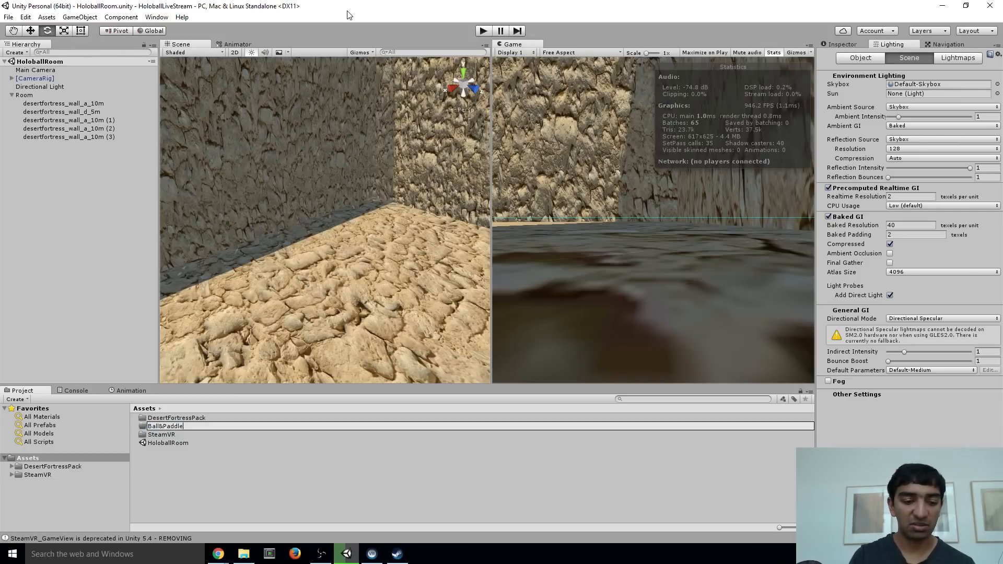
key(Return)
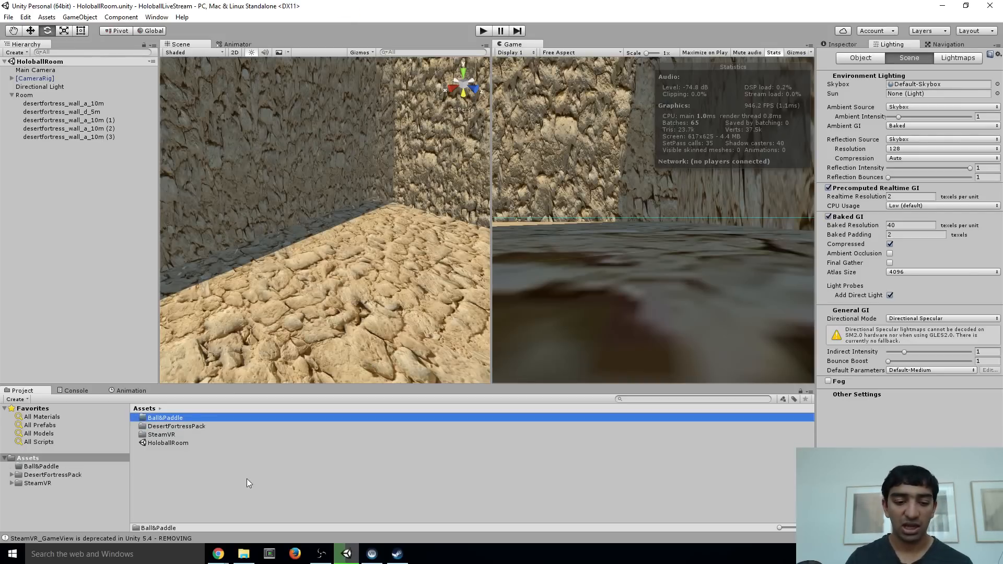
Switch to Chrome, load fusedvr.com in a new tab and open the full Building Holoball from Scratch post
click(219, 553)
click(276, 529)
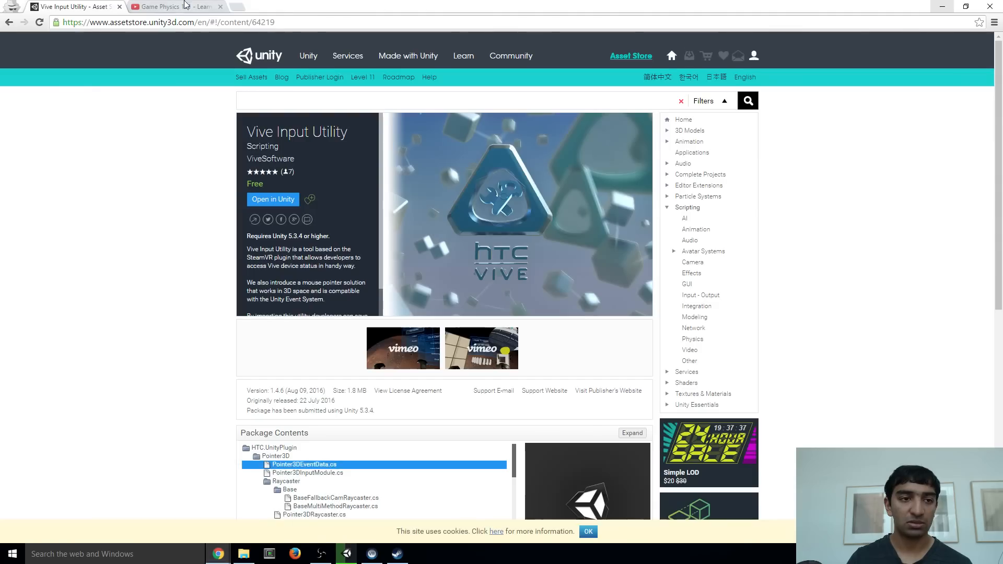
click(238, 8)
text(fus)
key(Return)
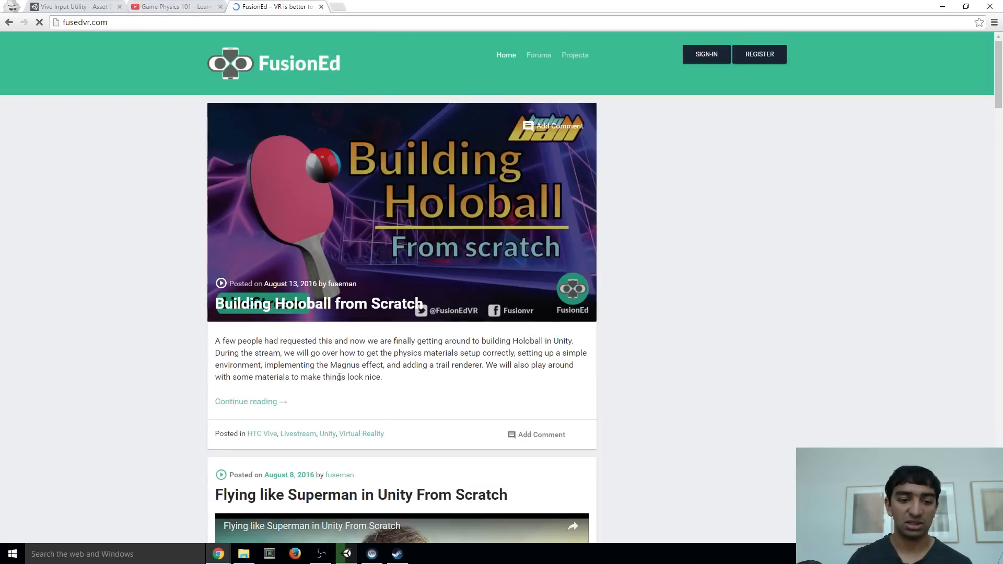
click(260, 403)
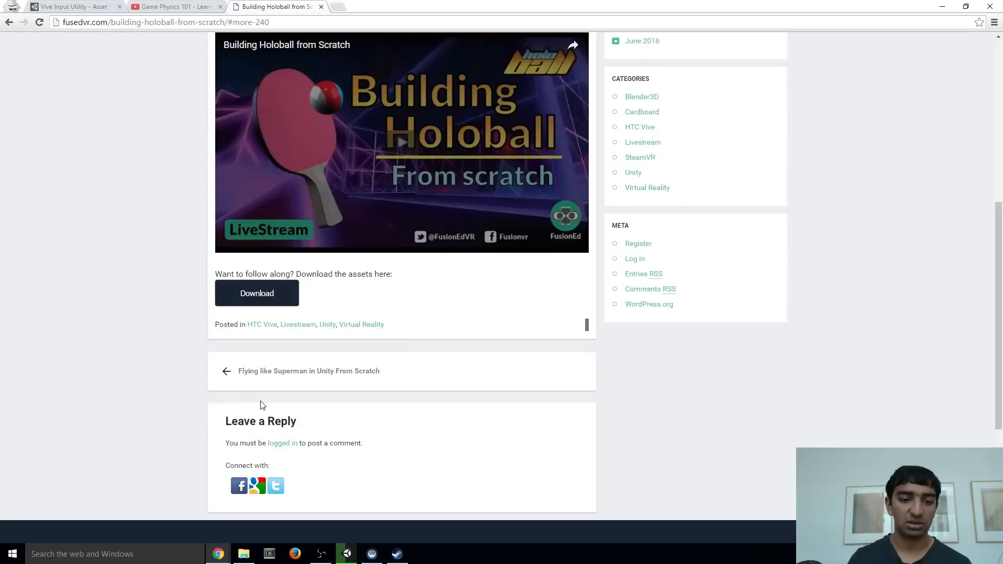
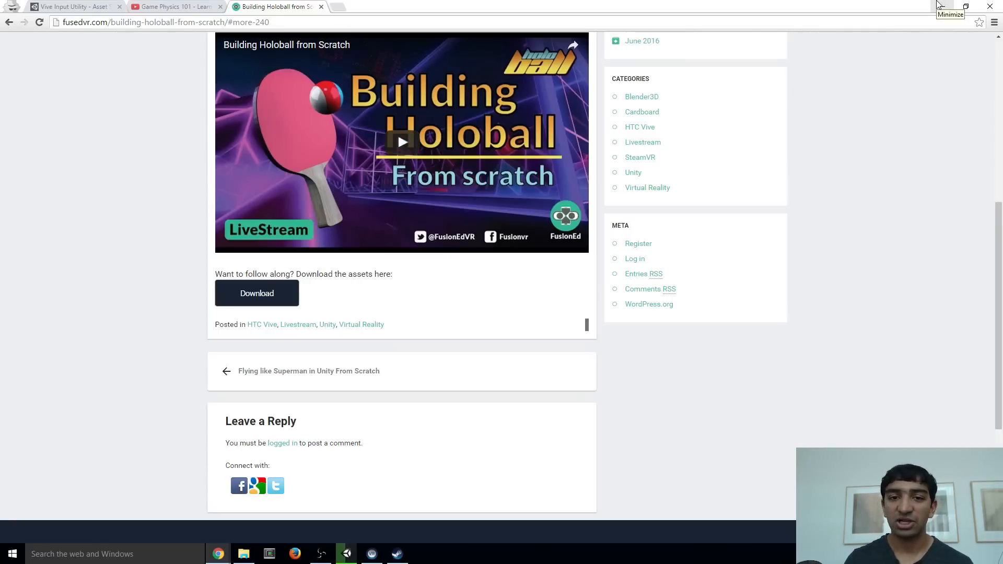
Switch from Chrome to the File Explorer window showing the Scripts folder and reposition that window on the desktop
click(939, 4)
click(940, 5)
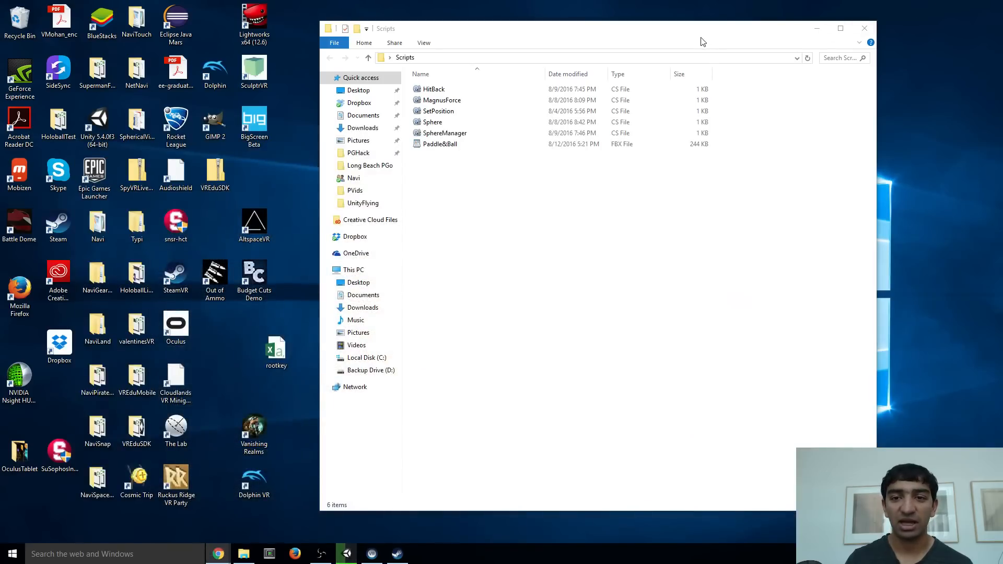
drag(703, 38, 403, 65)
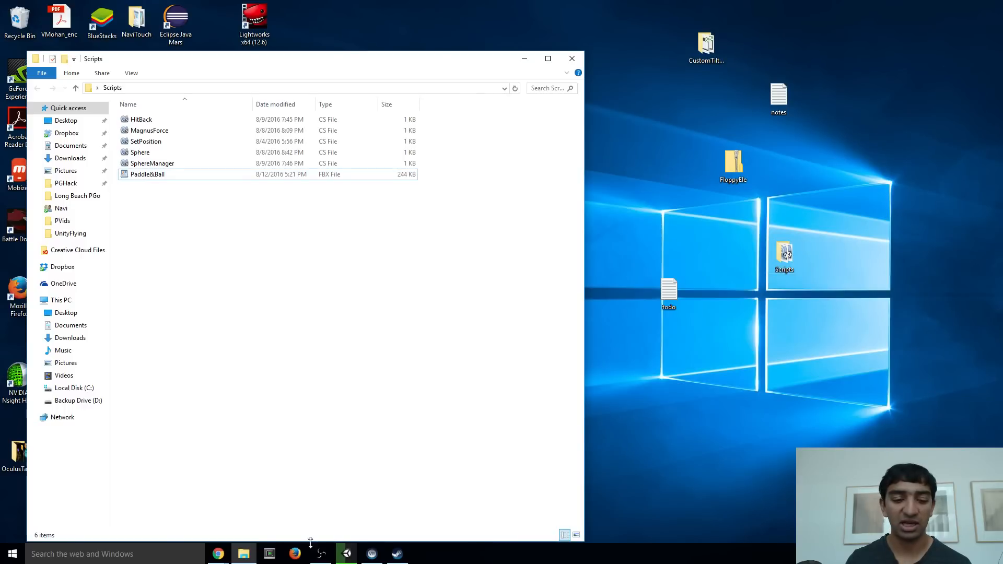
click(218, 554)
click(236, 516)
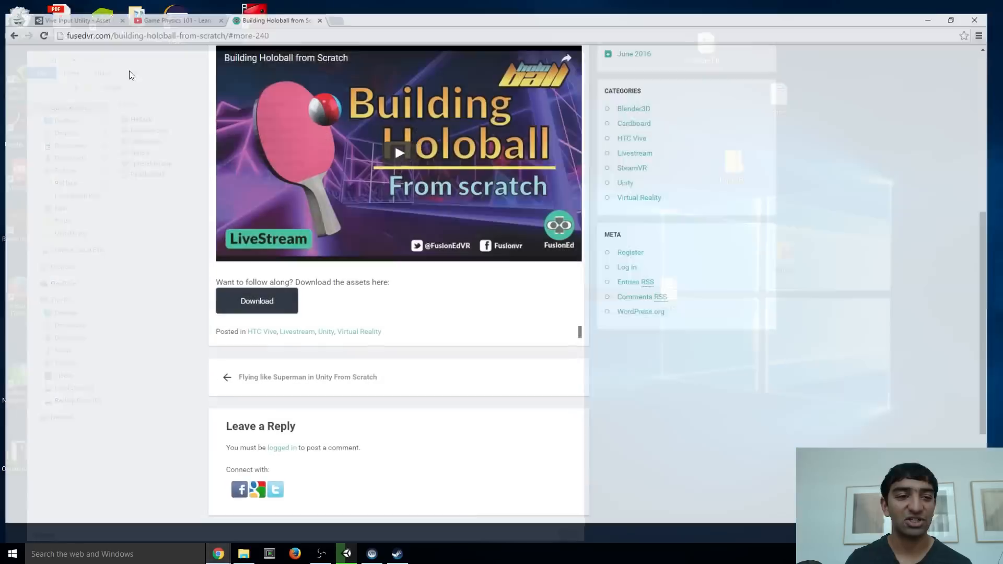
key(ctrl+Tab)
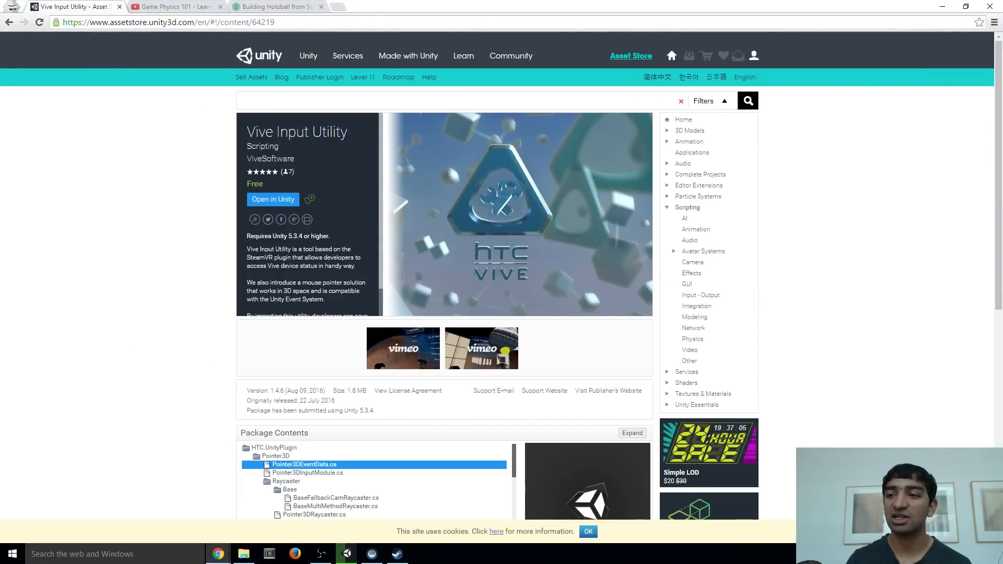
click(942, 6)
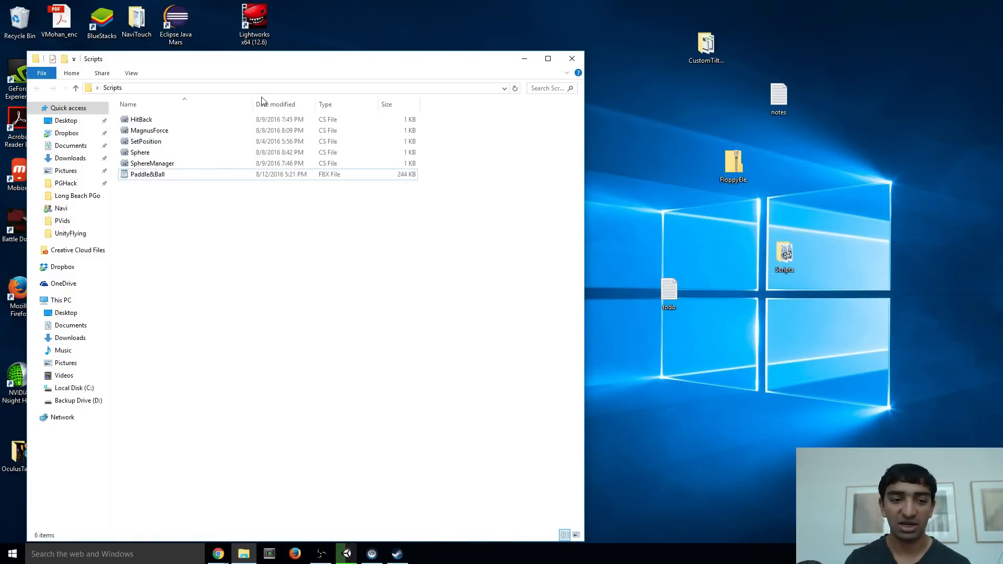
Import the Paddle&Ball FBX file from the Scripts folder into the Unity project's root Assets folder
drag(364, 62, 620, 21)
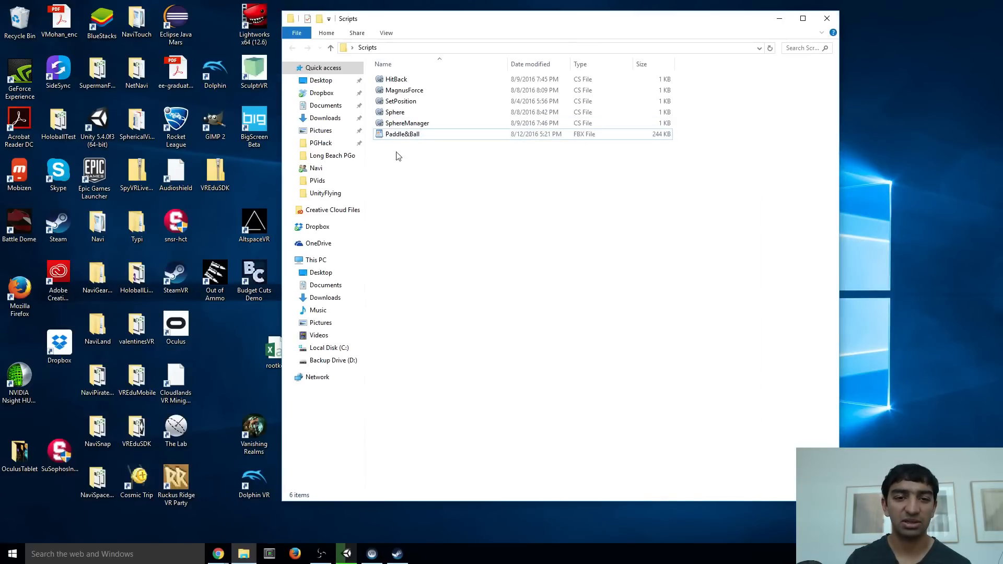
drag(404, 134, 259, 490)
key(alt+Tab)
key(alt+Tab)
key(alt+Tab)
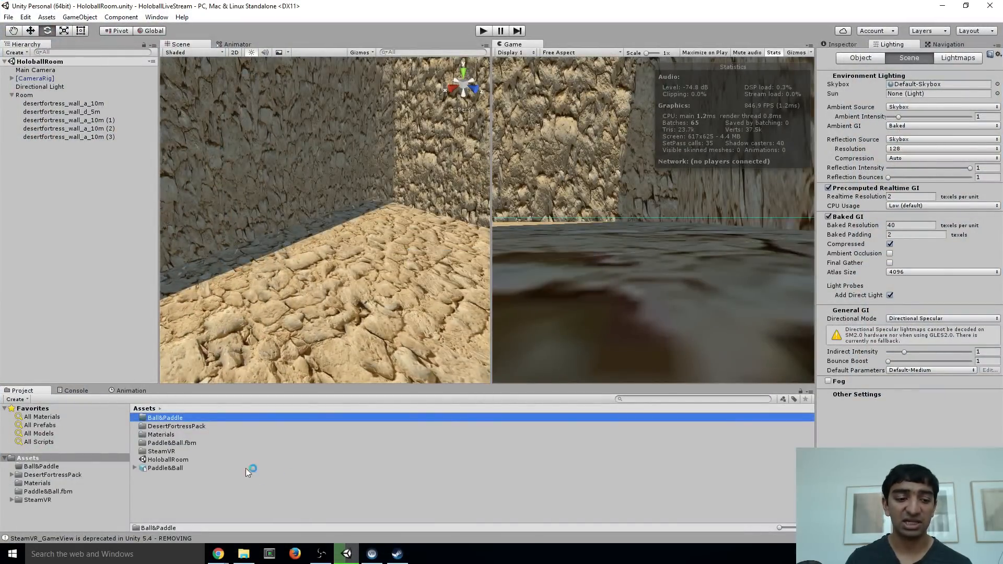
Place the imported Paddle&Ball model in the scene beside the room walls
click(154, 468)
right_drag(290, 306, 334, 220)
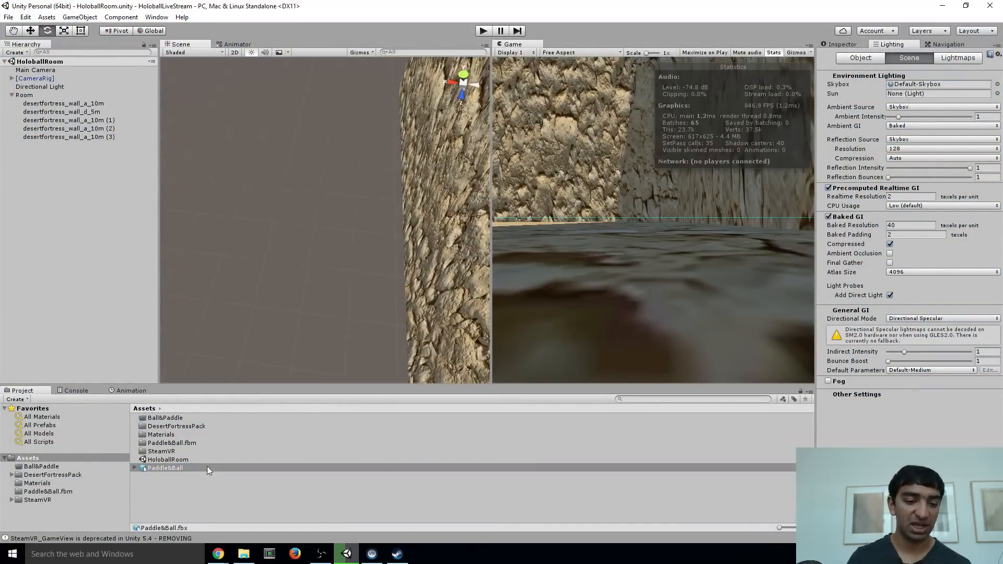
click(207, 466)
drag(181, 467, 259, 280)
right_drag(291, 208, 318, 133)
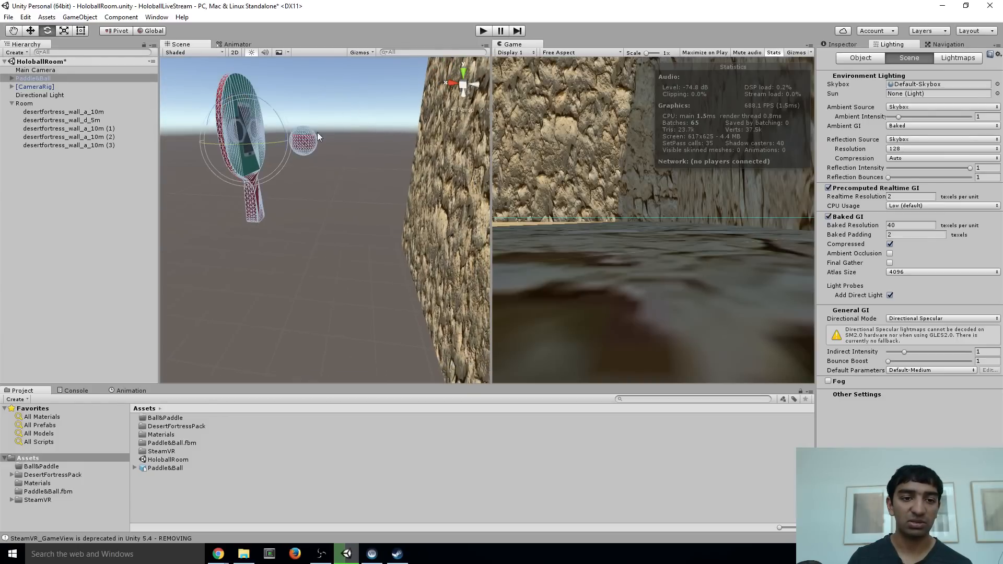
Expand Paddle&Ball in the scene hierarchy and rename its Sphere child object as Ball
click(11, 78)
click(40, 94)
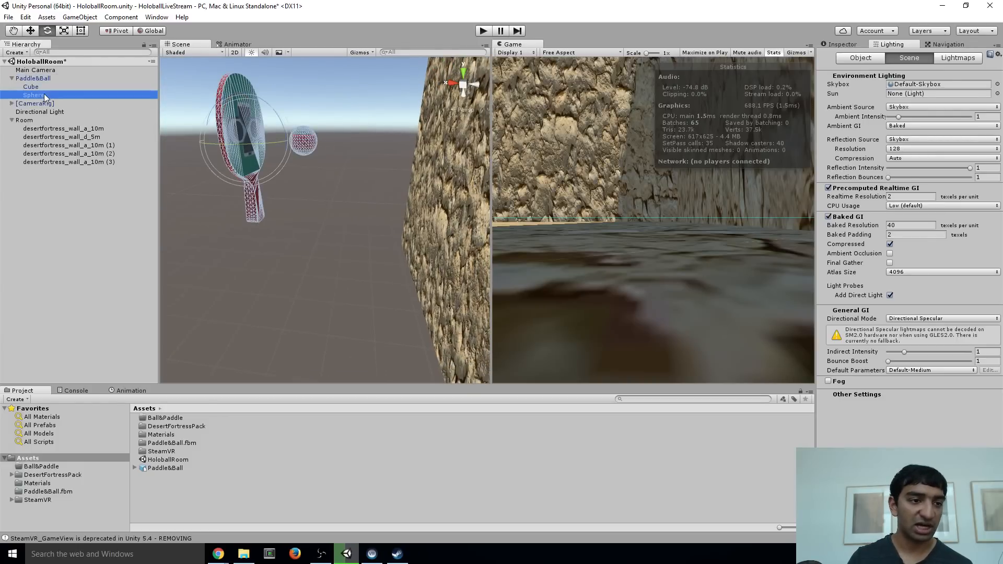
click(840, 44)
click(885, 55)
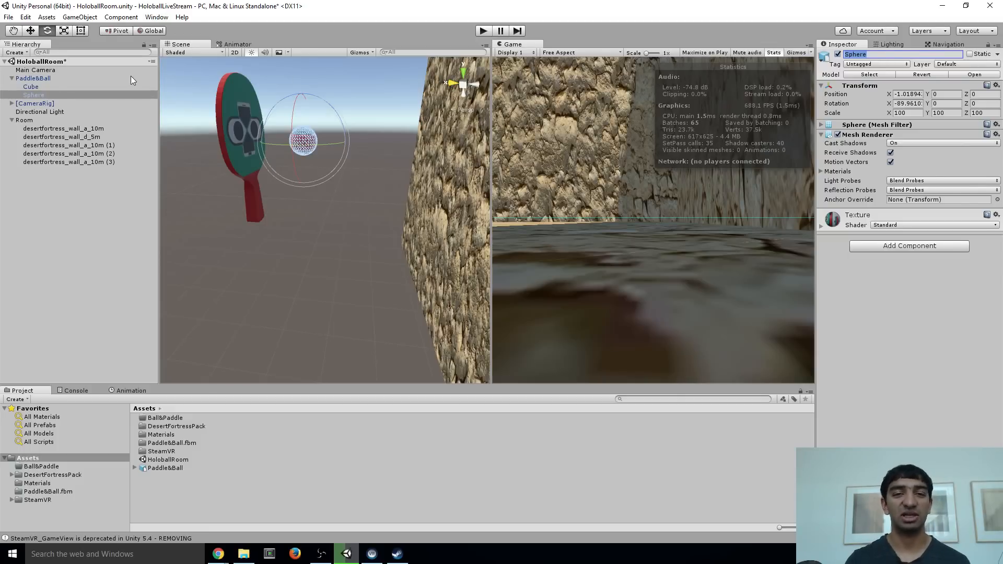
right_drag(415, 133, 414, 96)
key(w)
click(876, 55)
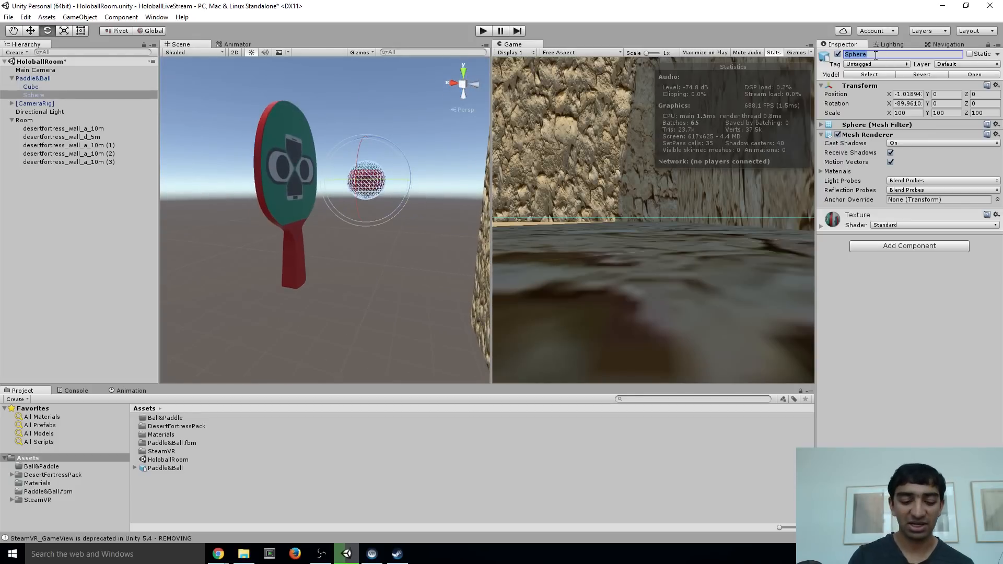
text(Ball)
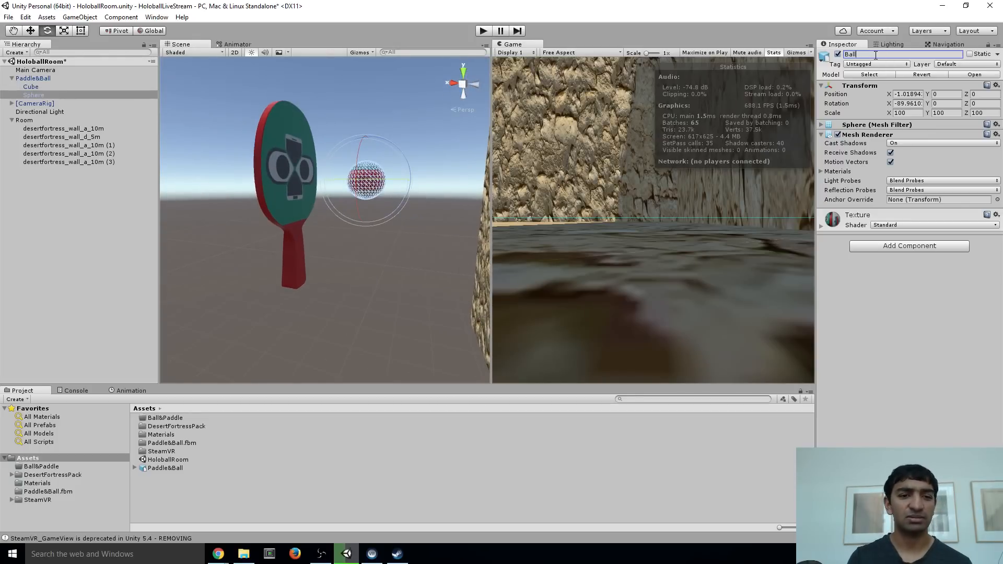
key(Return)
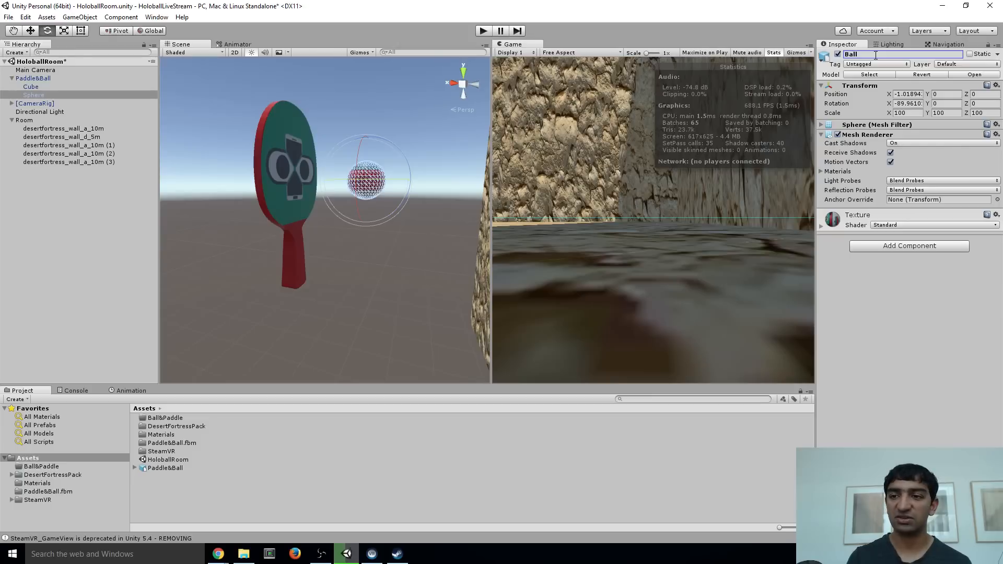
Add a Sphere Collider component to the Ball object
click(899, 246)
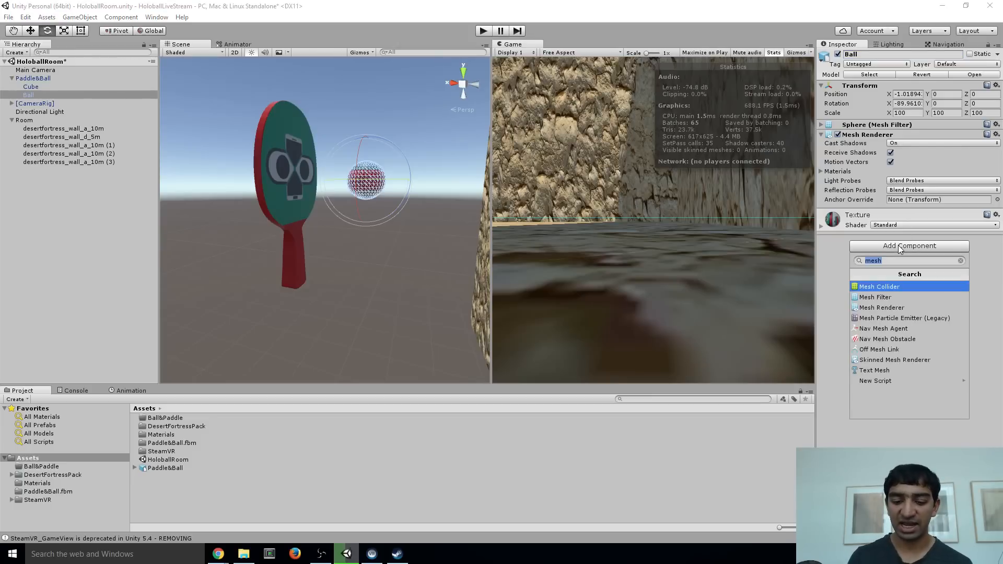
text(sphere)
key(Return)
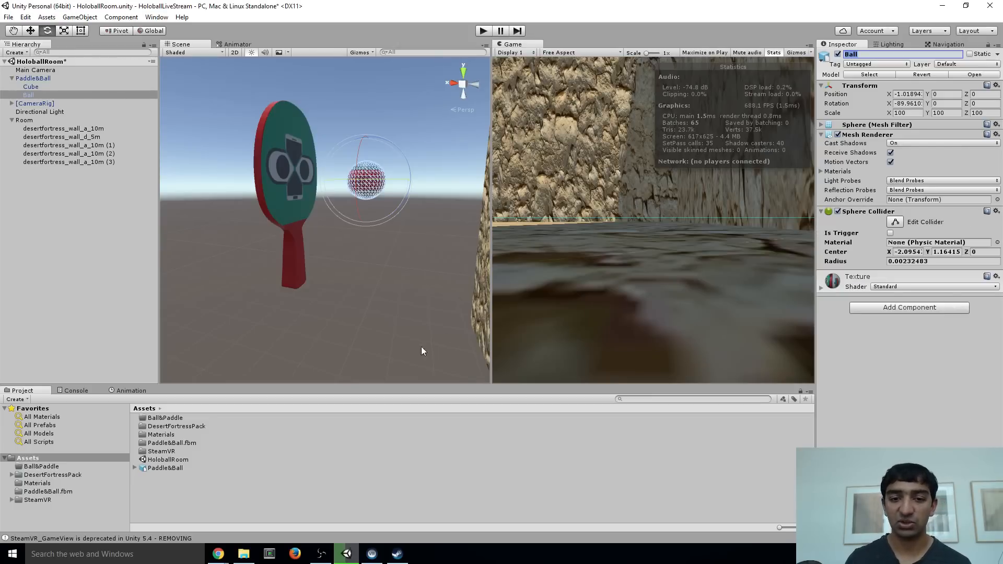
Examine how the Sphere Collider fits around the ball mesh, briefly turning collider editing on and off
alt+drag(380, 164, 427, 226)
key(w)
right_drag(368, 205, 411, 173)
key(w)
key(s)
click(895, 222)
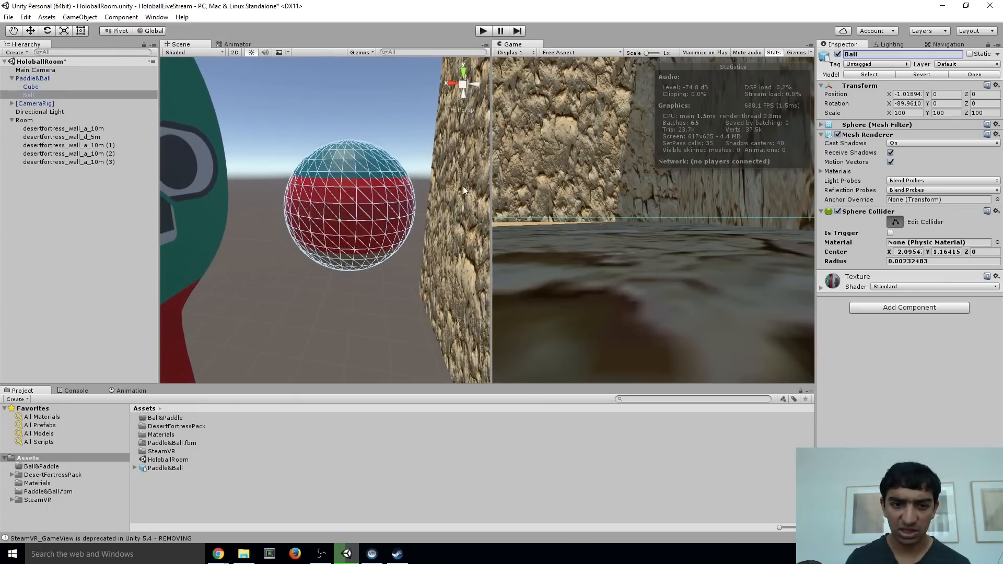
click(896, 224)
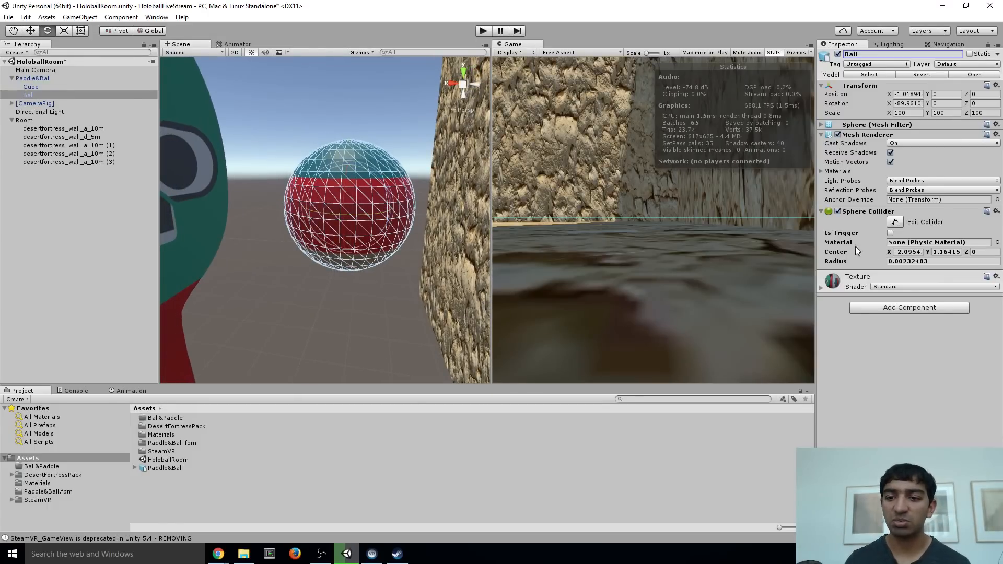
alt+drag(447, 244, 343, 197)
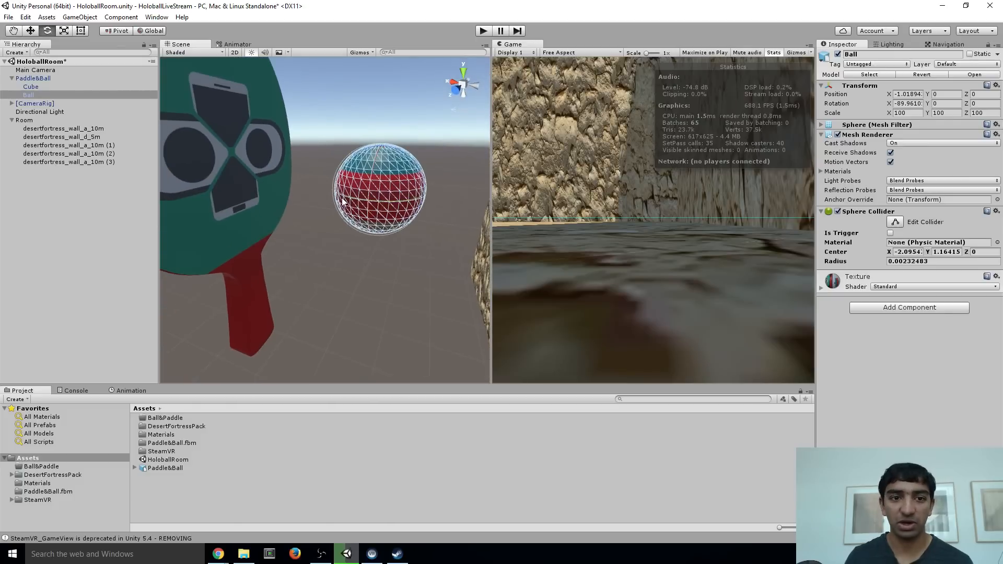
Make the Ball a child of [CameraRig] and delete the Main Camera from the scene
double_click(109, 95)
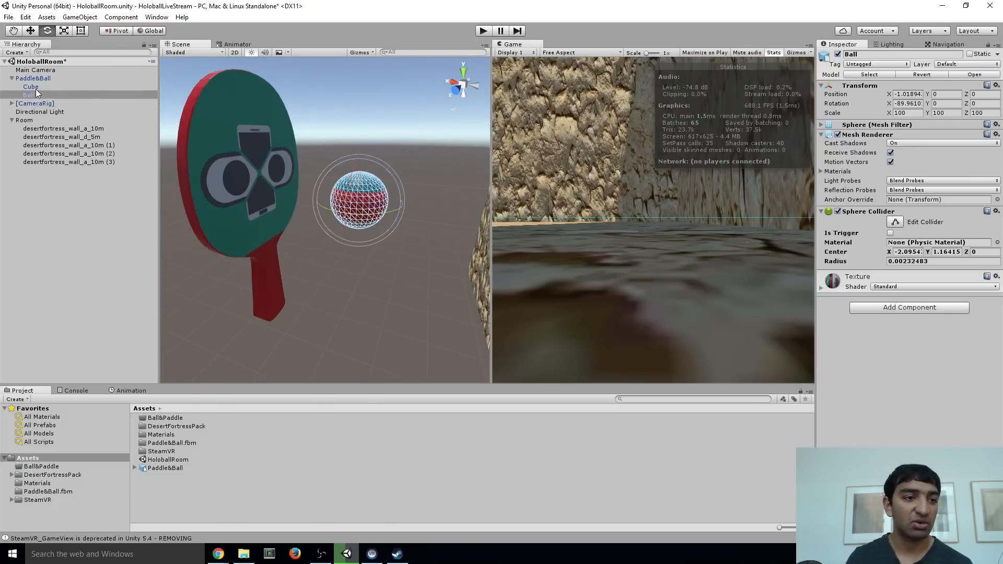
drag(30, 95, 47, 111)
click(586, 300)
click(527, 297)
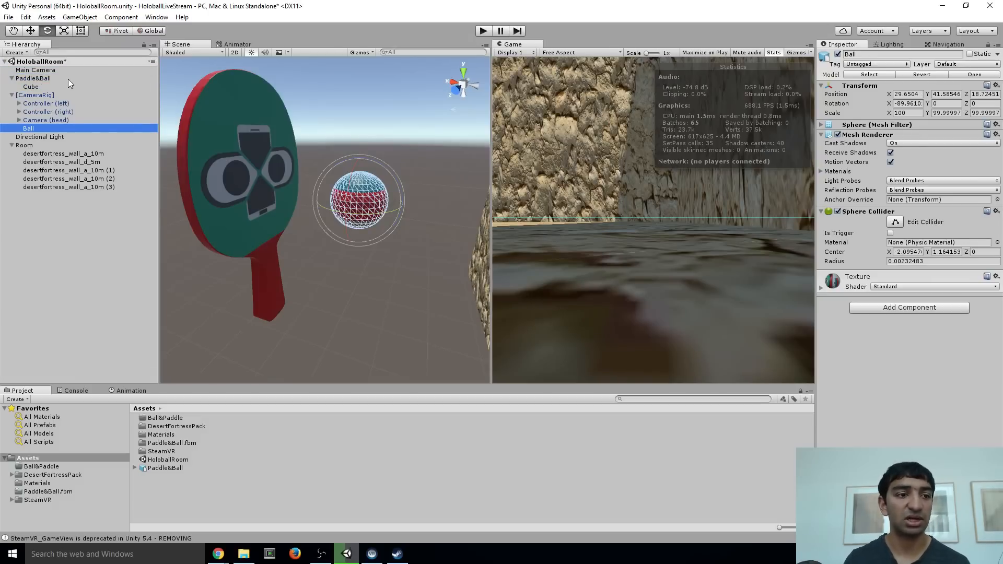
click(41, 70)
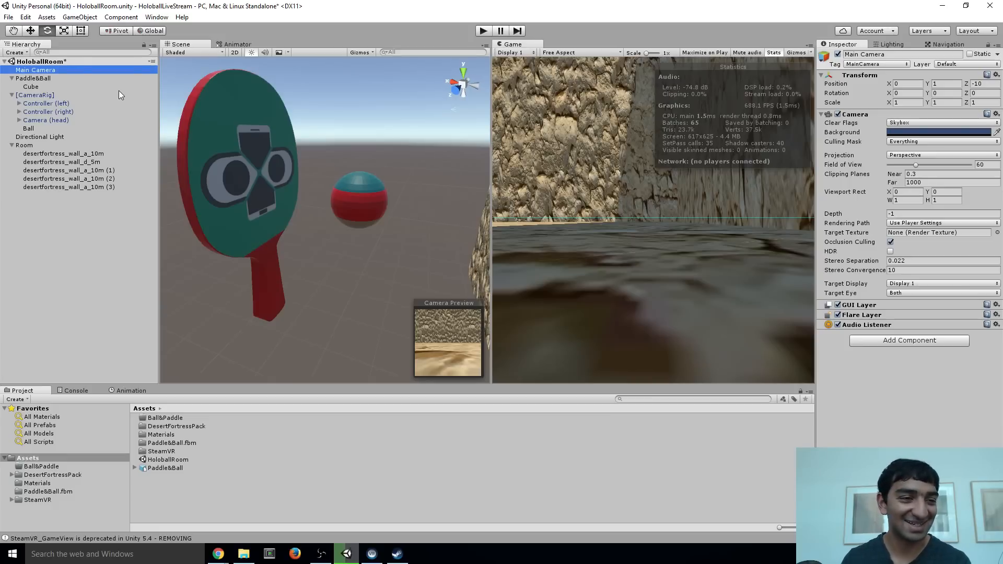
key(Delete)
Select the Ball with the Move tool active and reset its Transform component
mouse_move(345, 178)
alt+mouse_down()
mouse_move(313, 175)
mouse_move(361, 172)
alt+mouse_up()
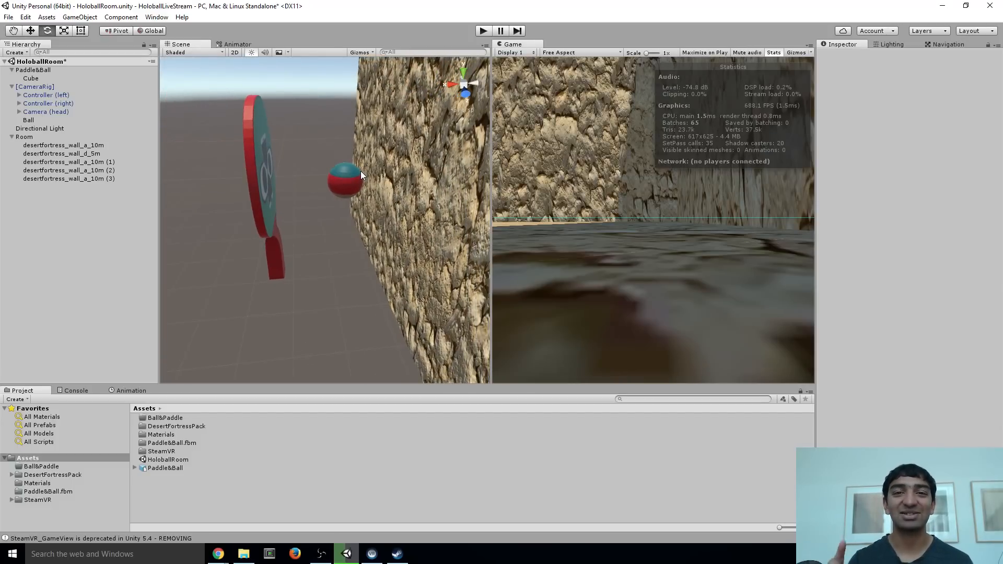
right_drag(408, 221, 392, 196)
right_drag(328, 194, 376, 193)
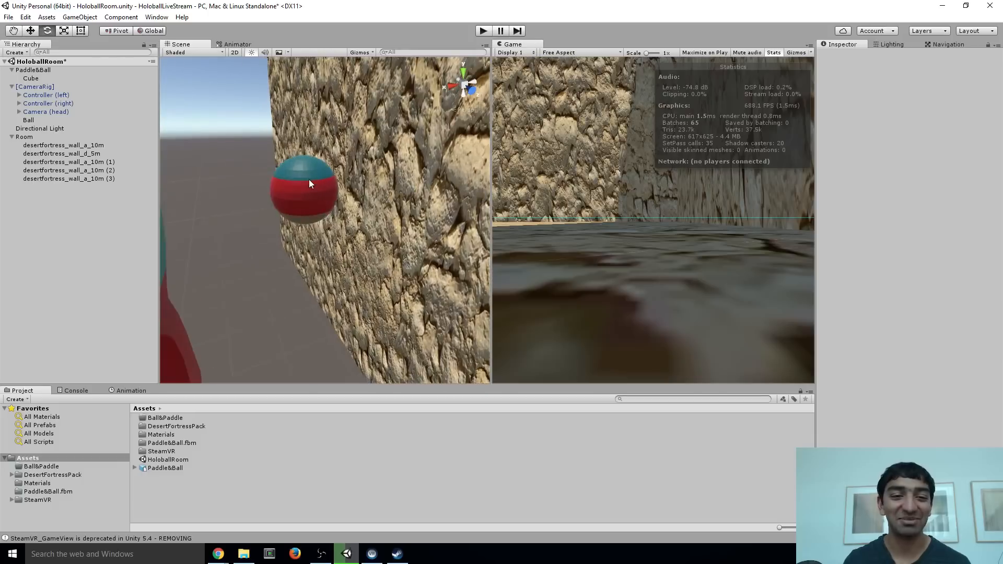
click(309, 179)
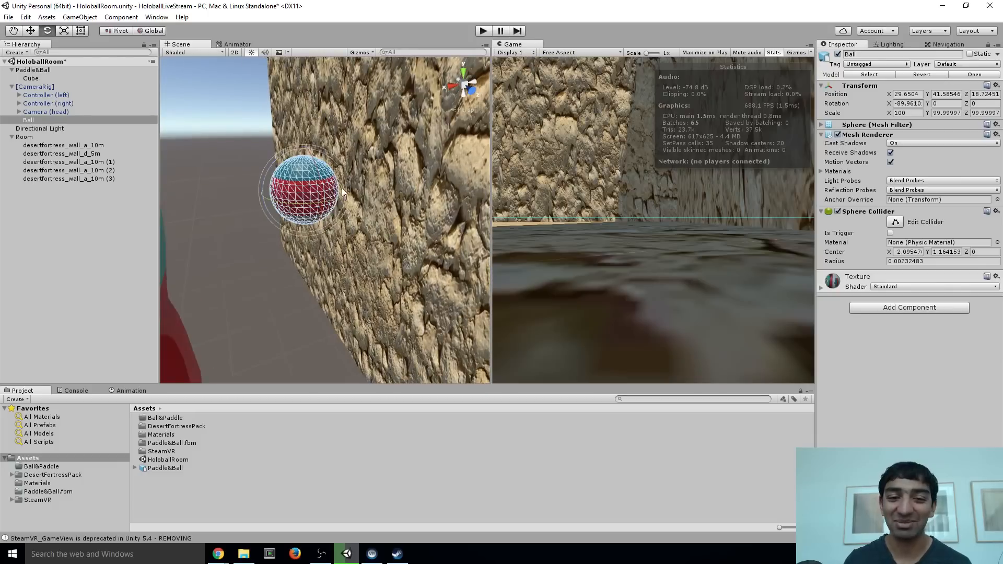
click(34, 30)
alt+drag(290, 172, 246, 198)
scroll(245, 198, down, 5)
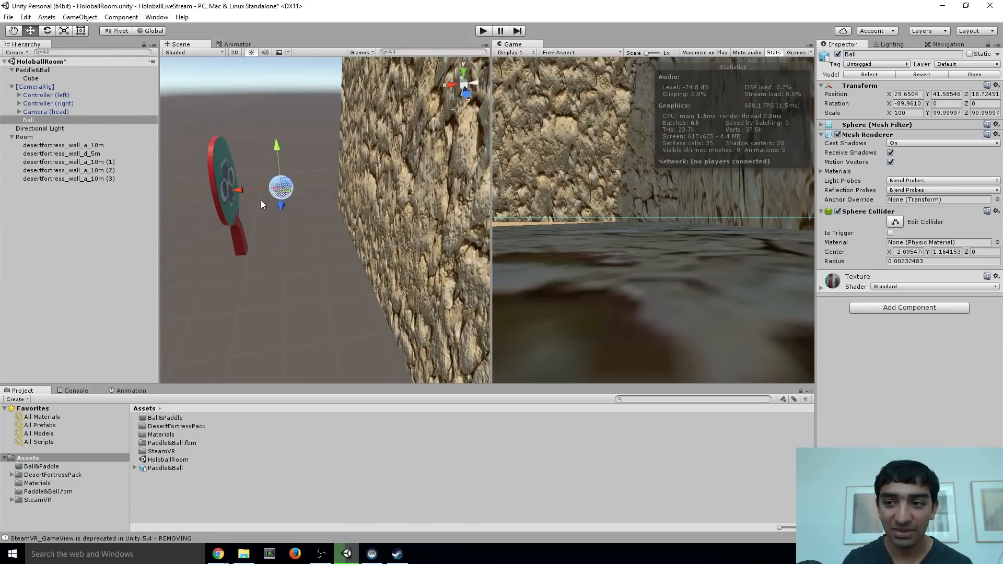
click(997, 86)
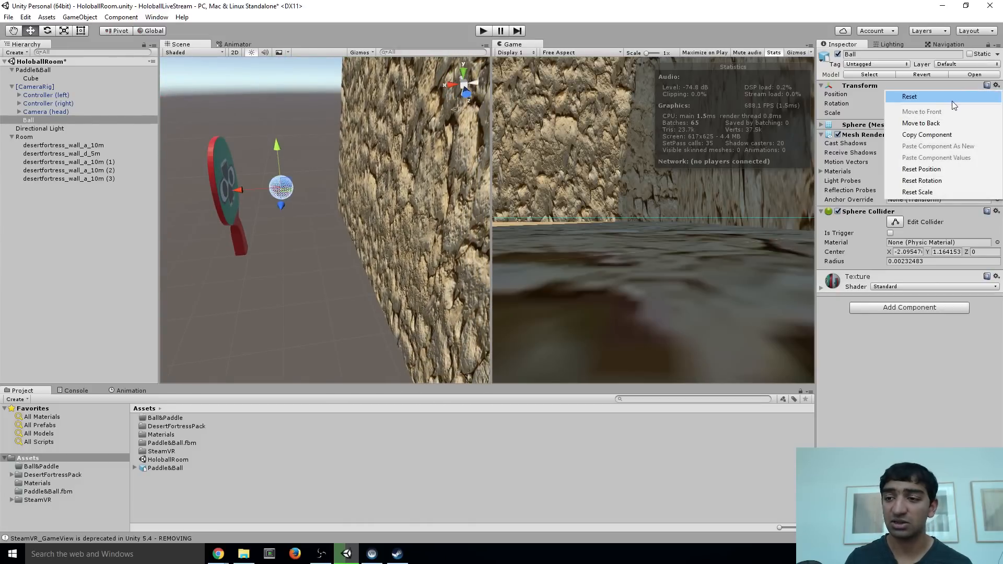
click(954, 99)
Move the Ball out of the play area's centre to position X -1.6 and Y about 0.75
alt+drag(321, 167, 348, 245)
key(w)
right_drag(348, 245, 437, 205)
scroll(354, 221, down, 3)
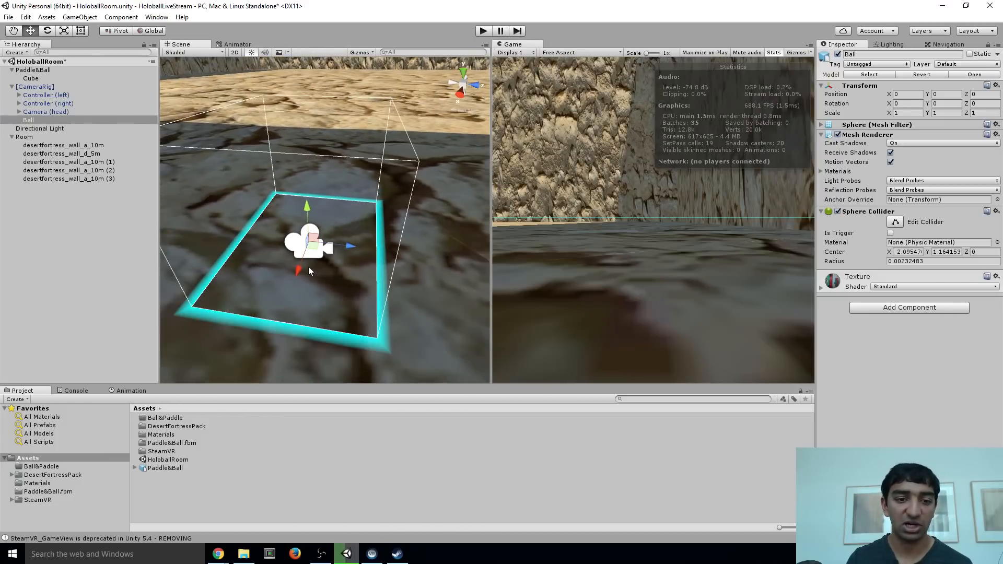
drag(297, 267, 315, 217)
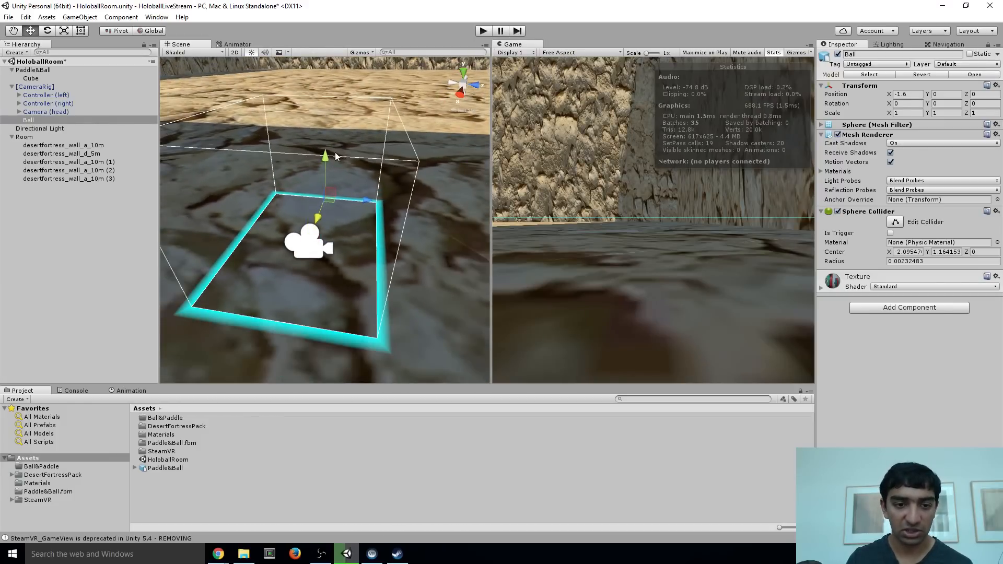
drag(324, 160, 324, 130)
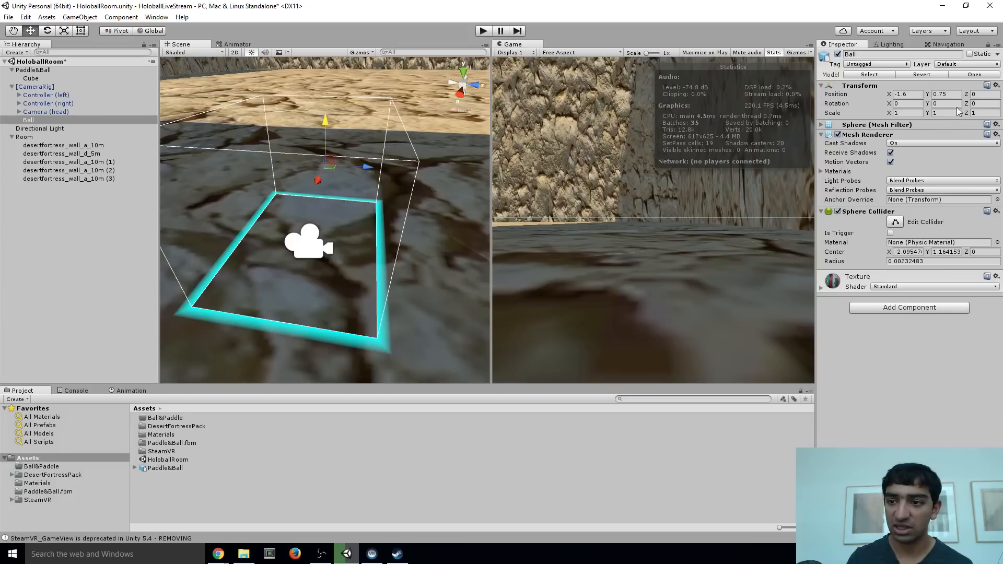
Set the Ball's scale to 100 on the X, Y and Z axes
click(909, 113)
text(100)
key(Tab)
text(100)
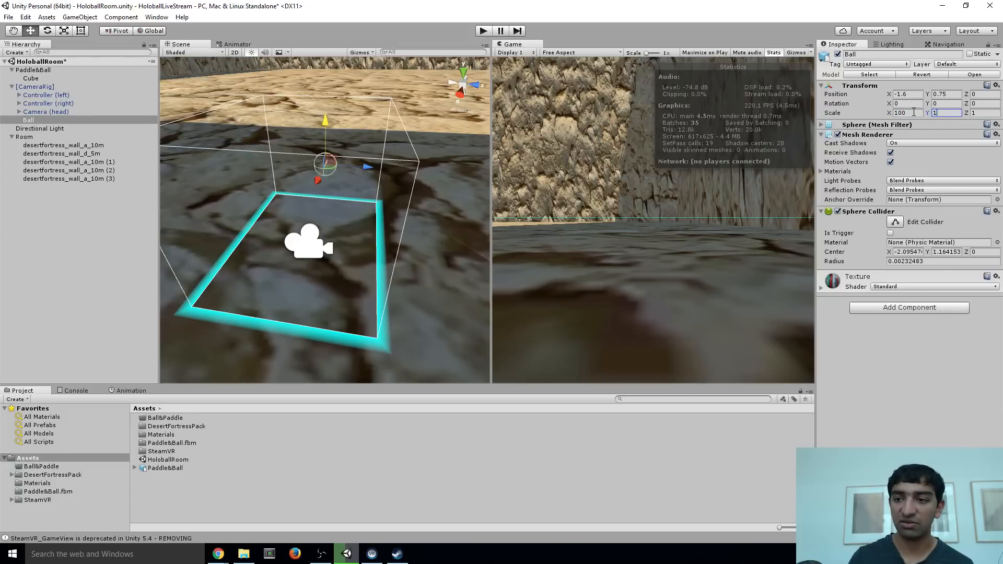
key(Tab)
text(100)
Raise the Ball above the play area's edge to Y about 1.15 and collapse [CameraRig] in the scene hierarchy
right_drag(354, 191, 183, 211)
key(w)
key(d)
key(s)
right_drag(323, 159, 327, 147)
key(s)
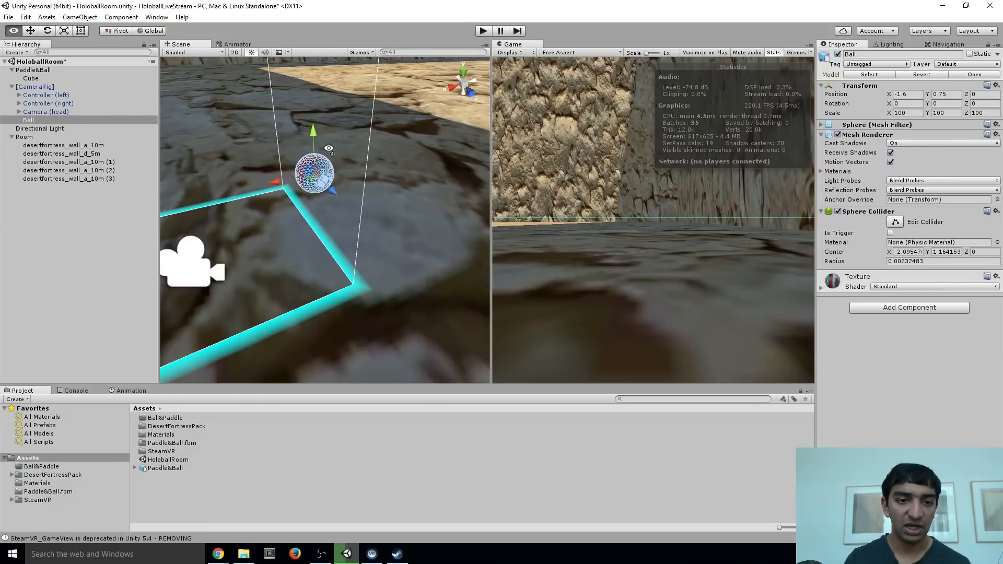
drag(308, 143, 308, 113)
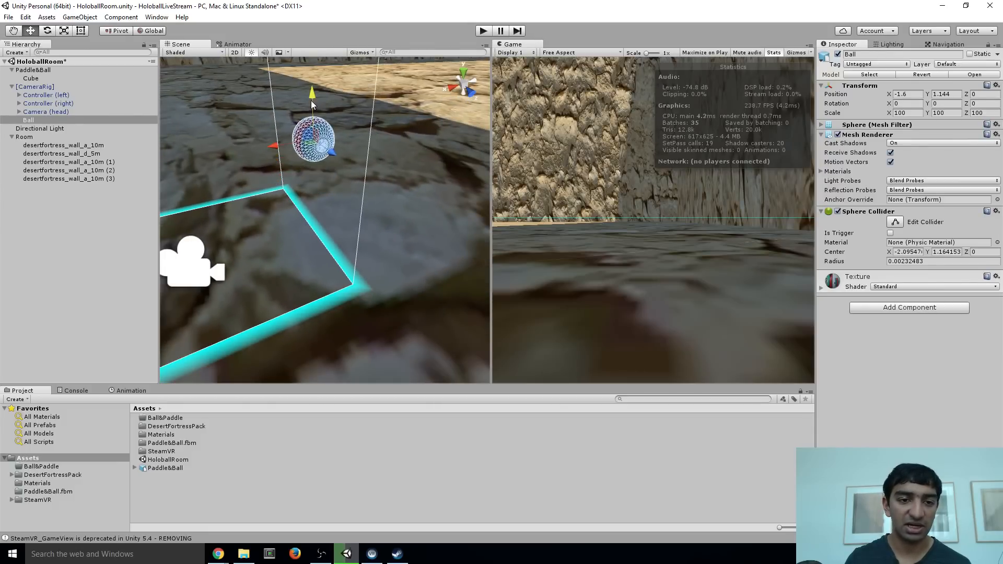
key(a)
right_drag(313, 181, 472, 202)
right_drag(364, 207, 261, 230)
key(s)
key(d)
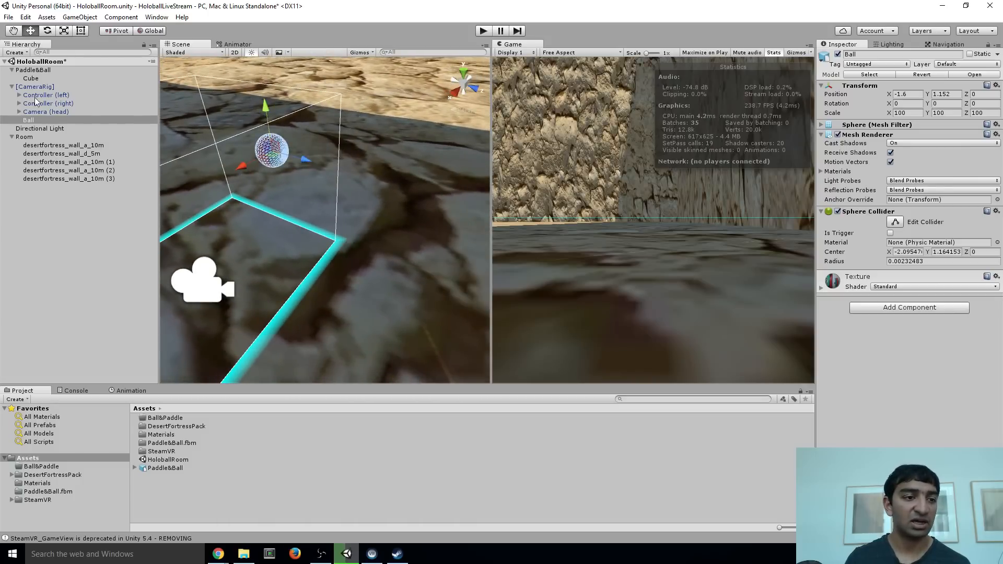
click(12, 87)
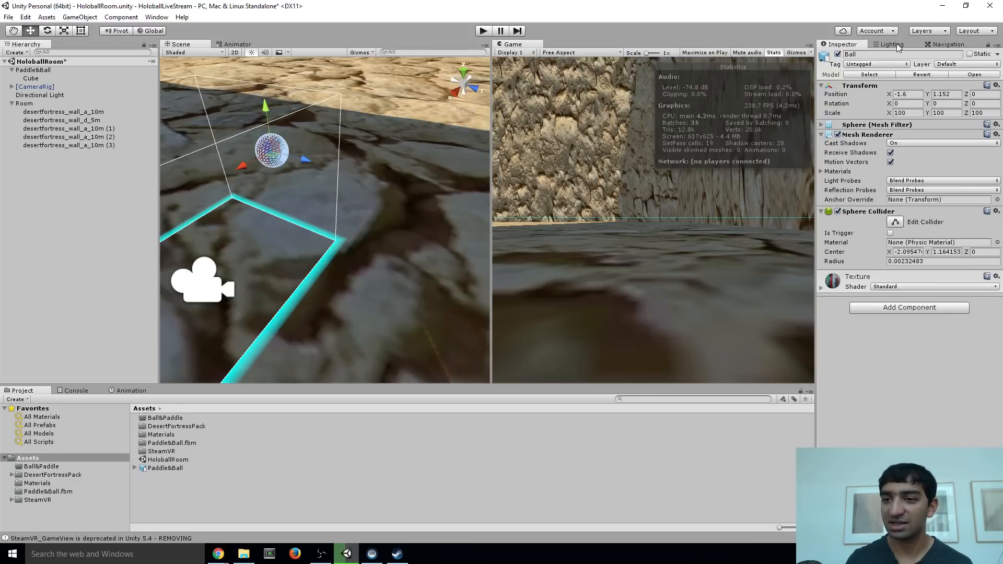
Move the Cube out of Paddle&Ball to the scene root and reset its Transform component
key(s)
right_drag(333, 131, 162, 128)
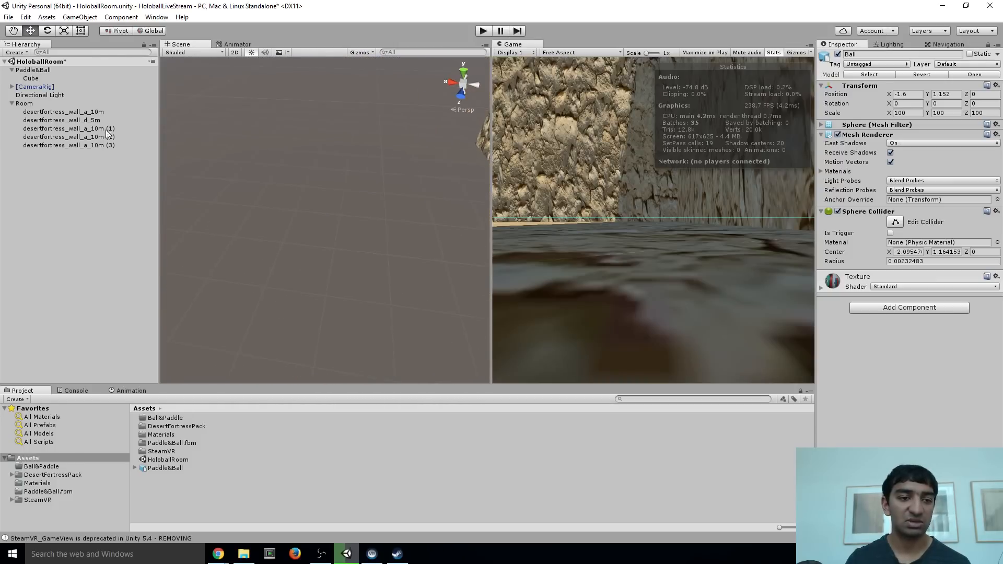
click(32, 80)
drag(33, 83, 105, 167)
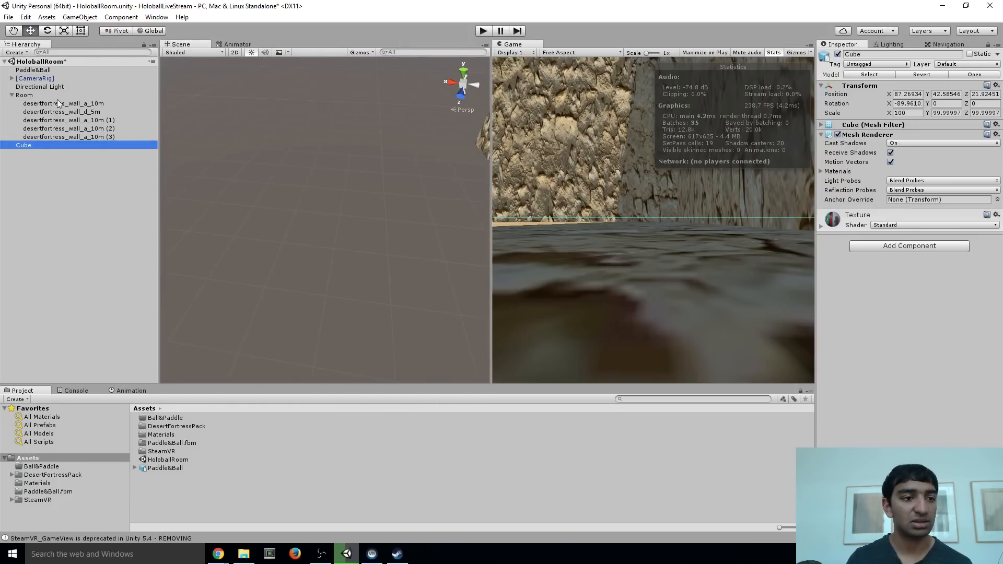
double_click(24, 145)
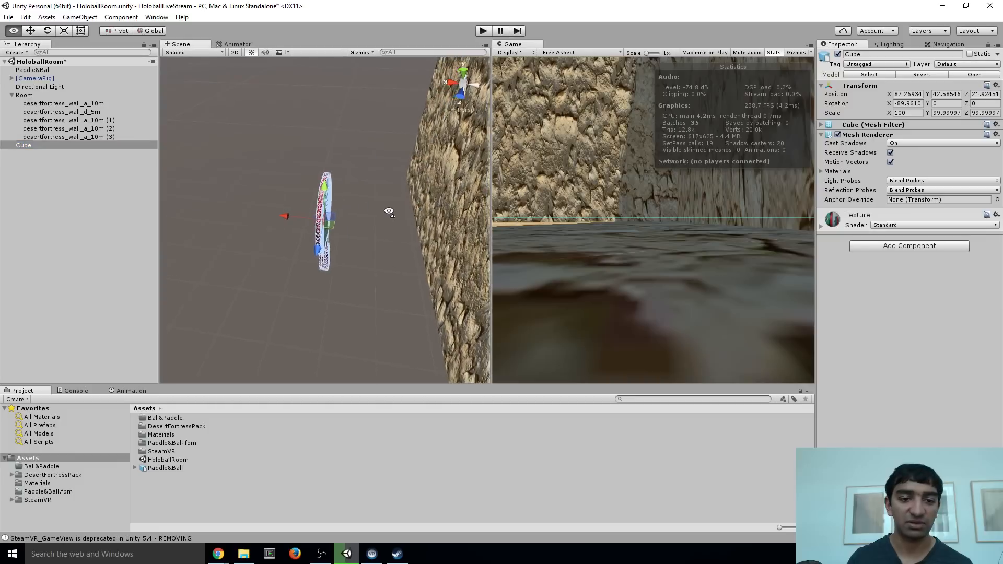
click(996, 85)
click(978, 97)
right_drag(386, 149, 388, 215)
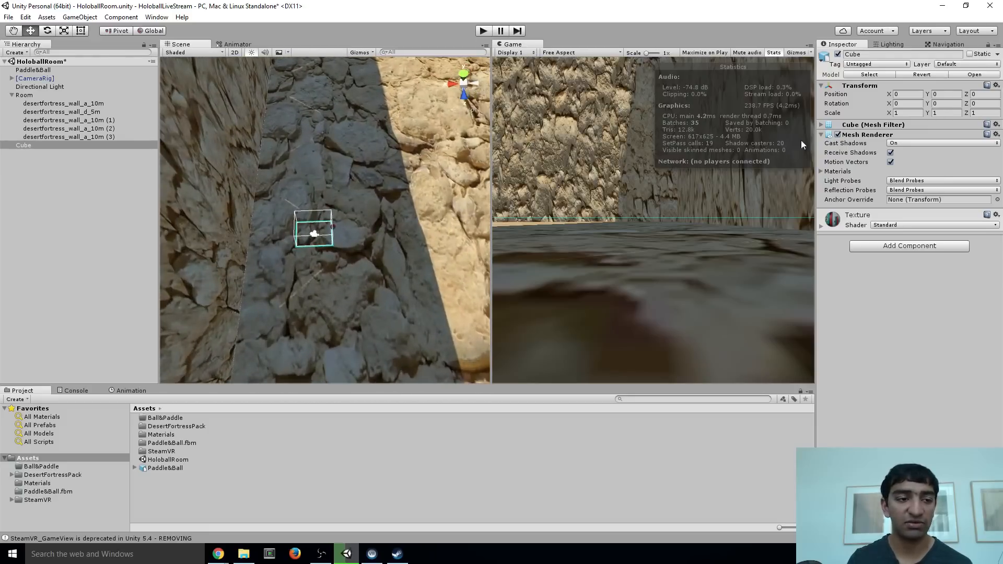
Rename the Cube object as LeftPaddle
click(863, 53)
text(LeftPaddle)
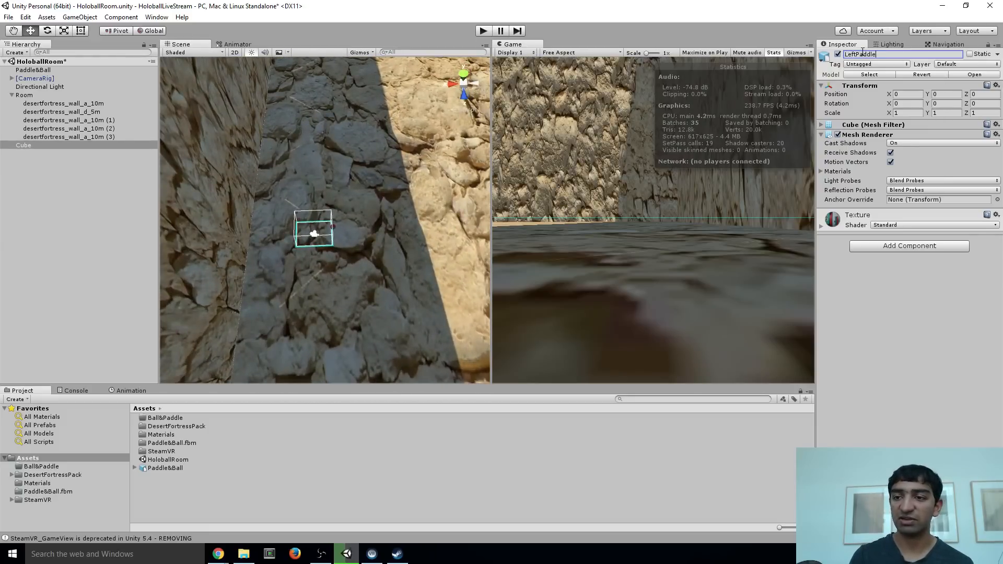
key(Return)
Duplicate LeftPaddle and rename the copy as RightPaddle
click(41, 143)
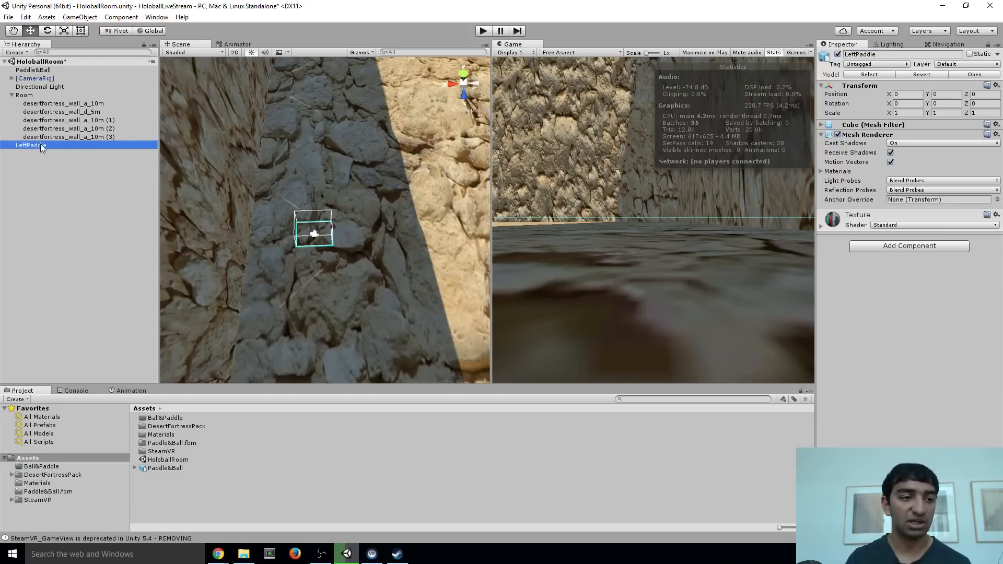
key(ctrl+d)
click(888, 55)
text(R)
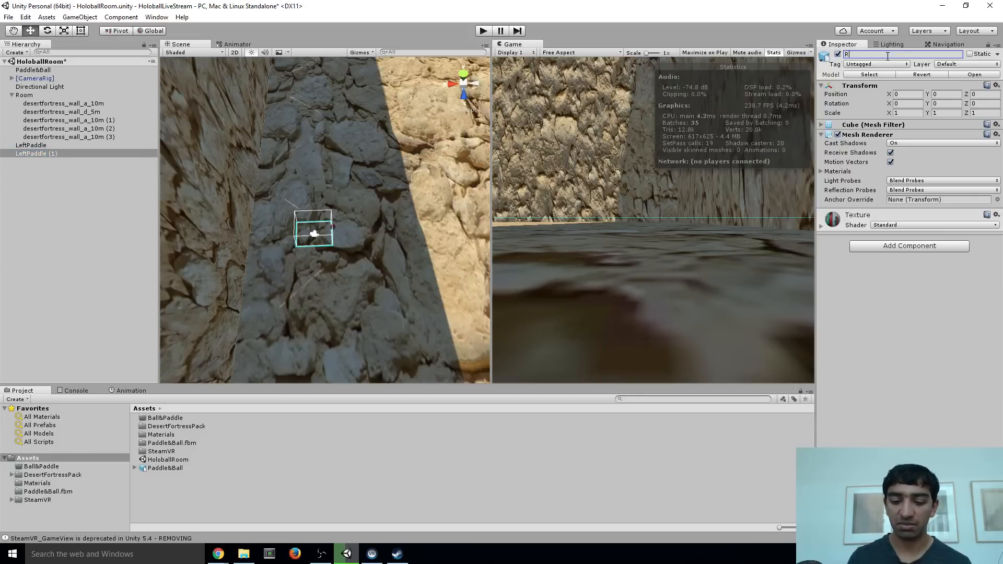
text(ightPaddle)
key(Return)
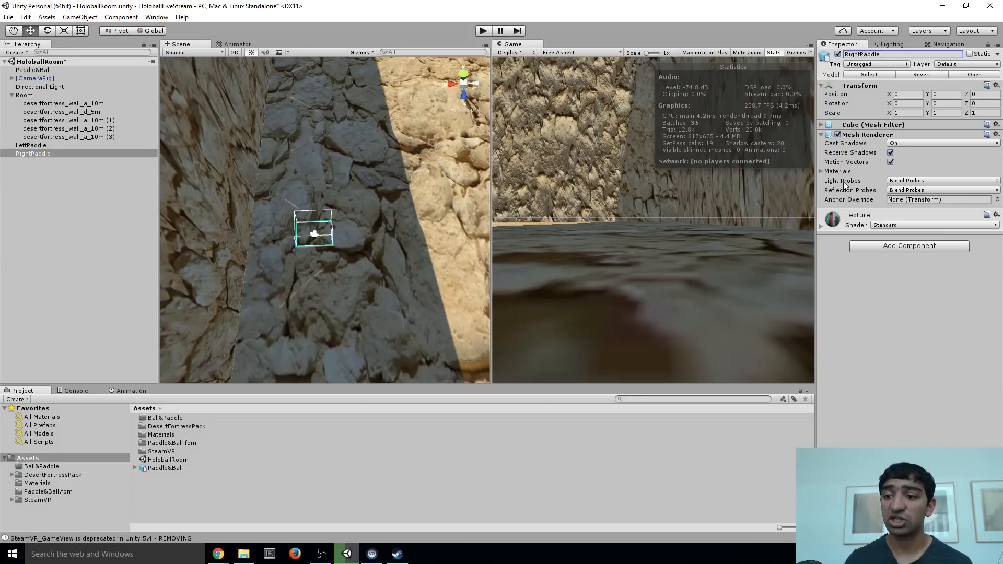
Add a Mesh Collider component to RightPaddle
click(823, 125)
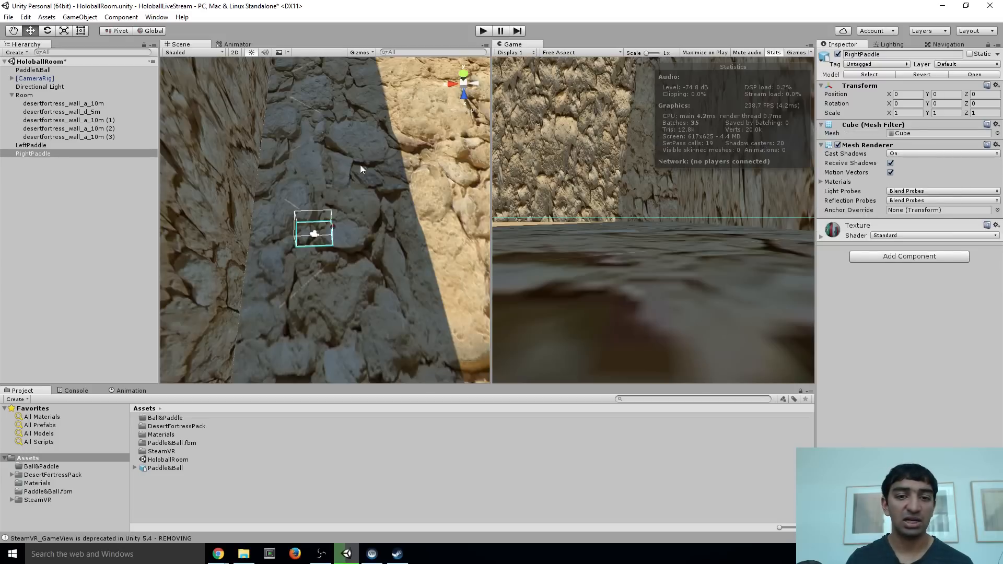
click(895, 259)
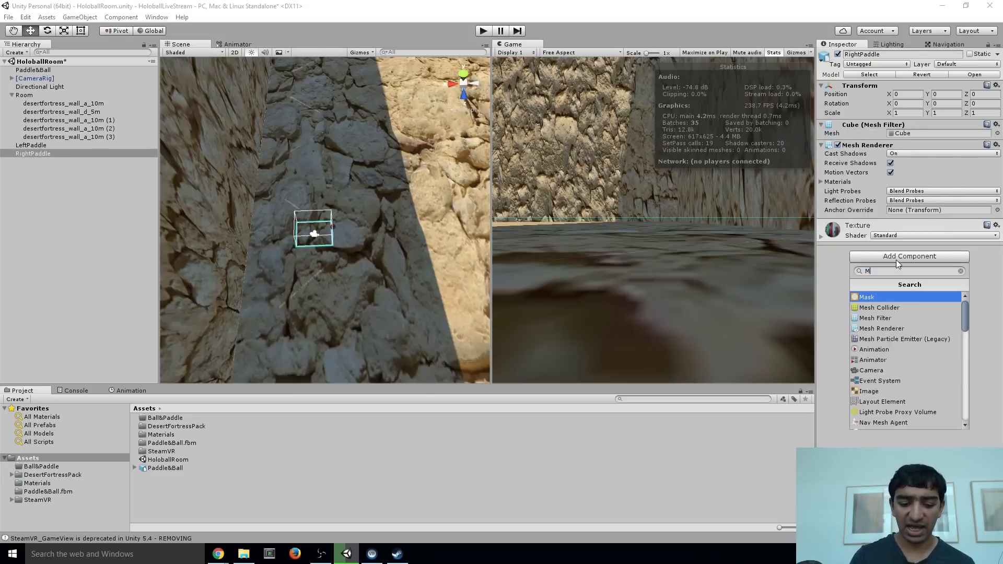
text(mesh)
key(Return)
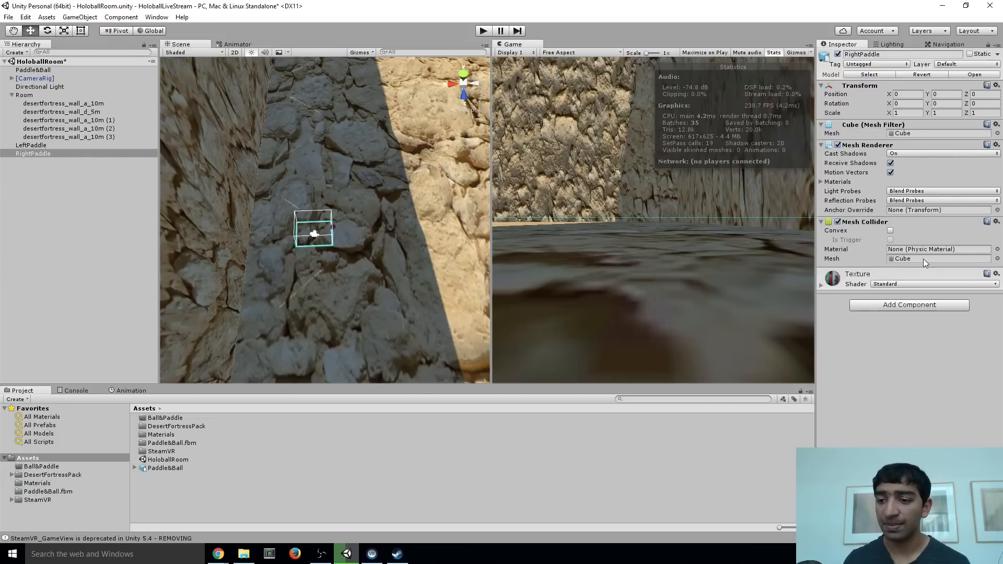
Collapse Room in the scene hierarchy and expand [CameraRig] with its left and right controllers
key(w)
right_drag(307, 256, 333, 204)
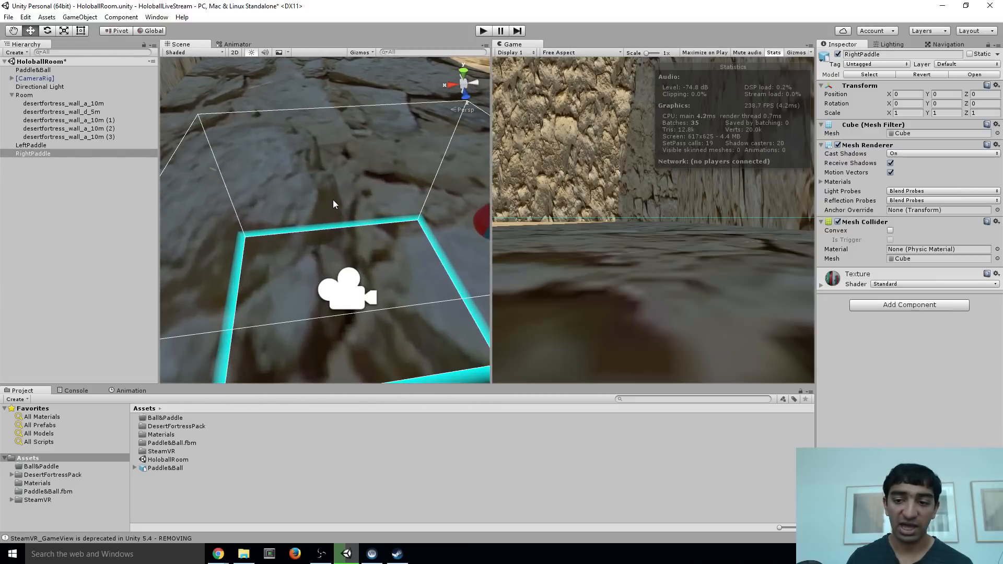
click(16, 96)
click(13, 103)
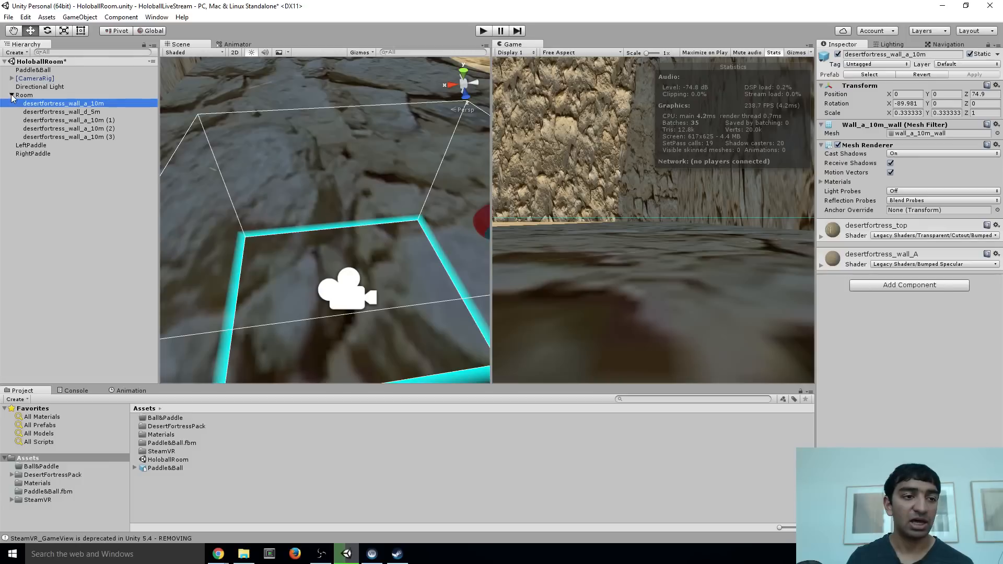
click(11, 95)
click(12, 79)
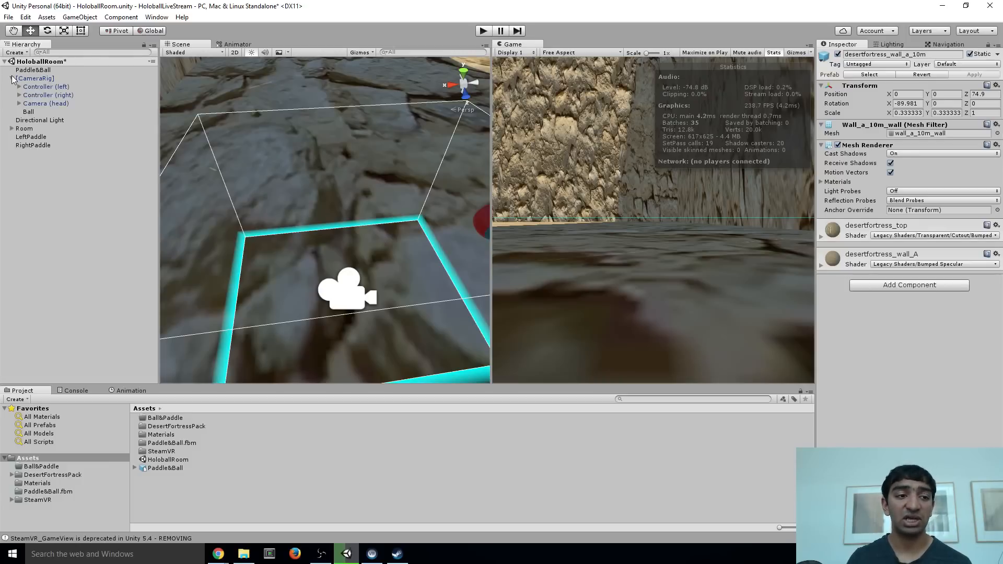
click(19, 86)
click(18, 103)
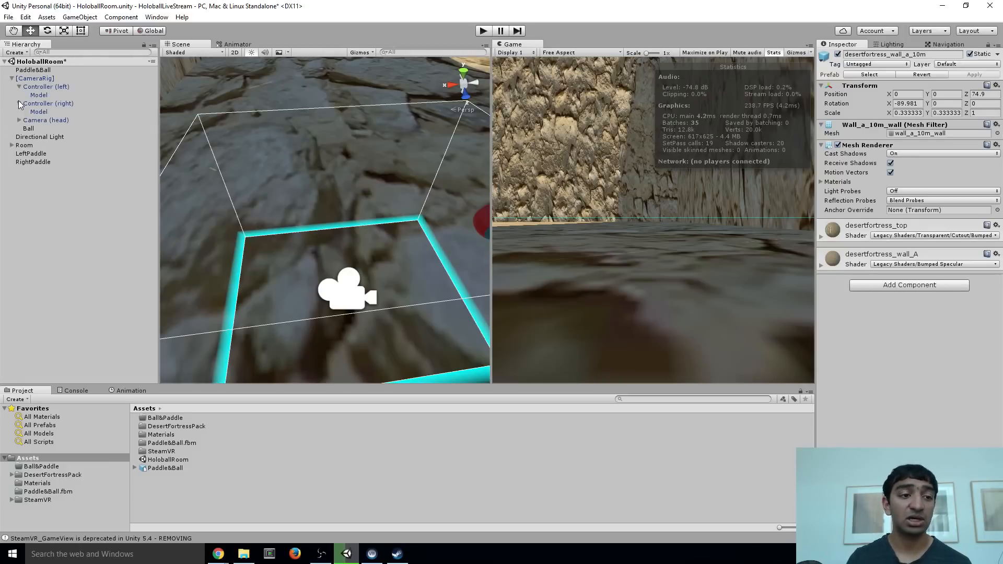
Parent LeftPaddle under Controller (left) and RightPaddle under Controller (right) inside [CameraRig]
click(36, 154)
key(shift+Down)
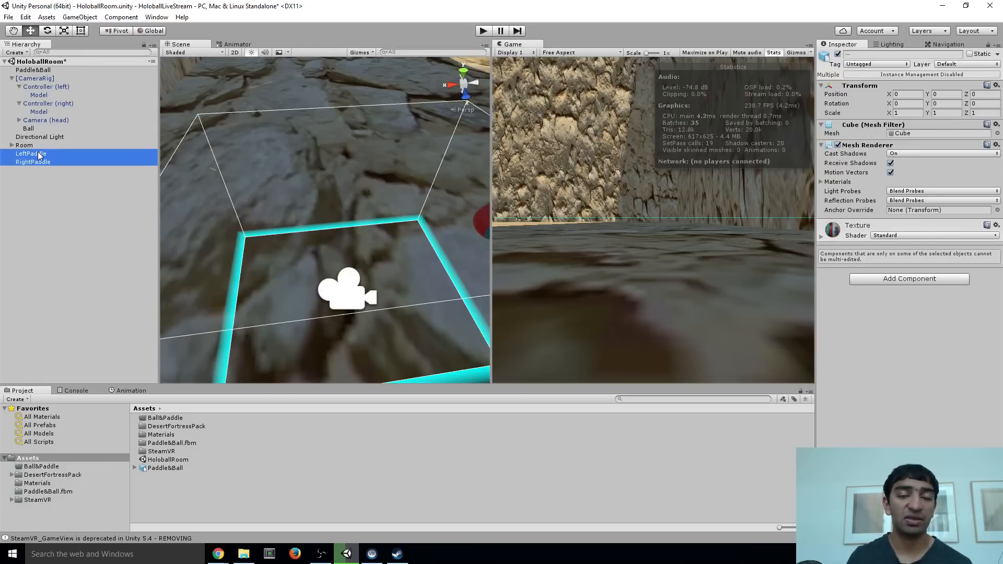
click(39, 155)
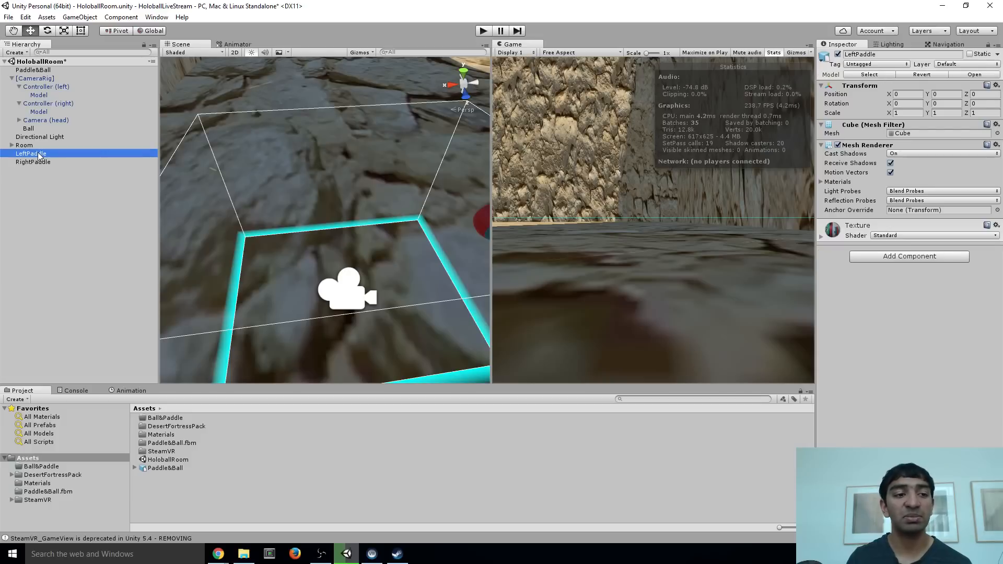
drag(38, 154, 47, 86)
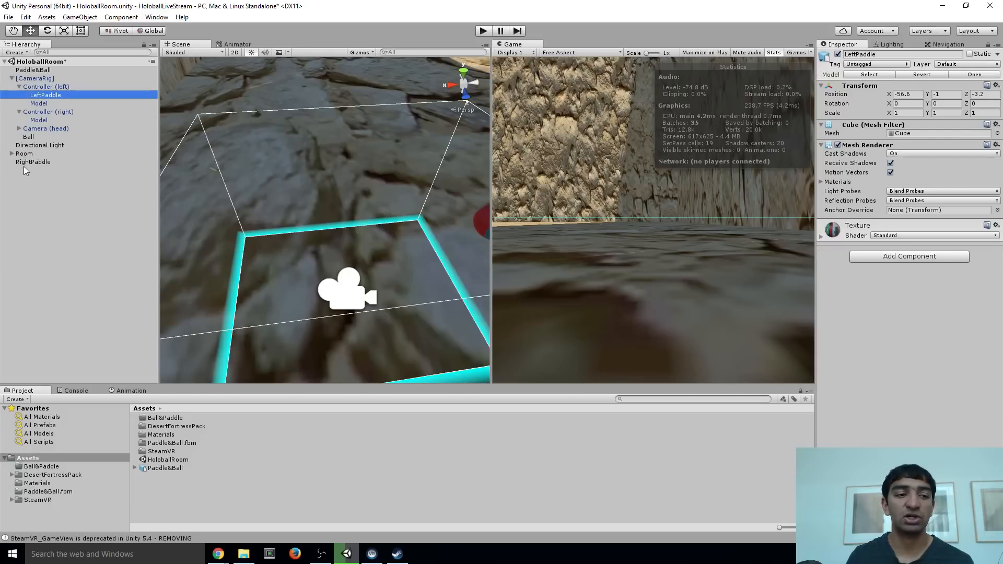
drag(27, 164, 27, 116)
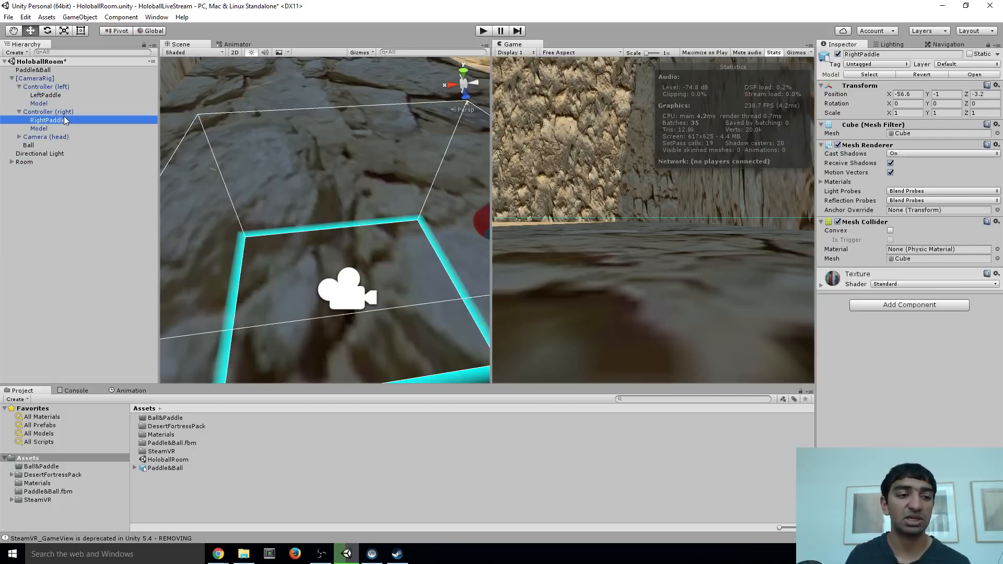
click(21, 111)
click(20, 120)
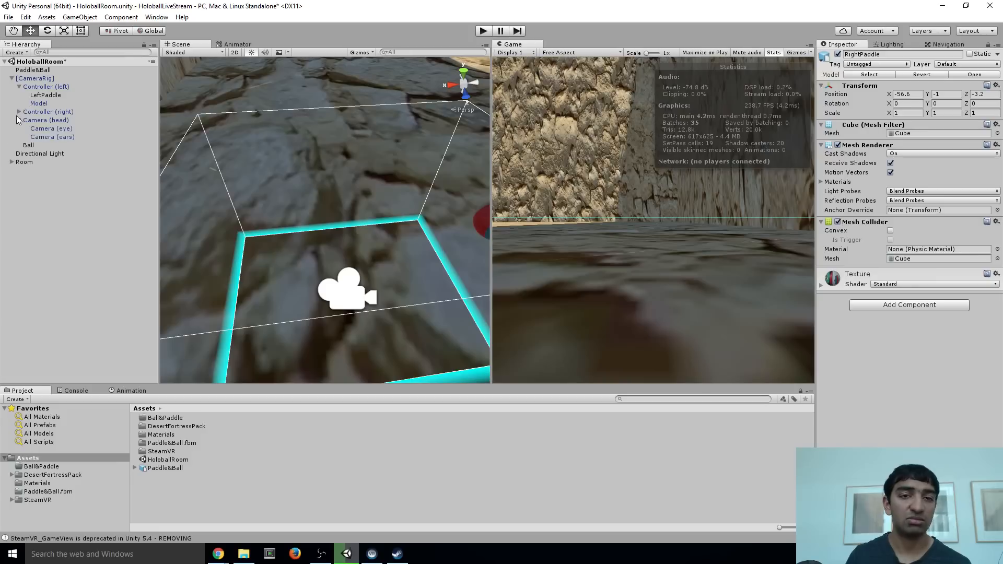
click(20, 120)
click(18, 111)
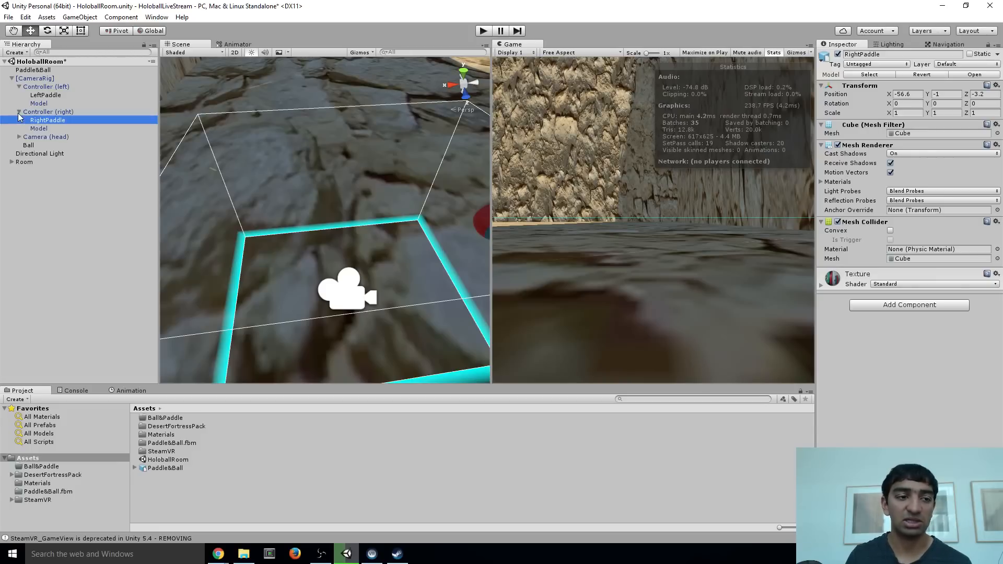
Reset the Transform components of RightPaddle and LeftPaddle so each sits at its controller's origin
right_drag(330, 138, 377, 163)
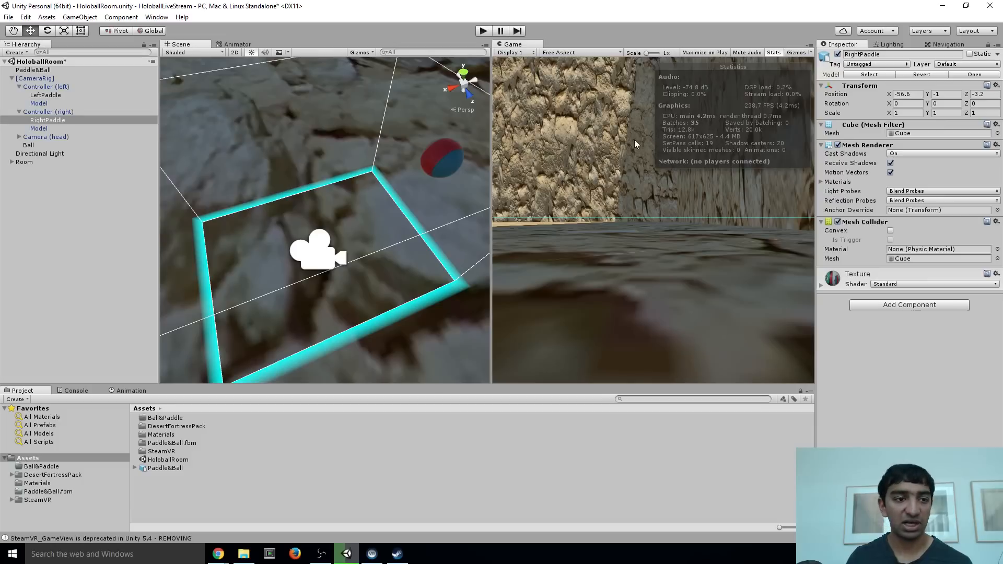
click(996, 86)
click(970, 96)
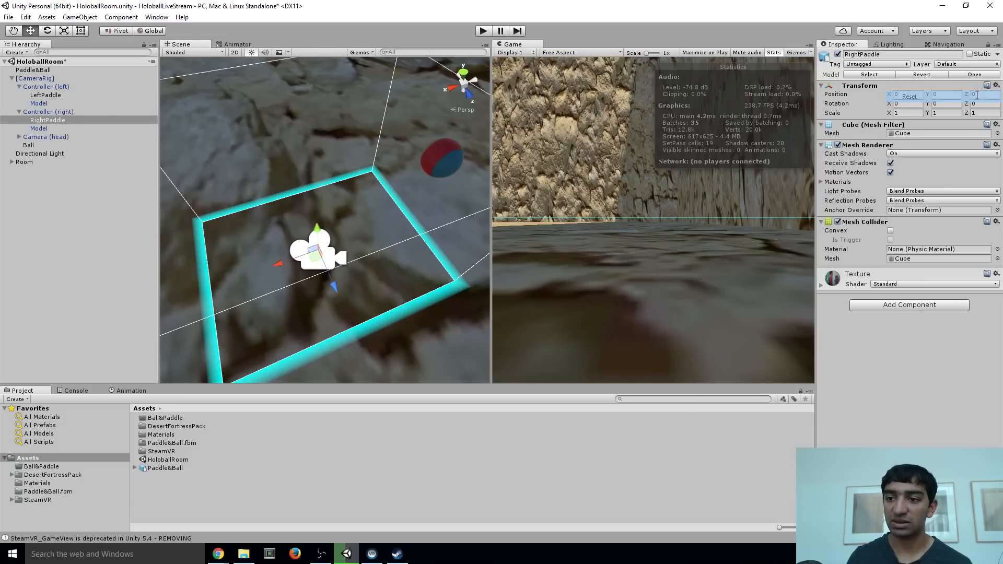
click(56, 96)
click(996, 86)
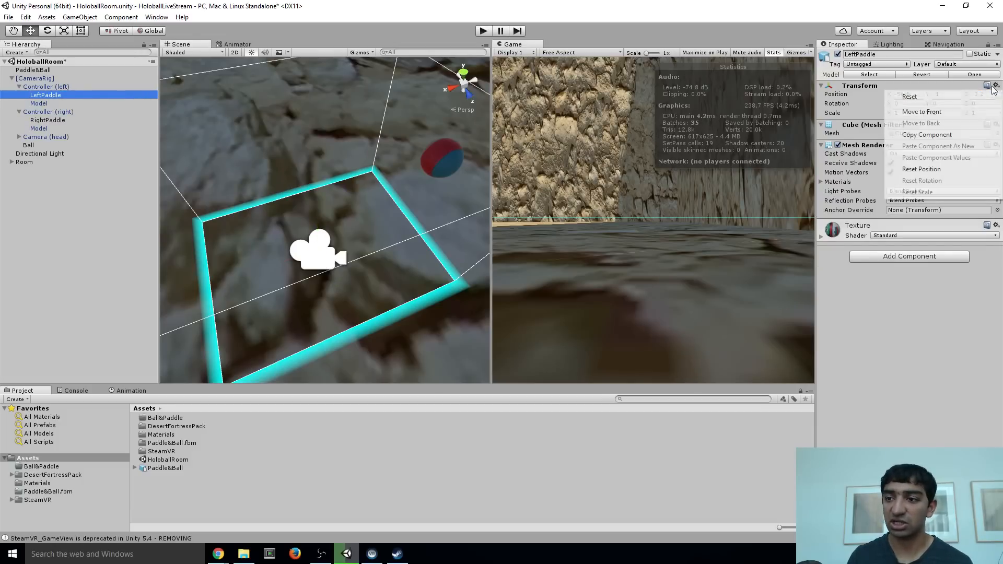
click(967, 96)
Test the scene twice in Play mode, stopping it after each run
right_drag(283, 150, 456, 50)
click(484, 32)
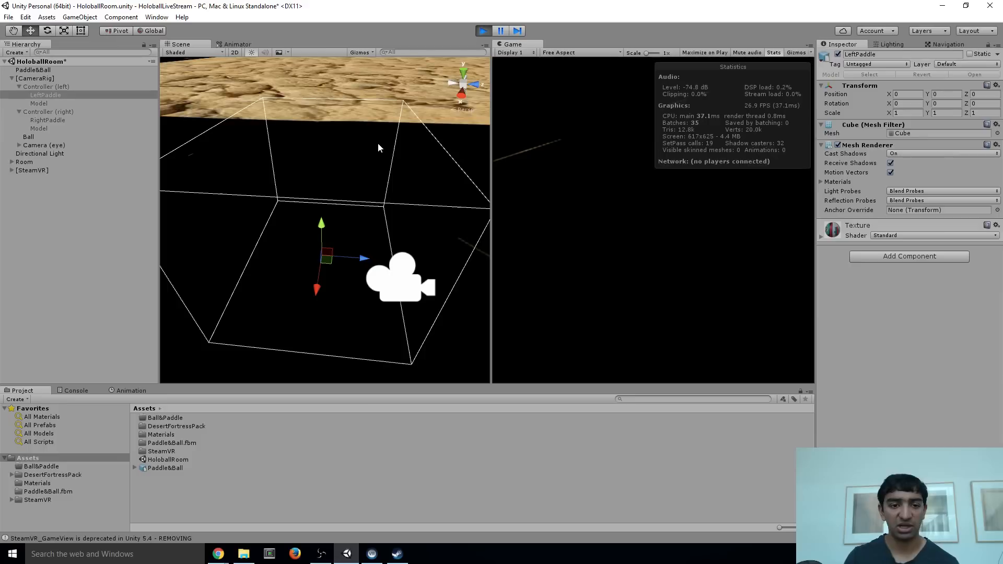
click(484, 31)
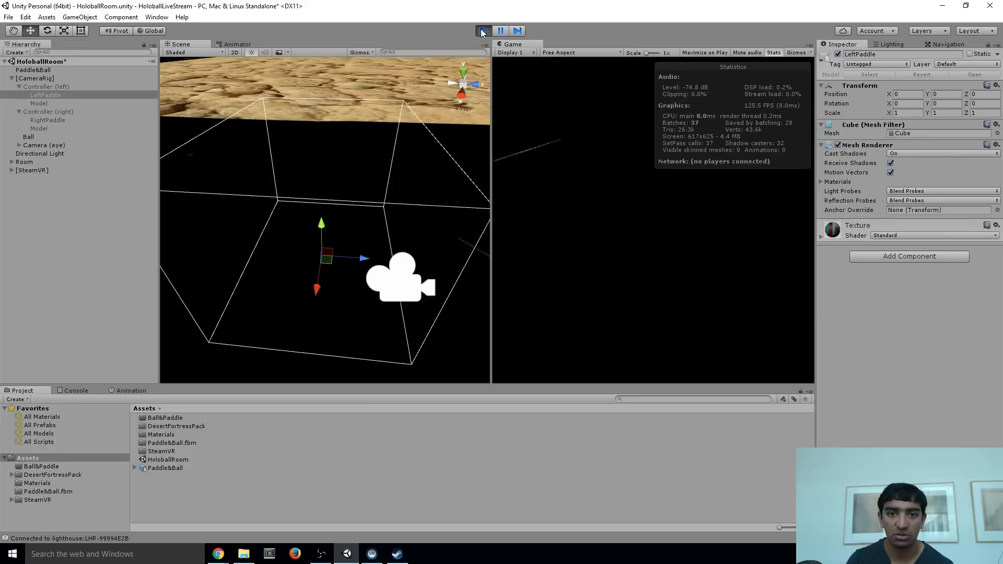
right_drag(361, 129, 368, 89)
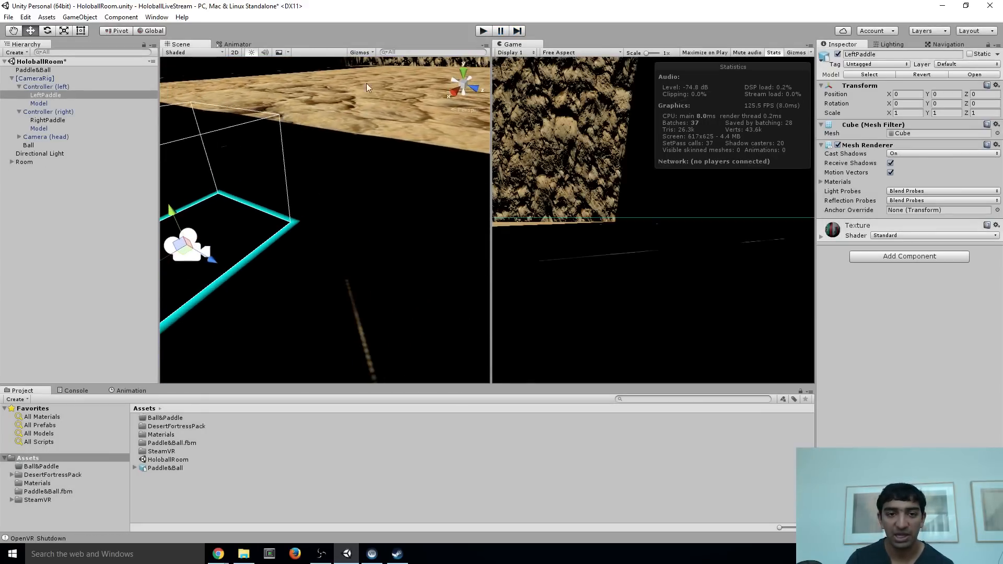
click(483, 31)
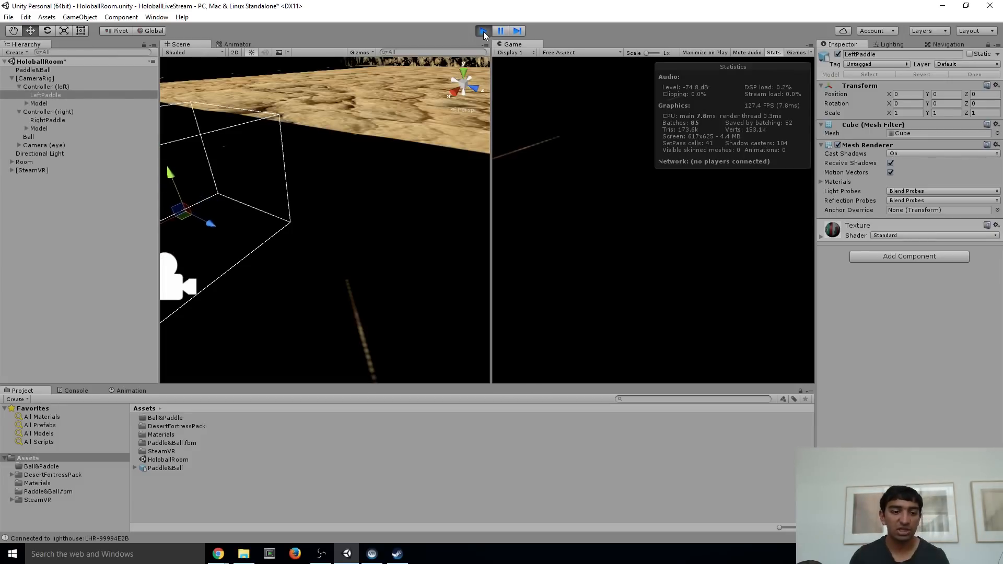
click(484, 31)
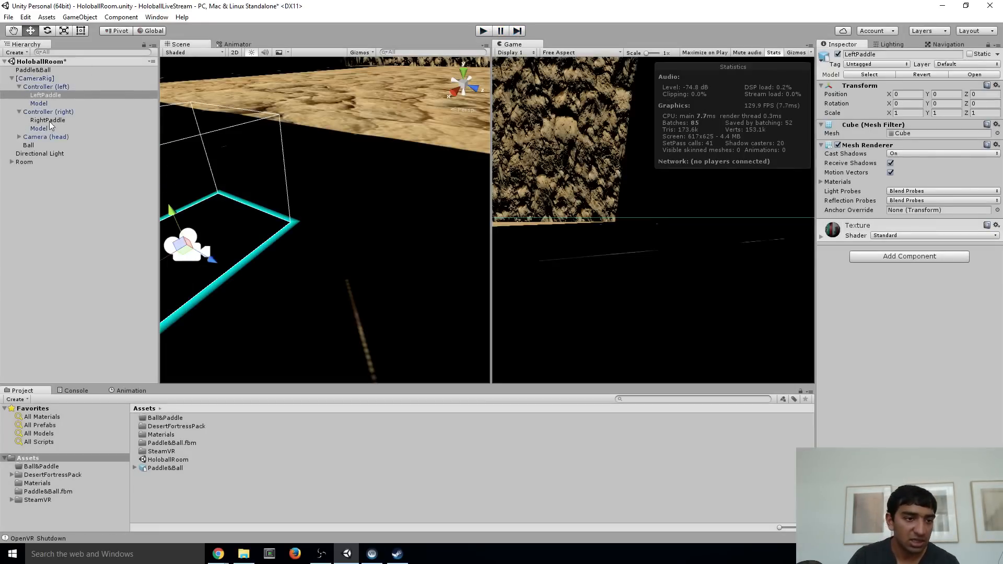
Try Realtime baking on the Directional Light and return the setting to Mixed
click(42, 154)
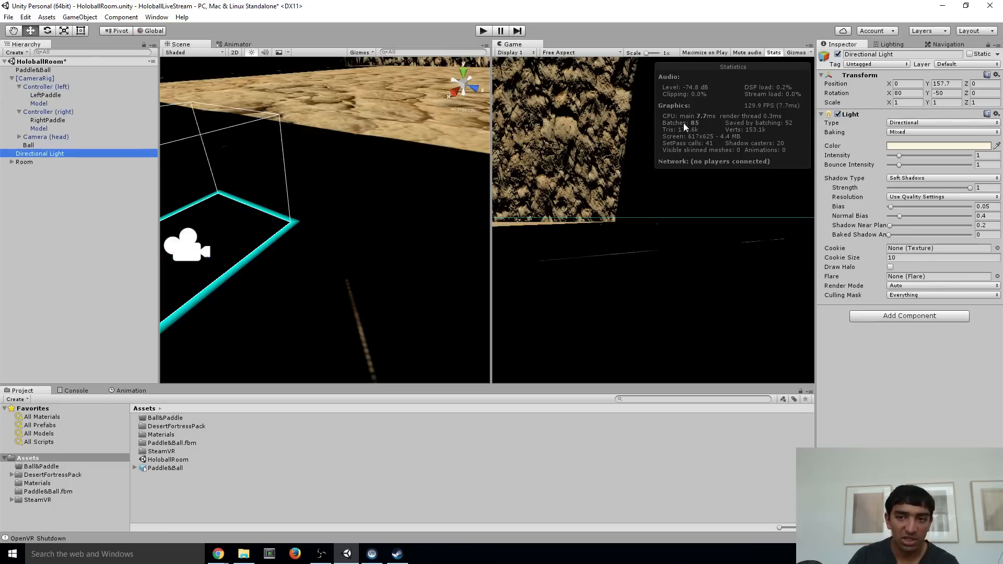
click(933, 132)
click(915, 149)
key(s)
right_drag(334, 160, 364, 177)
click(920, 132)
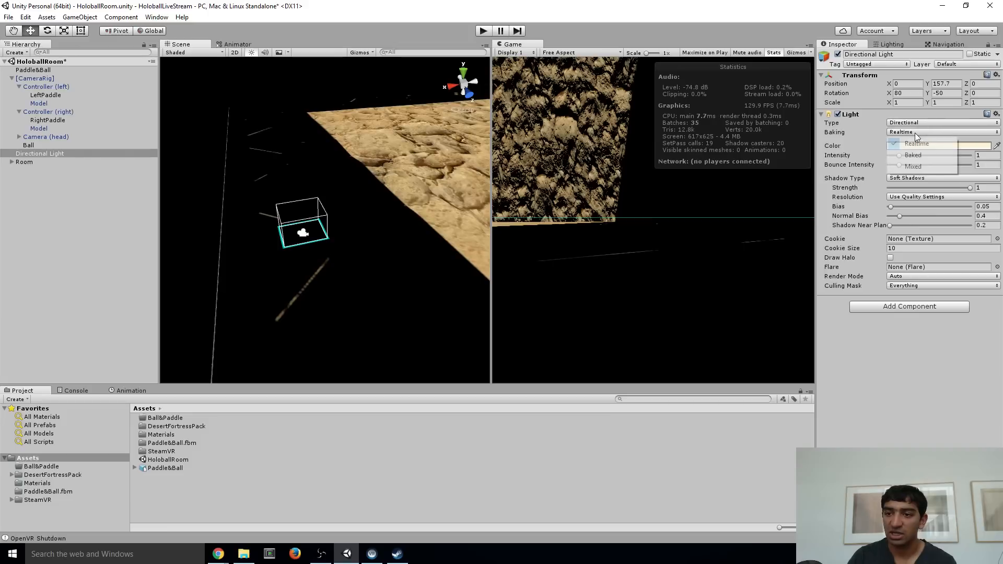
click(911, 167)
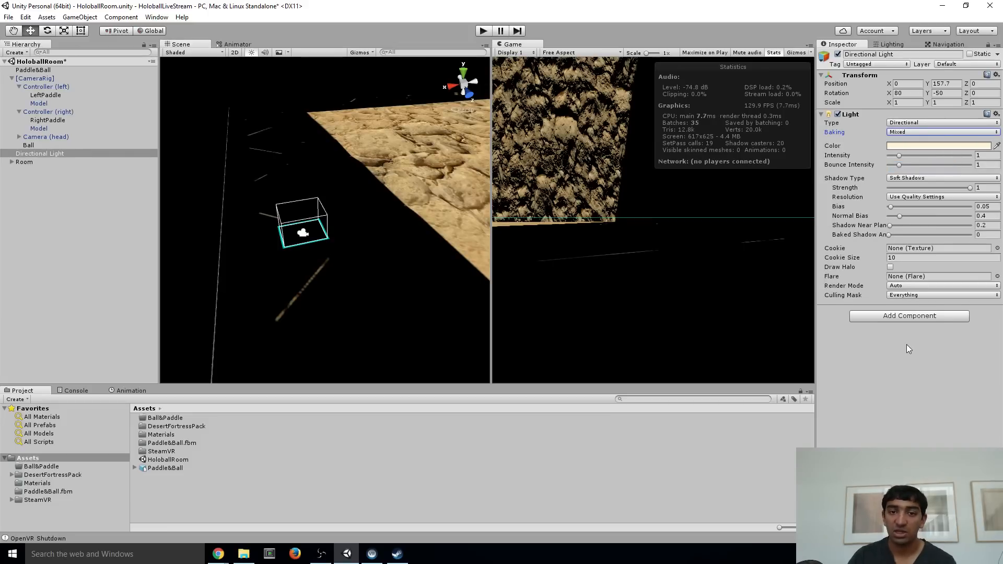
Set the scene's Baked GI resolution to 20 texels per unit in the lighting settings
click(892, 44)
click(898, 225)
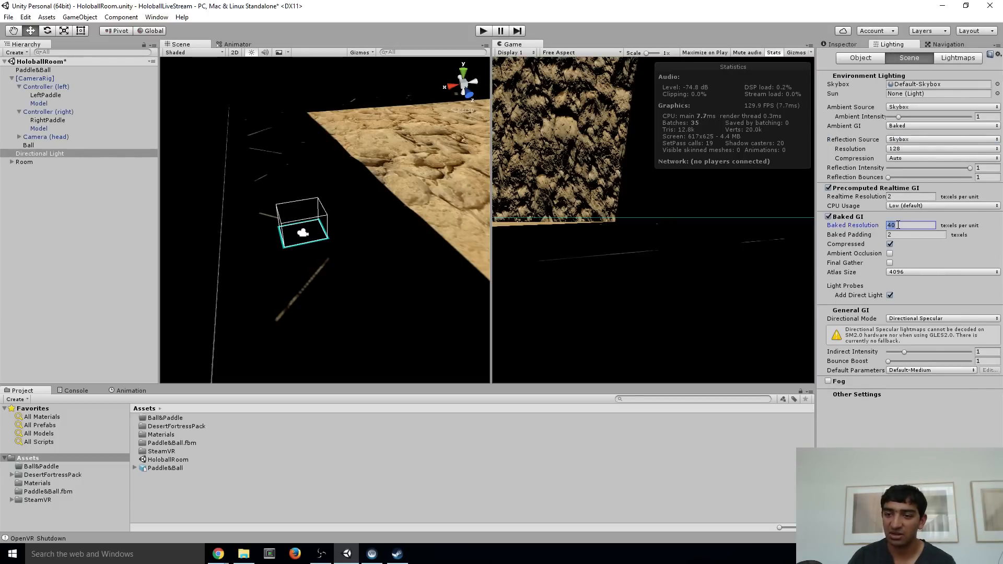
text(2)
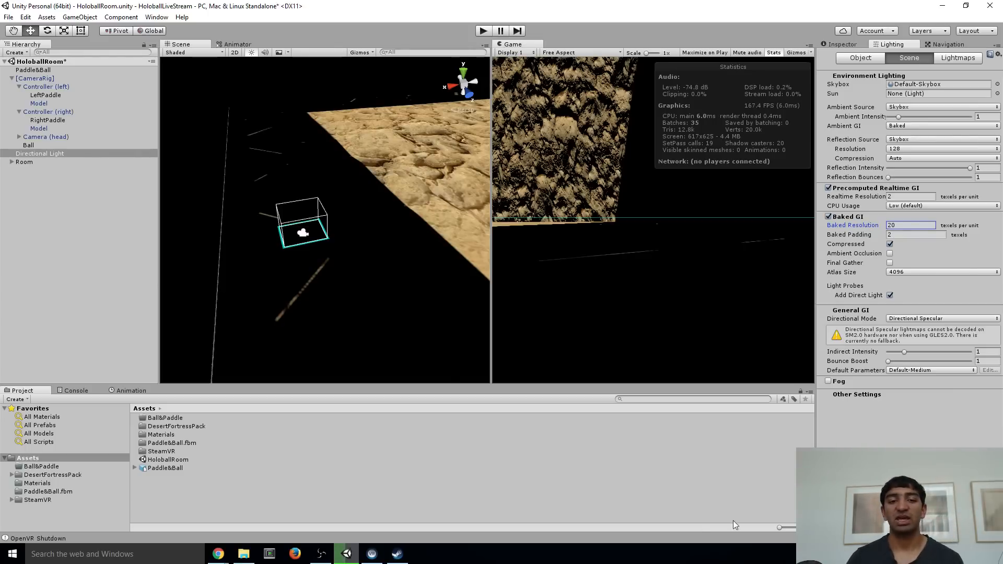
right_drag(326, 200, 378, 161)
key(w)
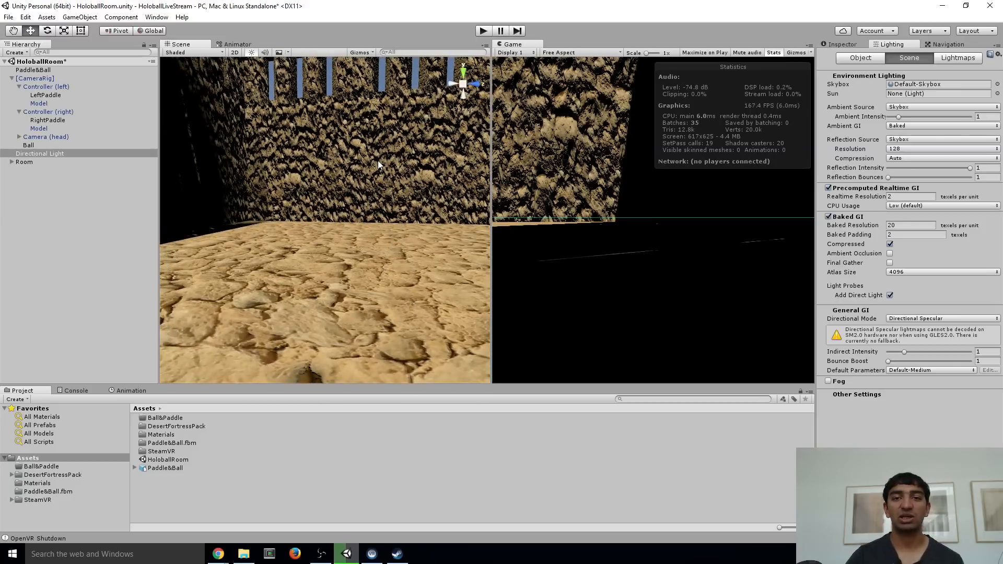
Delete the leftover Paddle&Ball object from the scene hierarchy
right_drag(378, 161, 412, 203)
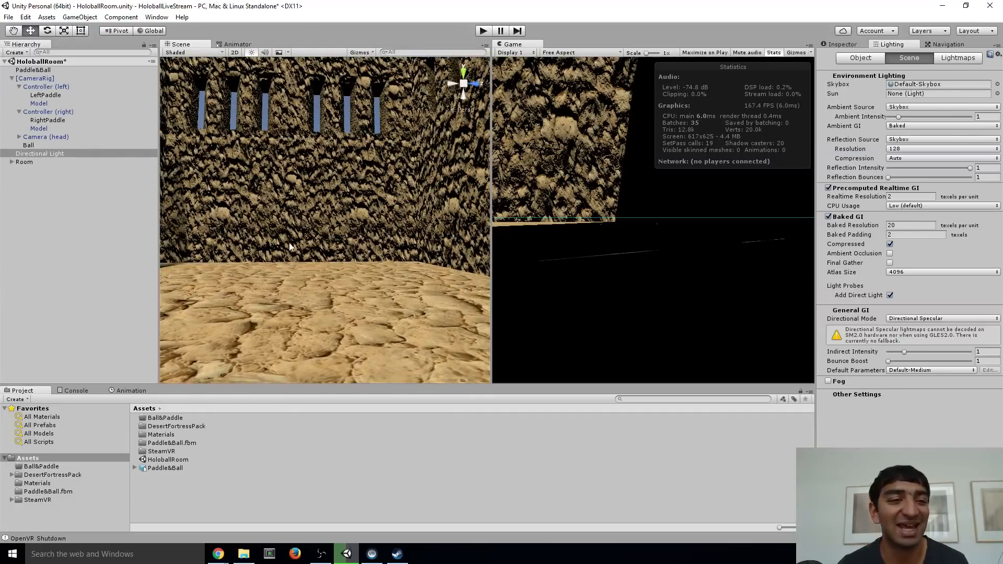
click(70, 120)
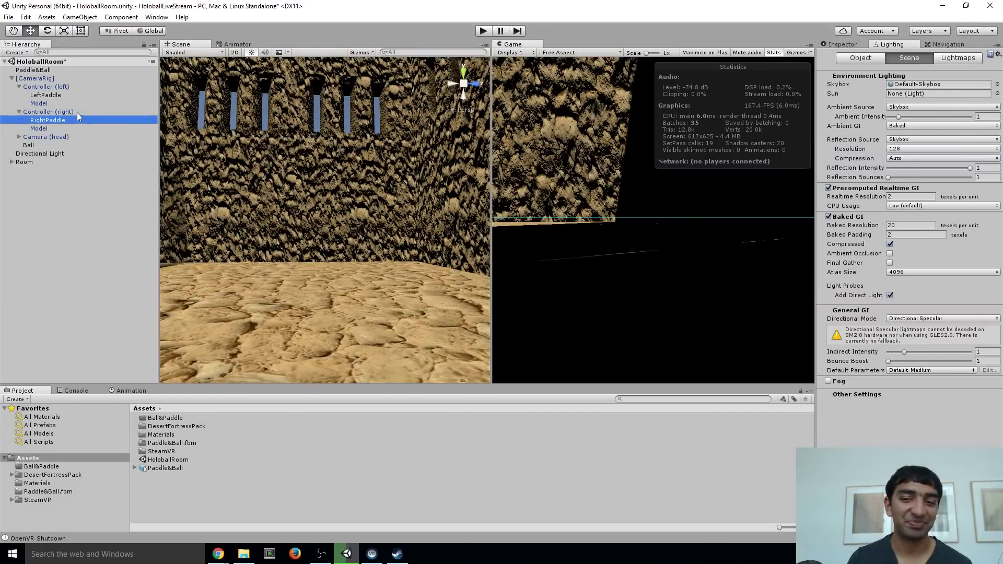
click(32, 71)
key(Delete)
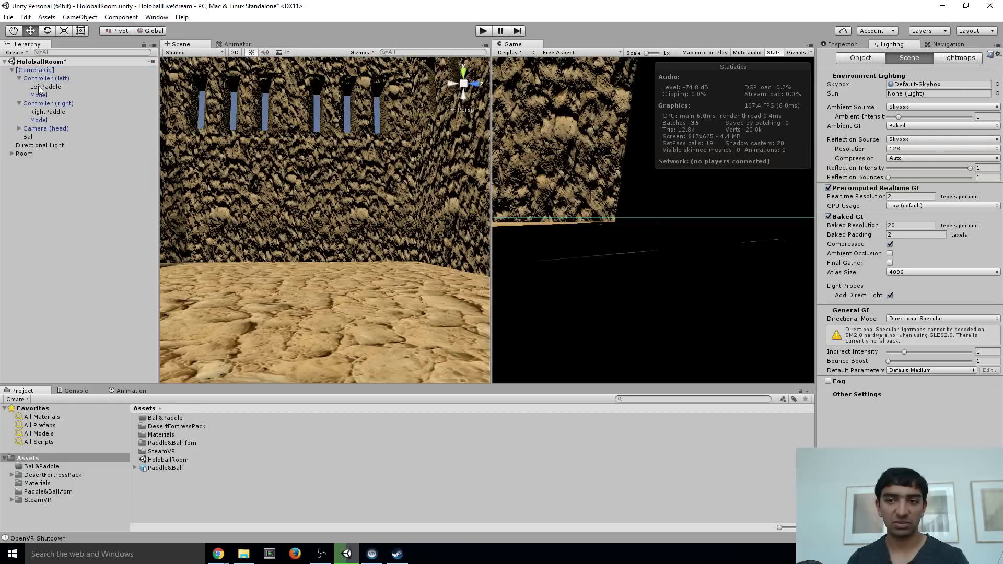
click(32, 145)
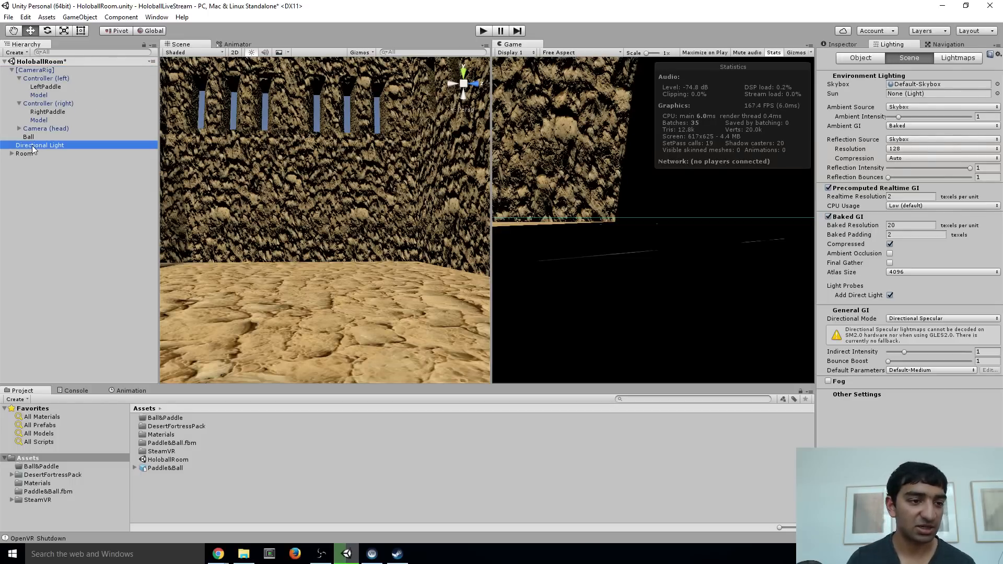
click(11, 154)
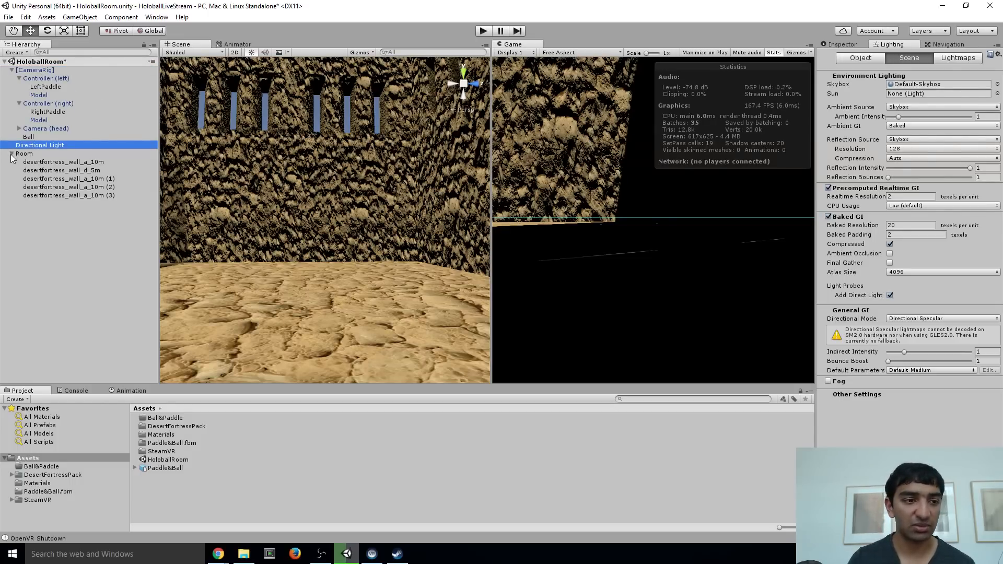
click(37, 157)
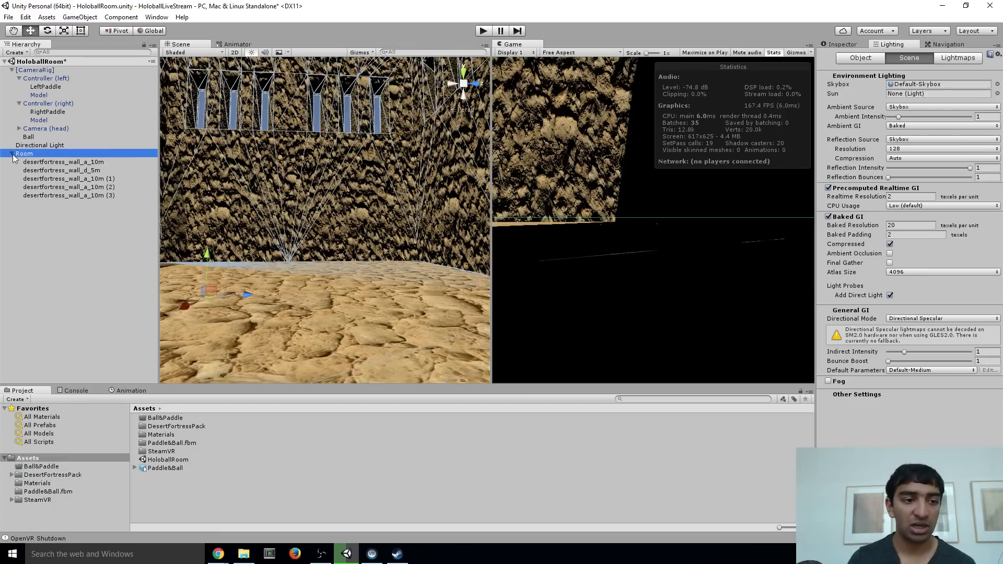
click(11, 154)
Add a Rigidbody component to the Ball object
click(38, 138)
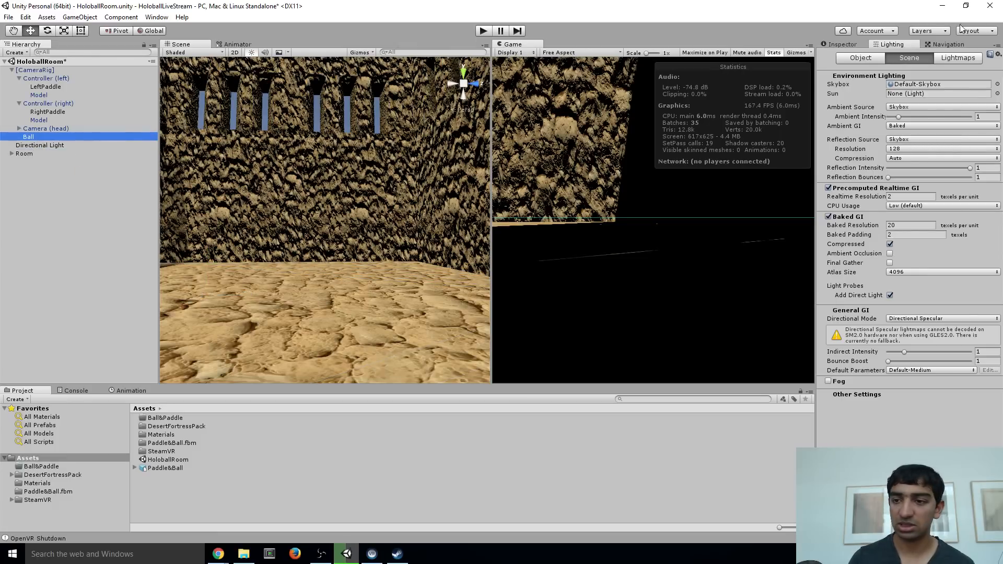
click(840, 44)
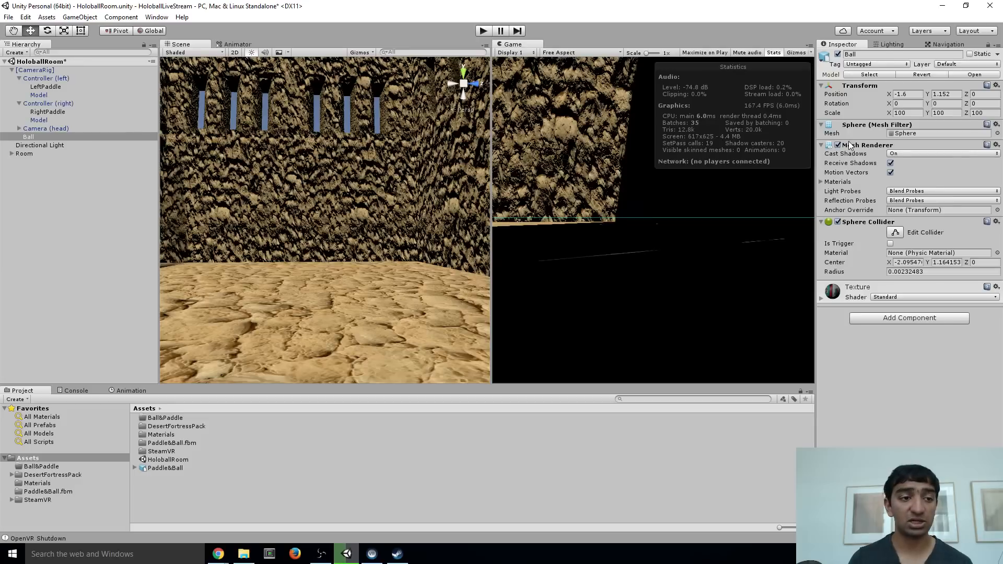
click(857, 319)
text(P)
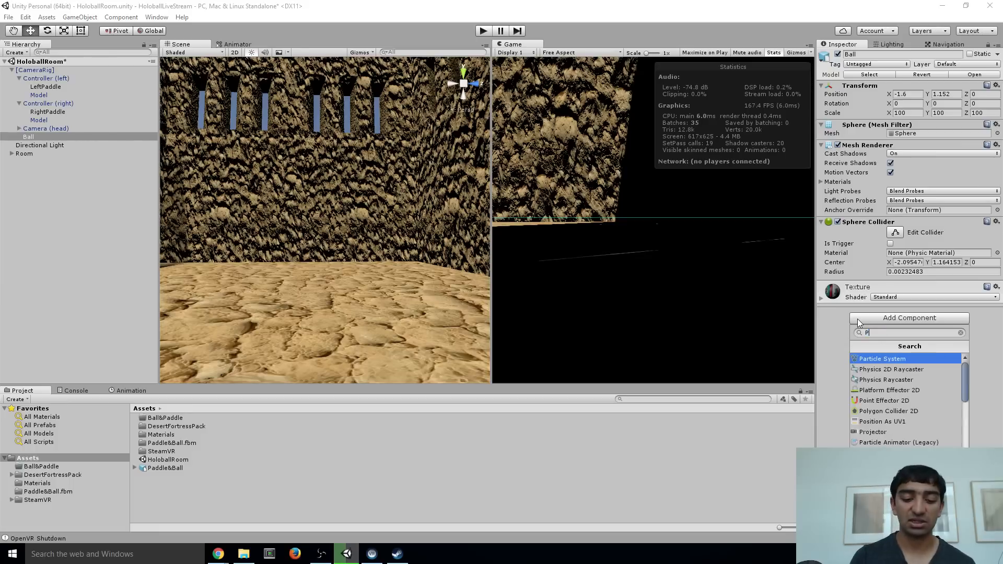
text(hys)
key(BackSpace)
key(BackSpace)
key(BackSpace)
key(BackSpace)
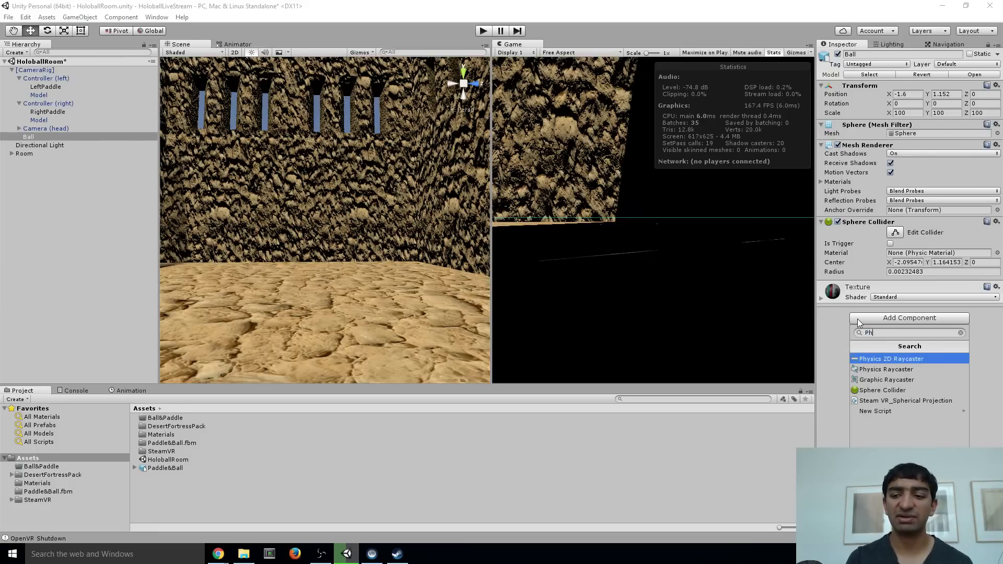
text(Phy)
key(BackSpace)
key(BackSpace)
key(BackSpace)
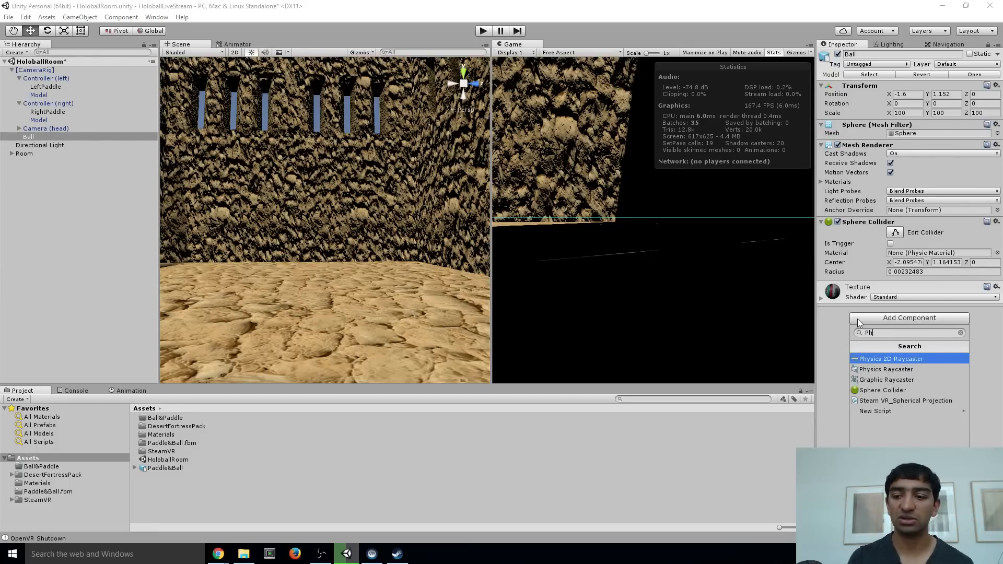
text(Rigi)
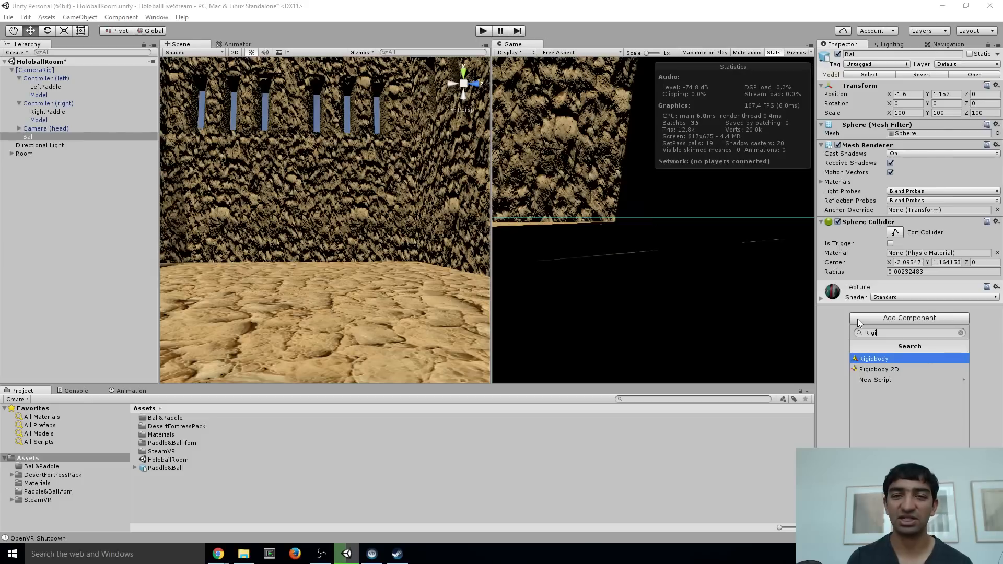
key(Return)
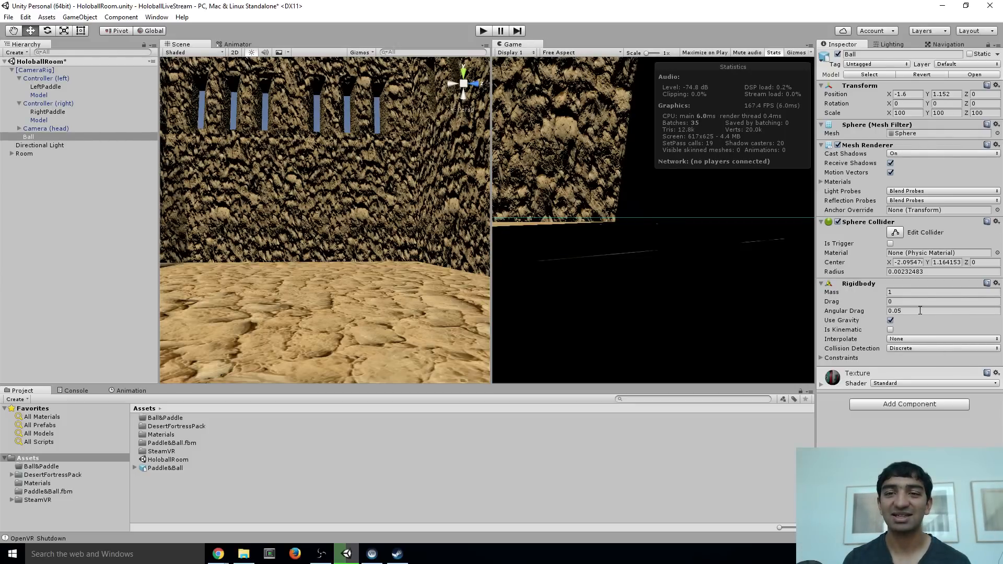
Examine the ball's placement in the camera rig's play area and its surroundings in the room
right_drag(390, 214, 217, 267)
right_drag(308, 209, 276, 193)
key(w)
key(s)
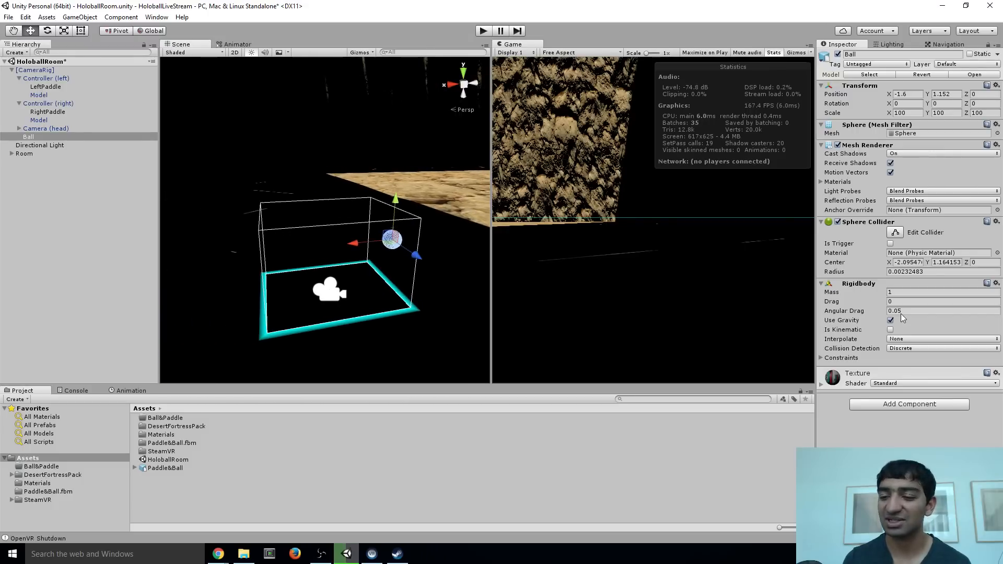
key(s)
mouse_move(346, 204)
right_down()
mouse_move(357, 215)
mouse_move(365, 201)
right_up()
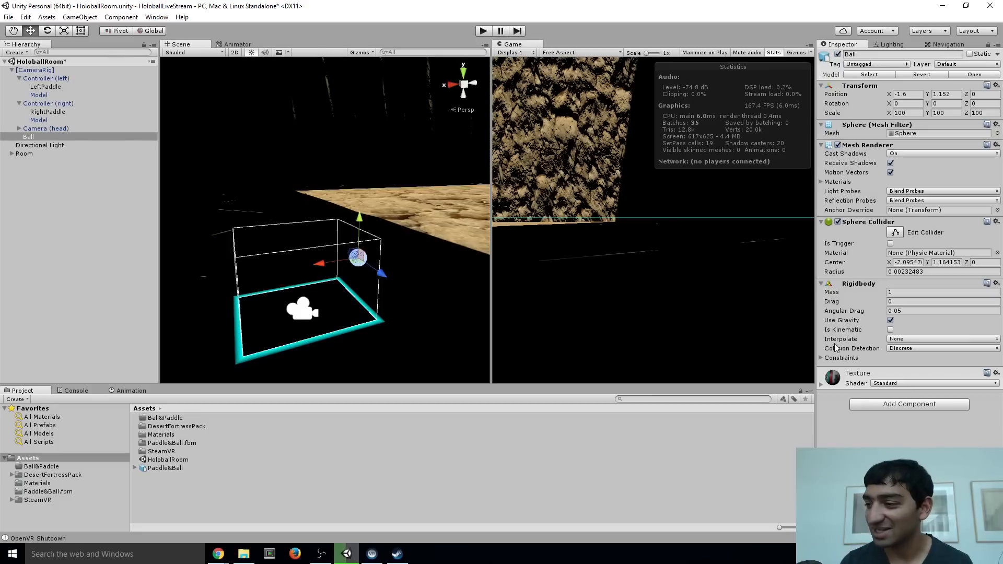
alt+drag(324, 238, 255, 239)
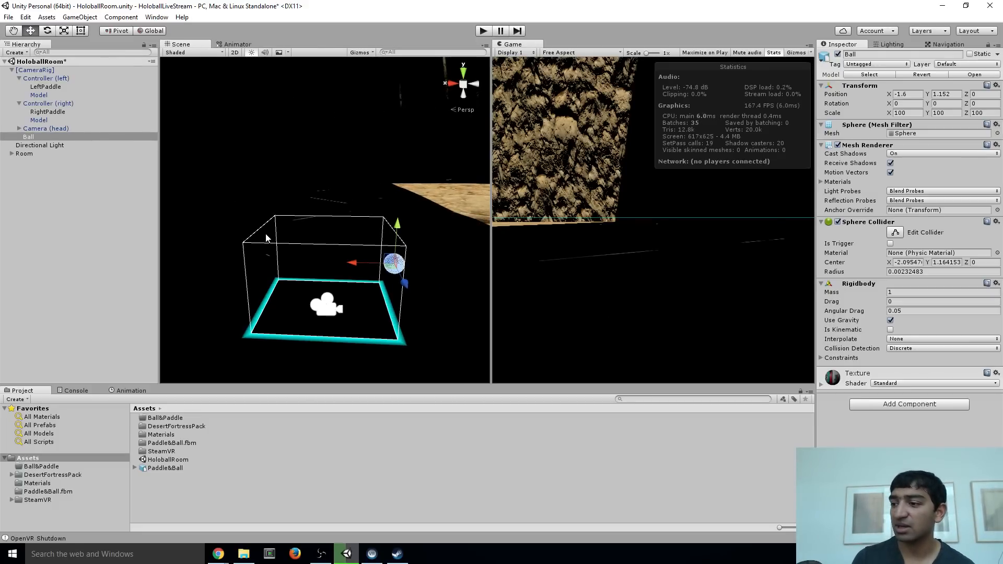
alt+drag(233, 203, 367, 195)
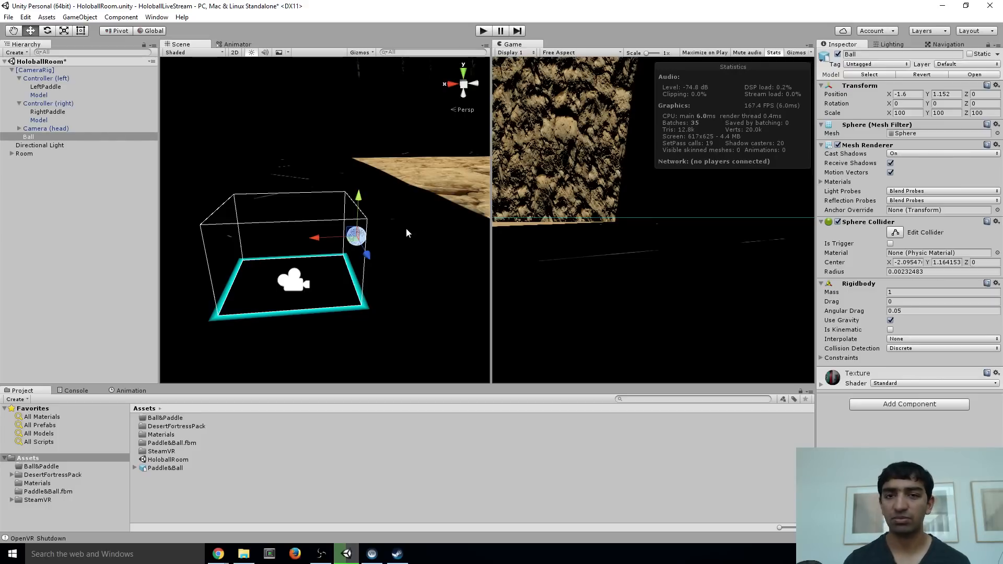
alt+drag(406, 227, 509, 197)
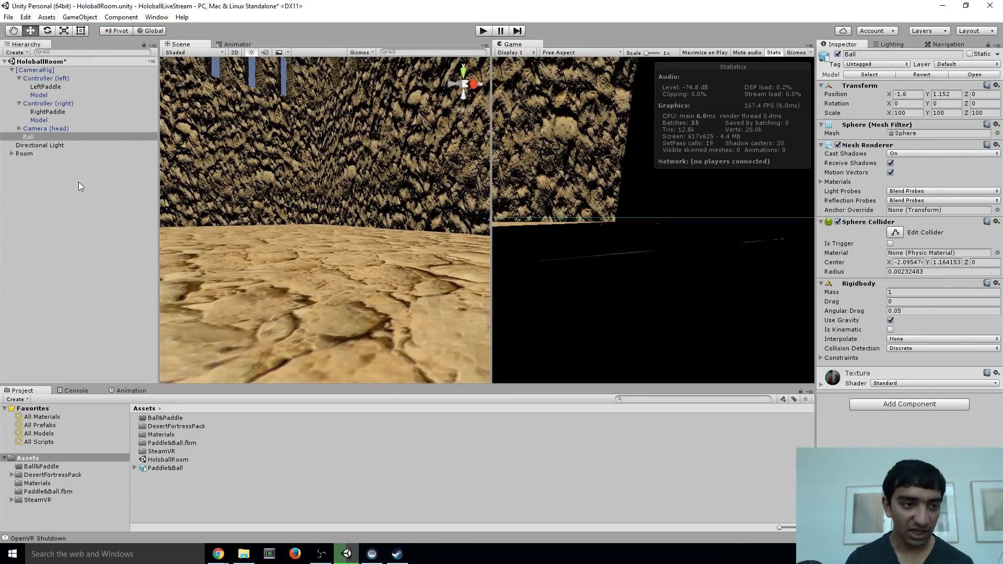
alt+drag(334, 228, 221, 249)
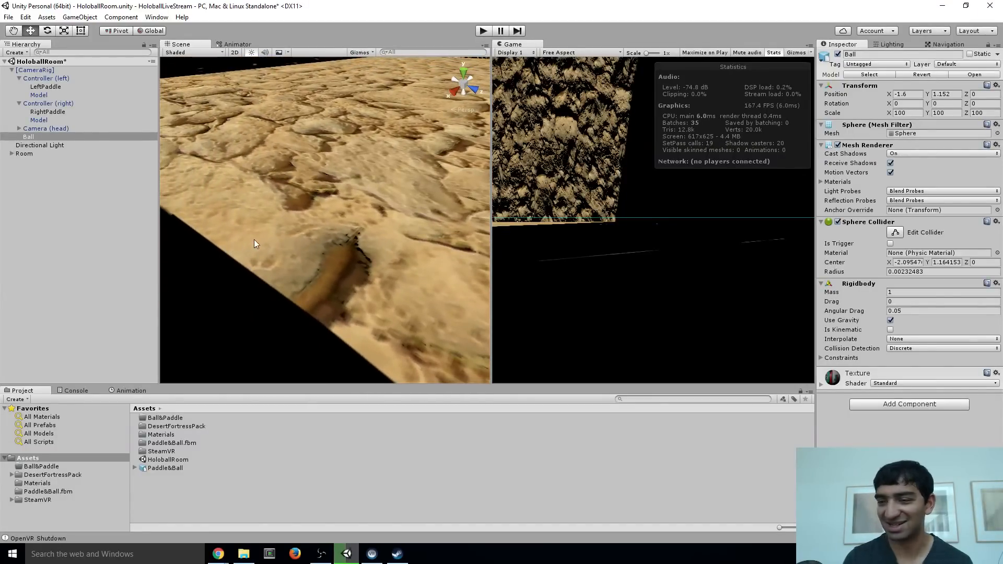
alt+drag(254, 239, 286, 168)
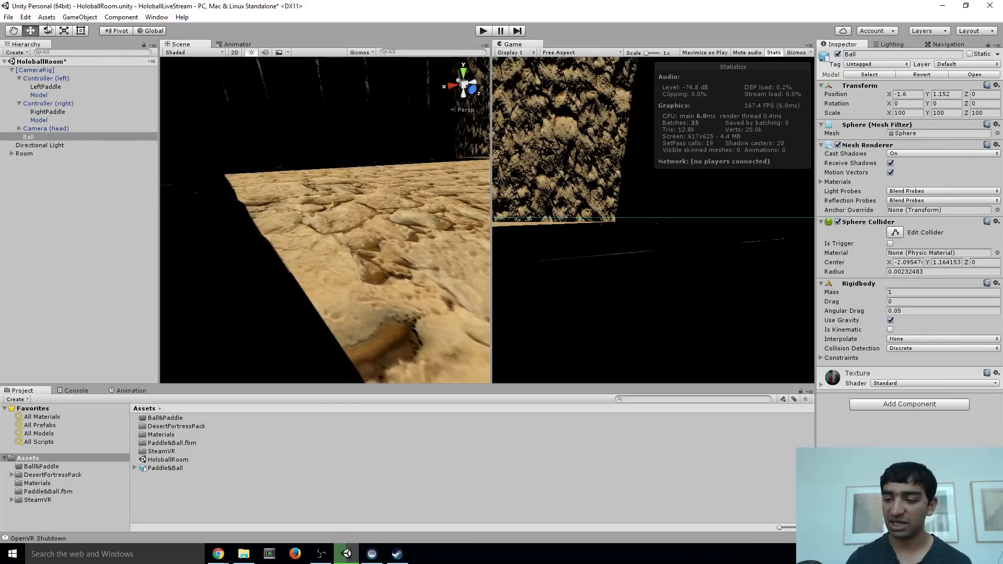
Turn off gravity on the Ball's Rigidbody and set its collision detection to Continuous Dynamic
click(891, 321)
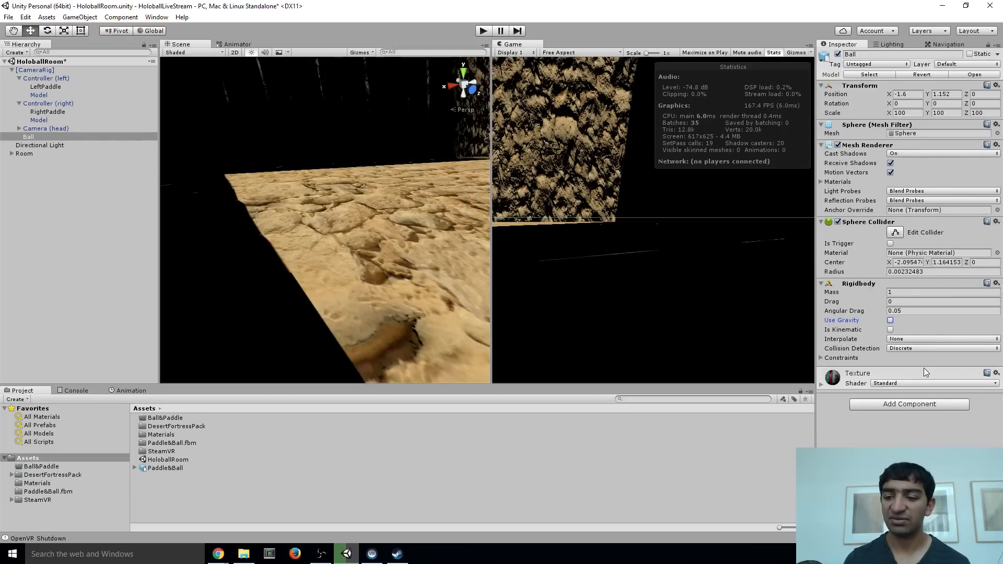
click(823, 357)
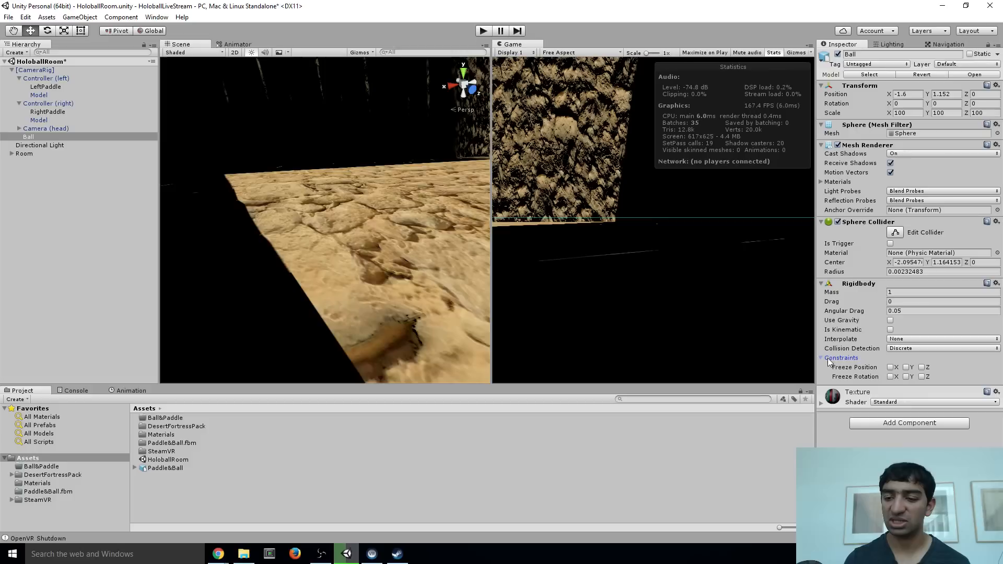
click(902, 349)
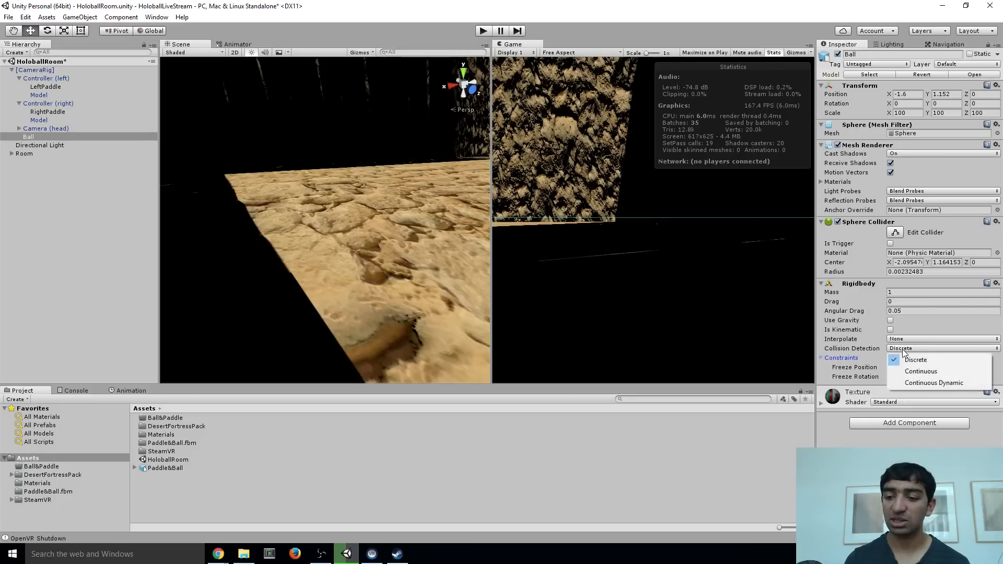
click(911, 380)
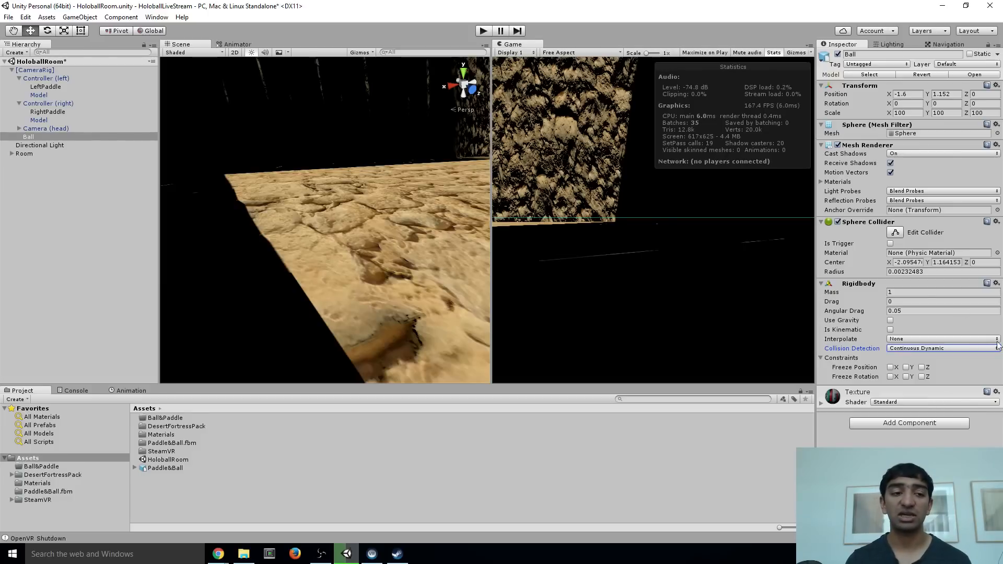
Review the components of LeftPaddle and RightPaddle together, and inspect RightPaddle on its own
mouse_move(391, 181)
right_down()
mouse_move(437, 176)
mouse_move(408, 171)
right_up()
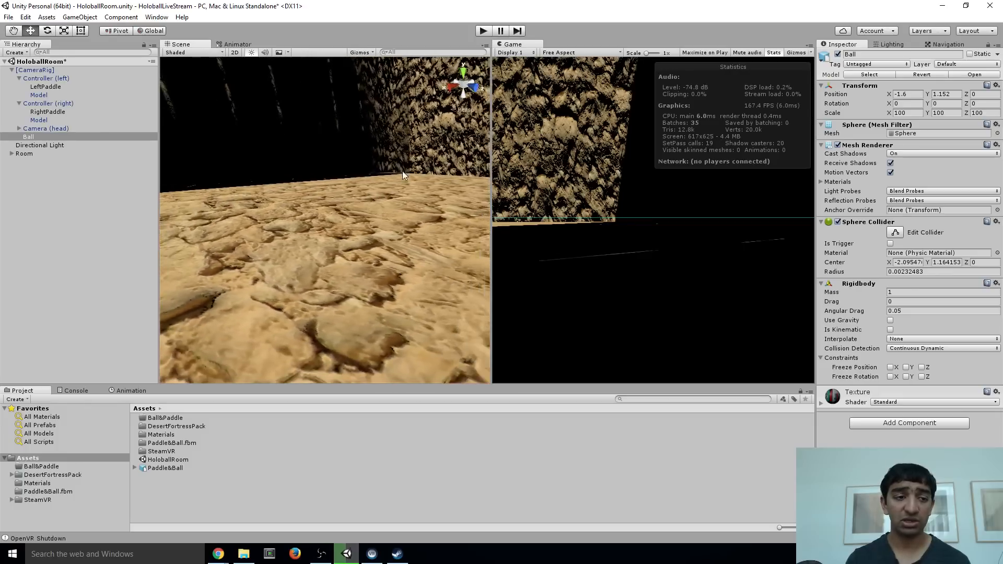
click(52, 112)
ctrl+click(50, 87)
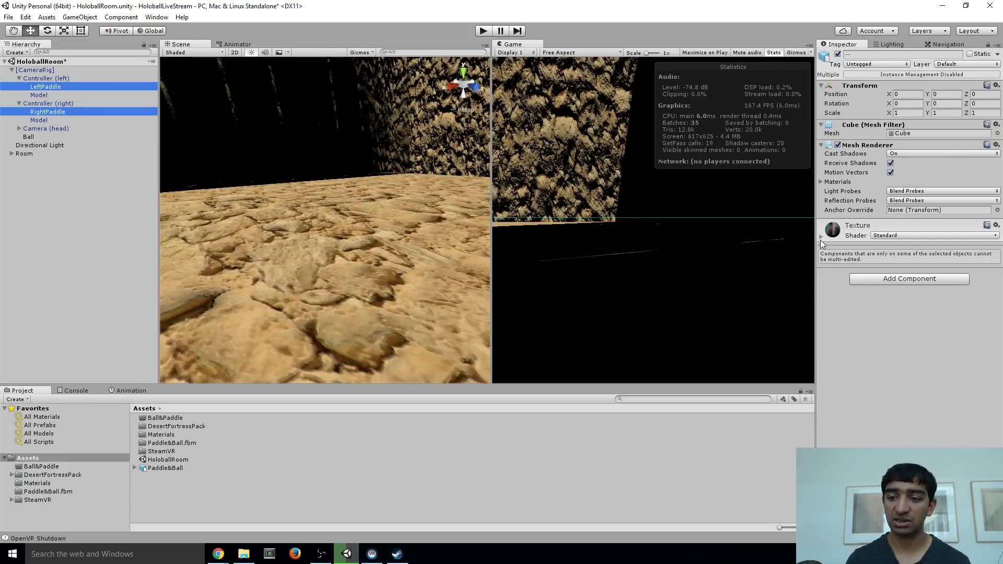
click(821, 238)
click(89, 206)
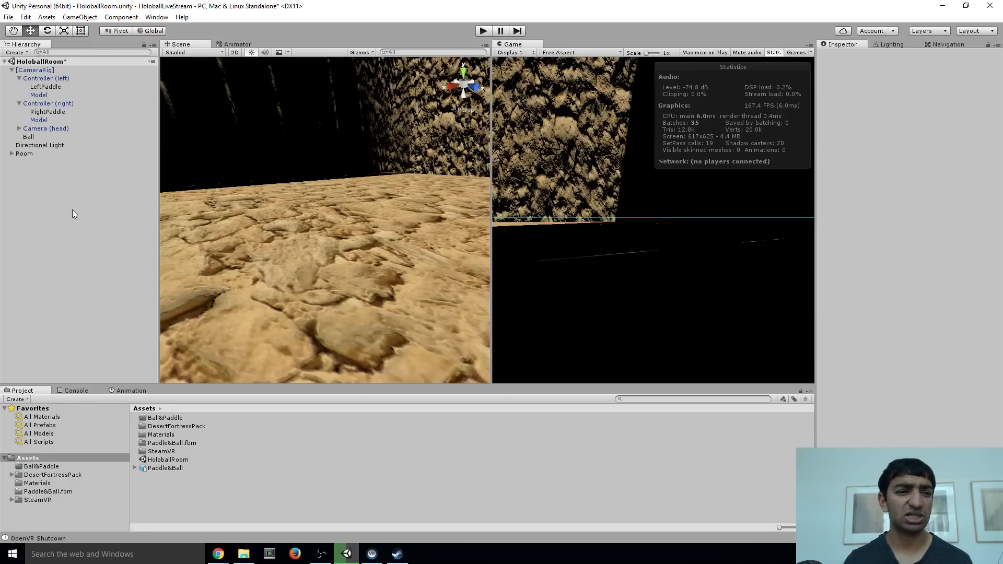
click(42, 113)
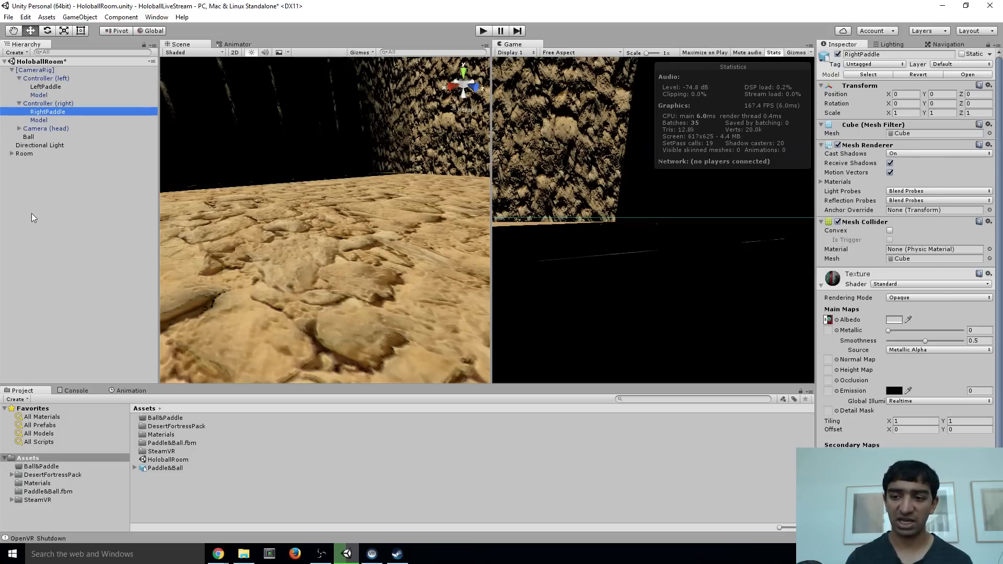
click(26, 195)
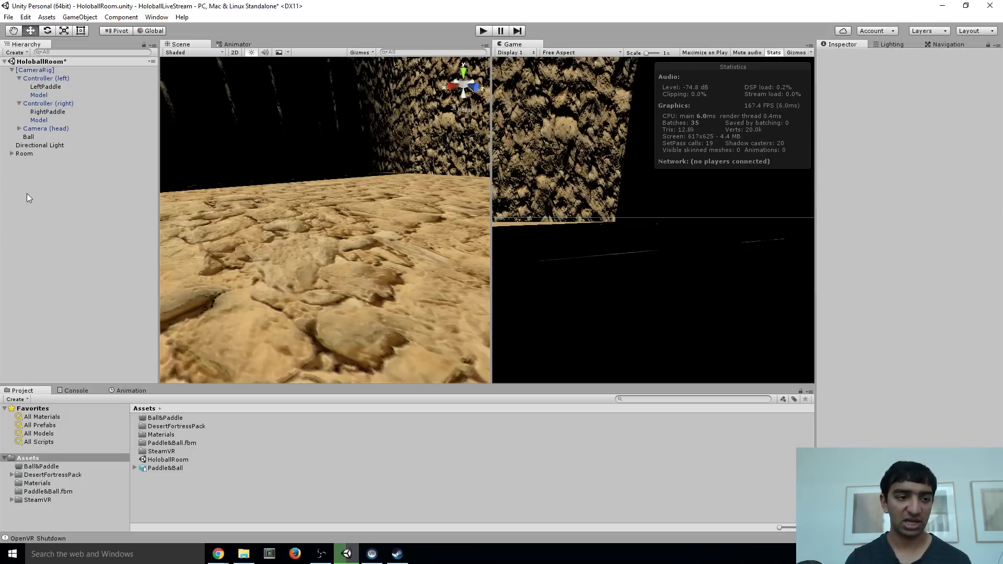
Create an empty game object, make it a child of Controller (right), and name it RightPaddle
click(79, 17)
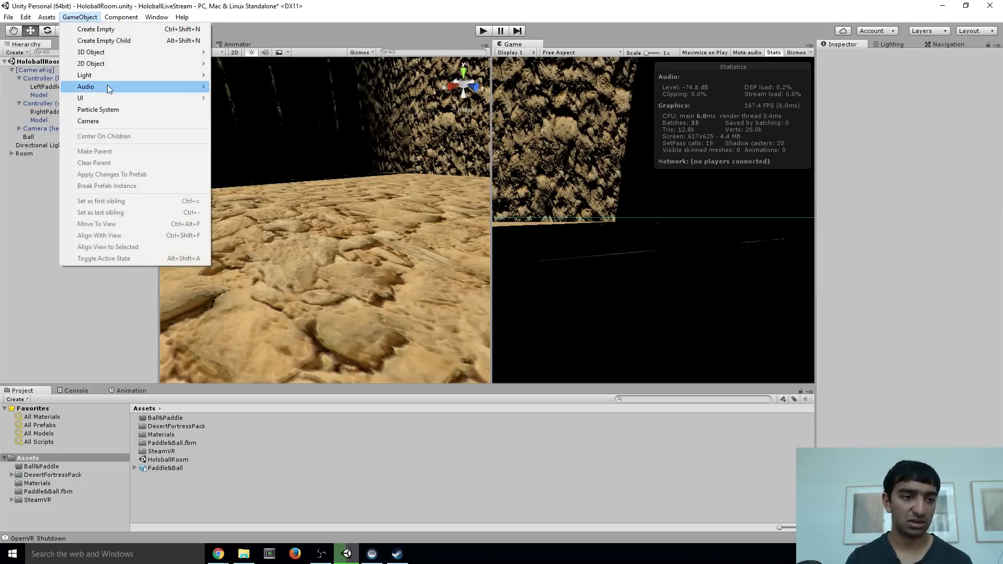
click(107, 39)
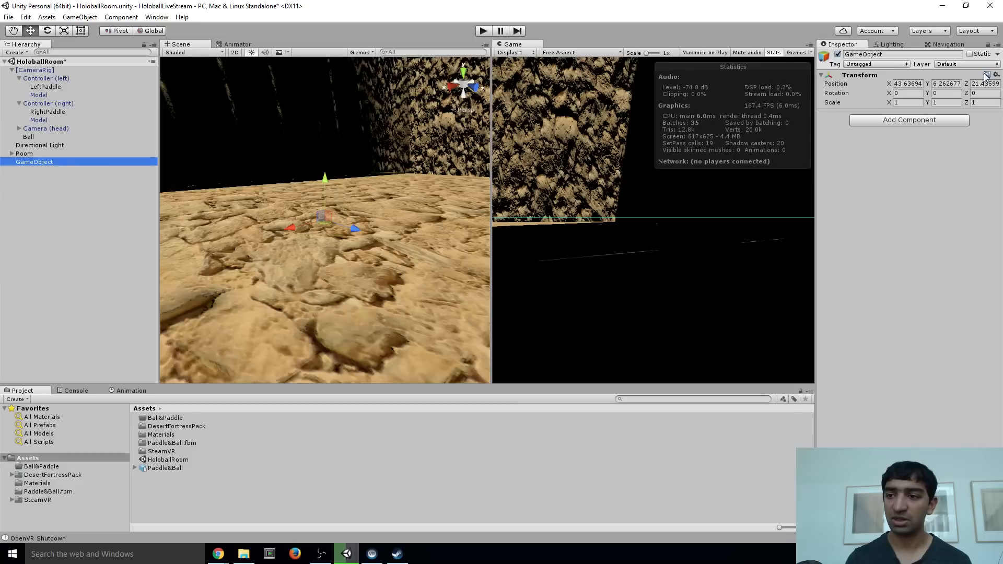
drag(42, 162, 53, 121)
click(886, 52)
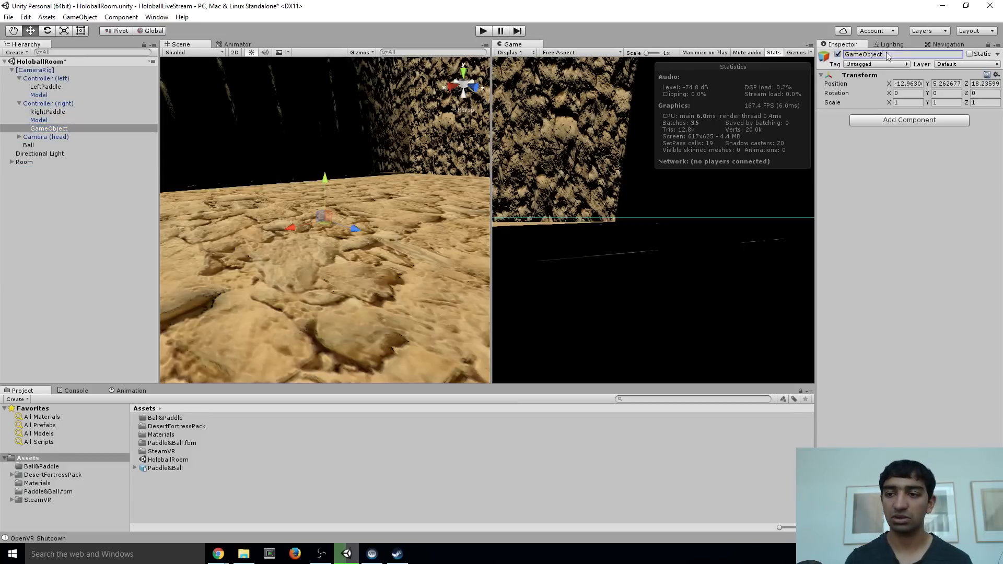
text(RightPaddle)
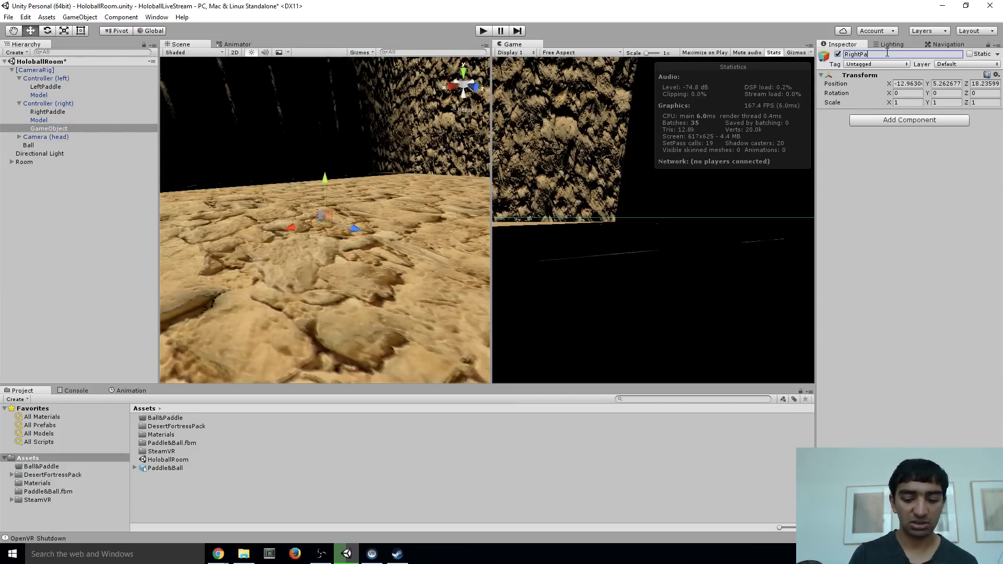
key(Return)
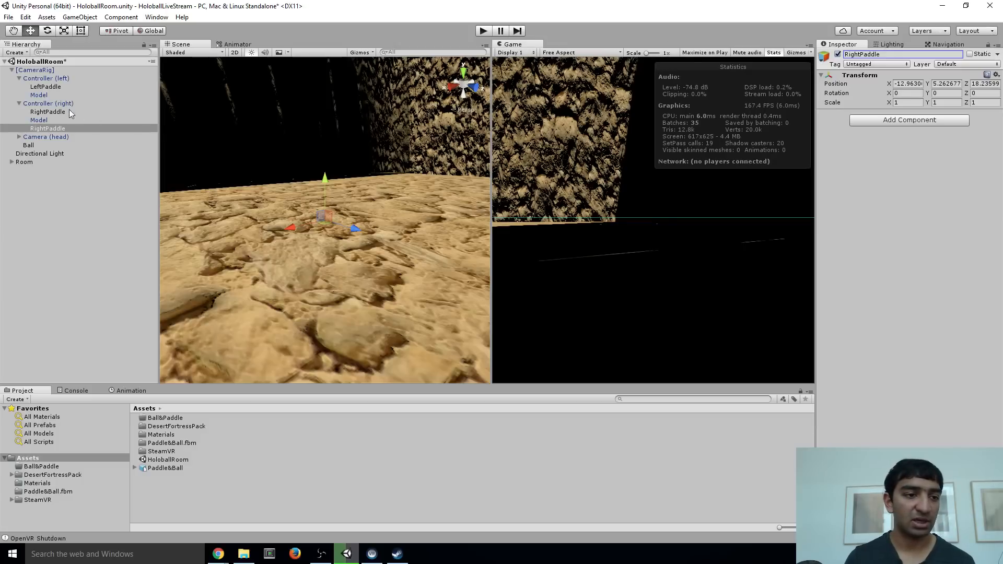
Reset the empty RightPaddle's transform and nest the RightPaddle mesh under it as a child
mouse_move(50, 113)
mouse_down()
mouse_move(49, 130)
mouse_move(60, 113)
mouse_up()
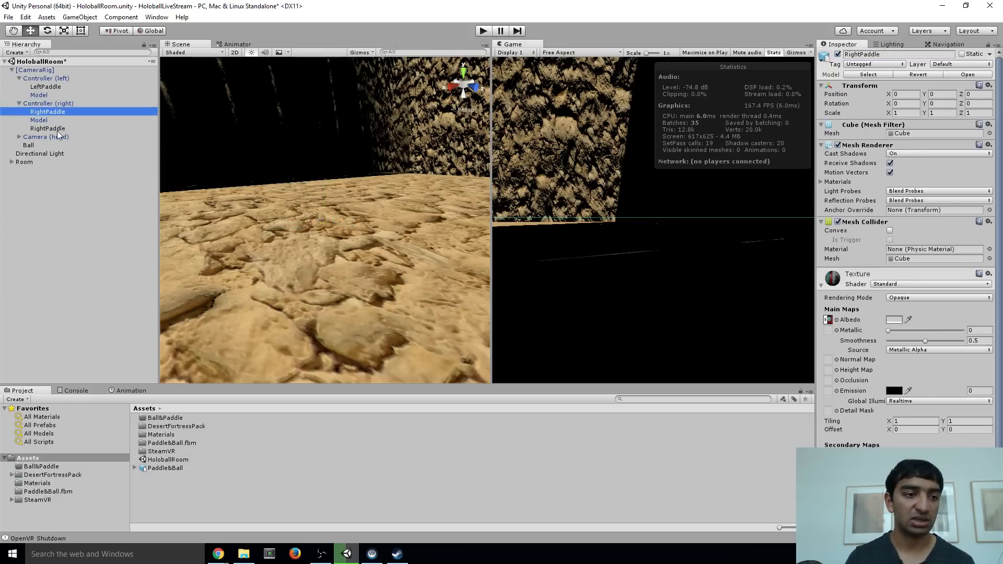
click(58, 129)
click(997, 75)
click(904, 82)
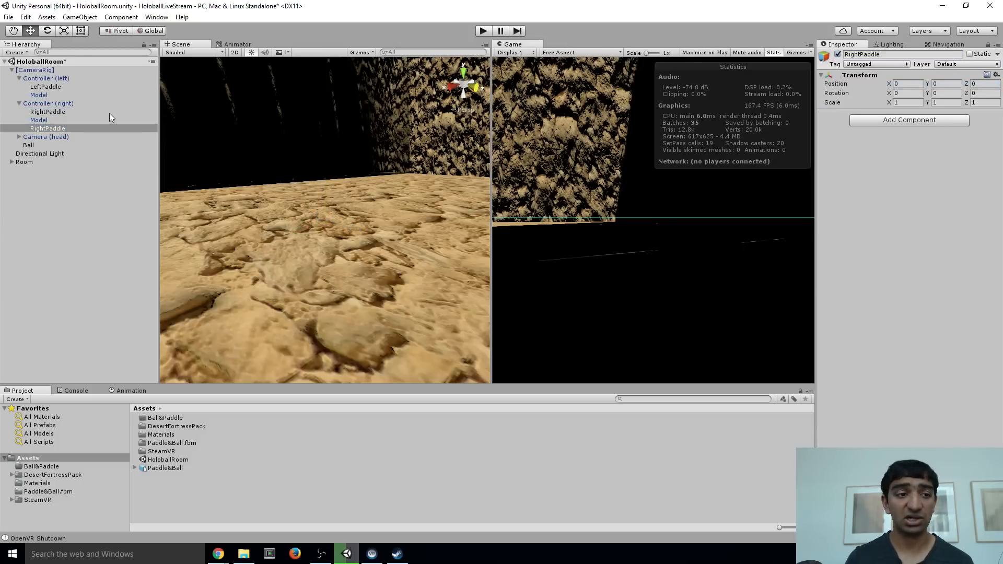
drag(61, 110, 60, 128)
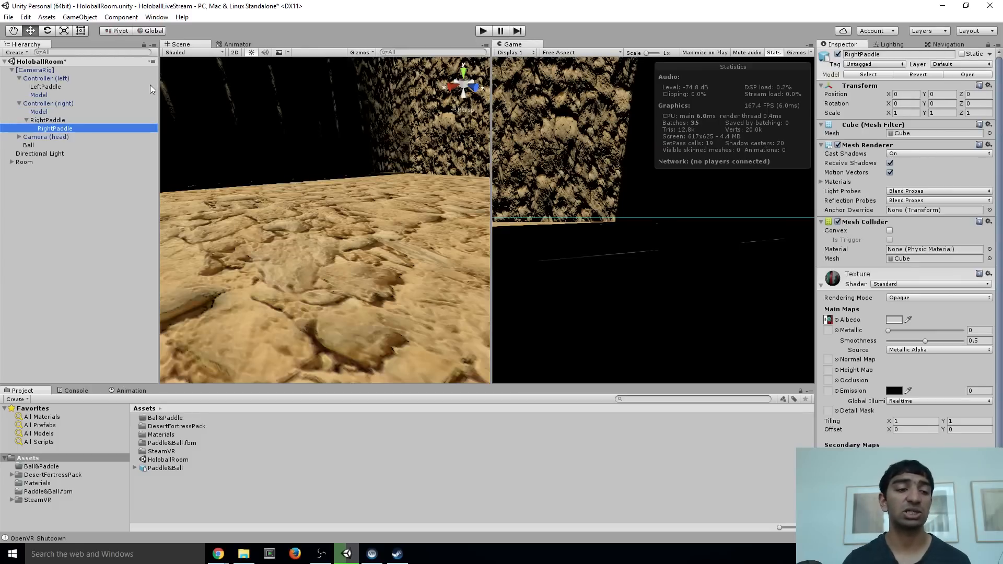
Add a Rigidbody to the parent RightPaddle, making it kinematic with gravity turned off
click(54, 121)
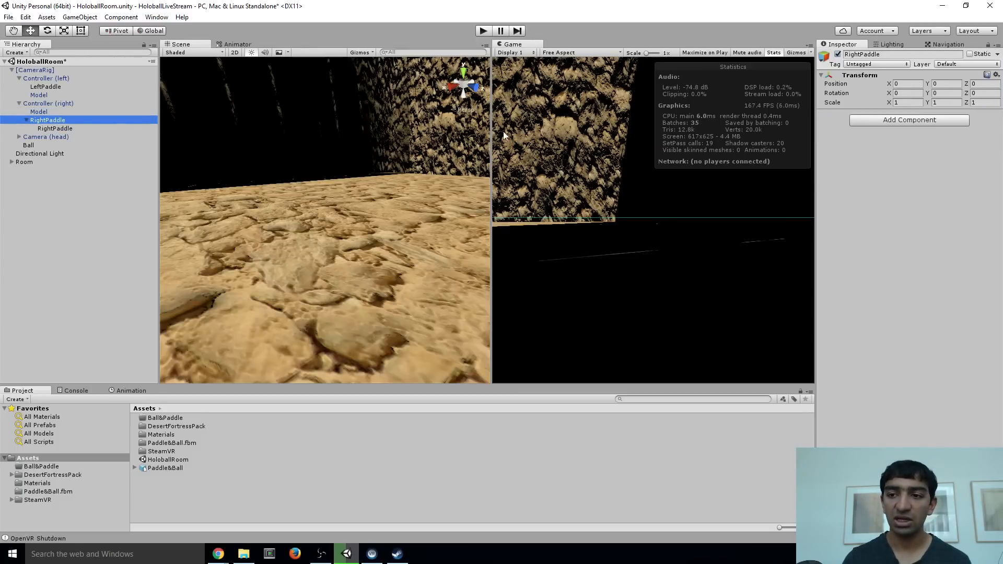
click(881, 123)
text(Rigi)
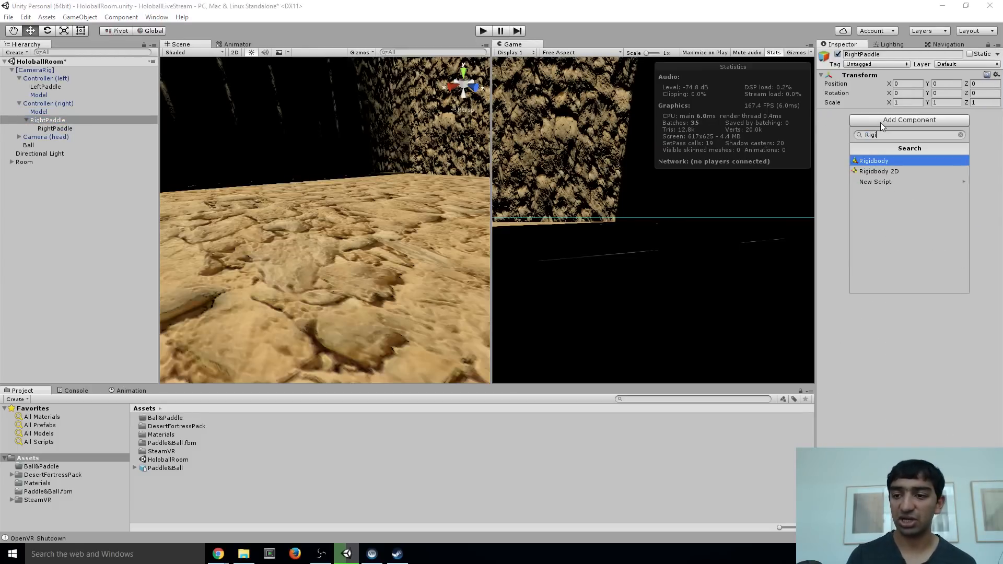
key(Return)
click(890, 160)
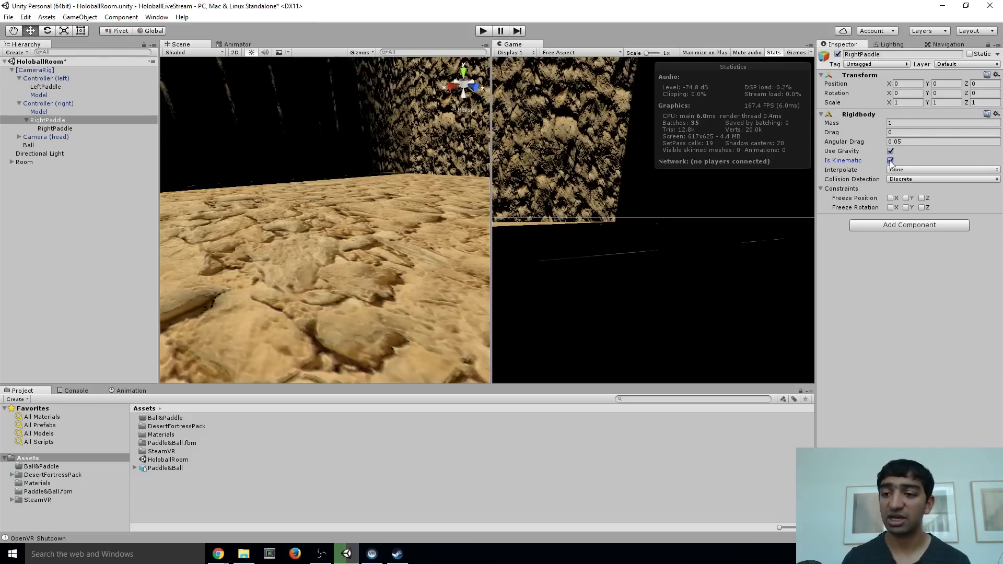
click(891, 151)
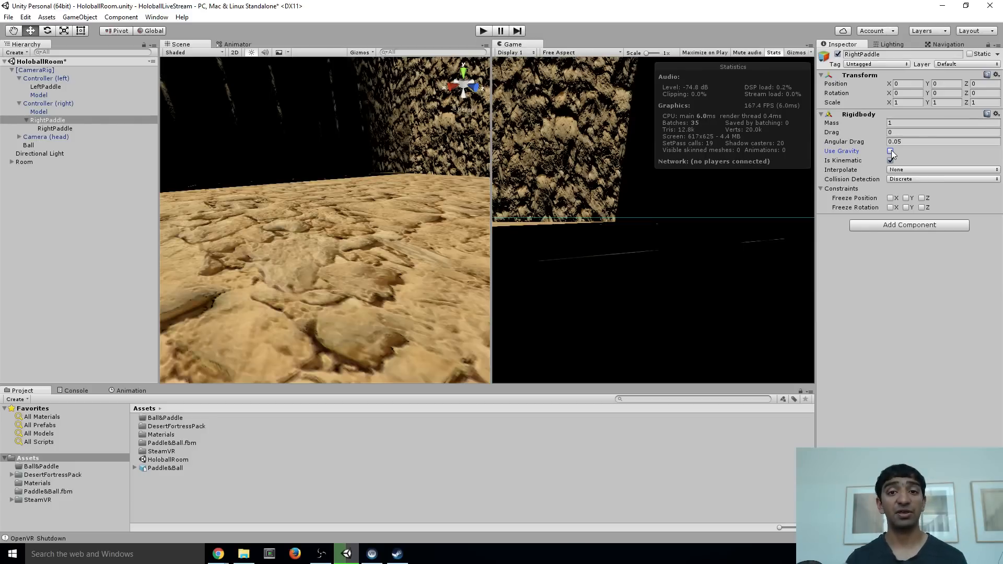
Set the parent RightPaddle's Rigidbody angular drag to 0 and its collision detection to Continuous Dynamic
click(910, 142)
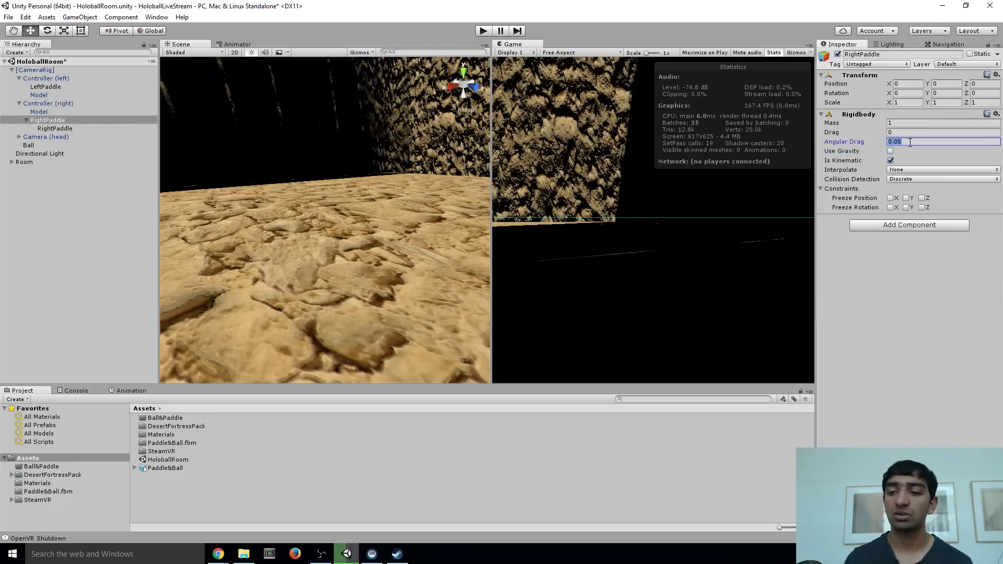
text(0)
click(914, 177)
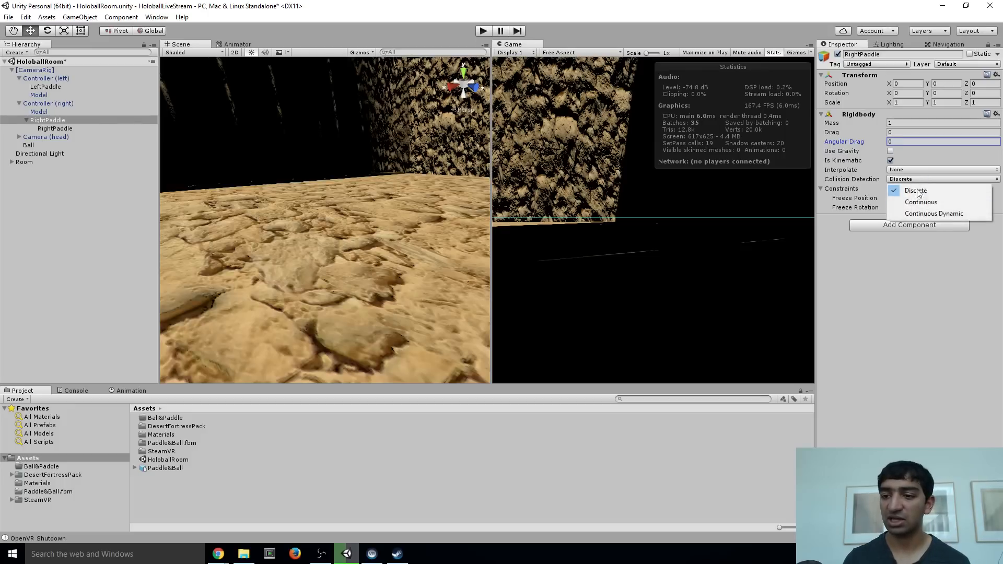
click(920, 213)
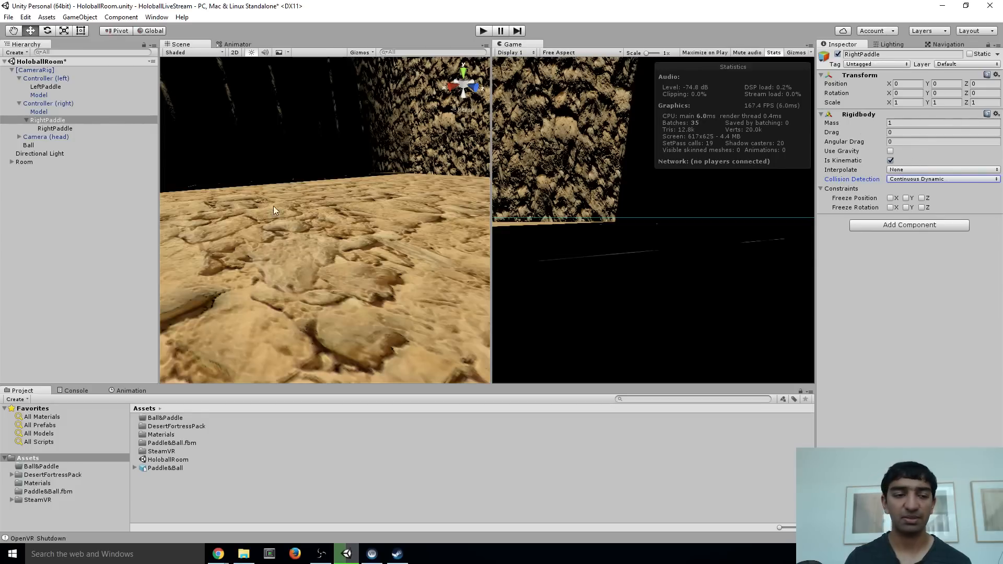
Enable Convex on the nested RightPaddle's Mesh Collider and frame the paddle in the scene to show its collider outline
click(55, 129)
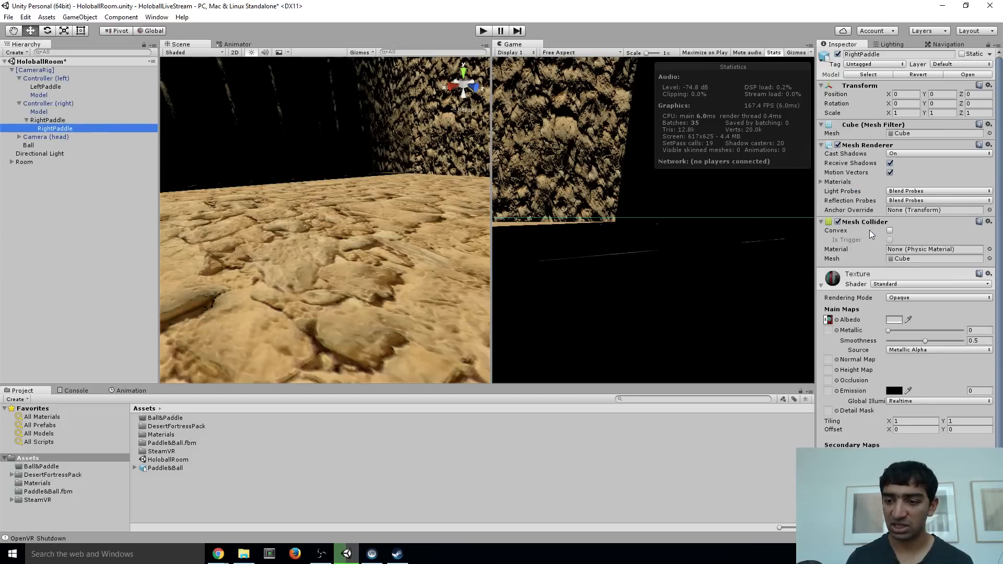
click(890, 231)
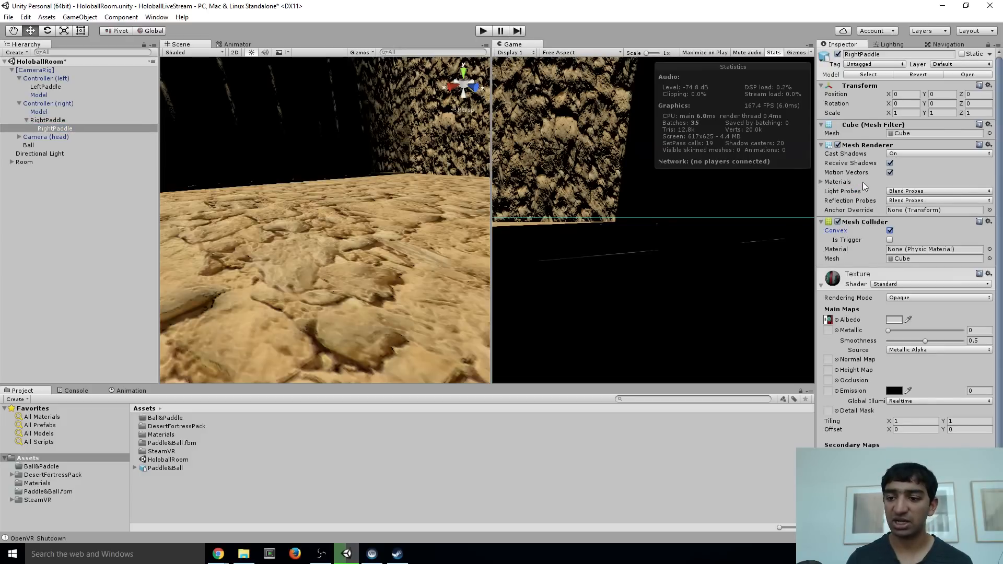
right_drag(222, 297, 260, 253)
key(s)
double_click(53, 130)
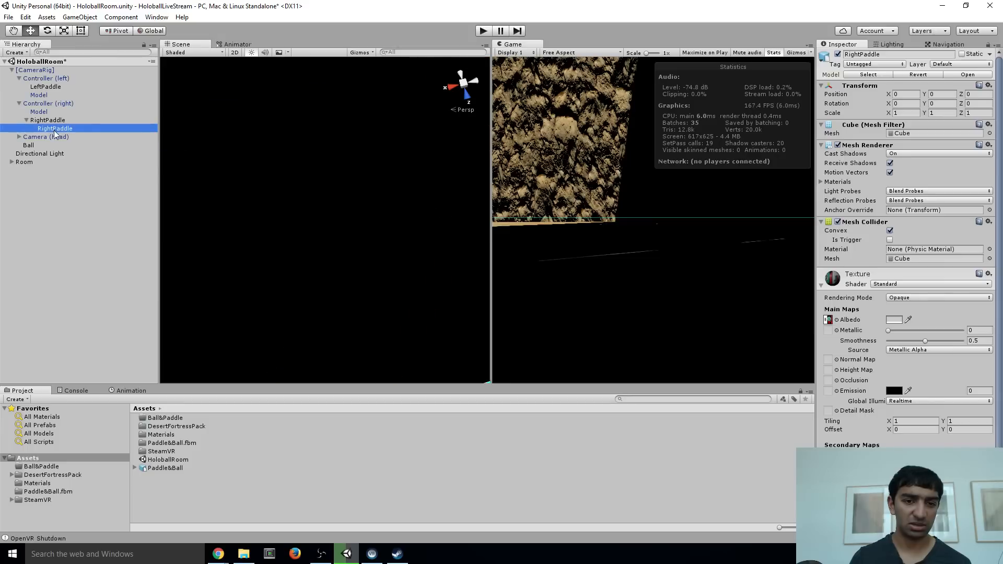
right_drag(310, 191, 460, 100)
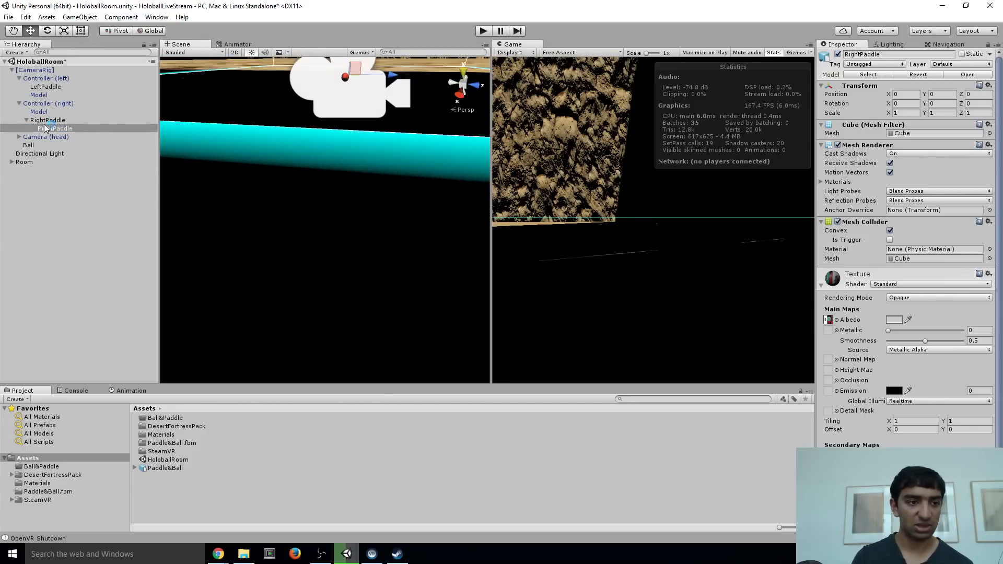
double_click(49, 129)
right_drag(321, 224, 352, 222)
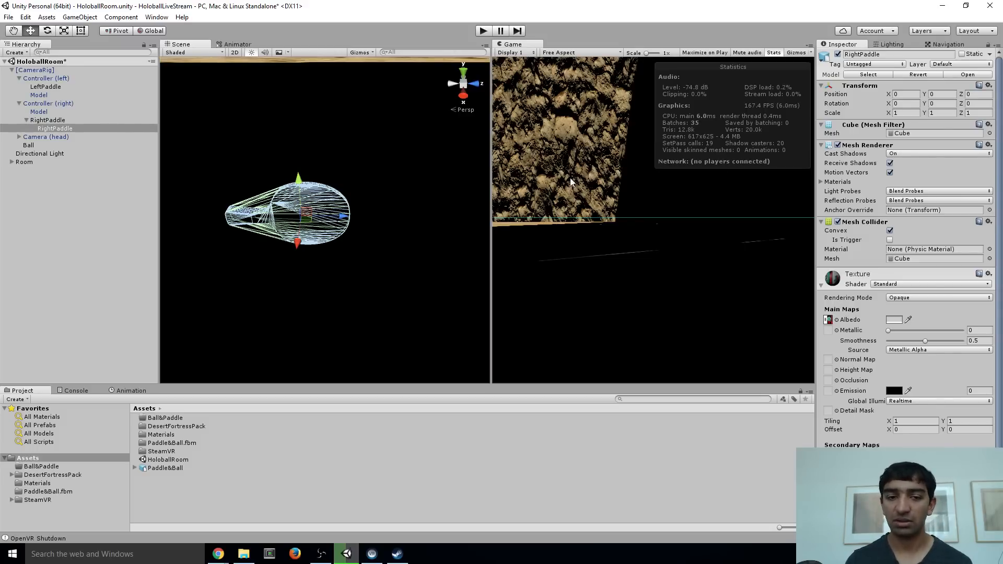
Compare the nested RightPaddle's collider outline with Convex off and on, leaving the option enabled
click(890, 231)
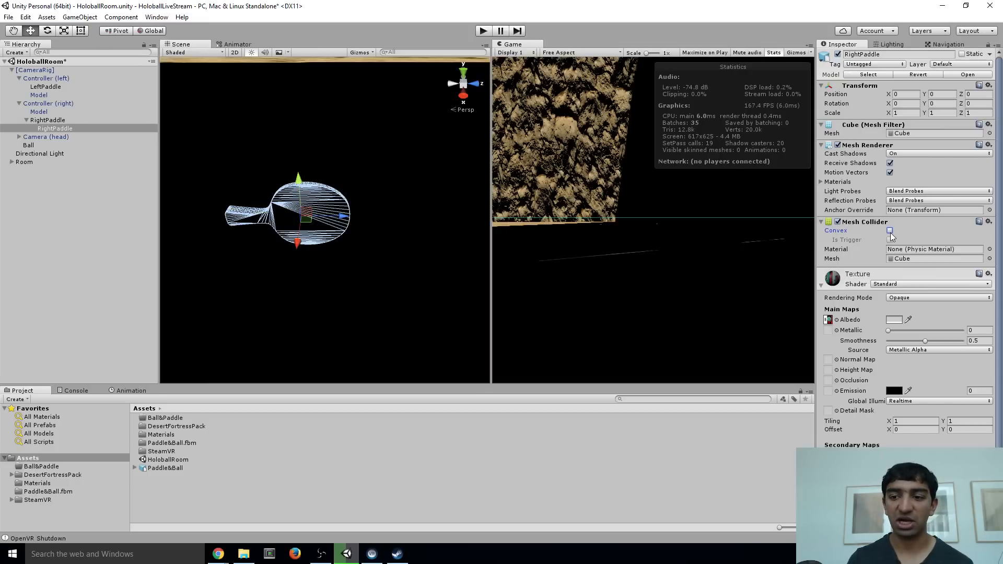
click(890, 230)
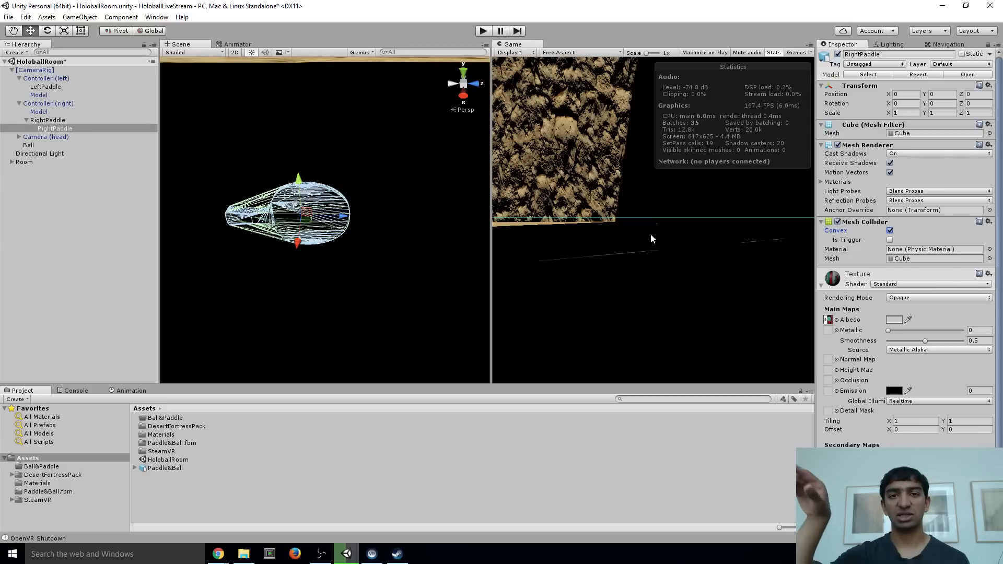
click(890, 231)
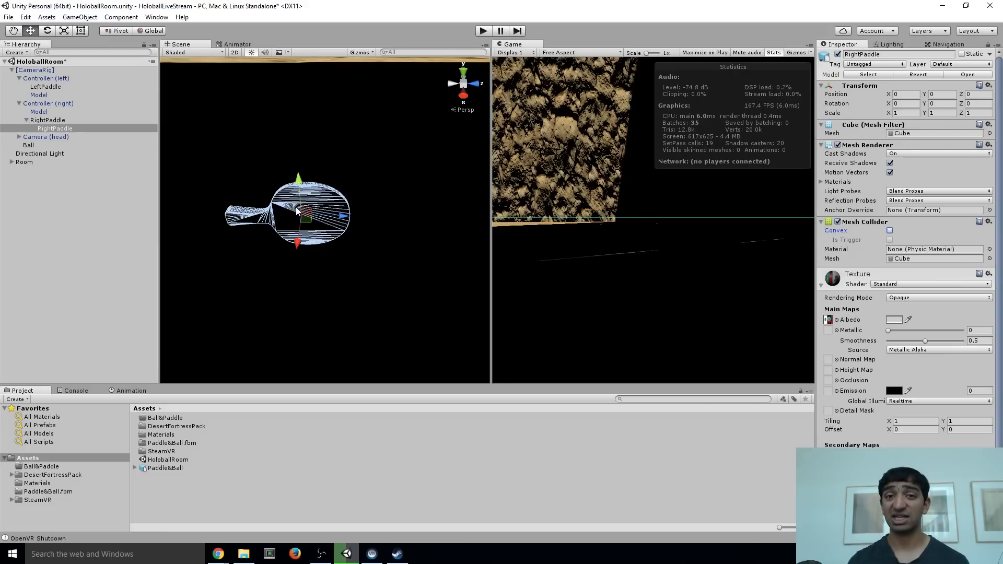
click(890, 231)
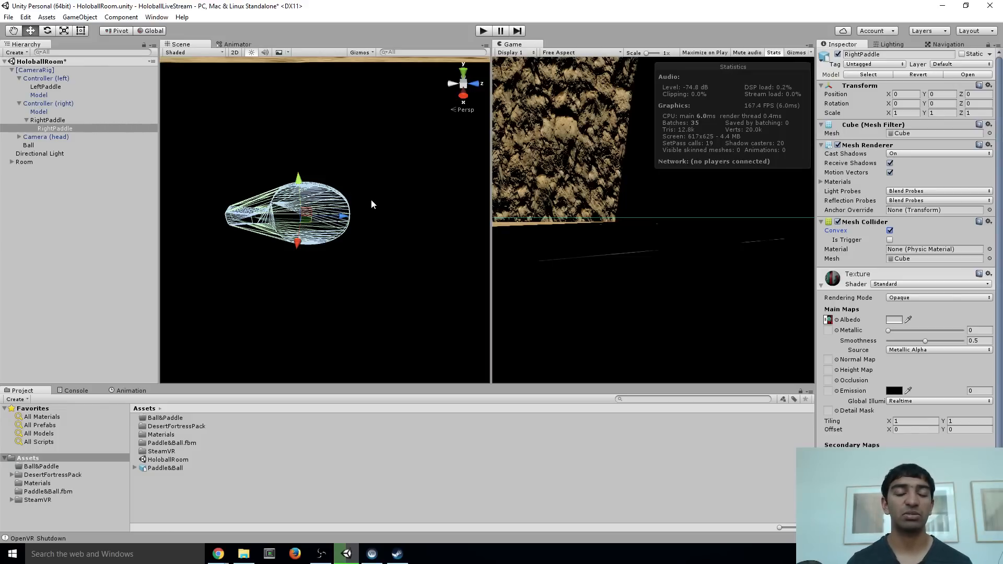
Review the Rigidbody settings on the parent RightPaddle and the Mesh Collider on its child
right_drag(371, 201, 271, 167)
key(s)
key(d)
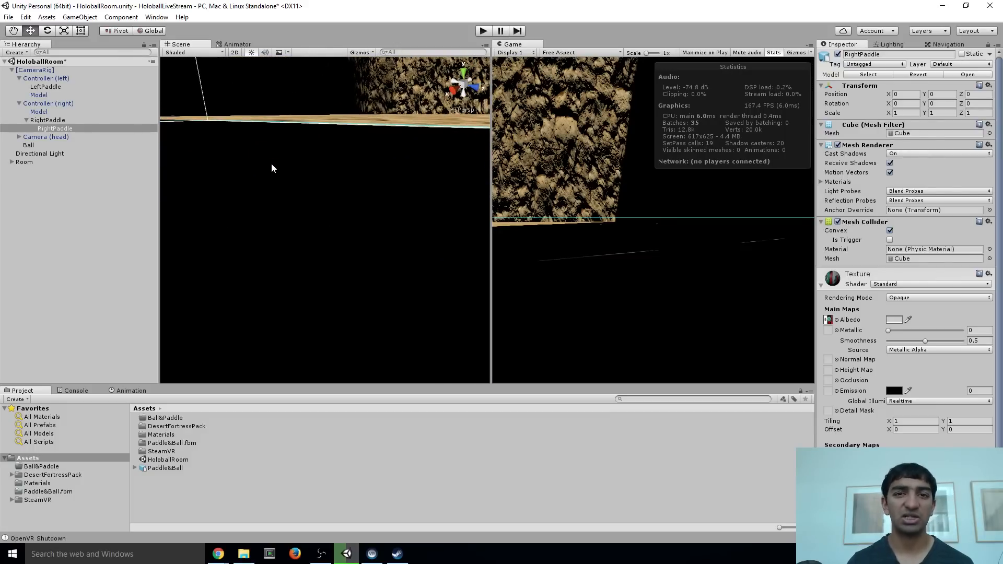
right_drag(340, 157, 350, 196)
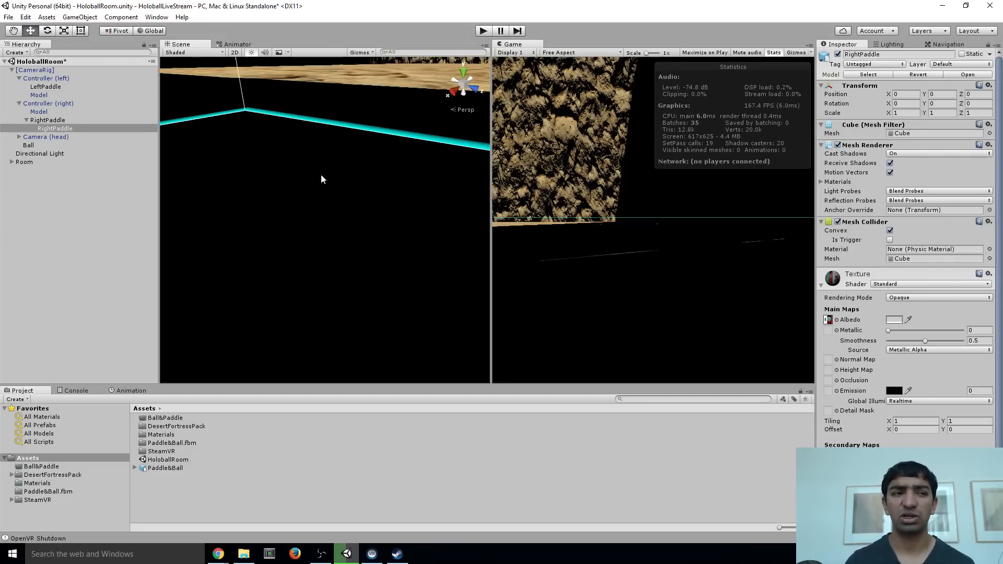
click(63, 120)
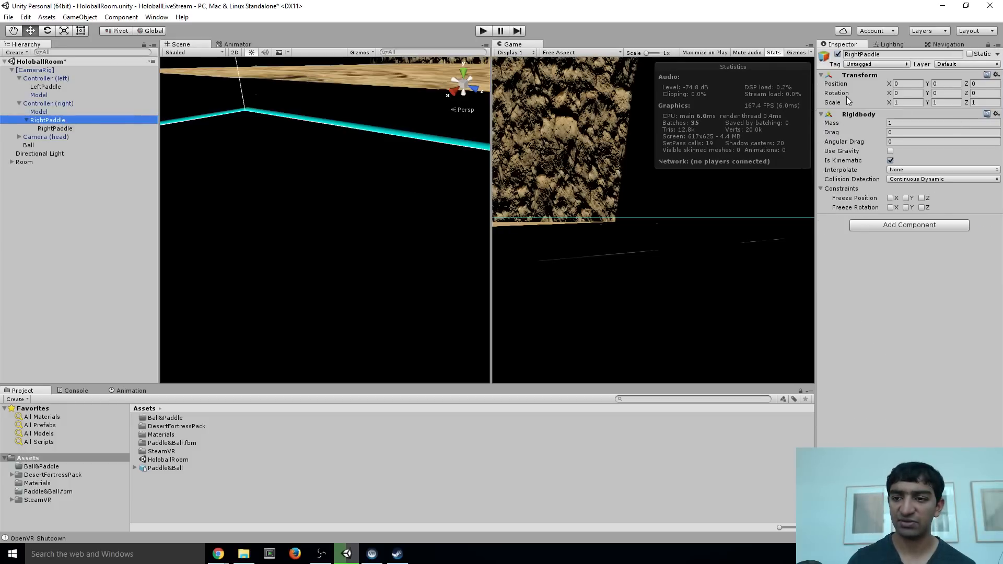
click(77, 131)
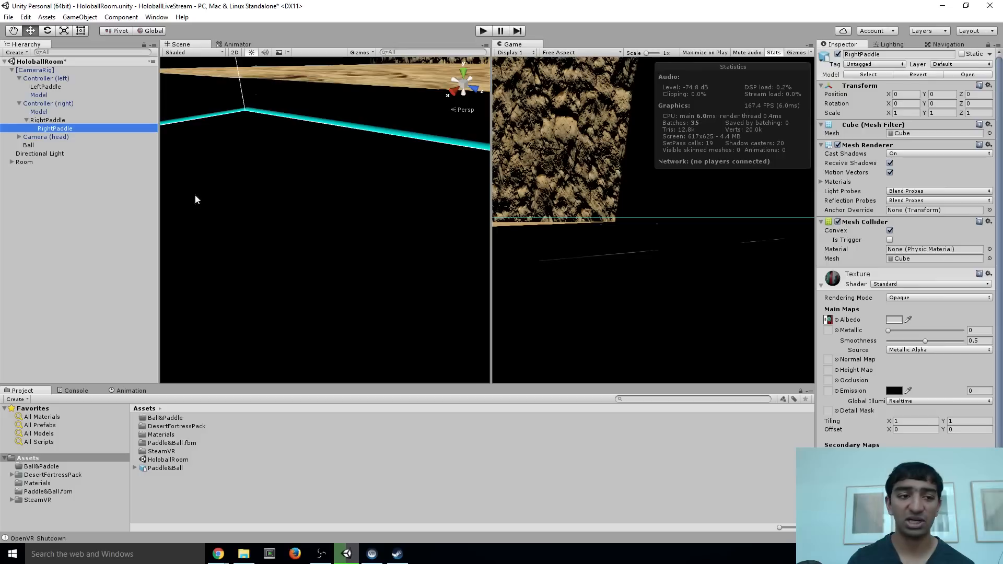
Duplicate the parent RightPaddle, move the copy under Controller (left), and delete the old LeftPaddle there
click(55, 121)
key(ctrl+d)
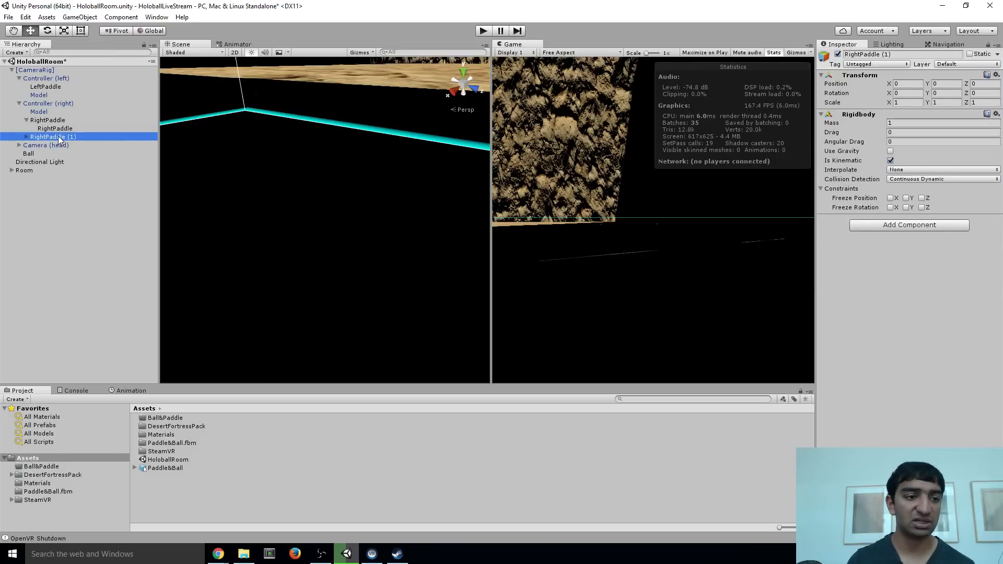
drag(59, 137, 54, 86)
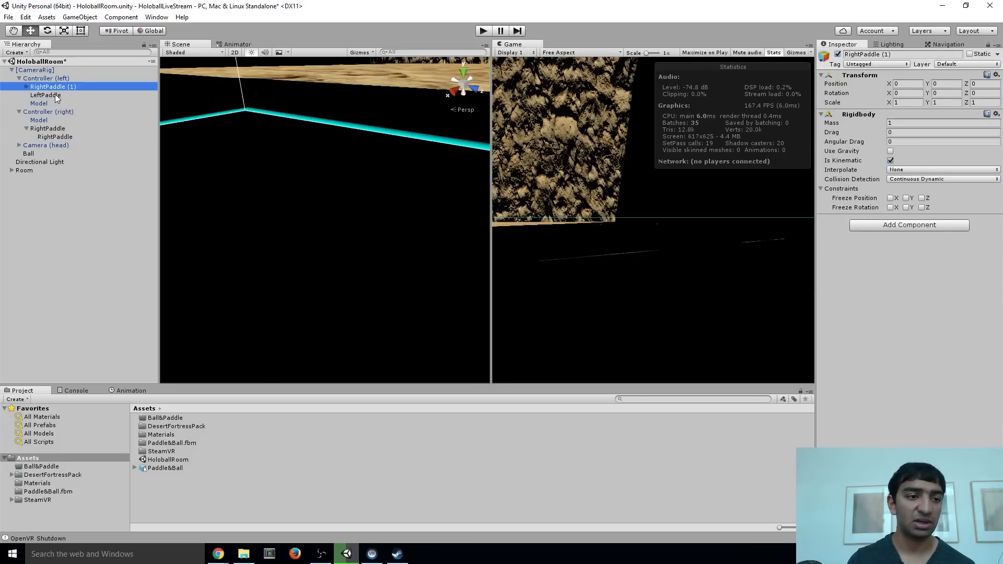
click(54, 94)
key(Delete)
click(26, 87)
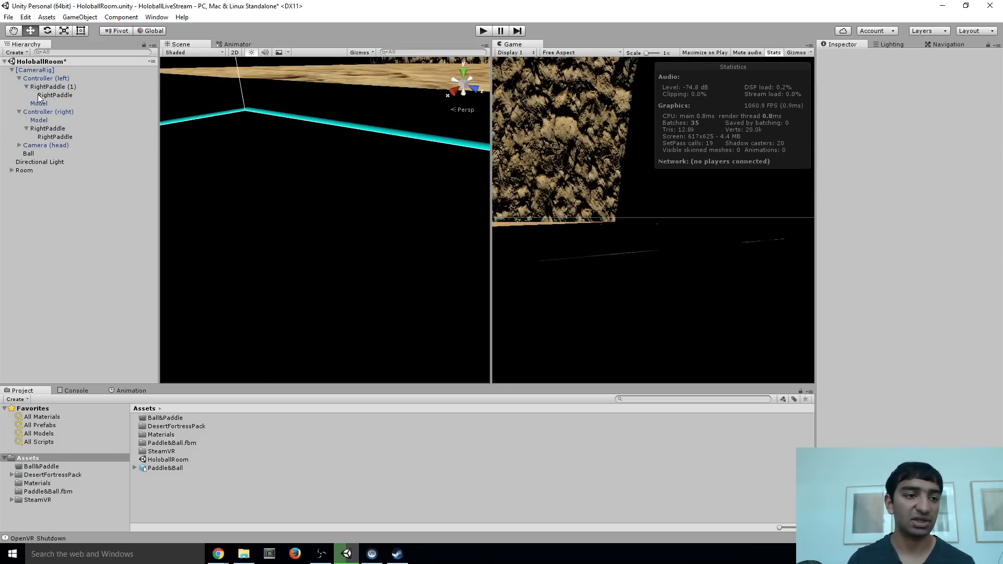
Rename the duplicated parent paddle under Controller (left) as LeftPaddle
click(48, 87)
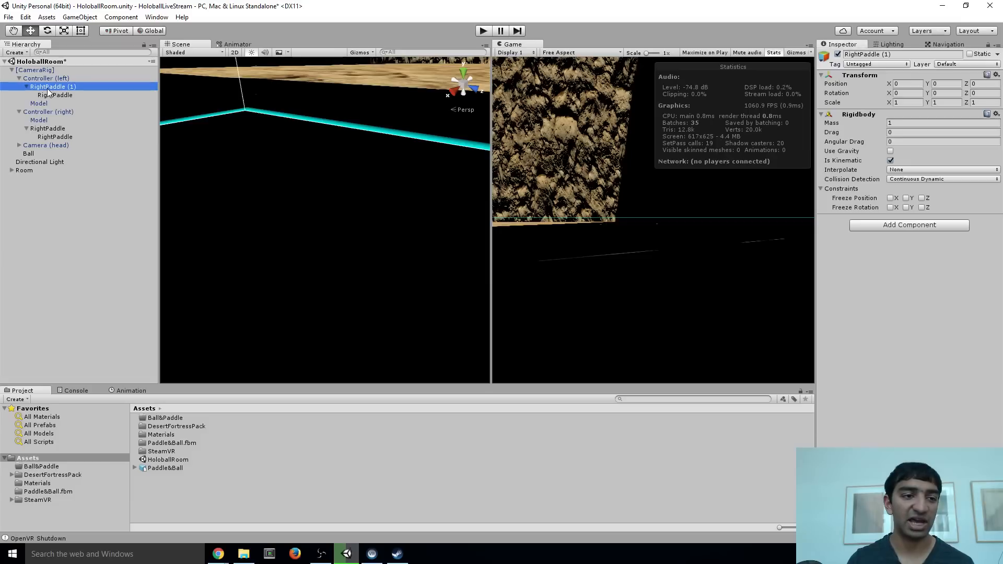
click(905, 52)
text(Left)
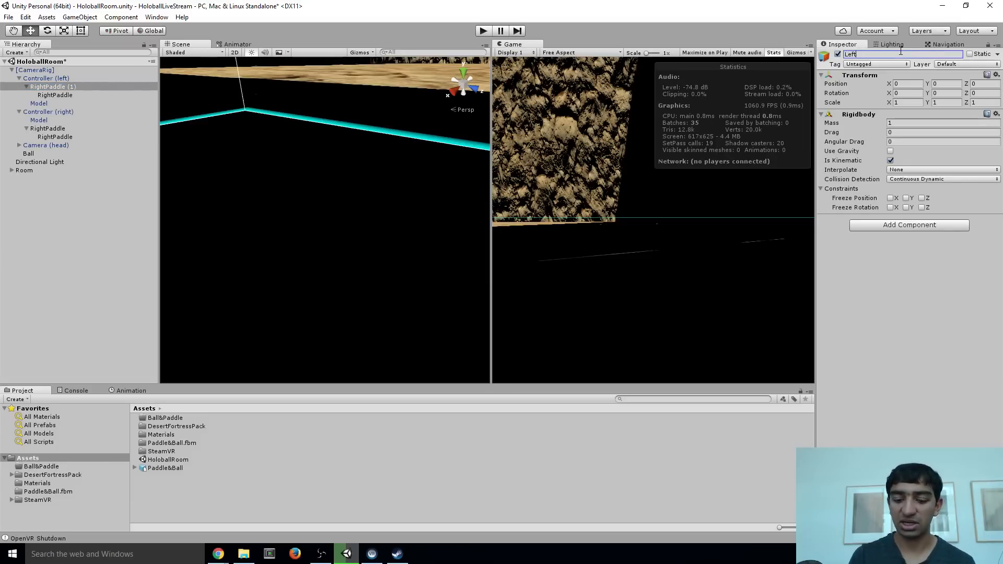
text(Padle)
key(Return)
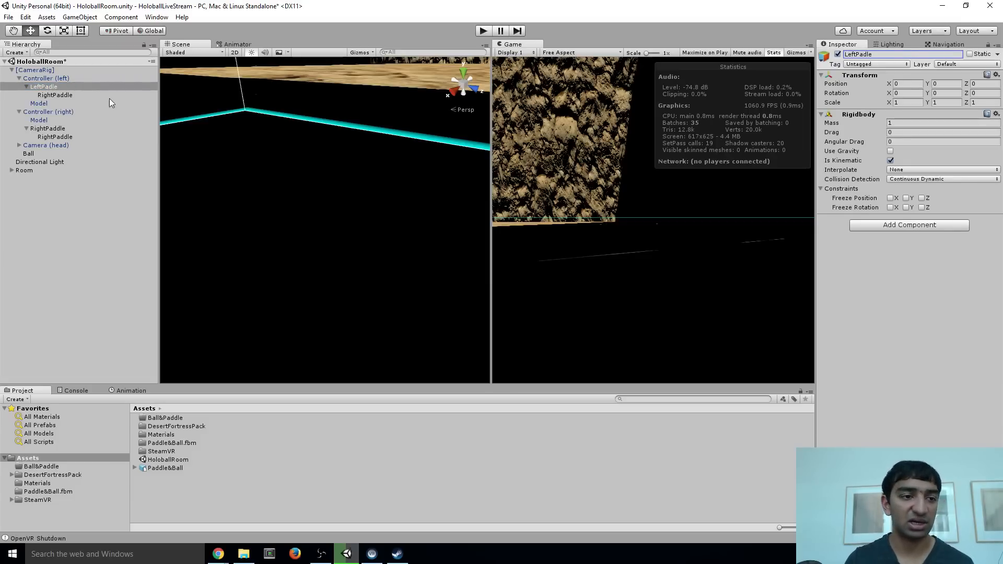
click(870, 54)
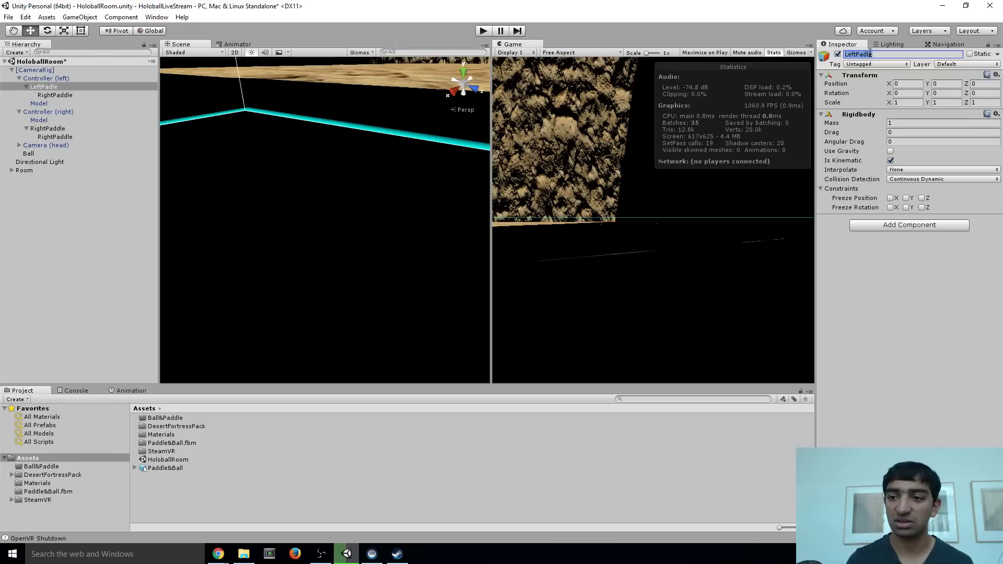
text(d)
key(Return)
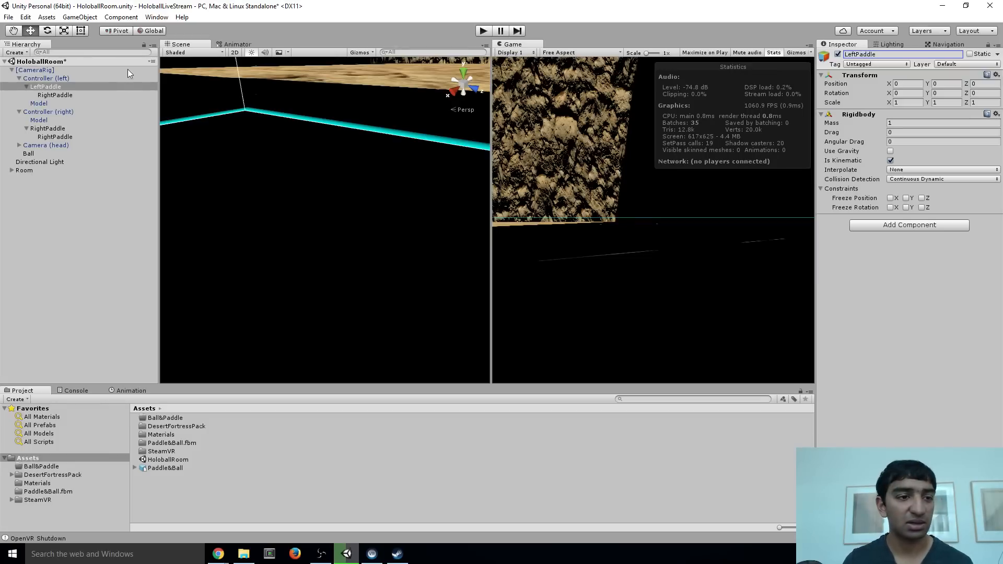
Rename the paddle mesh nested inside the parent LeftPaddle as LeftPaddle too
click(146, 95)
click(890, 56)
text(Lef)
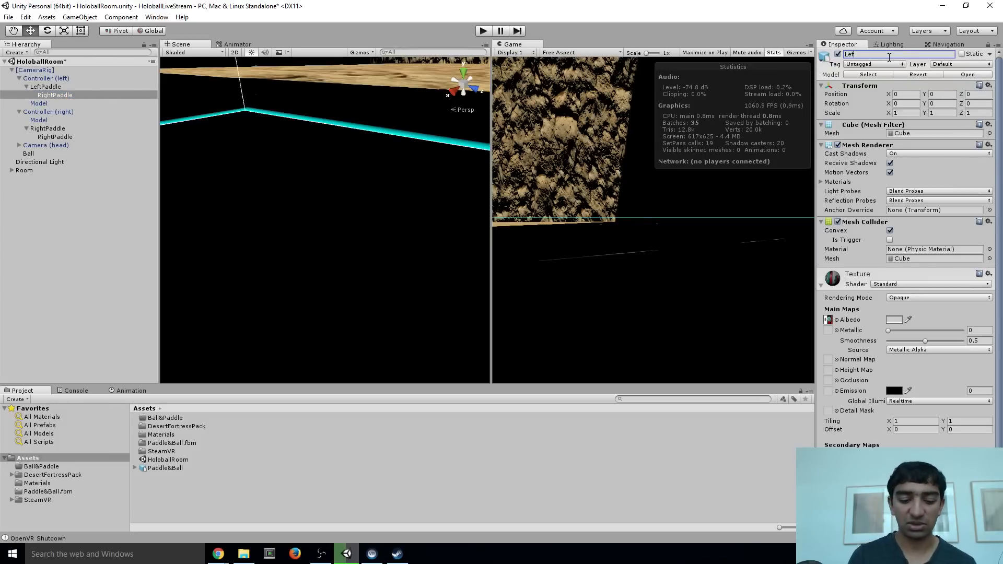
text(tPaddle)
key(Return)
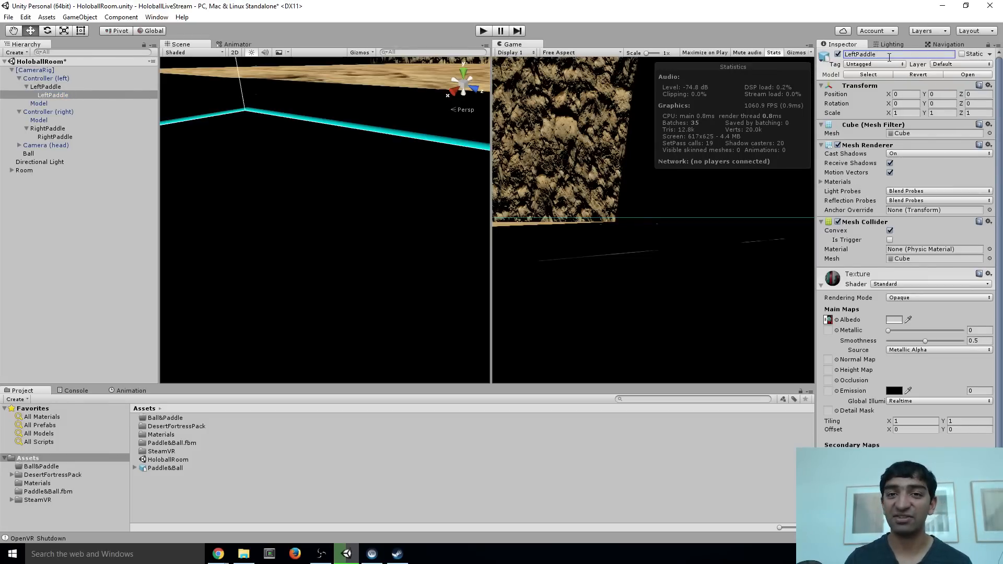
scroll(901, 234, down, 1)
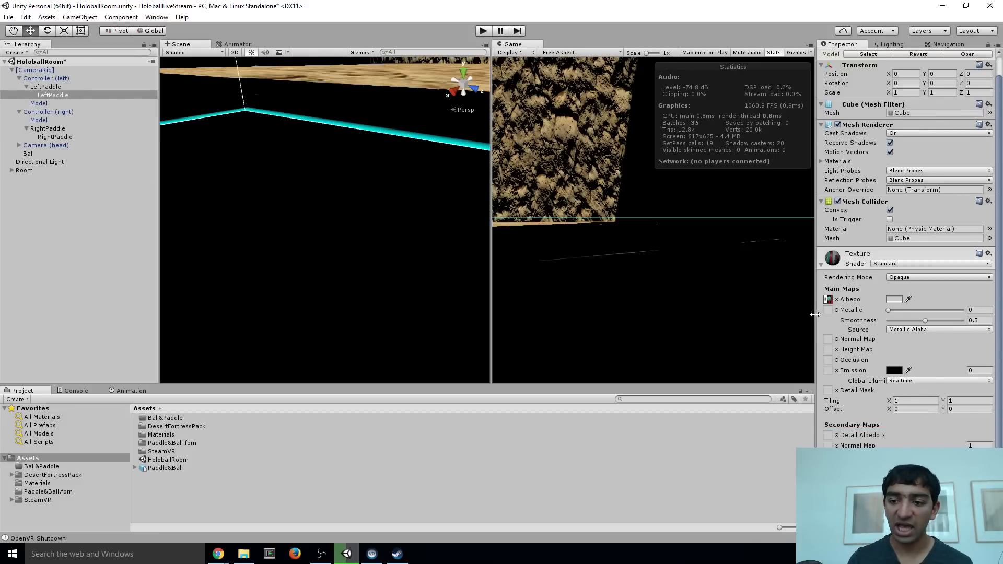
alt+drag(316, 210, 314, 195)
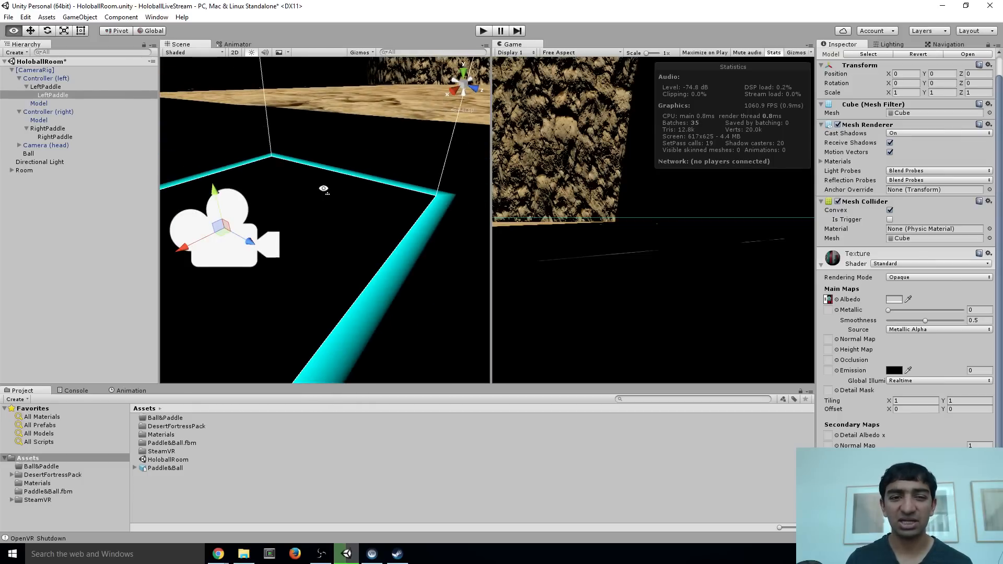
alt+drag(325, 189, 293, 168)
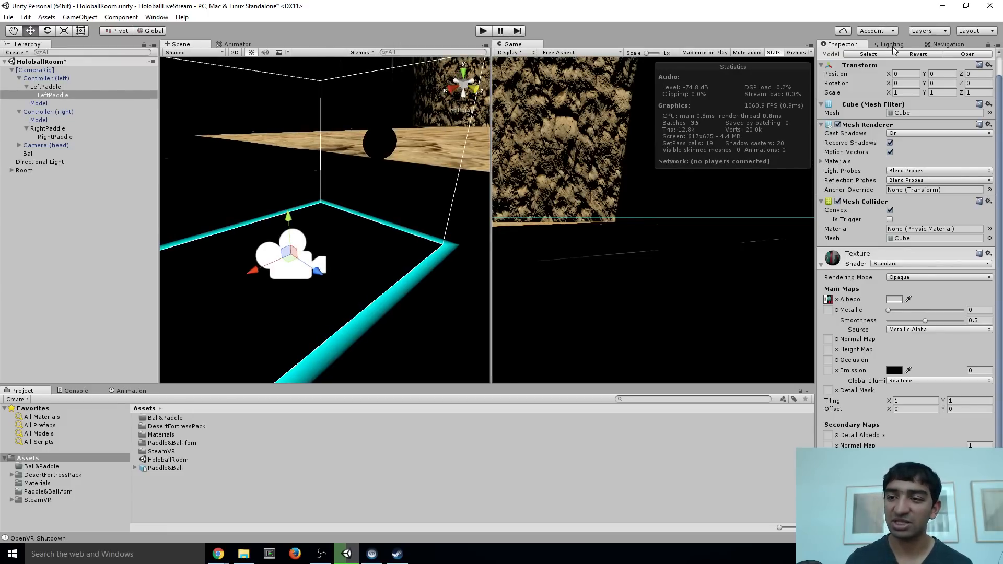
alt+drag(281, 189, 248, 194)
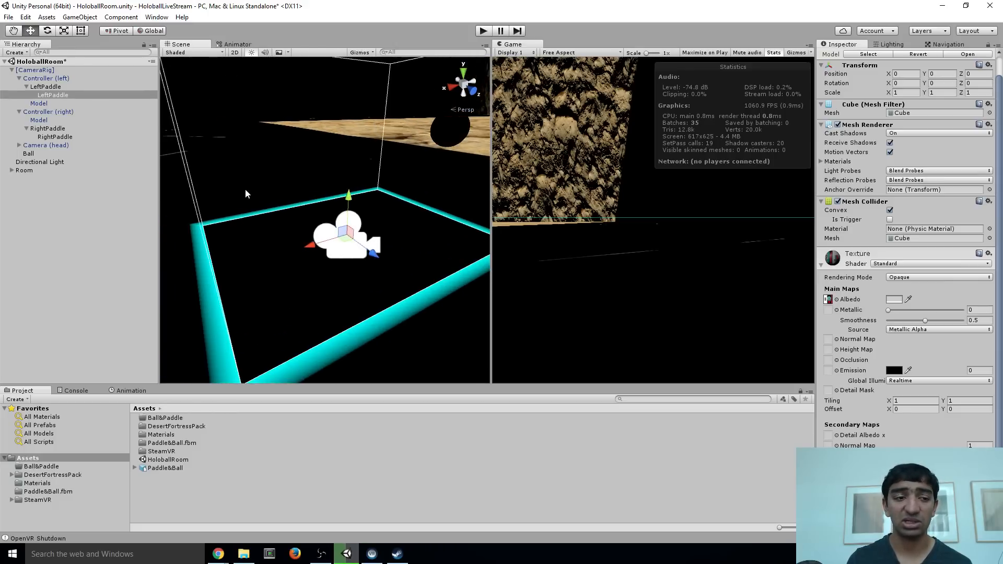
right_drag(321, 143, 329, 131)
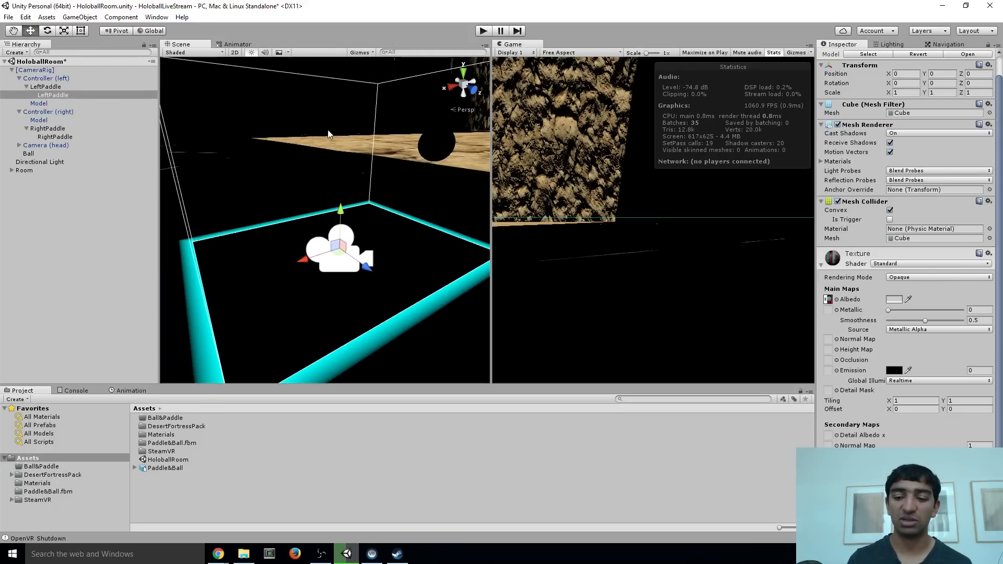
Move the parent RightPaddle and parent LeftPaddle out of their controllers to the root of the scene hierarchy and collapse both
click(59, 131)
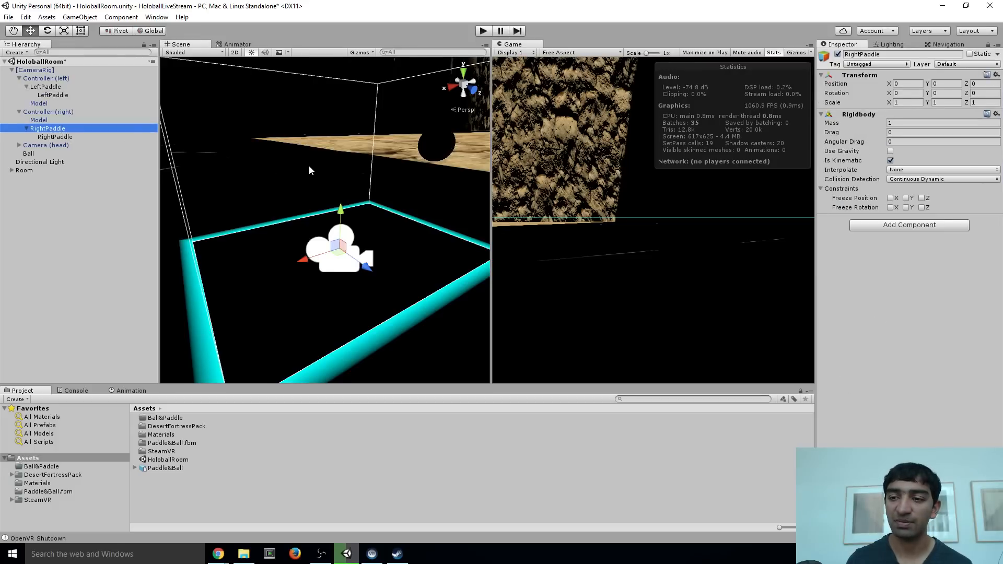
right_drag(308, 166, 315, 167)
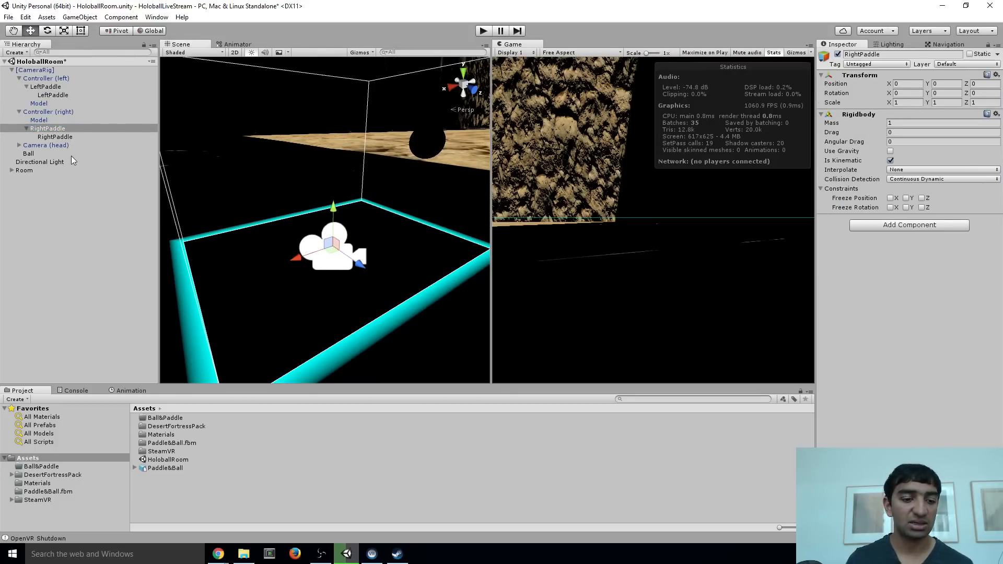
drag(47, 129, 20, 174)
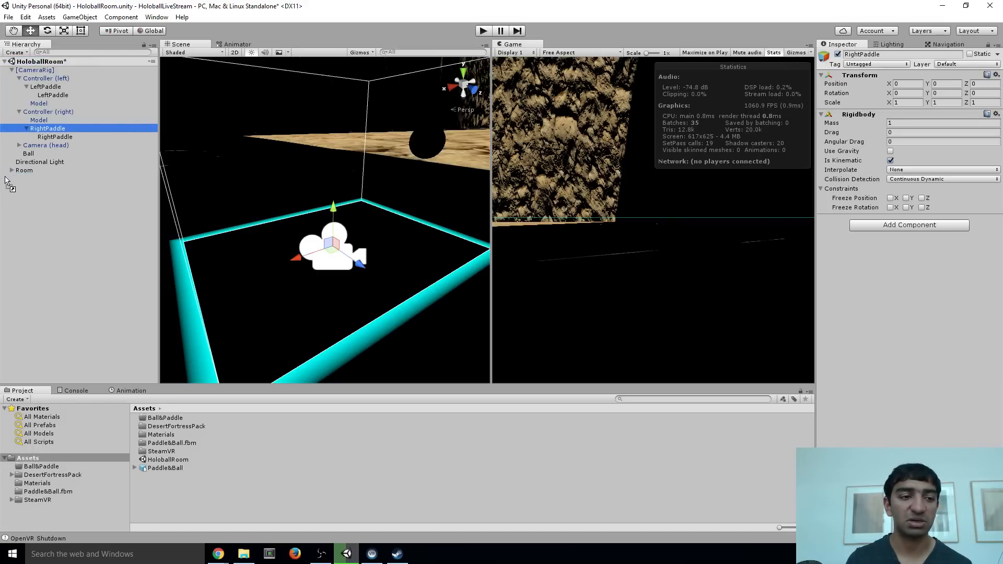
drag(49, 88, 29, 159)
click(12, 145)
click(12, 153)
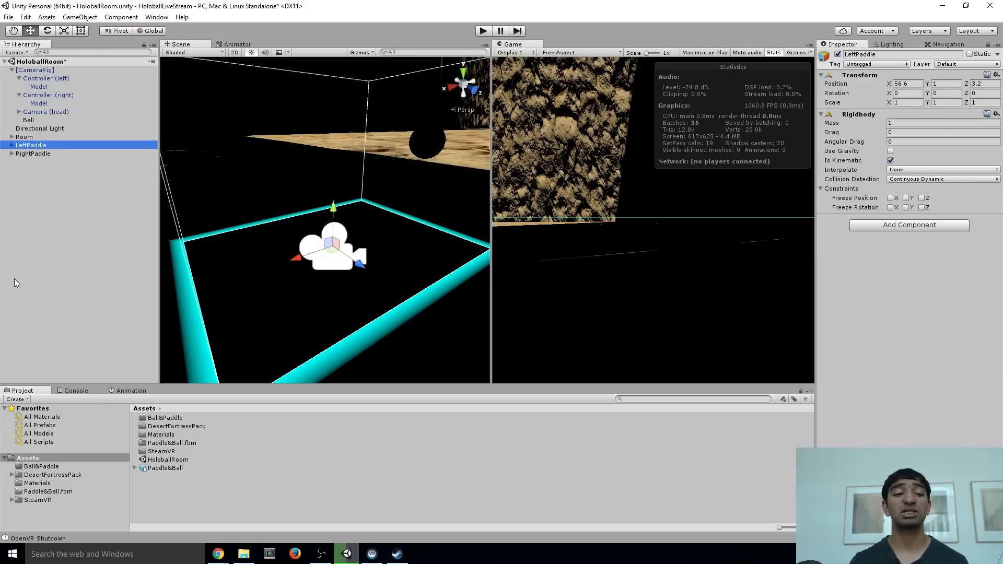
Create a C# script named SetPhysicsPosition in the Assets folder
right_click(169, 493)
mouse_move(215, 303)
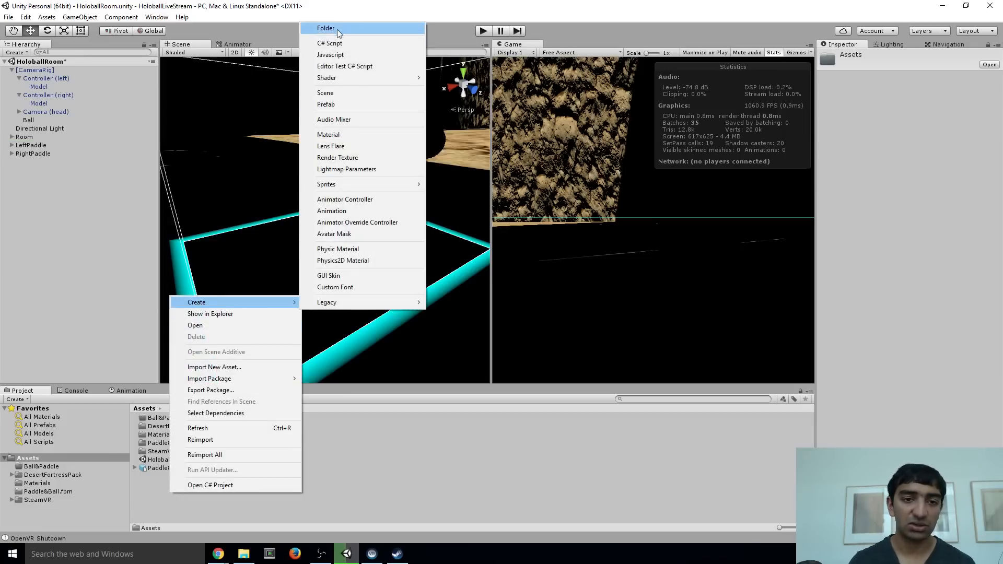
click(340, 47)
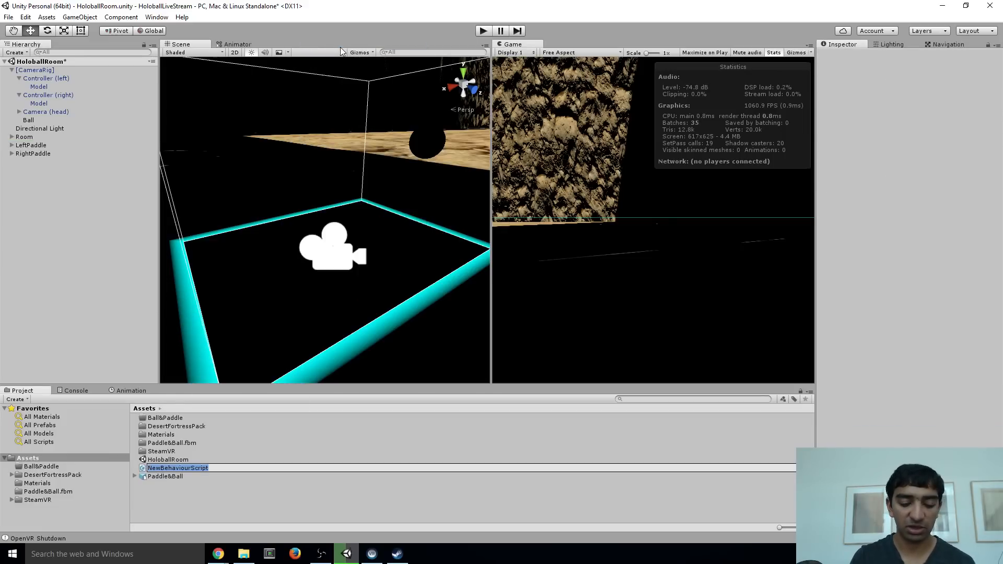
text(SetPos)
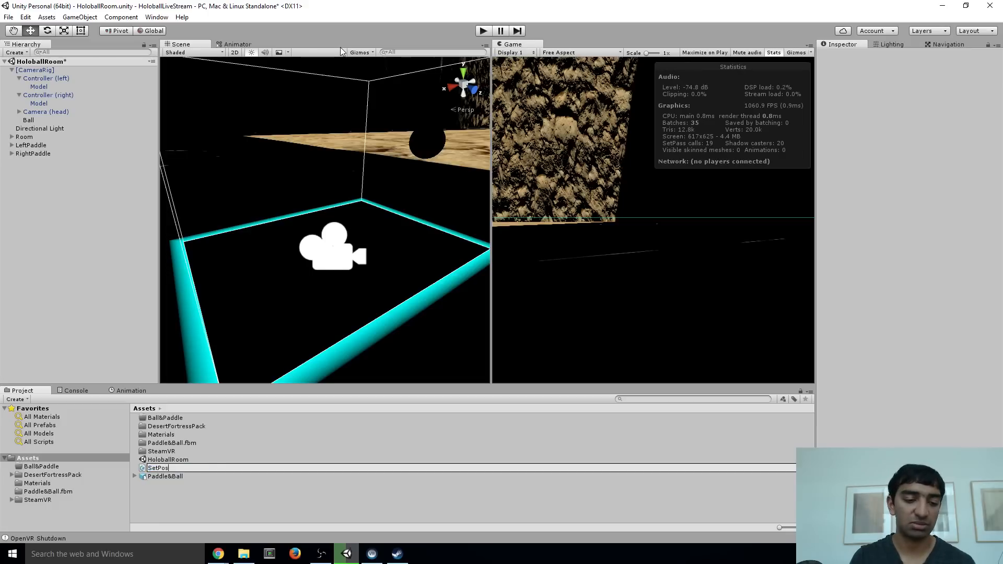
key(BackSpace)
key(BackSpace)
key(BackSpace)
text(Physics)
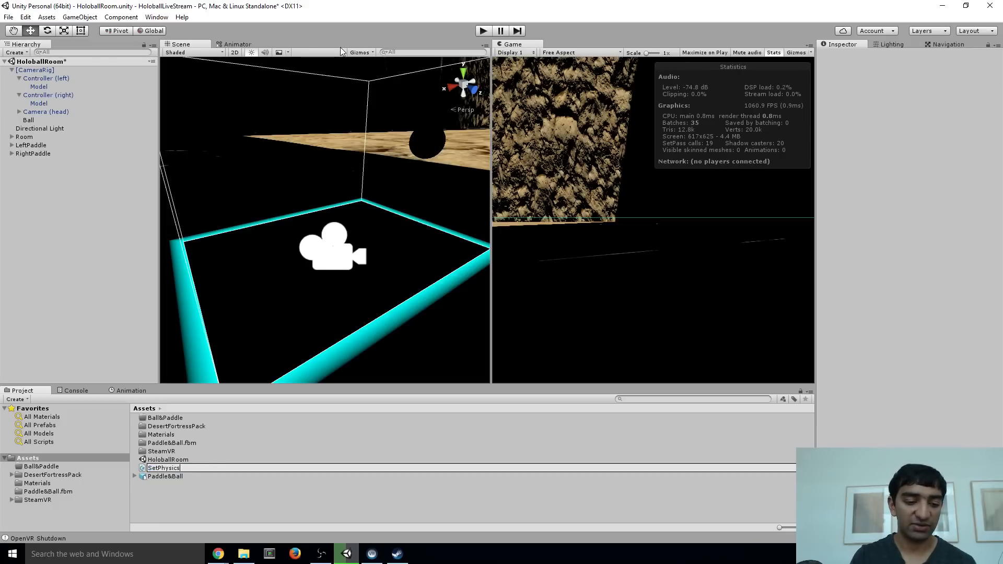
text(Position)
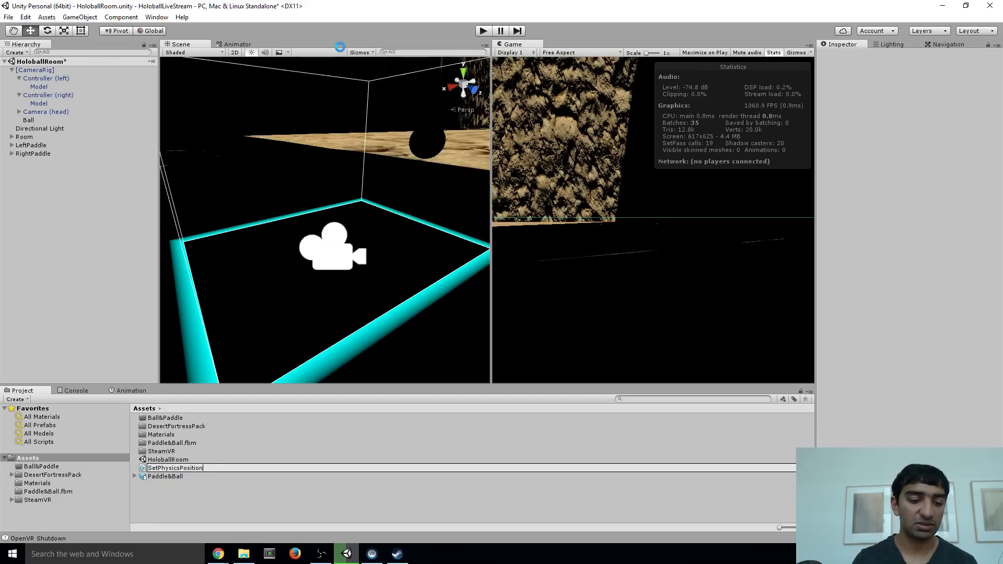
key(Return)
Create a folder named Scripts in the Assets folder
right_click(181, 511)
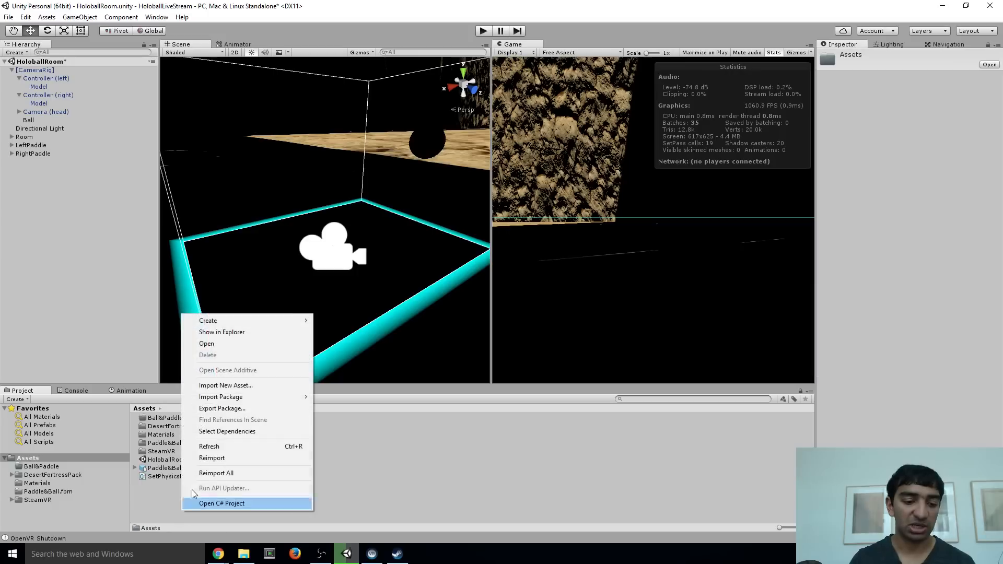
mouse_move(252, 325)
click(384, 46)
text(Sc)
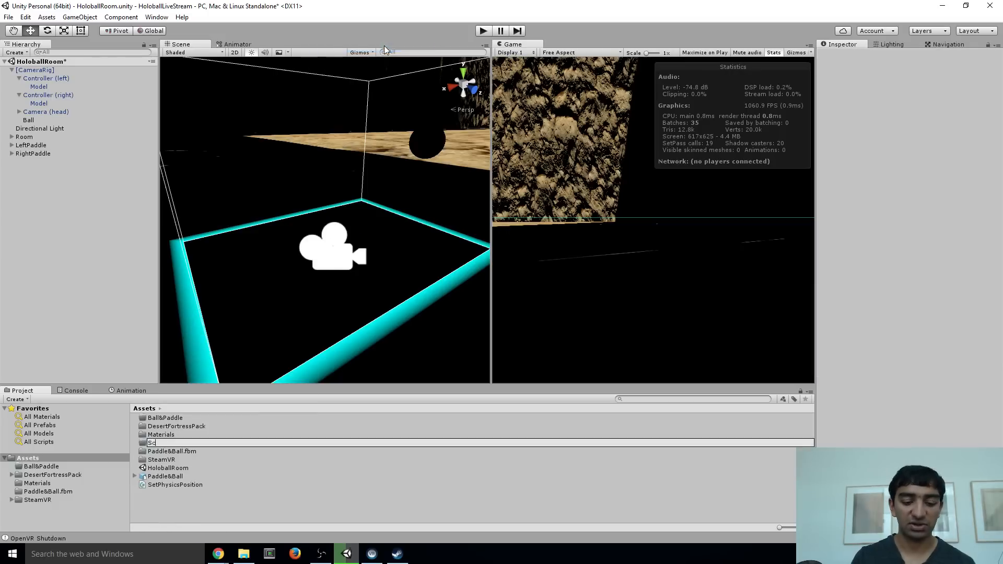
text(ripts)
key(Return)
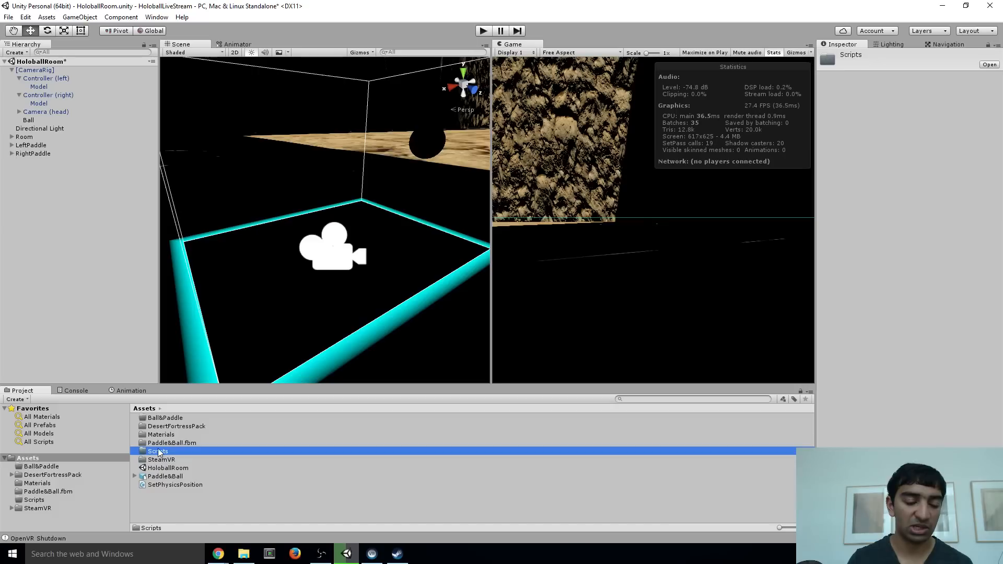
Move the SetPhysicsPosition script into the Scripts folder and open it in Visual Studio
click(169, 485)
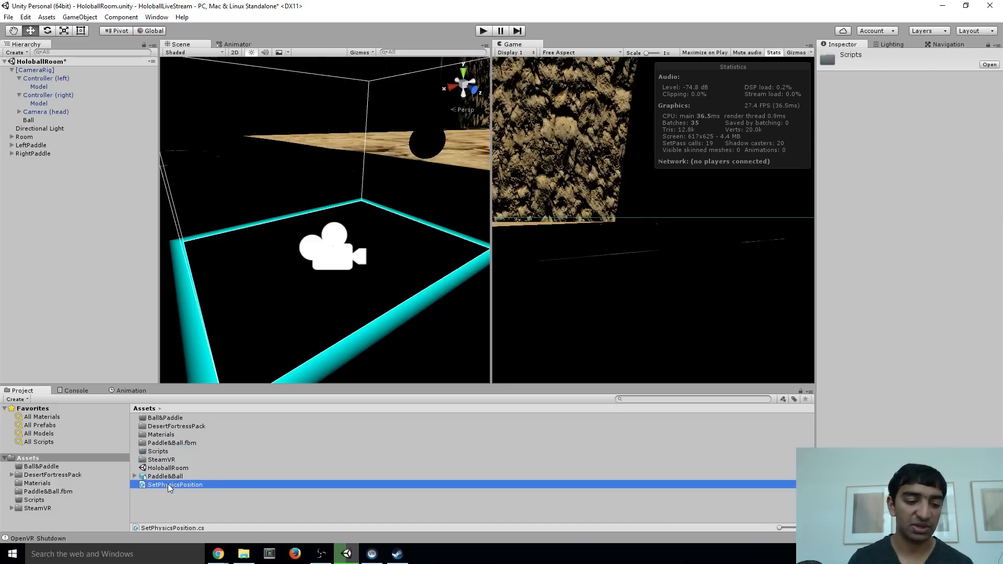
drag(168, 486, 159, 451)
double_click(161, 451)
double_click(170, 421)
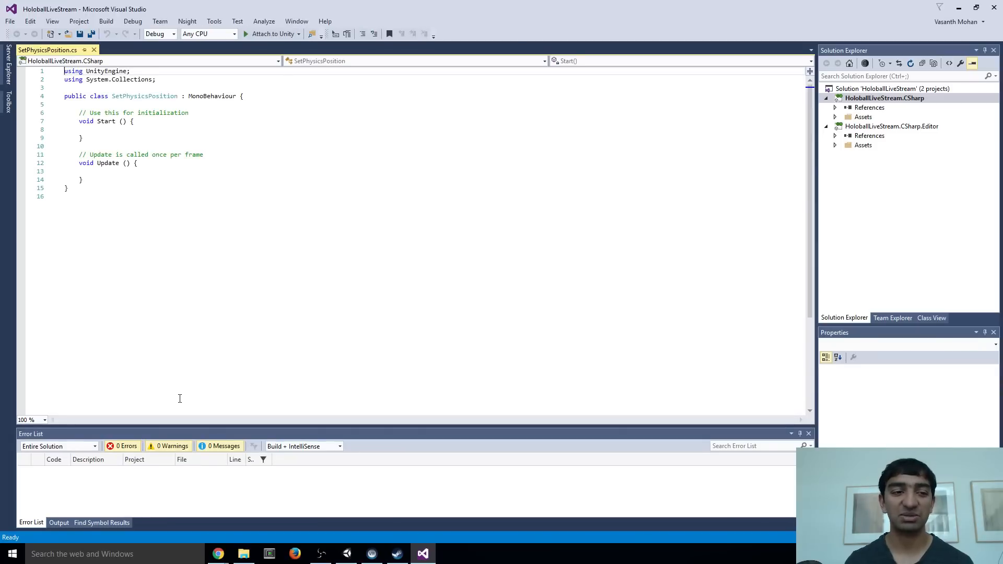
Declare the field "private Rigidbody r;" at the start of the SetPhysicsPosition class and save the script
click(105, 98)
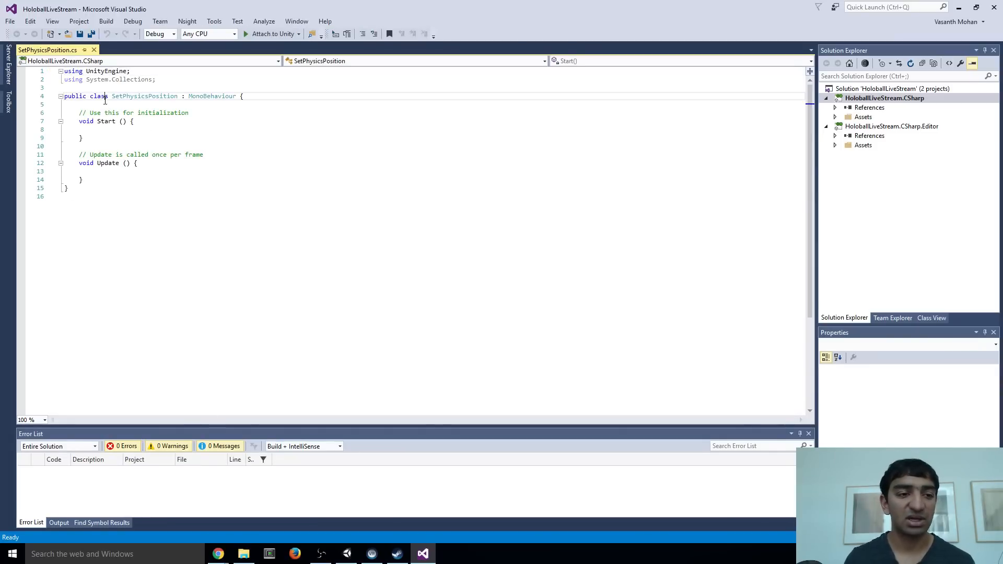
key(Down)
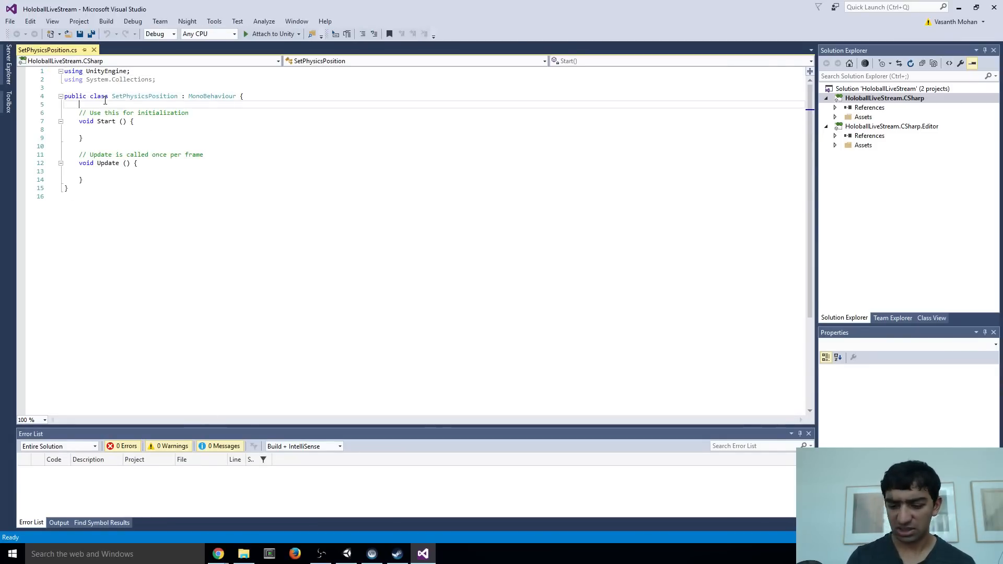
key(Return)
key(Return)
key(Up)
text(public)
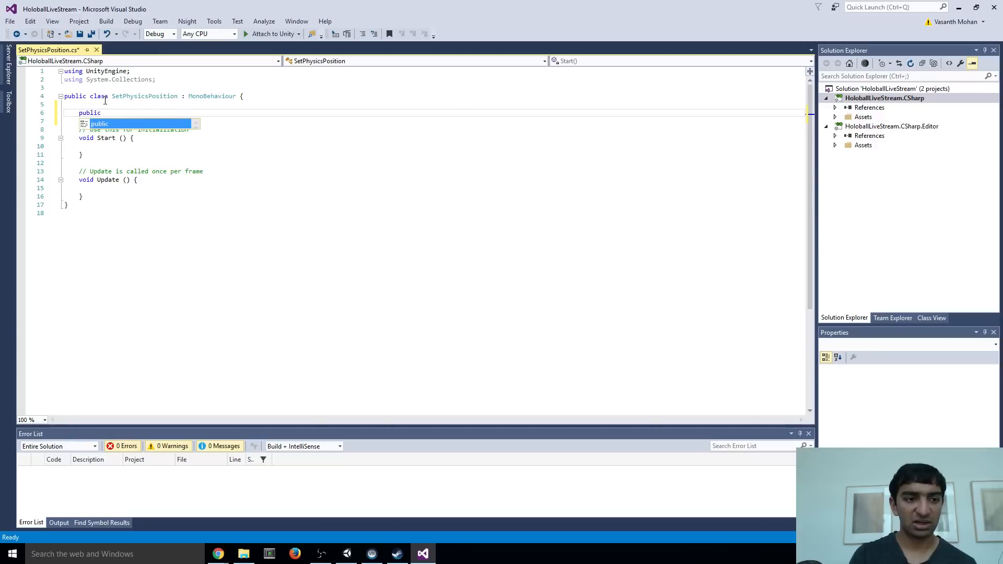
text( Rigidbody)
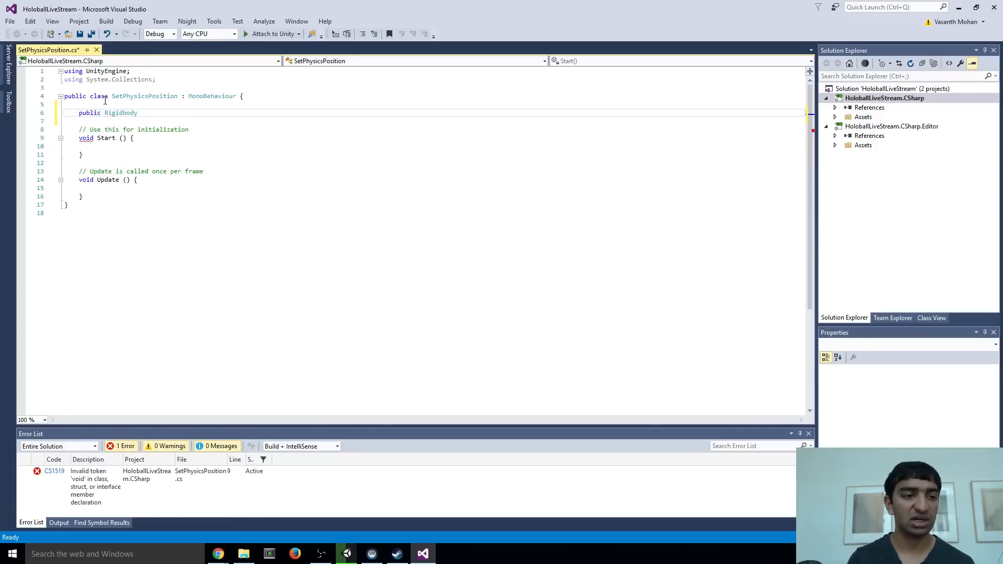
key(ctrl+Left)
key(Left)
key(BackSpace)
key(BackSpace)
key(BackSpace)
key(BackSpace)
key(BackSpace)
text(r)
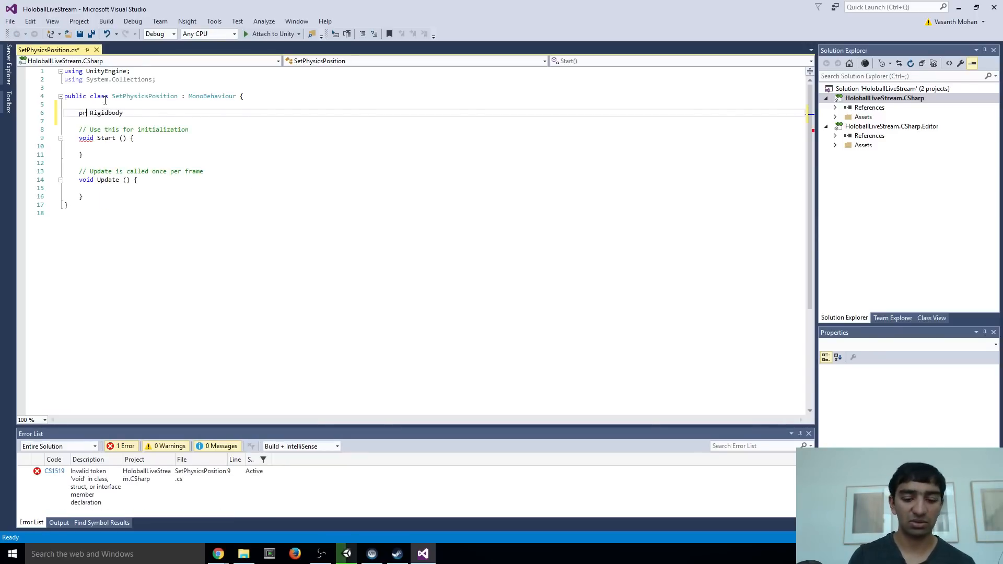
text(ivate)
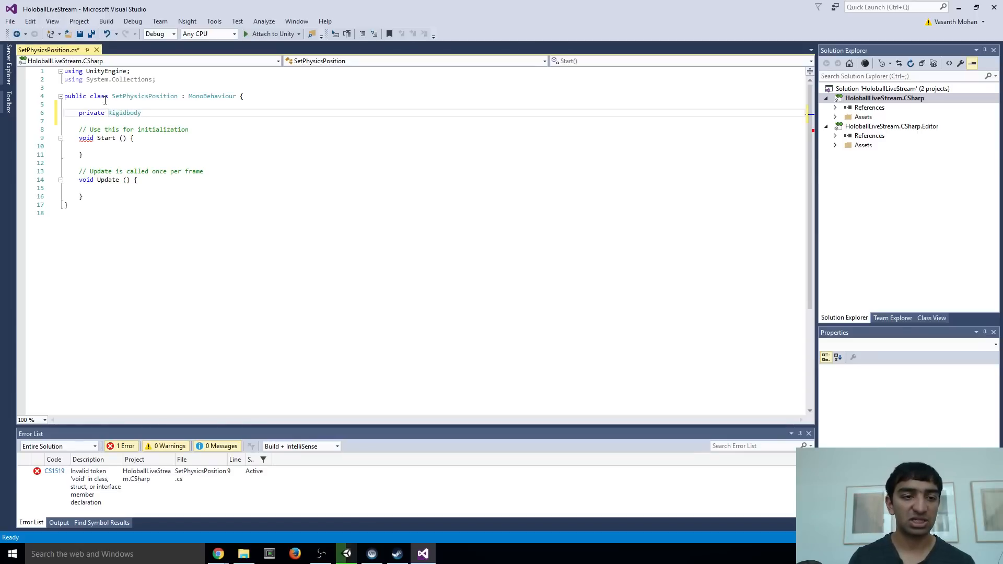
text(r;)
key(ctrl+s)
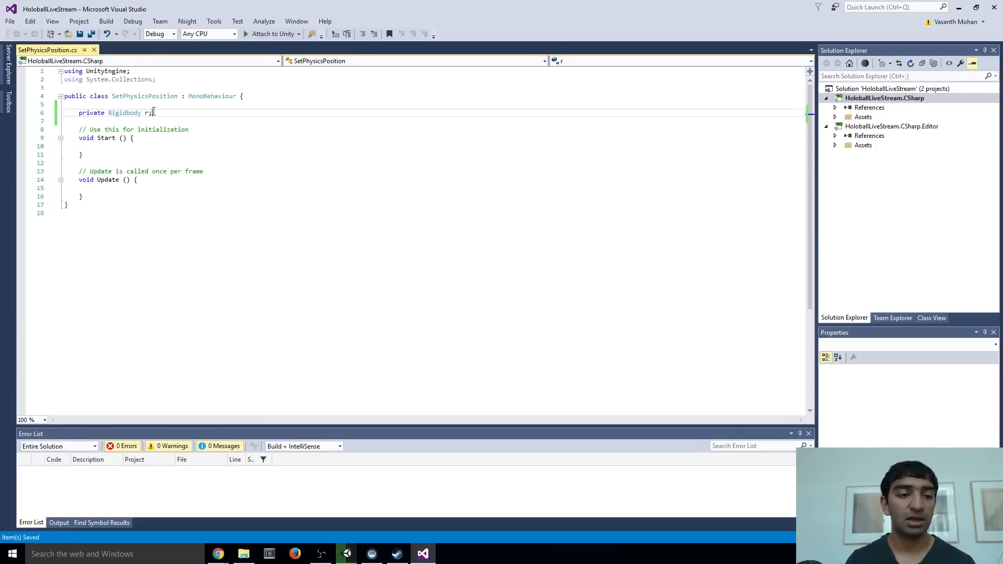
Declare the field "public SteamVR_TrackedObject controller;" below the Rigidbody field and save the script
key(Return)
key(Return)
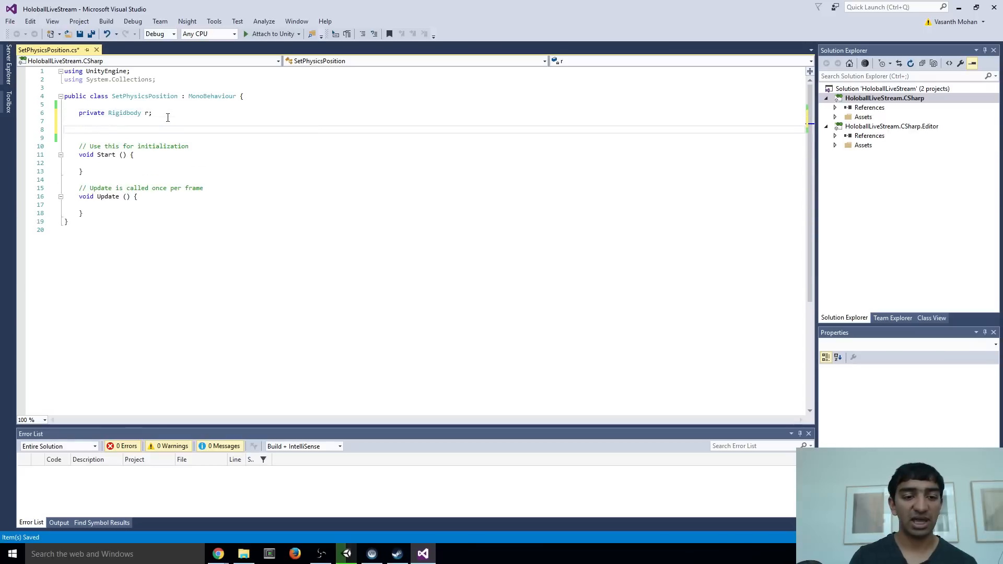
text(public SteamVR_Contr)
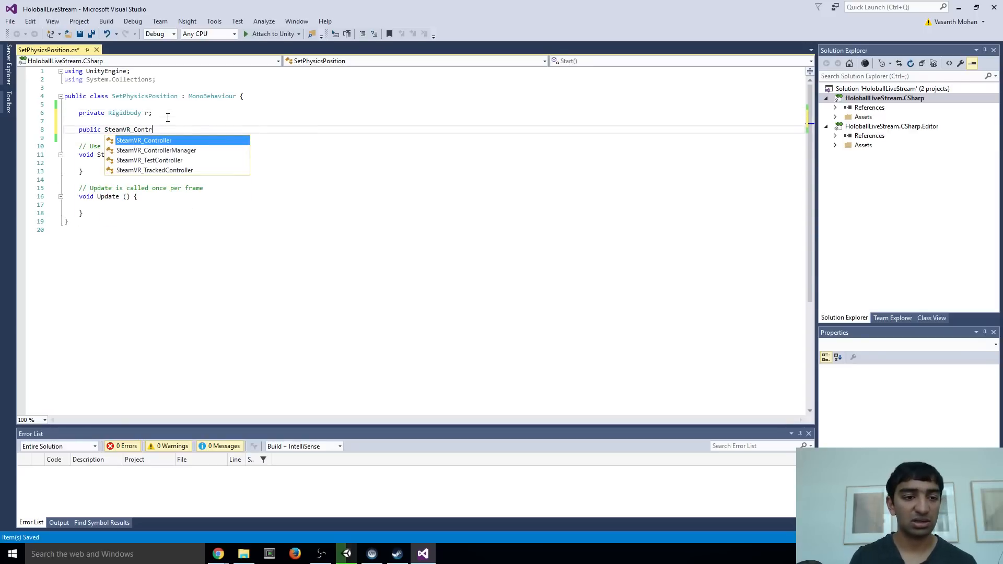
key(Down)
key(Down)
key(BackSpace)
key(BackSpace)
key(BackSpace)
key(BackSpace)
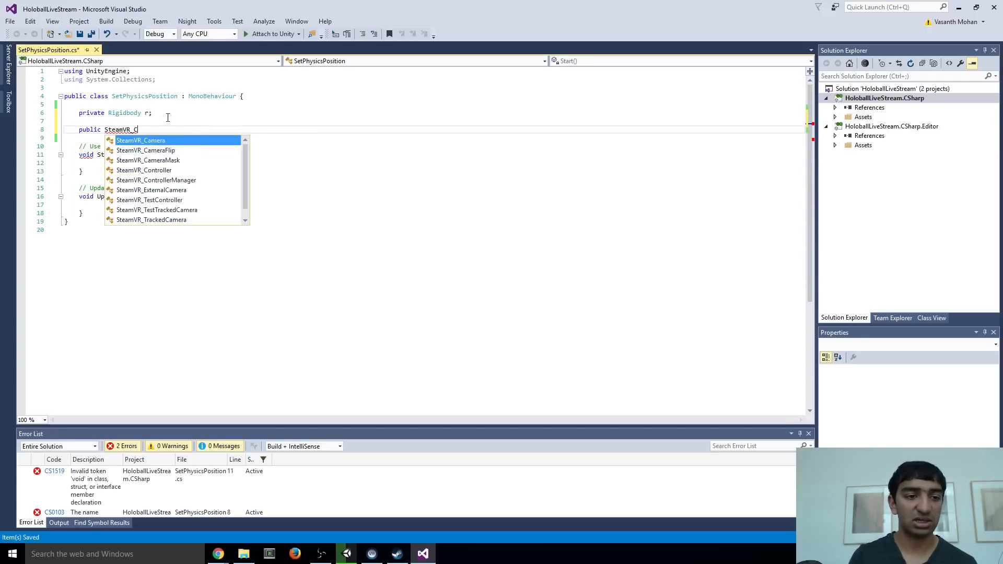
text(Track)
key(Down)
key(Down)
key(Tab)
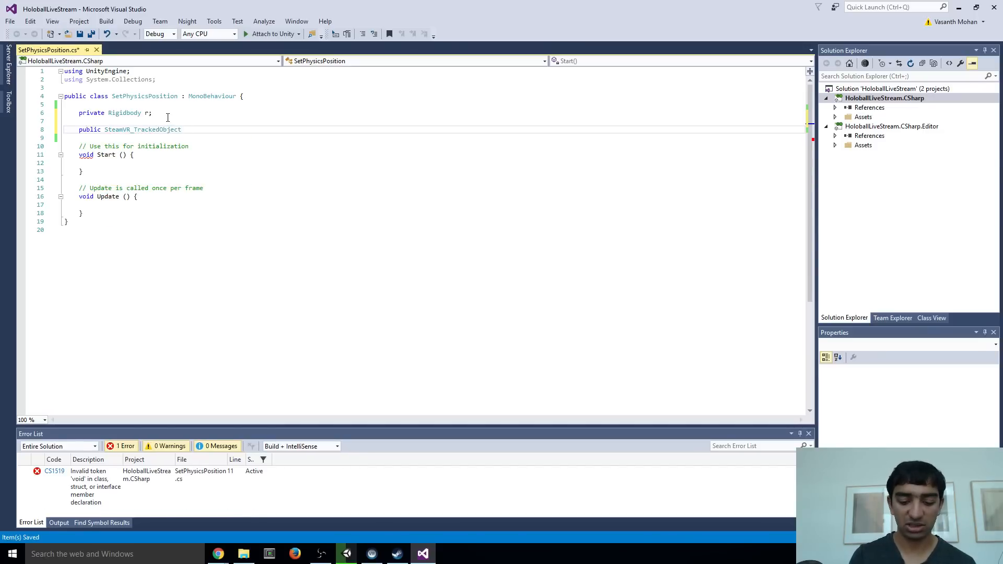
text(controller;)
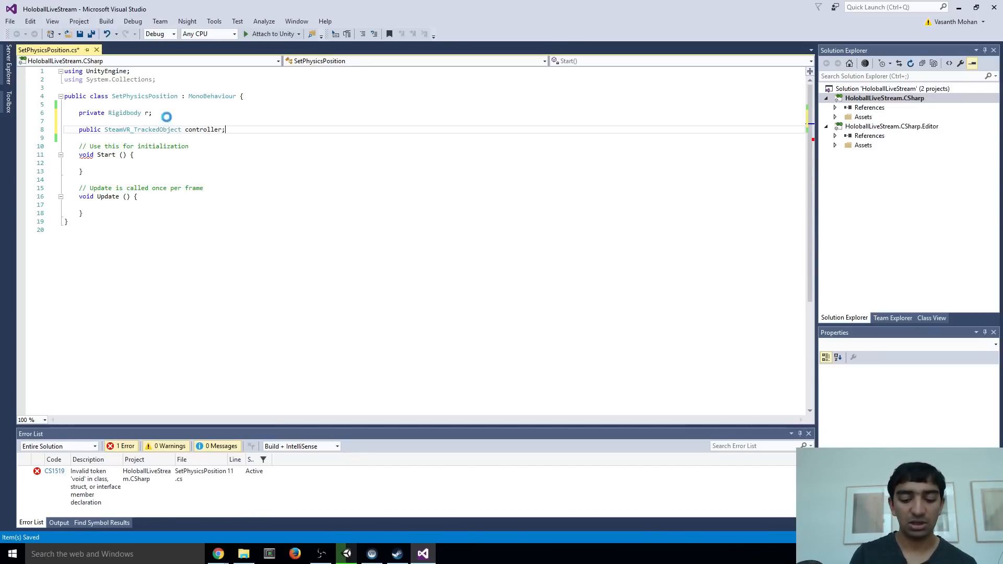
key(ctrl+s)
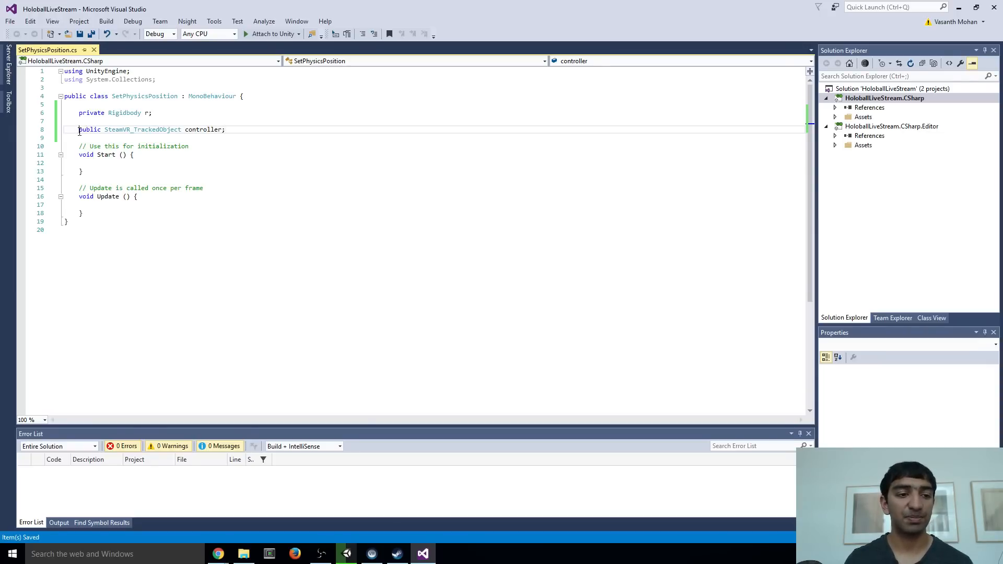
drag(80, 131, 274, 128)
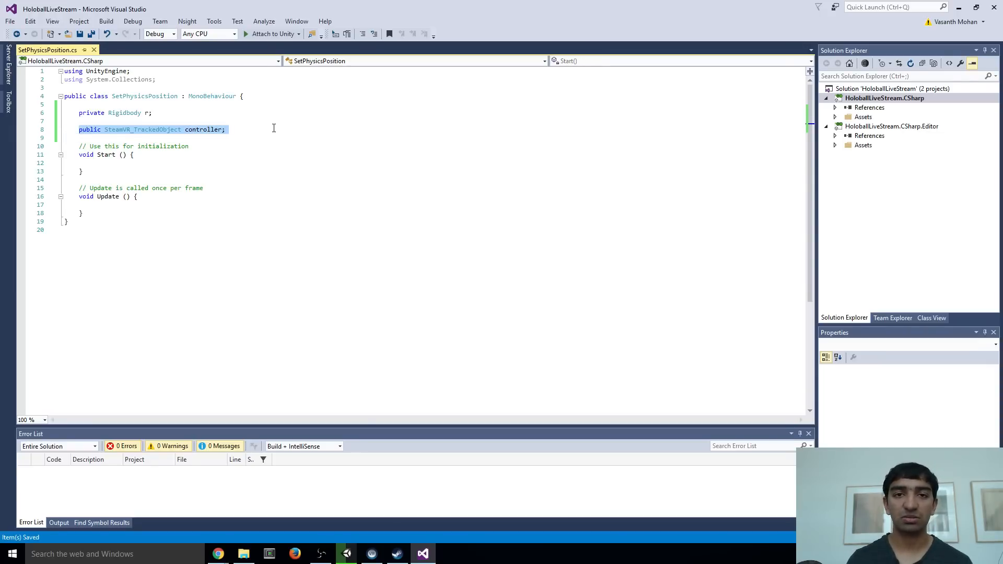
Add "r = GetComponent<Rigidbody>();" to the Start method and save the script
click(128, 163)
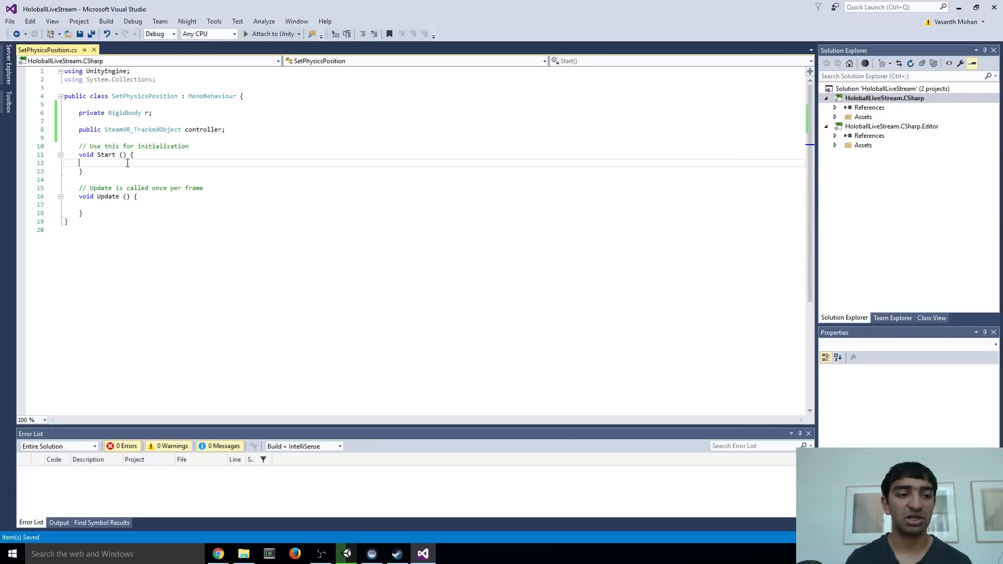
key(Tab)
text(r = Get)
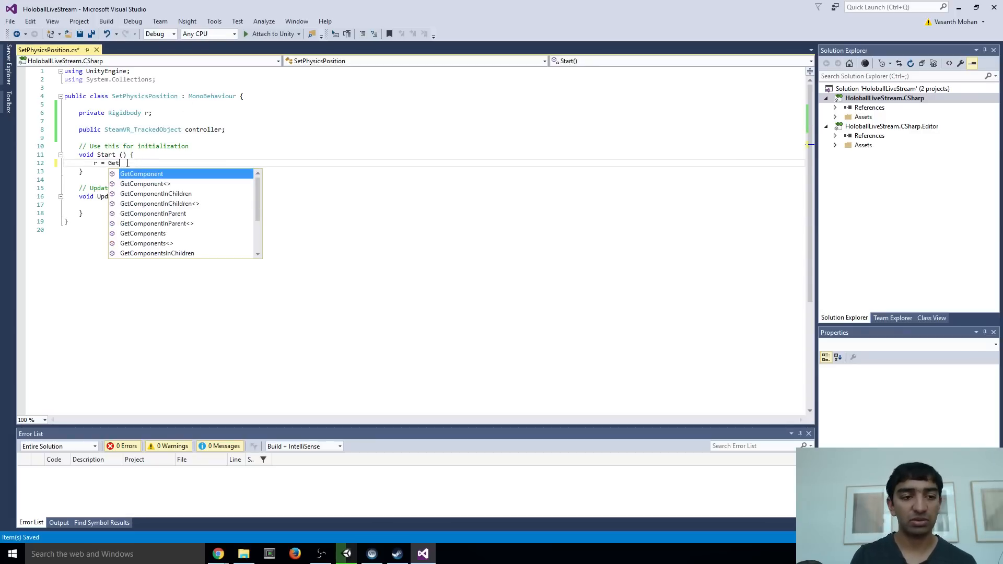
text(Component<Rigidbody>)
key(Left)
text(Rigidbody)
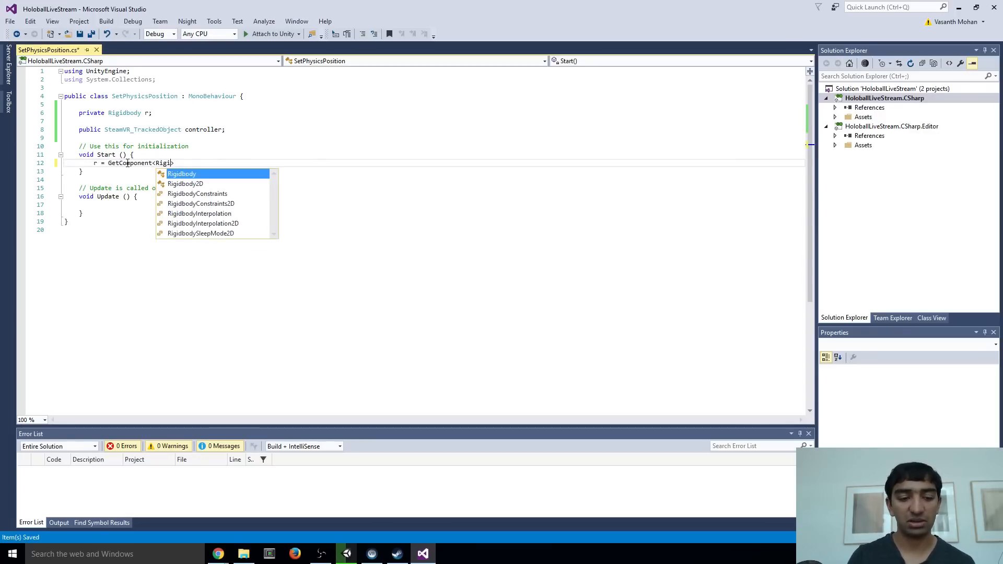
key(Right)
text(();)
key(ctrl+s)
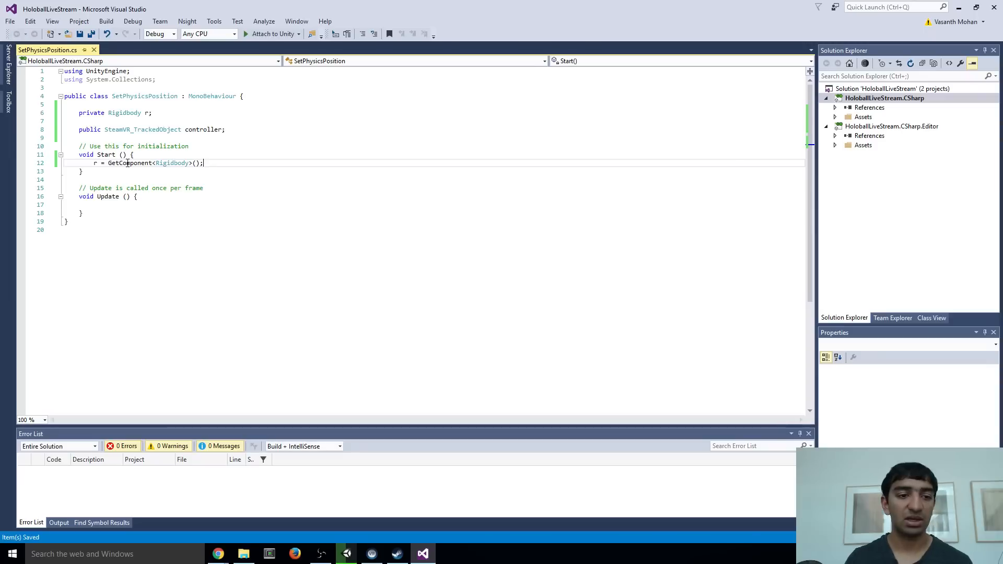
Add "r.MovePosition(controller.transform.position);" to the Update method and save the script
click(119, 204)
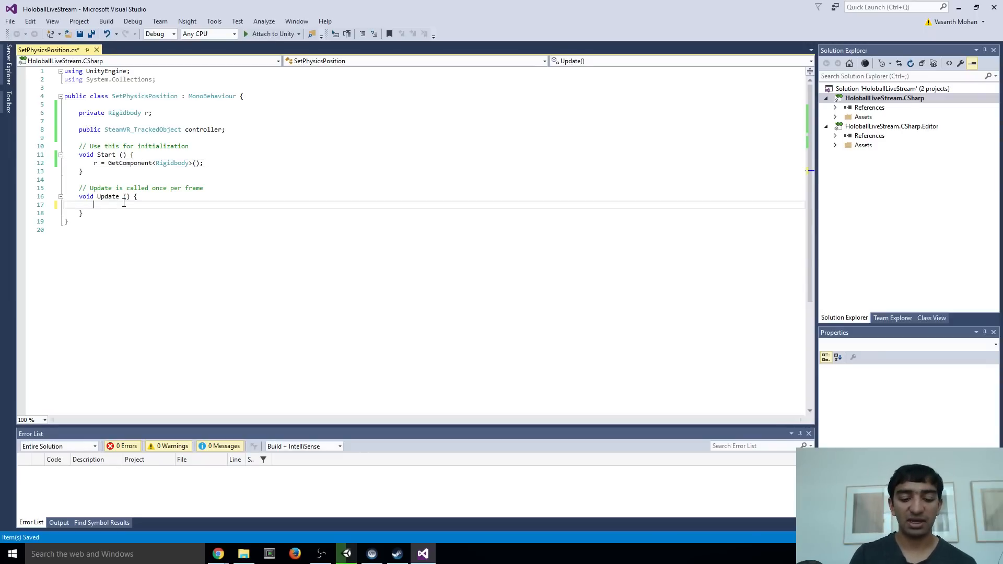
text(r.Mo)
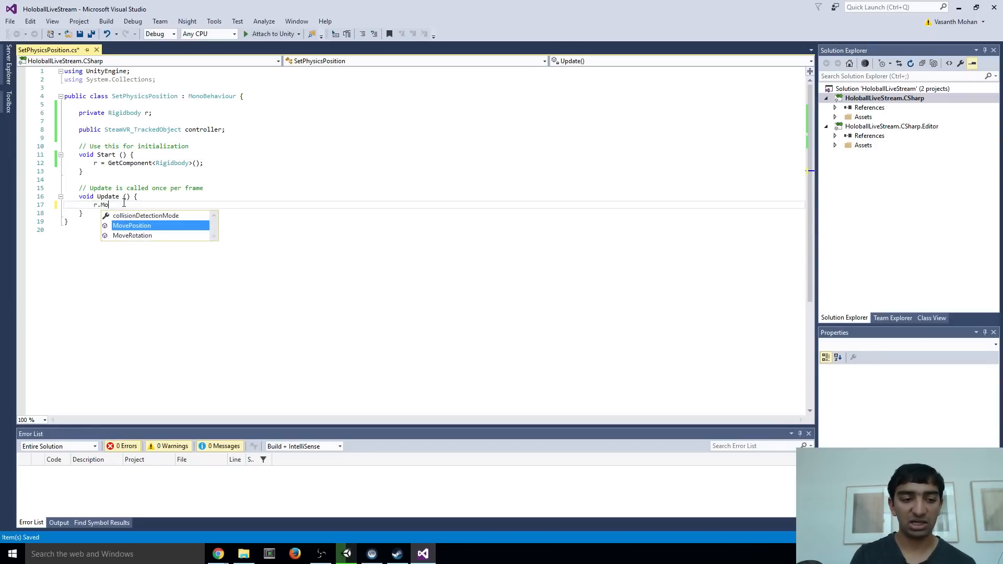
text(vePosition)
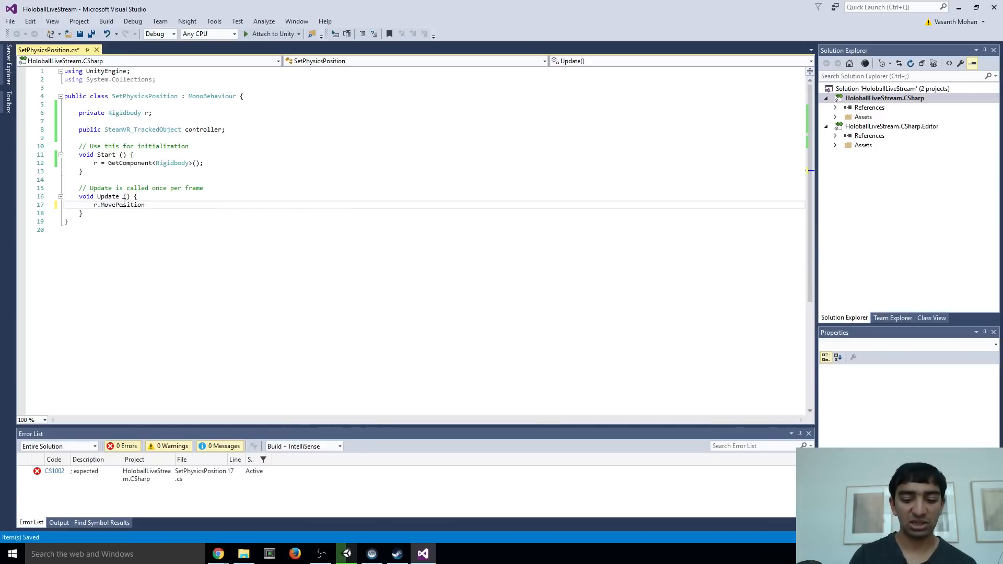
text(()contrl)
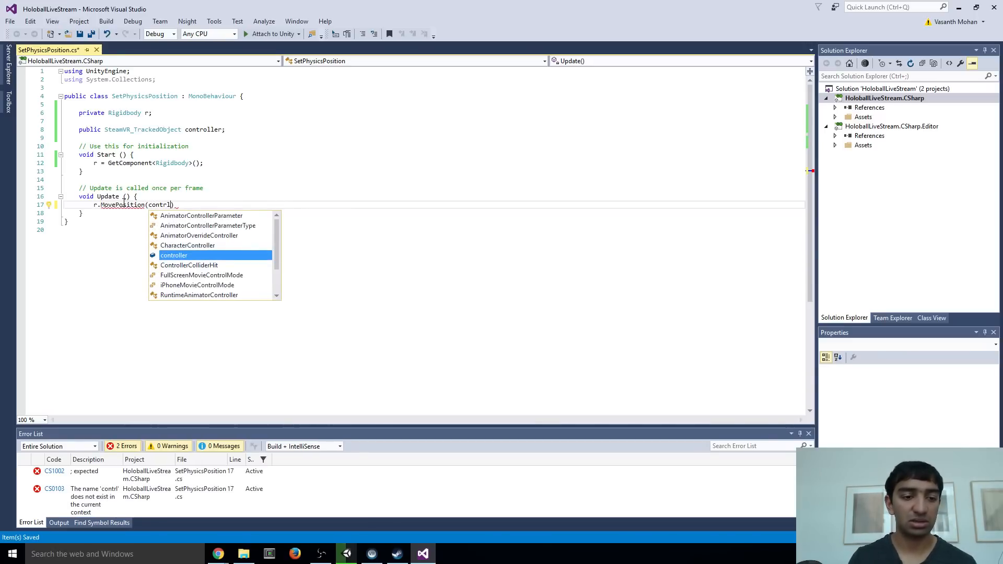
key(Tab)
text(.transform.position))
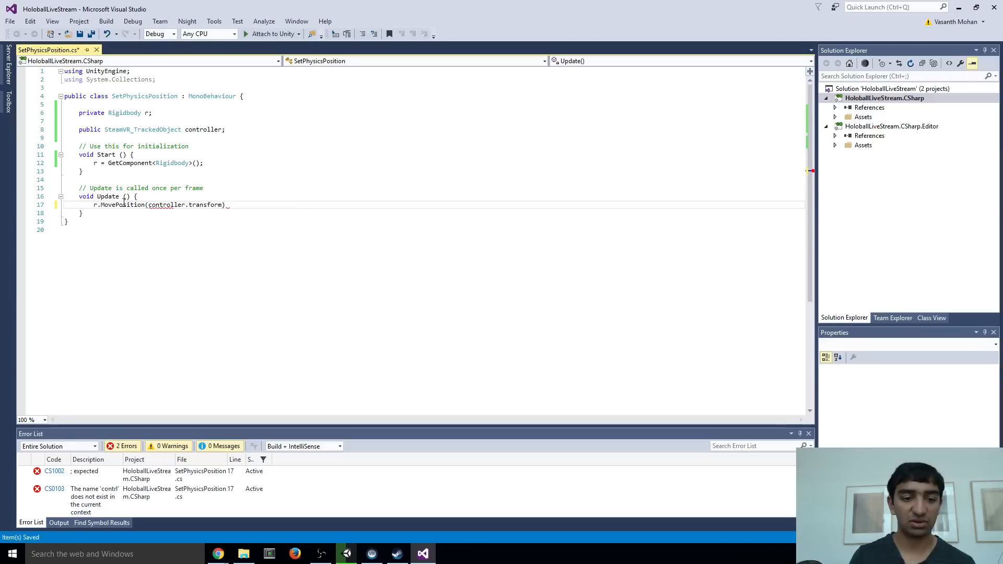
text(;)
key(ctrl+s)
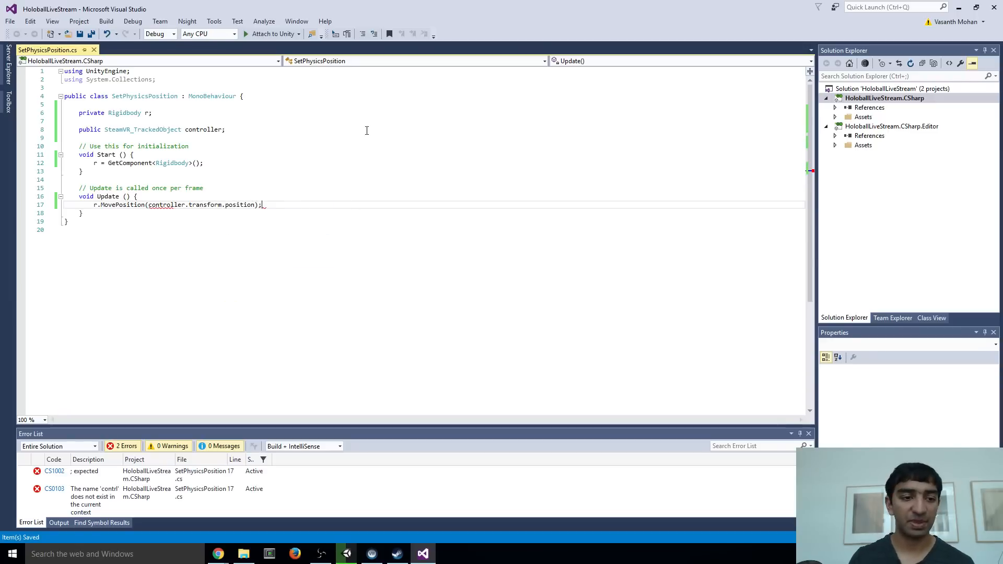
Duplicate the MovePosition line in Update, change the copy to "r.MoveRotation(controller.transform.rotation);" and save the script
drag(282, 206, 94, 209)
key(ctrl+c)
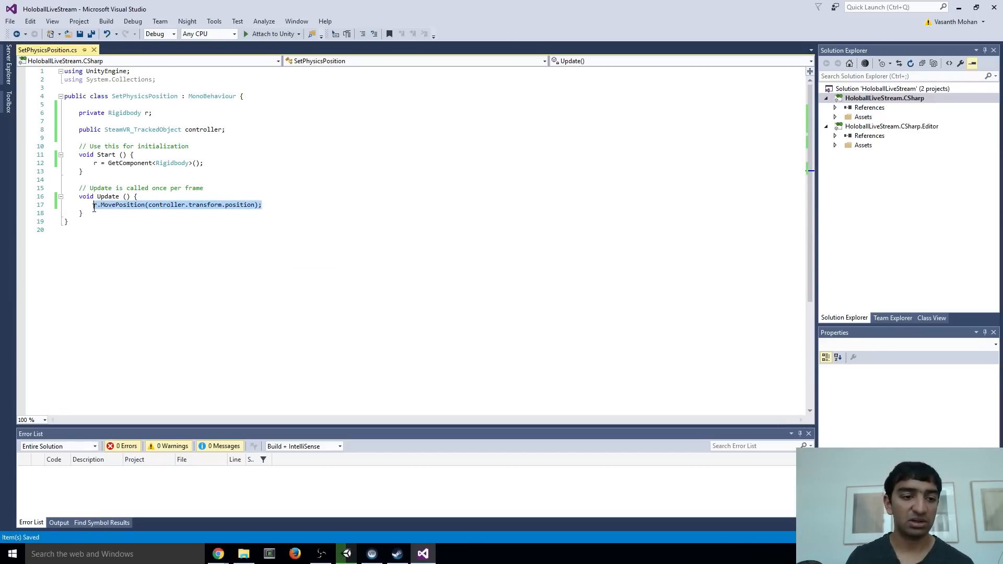
click(280, 203)
key(Return)
key(ctrl+v)
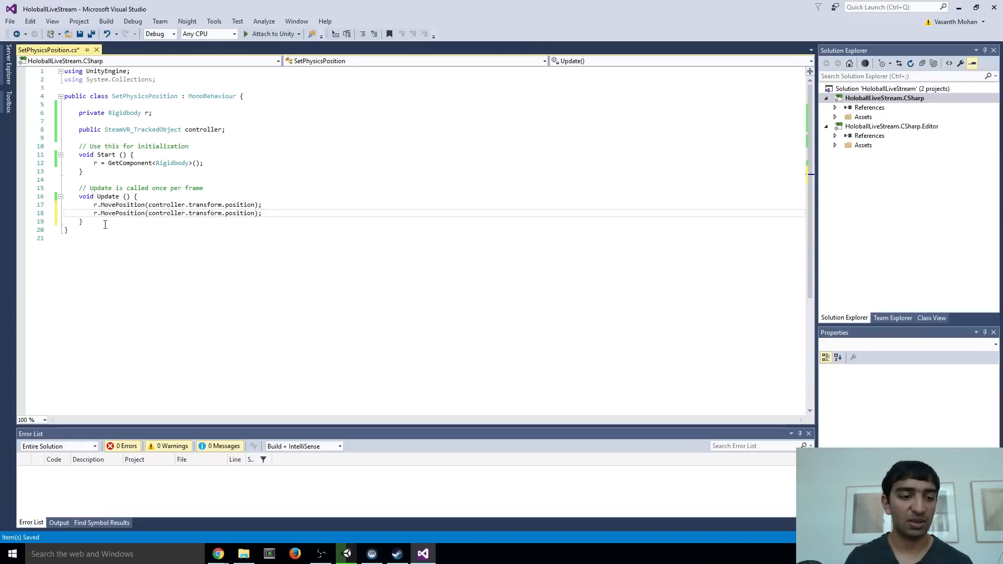
double_click(118, 214)
text(Move)
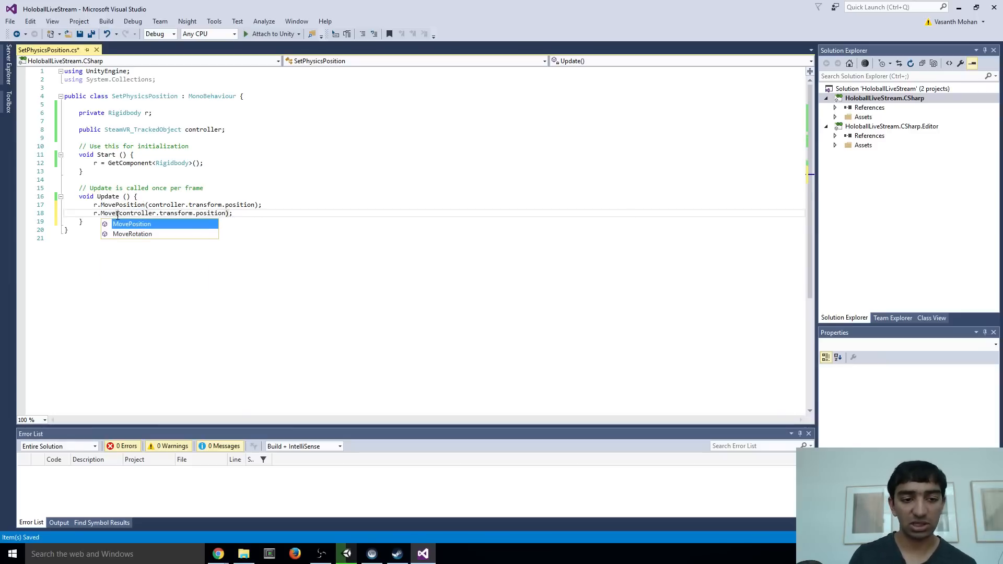
key(Down)
key(Tab)
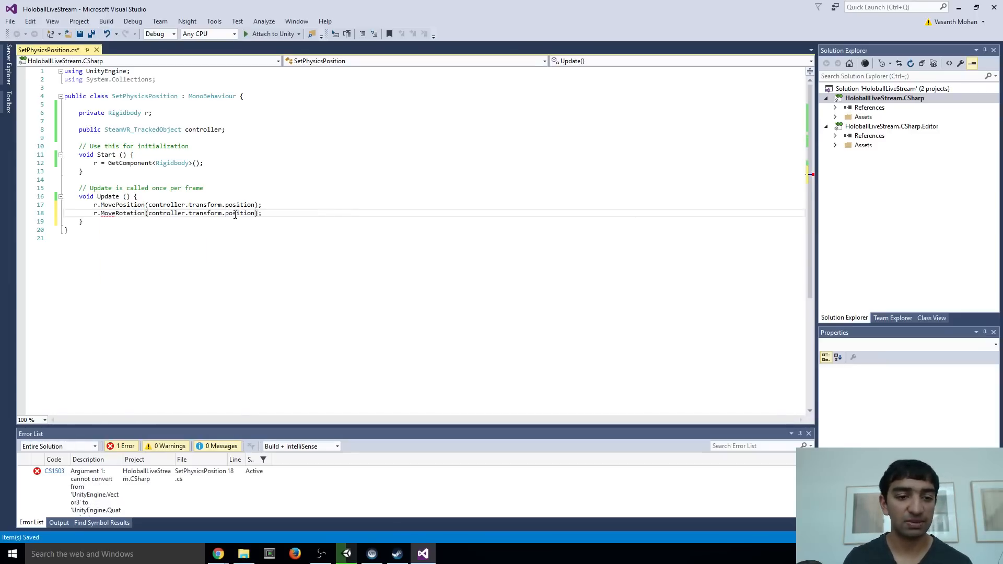
double_click(235, 214)
text(ro)
key(Tab)
key(ctrl+s)
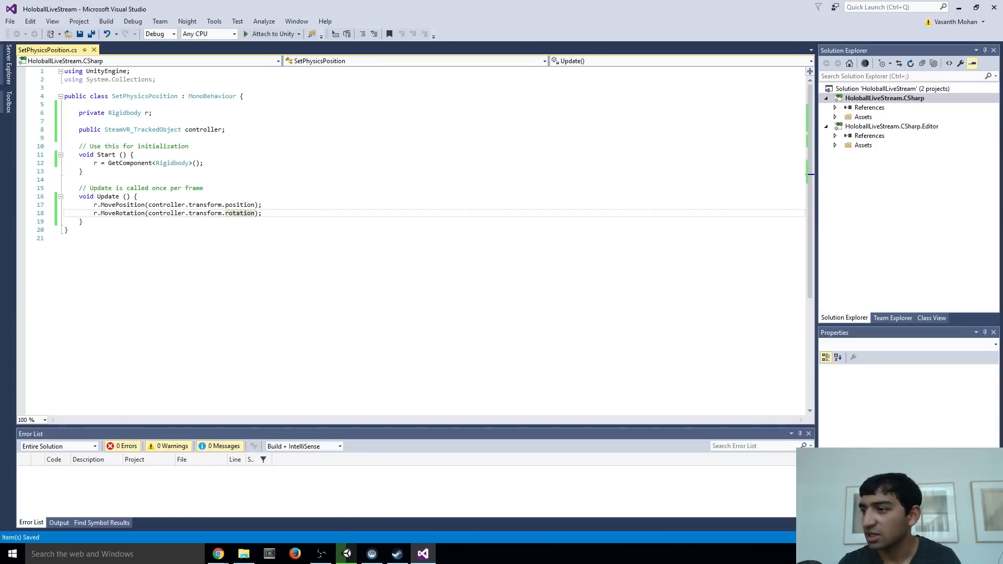
Switch to Unity and set the scene lighting to Baked Resolution 10, Default-LowResolution parameters and Non-Directional mode
key(alt+Tab)
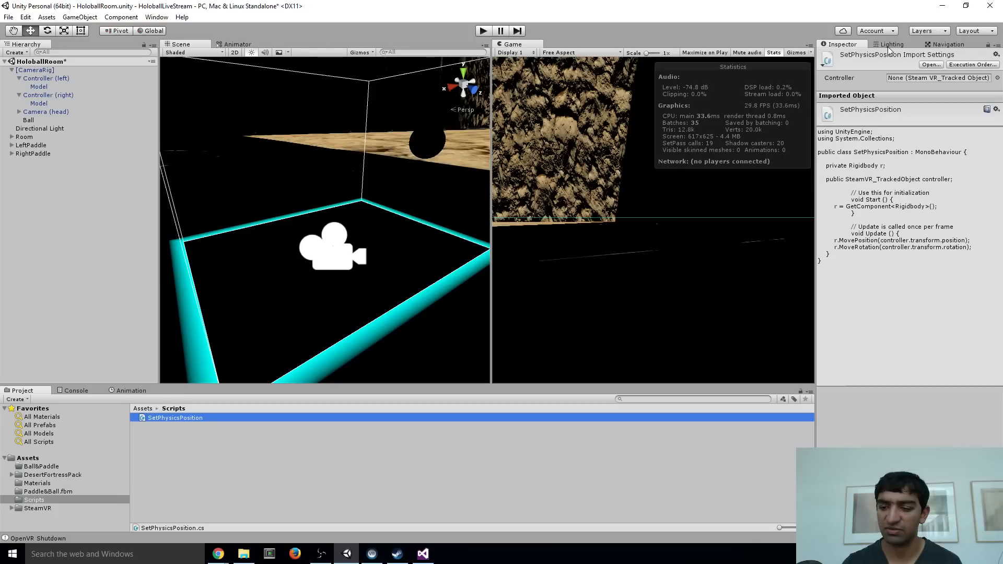
click(888, 46)
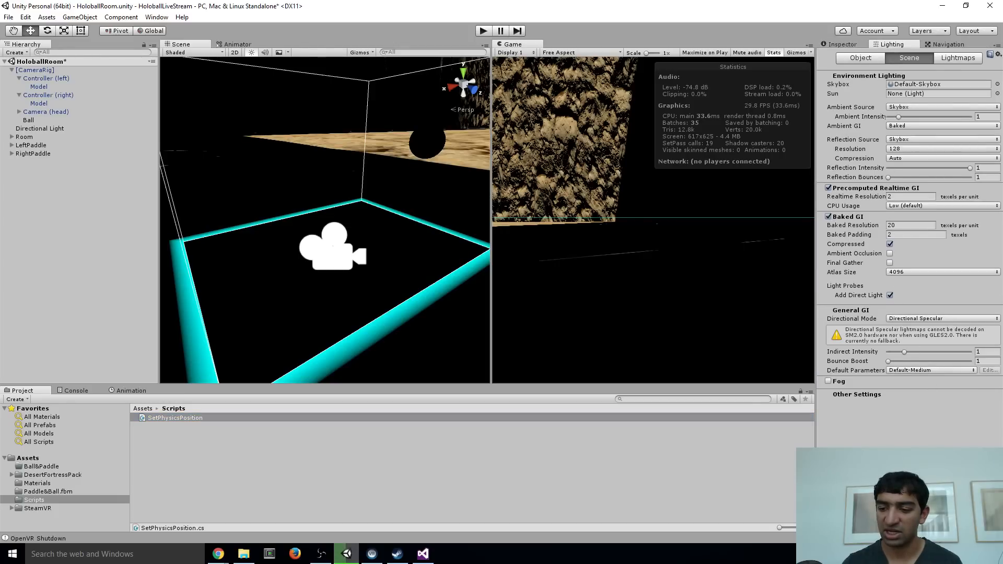
click(908, 225)
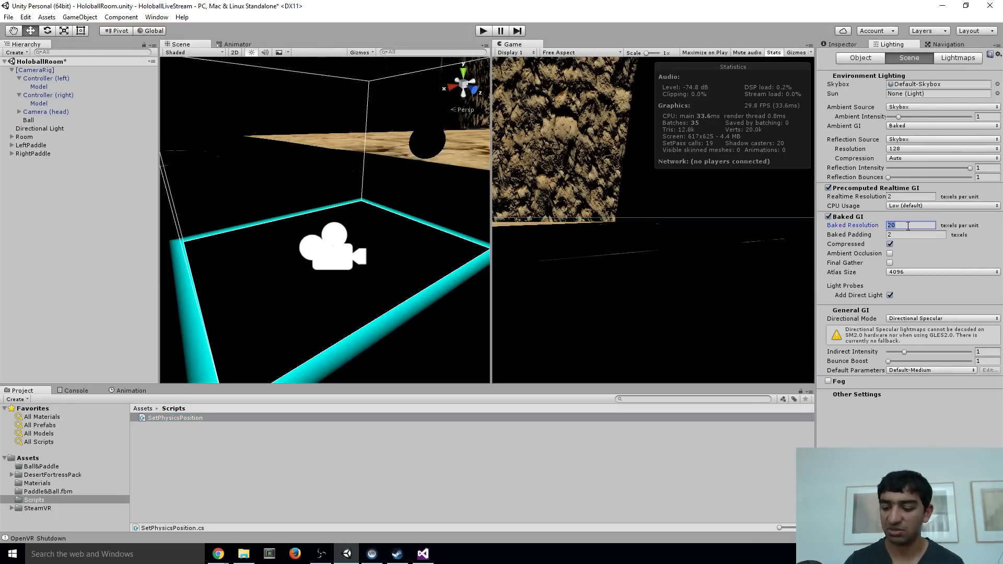
text(10)
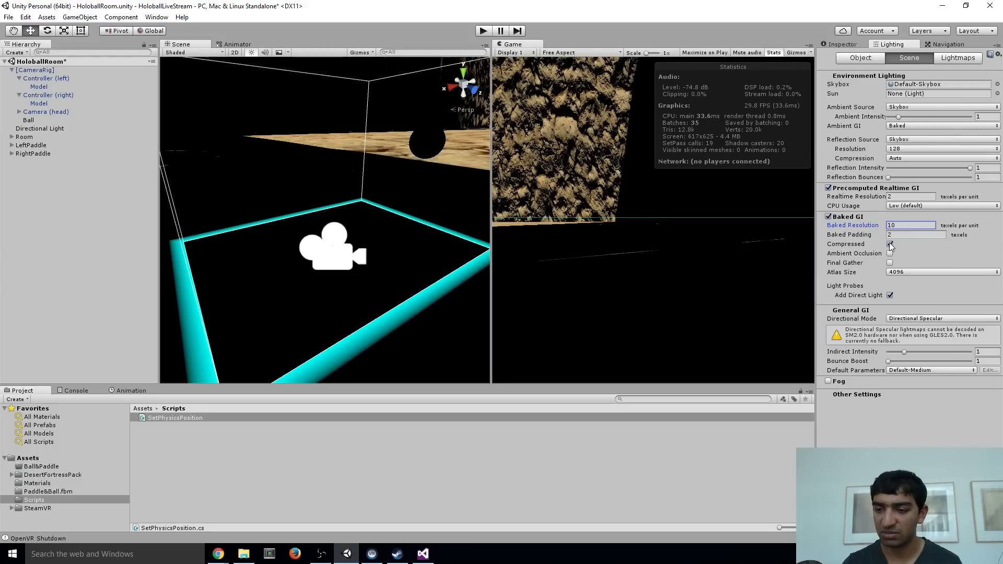
click(919, 370)
click(931, 405)
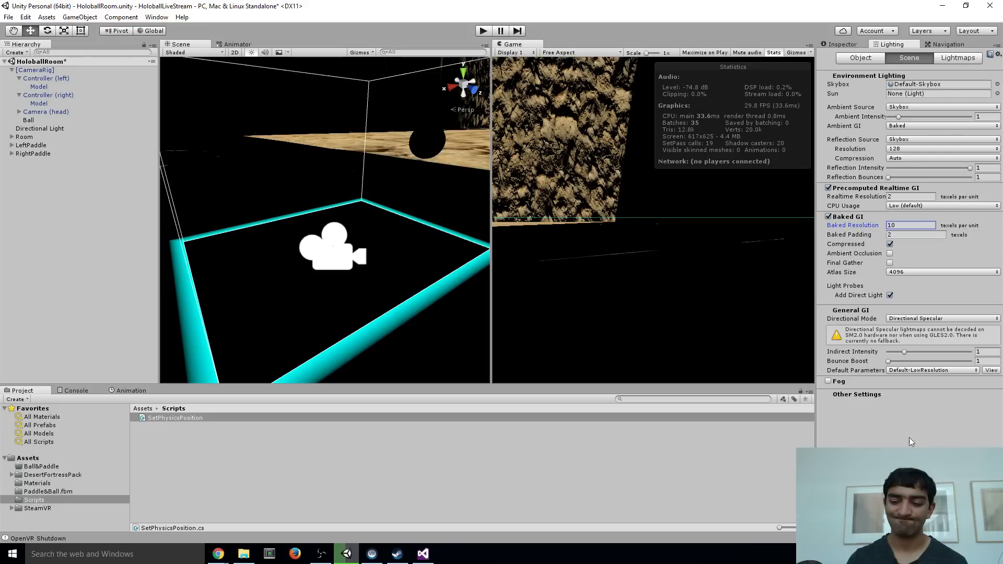
click(921, 319)
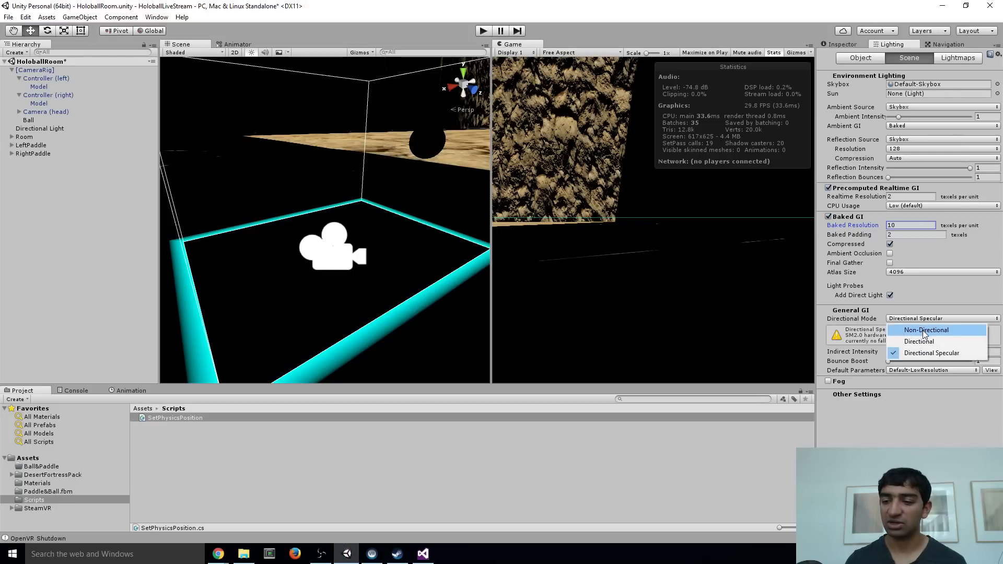
click(920, 328)
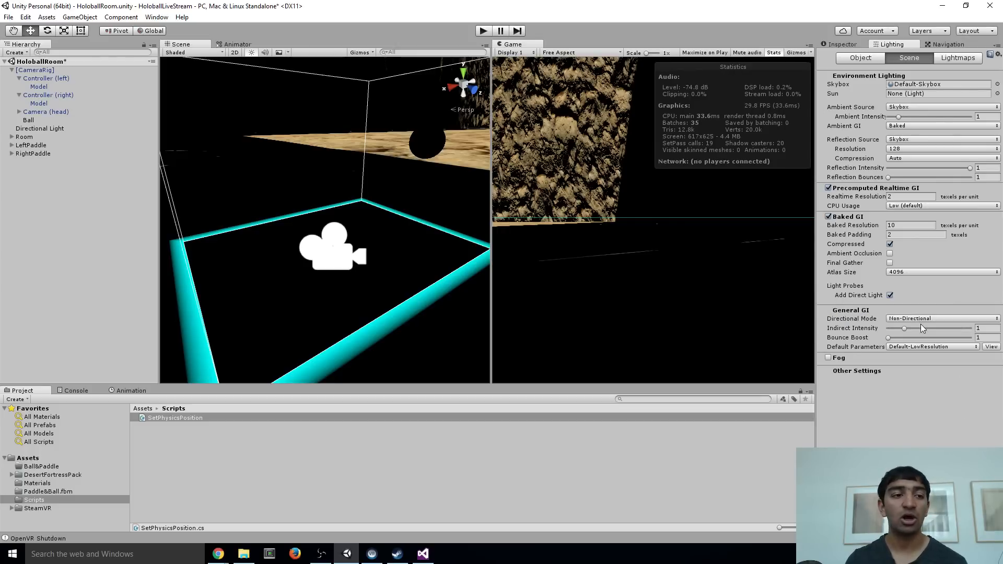
Select all five desertfortress wall objects under Room and set their desertfortress_top material to the Standard shader
click(12, 137)
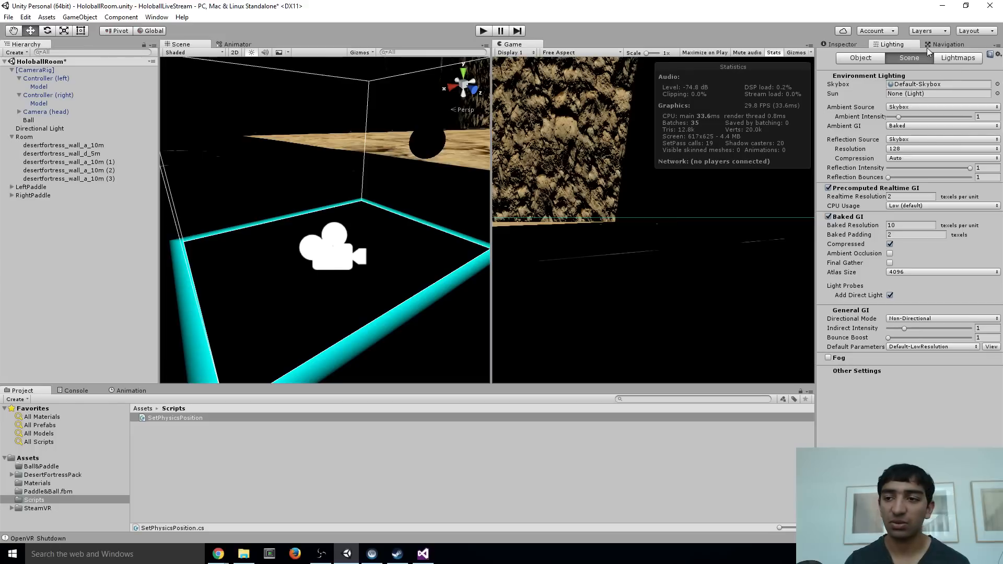
click(830, 45)
click(63, 145)
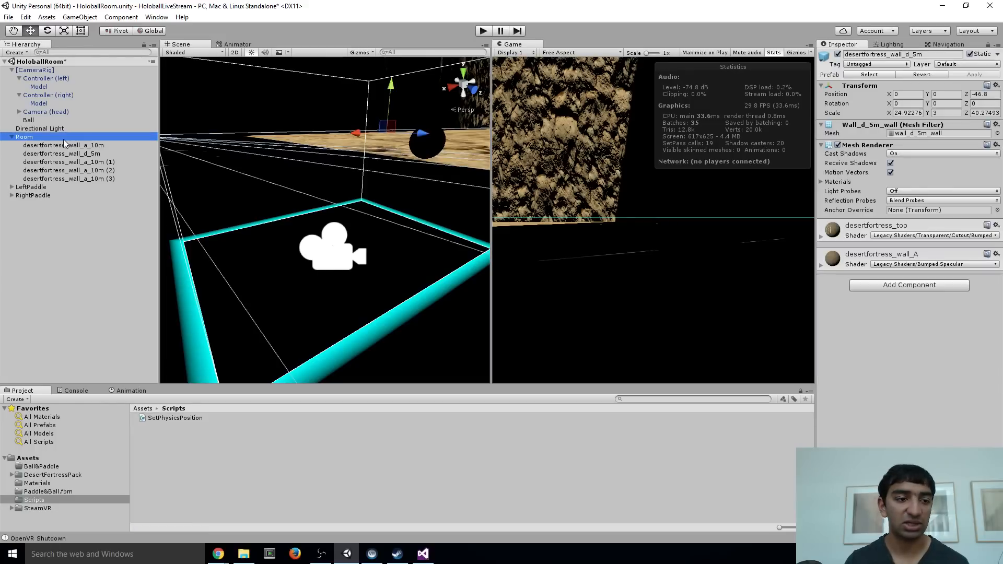
shift+click(65, 179)
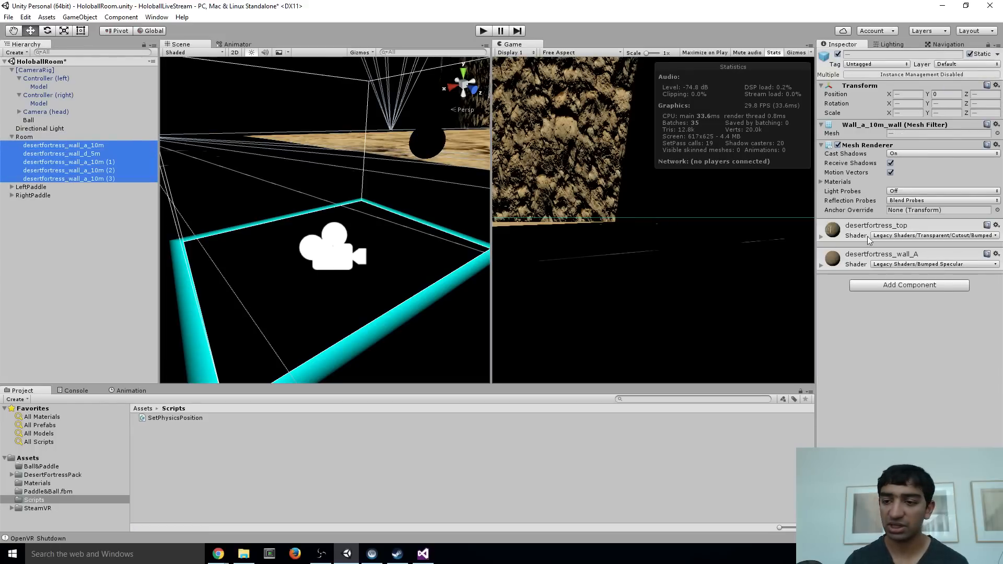
click(822, 236)
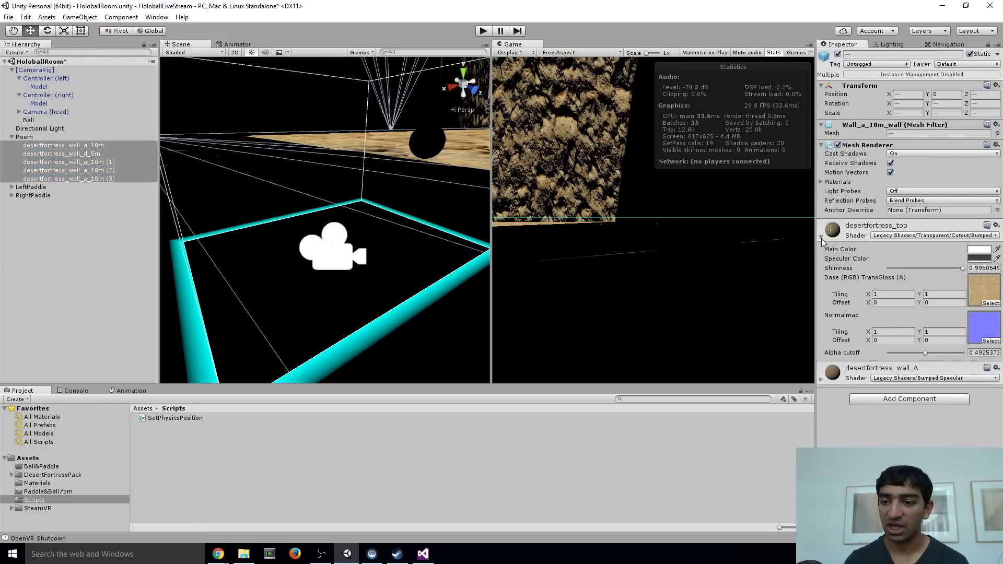
click(907, 236)
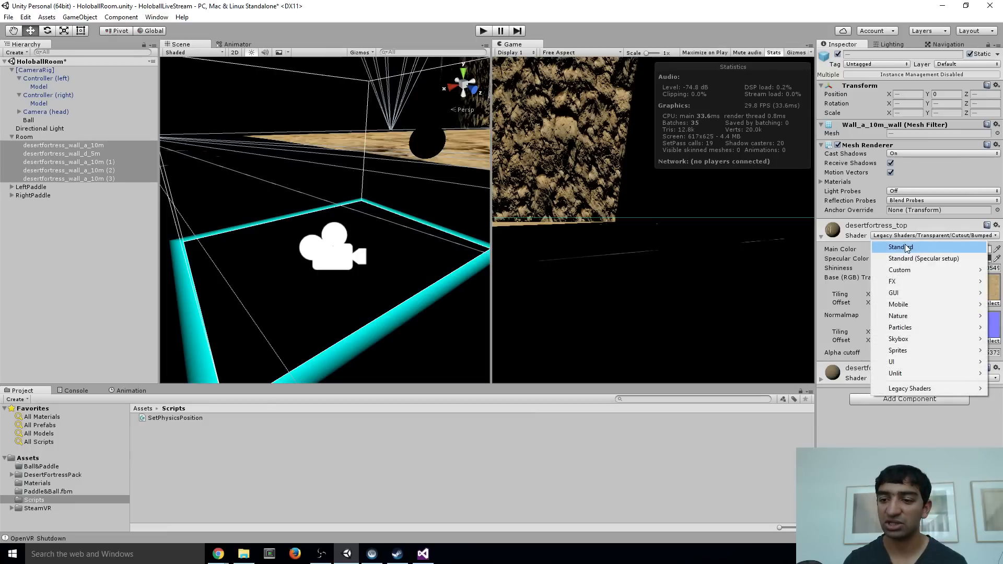
click(904, 246)
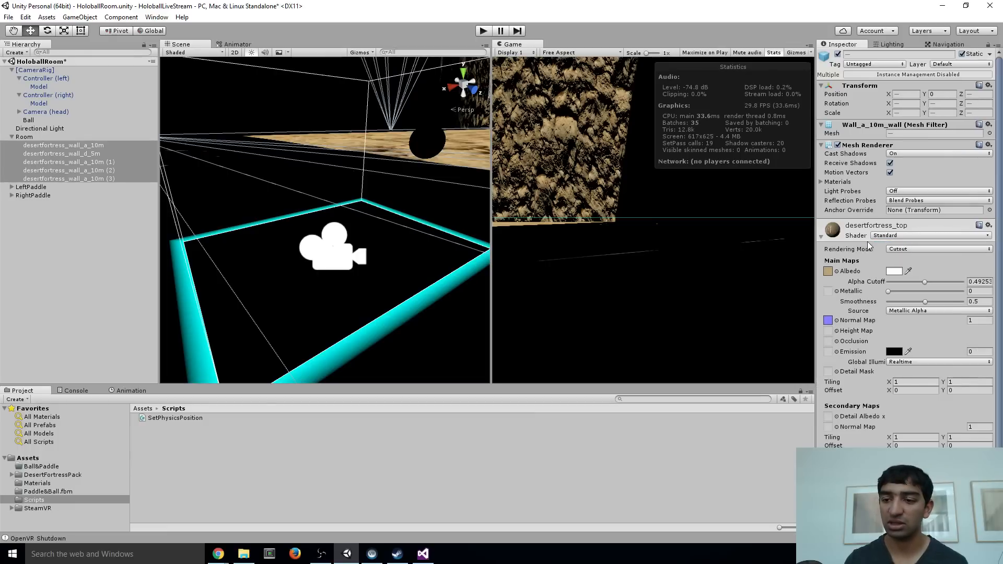
Set the selected walls' desertfortress_wall_A material to the Standard shader and collapse both materials' settings
scroll(863, 253, down, 5)
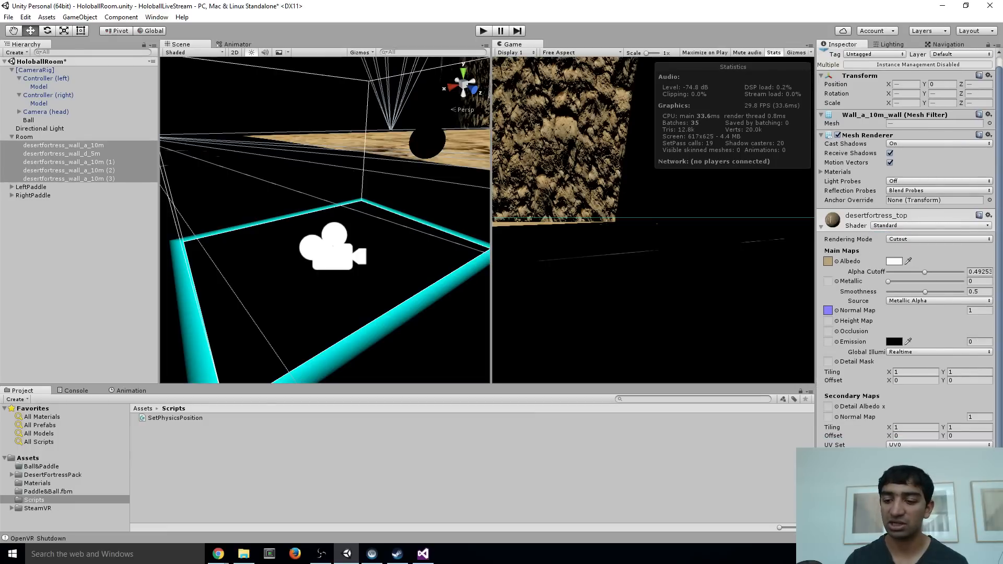
scroll(863, 254, up, 4)
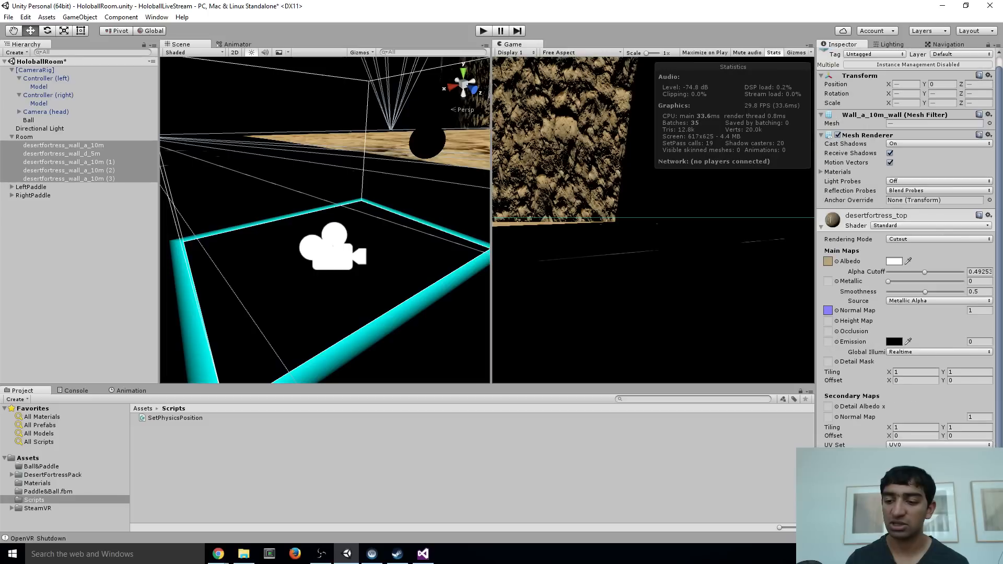
click(922, 505)
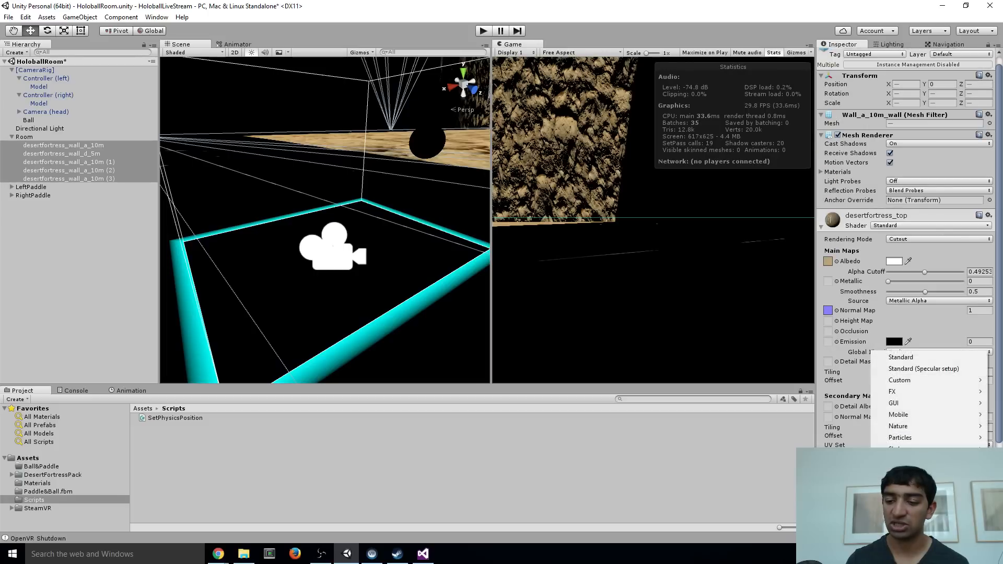
click(913, 359)
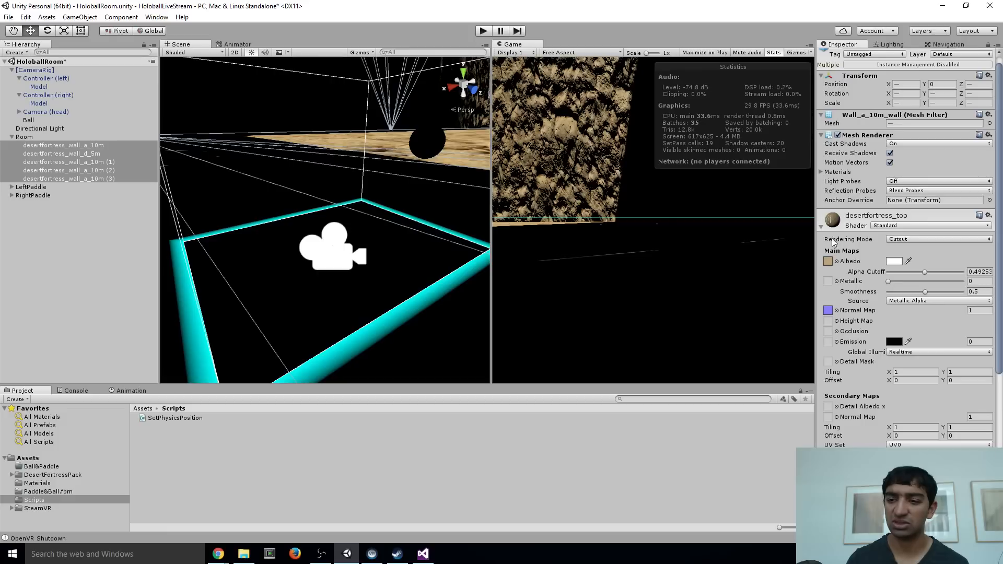
click(821, 226)
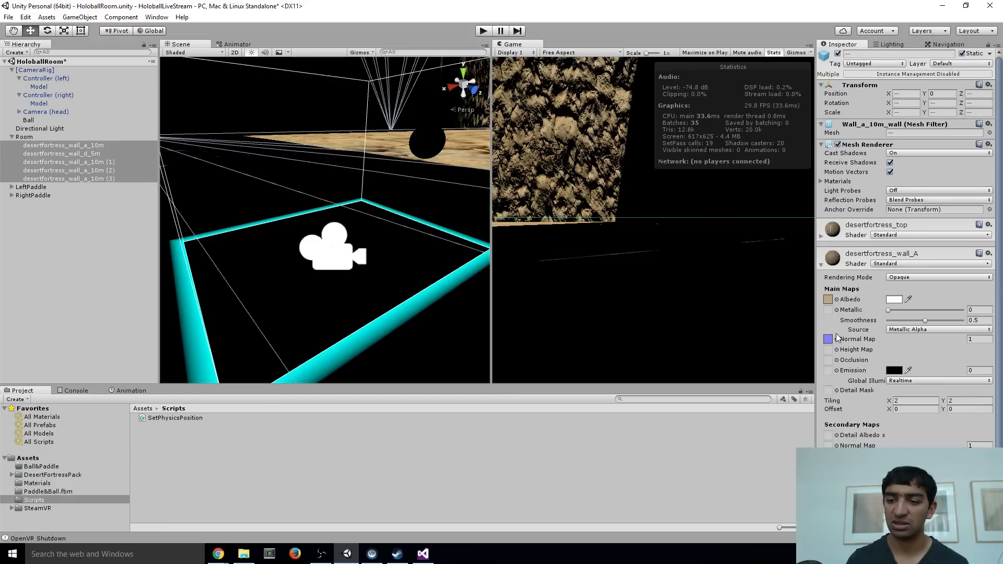
click(821, 265)
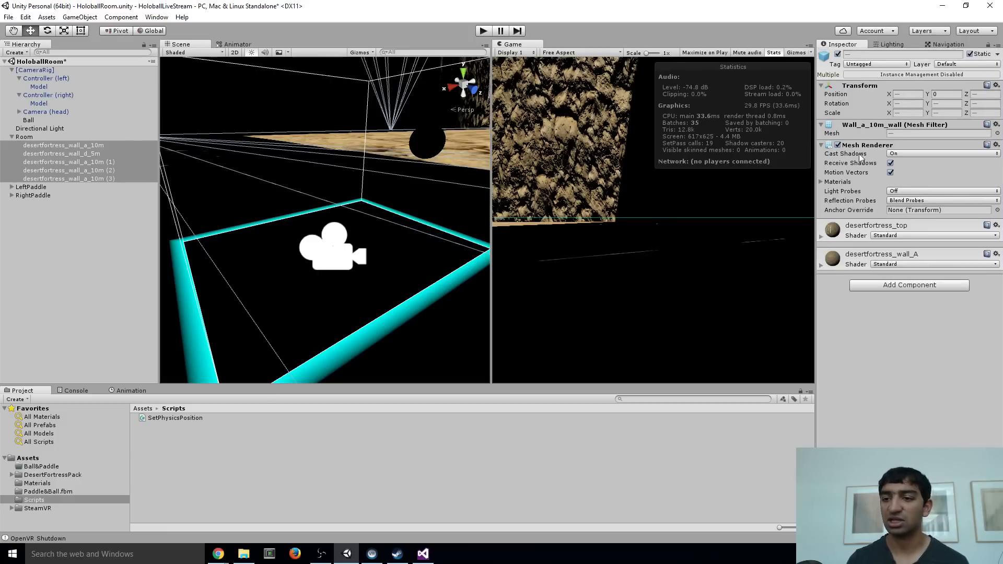
Reopen the scene lighting settings and inspect the lit walls and floor of the room in the Scene view
click(889, 45)
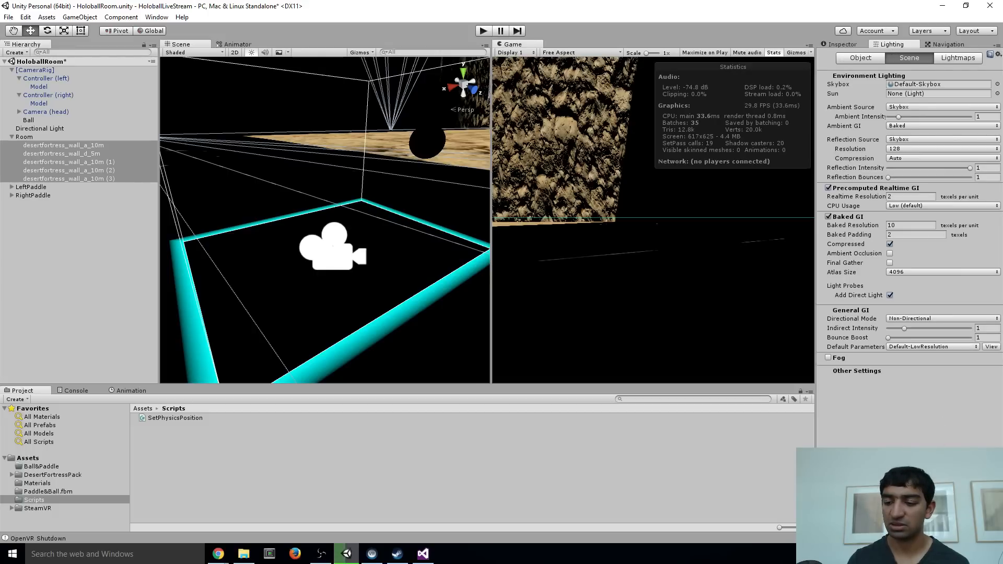
key(d)
right_drag(331, 139, 361, 170)
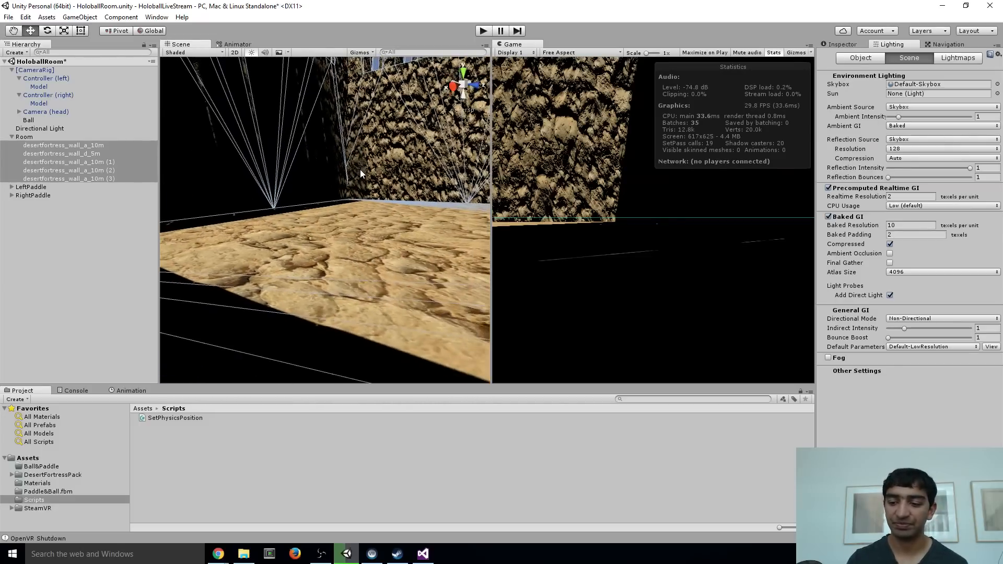
key(alt+Tab)
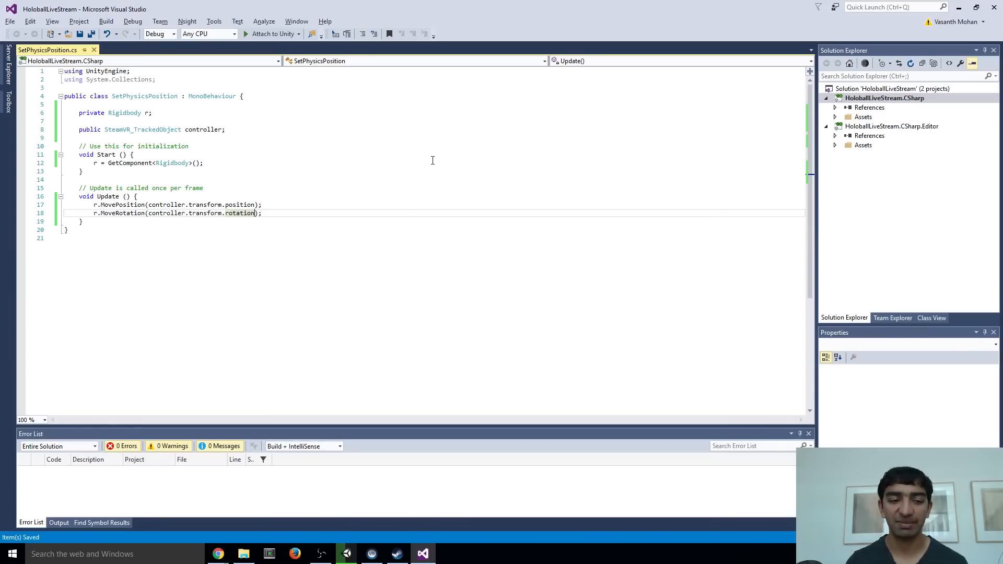
key(alt+Tab)
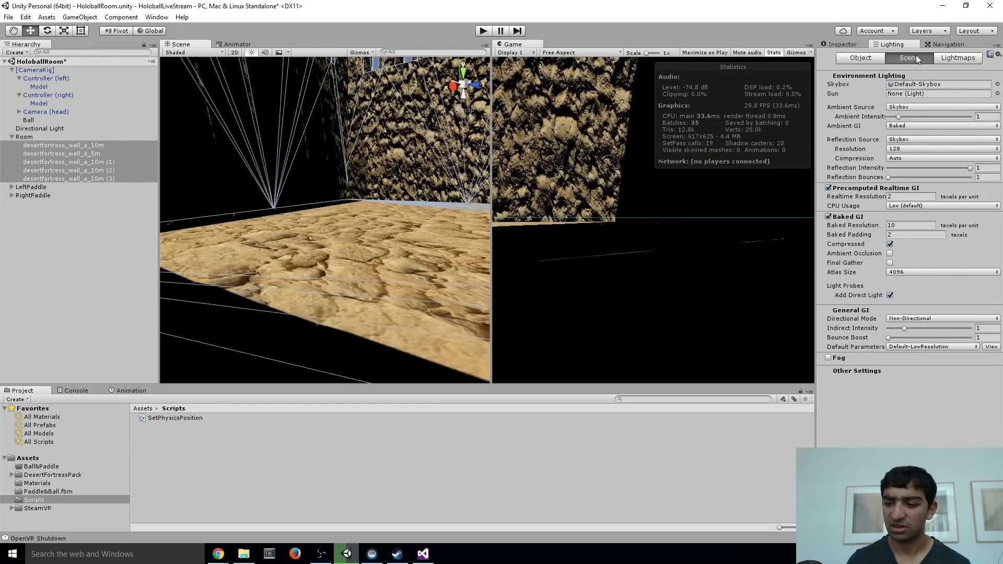
right_drag(303, 240, 348, 167)
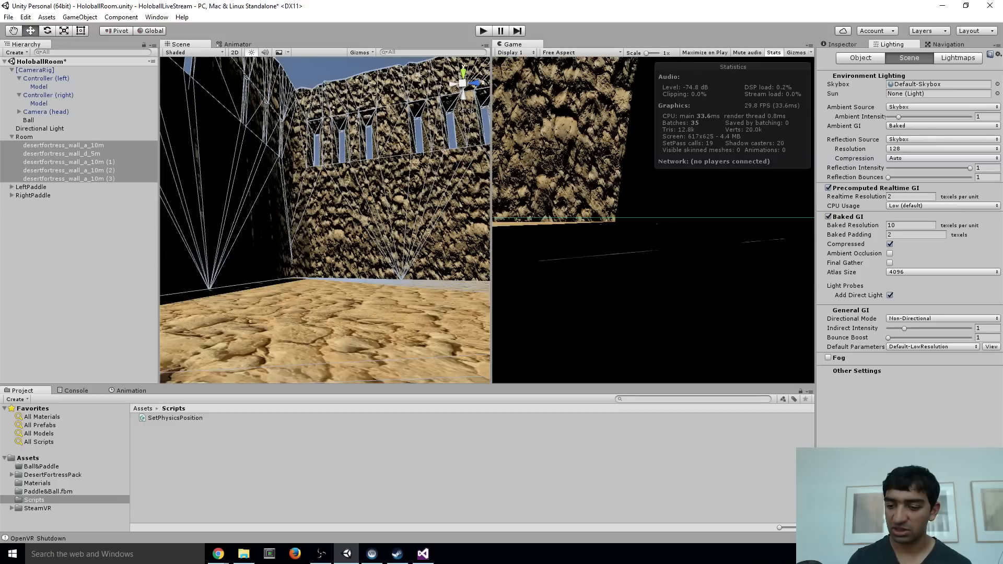
Set the Directional Light's Baking mode to Realtime and save the scene
click(841, 43)
right_click(47, 129)
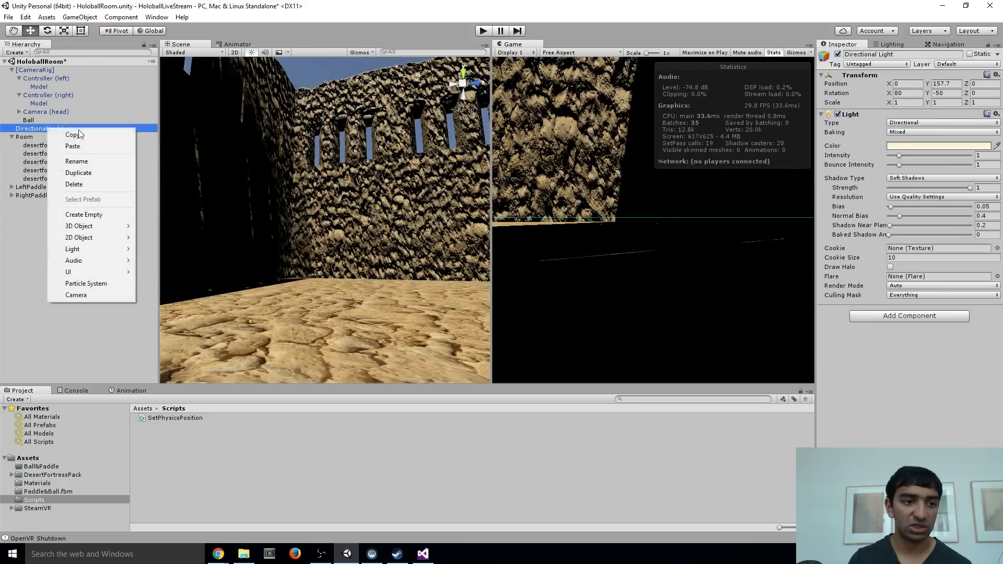
click(896, 132)
click(900, 131)
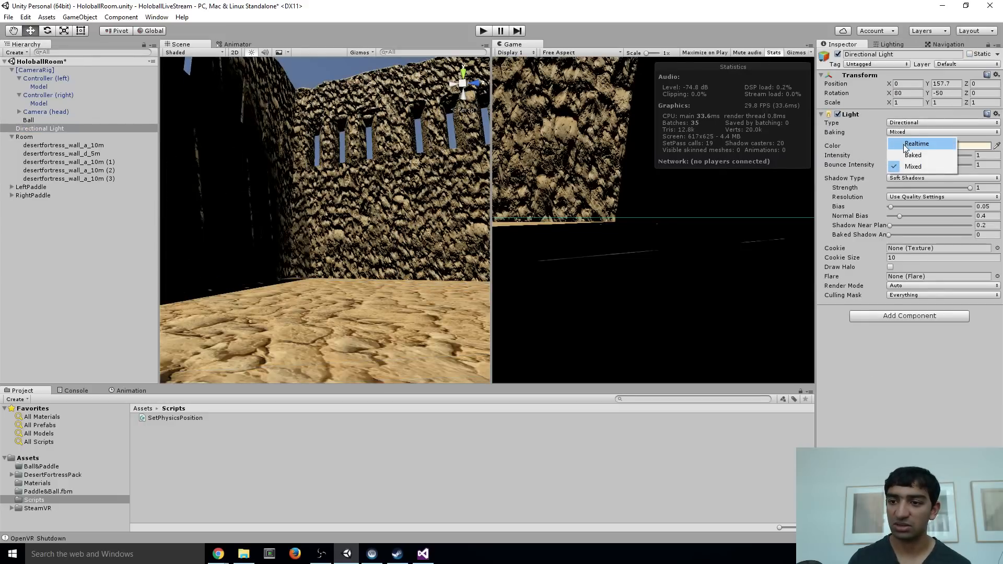
click(903, 145)
right_drag(237, 191, 230, 245)
key(ctrl+s)
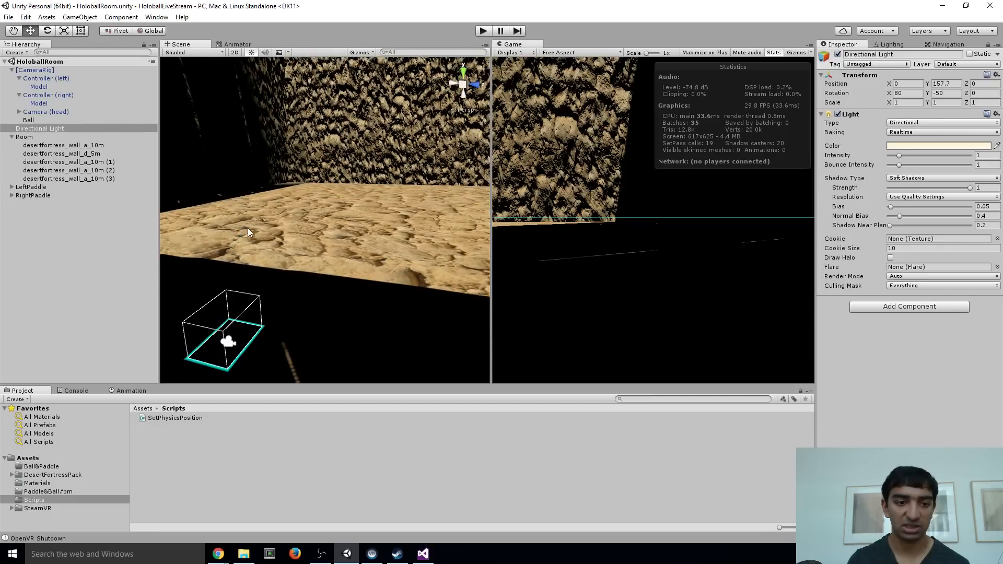
Create a new empty scene, then reopen HoloballRoom from the Assets folder to reload it
click(44, 459)
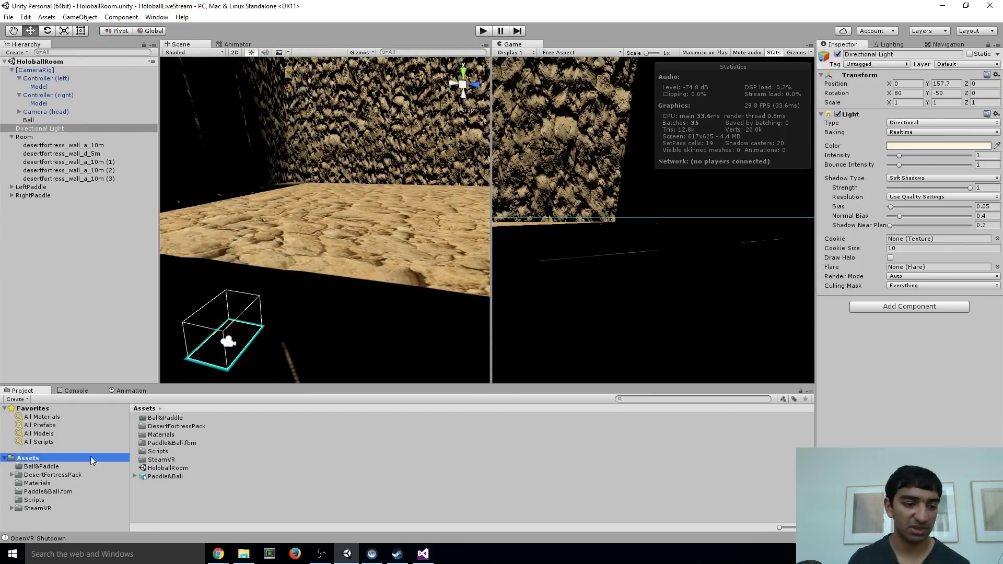
click(162, 468)
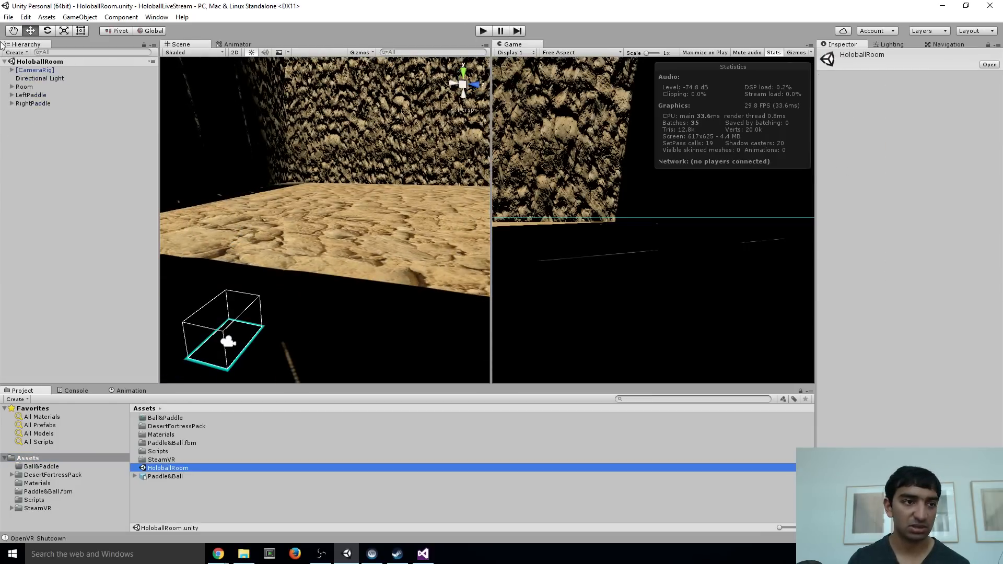
click(8, 17)
click(24, 29)
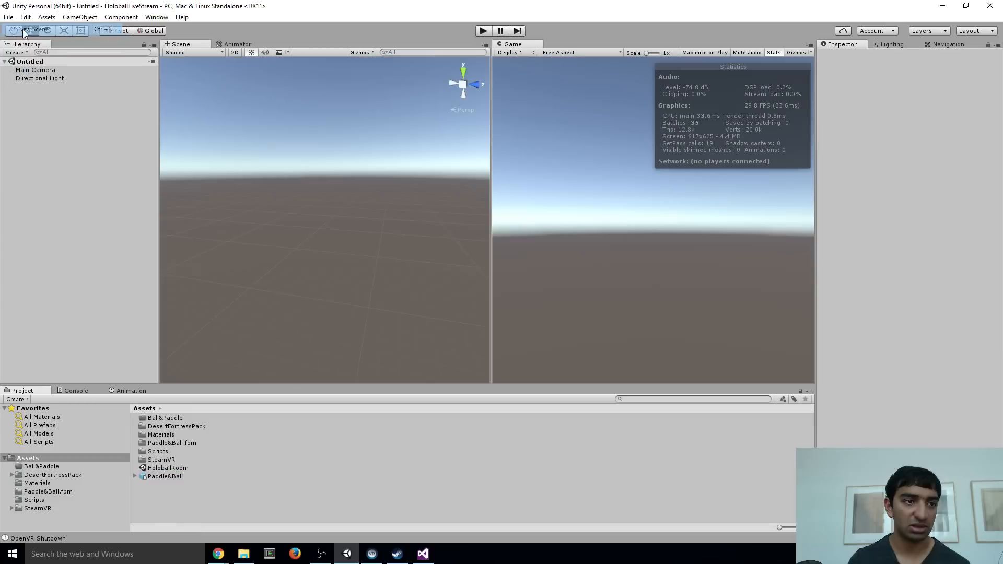
double_click(161, 459)
click(29, 459)
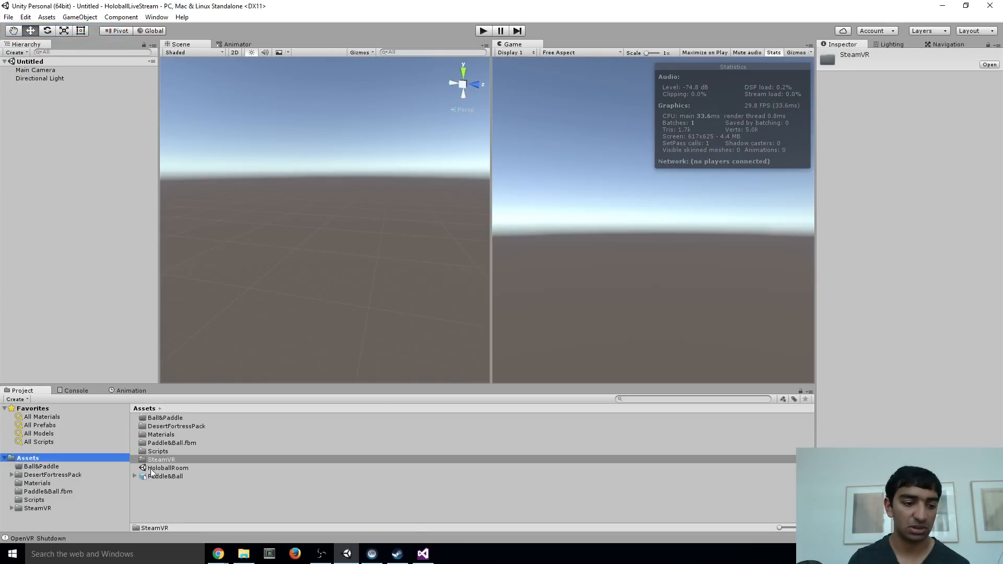
double_click(168, 468)
right_drag(347, 208, 302, 158)
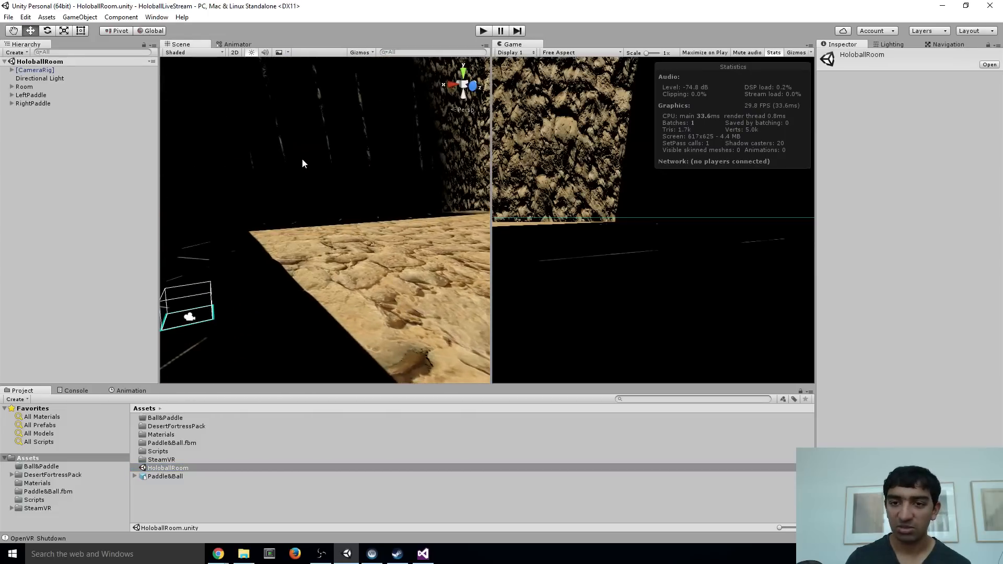
Change the Directional Light's color to white and set its Shadow Type to No Shadows
click(30, 81)
click(899, 148)
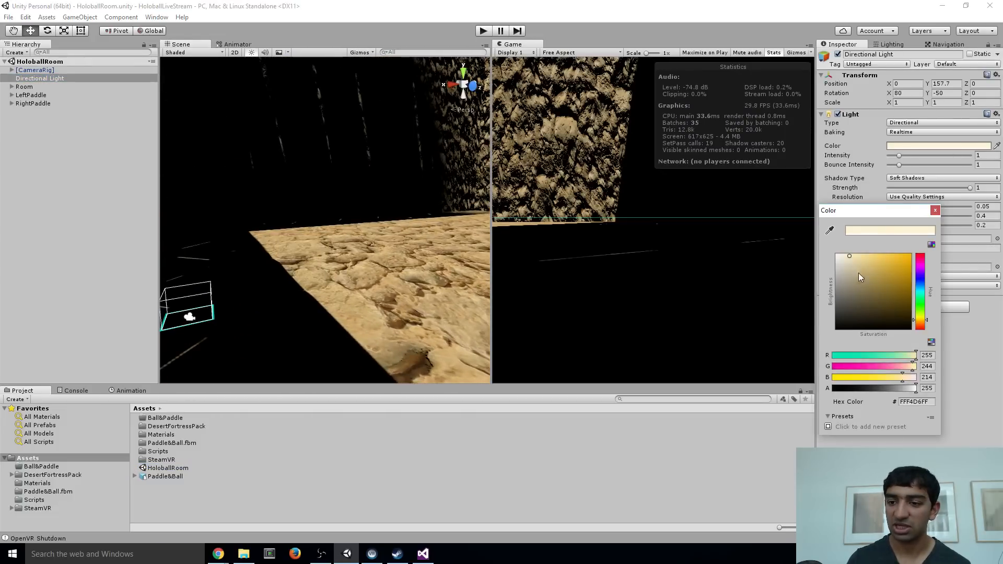
drag(861, 278, 818, 248)
click(934, 211)
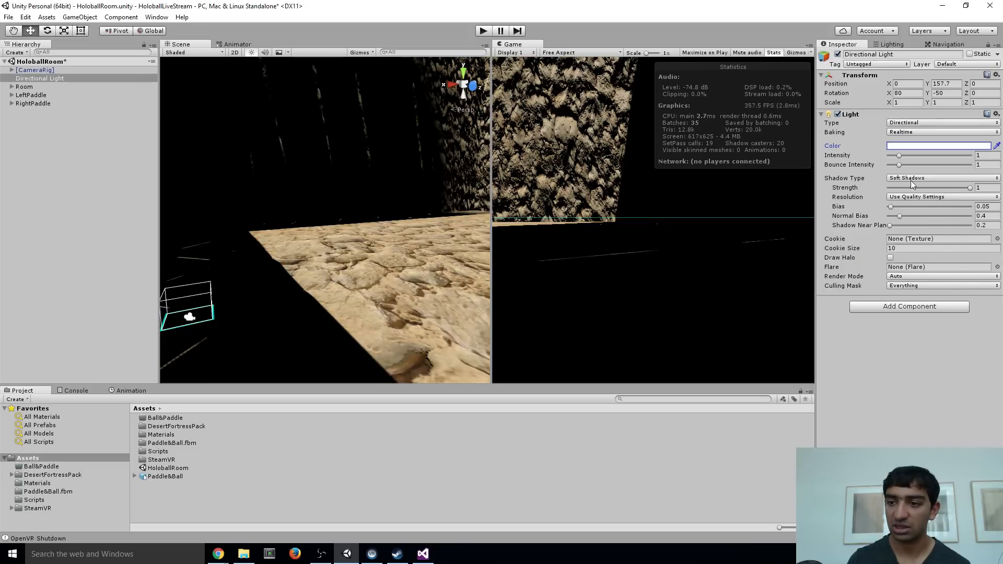
click(916, 190)
right_drag(276, 234, 340, 166)
key(w)
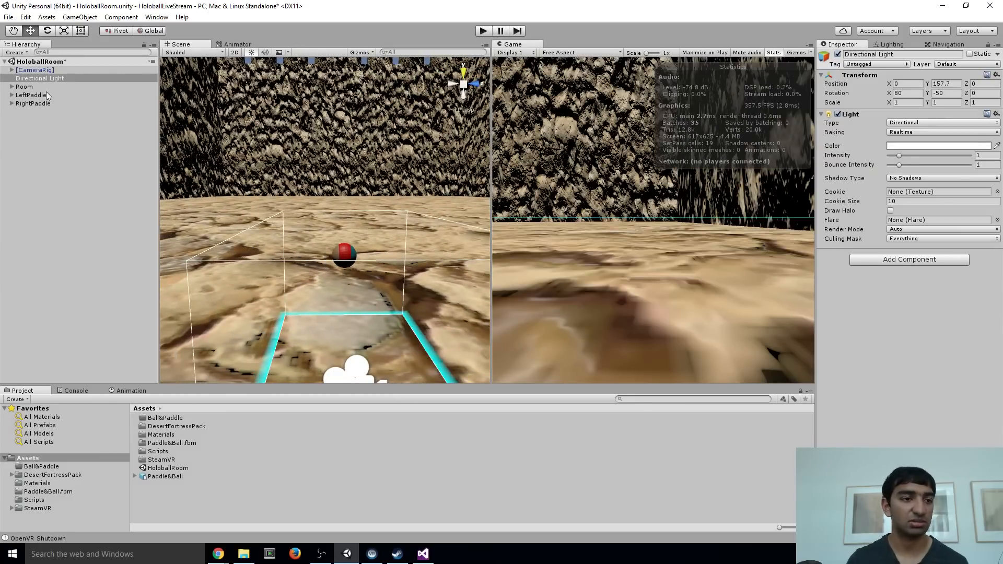
right_drag(411, 215, 335, 228)
Add the SetPhysicsPosition script to both LeftPaddle and RightPaddle
click(31, 95)
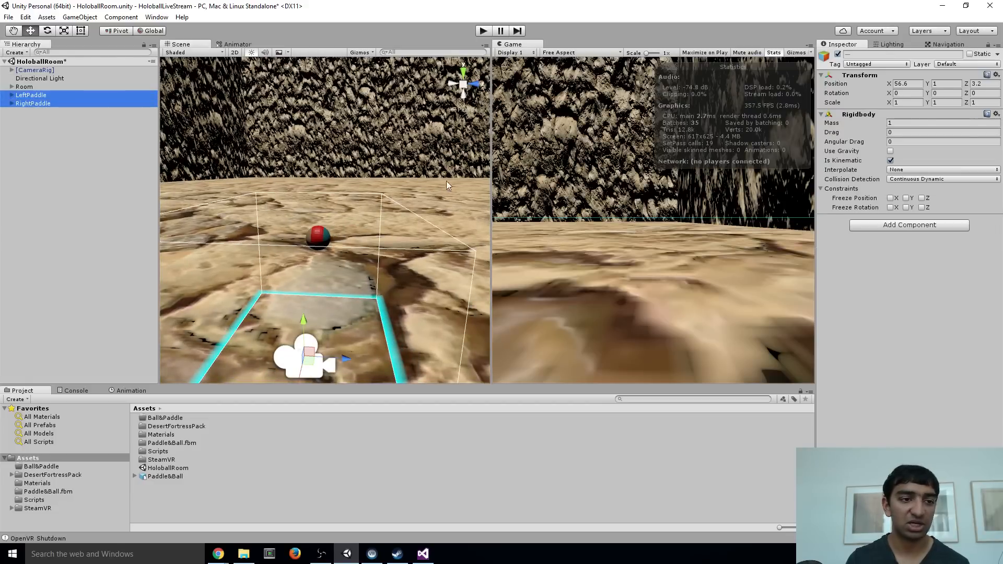
click(882, 225)
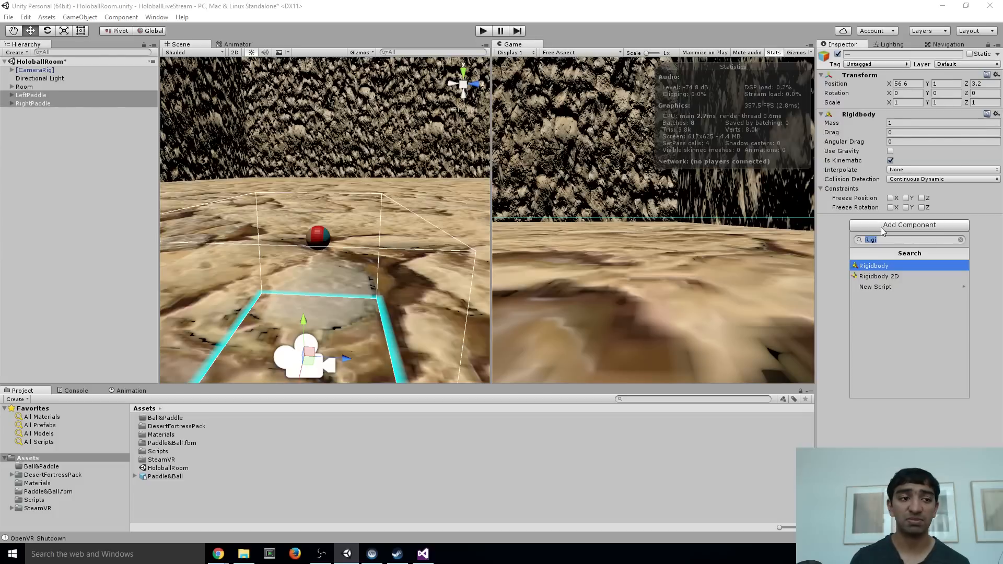
text(setphysics)
key(Return)
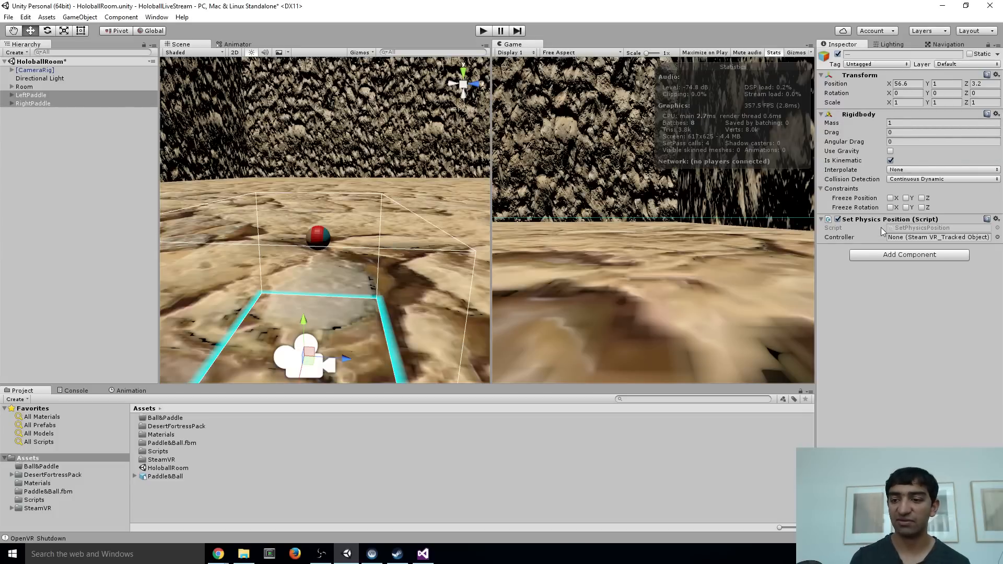
Assign Controller (left) to LeftPaddle's Set Physics Position script and Controller (right) to RightPaddle's
click(12, 70)
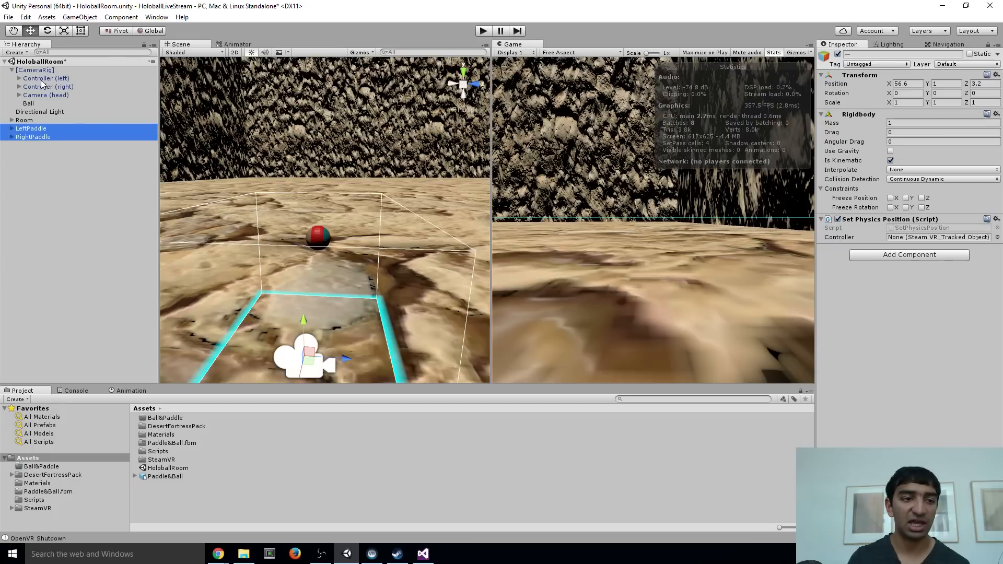
drag(38, 82, 251, 136)
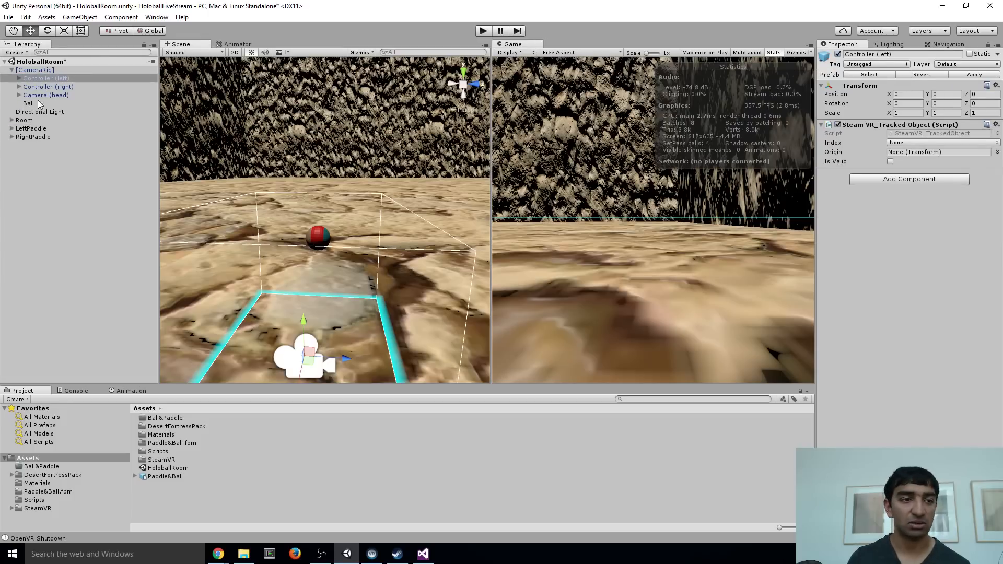
click(32, 129)
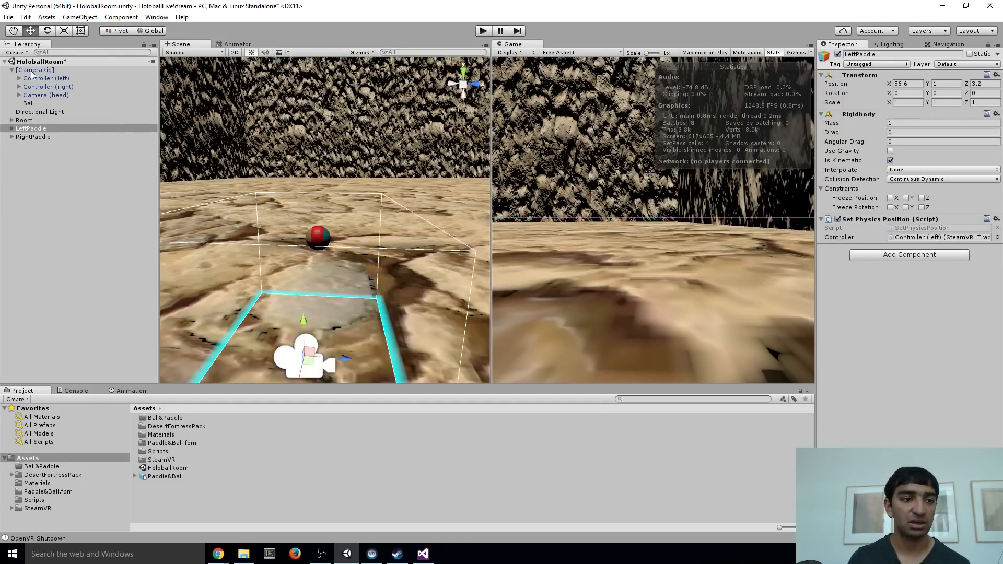
click(31, 137)
drag(52, 87, 813, 212)
alt+drag(235, 178, 343, 179)
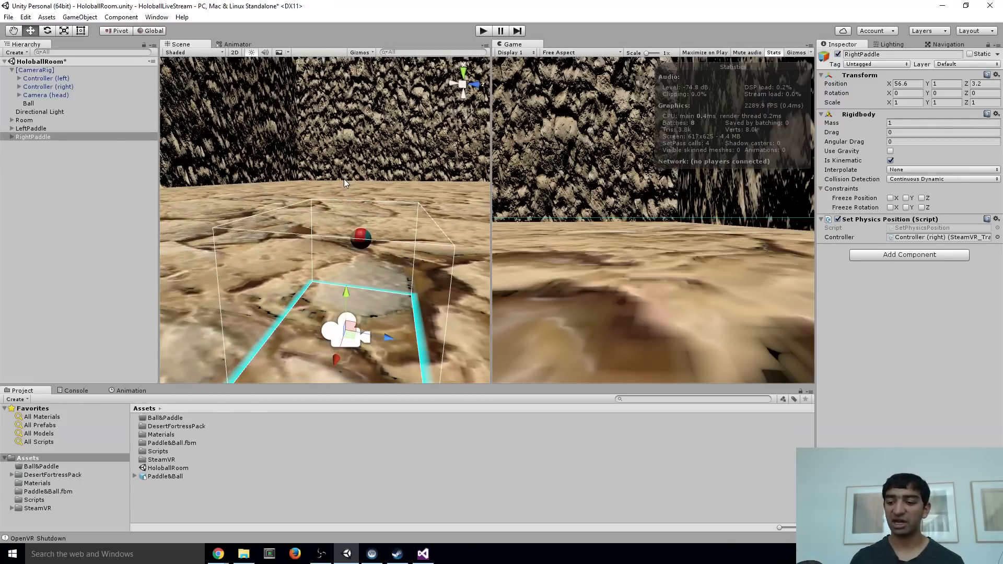
Run the scene in Play mode and frame the RightPaddle object in the Scene view
click(484, 32)
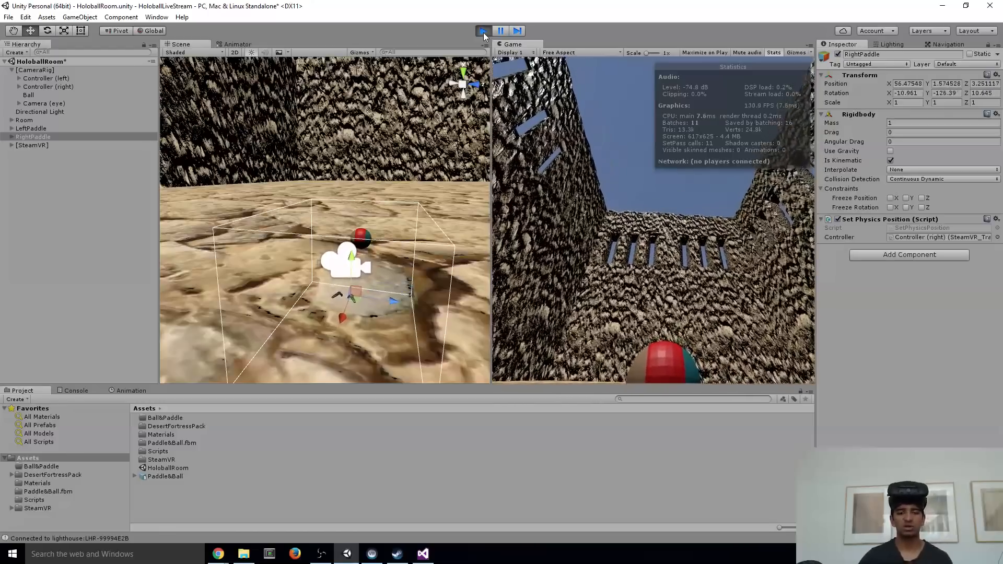
right_drag(318, 231, 309, 264)
scroll(308, 264, down, 5)
right_click(125, 134)
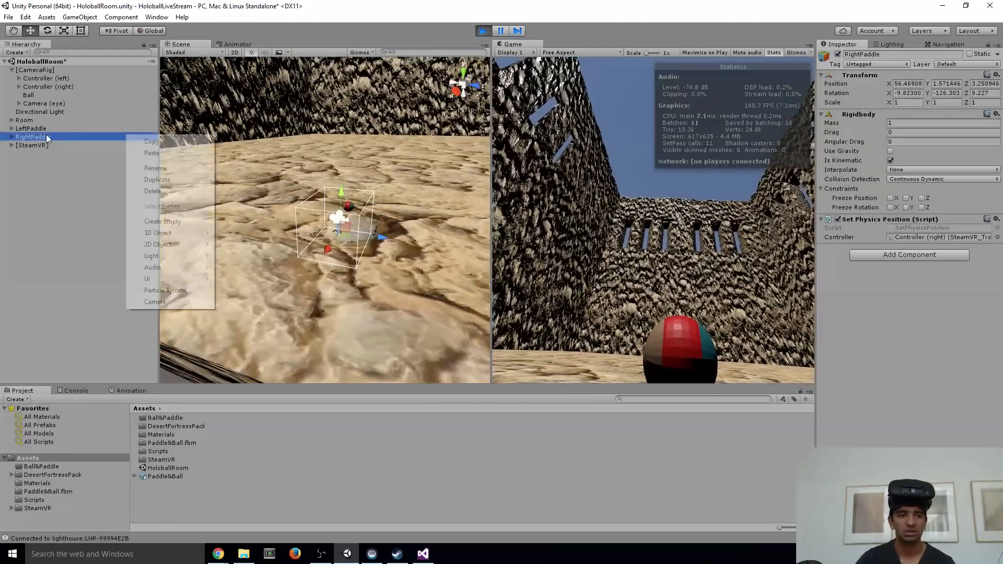
double_click(46, 134)
scroll(360, 168, down, 8)
right_drag(361, 167, 348, 225)
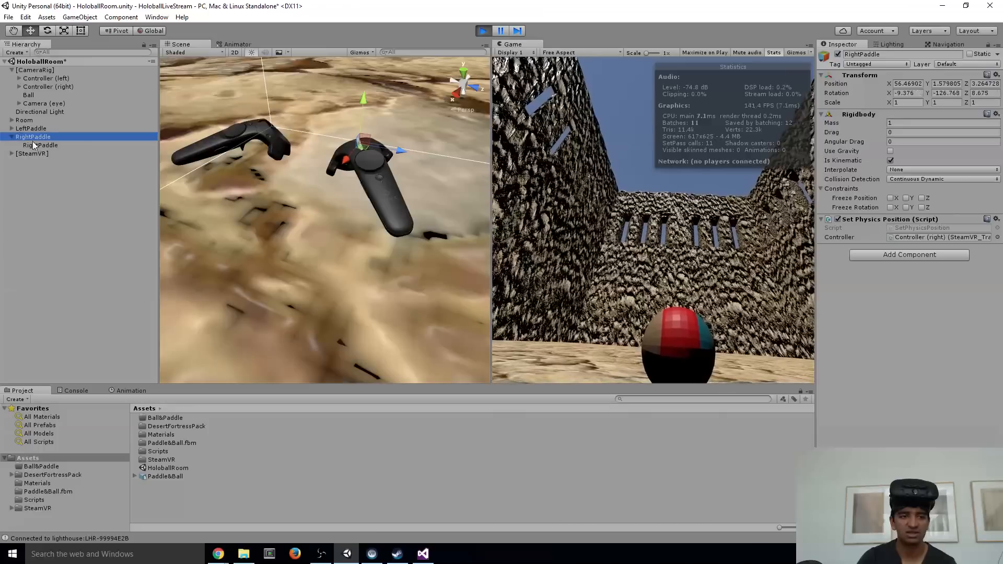
Scale the child RightPaddle mesh to 30 on X, Y and Z
click(34, 144)
right_drag(369, 174, 259, 272)
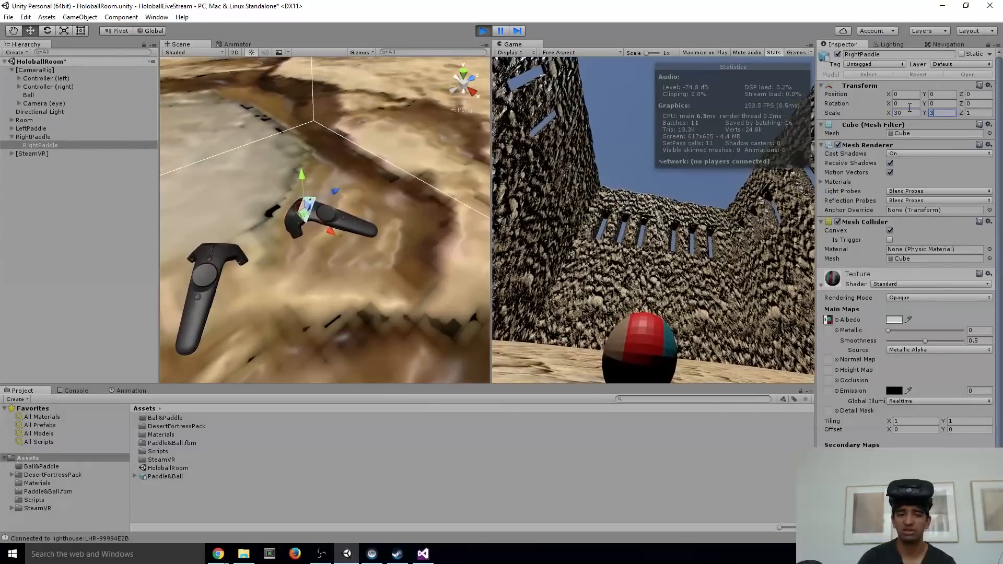
text(30)
right_drag(389, 152, 264, 176)
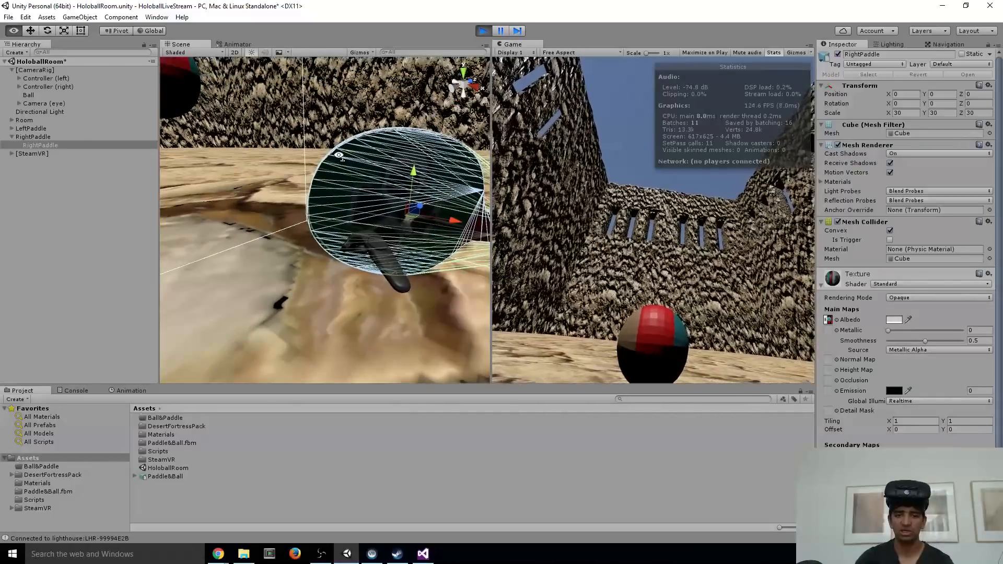
right_drag(389, 194, 406, 157)
Switch the transform handles to Local and move the child RightPaddle mesh along its Z axis to about 0.278
click(47, 146)
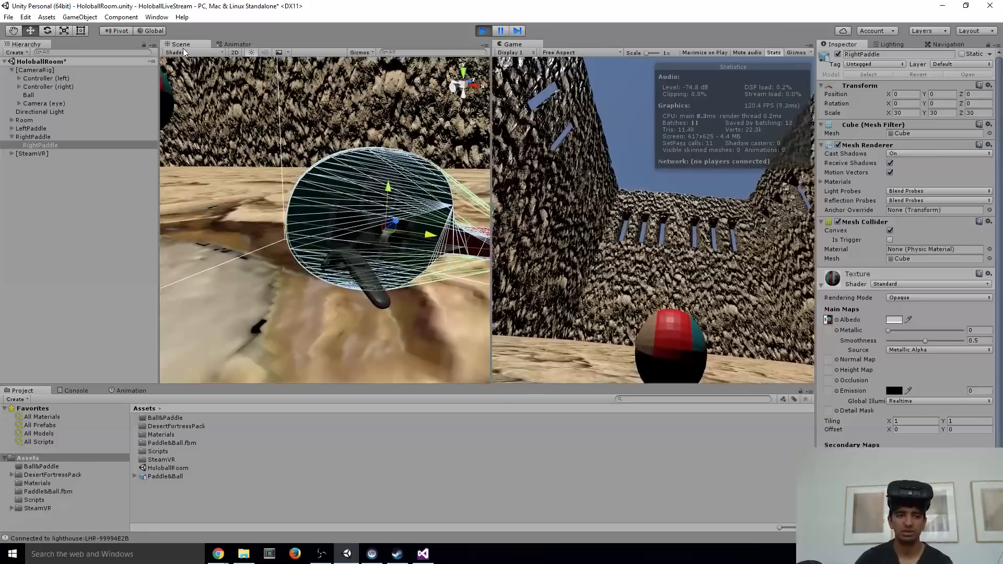
click(152, 31)
drag(346, 228, 438, 210)
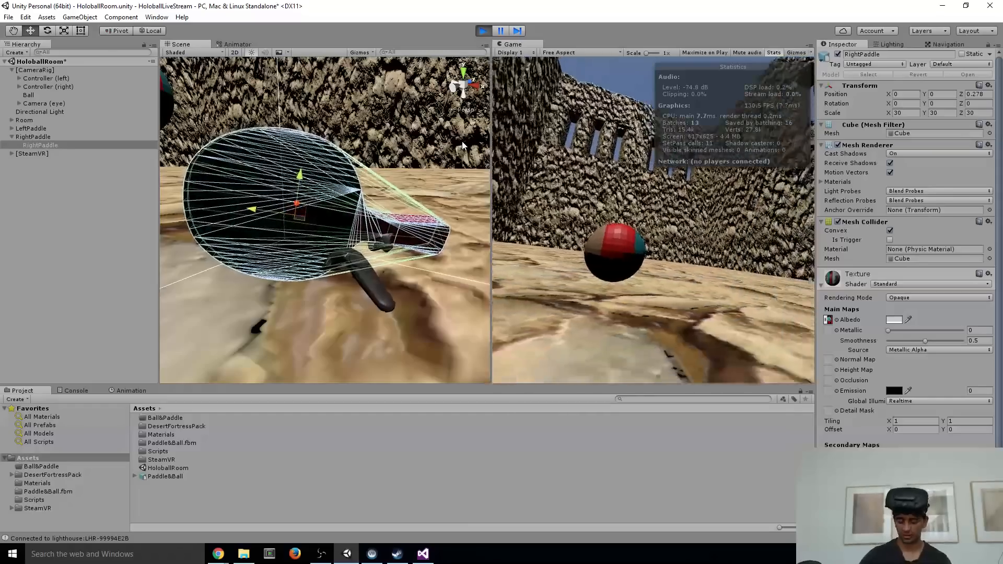
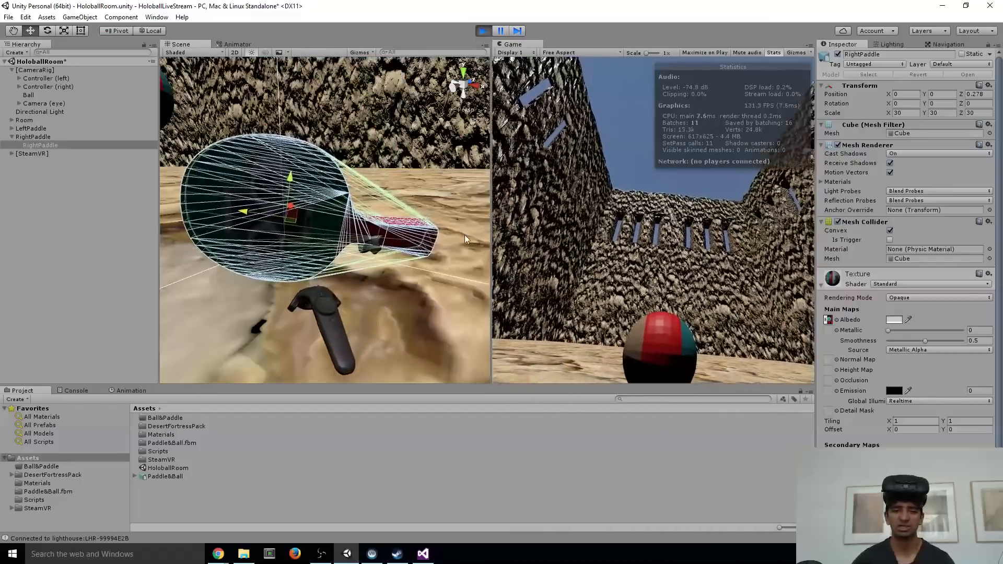
Copy the child RightPaddle's Transform, stop Play mode, and paste its values onto the child LeftPaddle and RightPaddle meshes together
alt+drag(462, 145, 317, 218)
scroll(317, 218, up, 4)
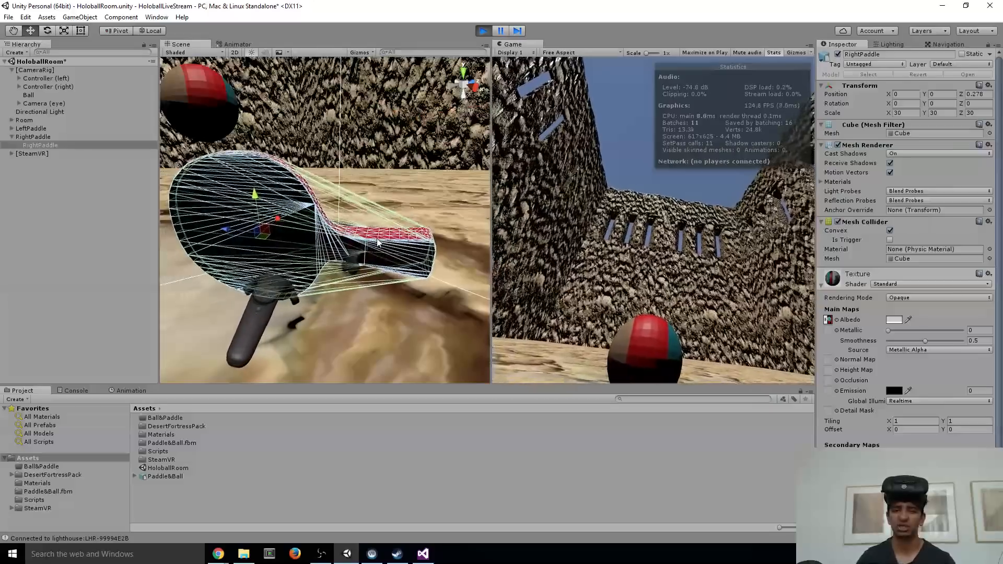
right_click(855, 90)
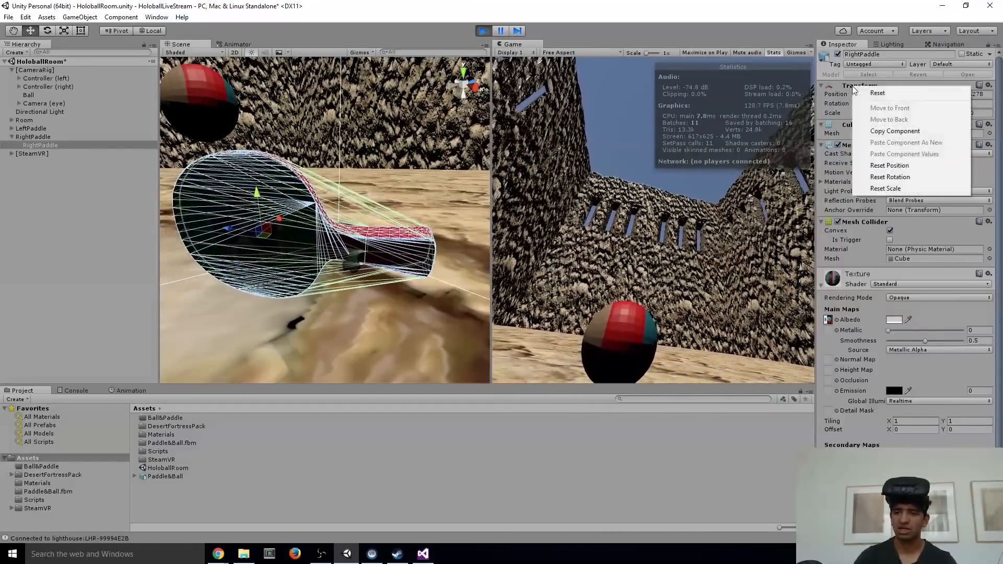
click(896, 132)
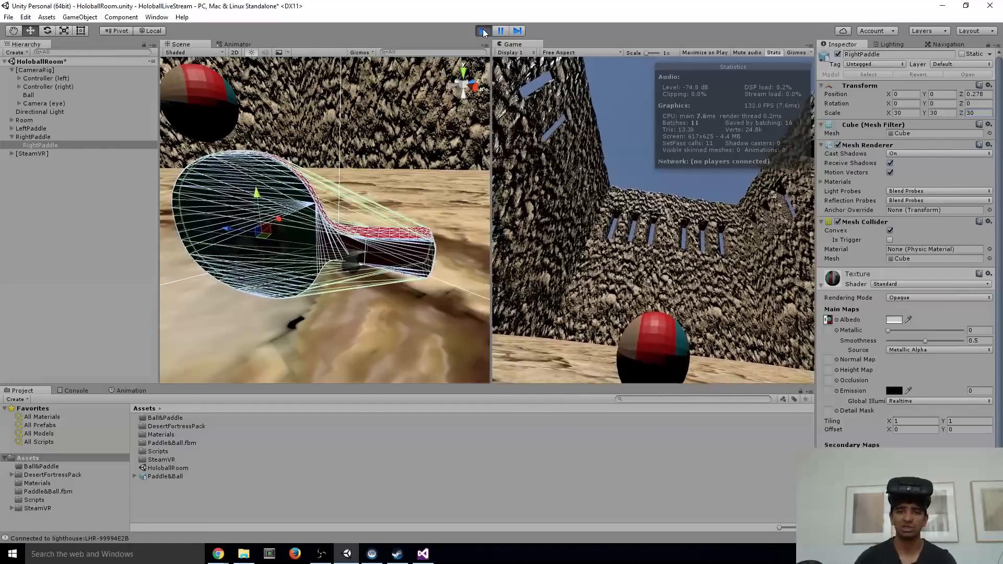
click(484, 31)
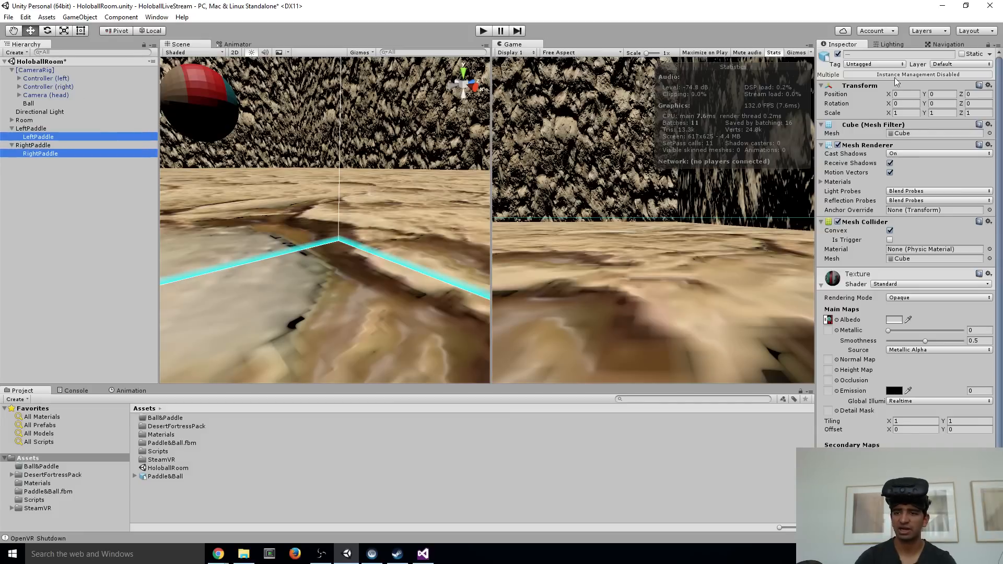
right_click(863, 88)
click(904, 155)
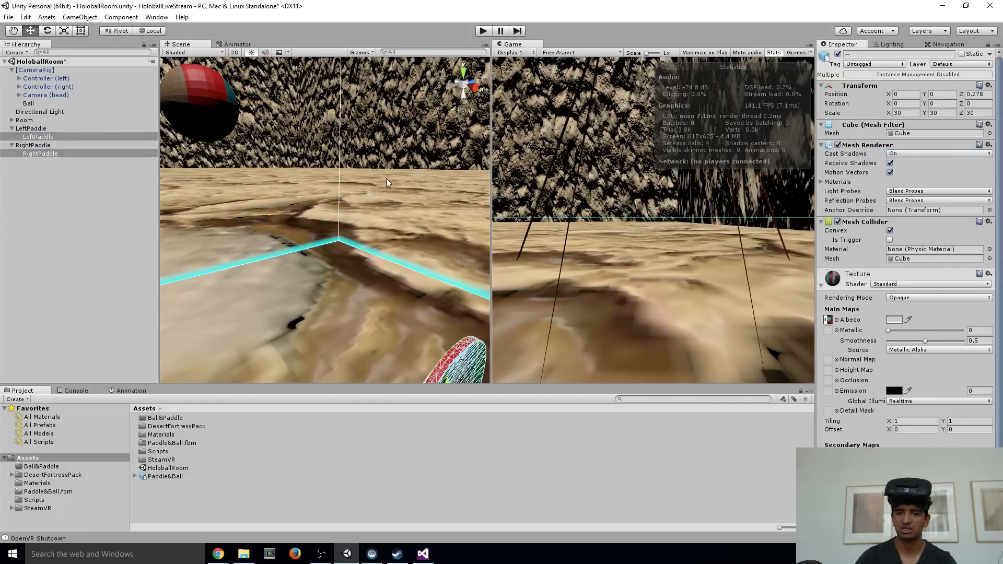
Inspect both paddle meshes in the Scene view, then test them in a Play mode run and stop it
right_drag(387, 179, 280, 236)
key(w)
scroll(282, 236, down, 6)
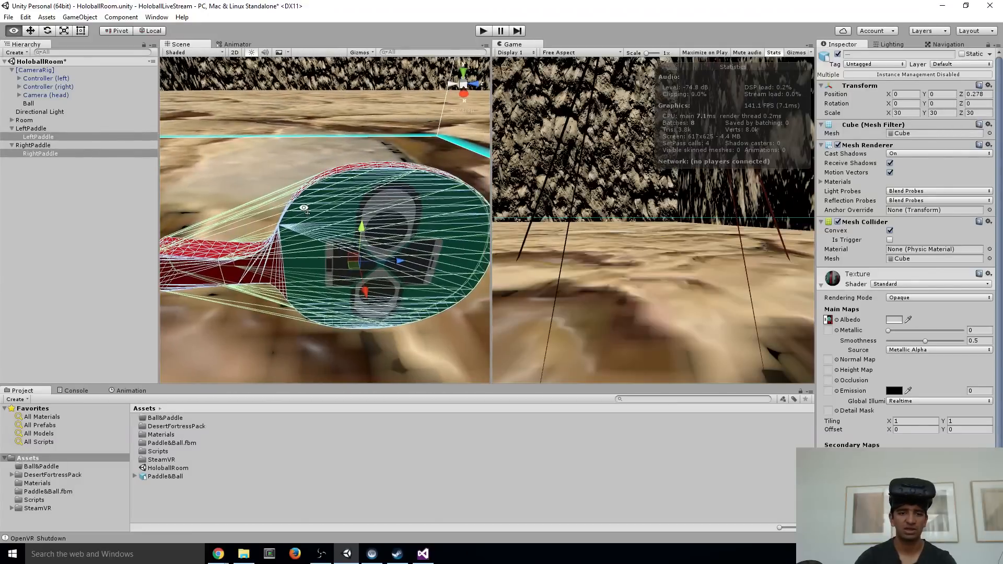
right_drag(330, 176, 335, 132)
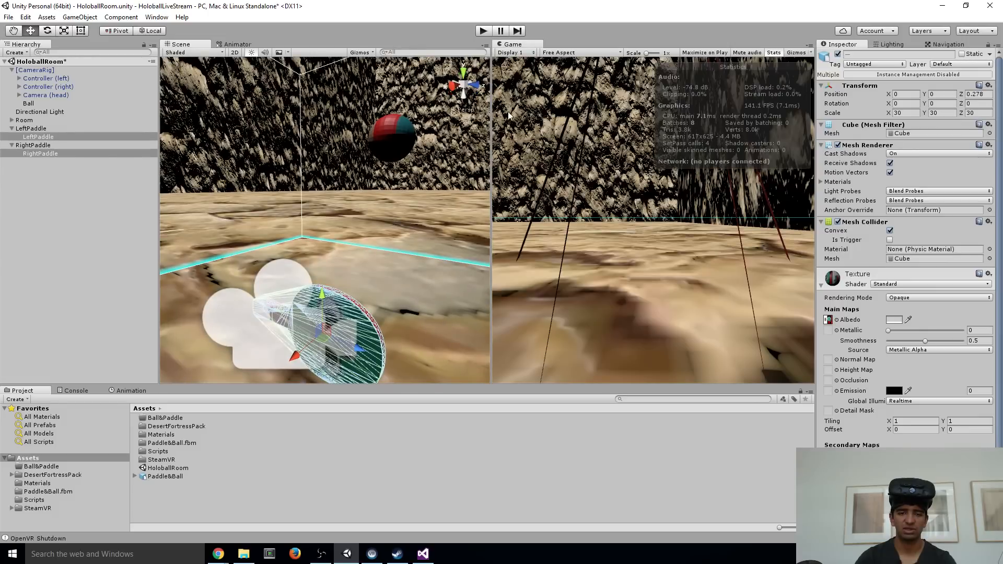
click(483, 33)
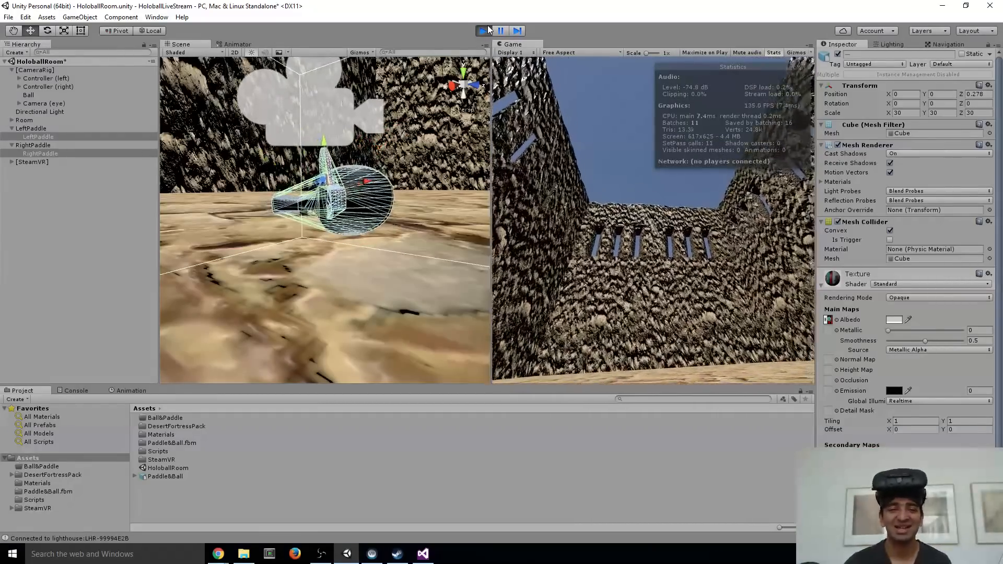
click(483, 31)
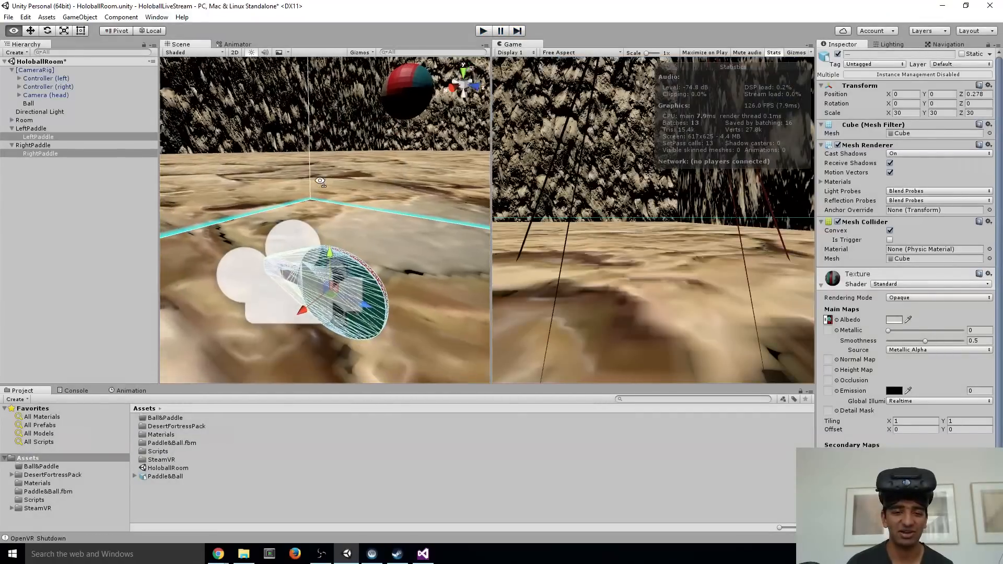
Select the Ball and examine the room's walls and floor around it in the Scene view
click(325, 97)
alt+drag(350, 96, 235, 118)
right_drag(302, 129, 344, 152)
key(s)
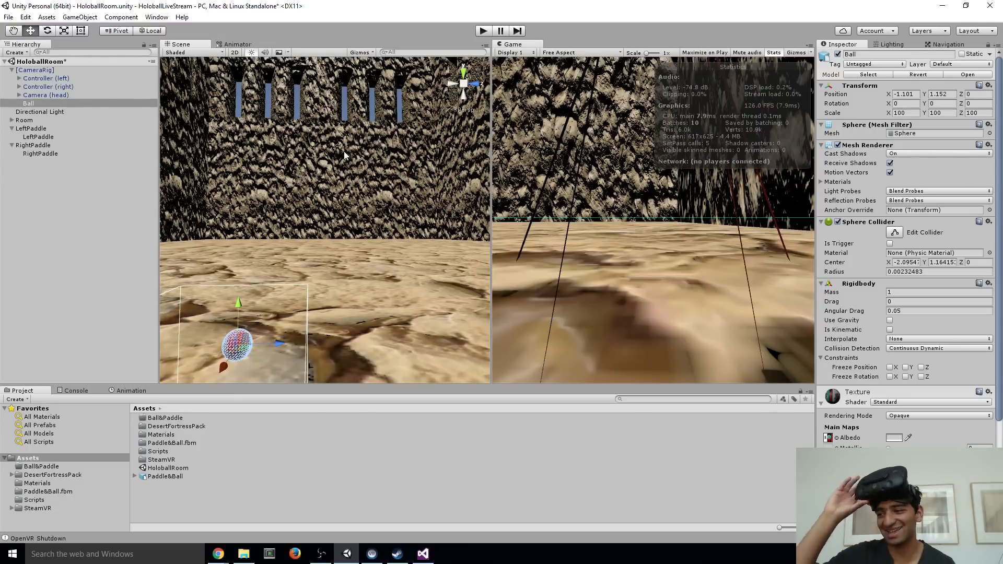
right_drag(284, 200, 390, 194)
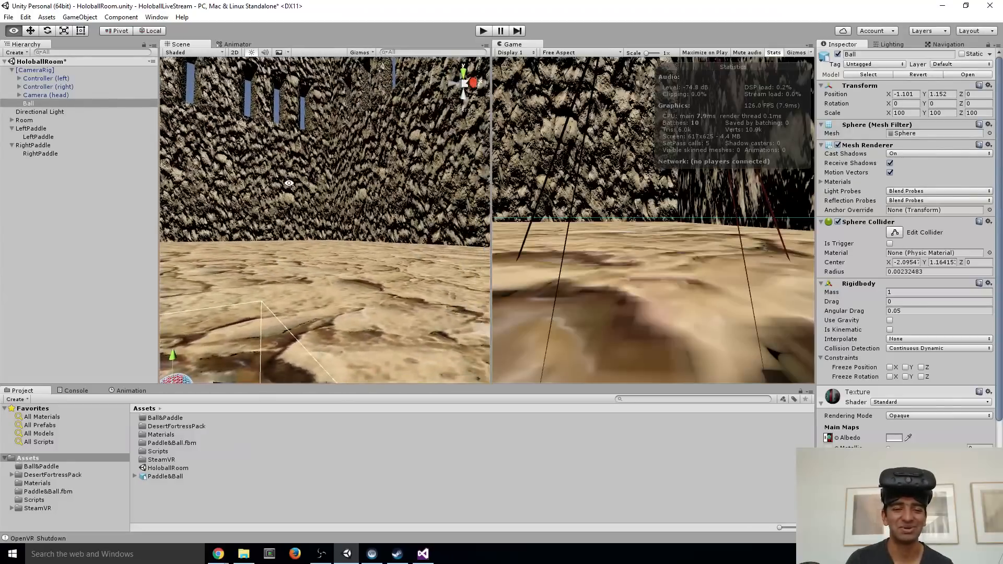
right_drag(289, 184, 399, 179)
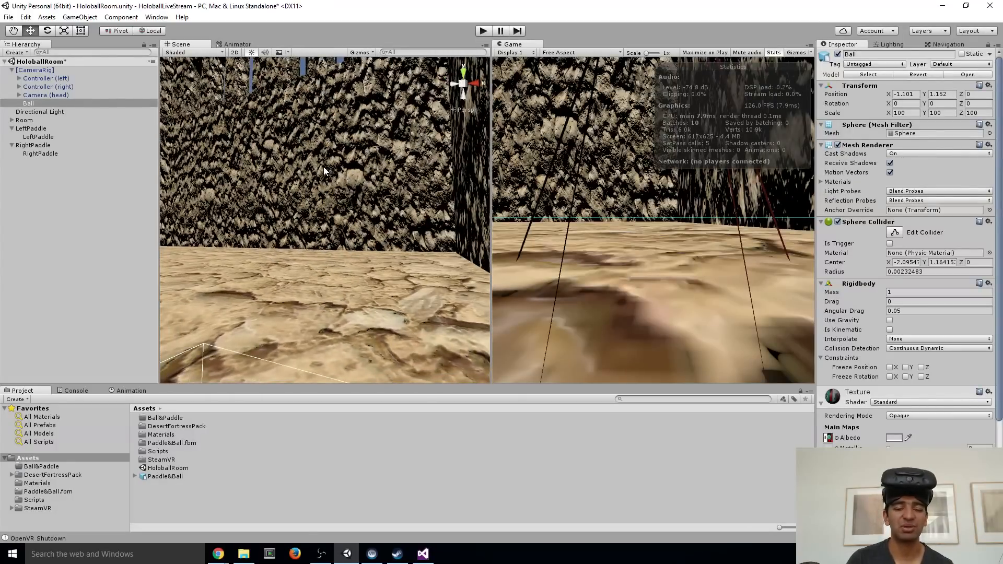
right_drag(324, 170, 302, 178)
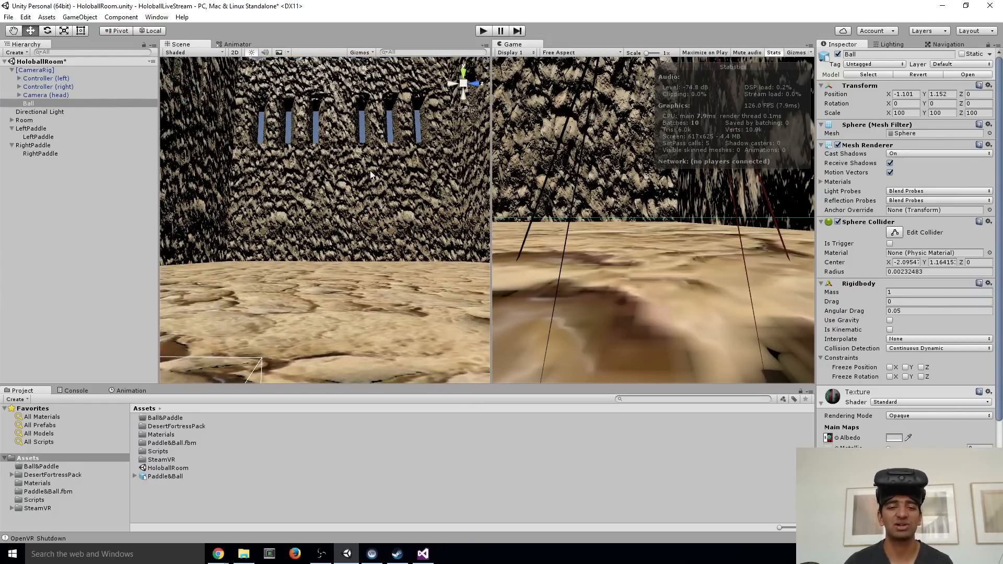
right_drag(411, 172, 372, 172)
click(410, 180)
right_drag(318, 191, 308, 230)
Add a Box Collider to all five desertfortress wall objects under Room at once
shift+click(83, 130)
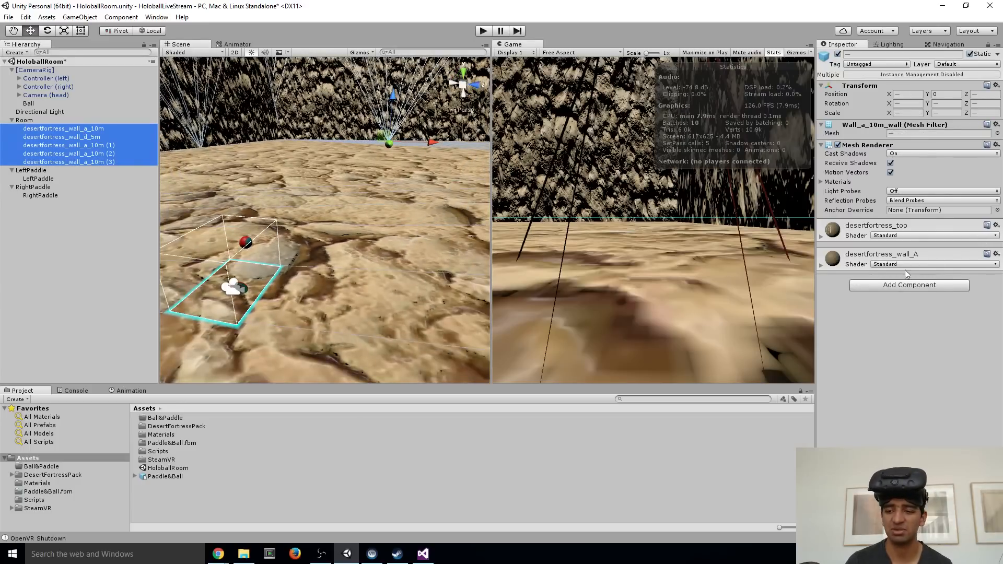
click(891, 287)
text(box)
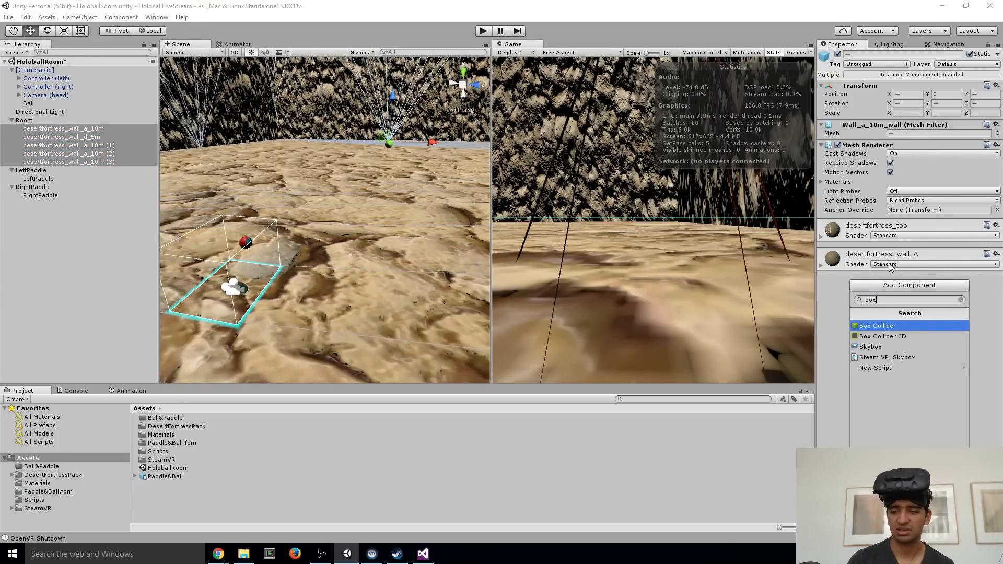
key(Return)
Examine the Box Collider of desertfortress_wall_a_10m against the surrounding walls and floor, using collider edit mode
right_drag(358, 247, 256, 110)
click(356, 200)
click(101, 130)
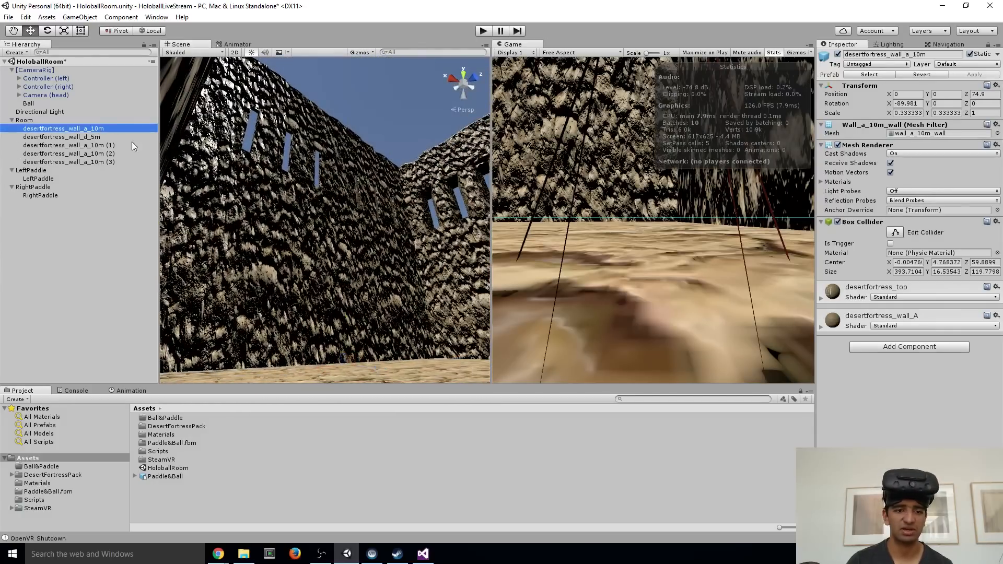
right_drag(198, 180, 439, 223)
right_drag(356, 221, 279, 178)
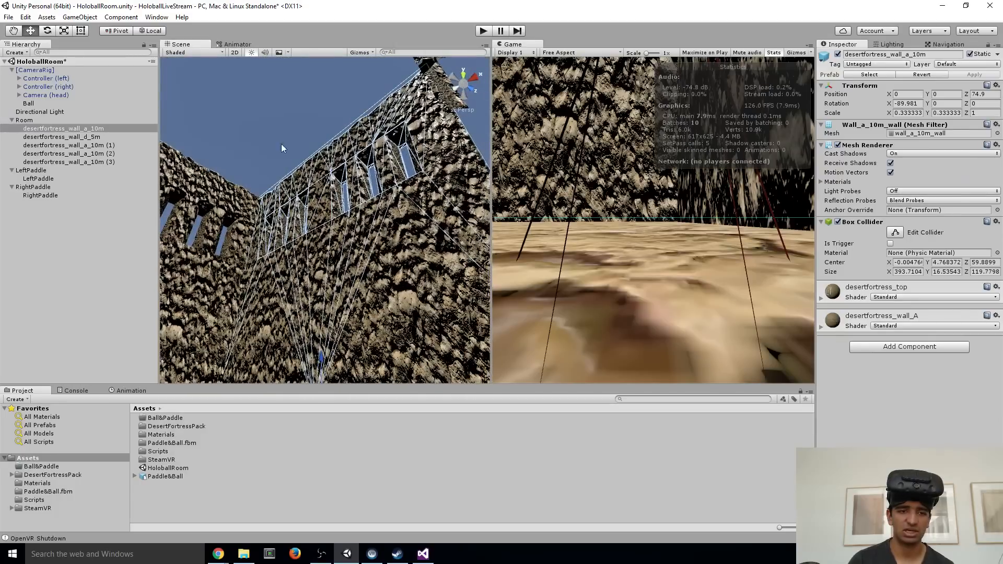
right_drag(289, 242, 271, 106)
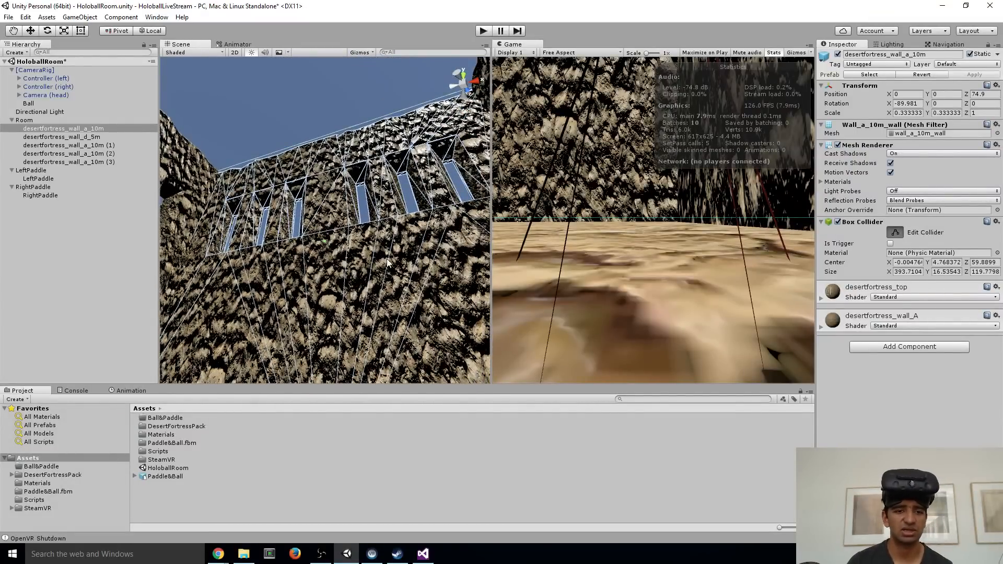
right_drag(388, 263, 328, 302)
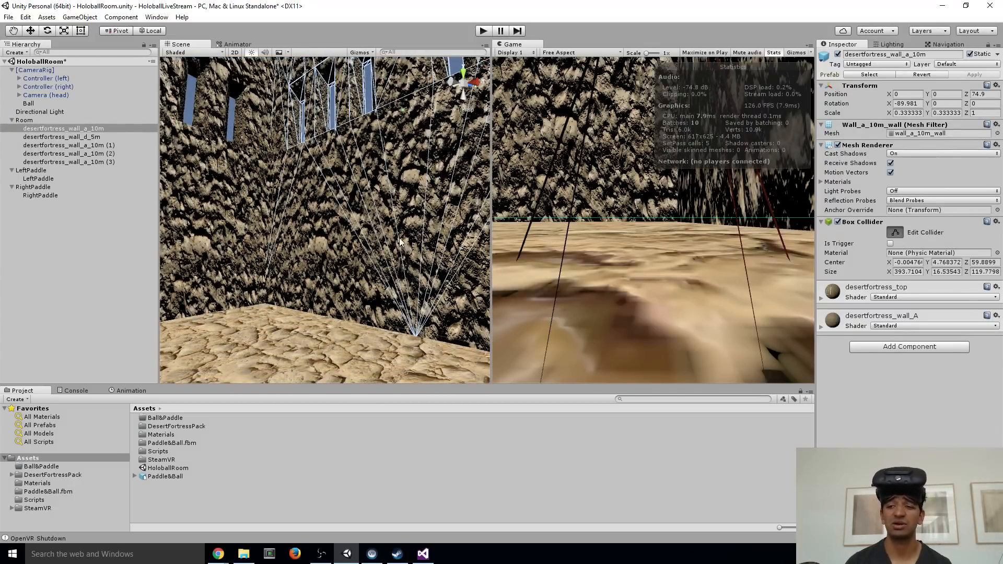
right_drag(393, 182, 201, 194)
right_drag(382, 168, 368, 184)
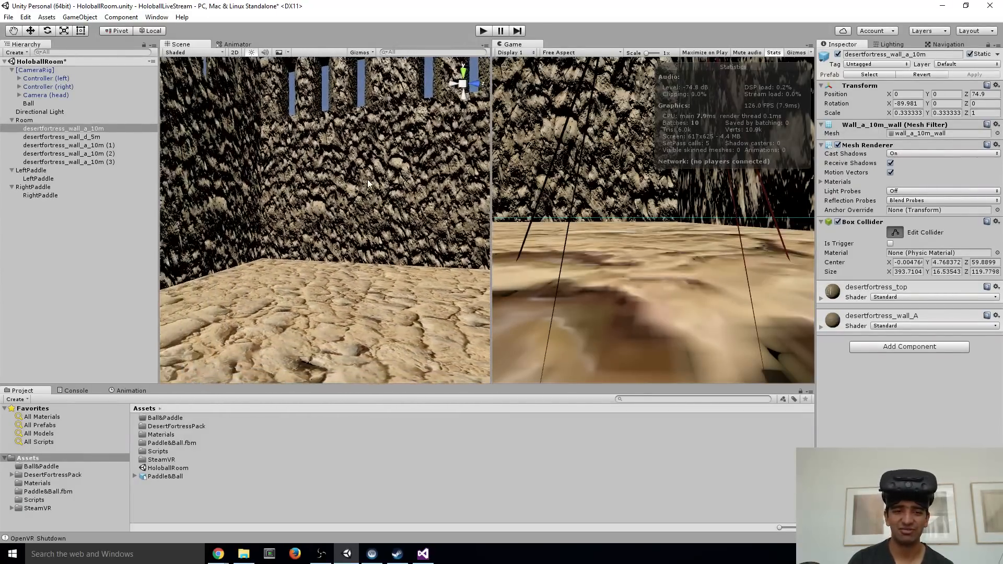
Test the room colliders, ball and paddles in two Play mode runs, stopping each one
click(484, 31)
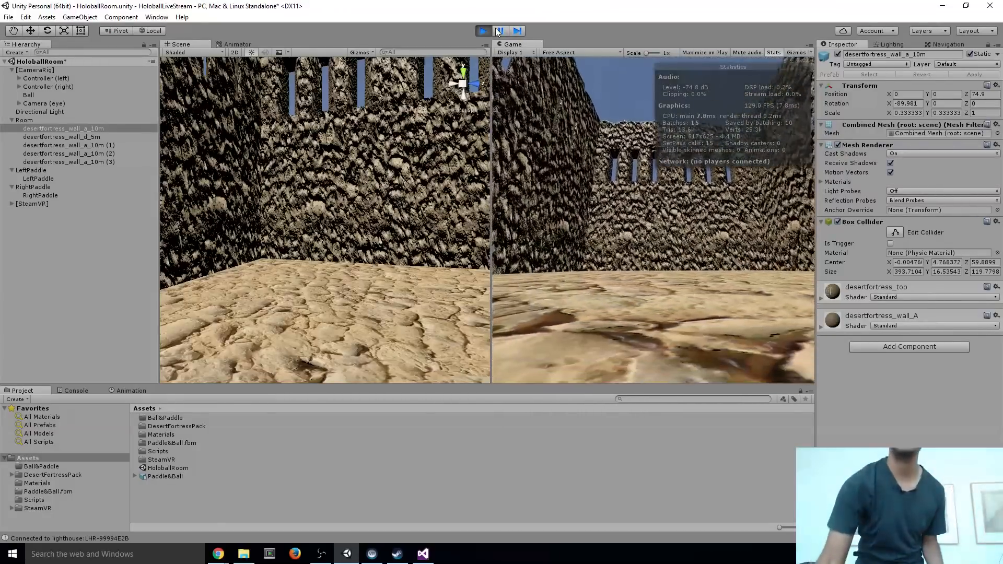
click(489, 31)
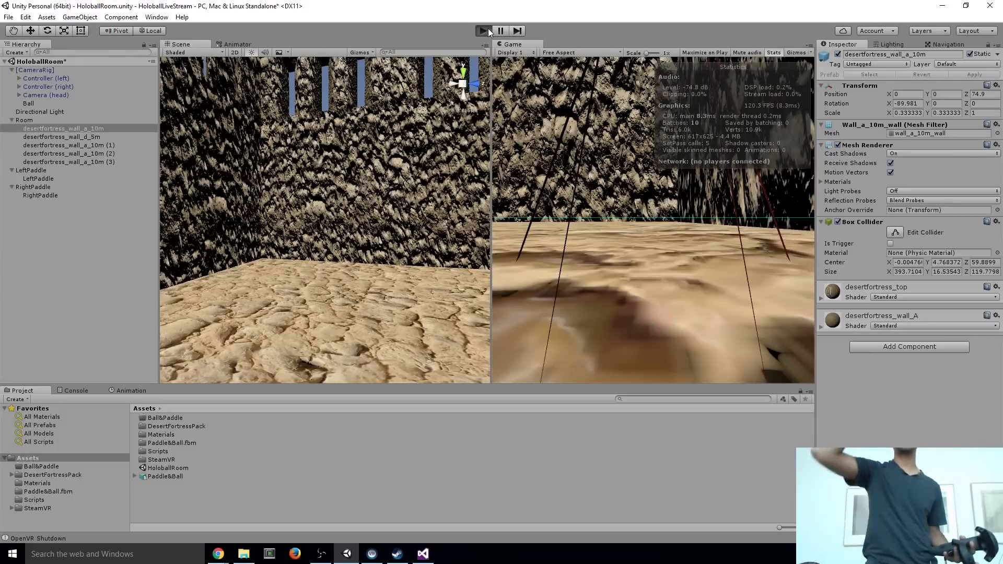
click(484, 31)
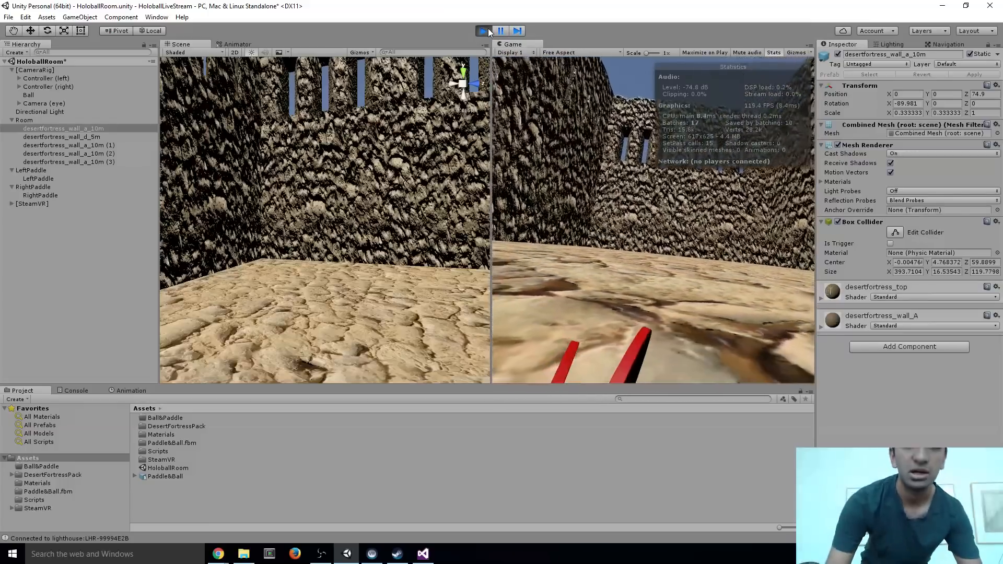
click(488, 30)
Add a Trail Renderer component to the Ball
click(31, 104)
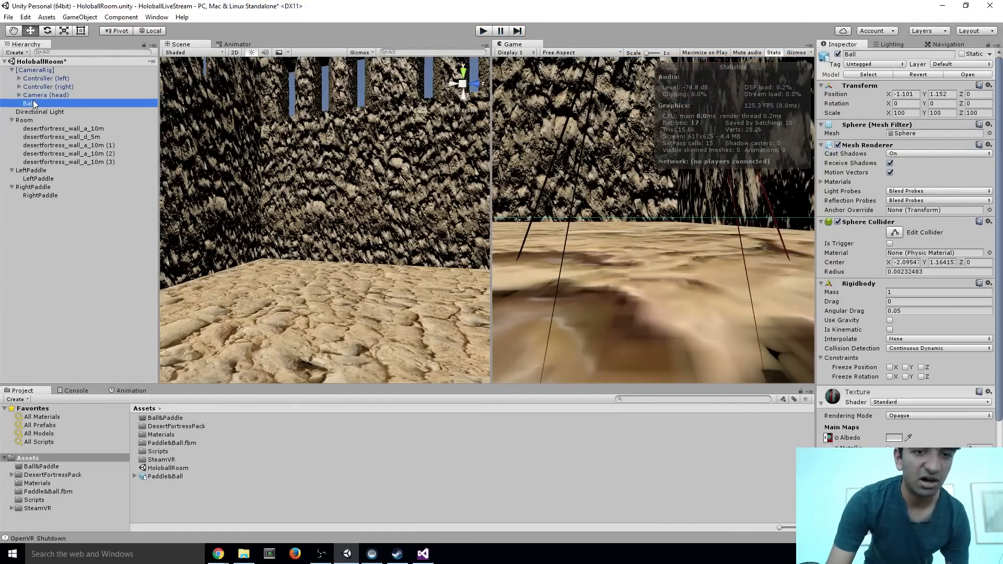
scroll(918, 394, down, 5)
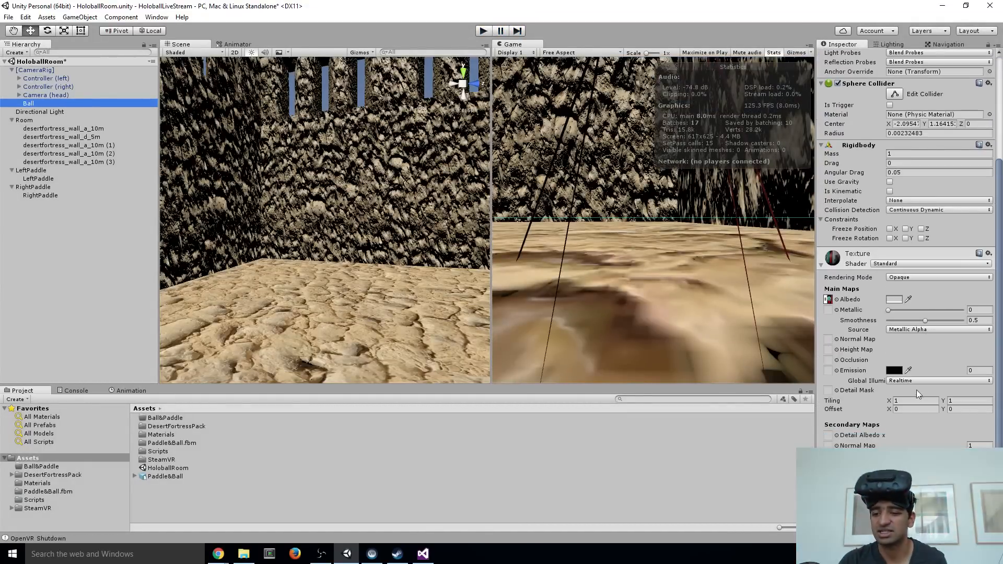
key(ctrl+shift+a)
text(tr)
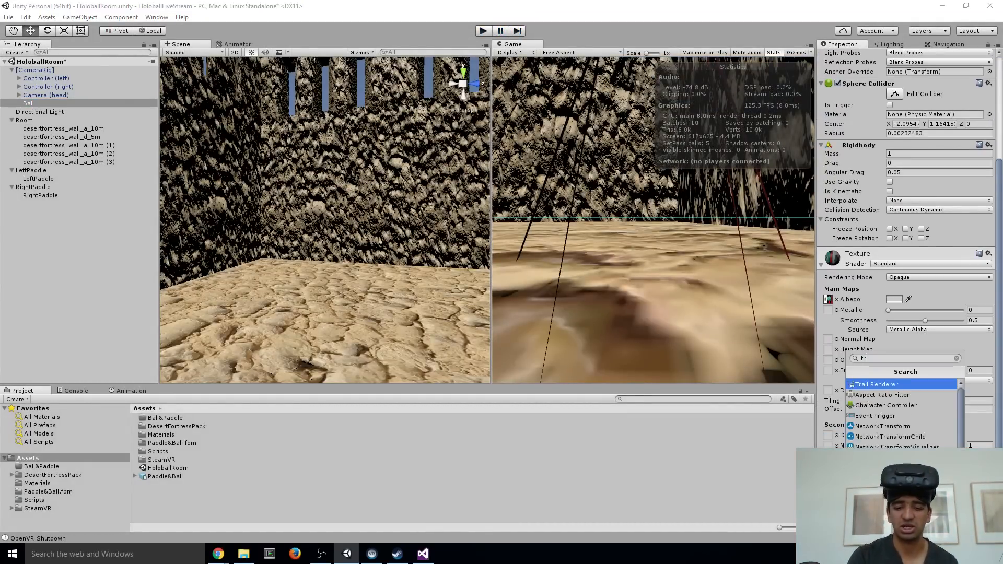
key(Return)
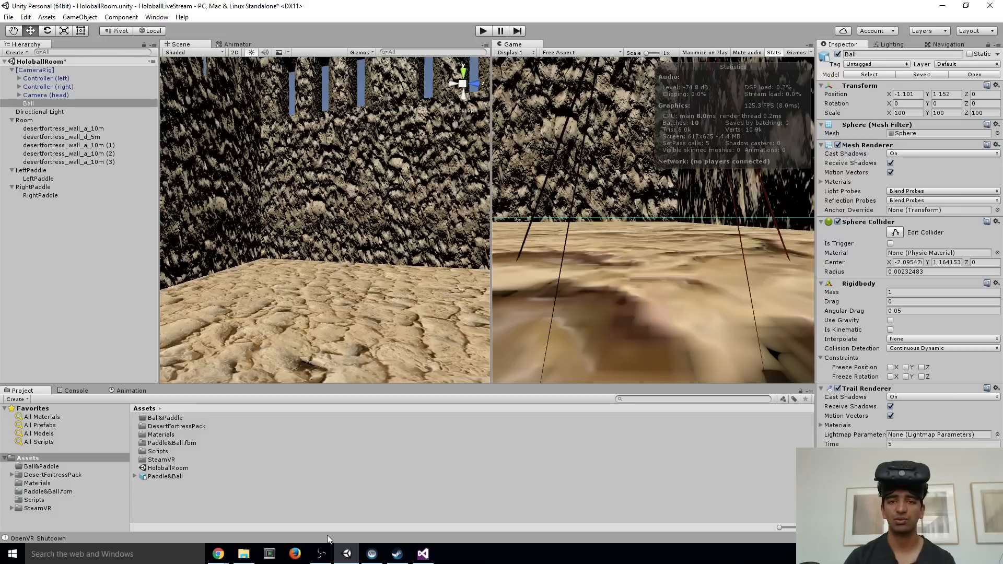
Create a new material named TrailMat in the Assets folder
right_click(153, 500)
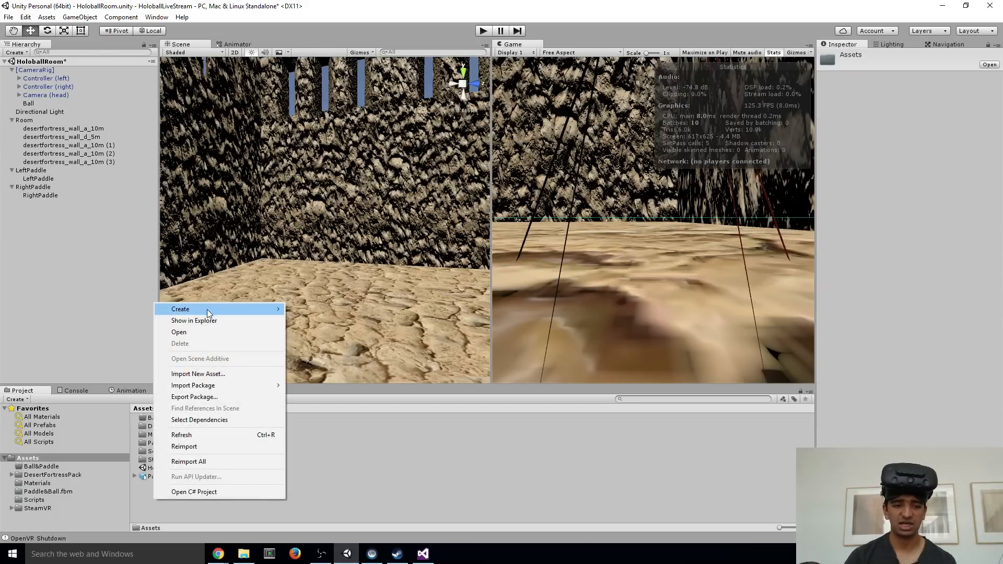
mouse_move(207, 309)
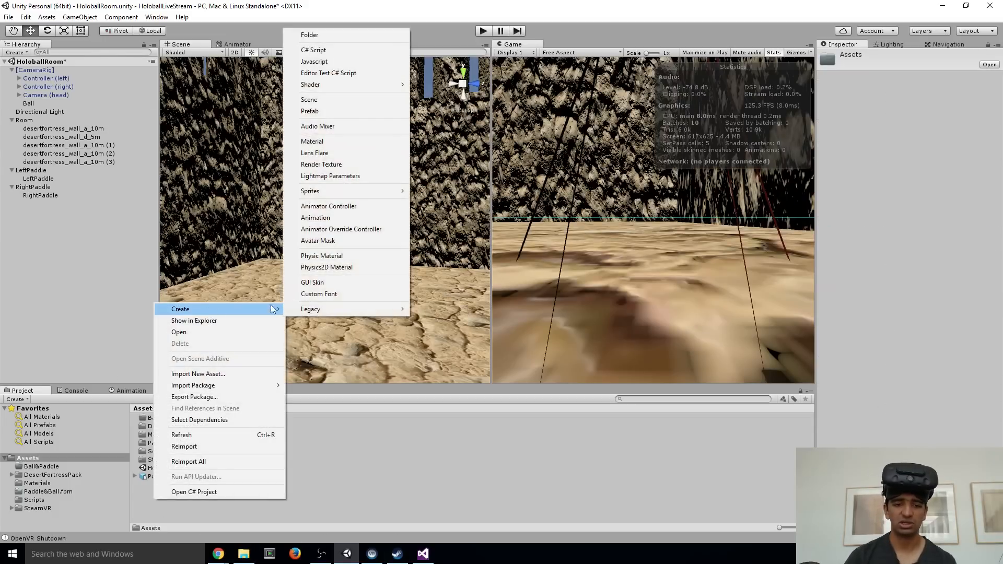
click(312, 142)
text(Tra)
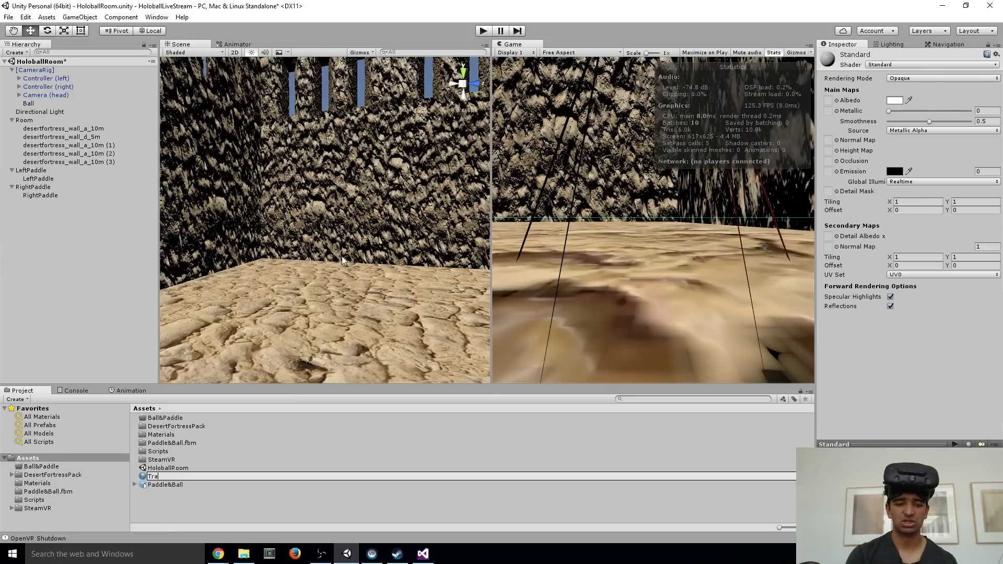
text(ilMat)
key(Return)
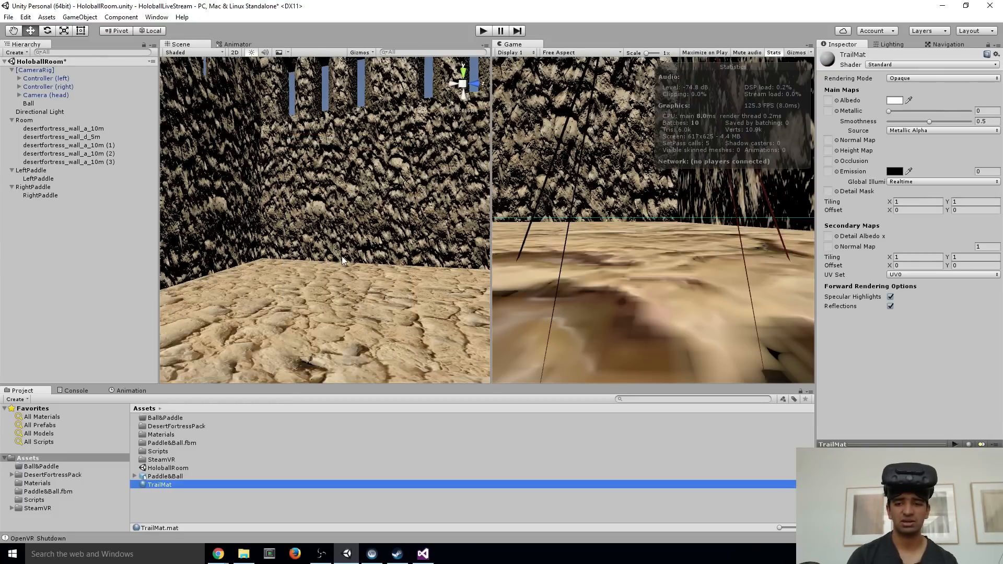
Switch TrailMat to the Unlit/Color shader and set its main color to red
click(919, 63)
mouse_move(876, 207)
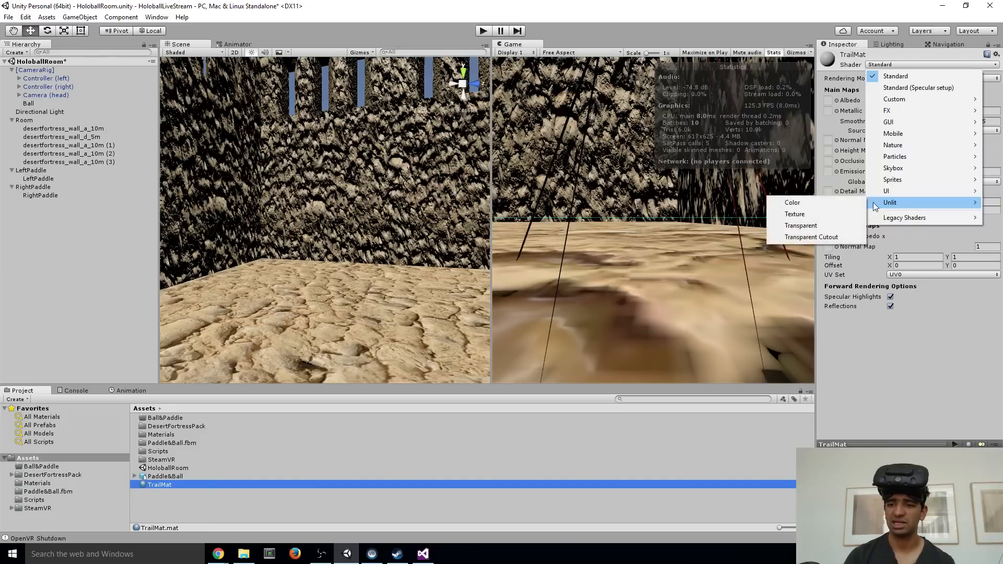
click(844, 202)
click(978, 78)
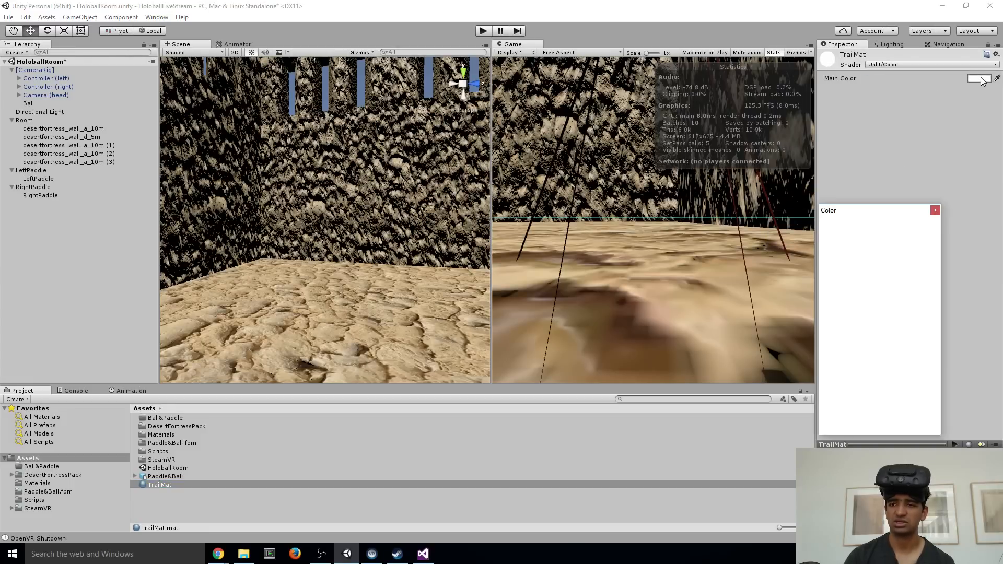
click(936, 211)
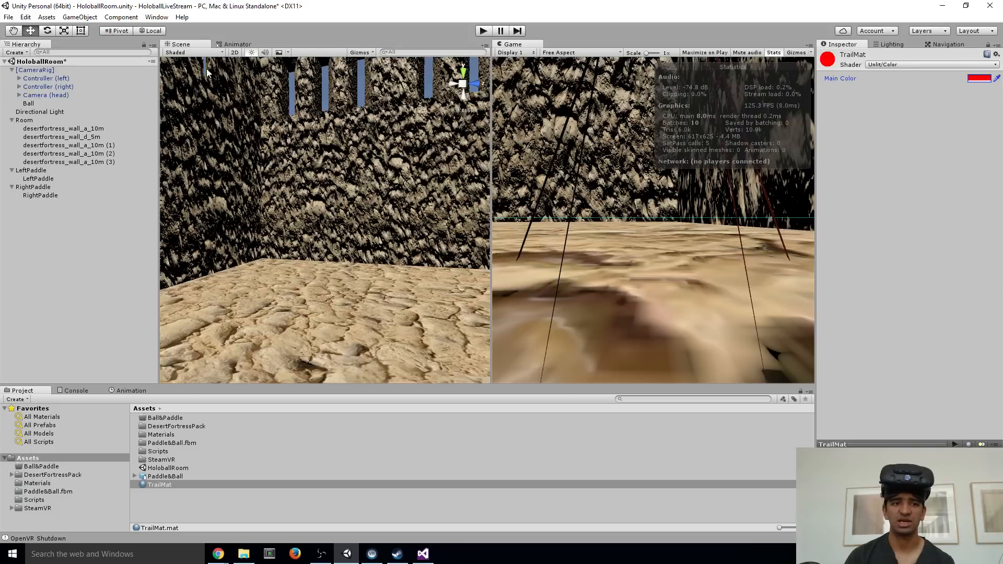
Assign TrailMat as the material of the Ball's Trail Renderer
click(33, 104)
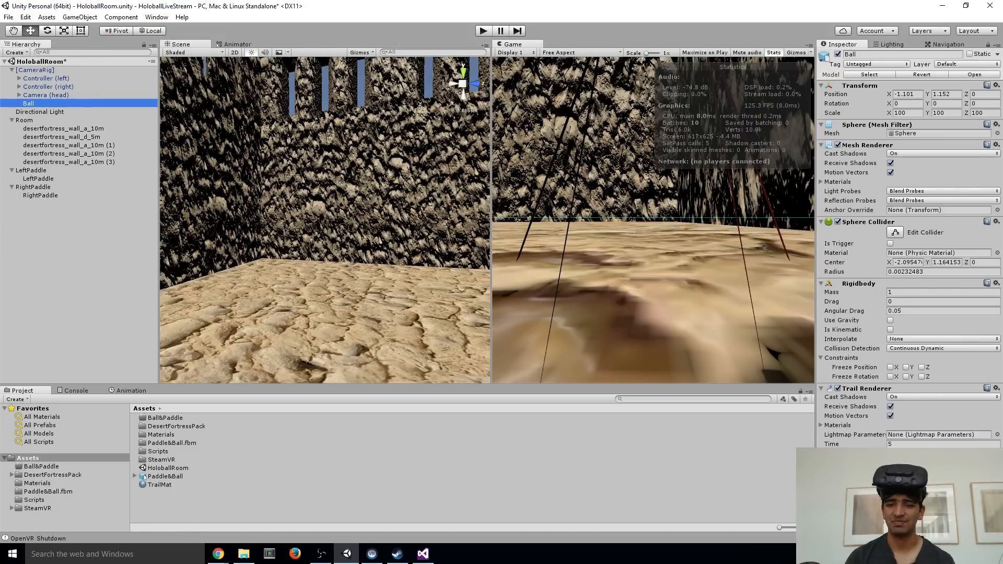
click(821, 426)
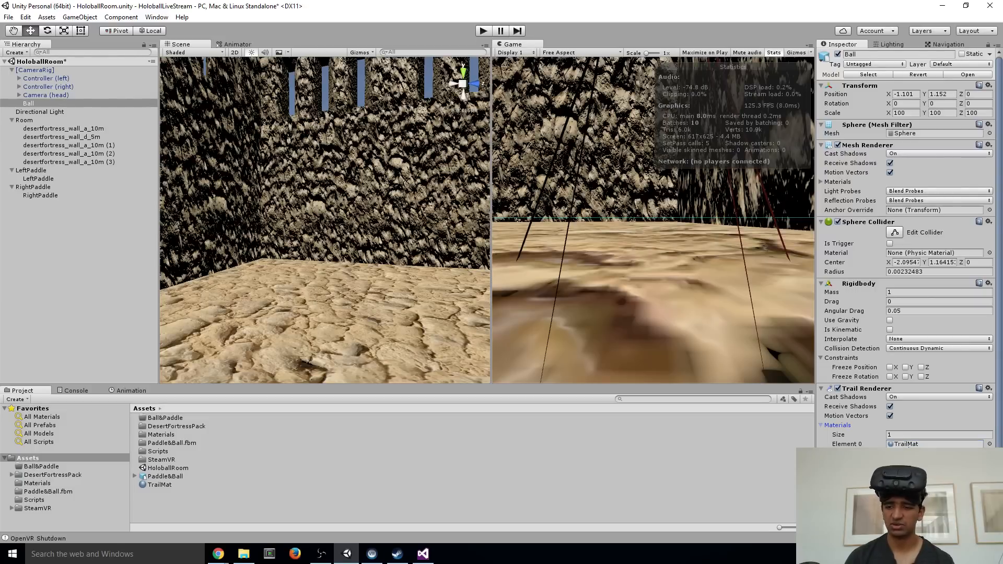
right_drag(310, 194, 320, 215)
scroll(906, 248, down, 1)
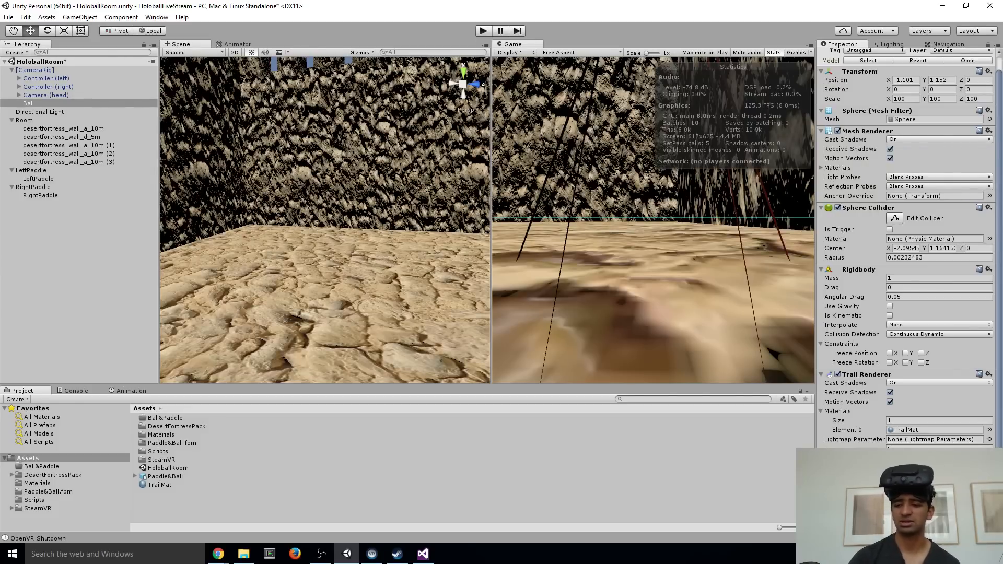
Test the ball and its red trail in three Play mode runs, stopping each one
middle_drag(276, 212, 359, 218)
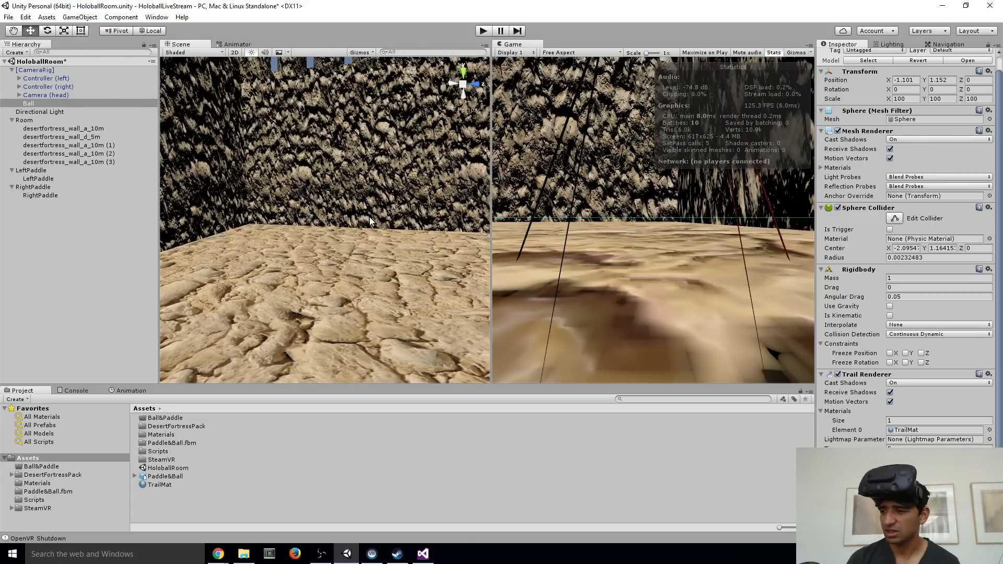
alt+drag(369, 218, 347, 194)
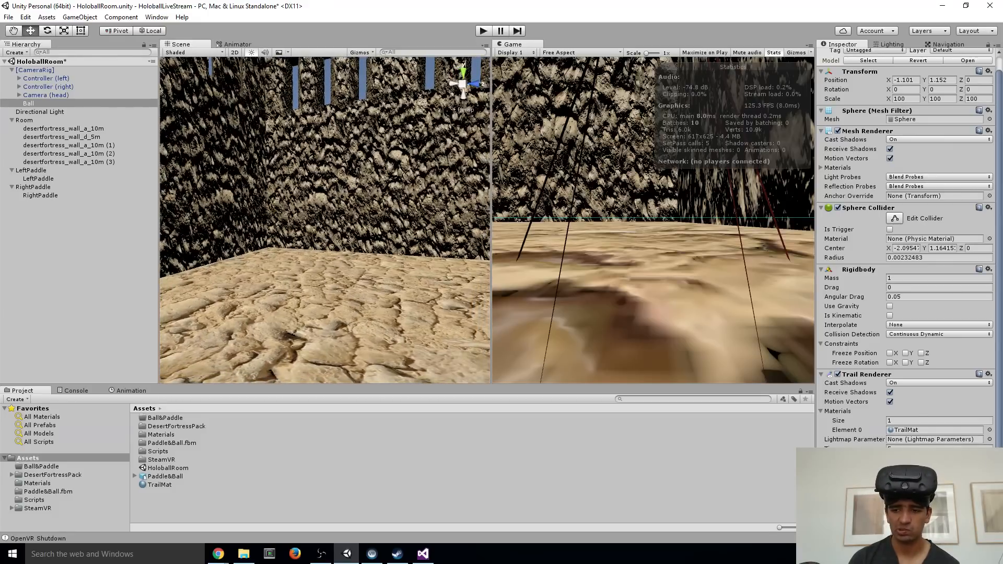
click(485, 33)
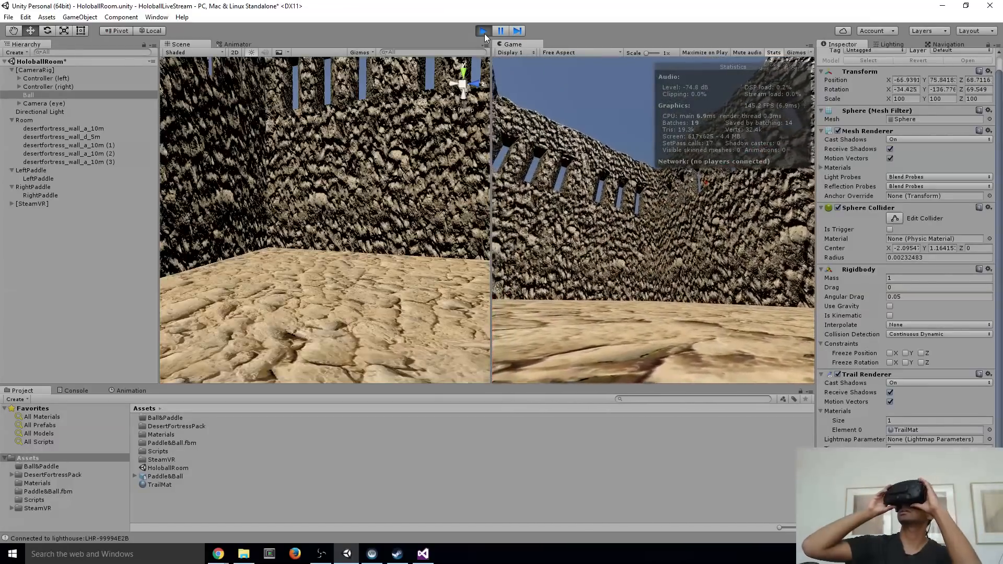
click(484, 32)
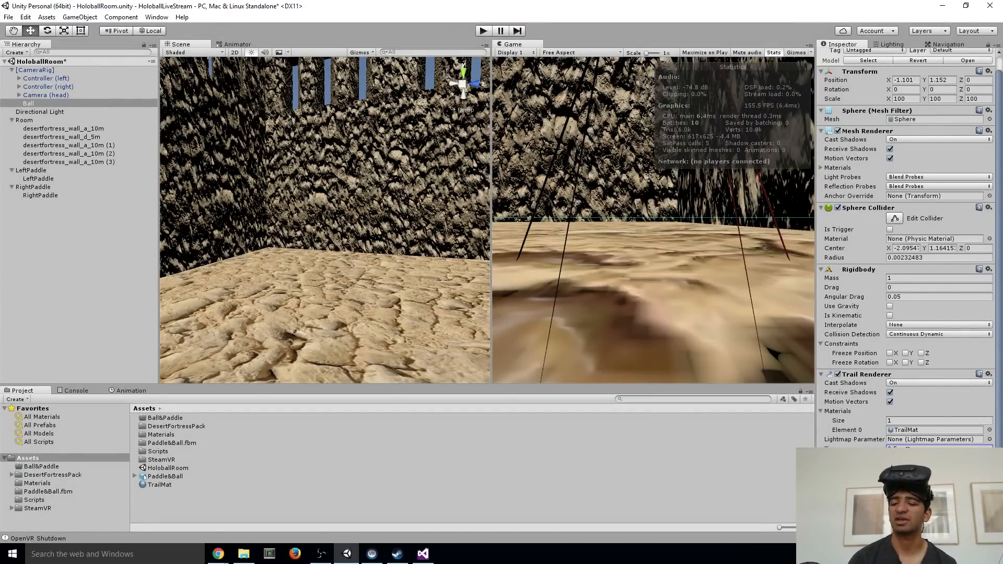
click(484, 31)
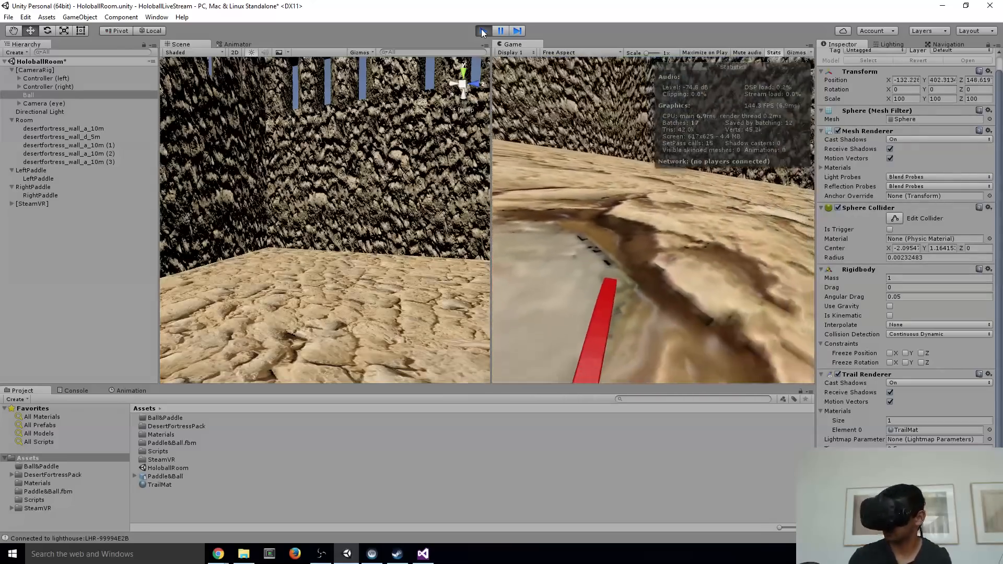
click(482, 32)
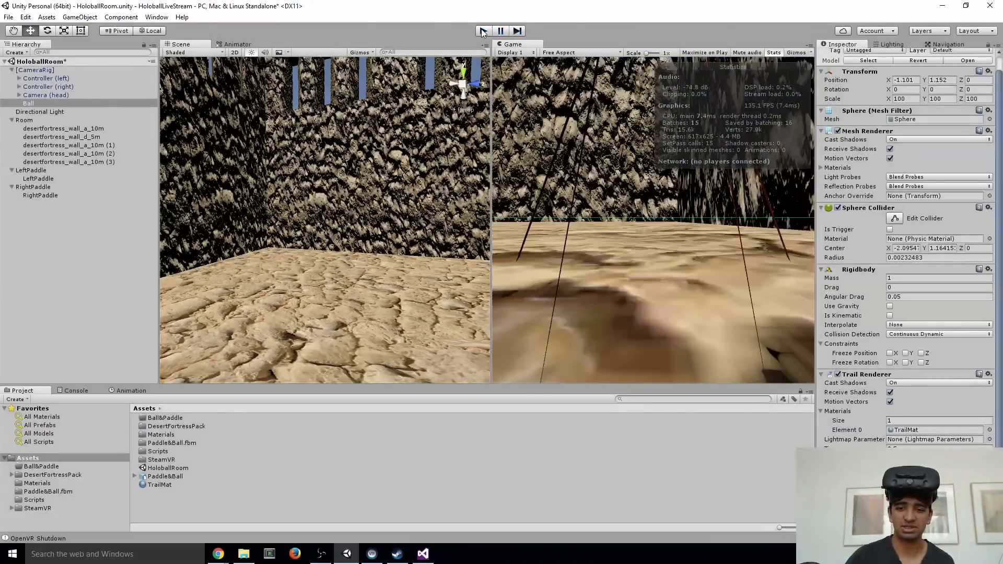
click(483, 31)
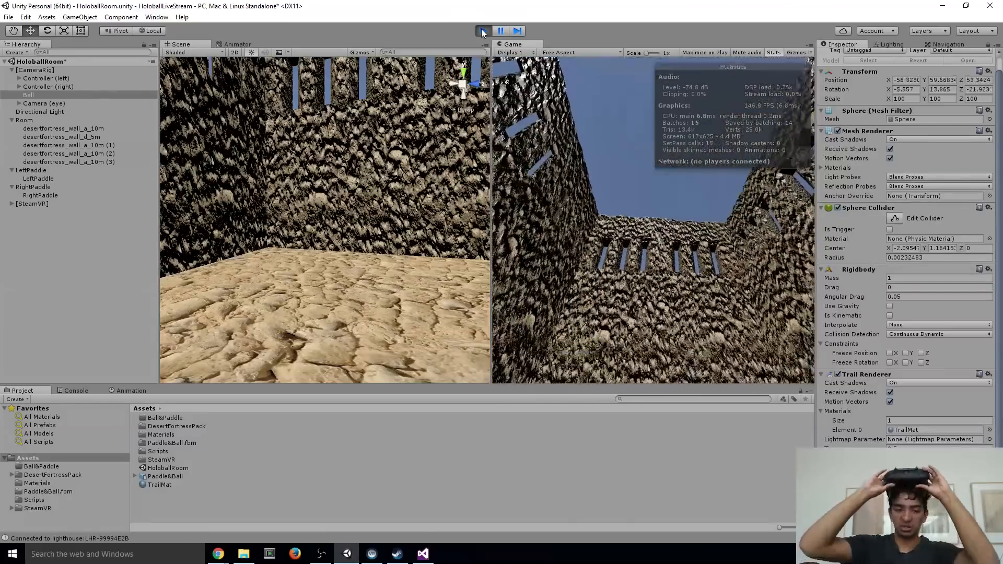
click(483, 31)
Scale the Room object to 0.5 on X, Y and Z
click(42, 120)
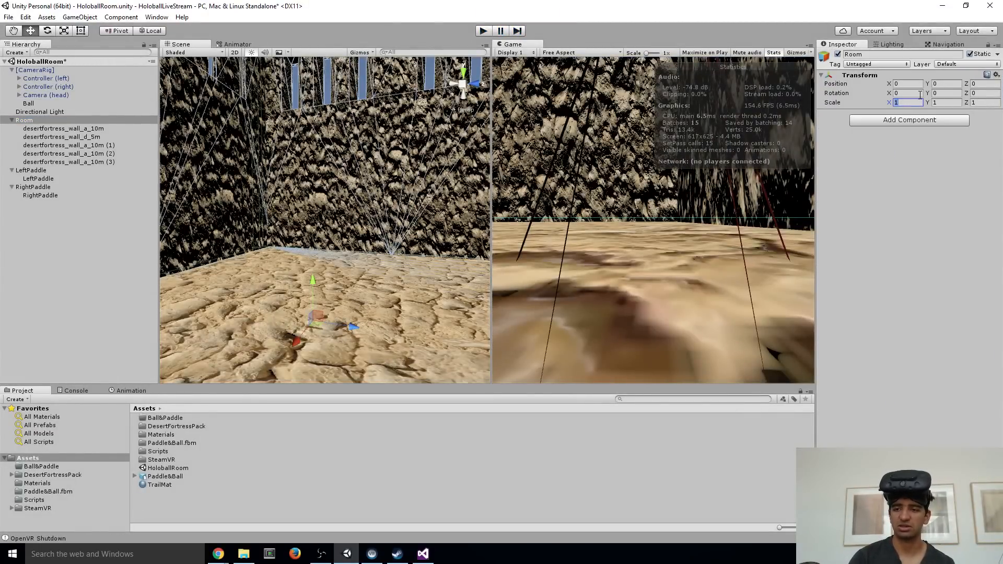
text(.5)
key(Tab)
text(.5)
key(Tab)
text(.5)
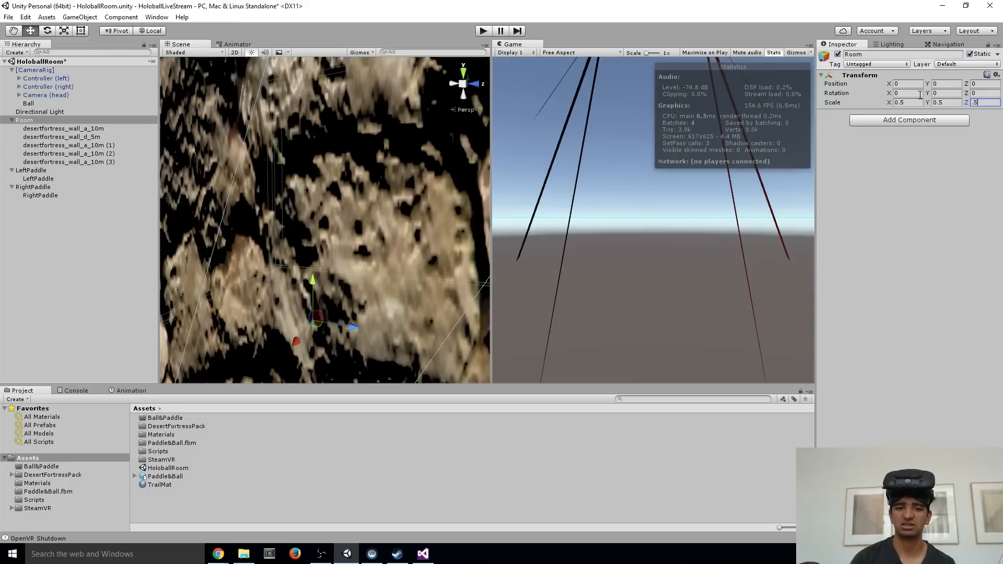
alt+drag(414, 176, 390, 183)
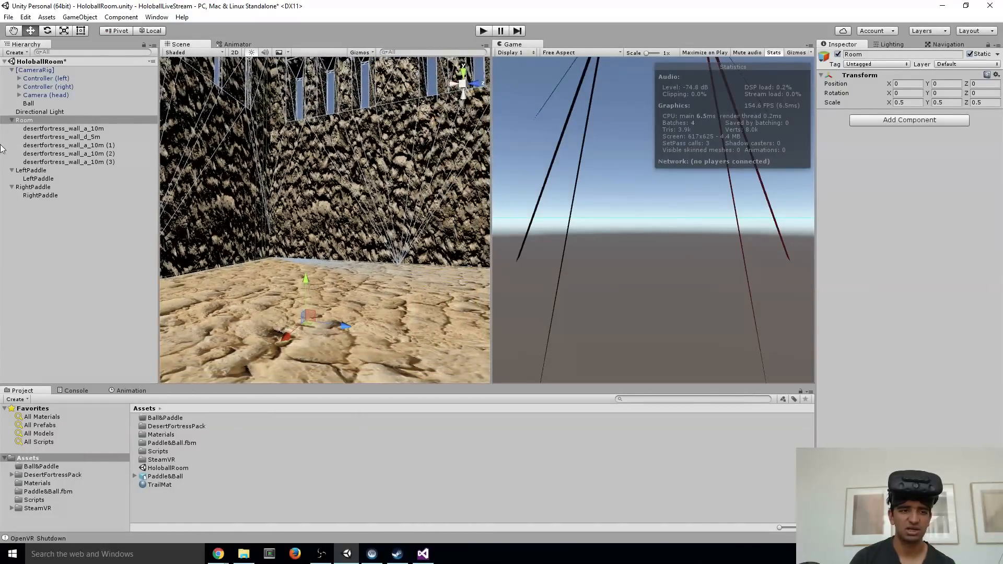
Move the [CameraRig] along the X axis to 25.35 so it sits inside the scaled-down room
click(12, 121)
alt+drag(334, 225, 259, 220)
double_click(40, 71)
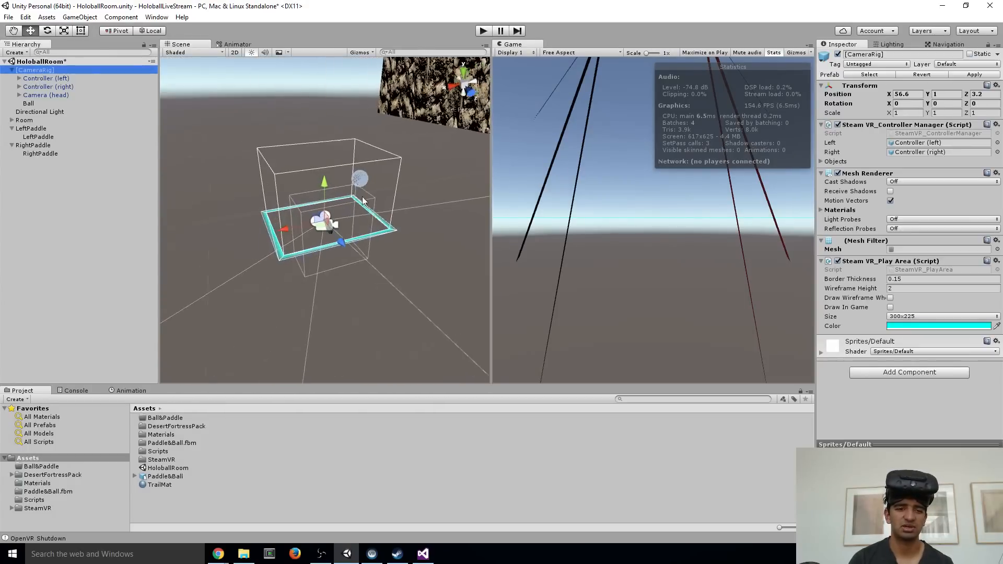
right_drag(191, 162, 279, 202)
key(s)
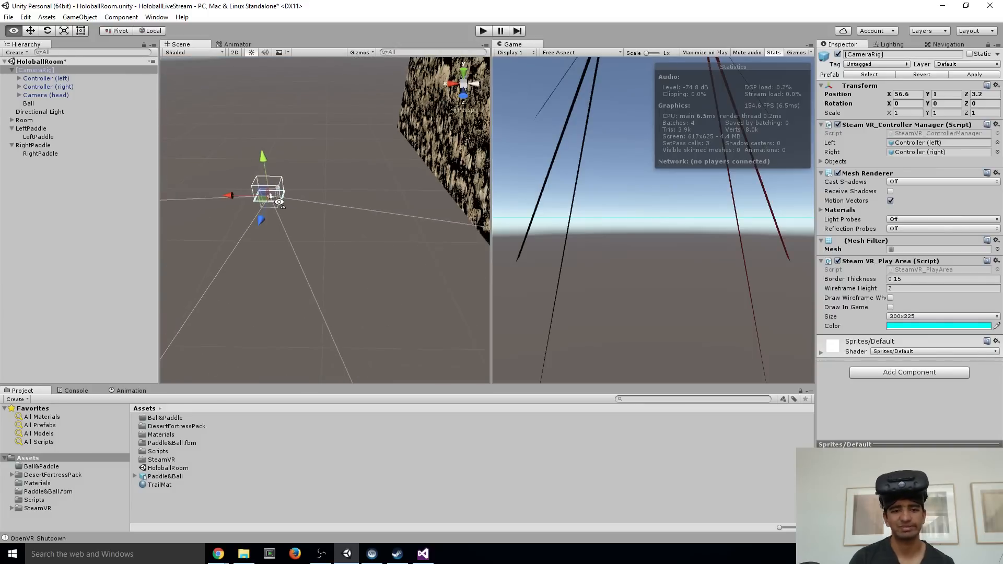
drag(232, 199, 397, 198)
key(w)
right_drag(269, 219, 344, 188)
Test the smaller room from the repositioned camera rig in Play mode, and stop the run
drag(323, 308, 264, 325)
right_drag(264, 325, 261, 322)
key(s)
click(481, 33)
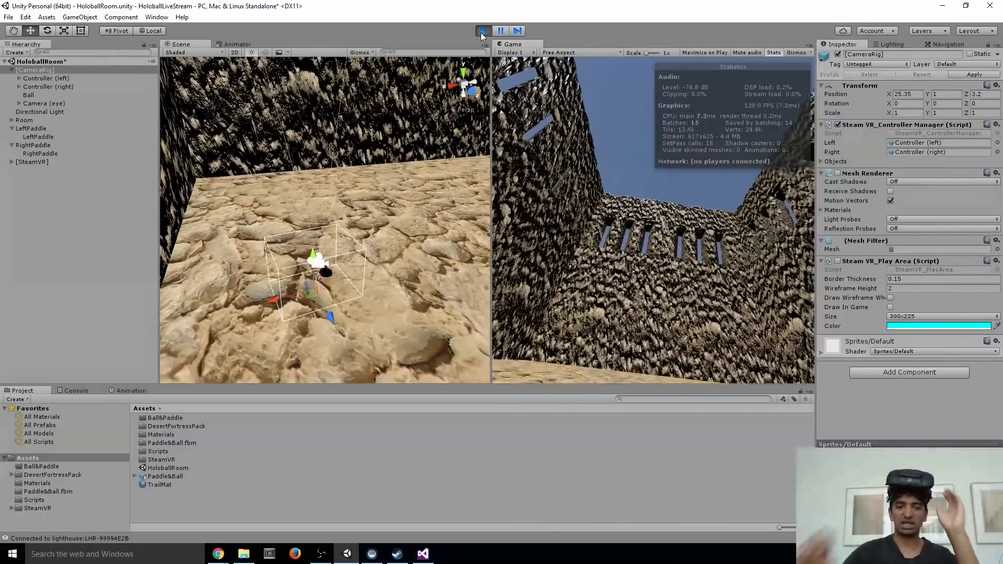
click(481, 32)
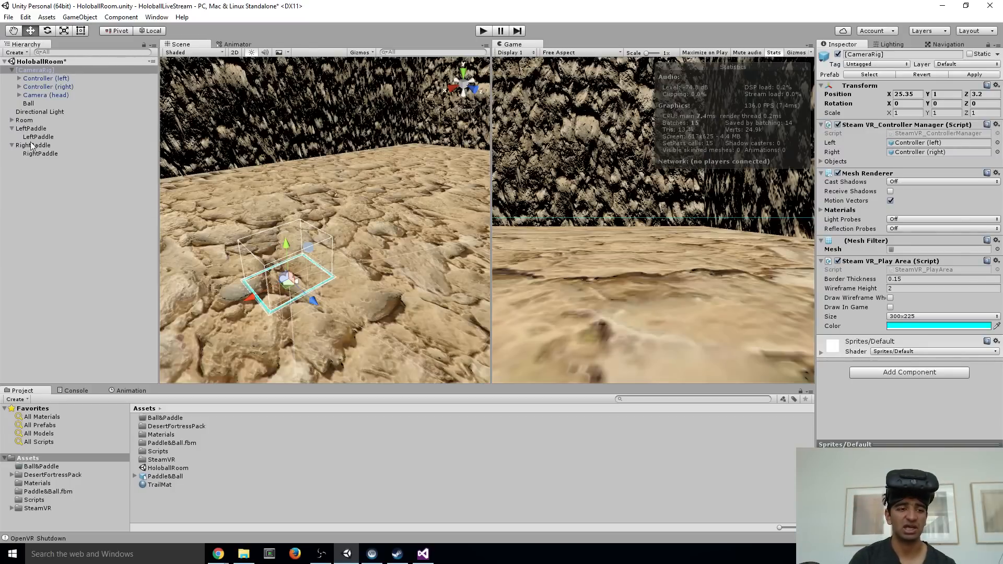
click(12, 121)
click(52, 121)
click(875, 54)
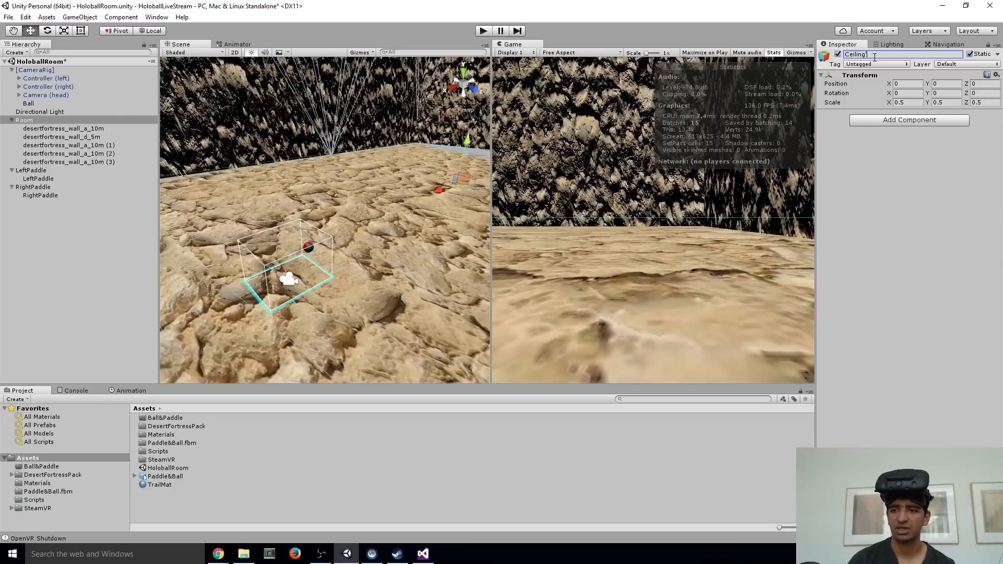
click(903, 122)
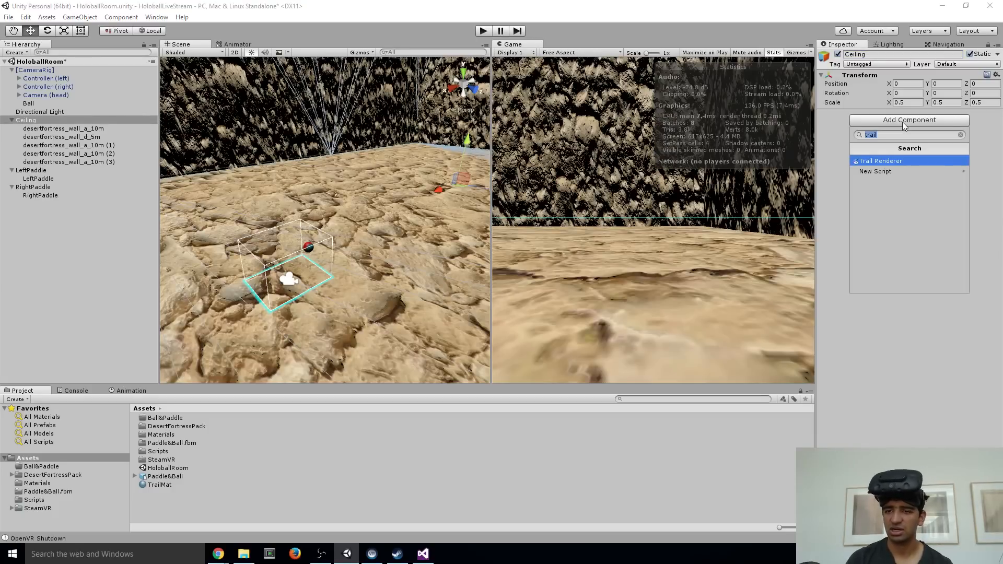
text(Box)
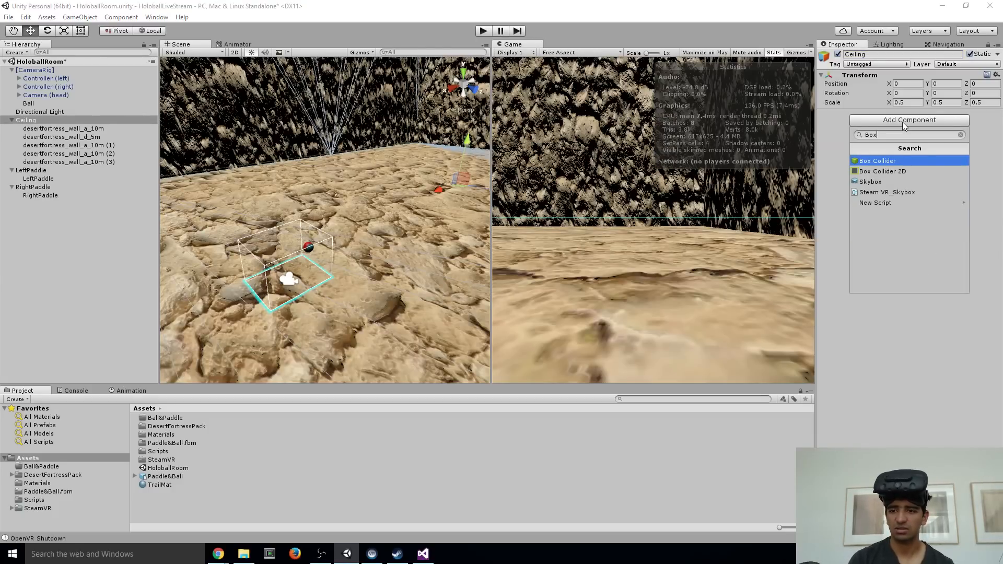
key(Return)
right_drag(401, 187, 353, 205)
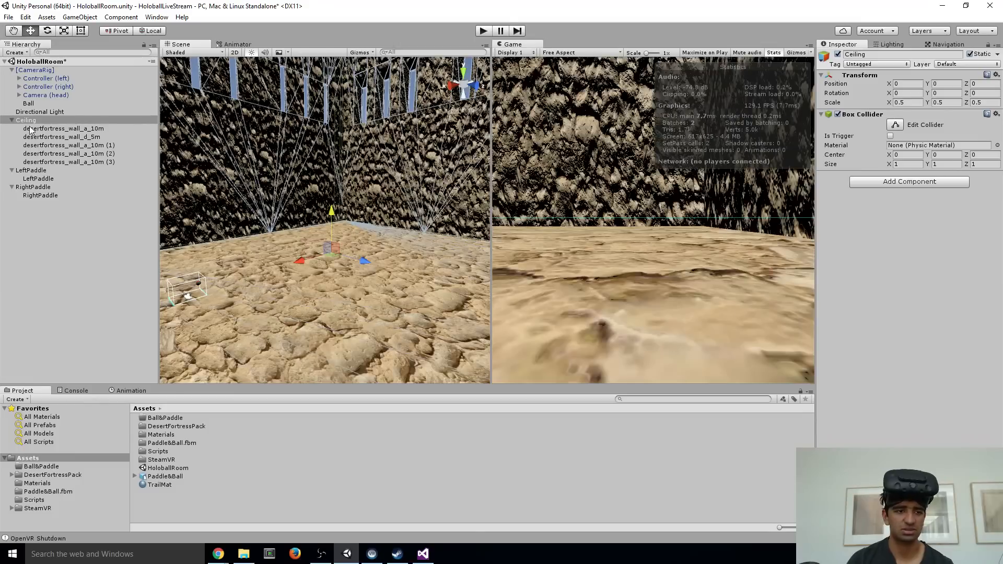
key(ctrl+z)
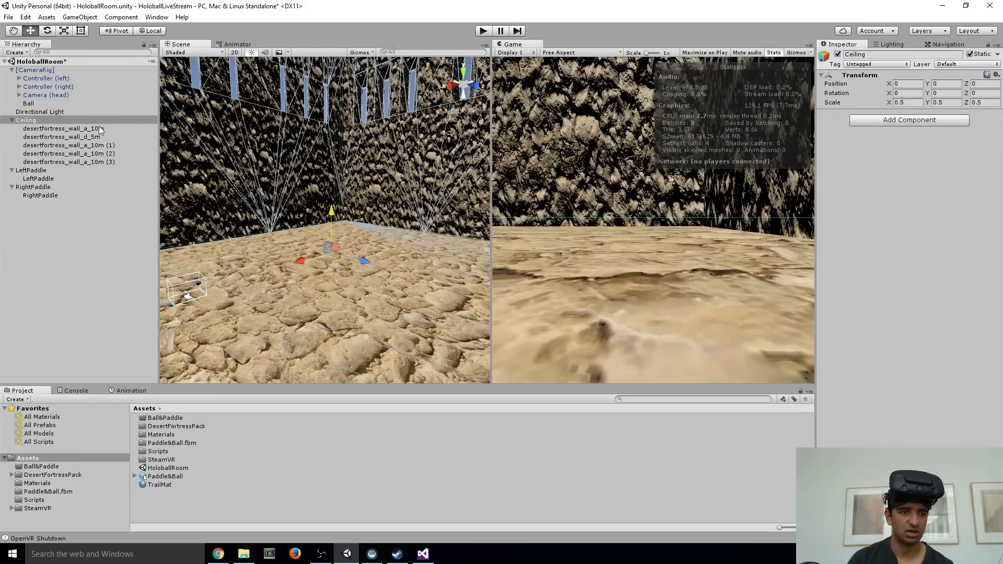
Create an empty child object under Room and name it Ceiling
right_click(30, 119)
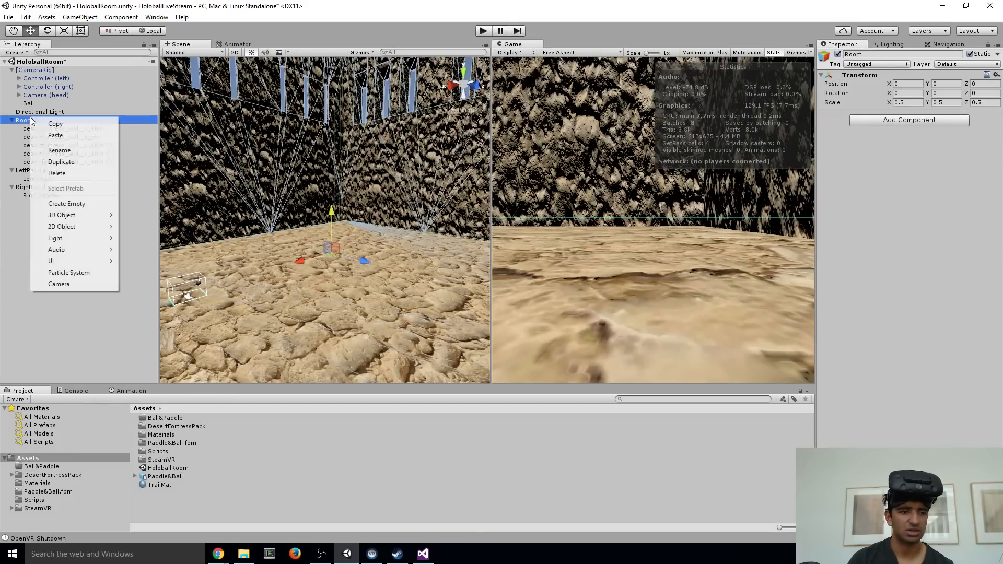
click(67, 203)
click(872, 55)
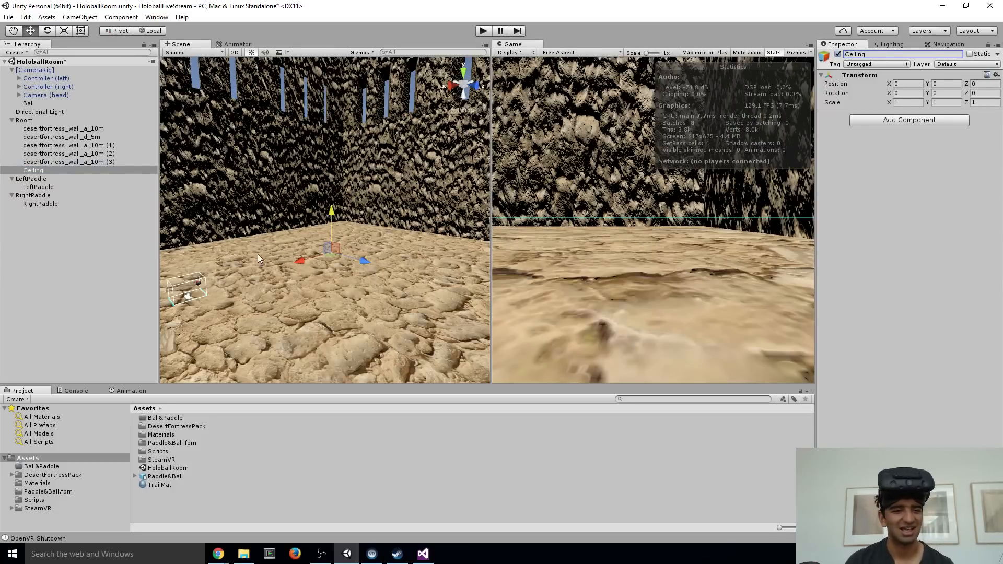
Raise the Ceiling object toward the top of the walls, to a Y position of 121.5
key(s)
right_drag(341, 283, 342, 280)
right_drag(347, 181, 340, 192)
key(w)
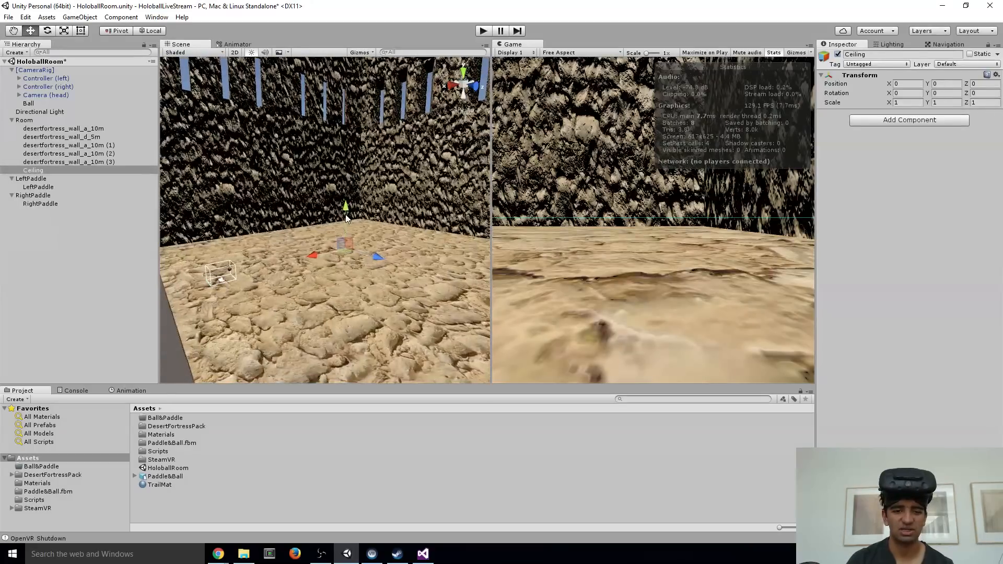
right_drag(341, 133, 294, 108)
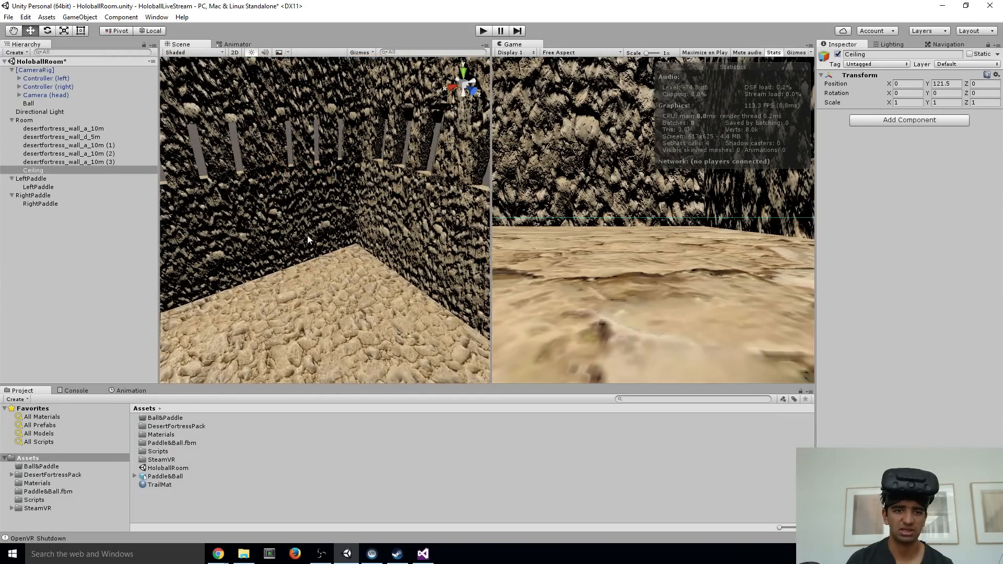
Add a Box Collider component to the Ceiling object
key(s)
right_drag(307, 239, 389, 232)
key(s)
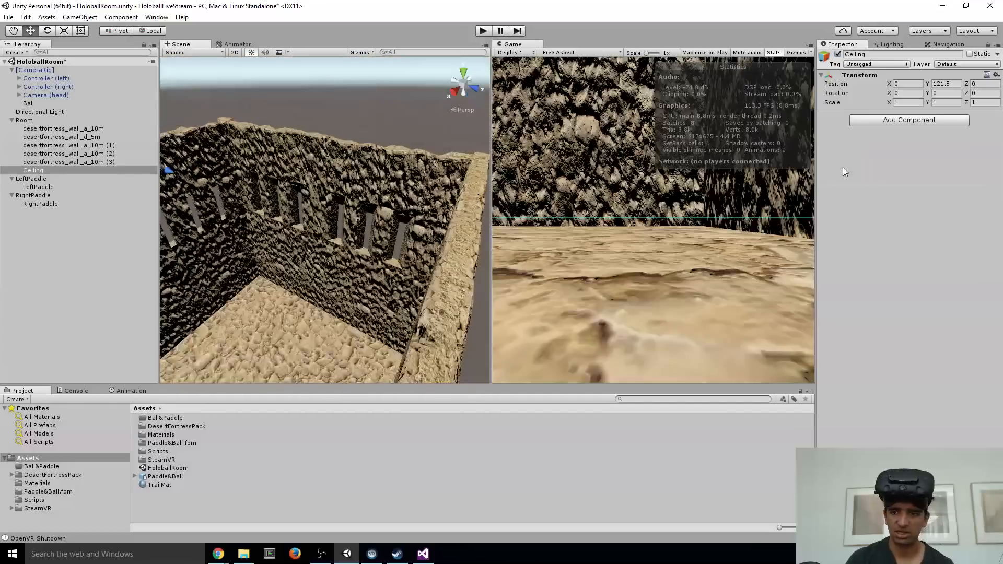
click(885, 121)
text(box)
key(Return)
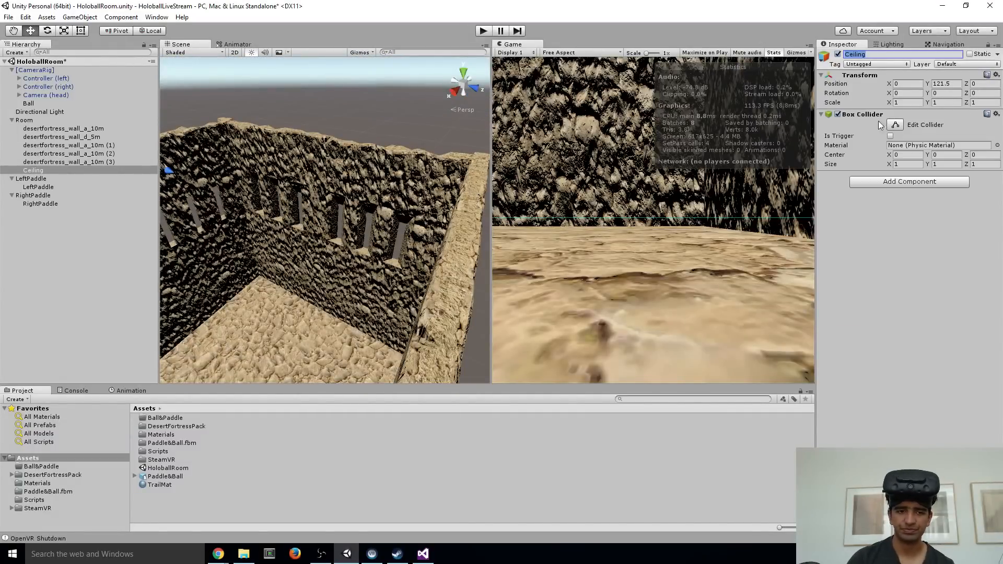
Enable collider editing on Ceiling and stretch its box collider along X to about 51.5
right_drag(369, 207, 277, 199)
key(s)
key(w)
right_drag(417, 285, 407, 213)
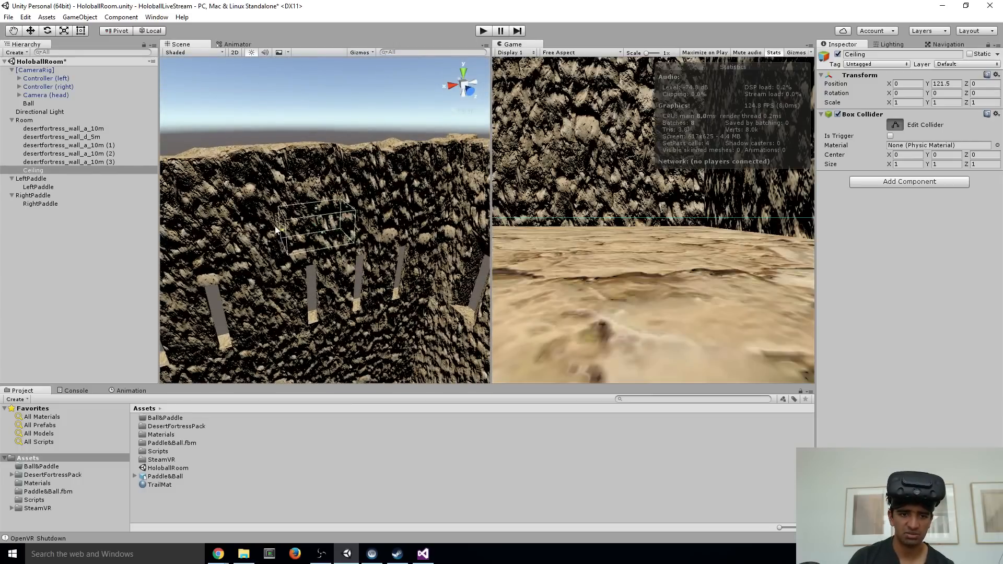
right_drag(348, 240, 366, 272)
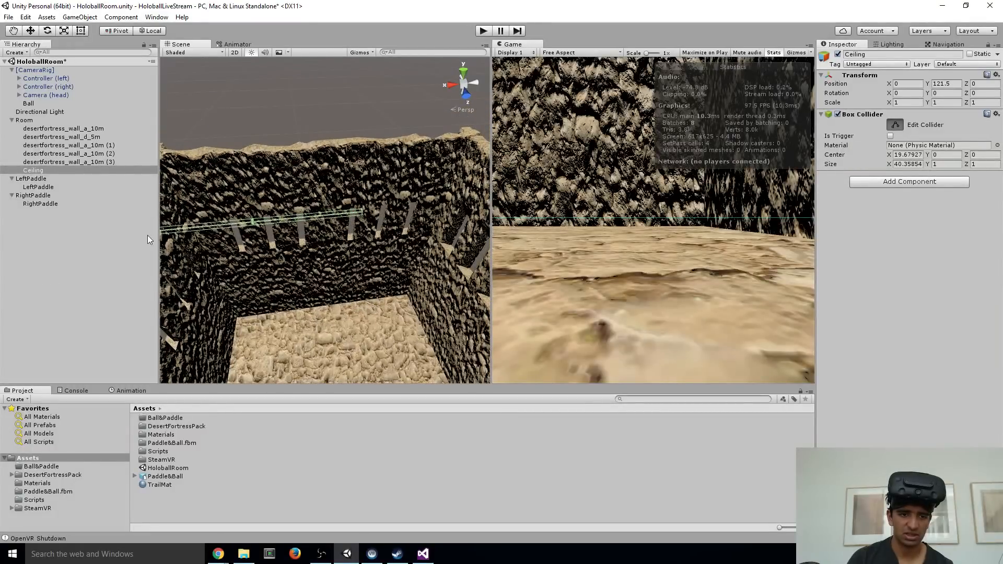
right_drag(324, 251, 266, 246)
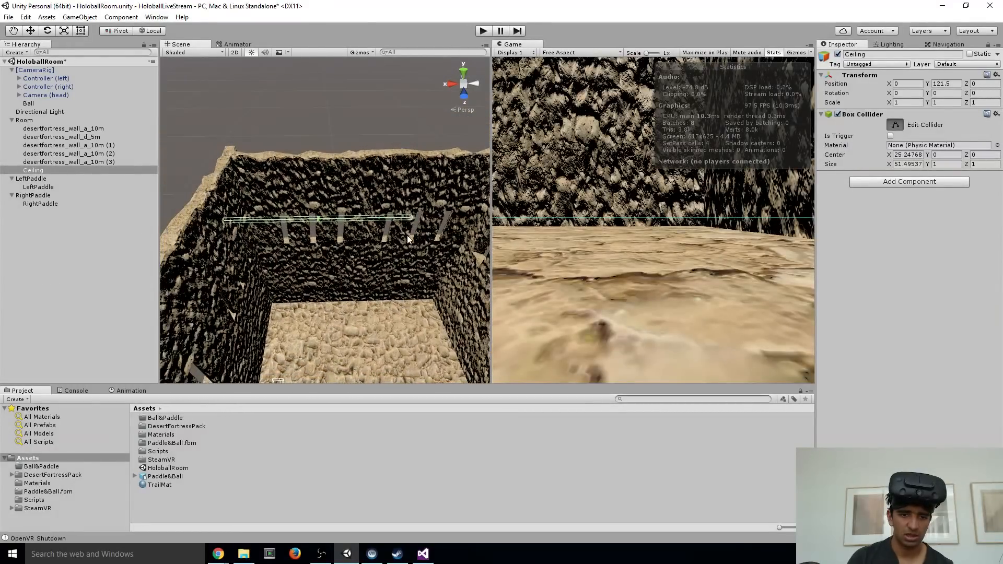
right_drag(408, 239, 325, 240)
key(s)
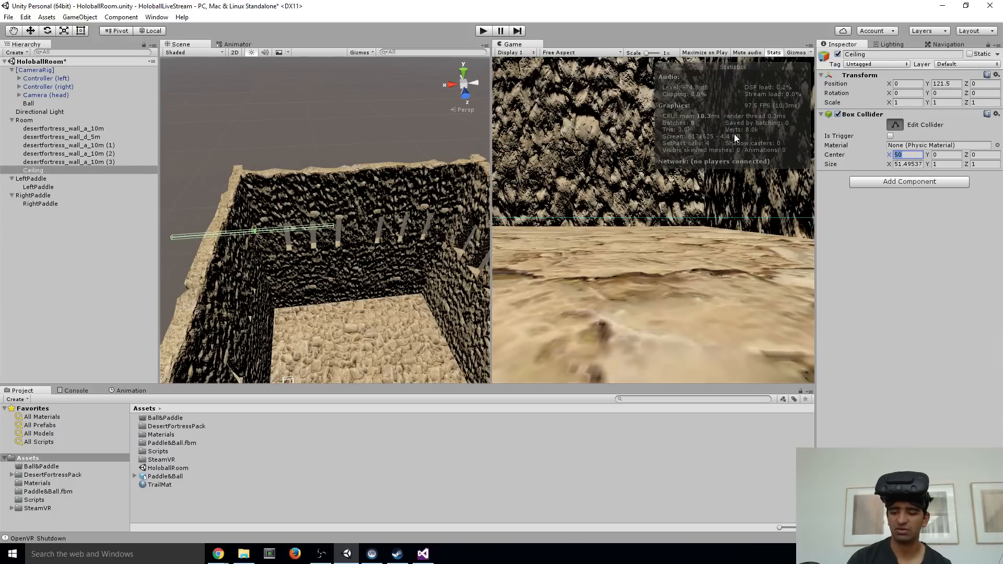
Set the Ceiling Box Collider's X center to 0 and its X size to 200
text(00)
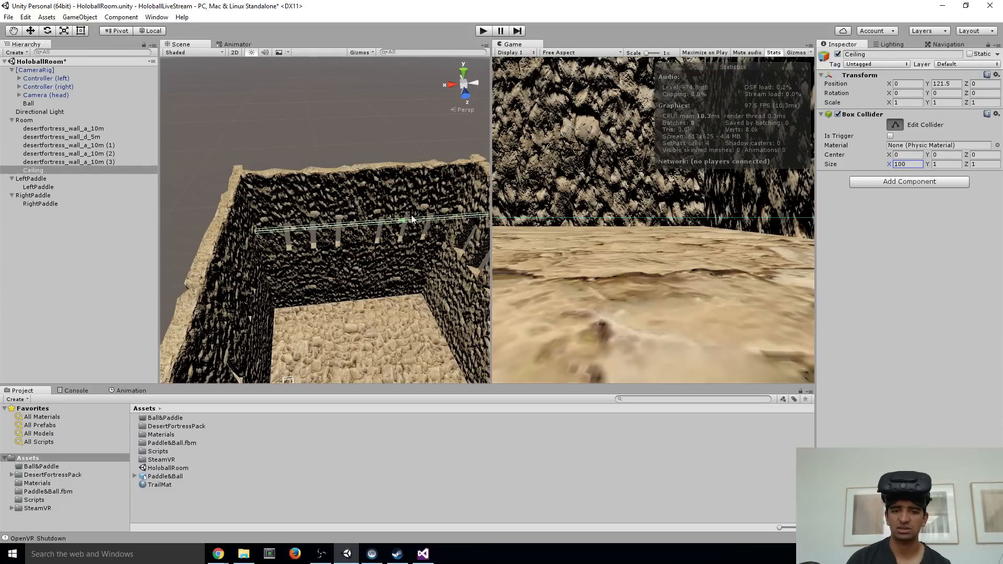
alt+drag(412, 219, 372, 215)
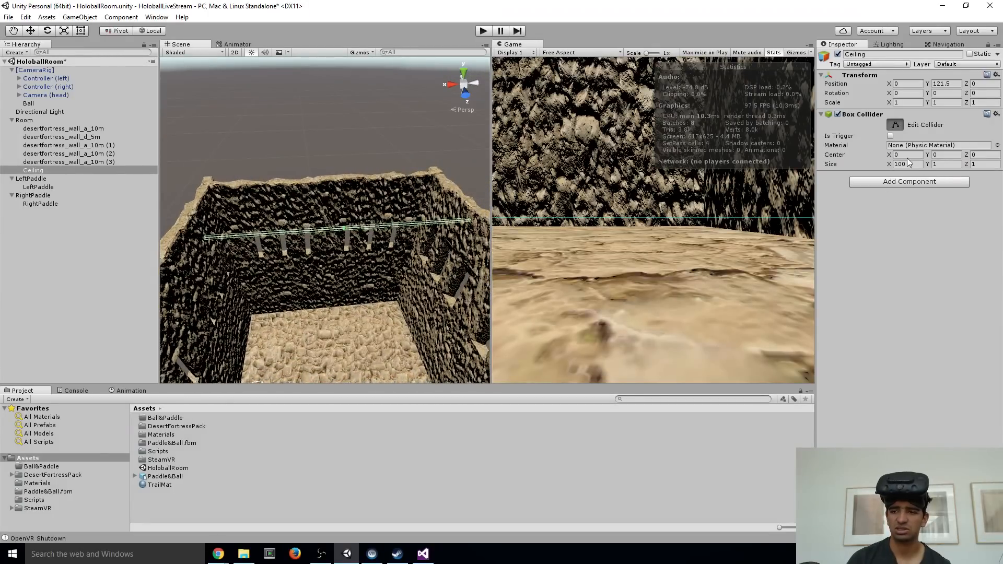
text(200)
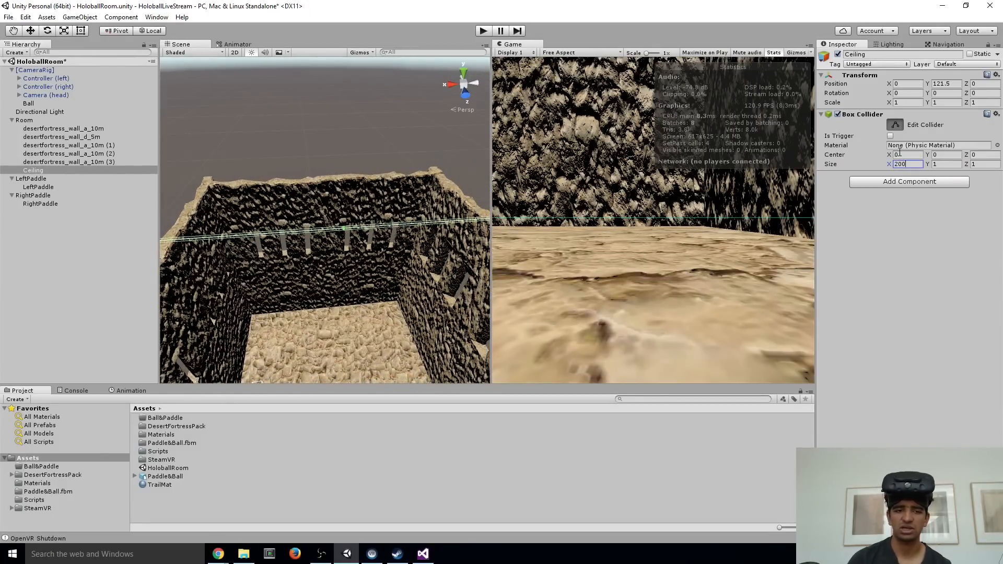
Set the Ceiling Box Collider's Z size to 200 and its Y size to 5
alt+drag(327, 250, 366, 263)
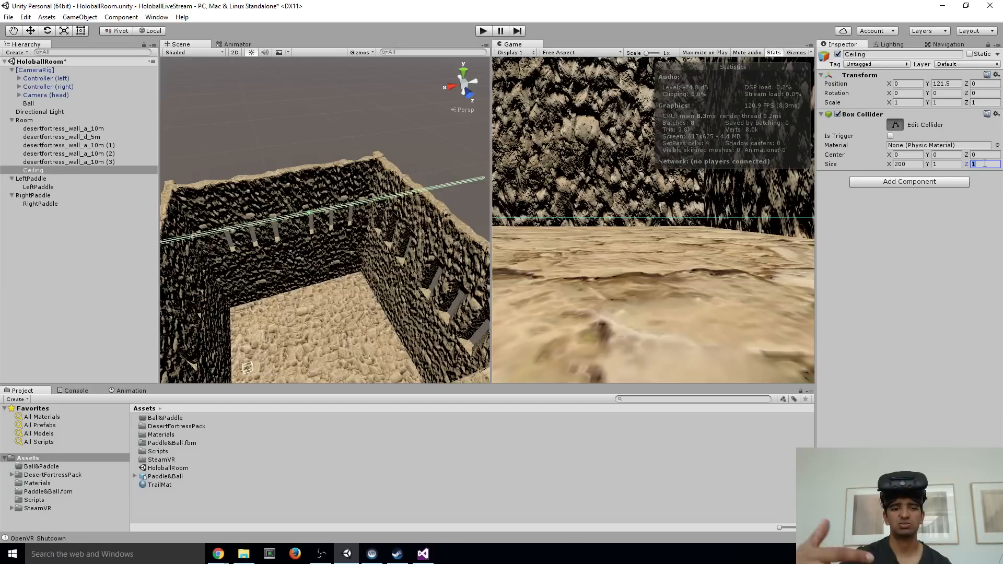
click(985, 164)
text(2)
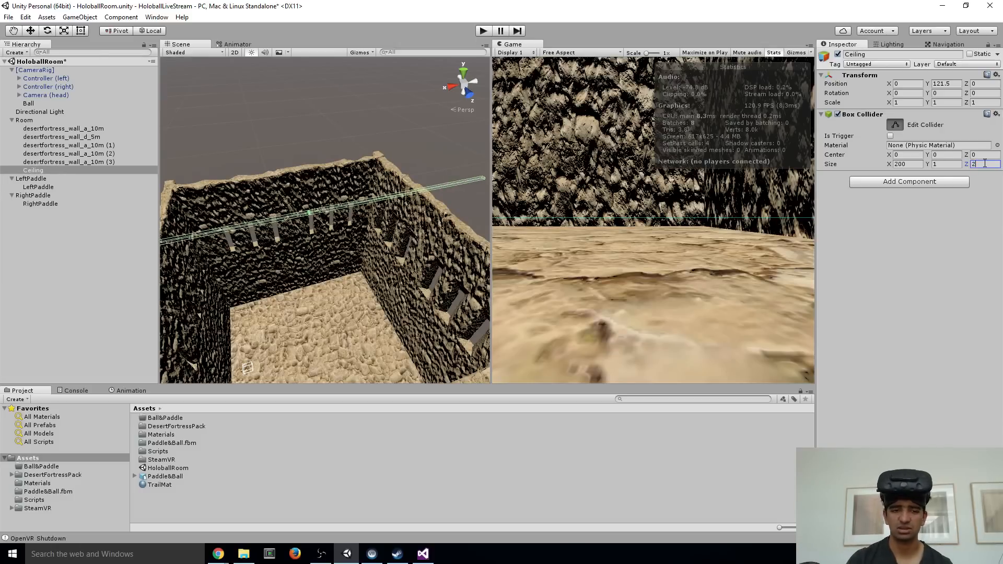
text(00)
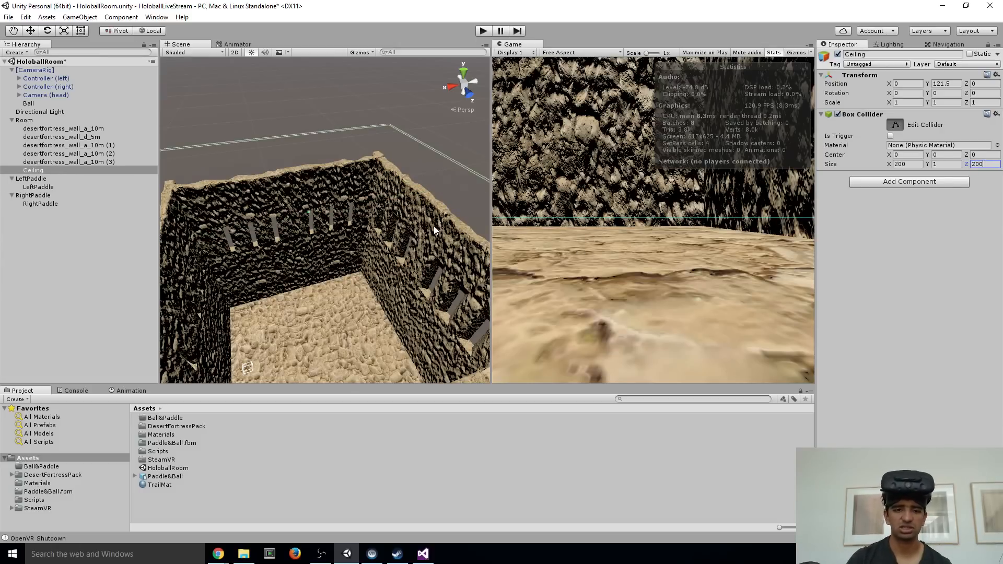
mouse_move(435, 229)
alt+mouse_down()
mouse_move(405, 229)
mouse_move(420, 239)
alt+mouse_up()
right_drag(461, 244, 862, 177)
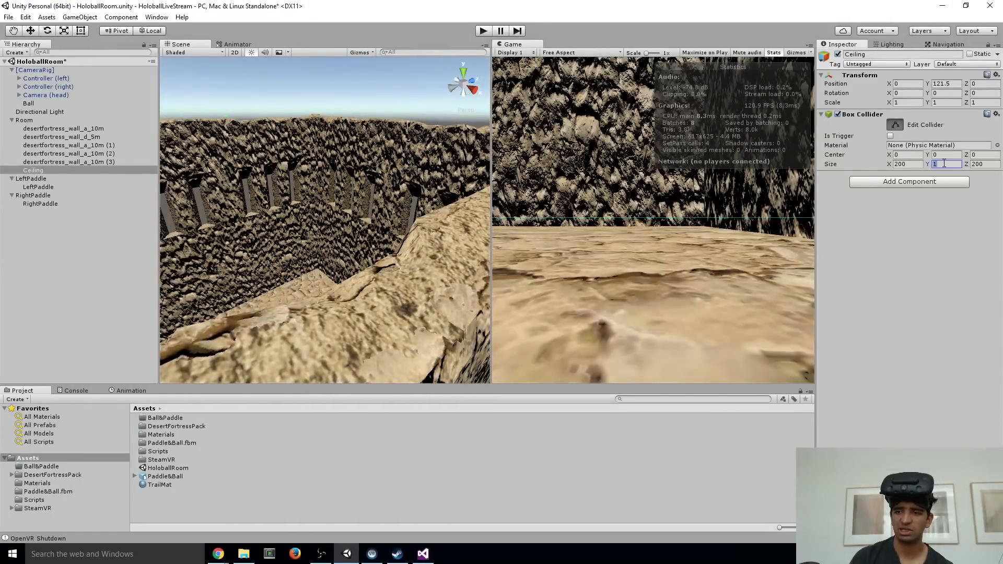
text(5)
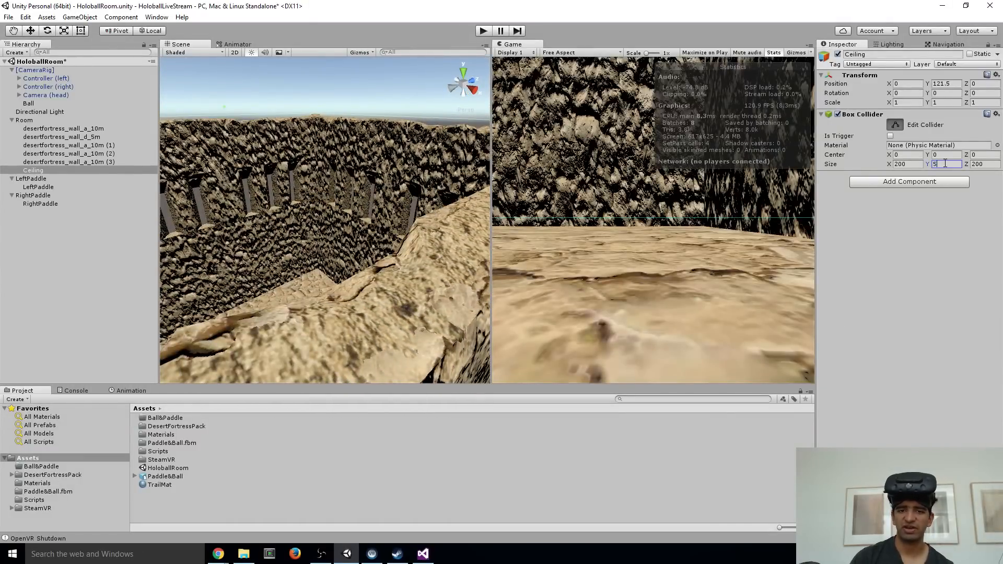
right_drag(373, 213, 522, 218)
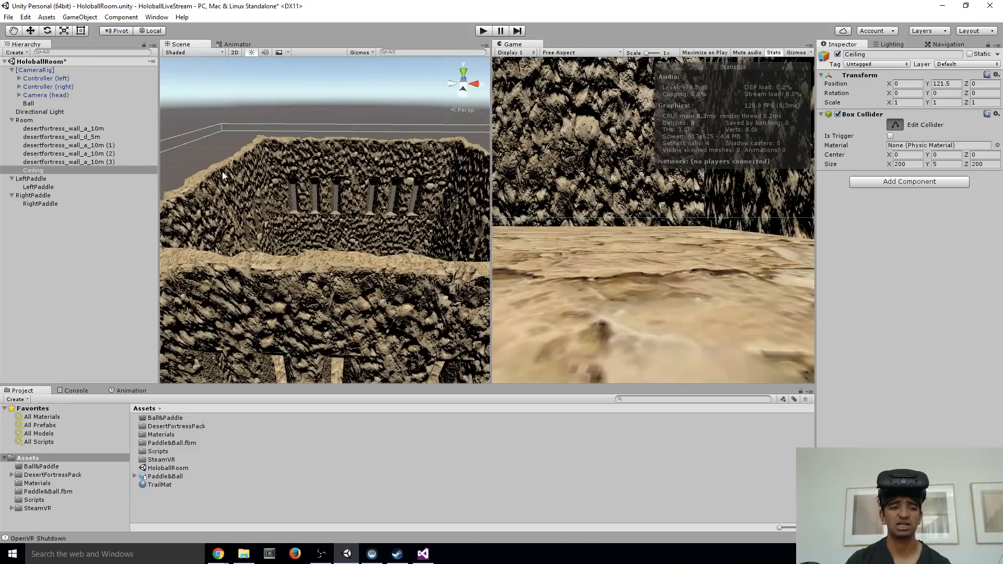
Collapse the Room group in the hierarchy and turn off collider editing on Ceiling
click(12, 120)
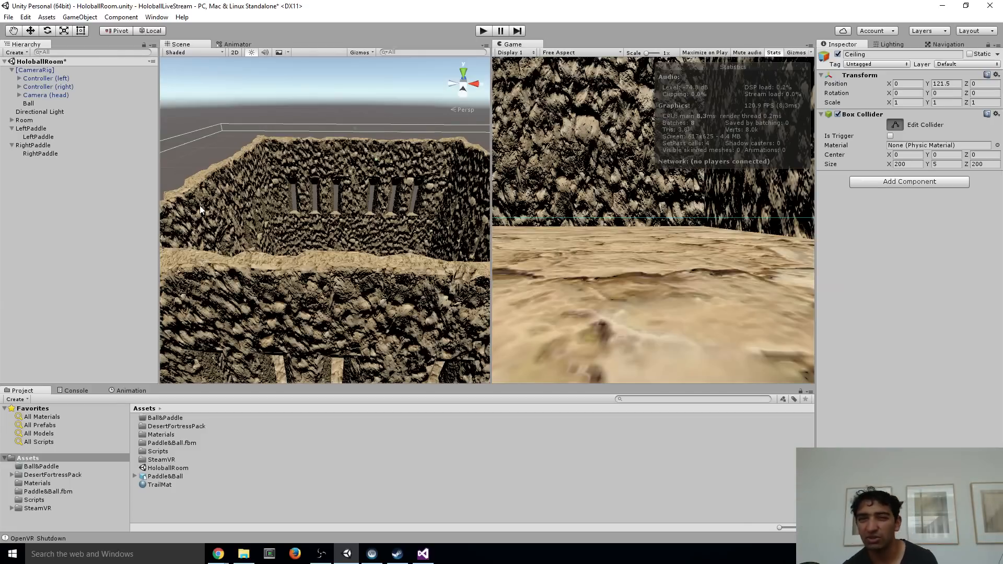
alt+drag(339, 256, 285, 316)
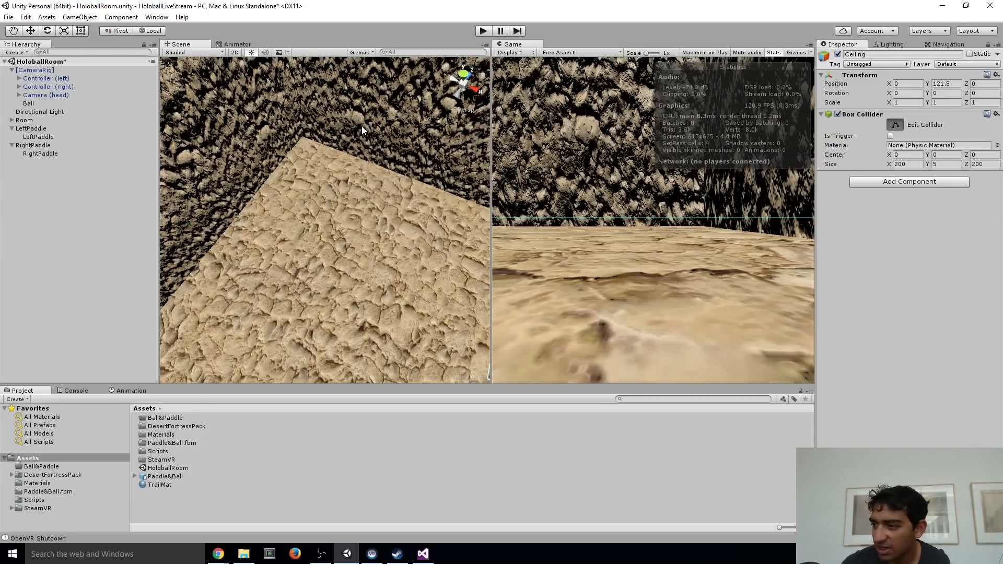
right_drag(411, 260, 310, 235)
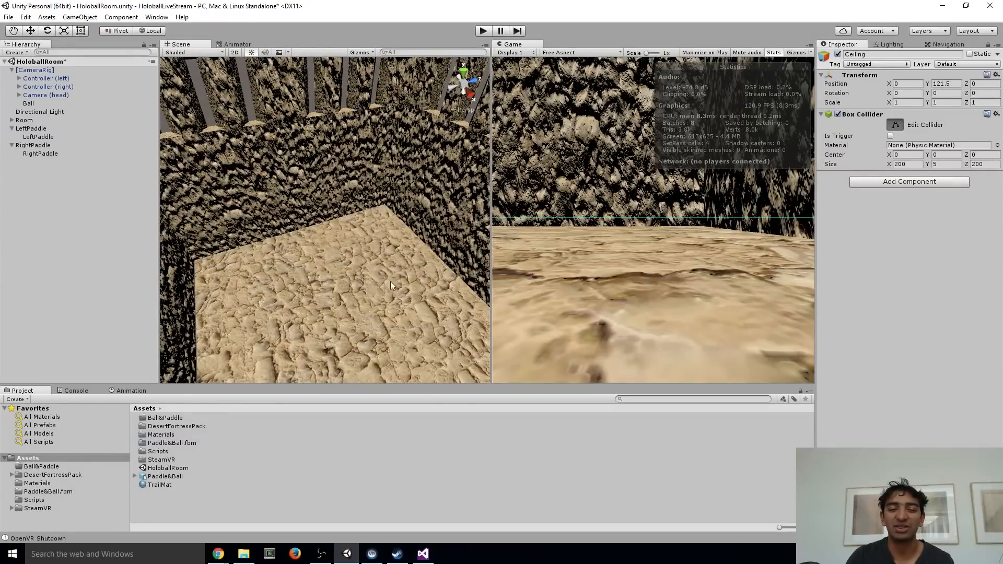
right_drag(390, 281, 286, 215)
right_drag(315, 282, 340, 125)
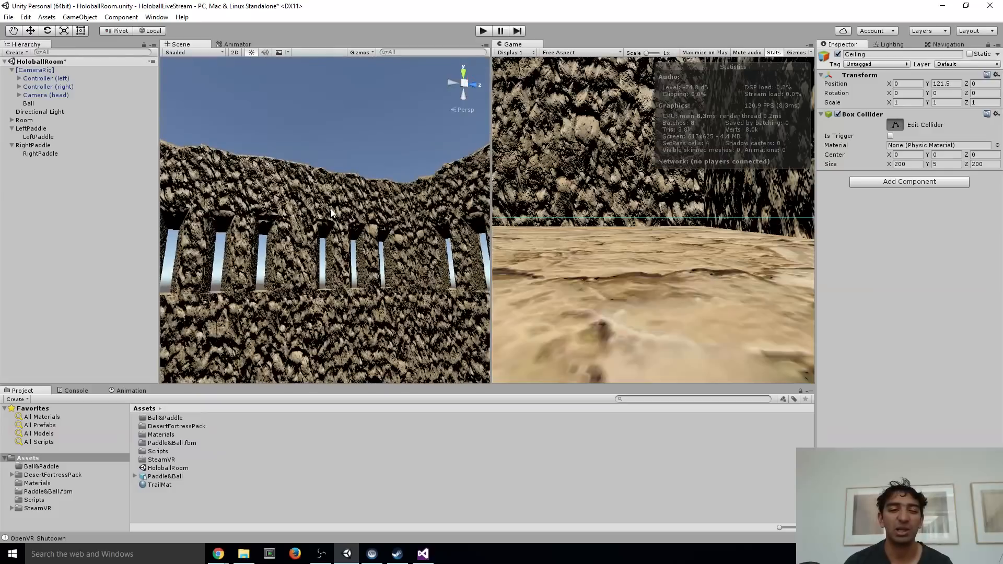
right_drag(340, 195, 338, 198)
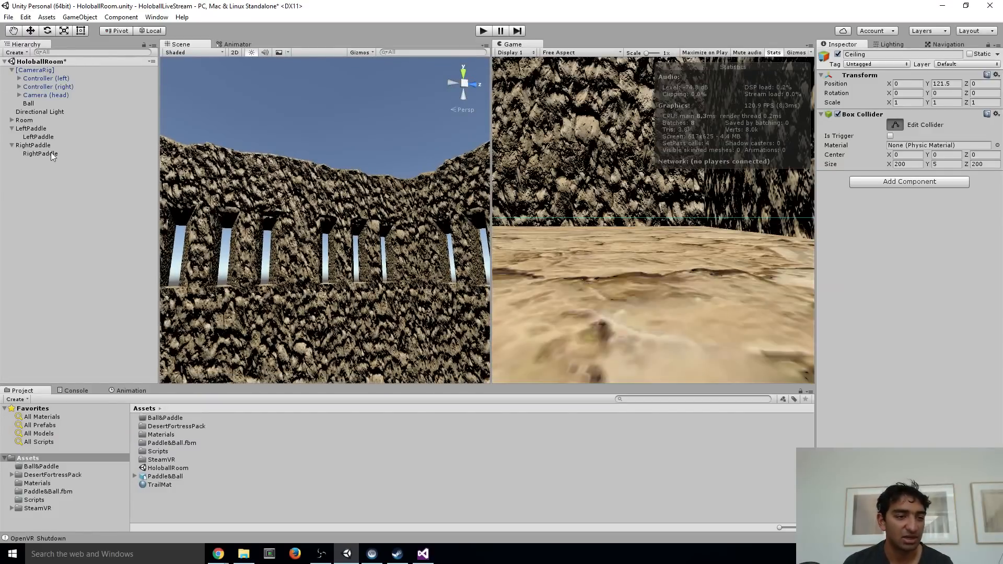
mouse_move(348, 232)
right_down()
mouse_move(317, 223)
mouse_move(349, 233)
right_up()
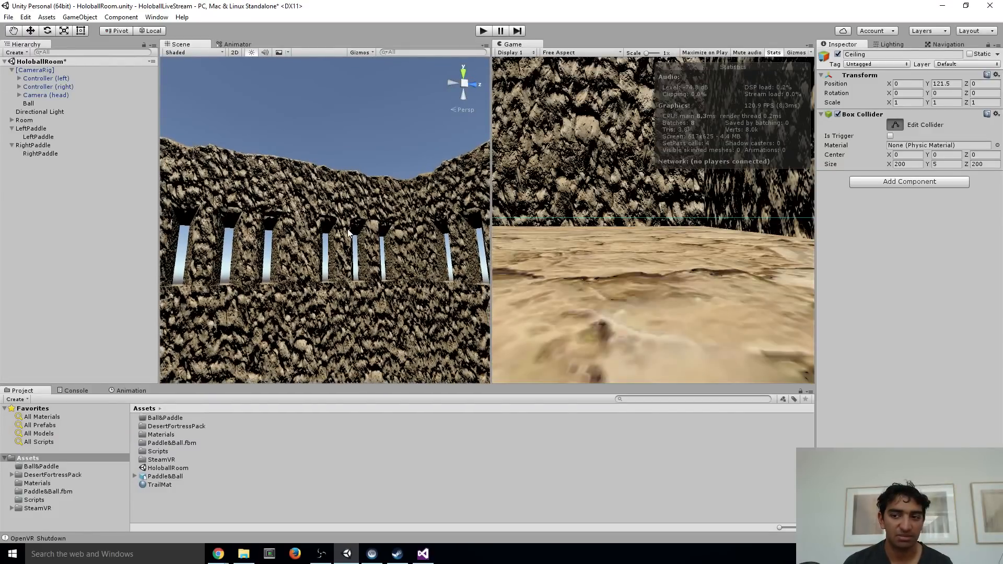
click(894, 124)
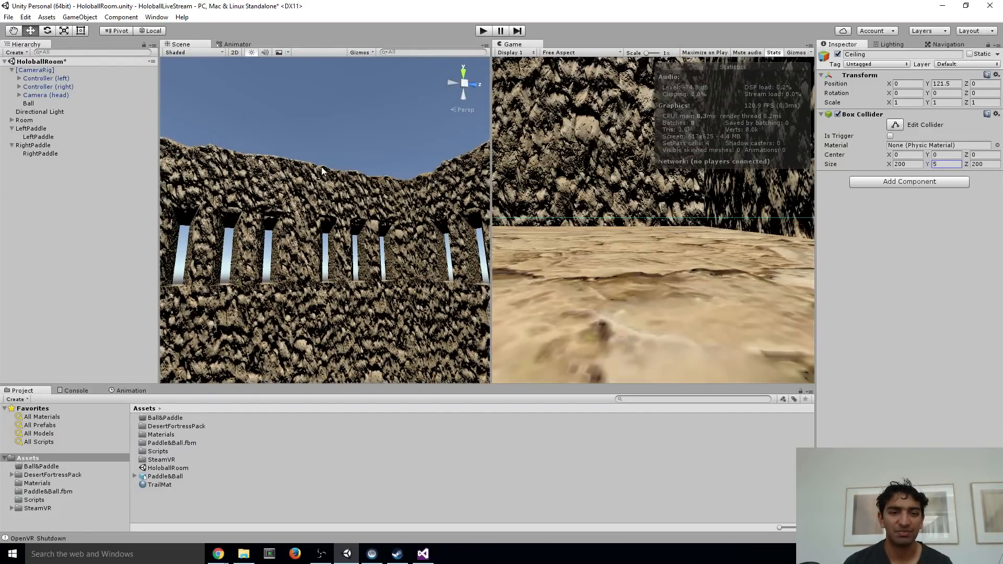
right_drag(355, 175, 358, 307)
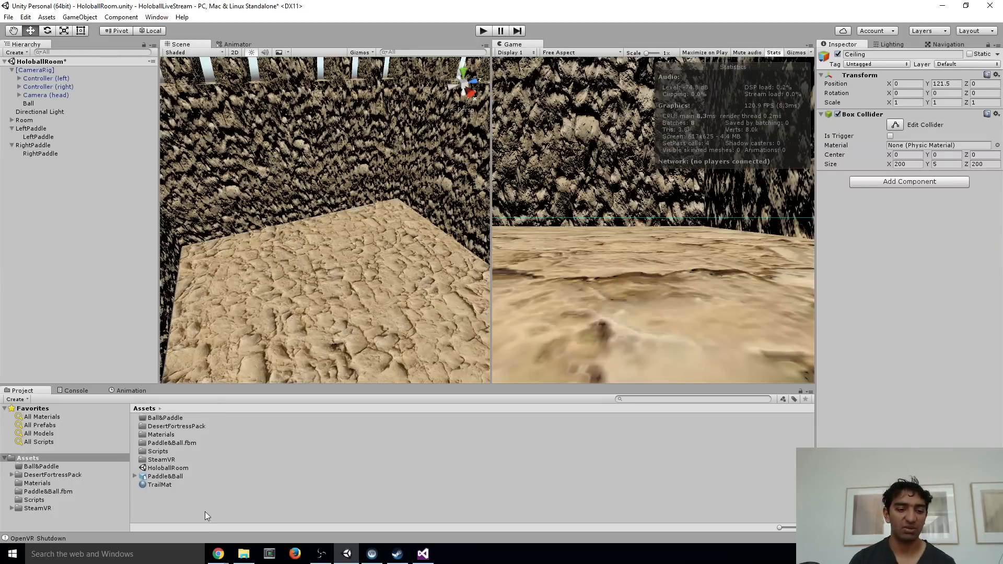
Create a Physic Material named Ball in the Assets folder
right_click(165, 510)
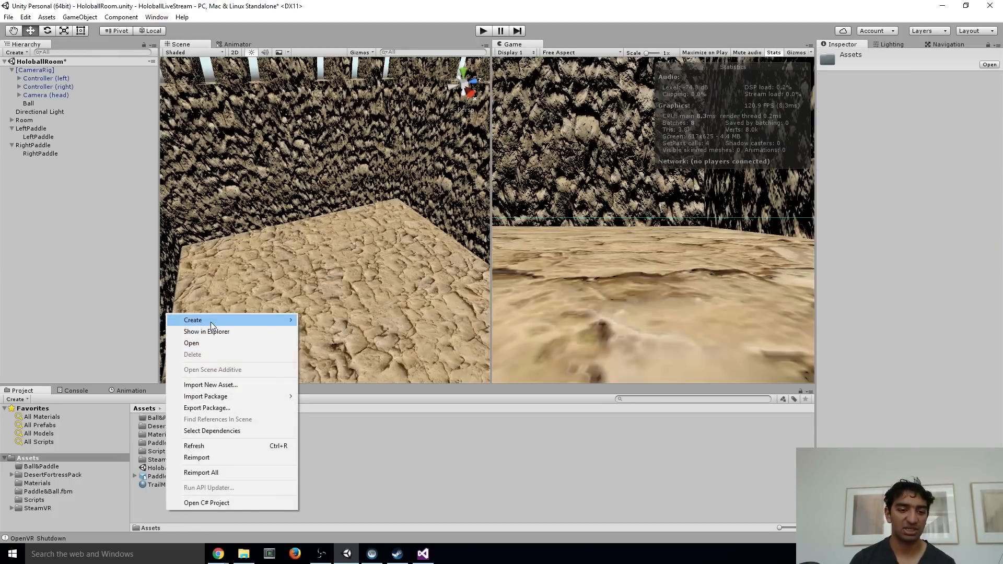
mouse_move(276, 326)
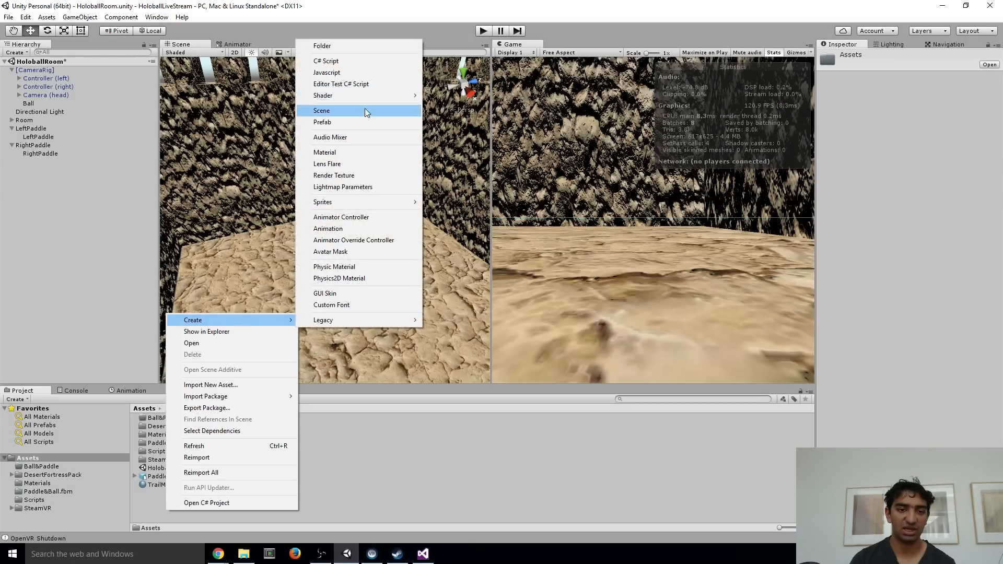
click(362, 267)
text(Ball)
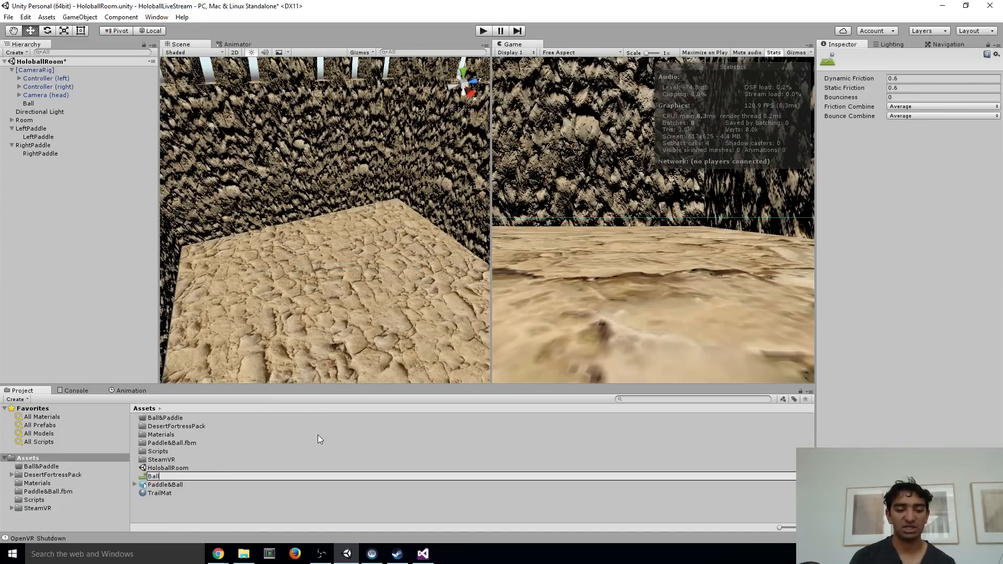
key(Return)
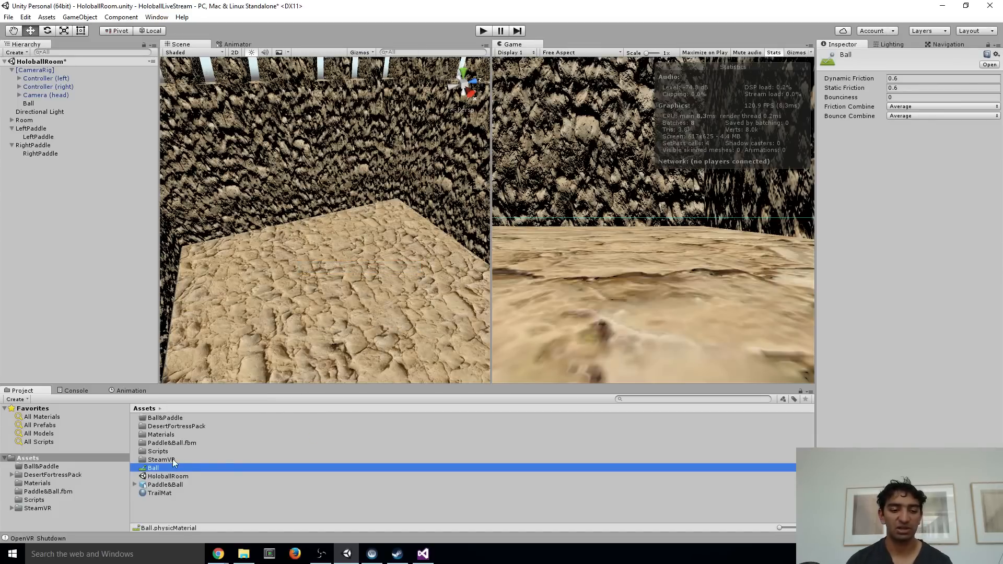
Create a PhysicsMat folder in Assets and move the Ball physic material into it
right_click(194, 514)
mouse_move(247, 320)
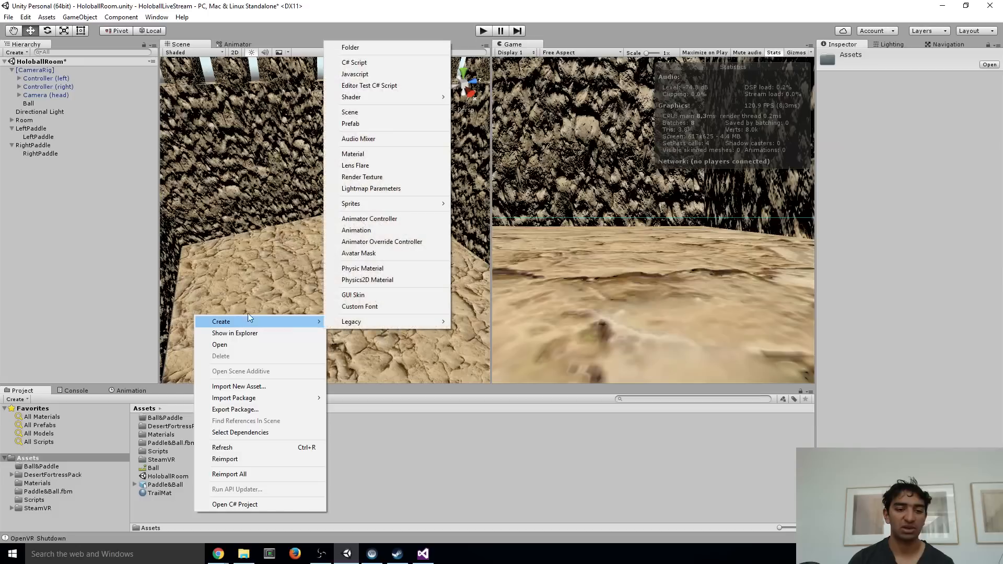
click(374, 52)
text(P)
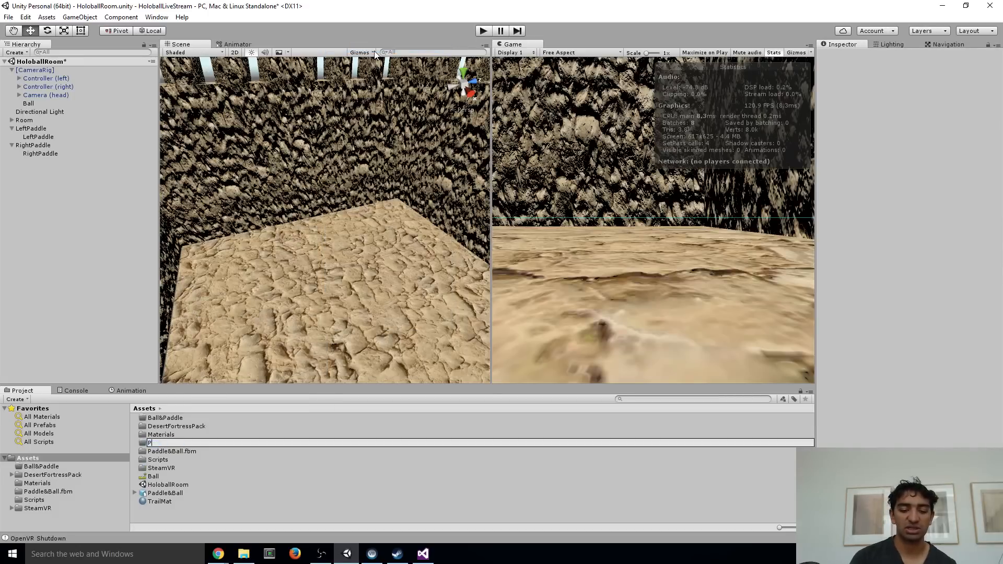
text(hysicsMat)
key(Return)
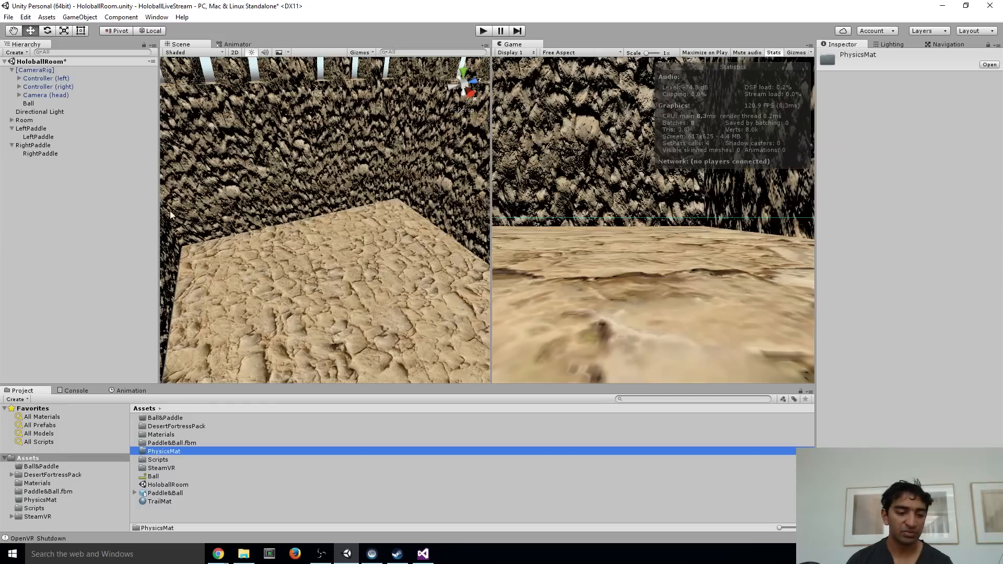
drag(150, 476, 174, 455)
In the PhysicsMat folder, set the Ball material's Bounciness to 0.5 and its Bounce Combine to Maximum
double_click(174, 455)
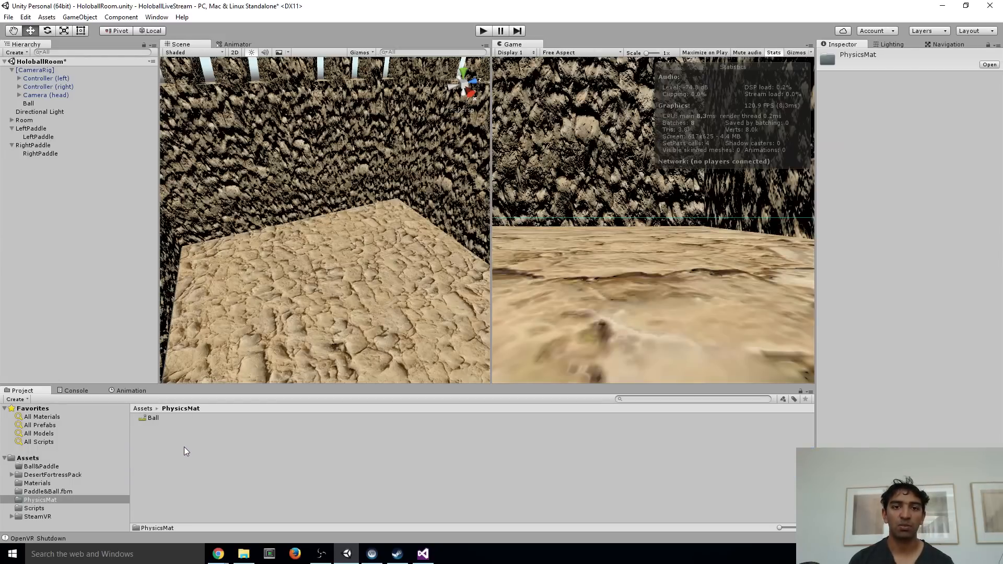
click(155, 418)
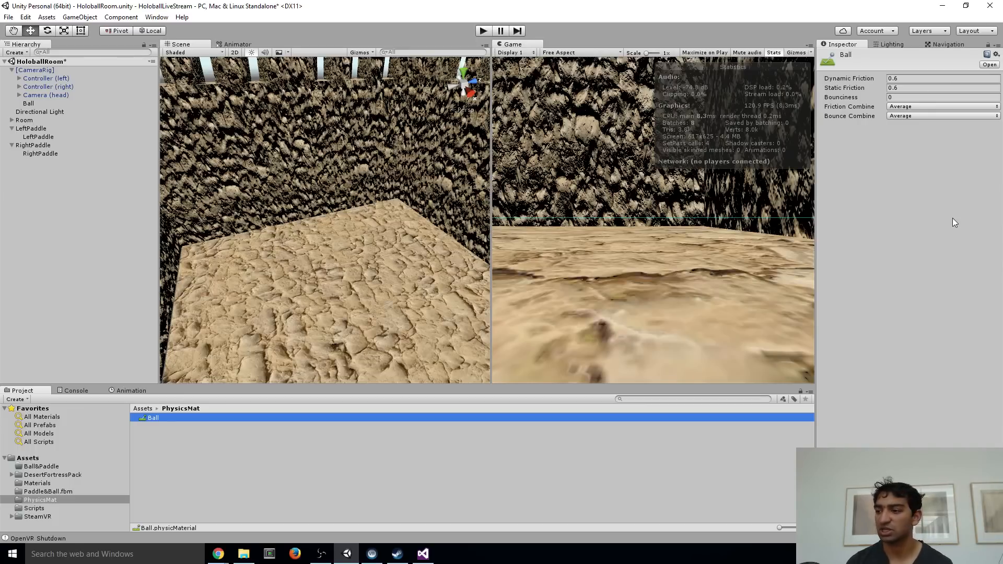
click(909, 99)
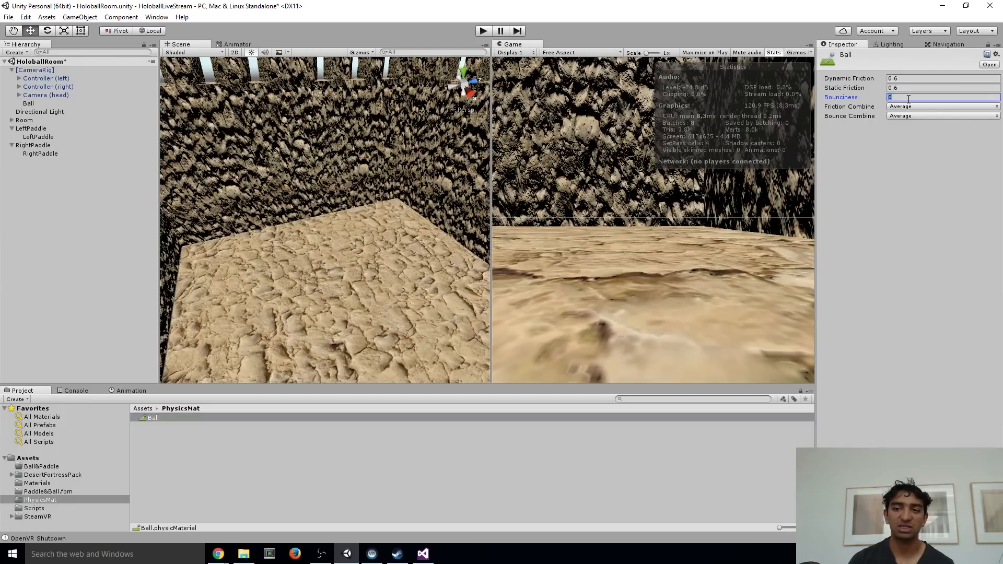
text(1)
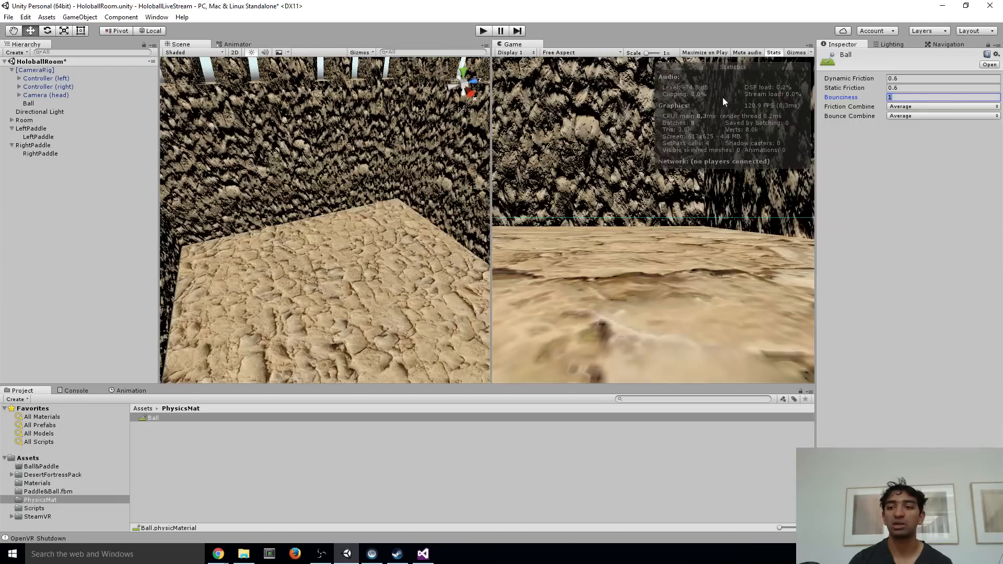
key(BackSpace)
text(0.5)
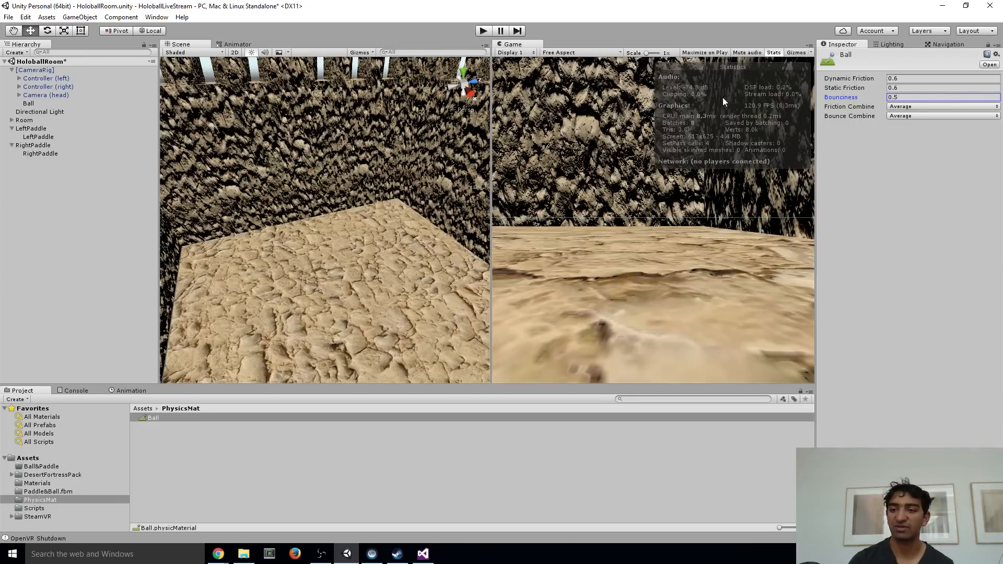
click(914, 118)
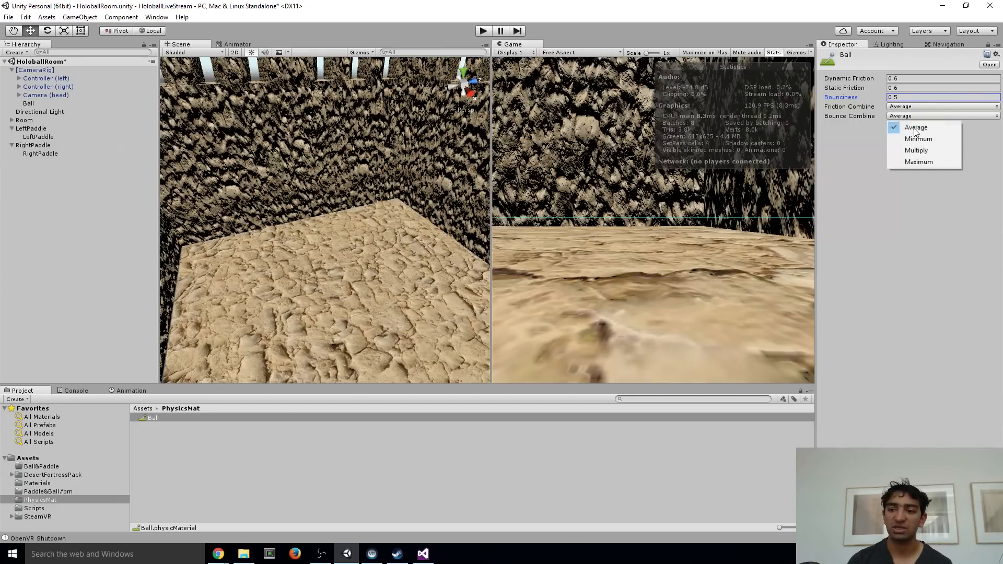
click(917, 160)
Set the Ball material's Friction Combine to Maximum, Static Friction to 0.3 and Dynamic Friction to 0.1
alt+drag(216, 233, 353, 214)
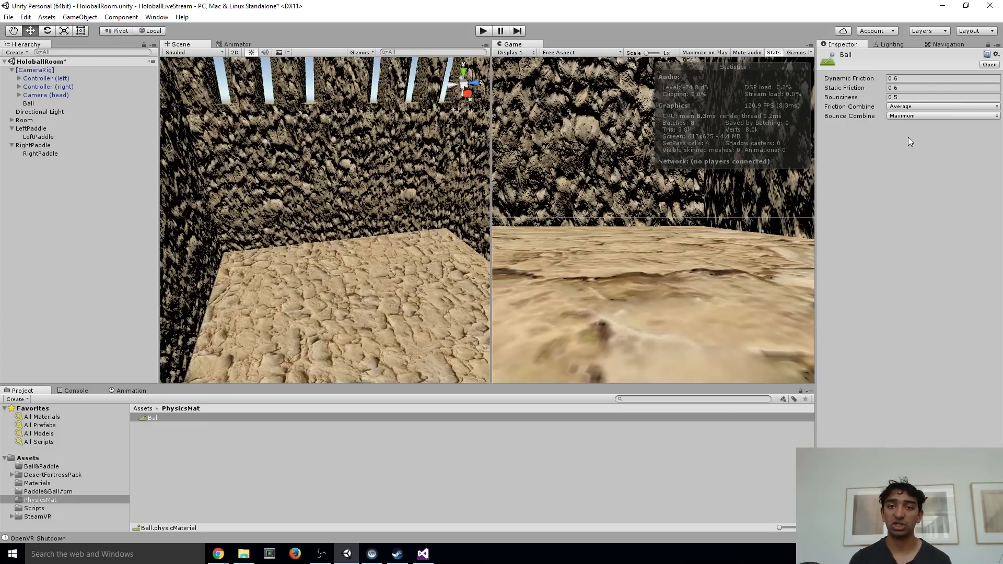
click(902, 107)
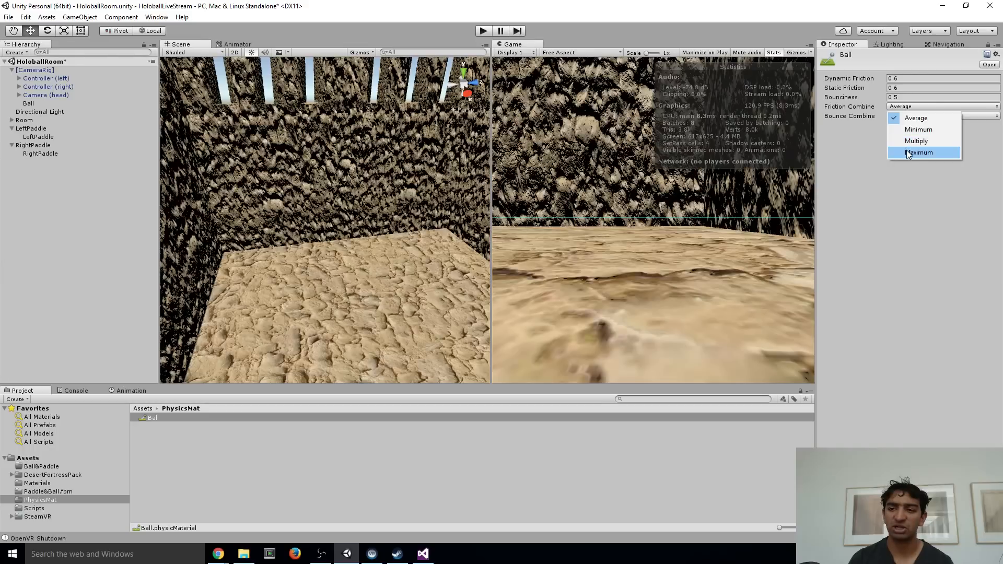
click(907, 149)
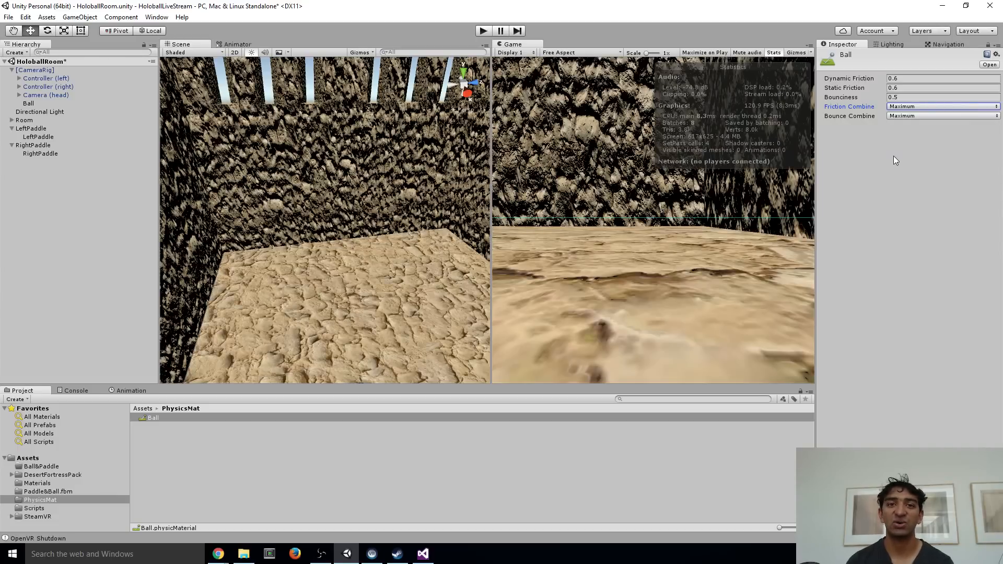
click(906, 88)
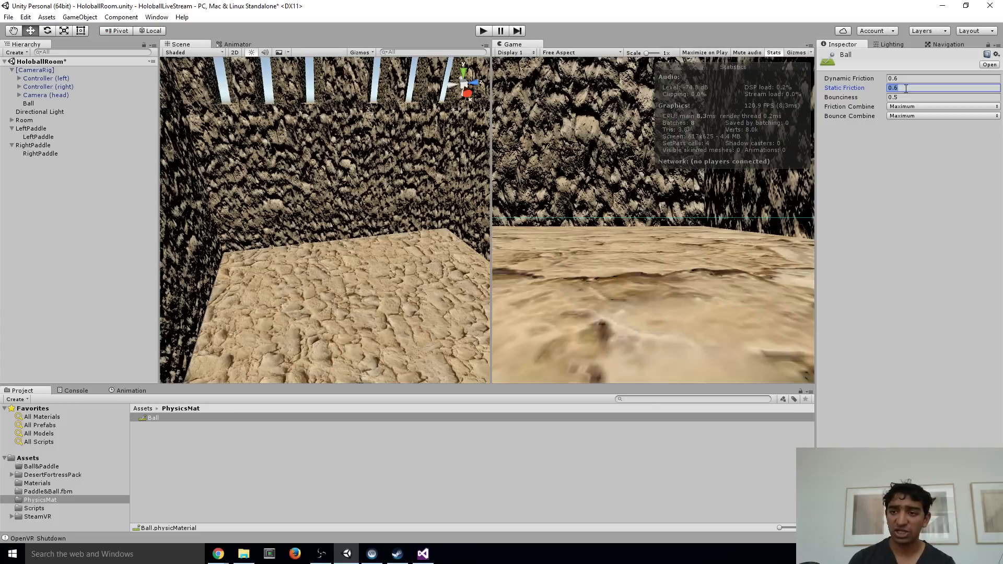
text(.3)
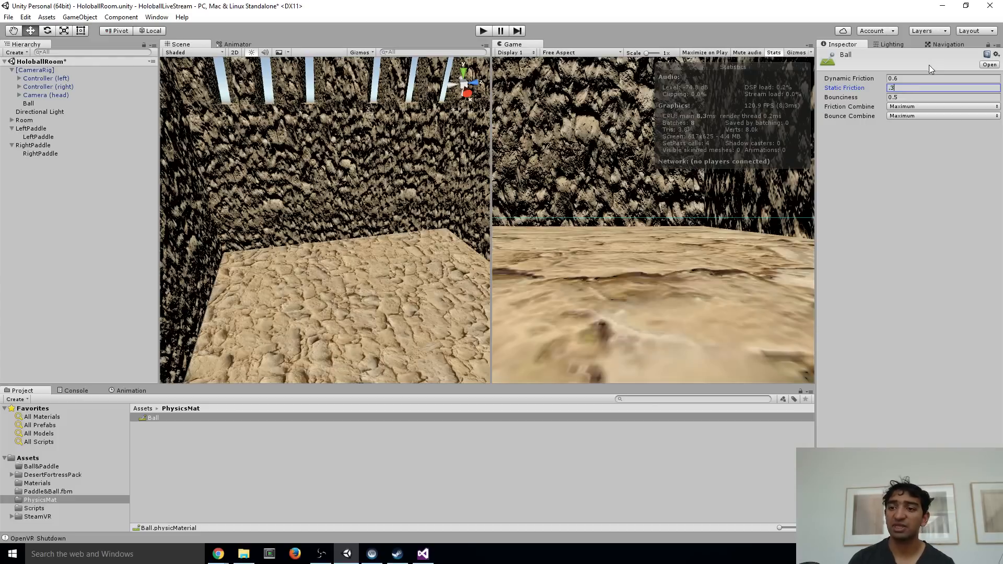
click(908, 79)
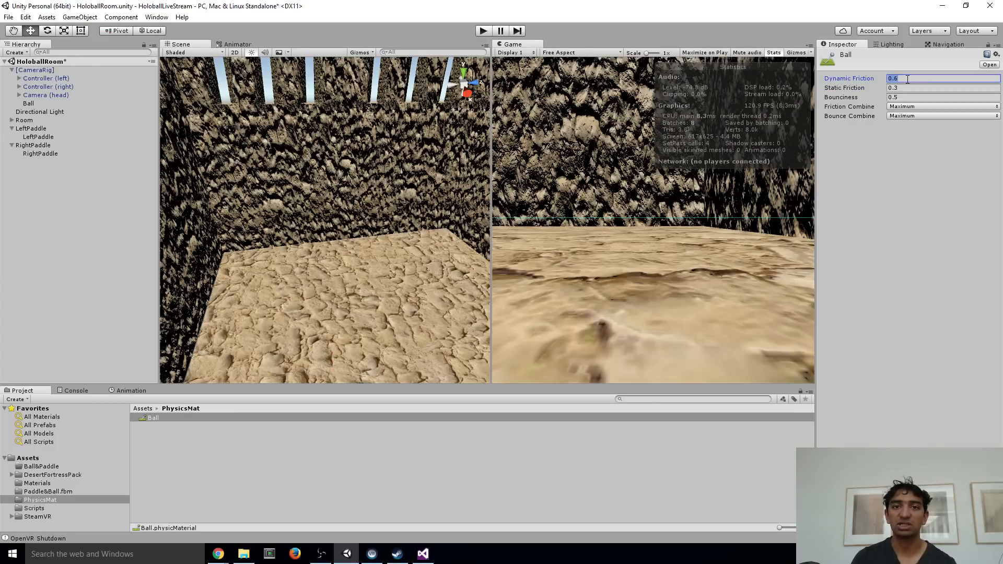
text(0.1)
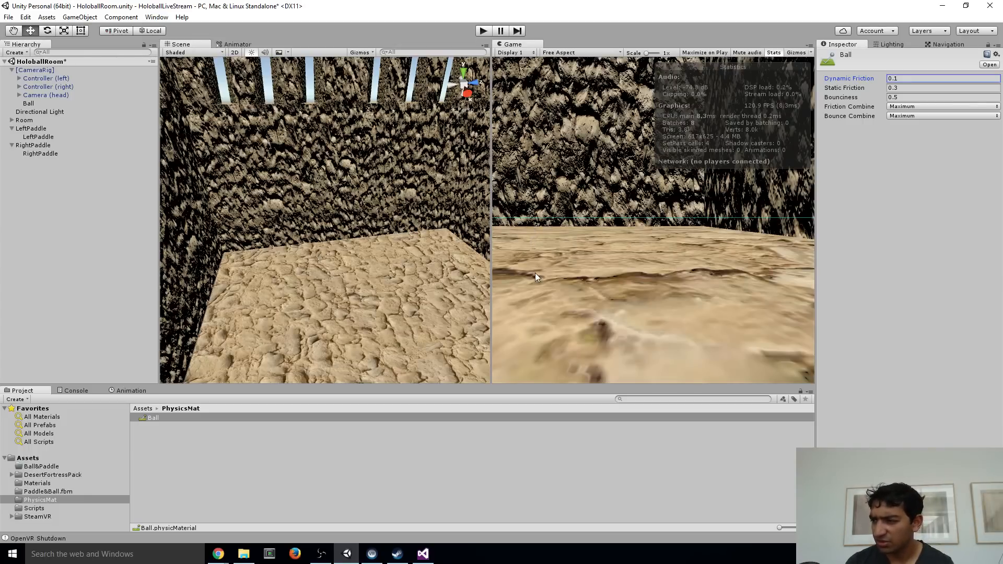
right_drag(355, 234, 354, 188)
right_drag(351, 277, 370, 138)
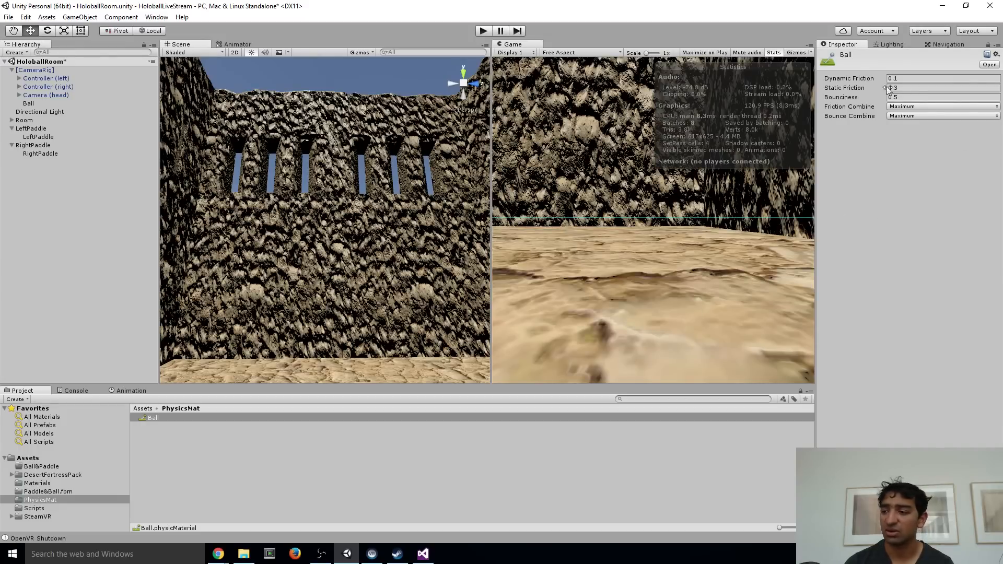
Assign the Ball physic material to the Sphere Collider of the Ball object in the scene
click(28, 103)
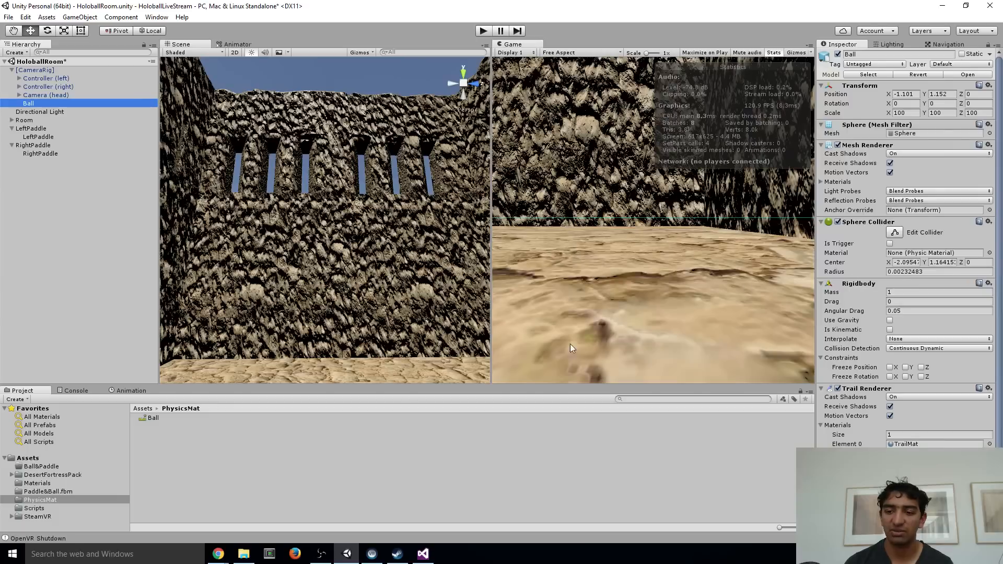
drag(153, 418, 919, 261)
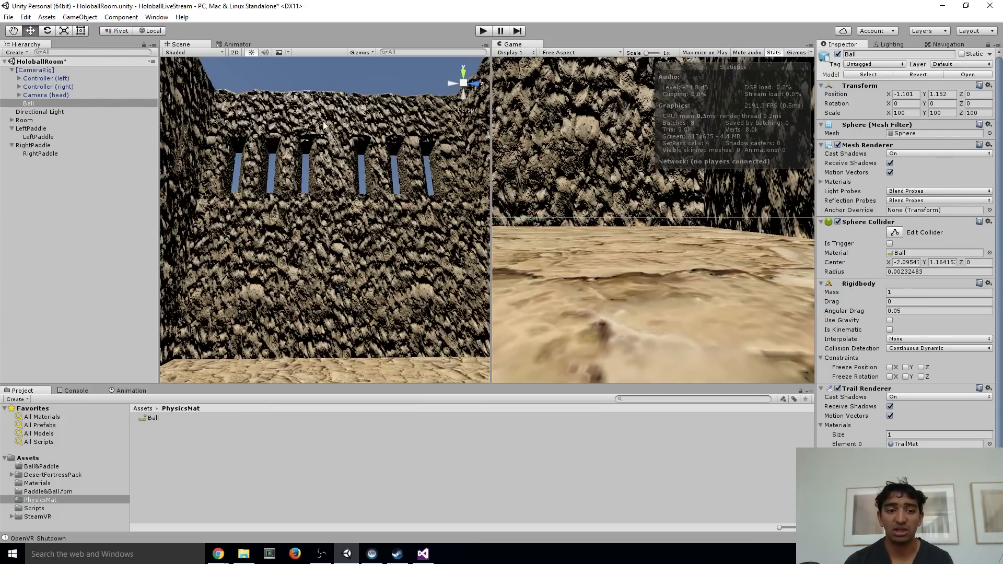
alt+drag(326, 126, 310, 168)
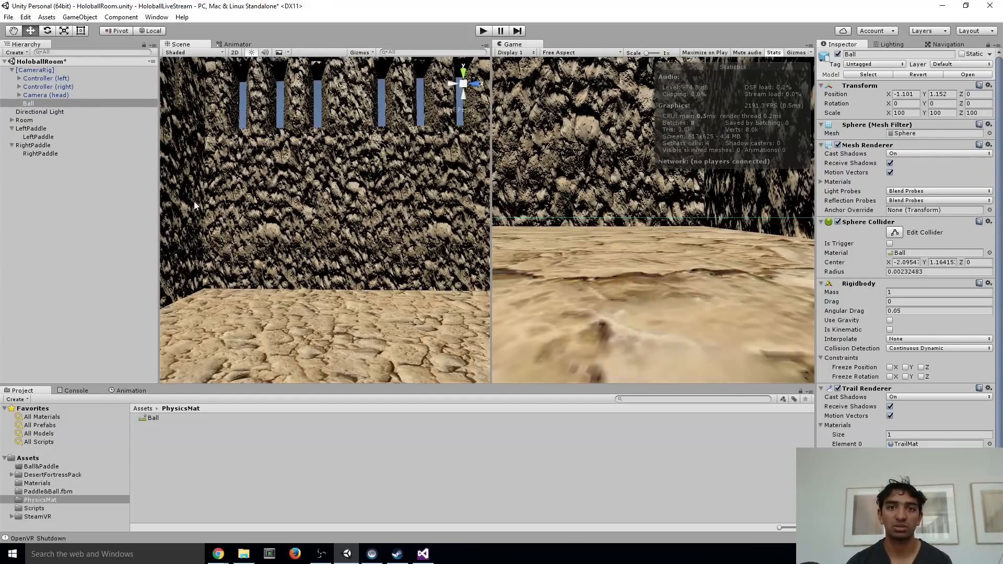
alt+drag(353, 199, 344, 171)
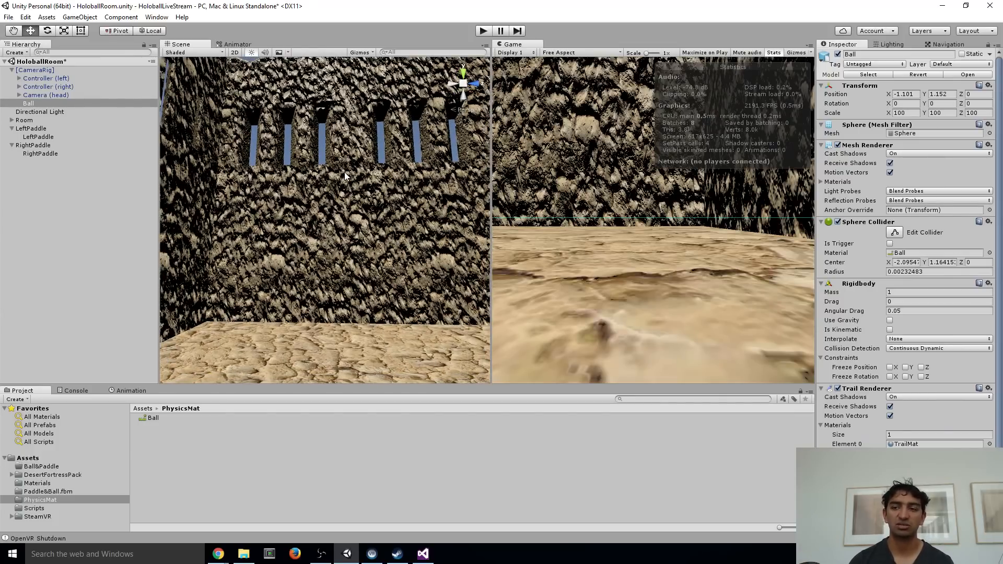
click(74, 231)
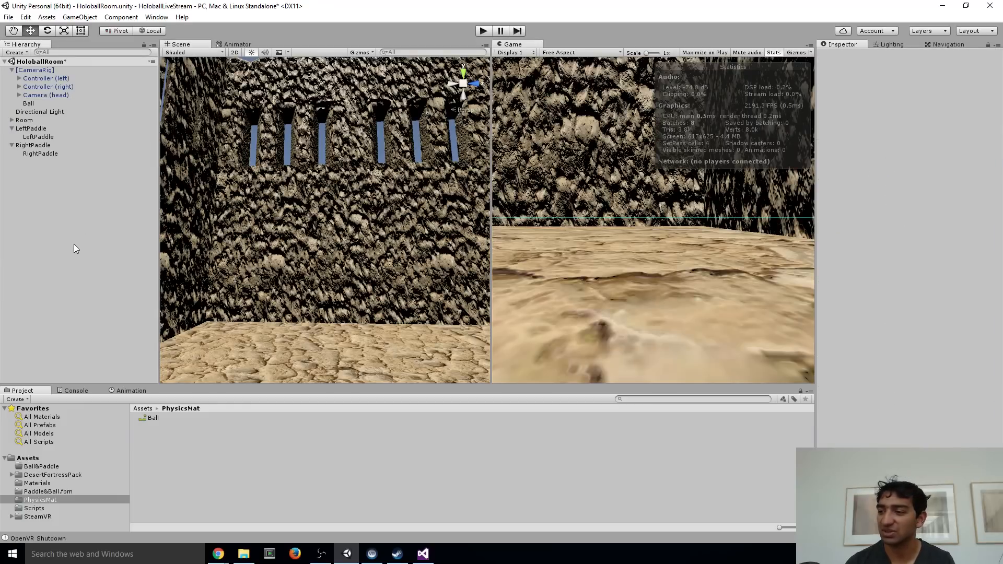
right_click(208, 471)
mouse_move(261, 281)
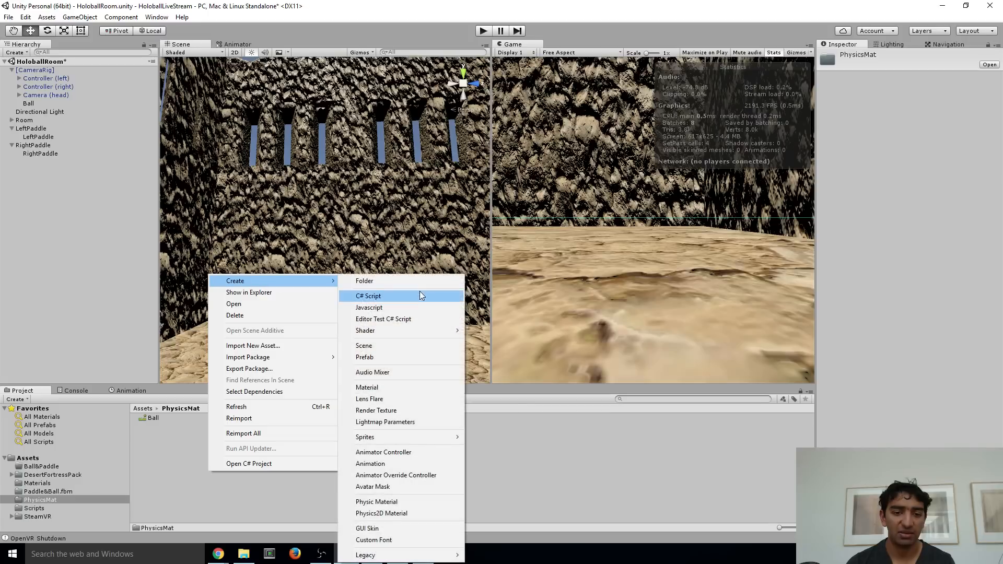
click(415, 399)
key(Return)
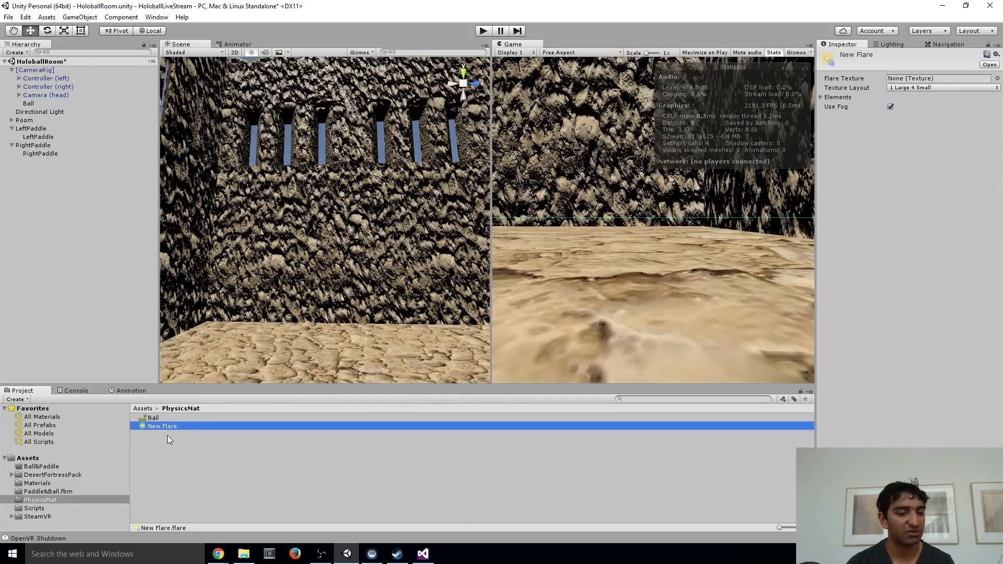
key(Delete)
click(529, 298)
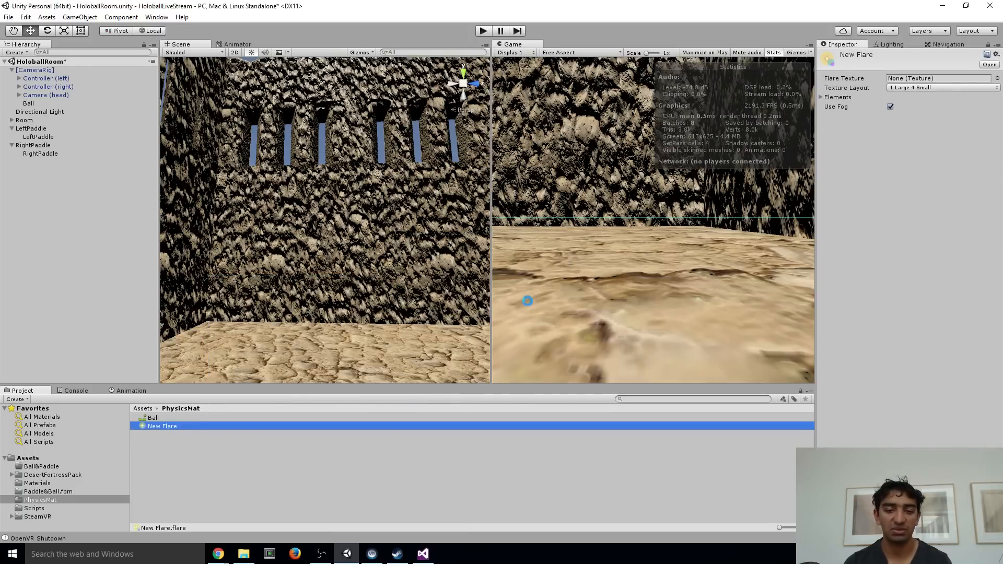
Create another Physic Material in the PhysicsMat folder and name it Paddle
right_click(227, 460)
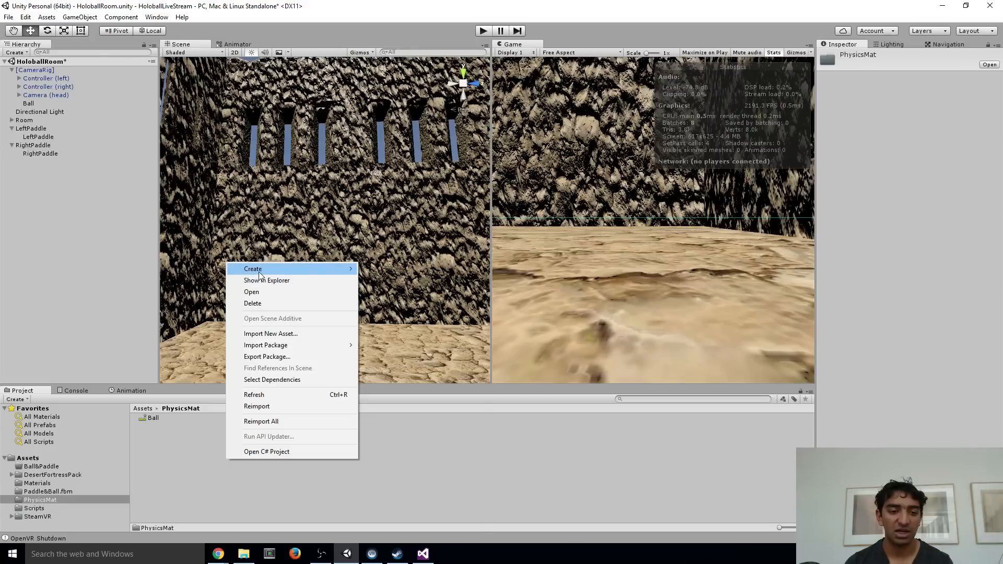
mouse_move(260, 269)
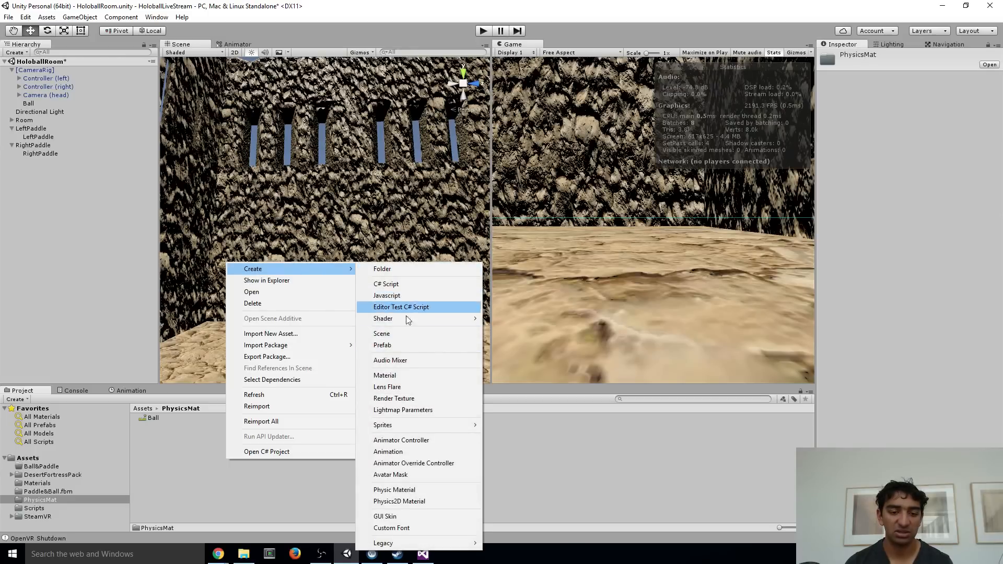
click(405, 490)
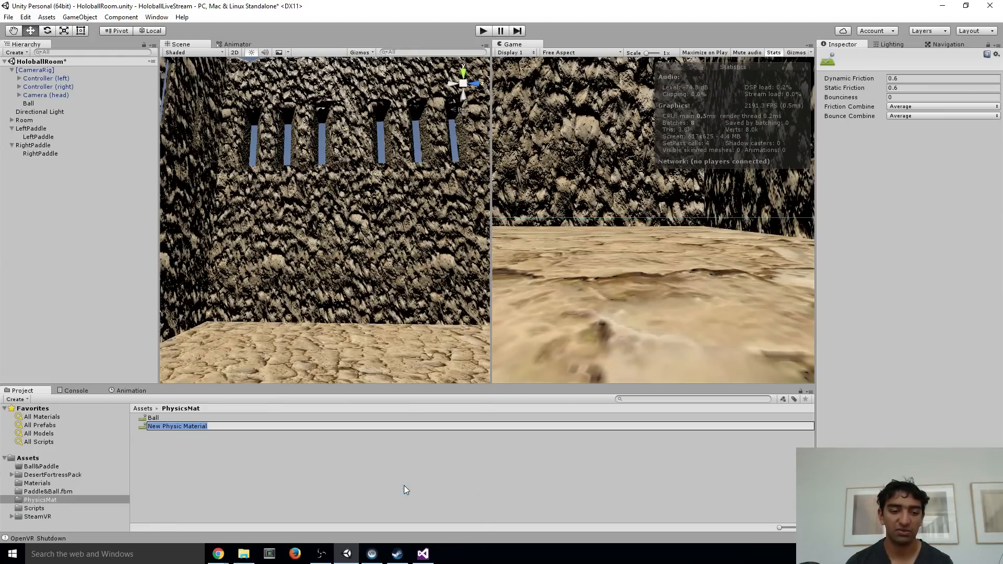
text(Paddles)
key(Return)
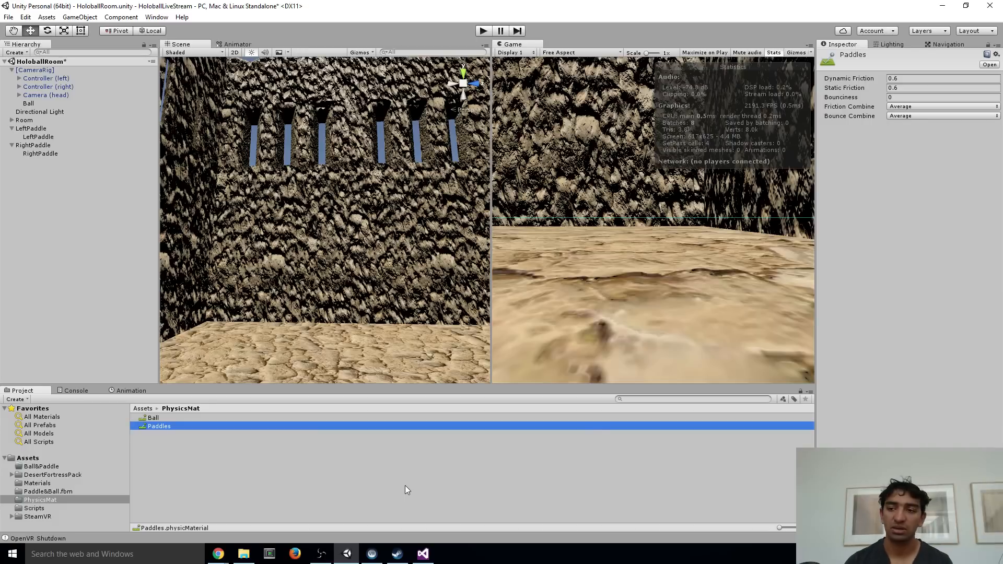
key(F2)
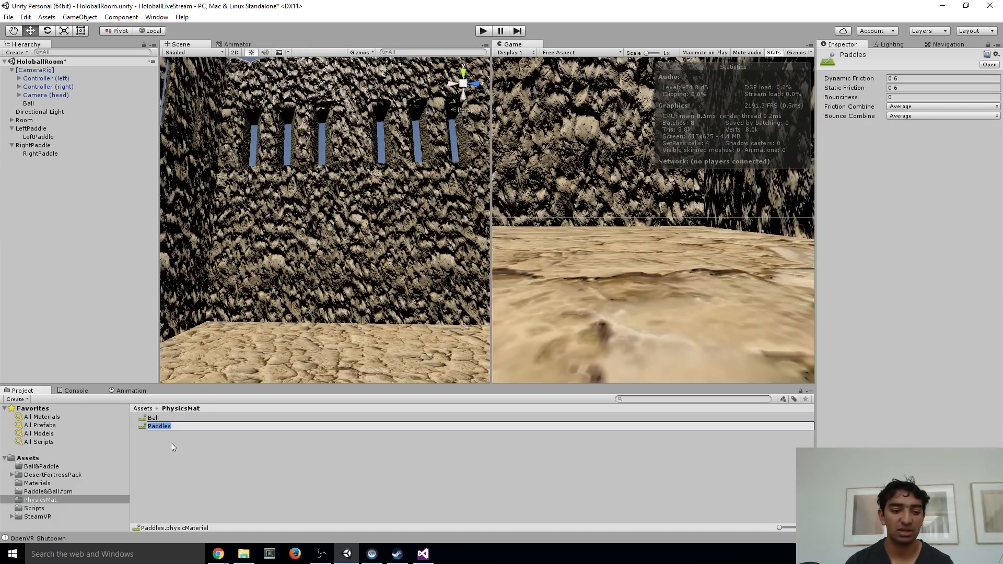
key(Return)
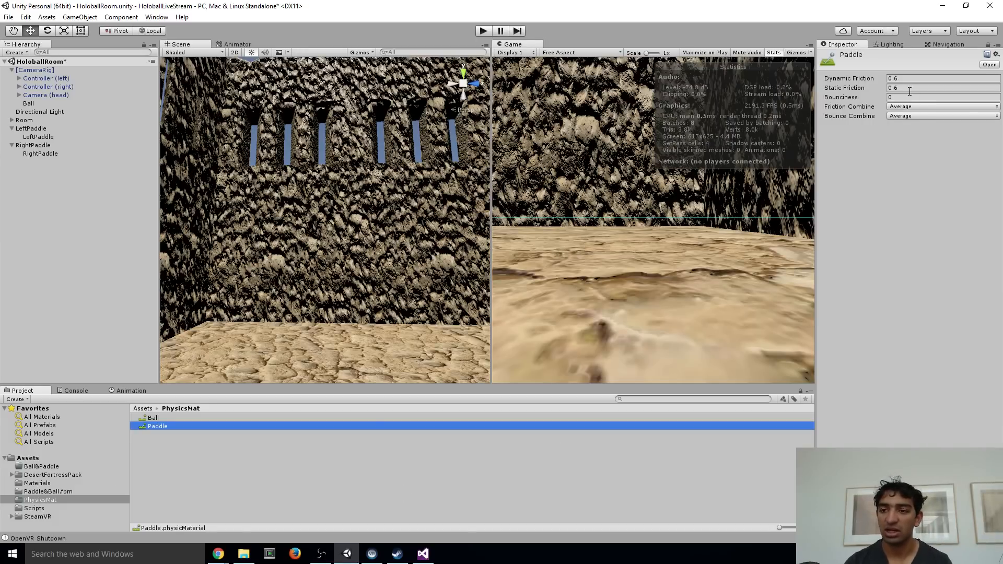
Set the Paddle material's Dynamic Friction to 0.7, Static Friction to 0.3 and Bounciness to 1
click(912, 78)
text(0.7)
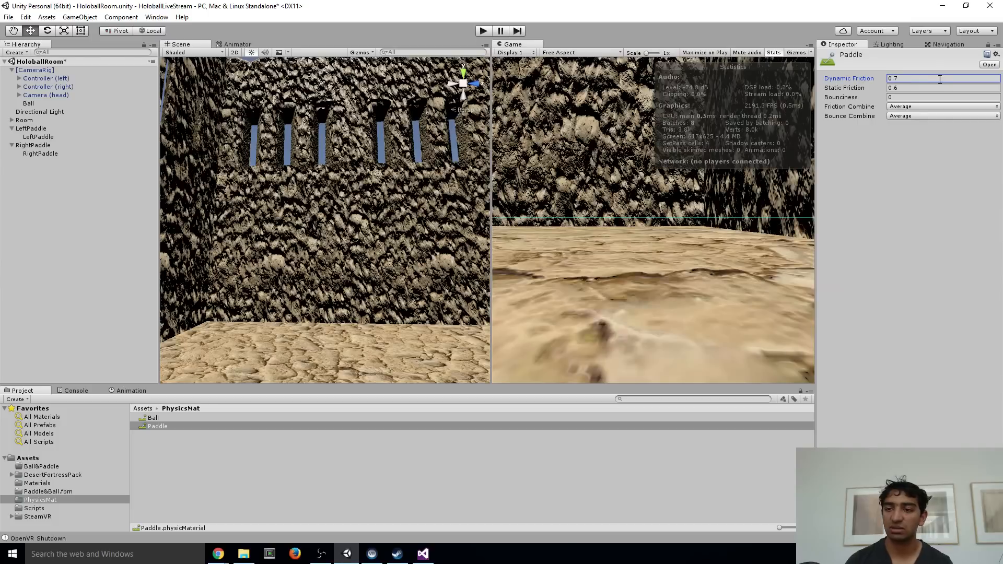
click(914, 87)
text(0.1)
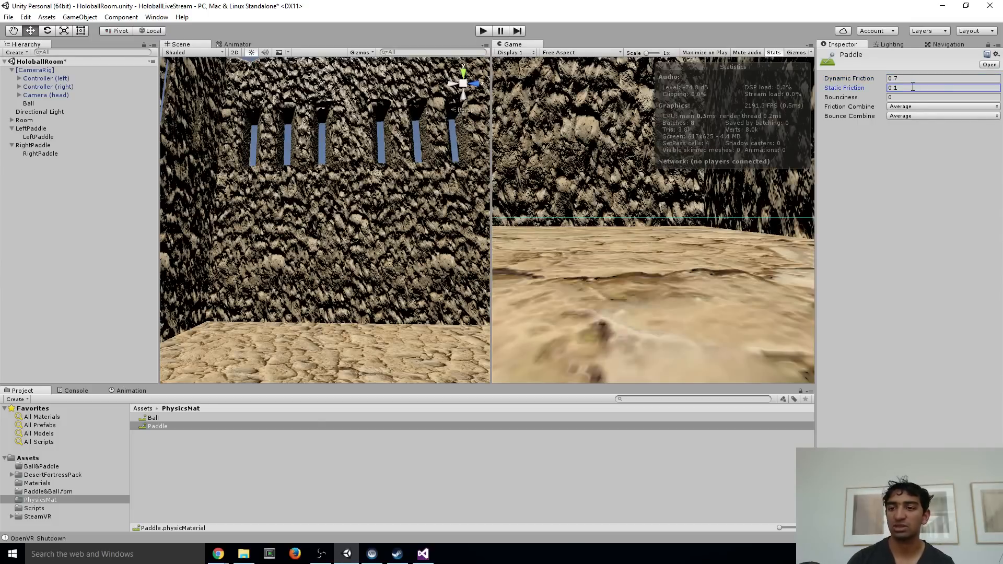
double_click(913, 87)
text(0.3)
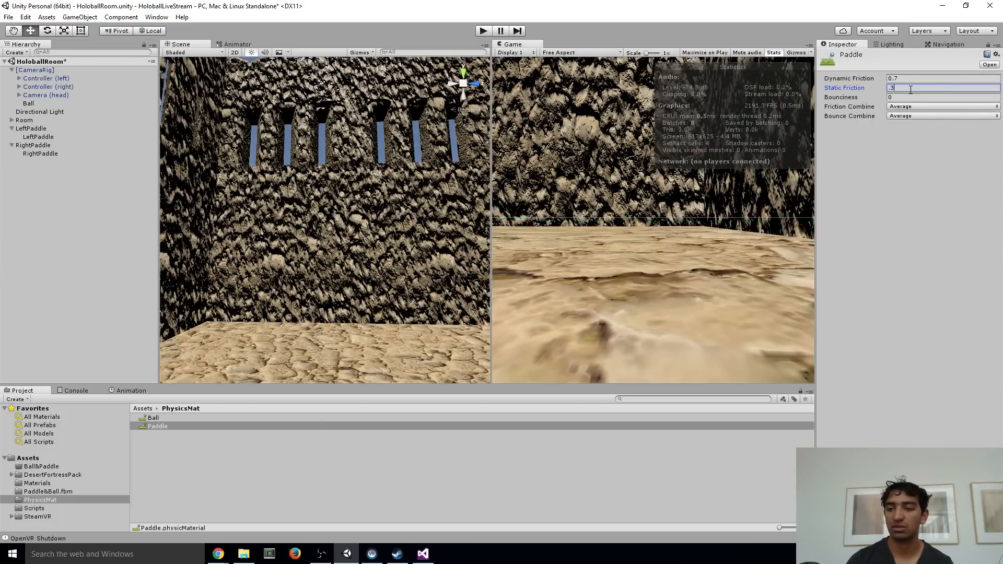
click(899, 97)
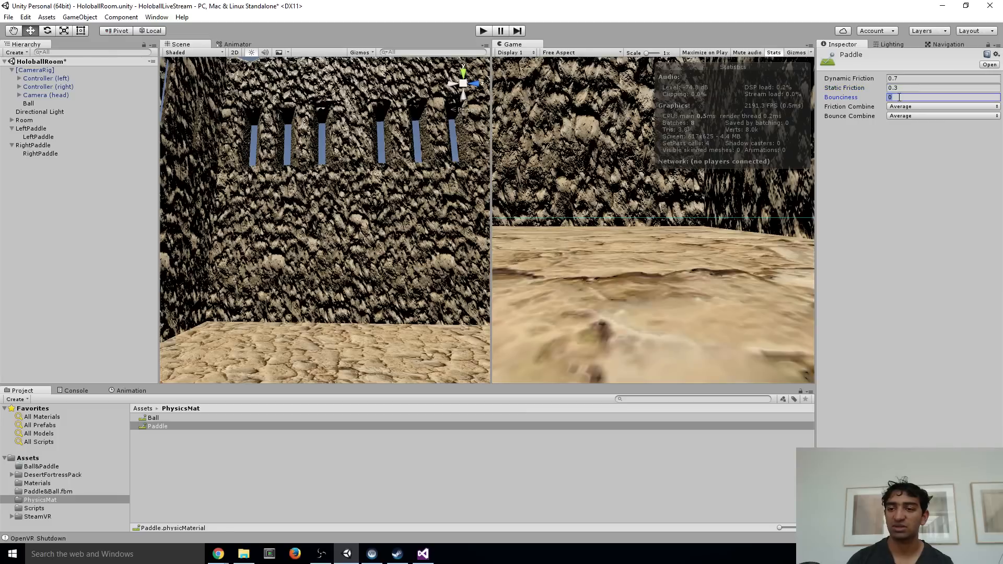
text(1)
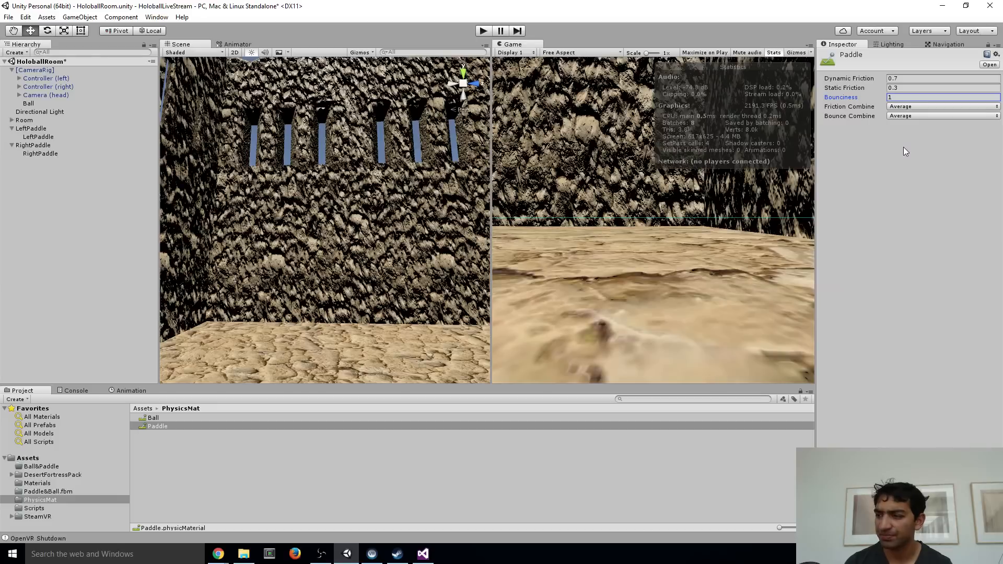
Set both Friction Combine and Bounce Combine of the Paddle material to Maximum
click(916, 107)
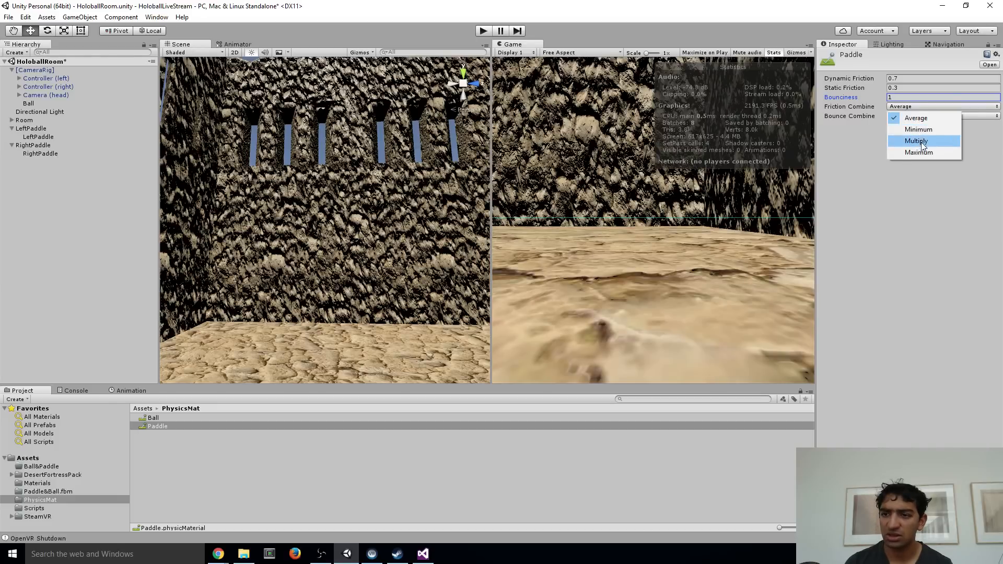
click(919, 152)
click(916, 116)
click(915, 163)
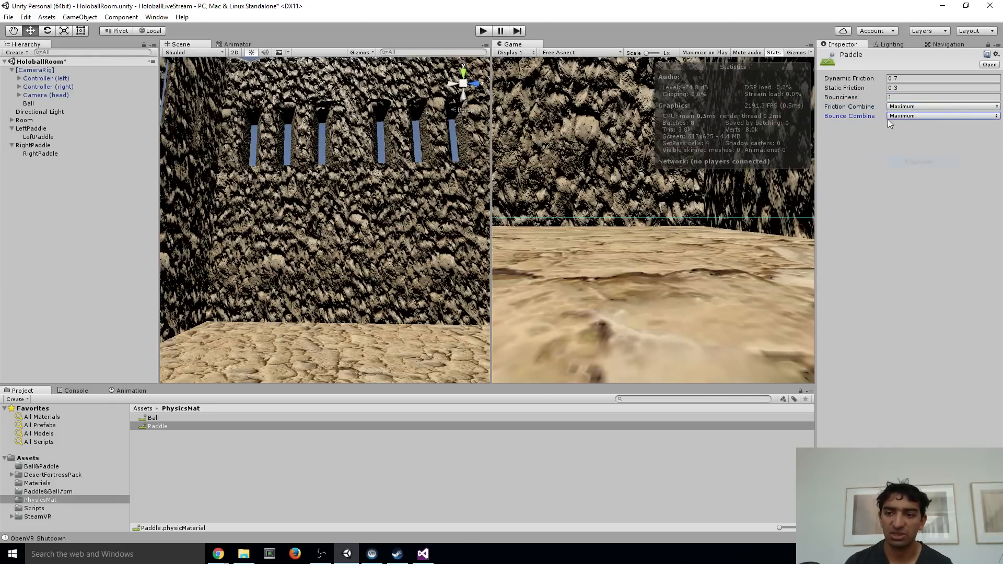
Assign the Paddle physic material to the Mesh Colliders of the child LeftPaddle and RightPaddle objects together
right_drag(304, 237, 264, 282)
click(64, 137)
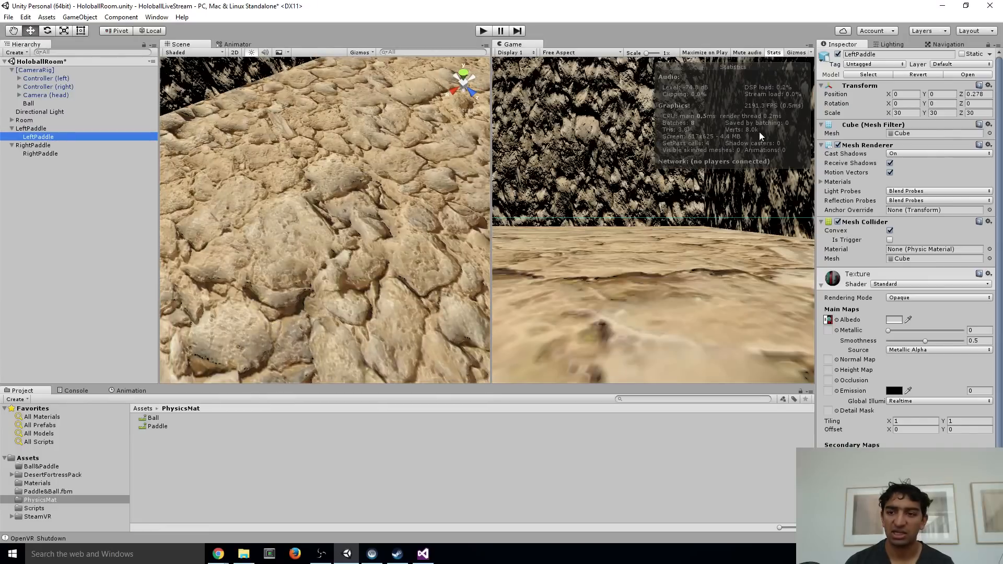
ctrl+click(51, 154)
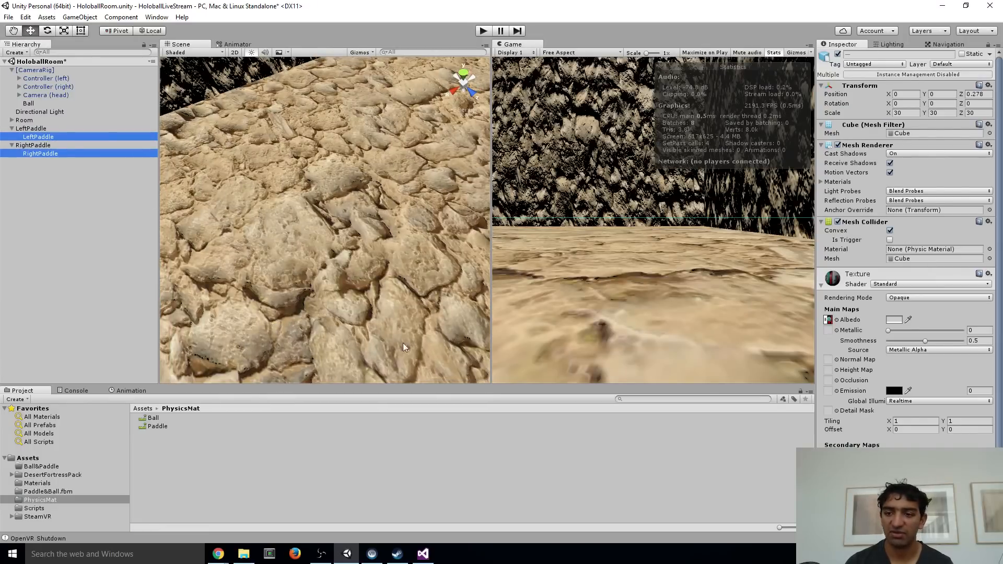
drag(156, 427, 933, 249)
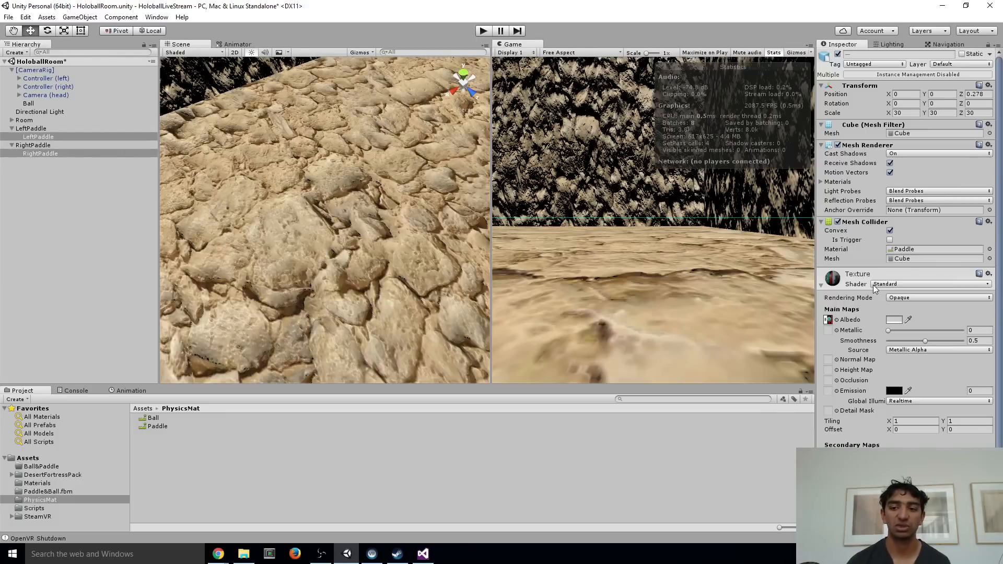
Create a Physic Material named Wall in the PhysicsMat folder
right_drag(356, 219, 291, 110)
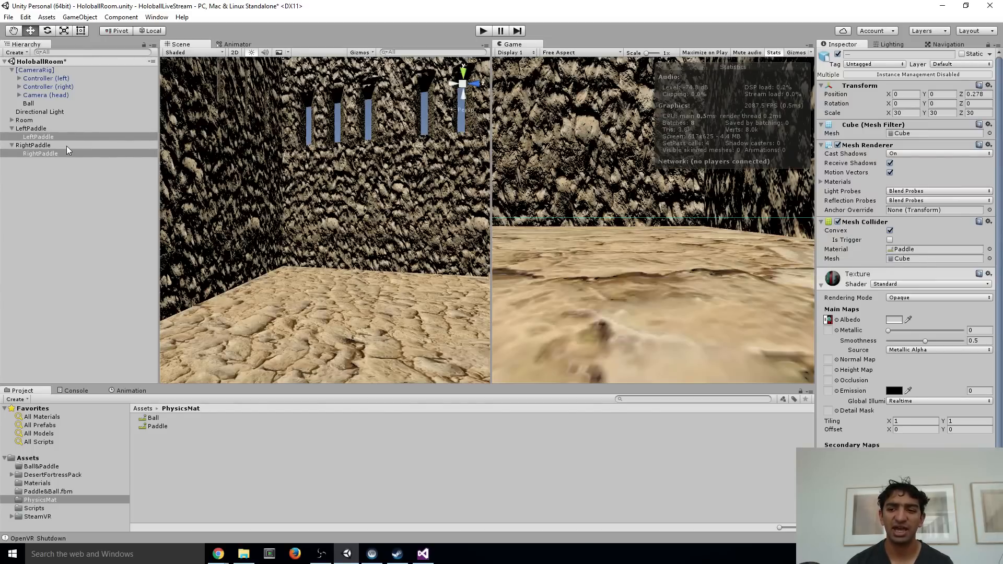
right_click(191, 462)
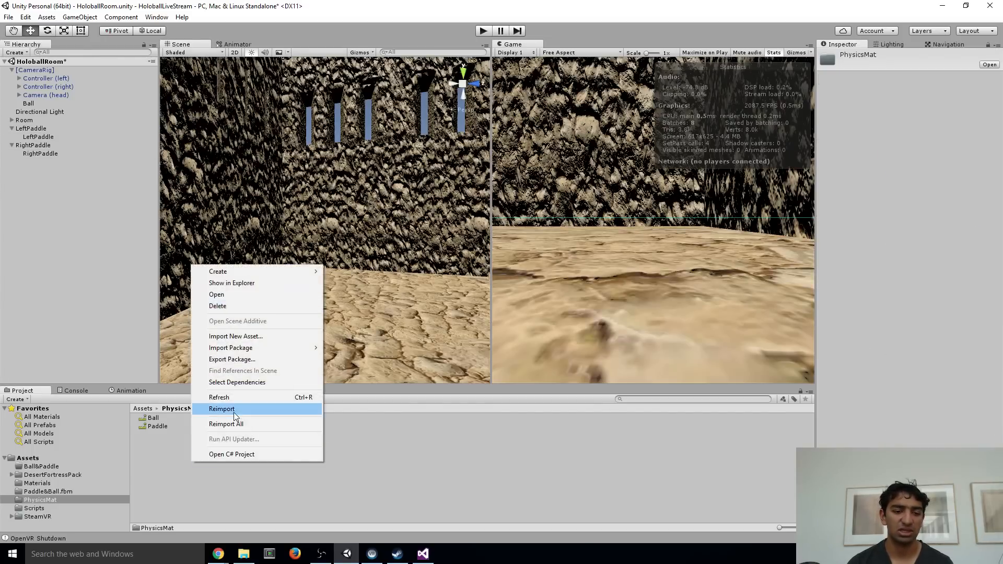
mouse_move(225, 272)
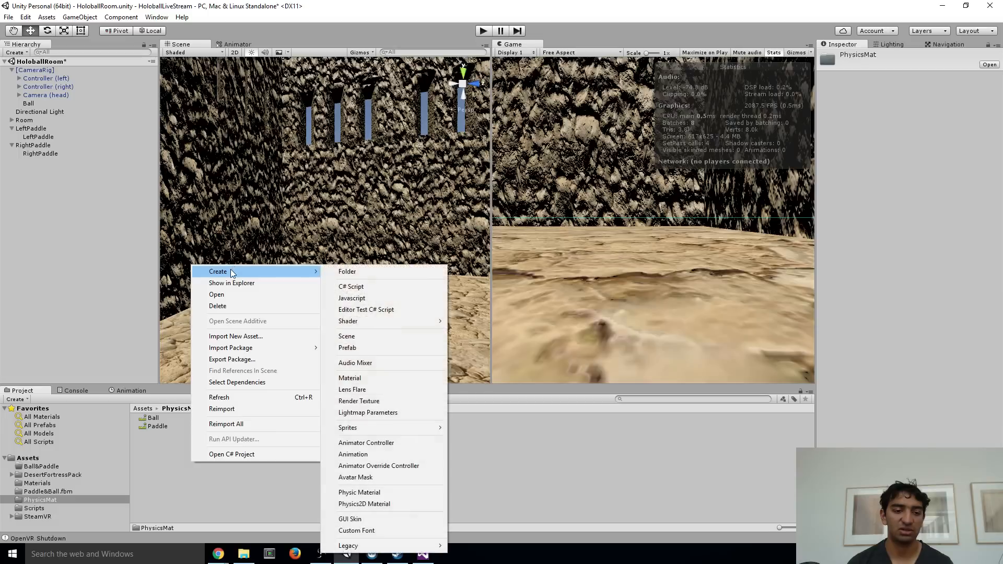
click(397, 493)
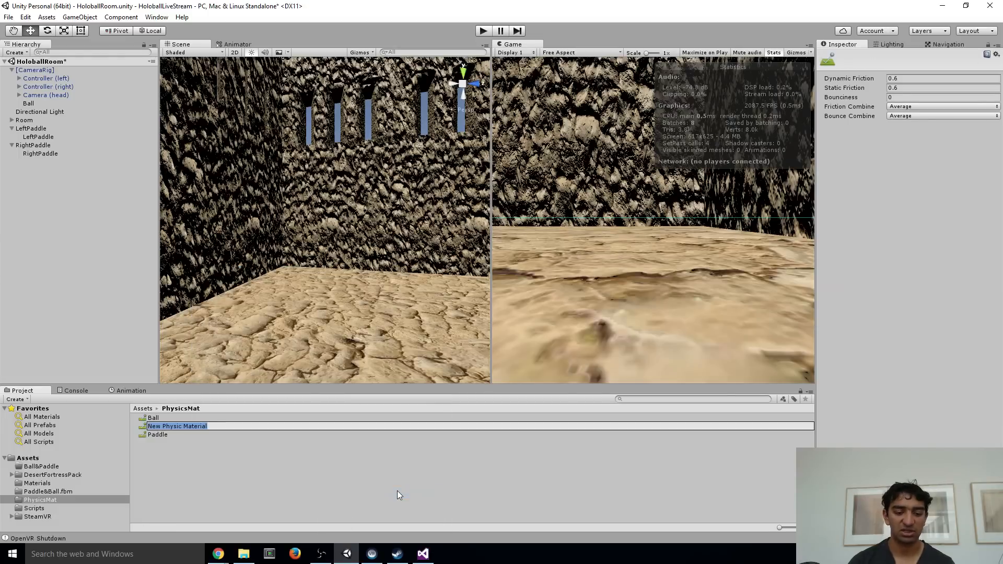
text(Wall)
key(Return)
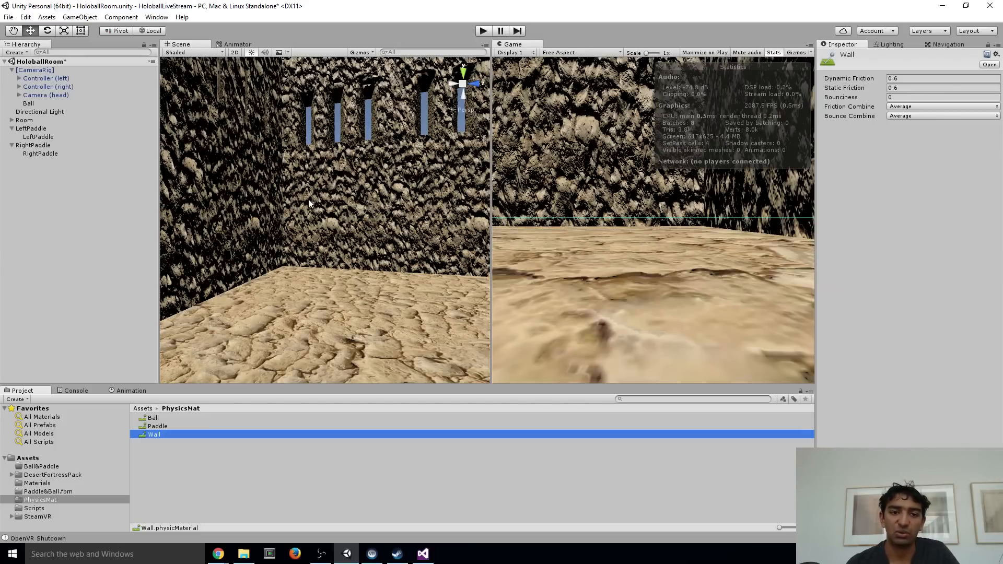
Play-test the scene in VR with the LeftPaddle parent selected, inspect the room in the Scene view, and stop playing
right_drag(309, 199, 249, 321)
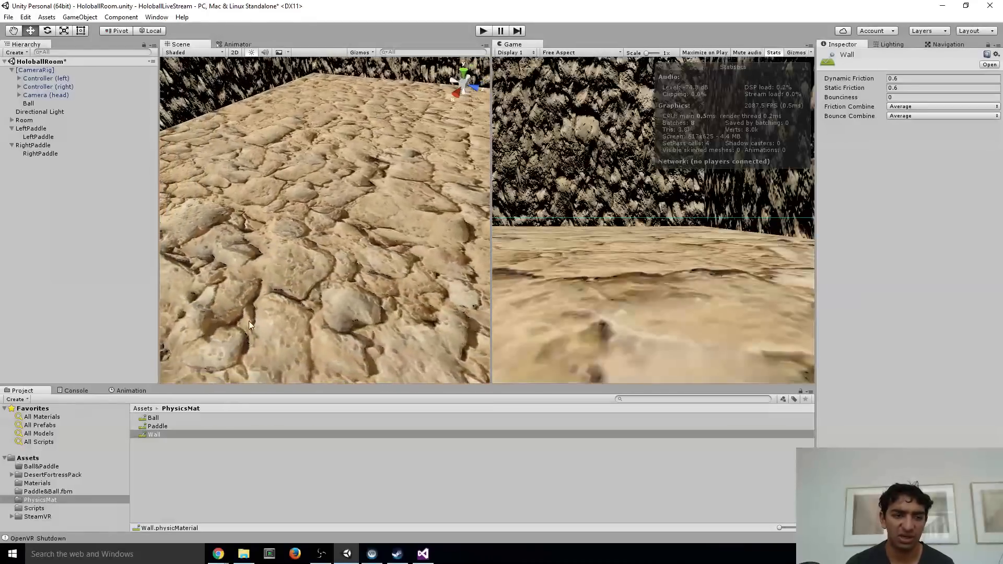
click(38, 130)
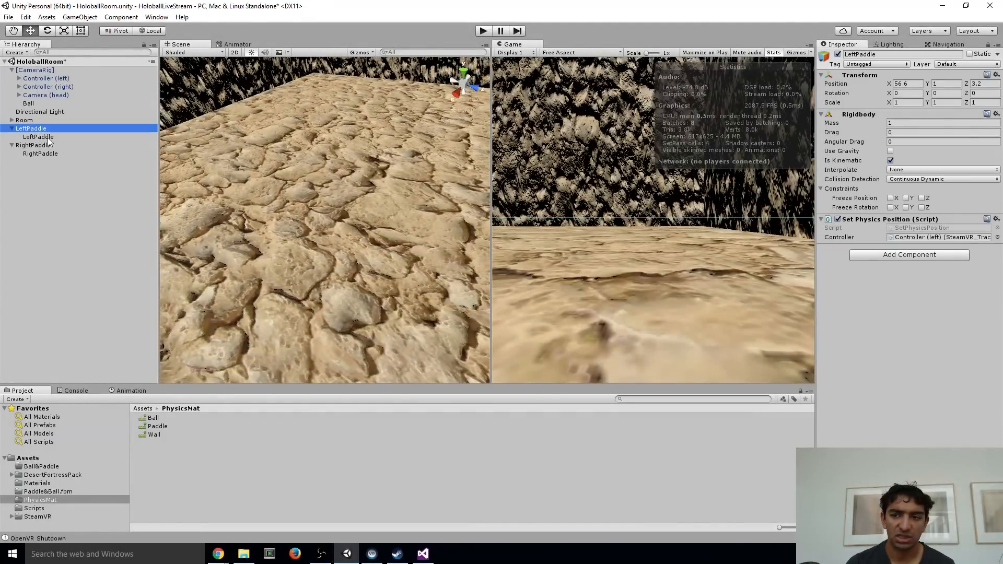
click(485, 33)
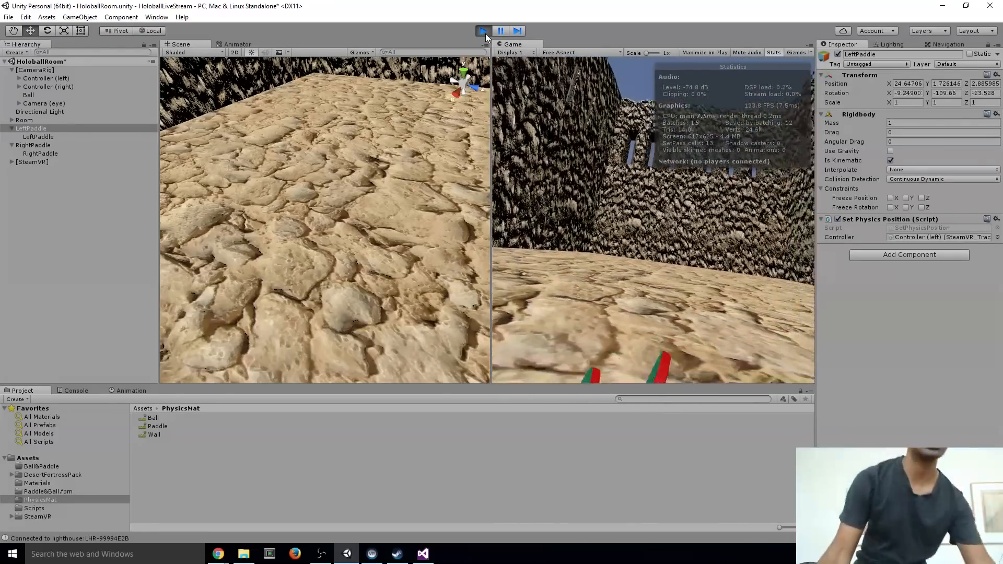
right_drag(380, 73, 988, 80)
key(w)
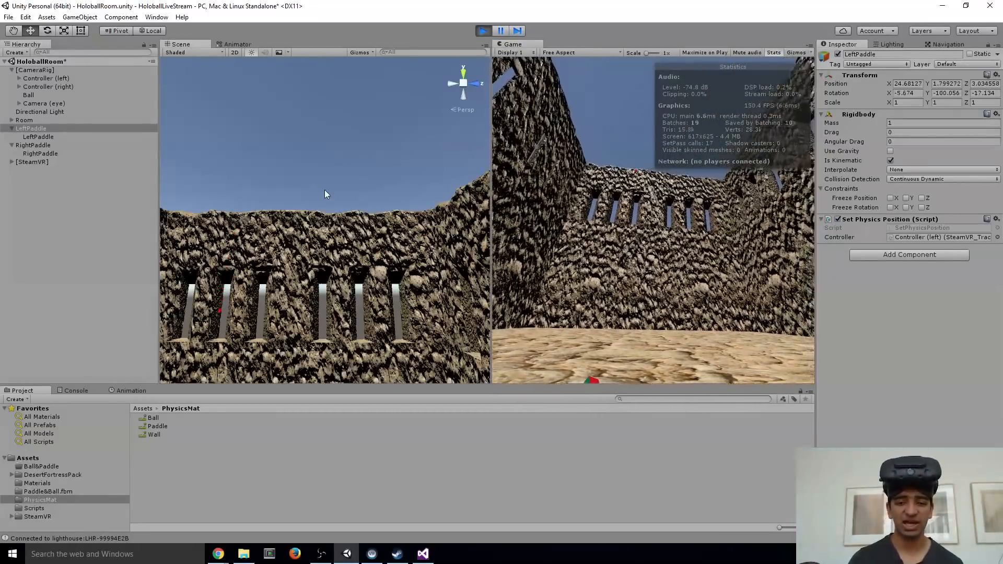
right_drag(320, 217, 277, 299)
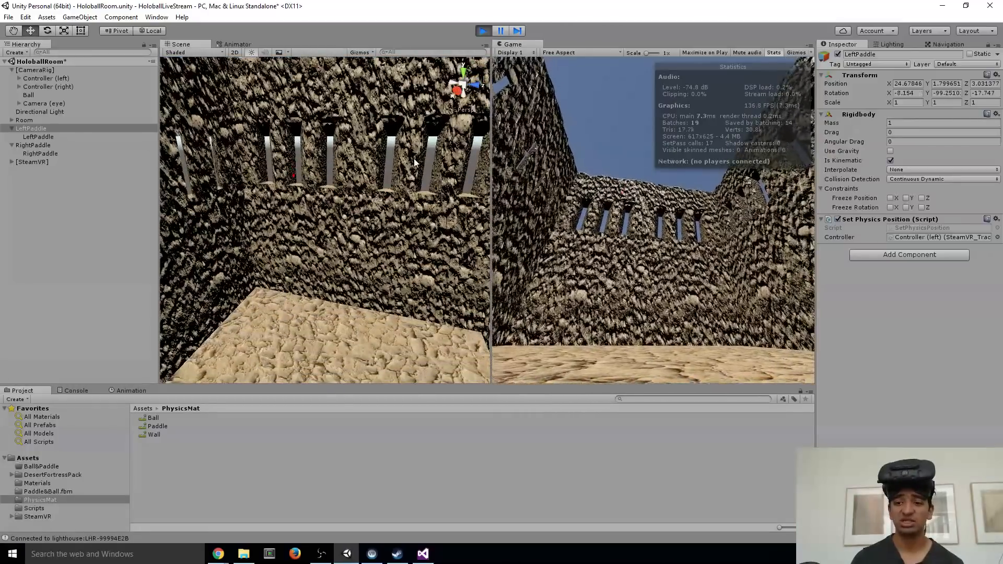
click(481, 30)
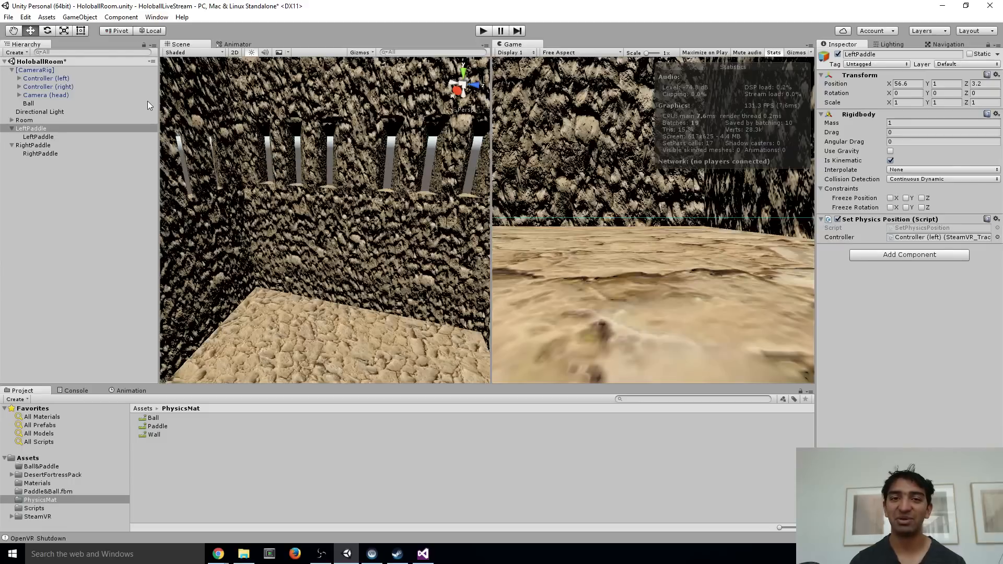
Set the Directional Light's baking to Mixed and its shadow type to Soft Shadows, and return to the scene lighting settings
click(882, 44)
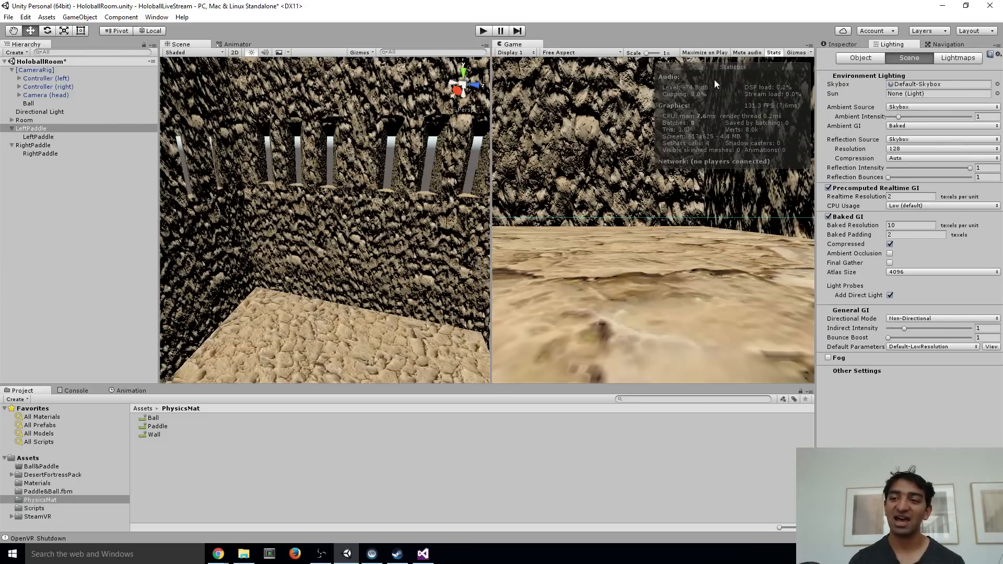
alt+drag(272, 245, 352, 334)
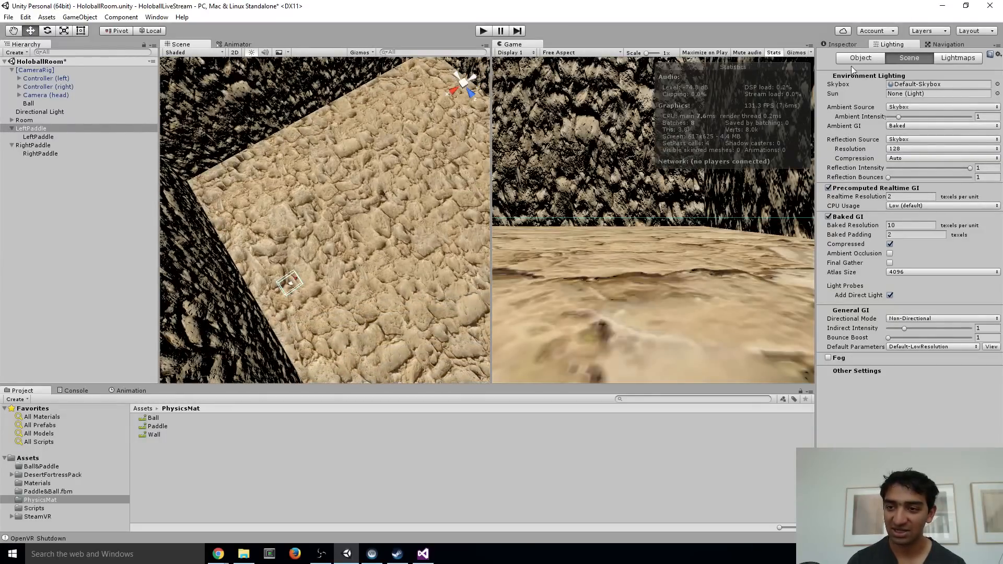
click(35, 112)
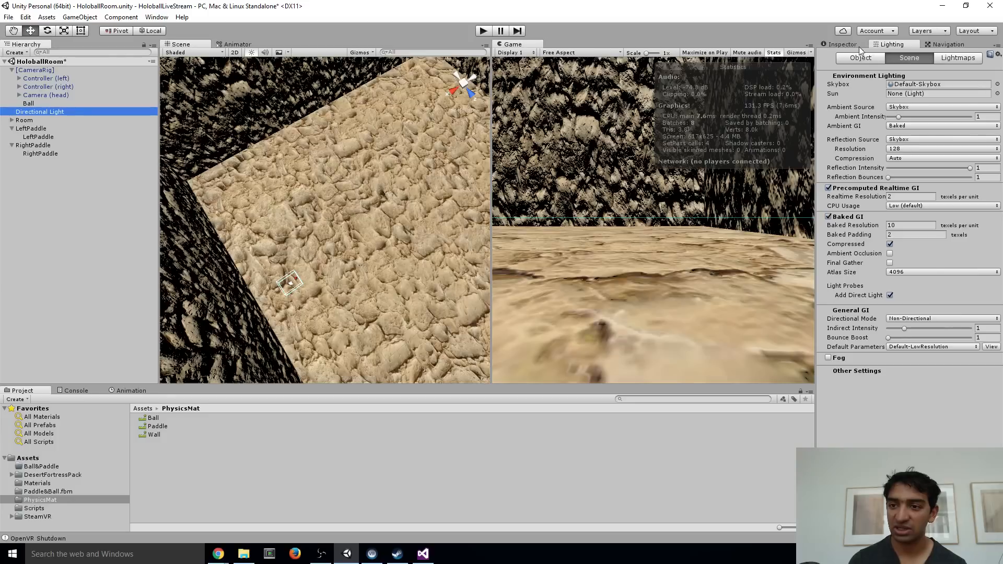
click(842, 45)
click(910, 132)
click(910, 164)
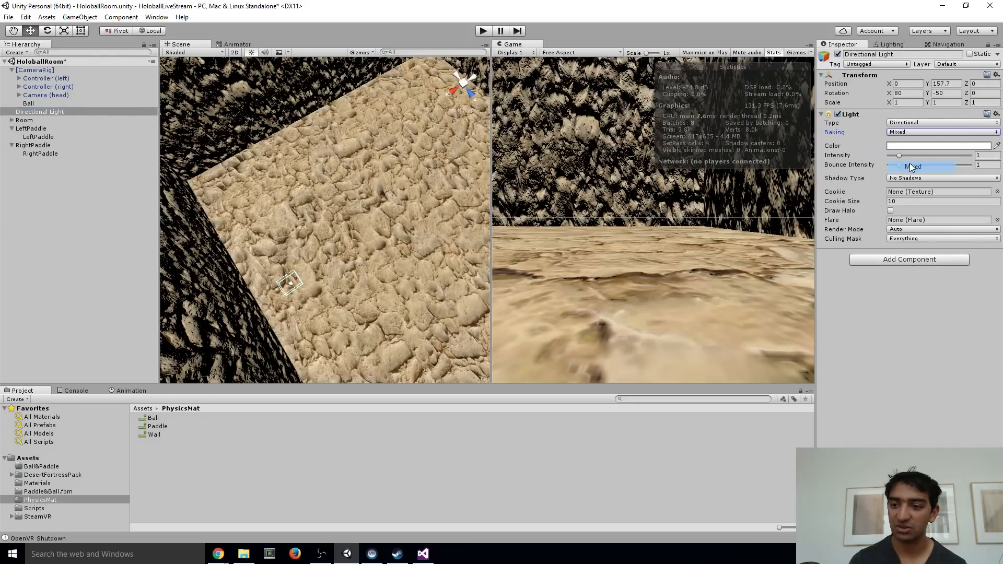
click(921, 179)
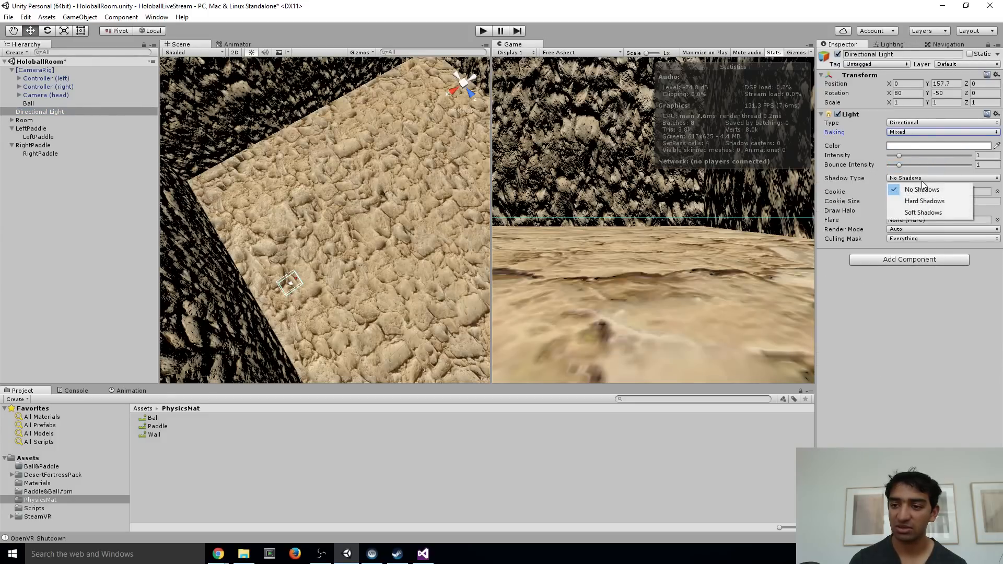
click(922, 212)
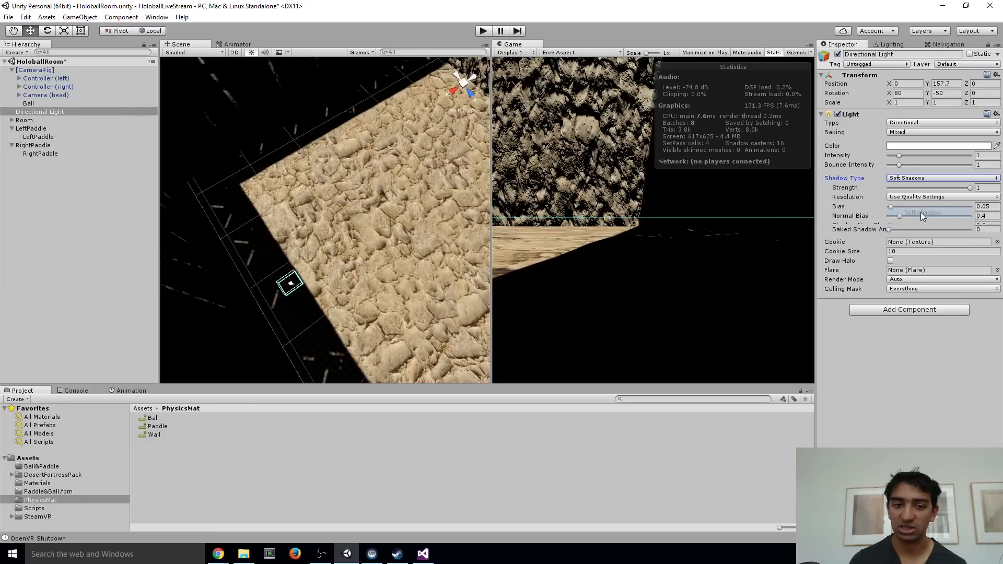
click(892, 45)
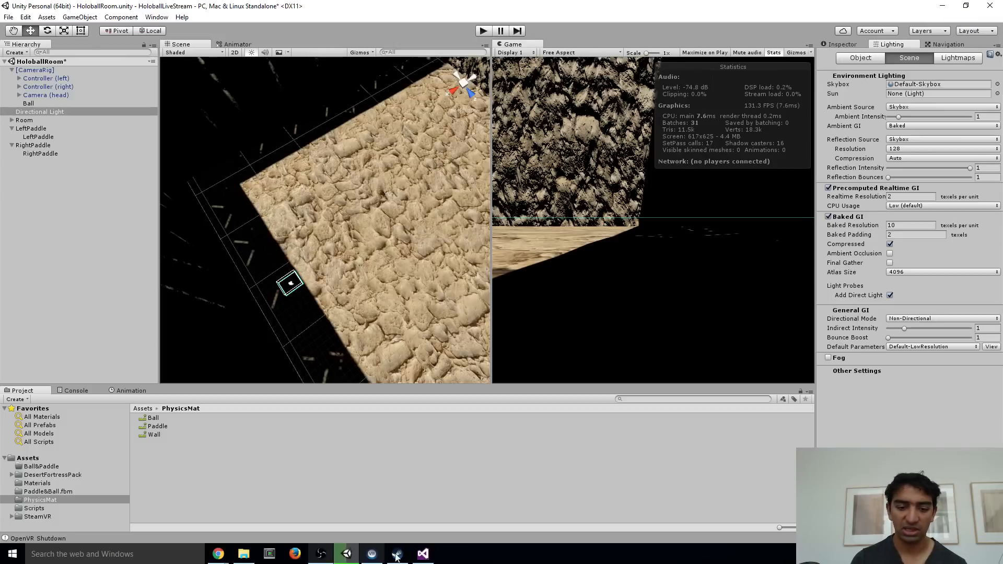
Switch to Steam and launch HoloBall in VR from the game library
mouse_move(400, 557)
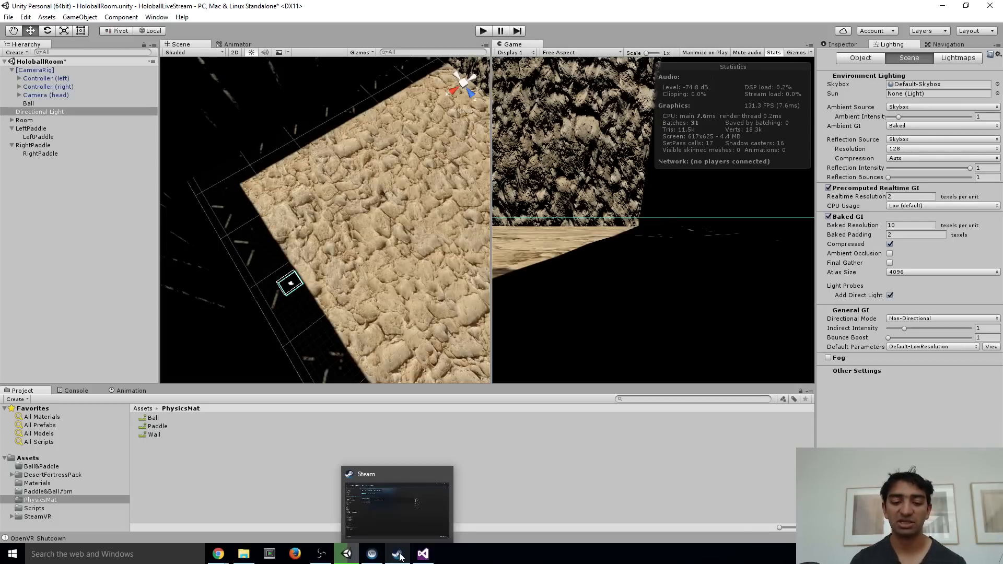
click(399, 556)
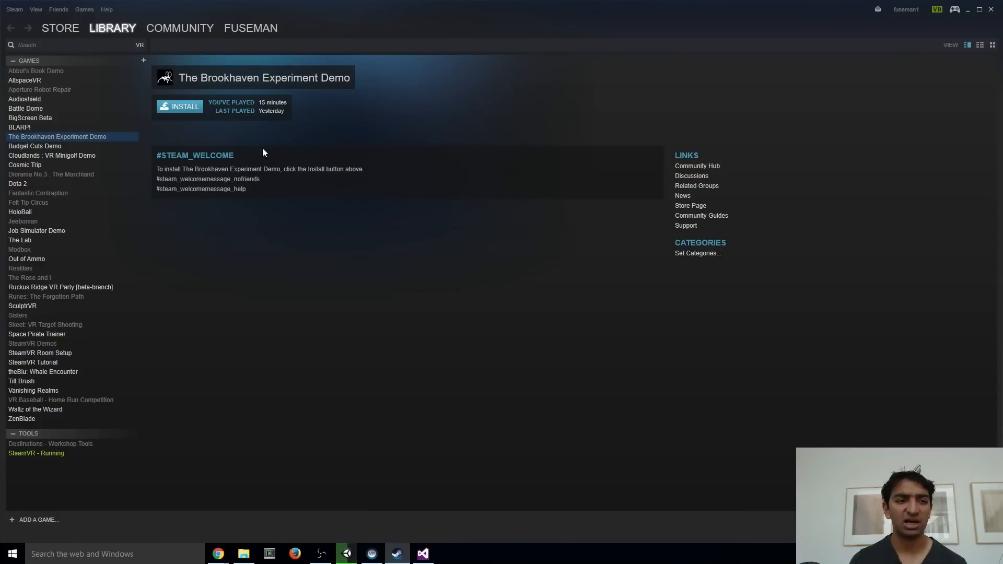
click(40, 213)
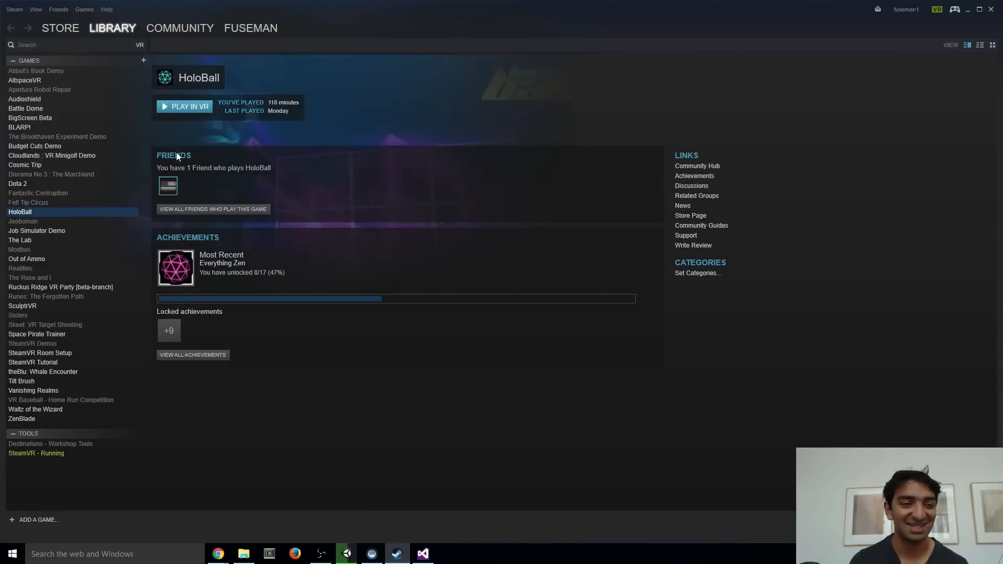
click(188, 110)
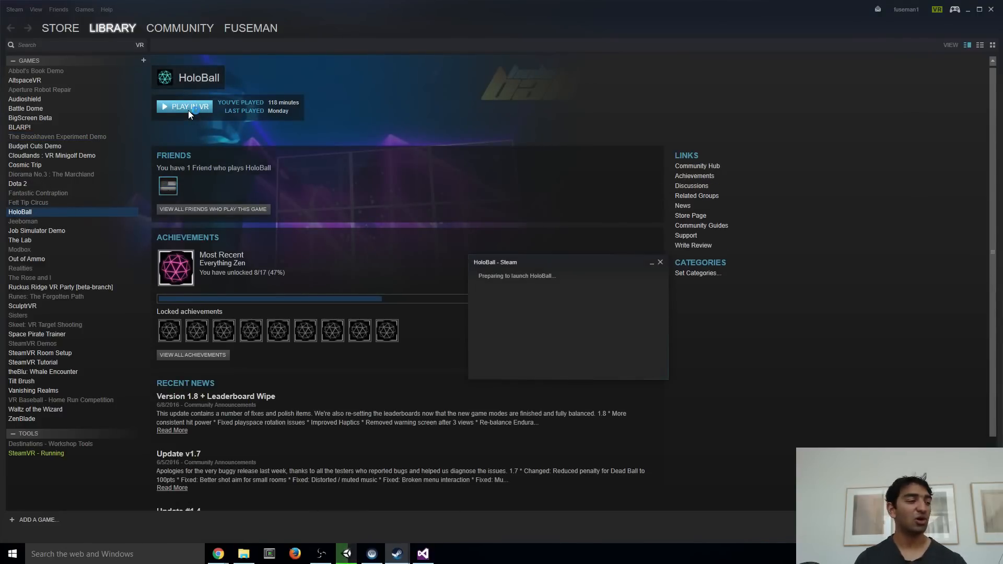
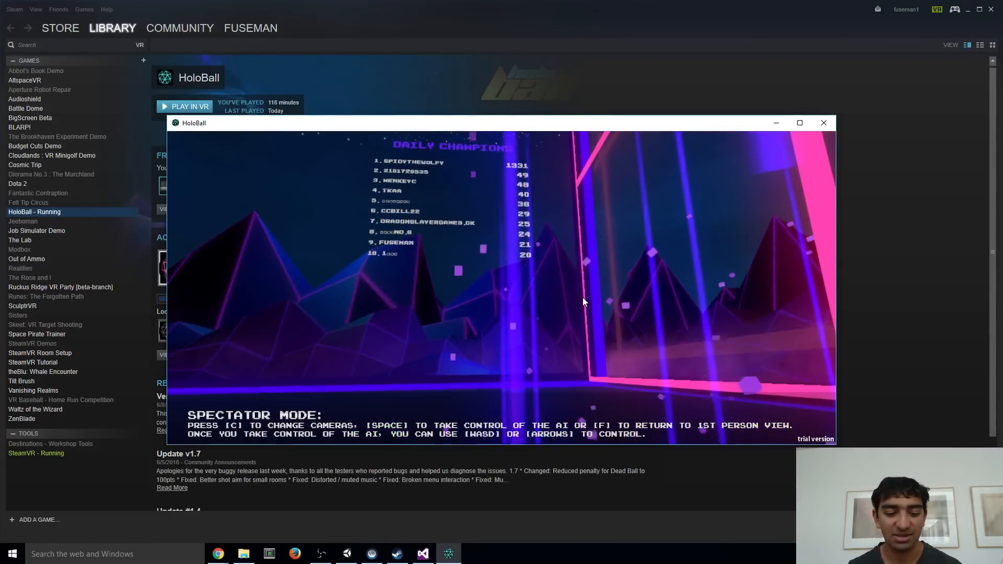
Close HoloBall, switch back to Unity, and inspect the room in the Scene view and the Directional Mode lighting options
key(alt+F4)
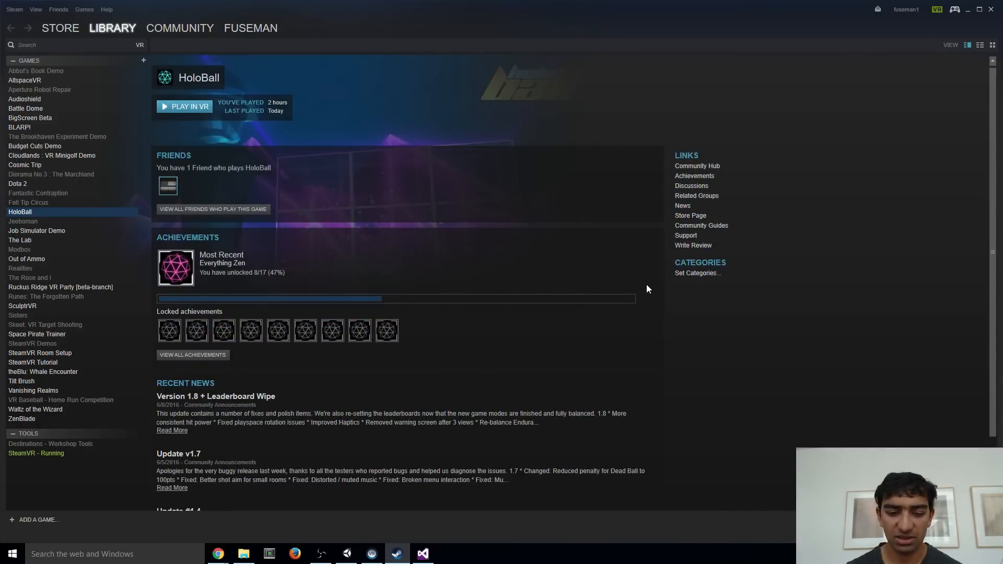
key(alt+Tab)
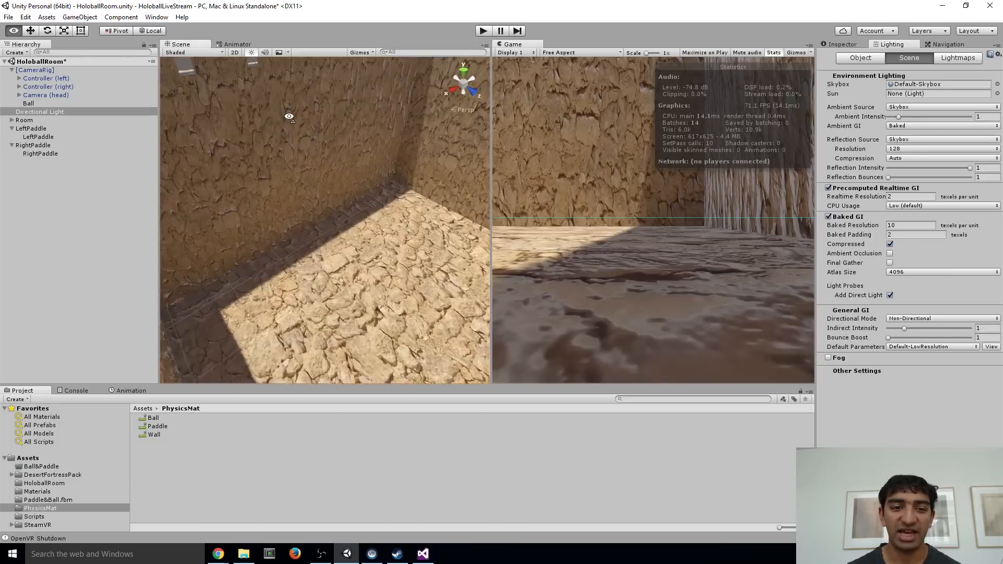
right_drag(289, 117, 244, 193)
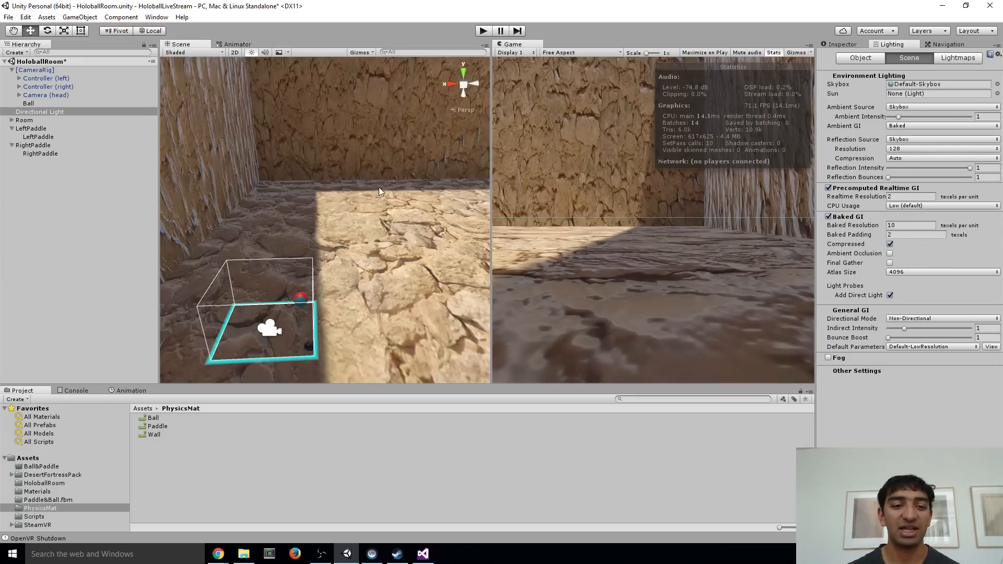
right_drag(378, 187, 334, 177)
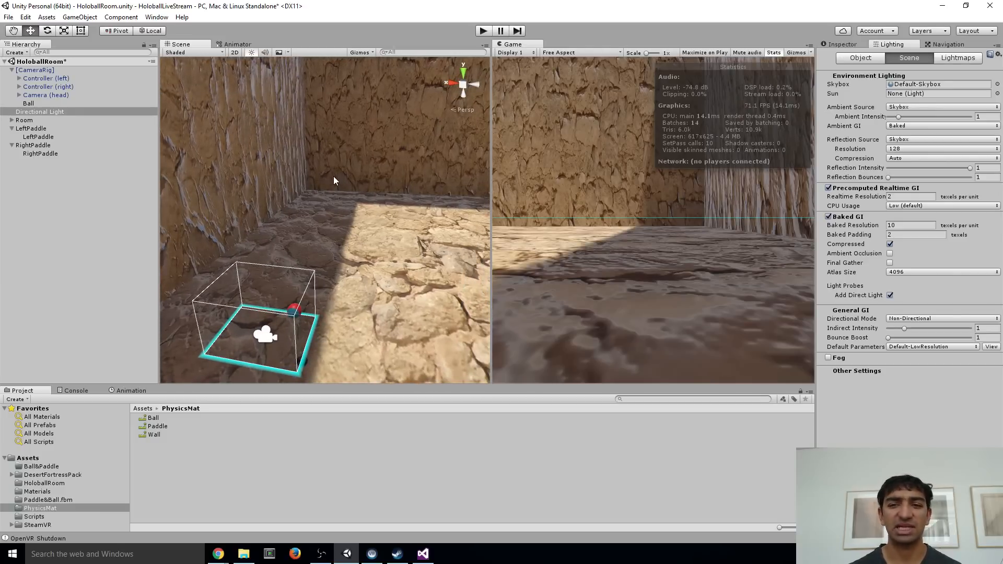
right_drag(333, 177, 379, 89)
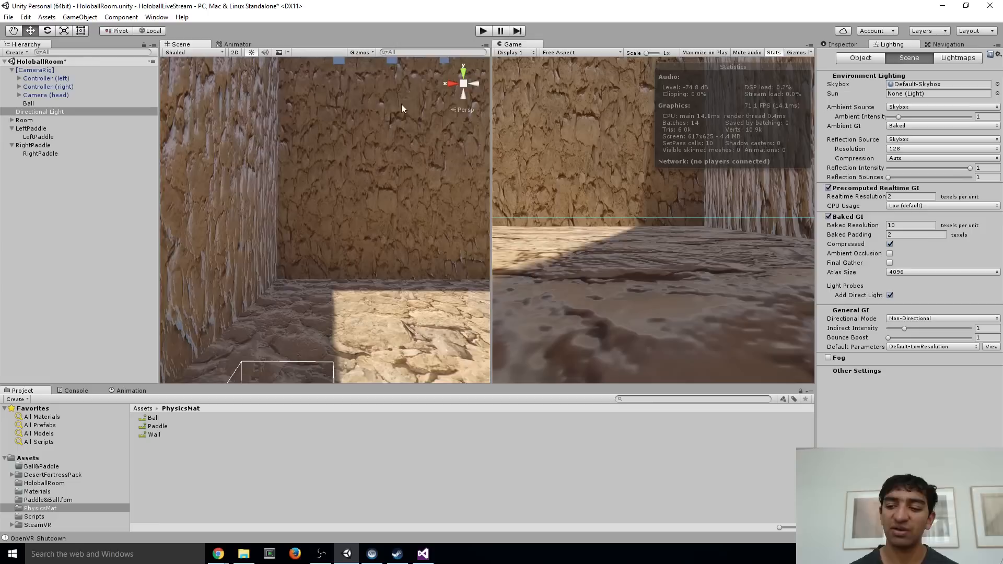
click(904, 319)
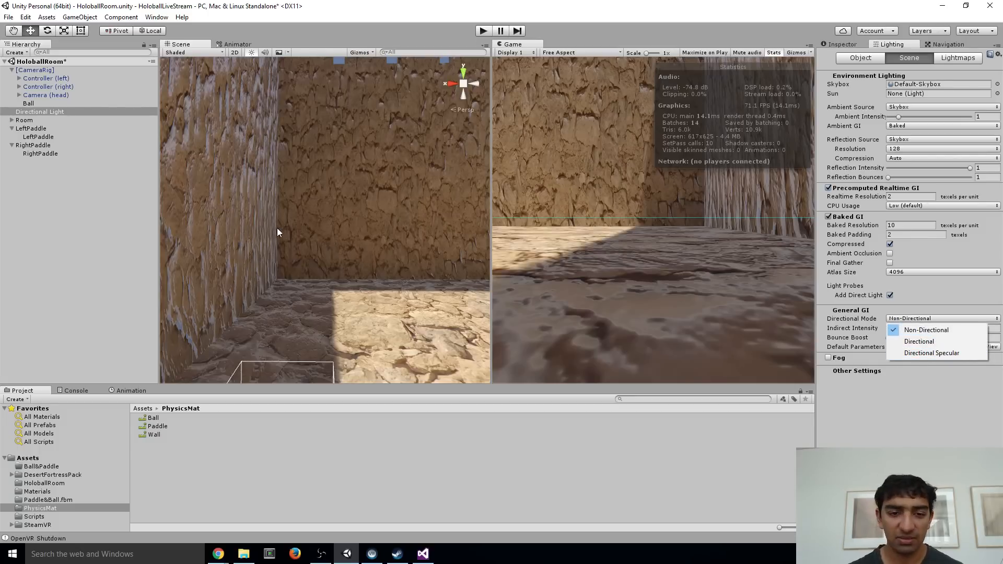
right_drag(280, 230, 314, 213)
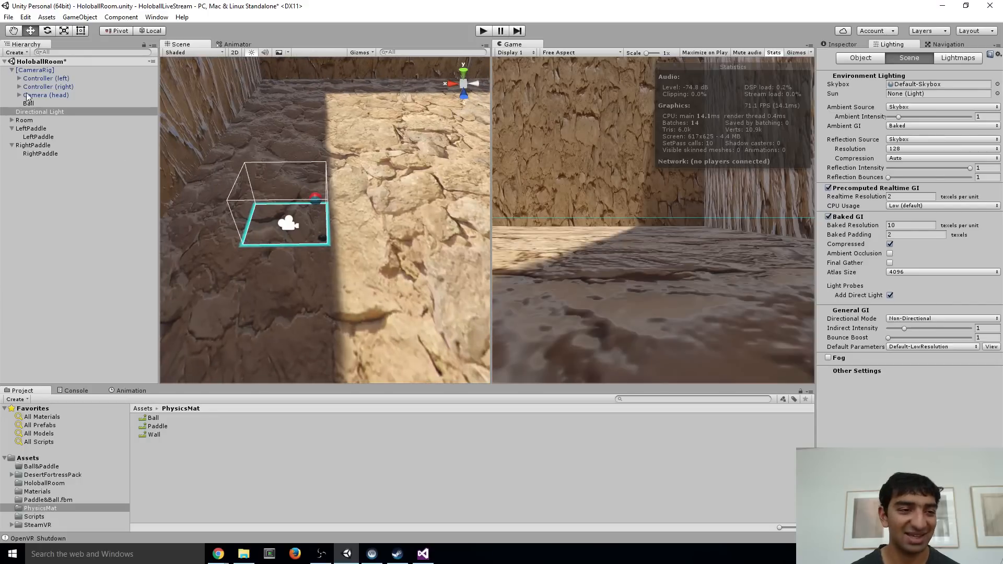
Move the [CameraRig] sideways along its X axis onto the sunlit part of the floor, and collapse the paddle groups in the hierarchy
click(12, 69)
click(34, 69)
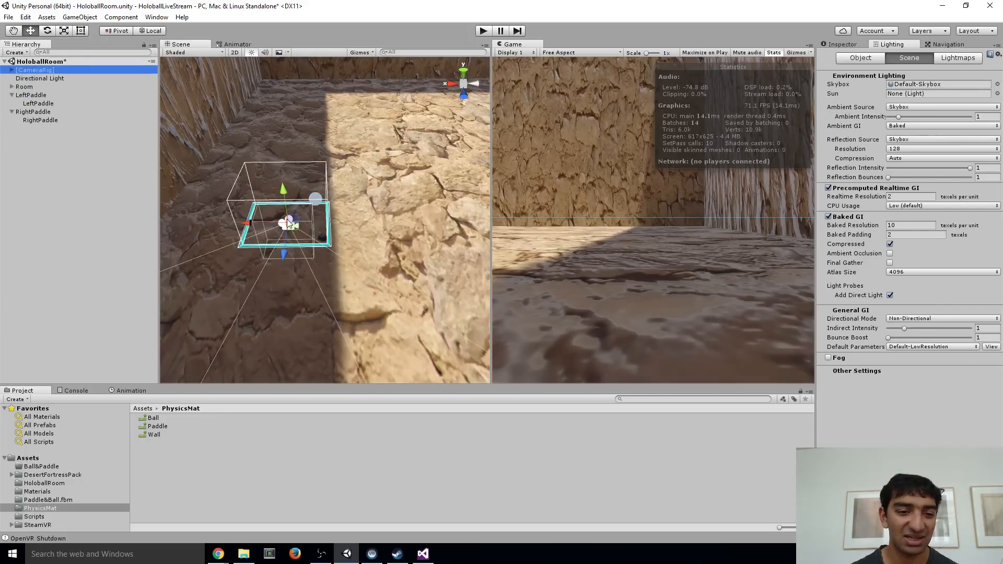
drag(247, 224, 333, 227)
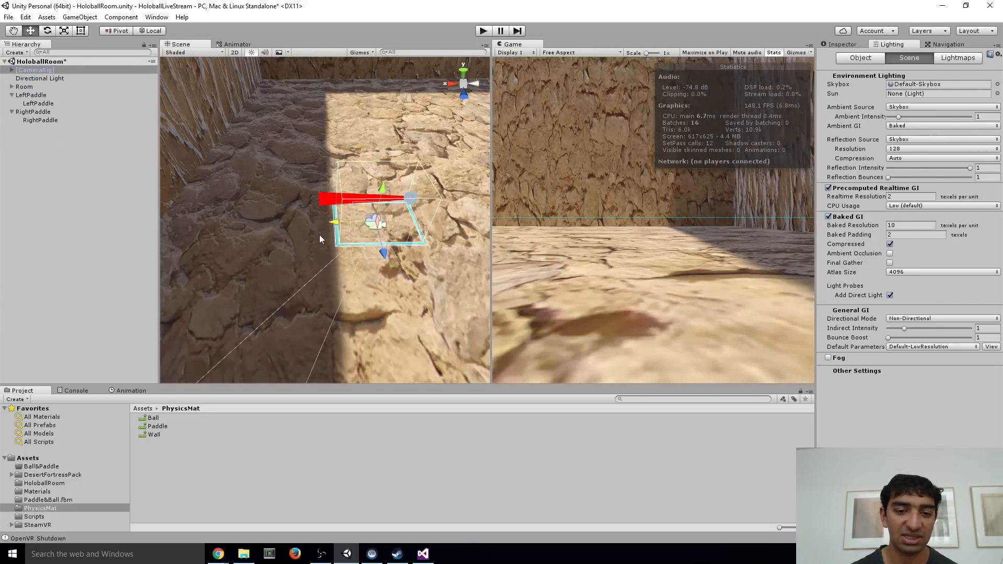
right_drag(272, 251, 240, 217)
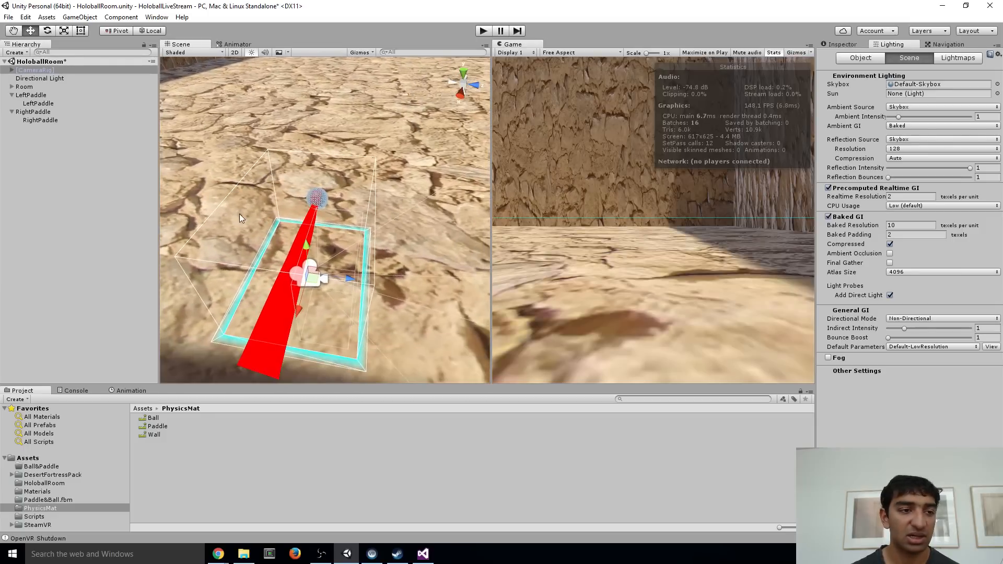
click(12, 95)
click(11, 103)
right_drag(259, 166, 308, 127)
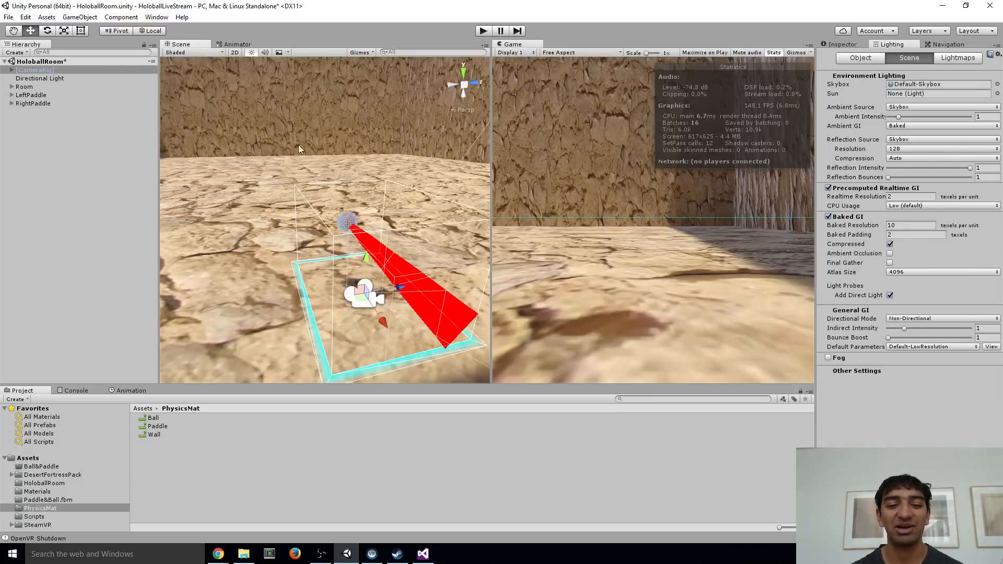
right_drag(299, 145, 317, 121)
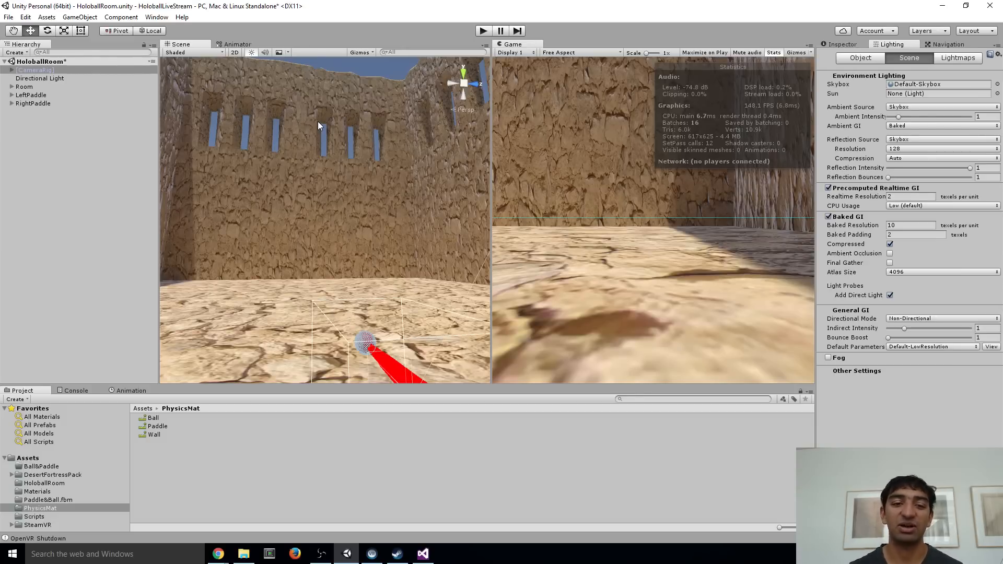
right_drag(335, 196, 355, 164)
key(w)
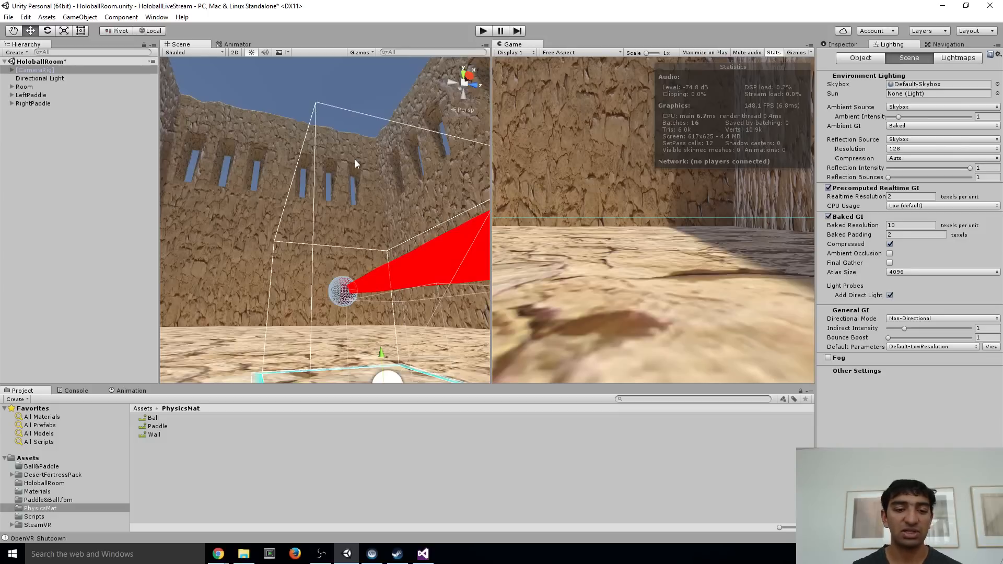
right_drag(355, 164, 328, 320)
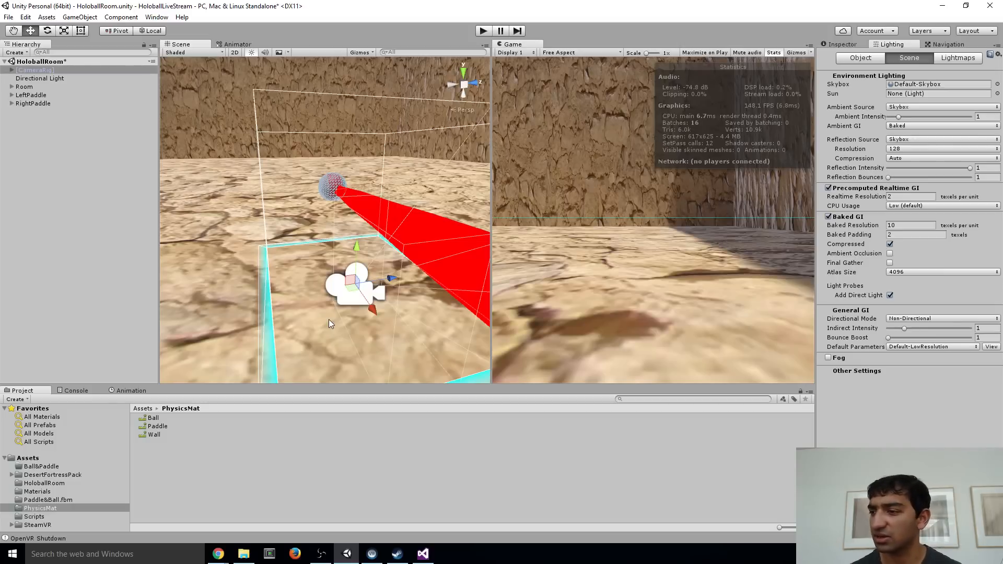
right_drag(328, 318, 323, 274)
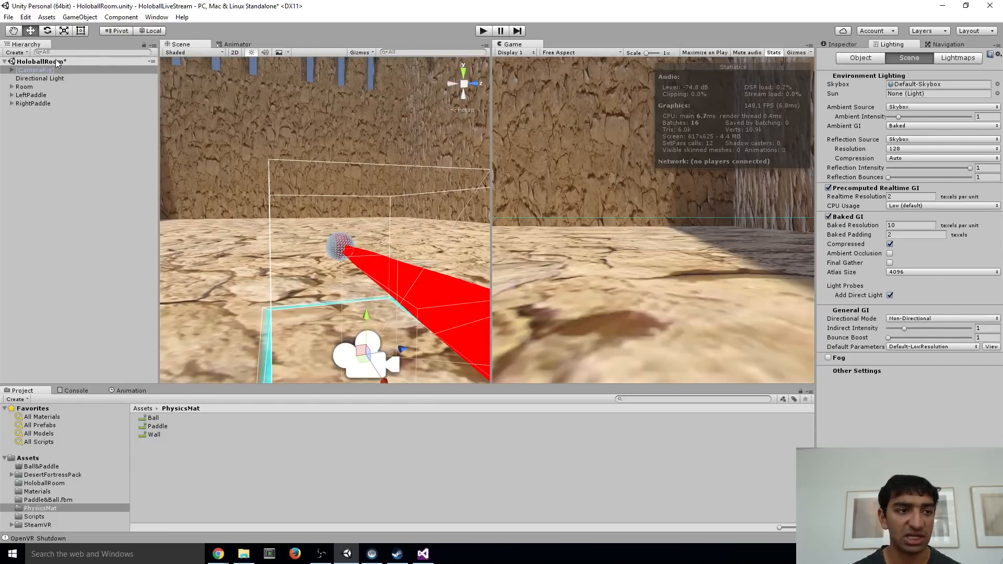
Create a C# script named BallManager in the Scripts folder and open it in Visual Studio
click(11, 69)
click(49, 103)
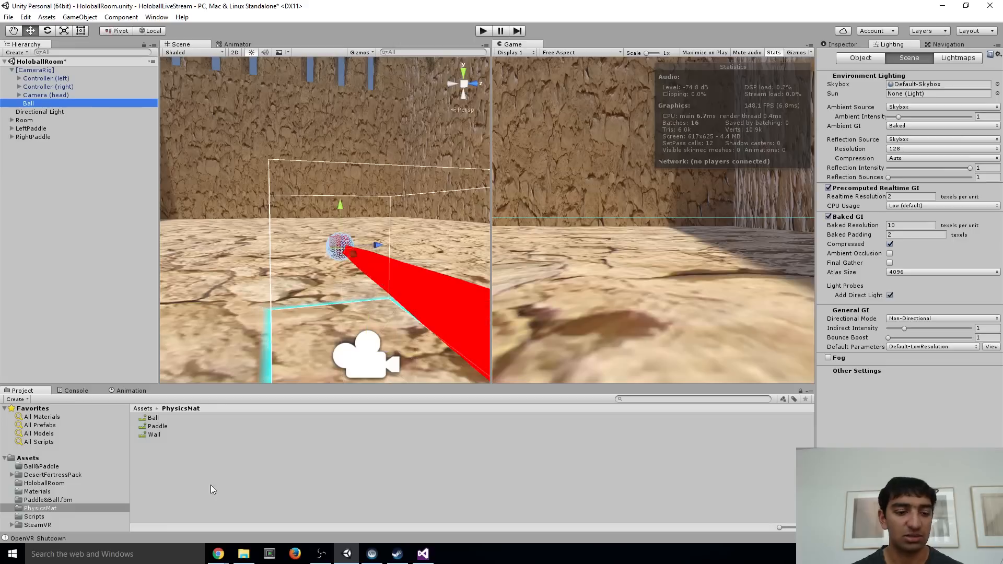
click(35, 458)
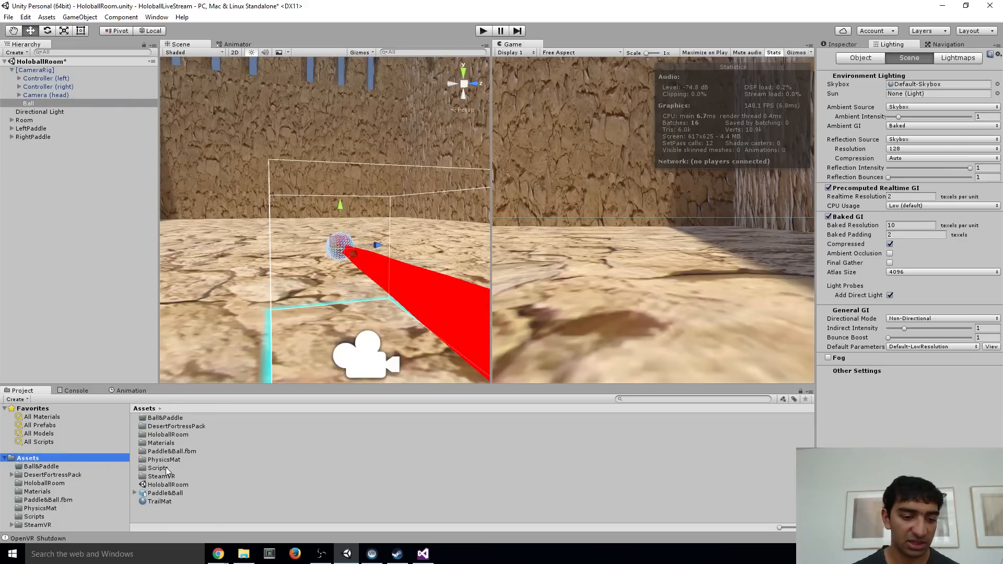
double_click(165, 467)
right_click(165, 467)
mouse_move(219, 278)
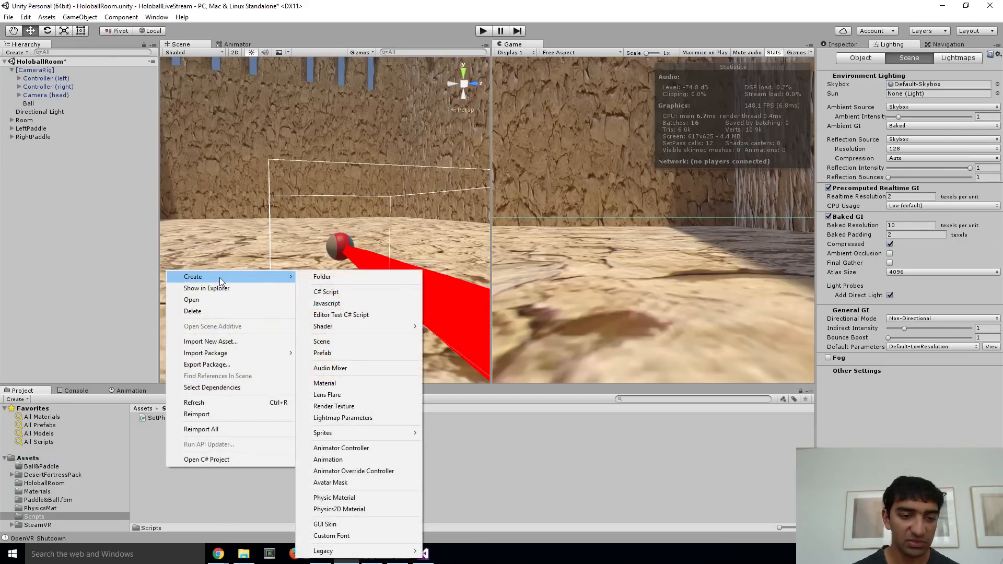
click(352, 291)
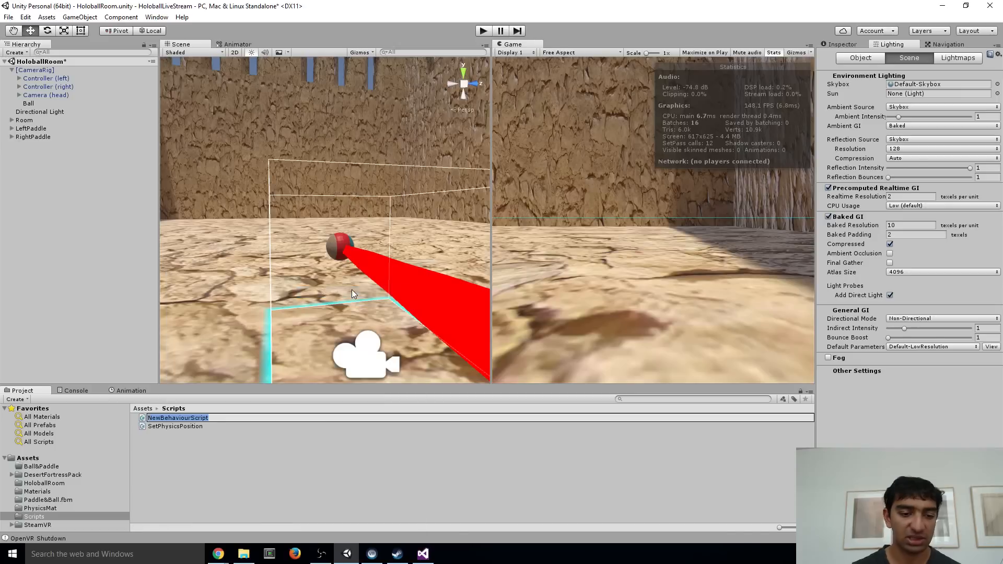
text(Sph)
key(BackSpace)
key(BackSpace)
key(BackSpace)
text(Ba)
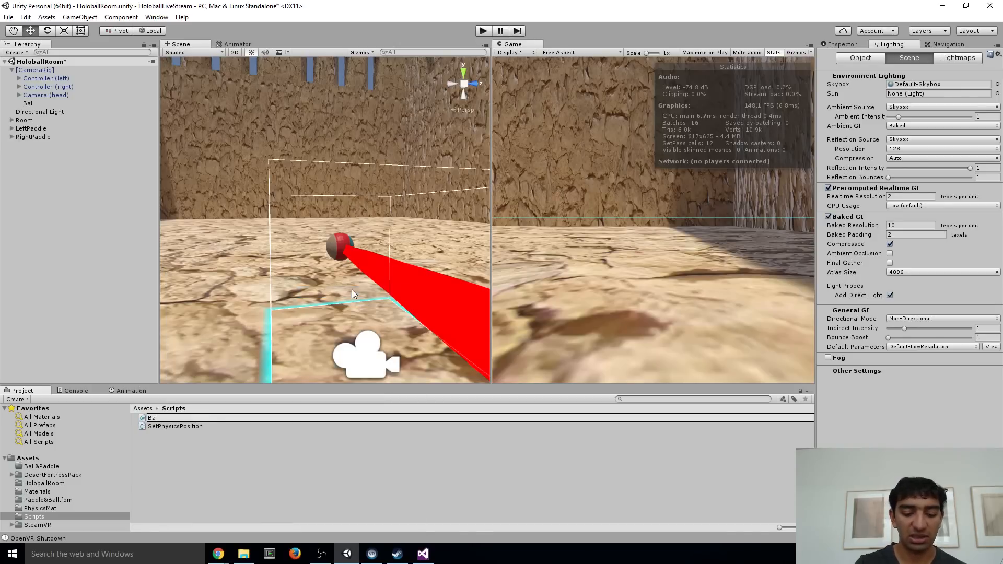
text(llManager)
key(Return)
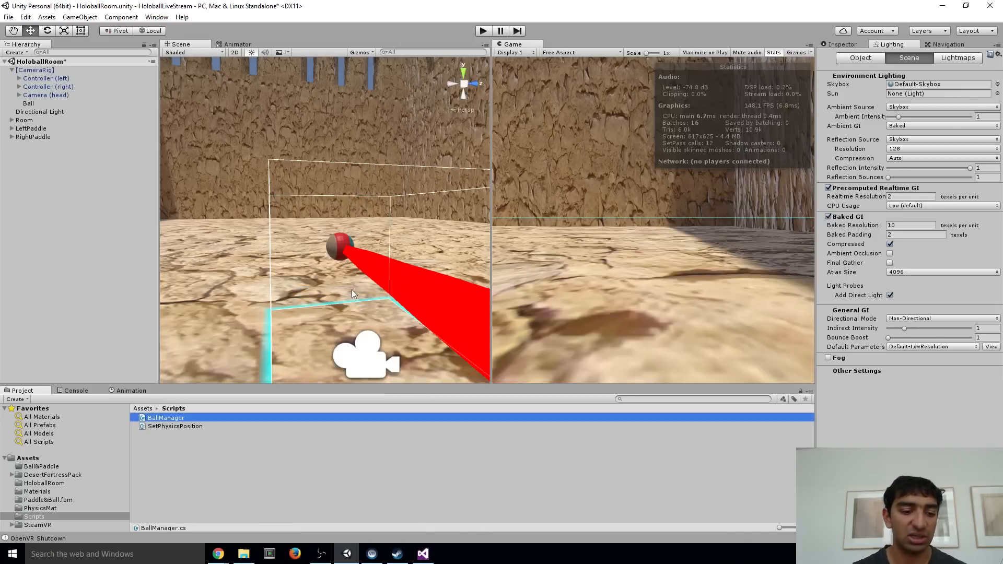
double_click(168, 417)
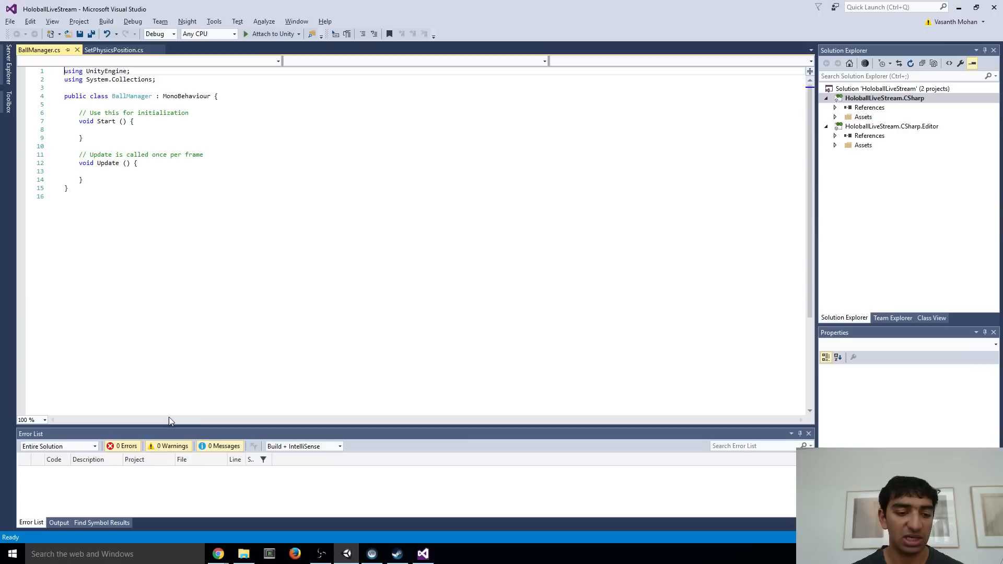
click(481, 303)
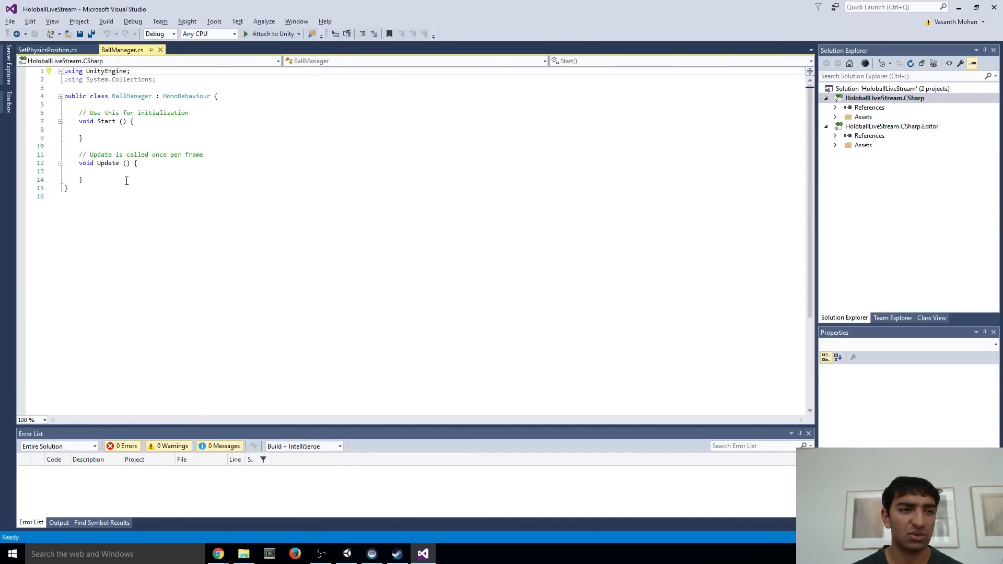
Declare a public GameObject variable named BallPrefab at the top of the BallManager class and save the script
click(106, 113)
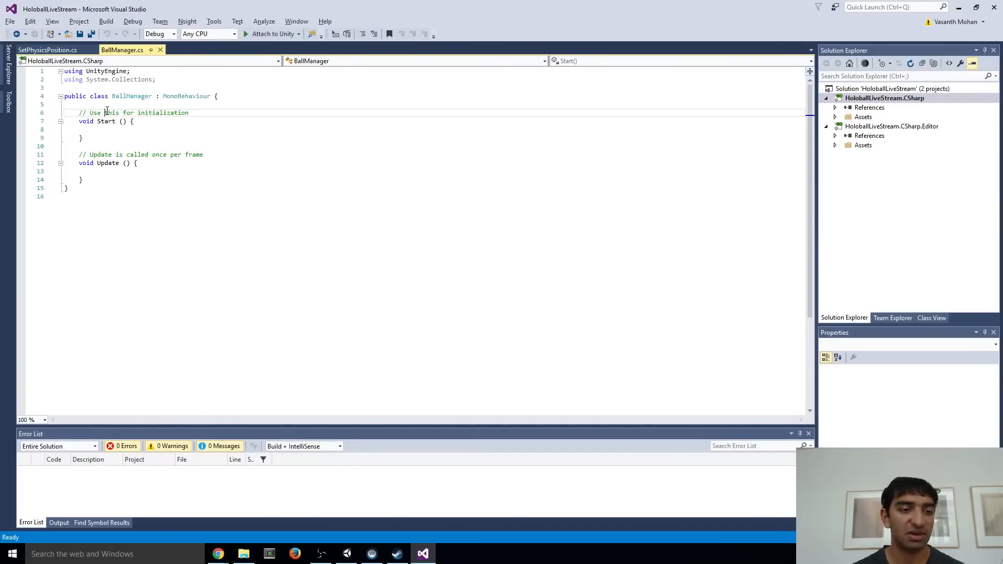
key(Up)
key(Return)
key(Return)
key(Up)
text(pub)
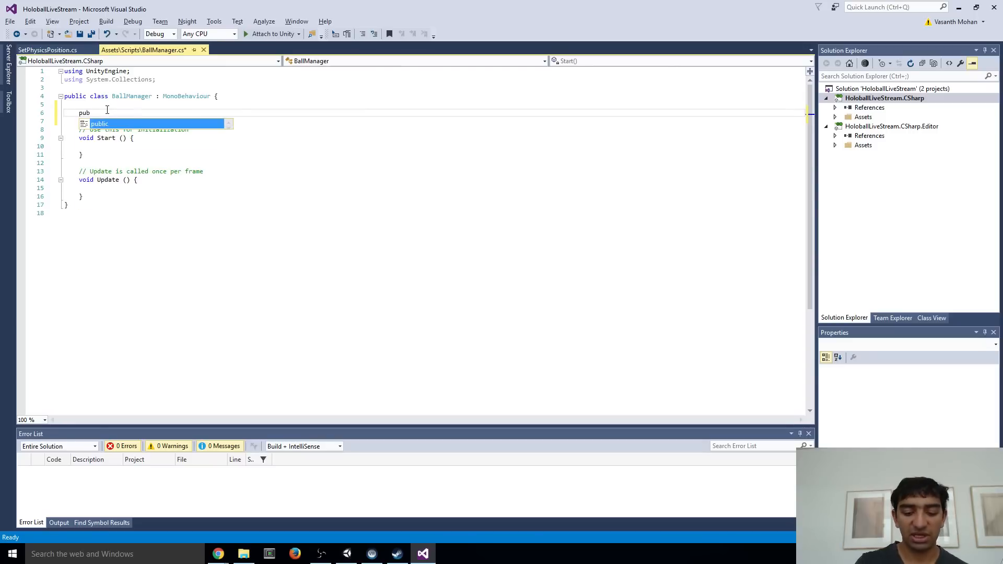
text(lic GameObject )
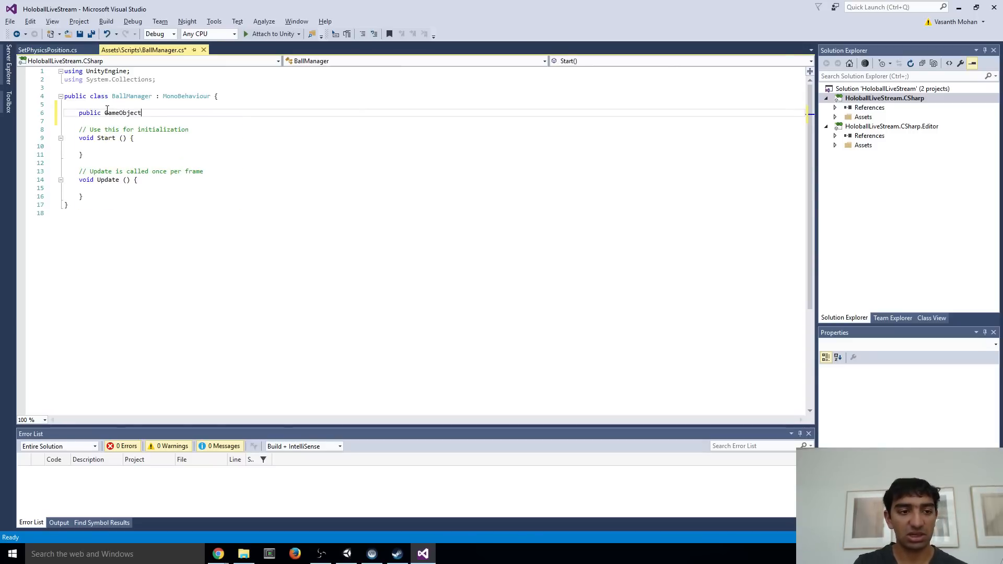
text(BallPref)
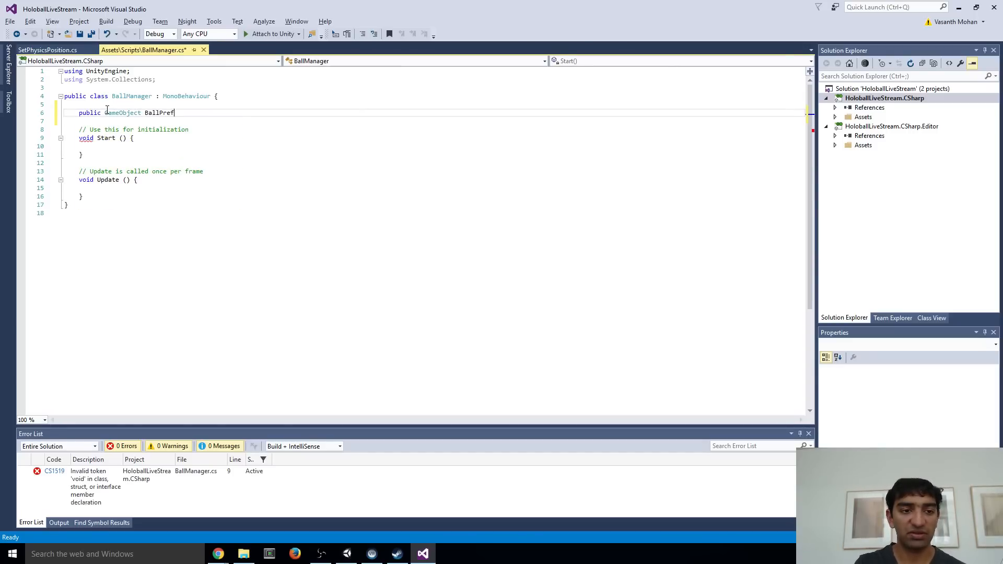
text(ab;)
key(ctrl+s)
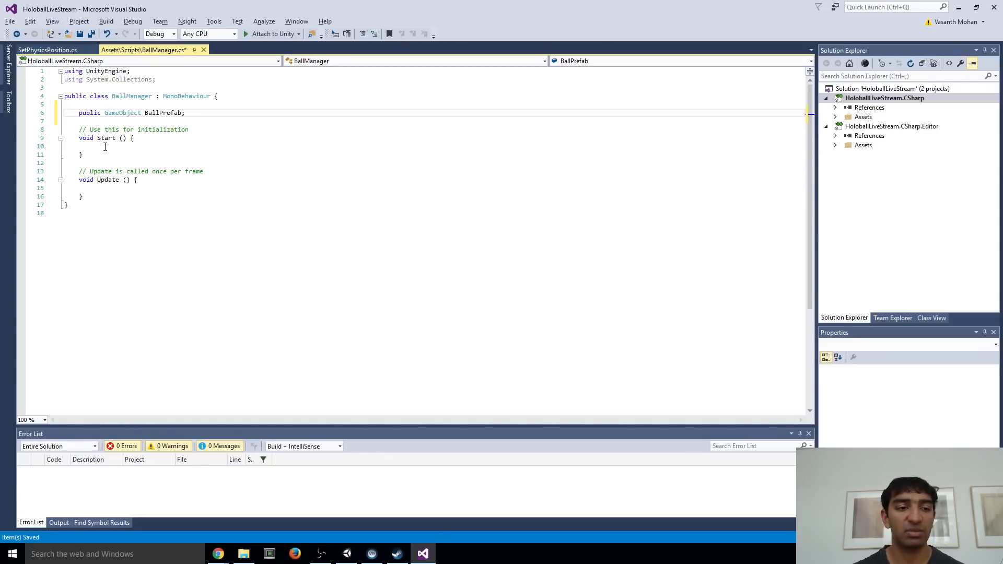
Declare a private GameObject variable named CurrentBall below BallPrefab, and delete the Start method with its comment
click(125, 190)
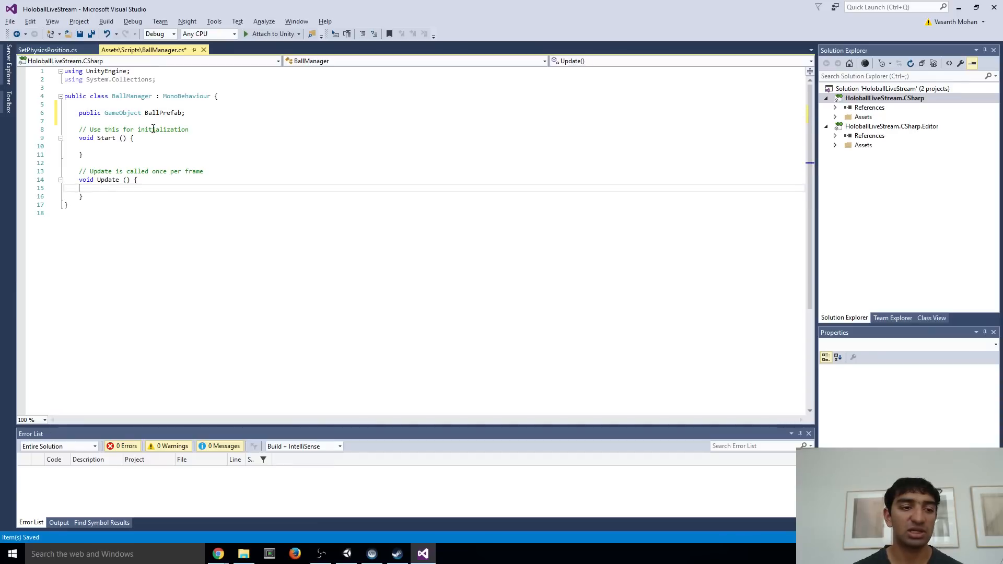
click(203, 111)
key(Return)
key(Return)
text(private)
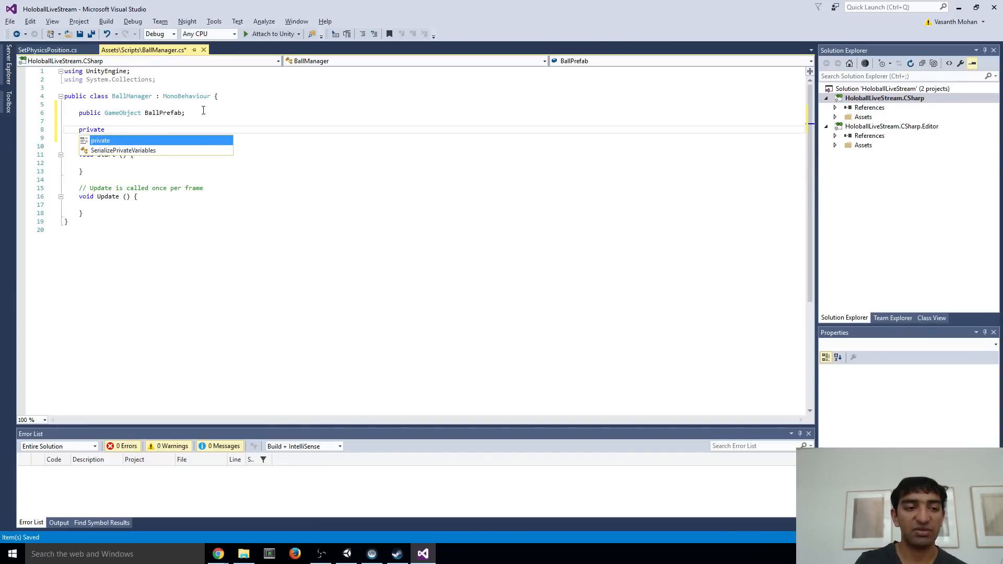
text( GameObject C)
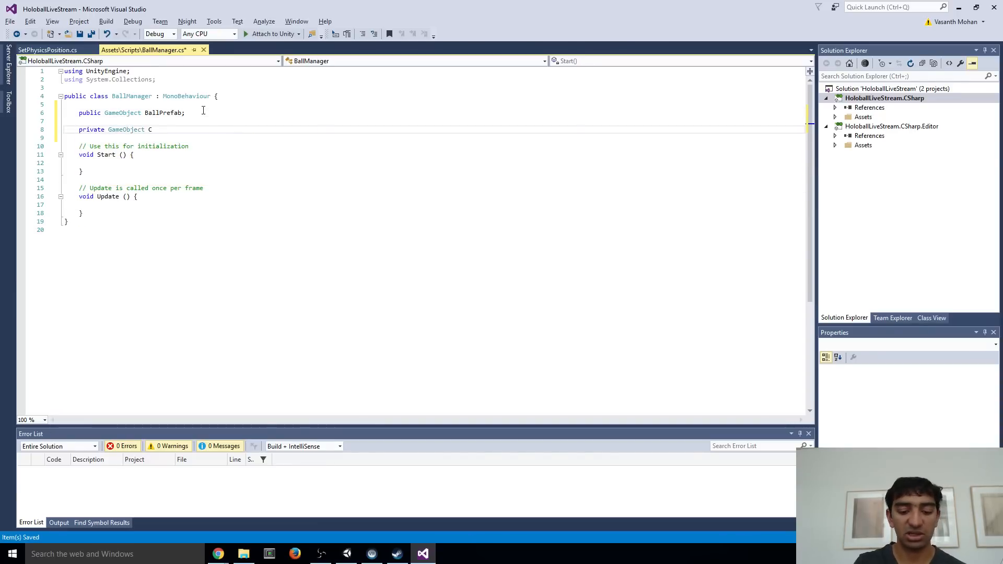
text(urrentBall;)
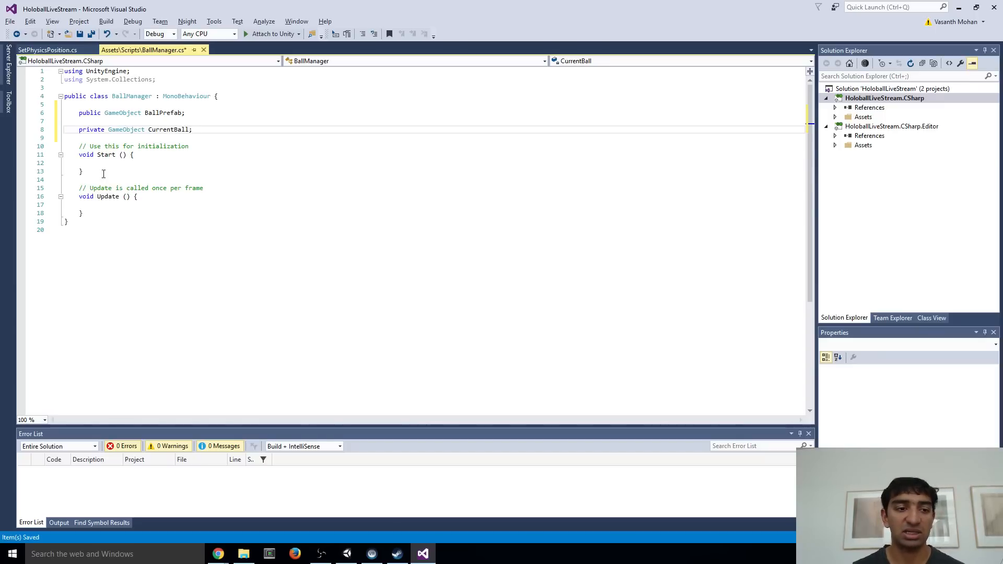
drag(103, 174, 23, 135)
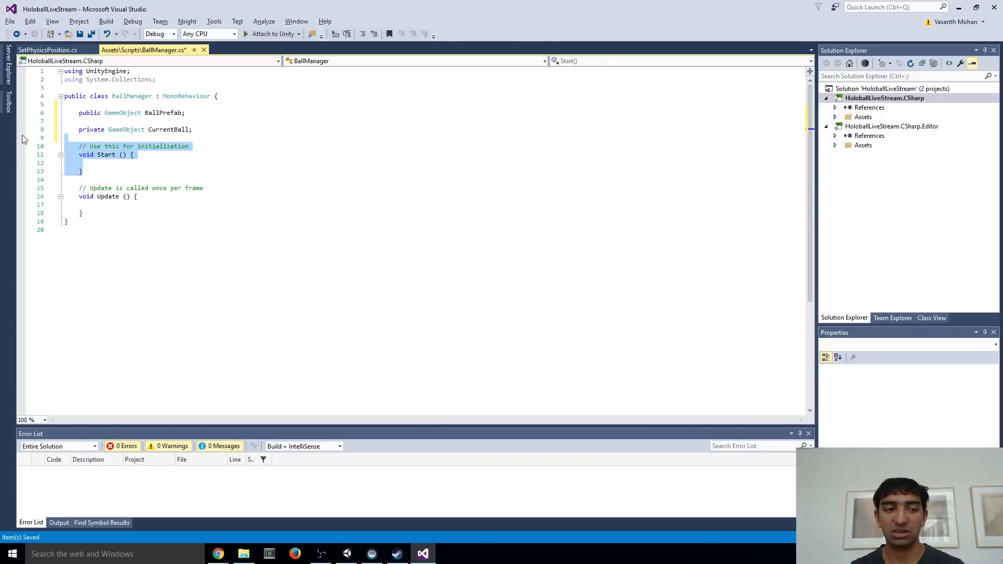
key(Delete)
Add an if condition inside the Update method that checks whether CurrentBall == null
click(113, 164)
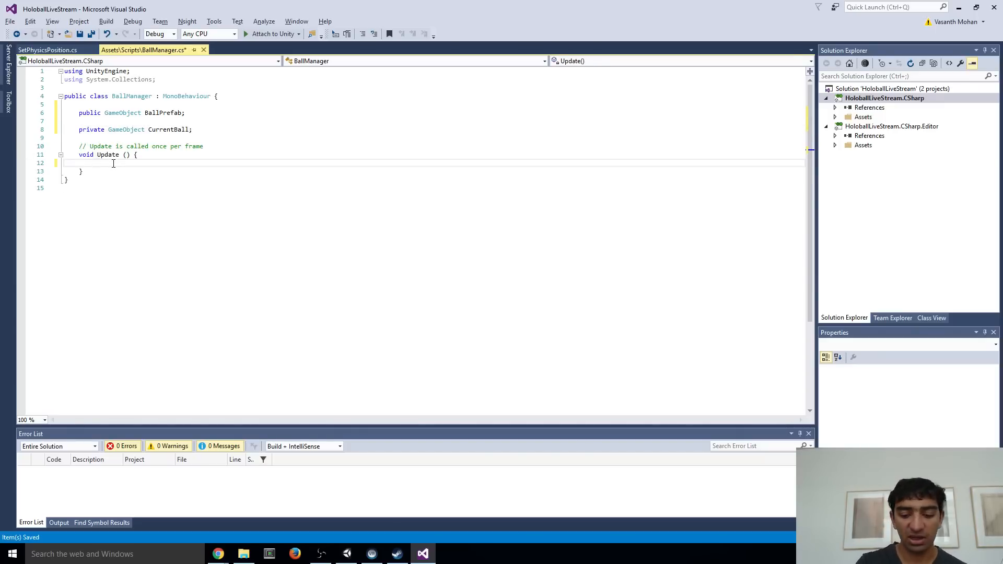
text(if ()
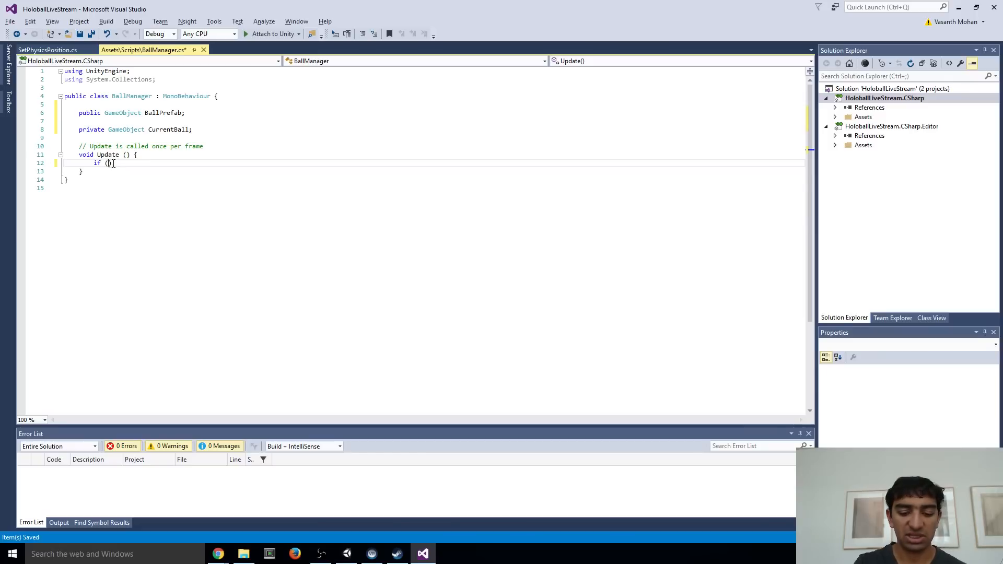
text(CurrentBall )
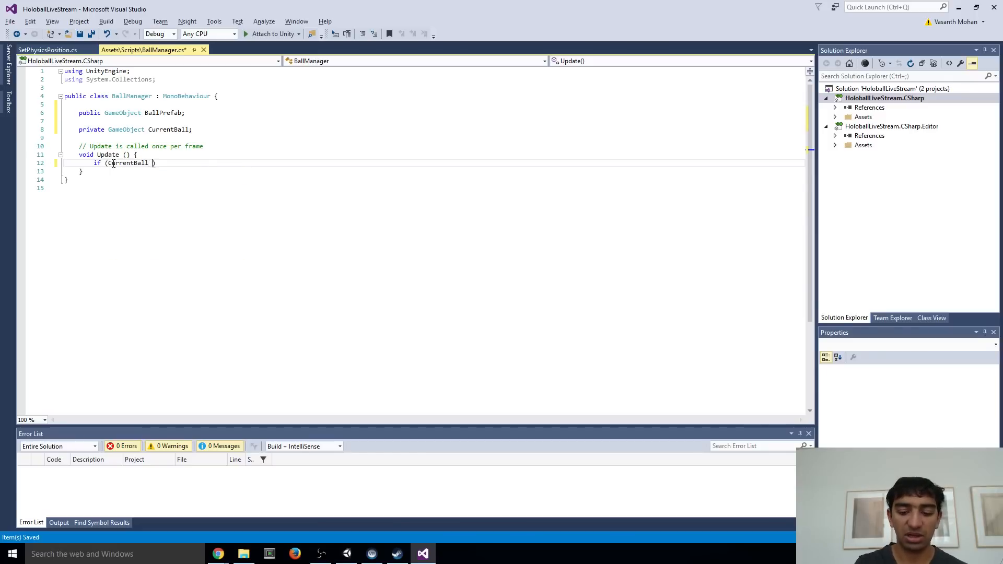
text(== null))
key(Return)
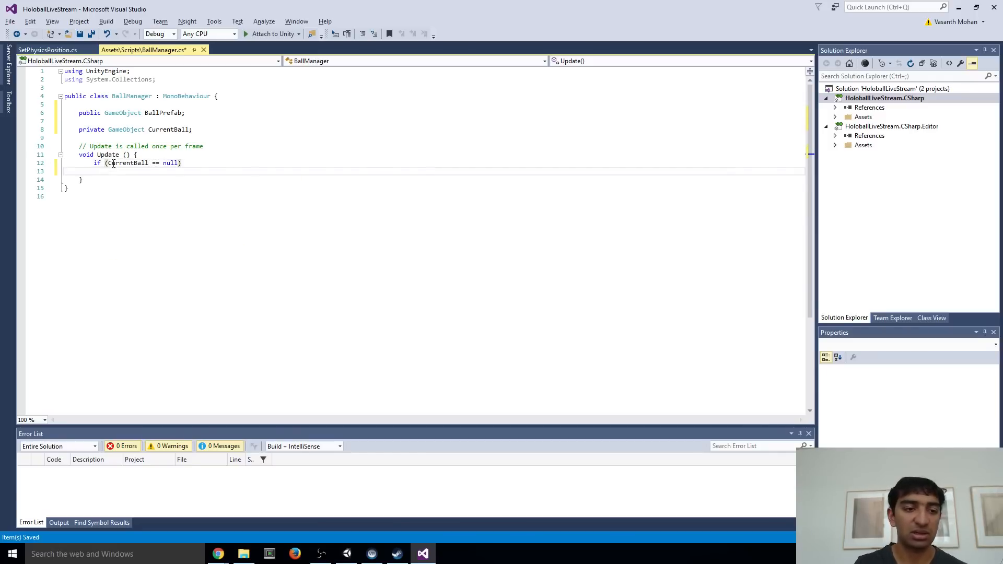
Below the null check, write the line CurrentBall == Instantiate(BallPrefab, transform.position, transform.rotation);
text(CurrentBall == Instantiate()
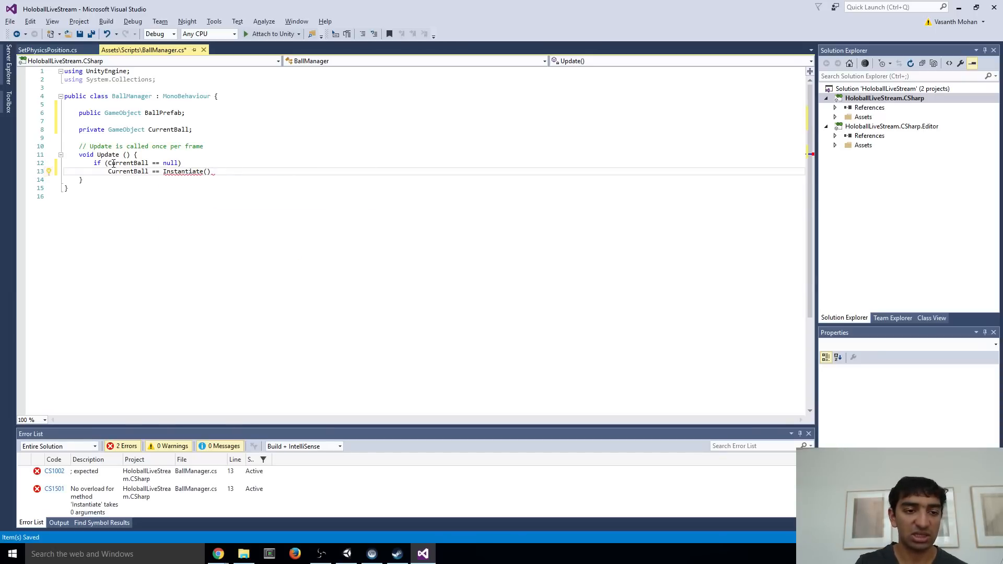
text(Ball)
key(Down)
text(, transform)
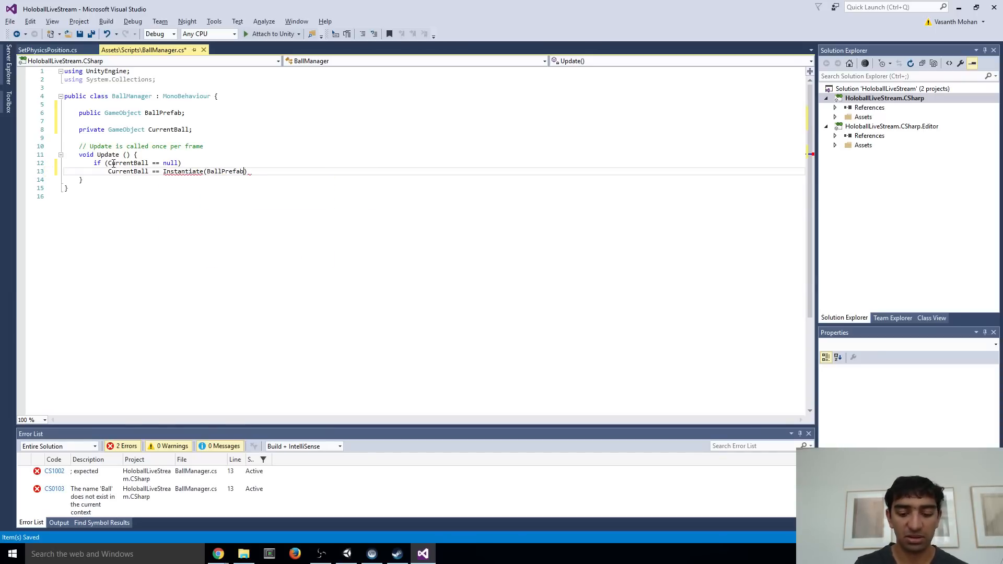
text(.position, transform)
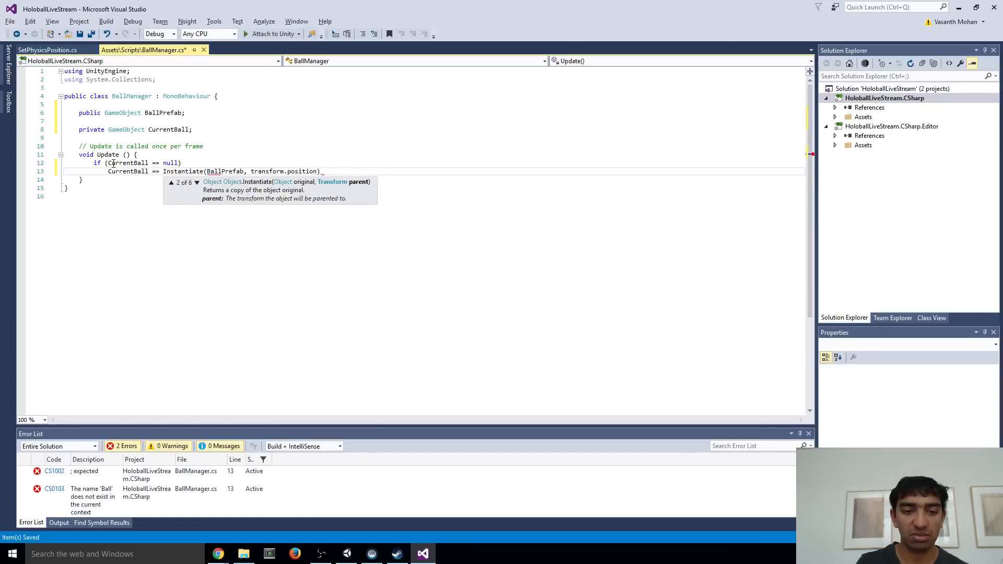
text(.rotation);)
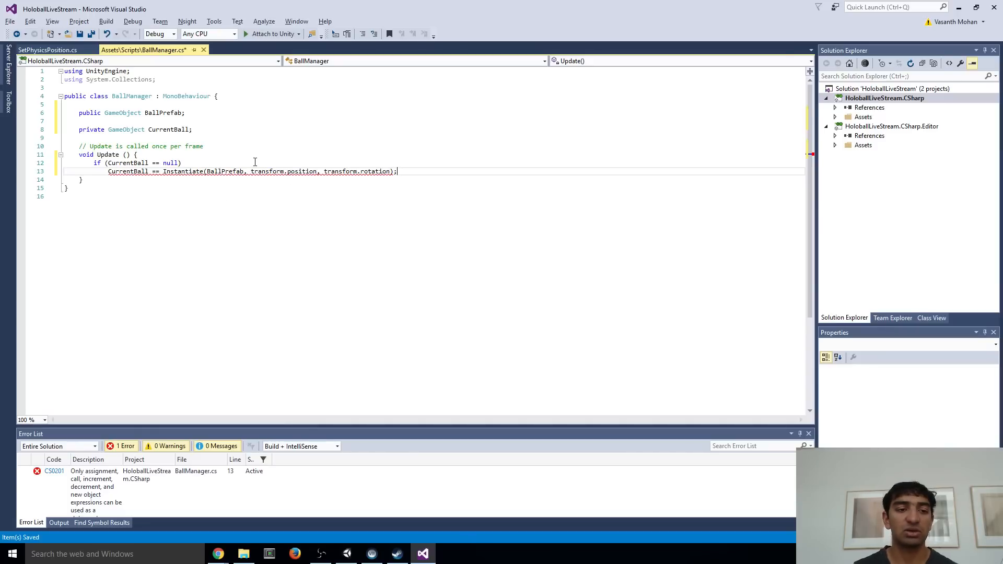
Cast the Instantiate result as GameObject and change the == before it to a single = so it assigns CurrentBall
click(394, 171)
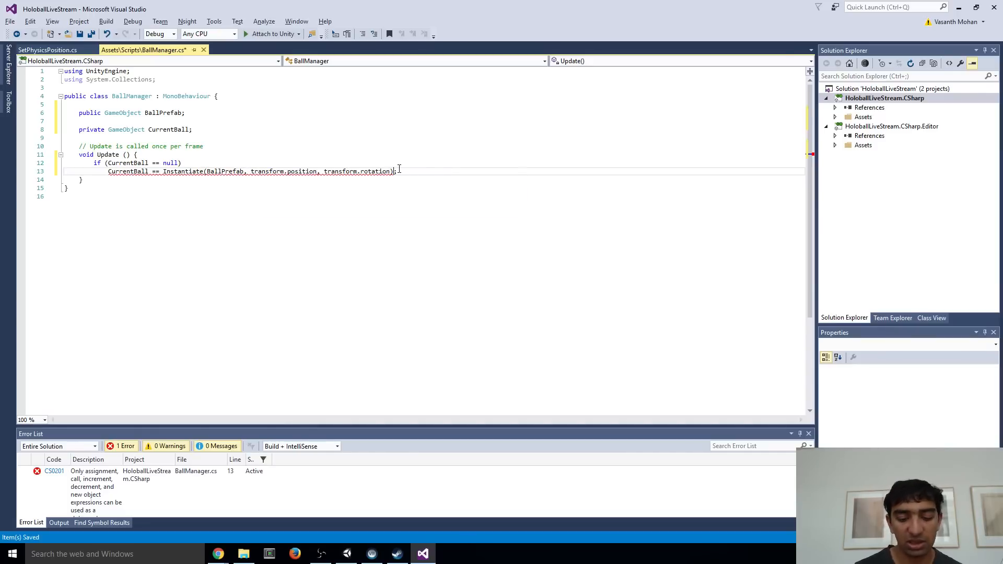
text(as GameObject)
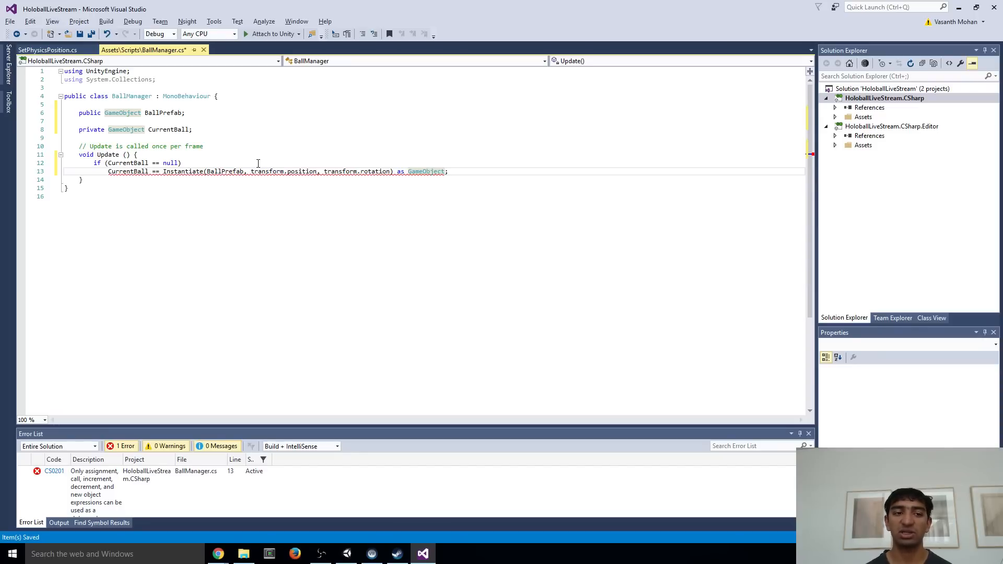
click(152, 173)
key(Delete)
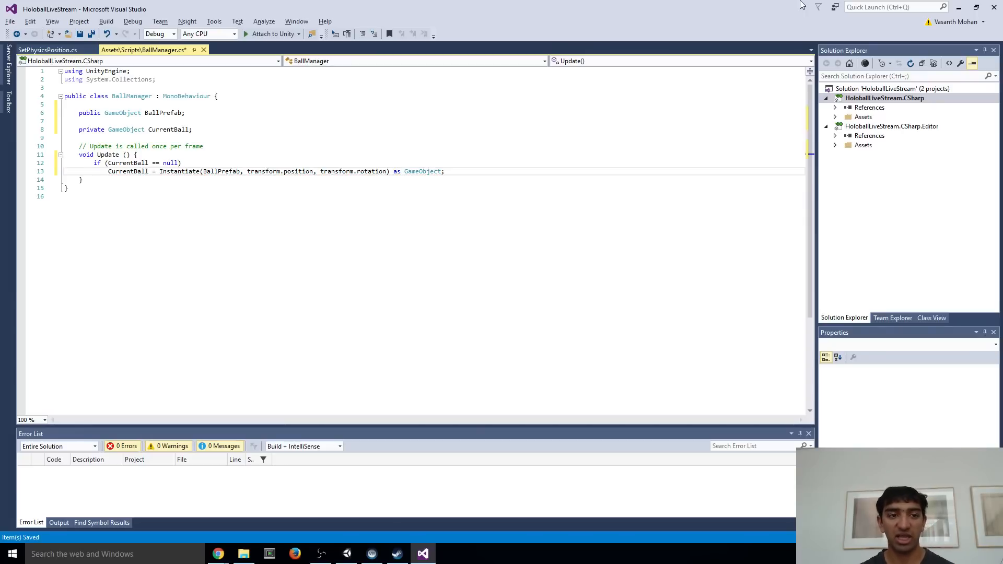
click(485, 139)
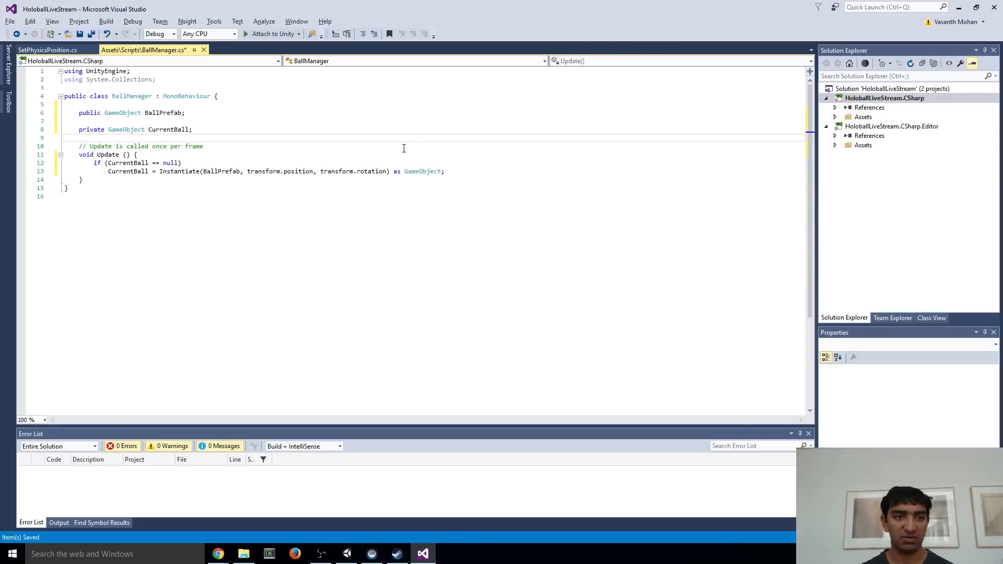
click(220, 106)
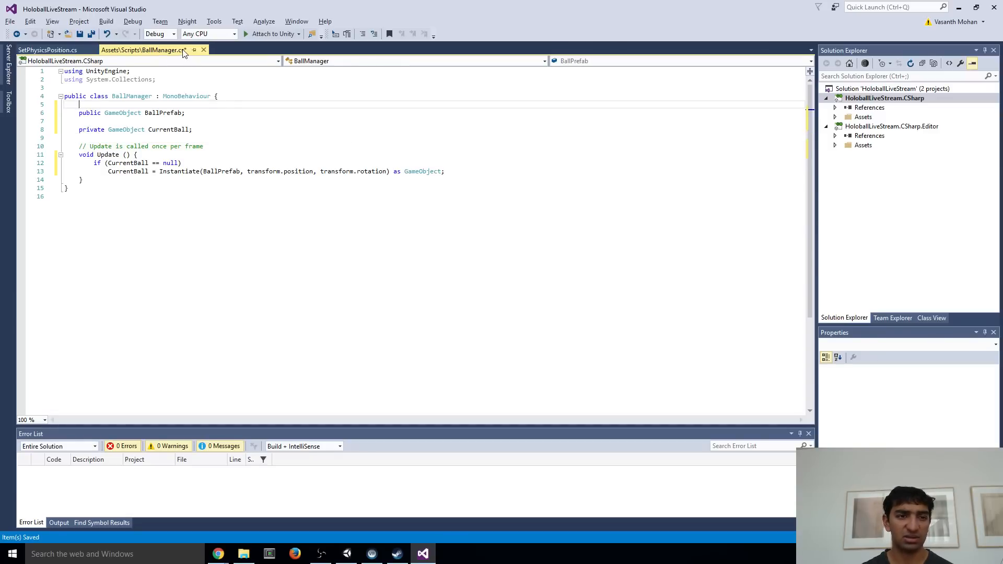
Switch to Unity, create an empty object under Ball, and move it out so it sits directly under [CameraRig] above Ball
key(alt+Tab)
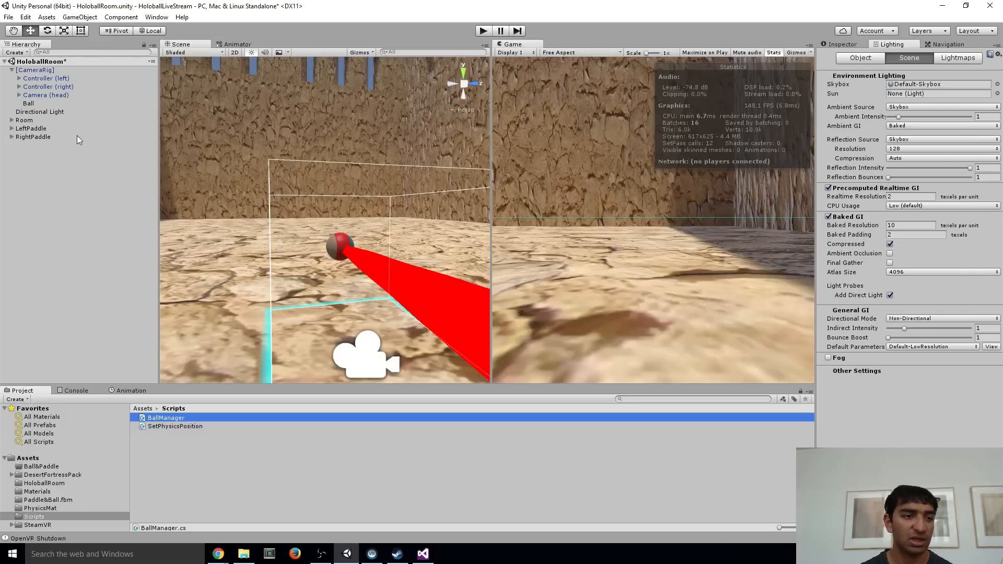
click(39, 104)
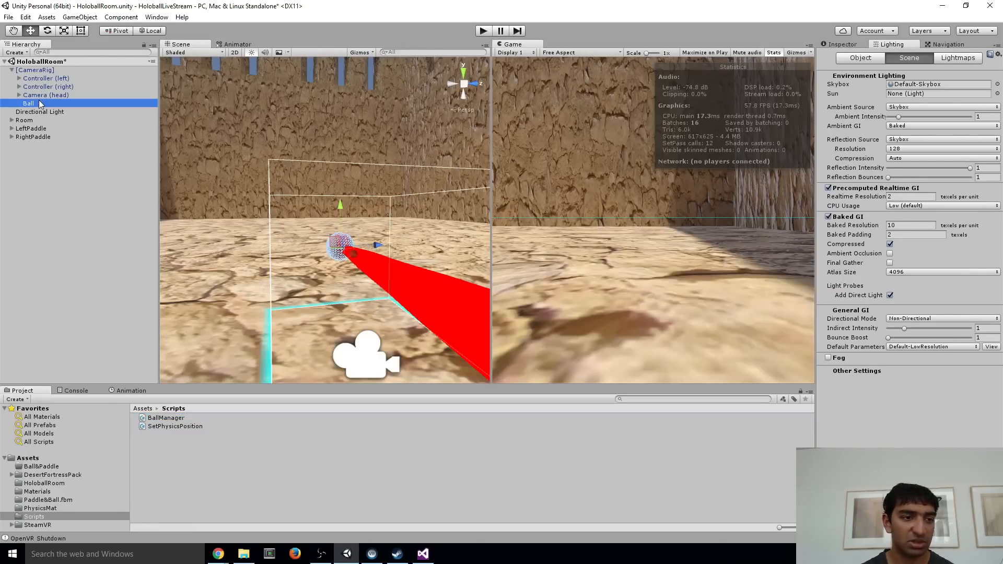
click(841, 45)
click(39, 96)
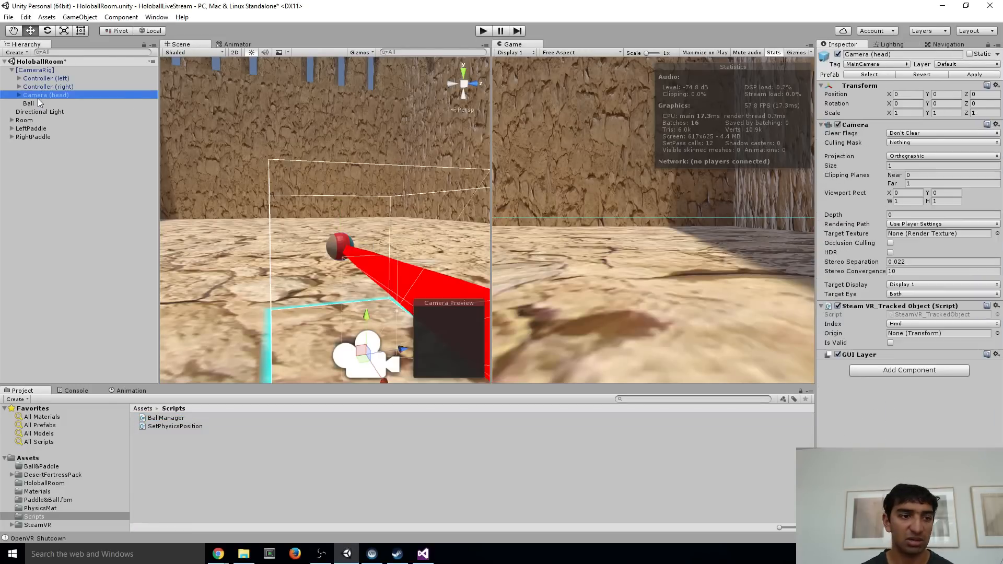
right_click(38, 98)
right_click(28, 102)
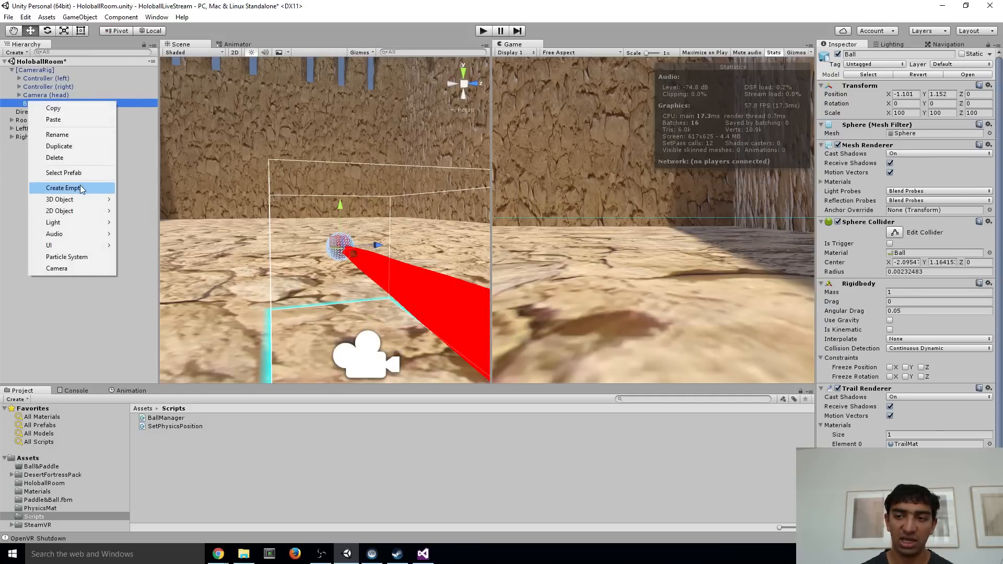
click(81, 190)
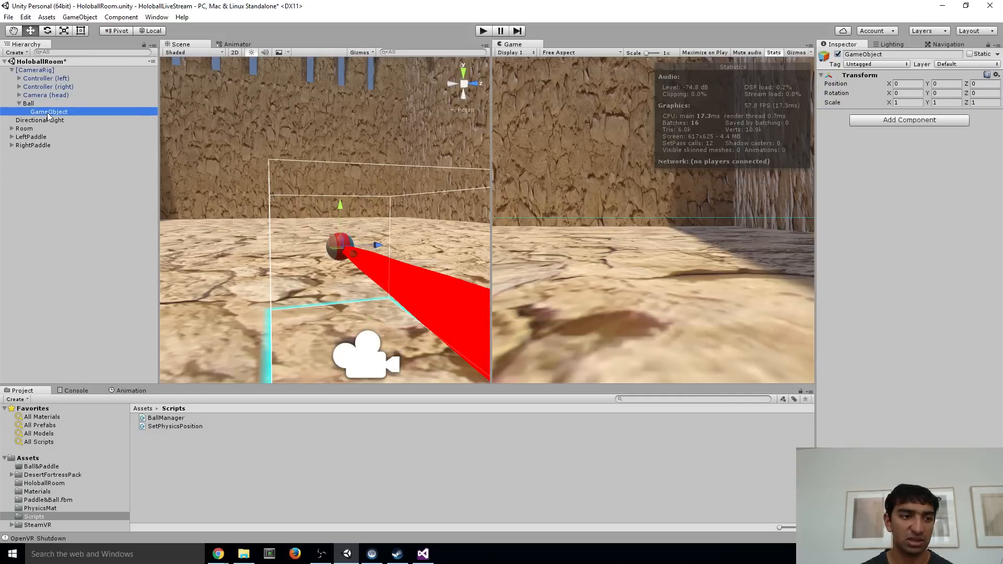
drag(48, 115, 39, 104)
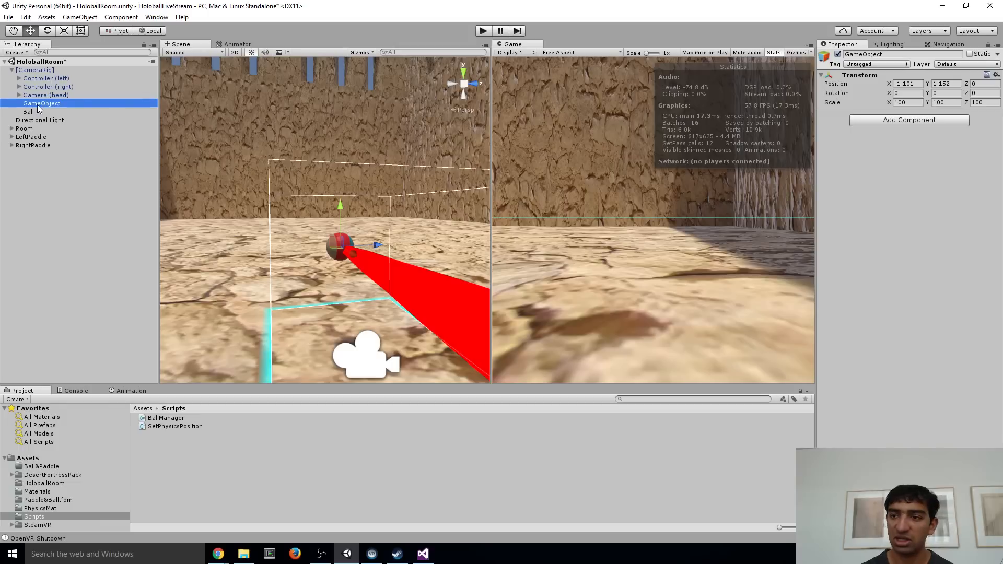
Rename the new empty object as BallManager and attach the BallManager script to it
click(37, 106)
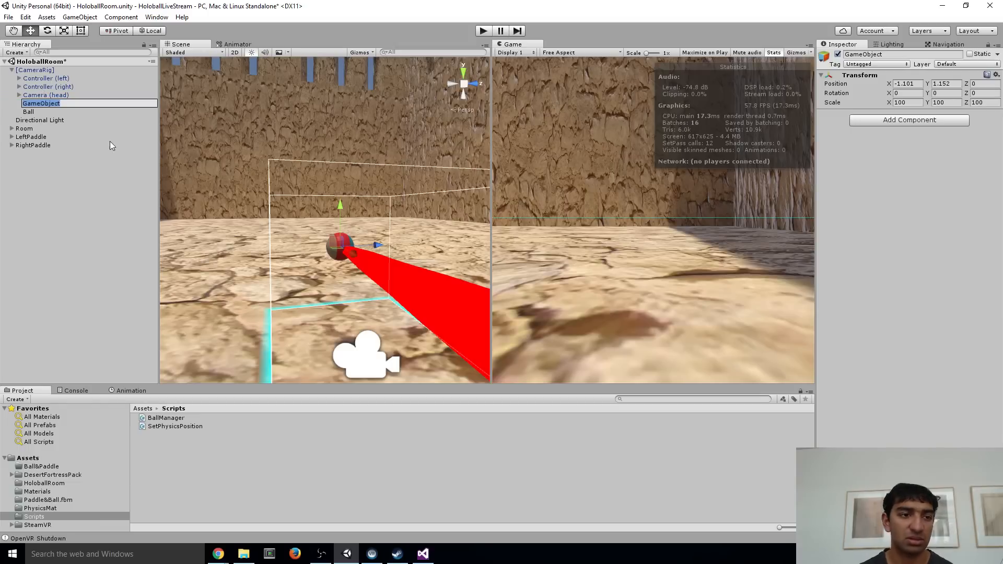
key(Return)
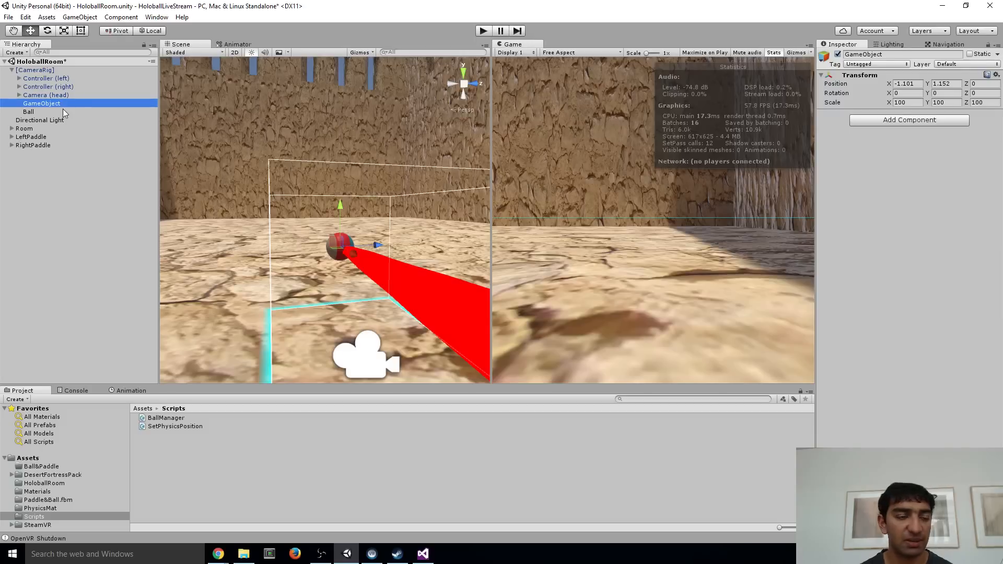
click(891, 55)
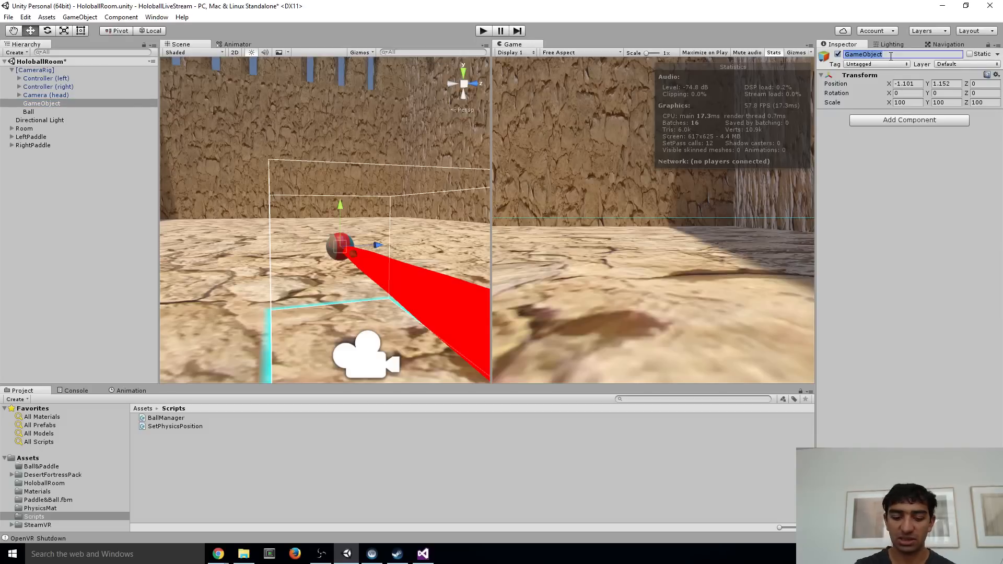
text(BallManager)
key(Return)
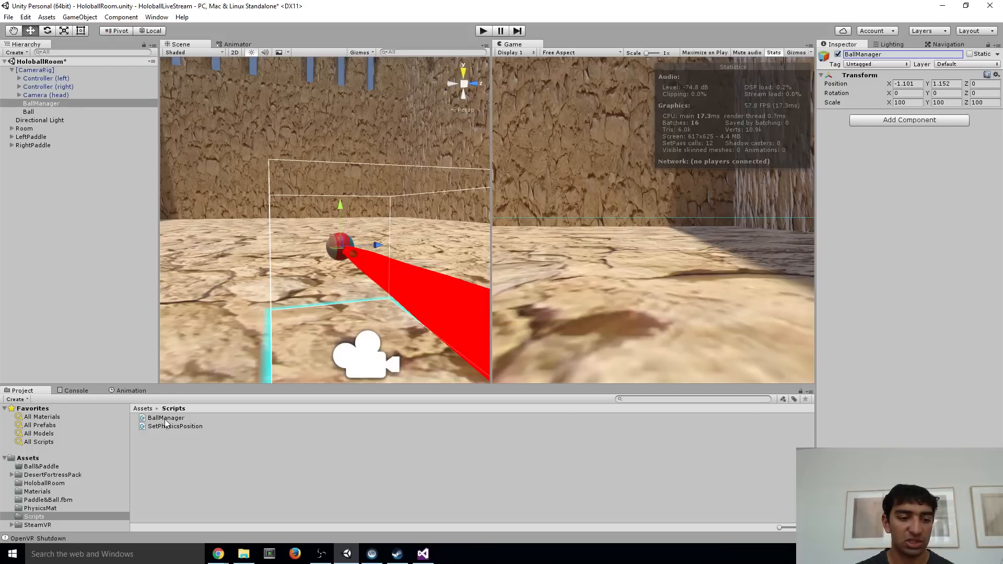
drag(165, 418, 938, 211)
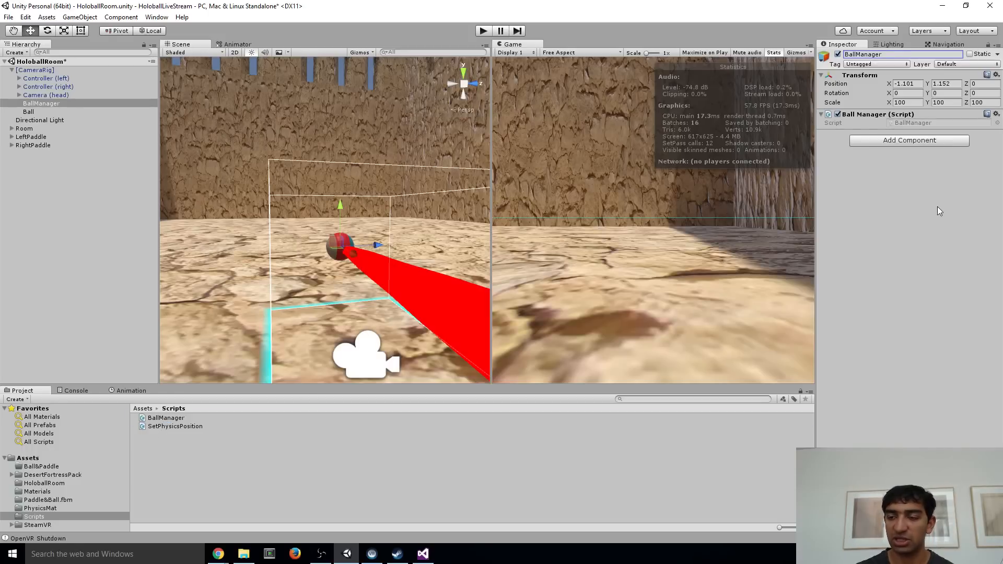
Switch to Visual Studio and save all open scripts
key(alt+Tab)
click(367, 207)
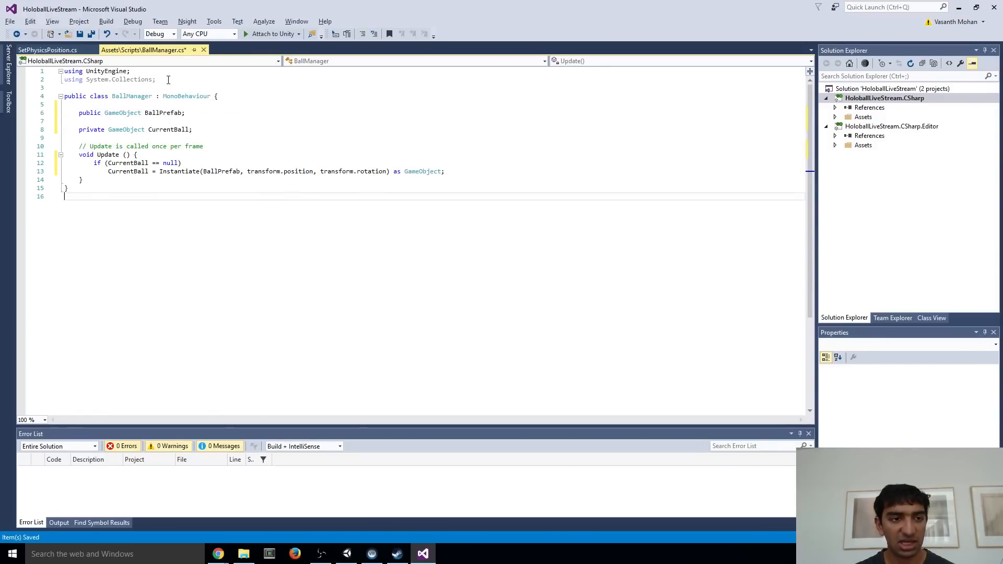
click(10, 21)
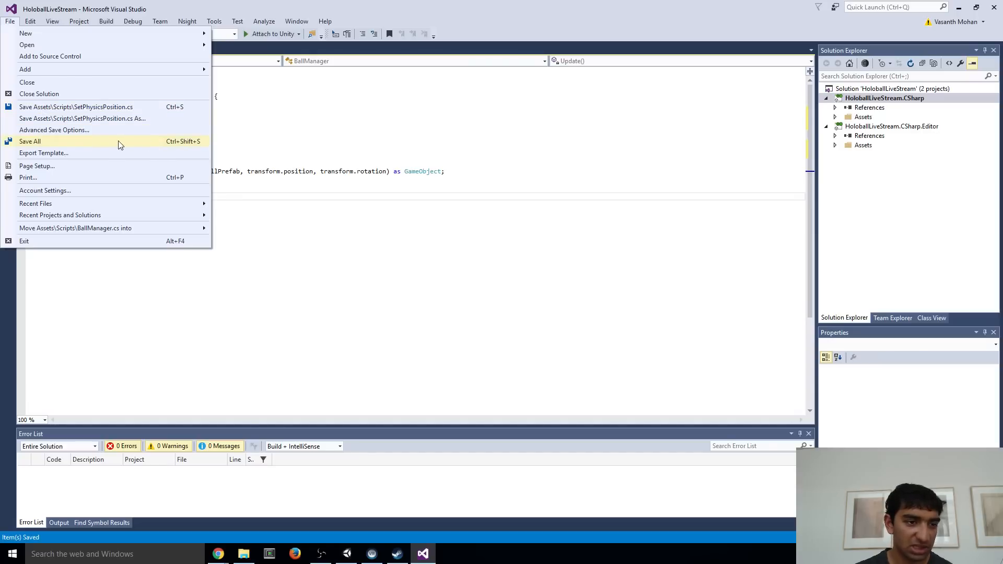
click(175, 142)
click(206, 140)
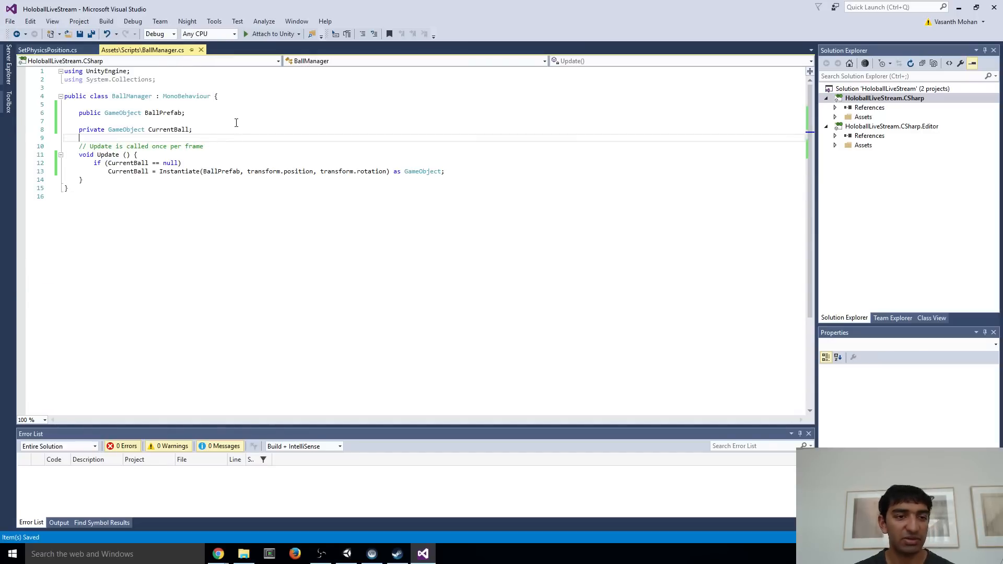
Return to Unity and create a folder named BallPrefabs in Assets
click(347, 554)
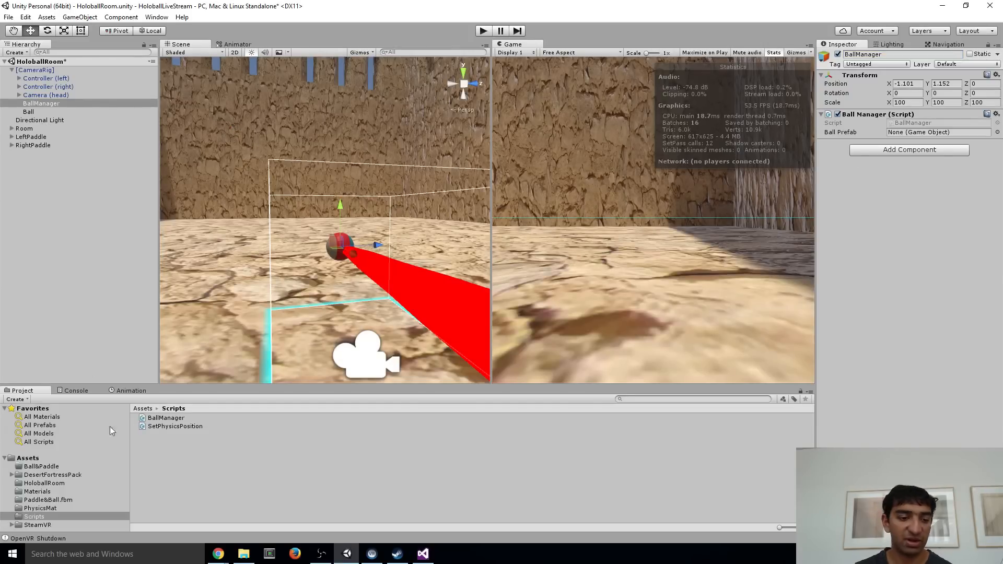
click(37, 460)
click(282, 521)
right_click(282, 521)
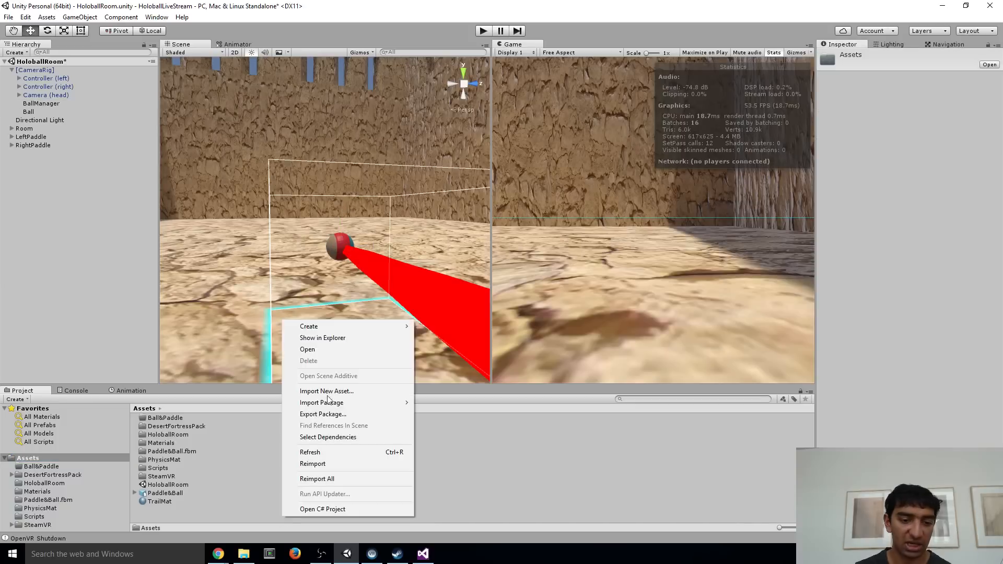
mouse_move(346, 327)
click(476, 53)
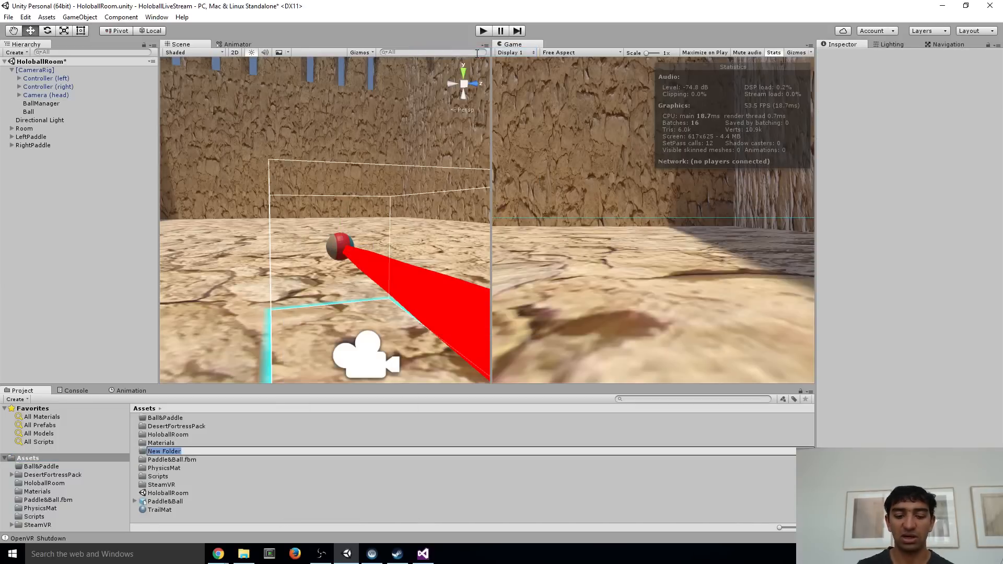
text(BallPrefabs)
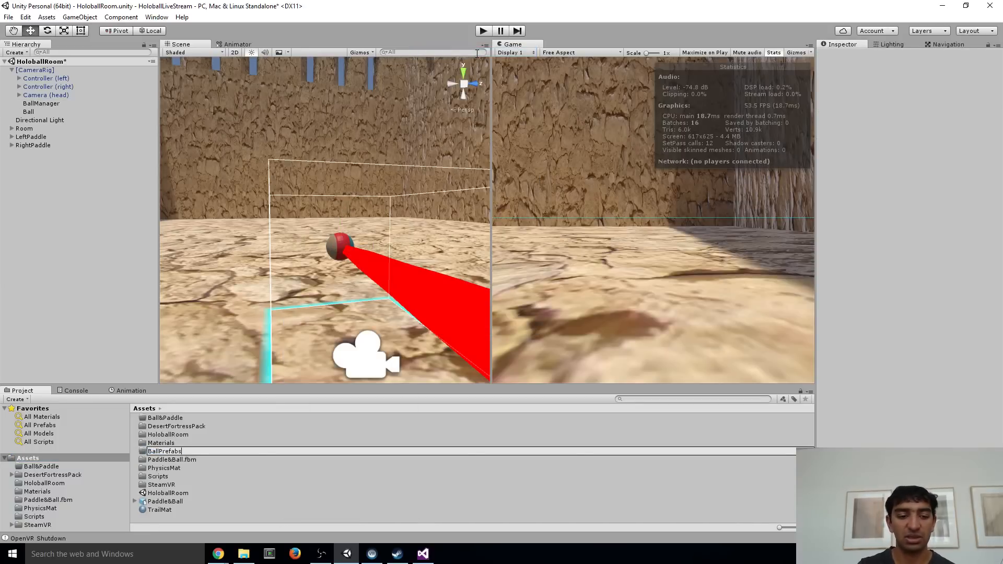
key(Return)
Make a prefab of the Ball object in the BallPrefabs folder and delete the original Ball from the scene
double_click(167, 426)
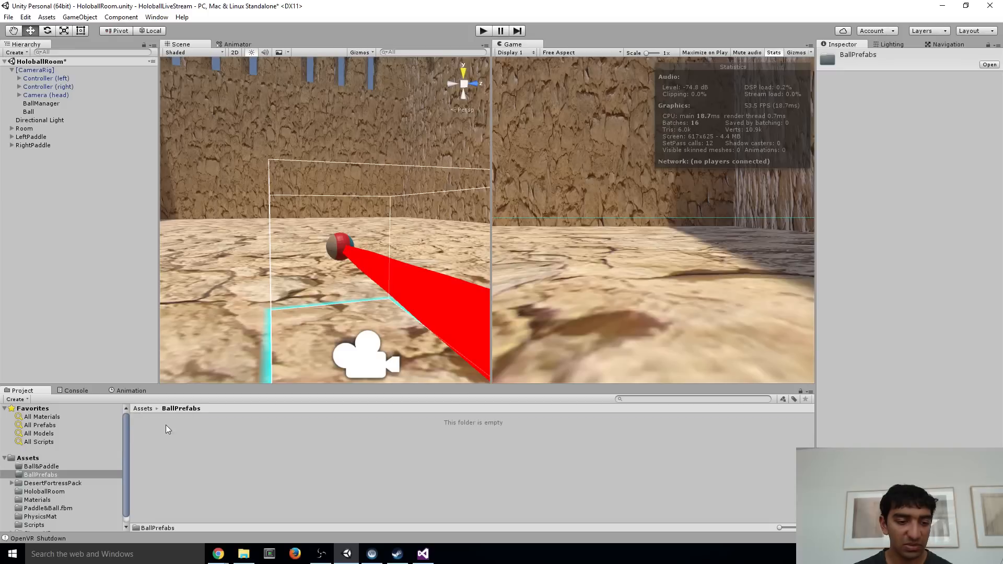
drag(32, 113, 259, 470)
click(34, 114)
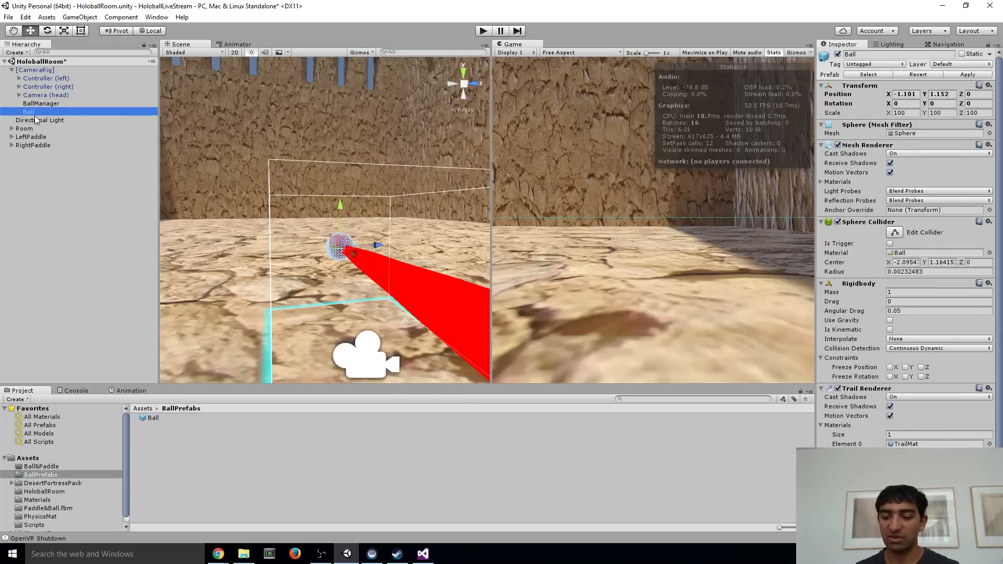
key(Delete)
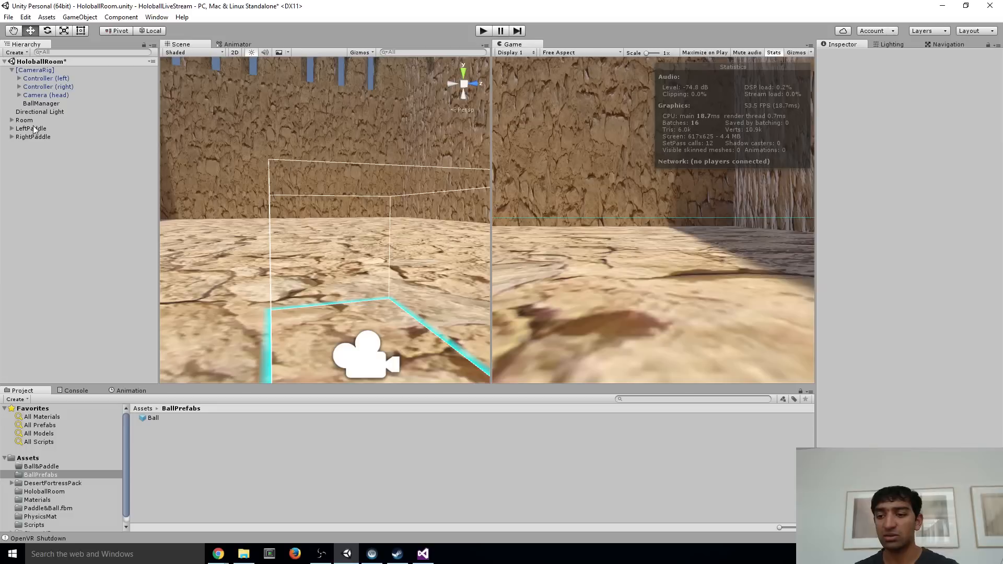
Assign the Ball prefab as the Ball Prefab of BallManager's script component and glance over the BallManager code in Visual Studio
click(40, 104)
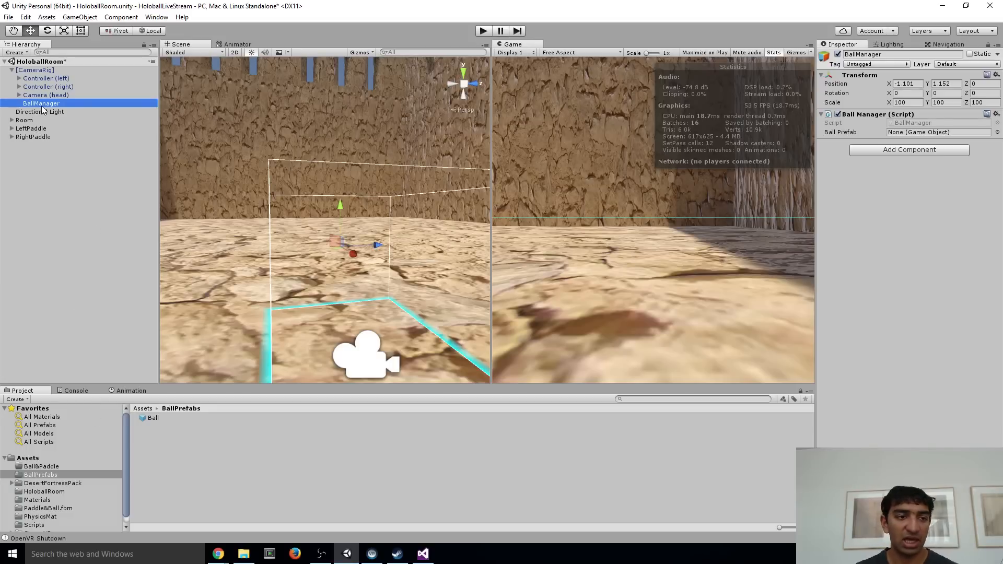
drag(150, 419, 928, 134)
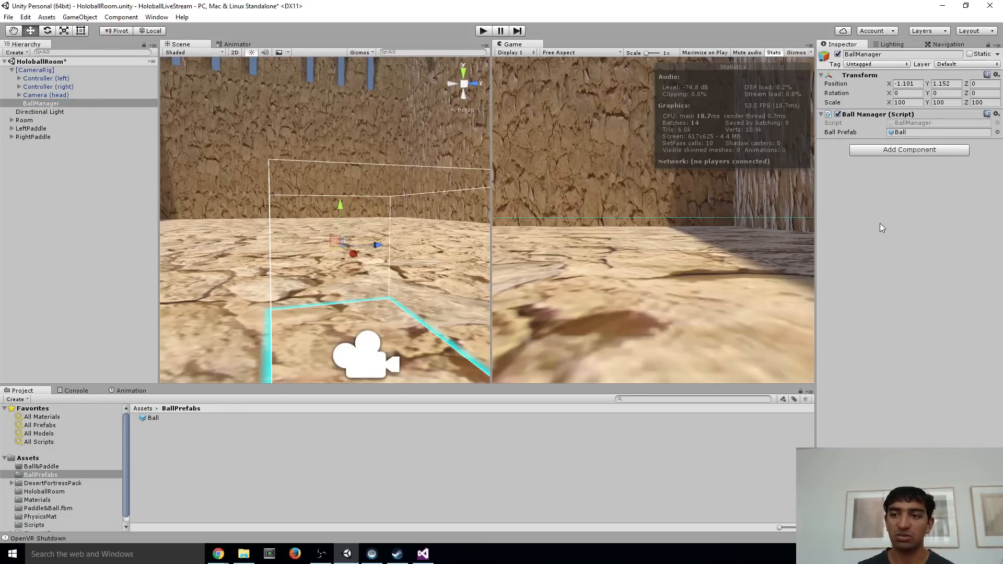
key(alt+Tab)
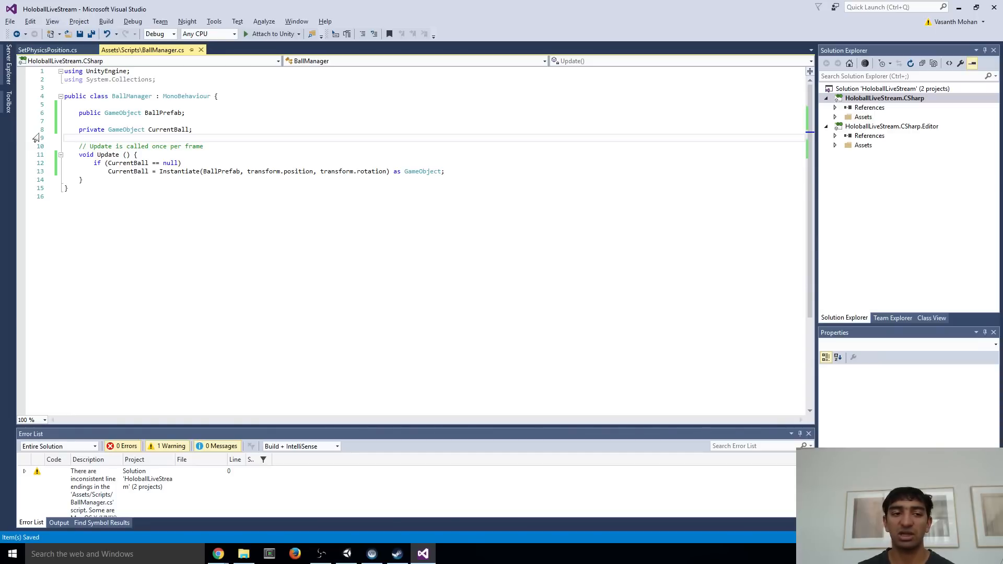
key(alt+Tab)
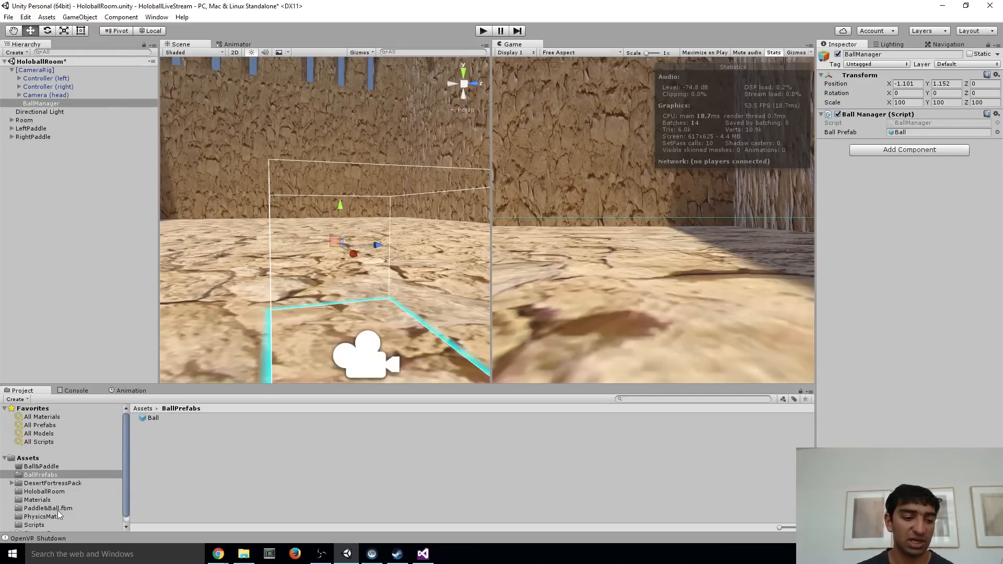
Create a C# script named Ball in the Scripts folder and open it in Visual Studio, reloading all modified projects
click(34, 525)
right_click(165, 499)
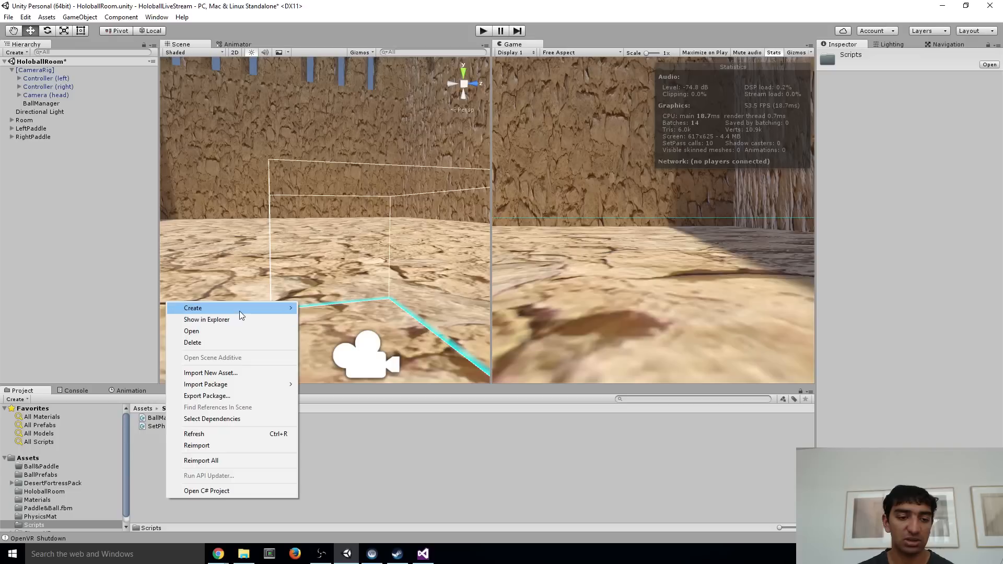
mouse_move(239, 310)
click(366, 51)
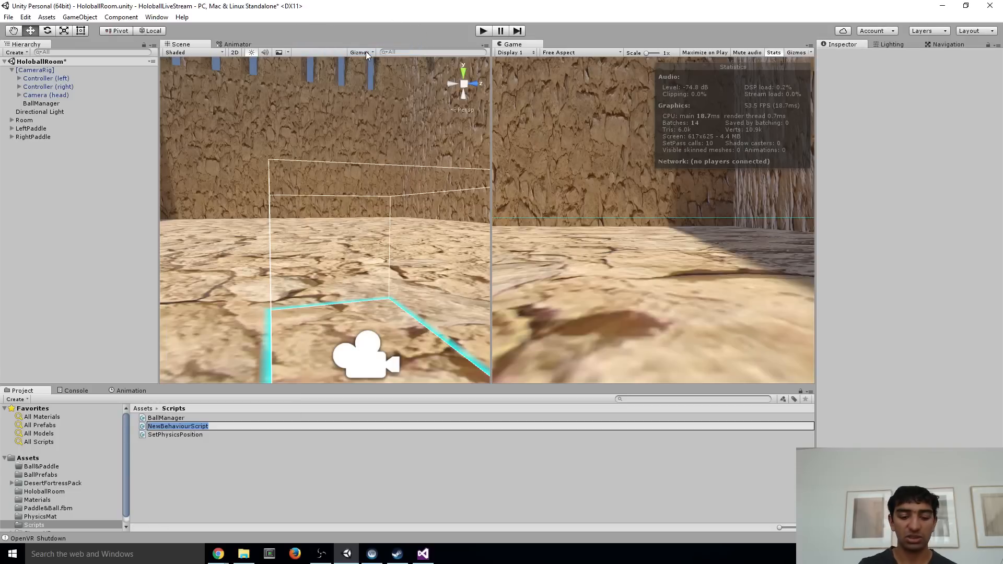
text(Ball)
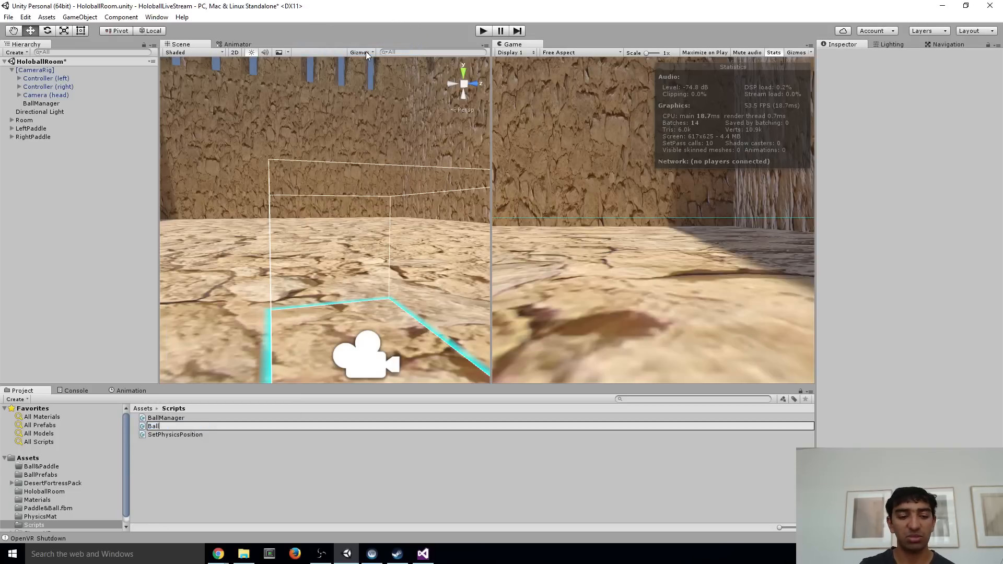
key(Return)
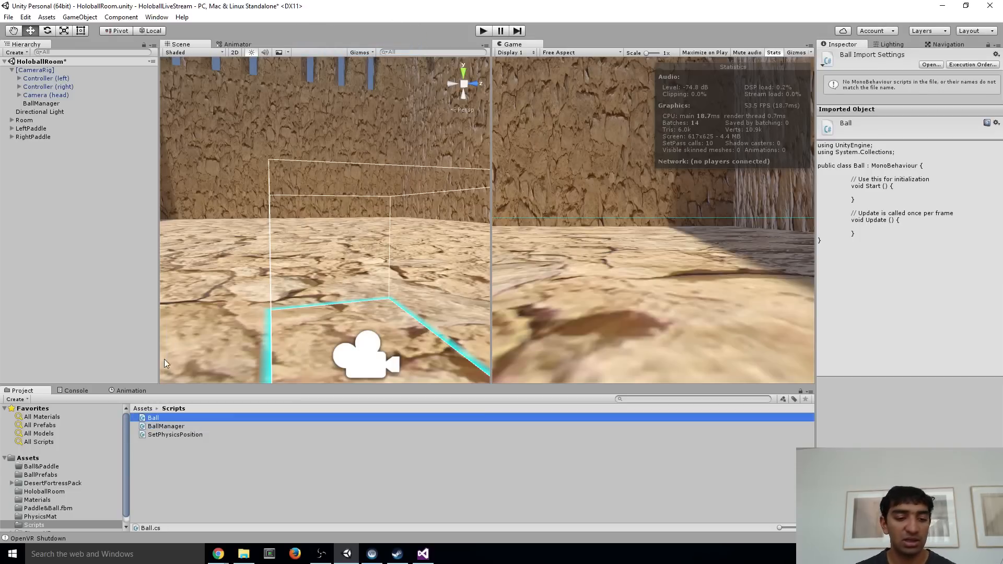
double_click(152, 418)
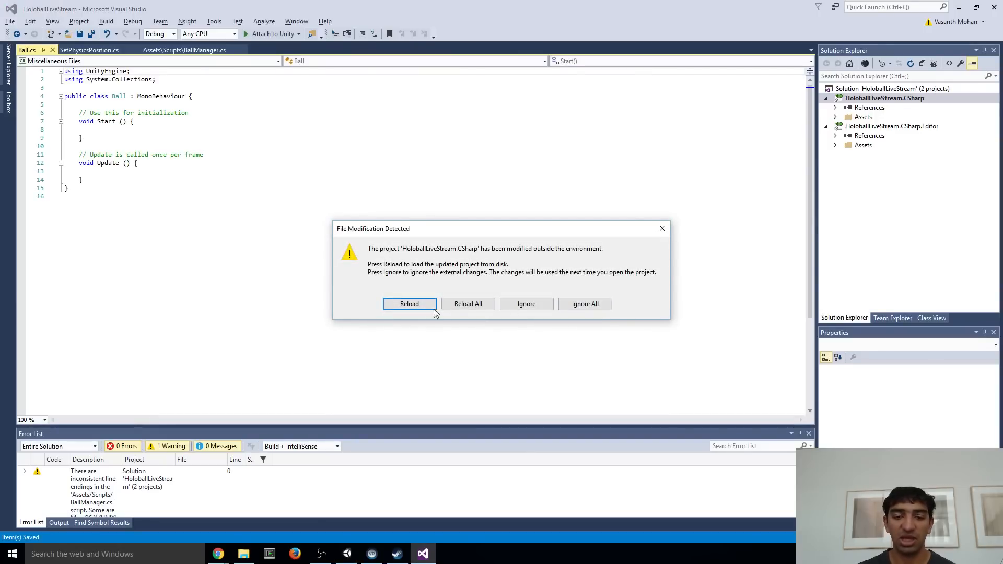
click(468, 304)
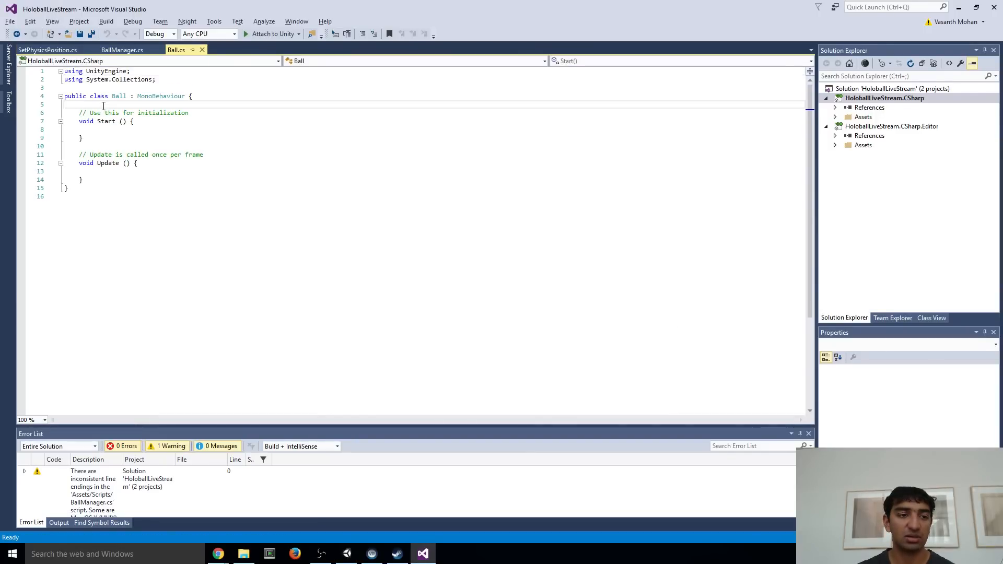
Copy the "private Rigidbody r;" declaration from SetPhysicsPosition.cs into the Ball class, normalizing the source file's line endings to Windows (CR LF)
click(63, 50)
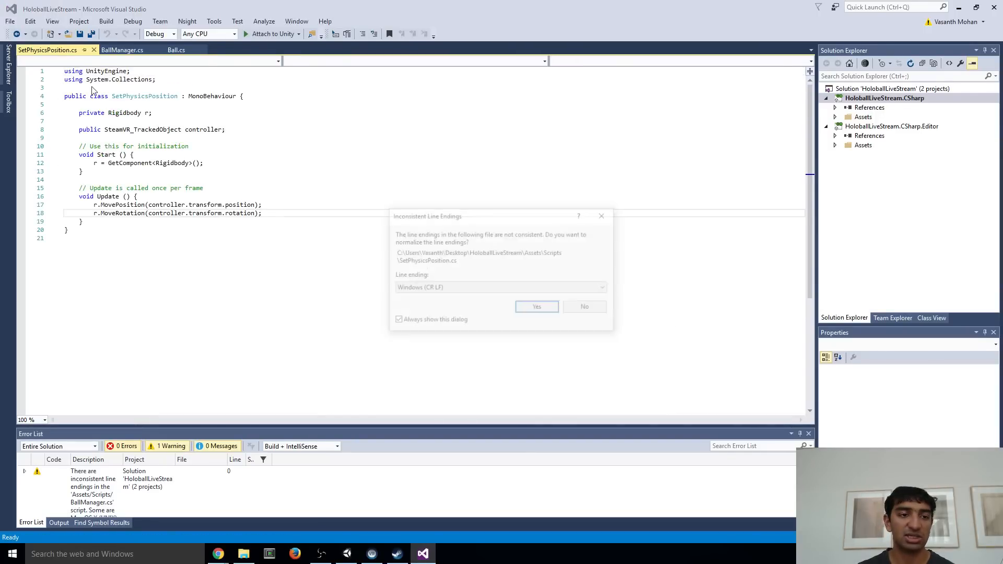
click(540, 308)
triple_click(171, 115)
key(ctrl+c)
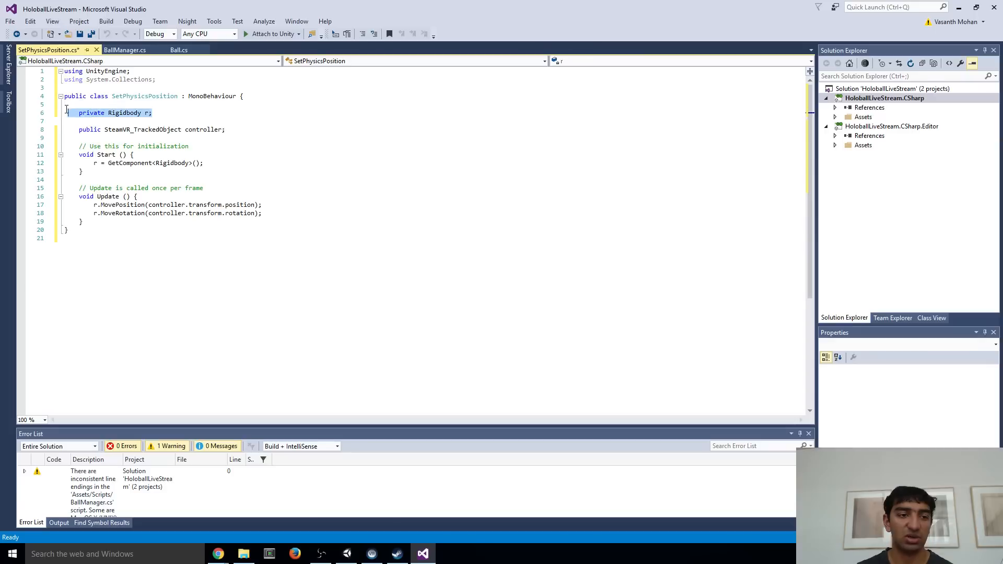
click(179, 49)
key(Return)
text(\)
key(Return)
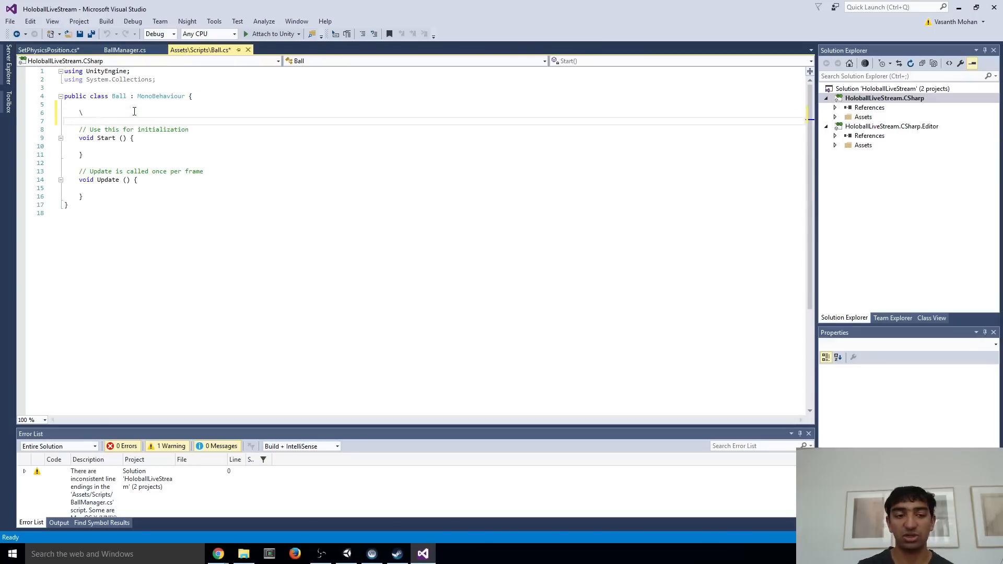
key(BackSpace)
key(BackSpace)
key(ctrl+v)
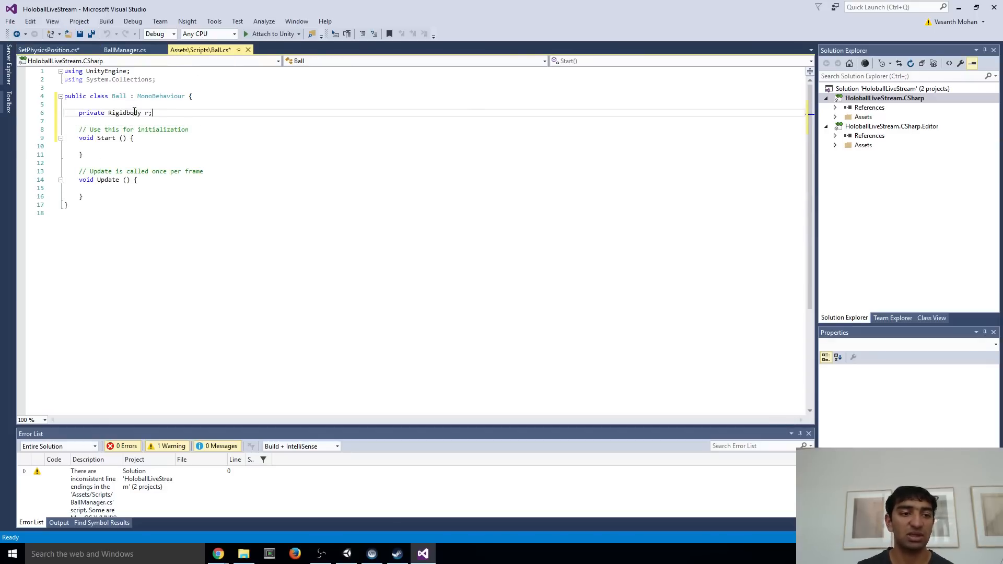
Copy "r = GetComponent<Rigidbody>();" from SetPhysicsPosition.cs into the Start method of Ball.cs and save the script
click(50, 50)
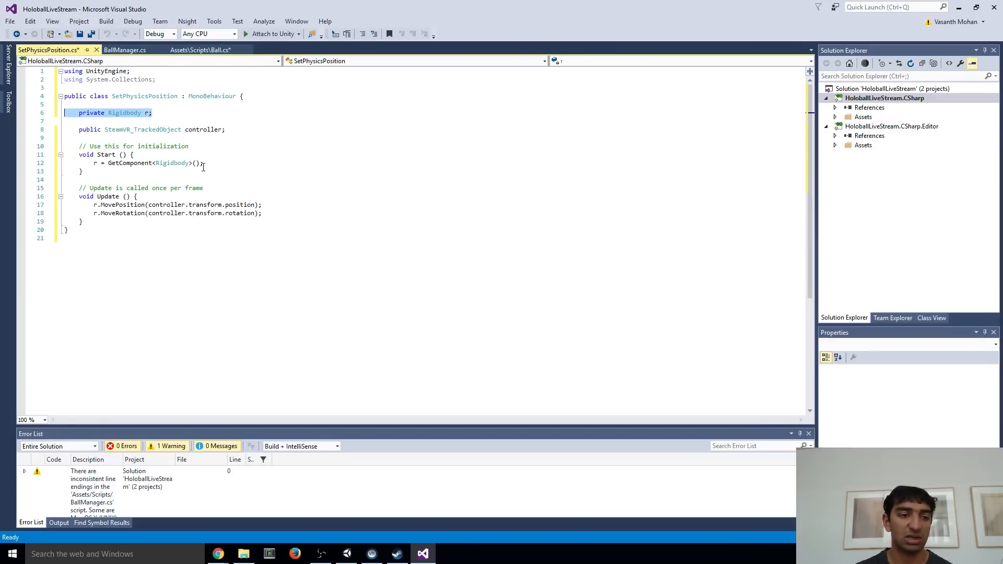
drag(203, 166, 68, 162)
key(ctrl+c)
click(202, 50)
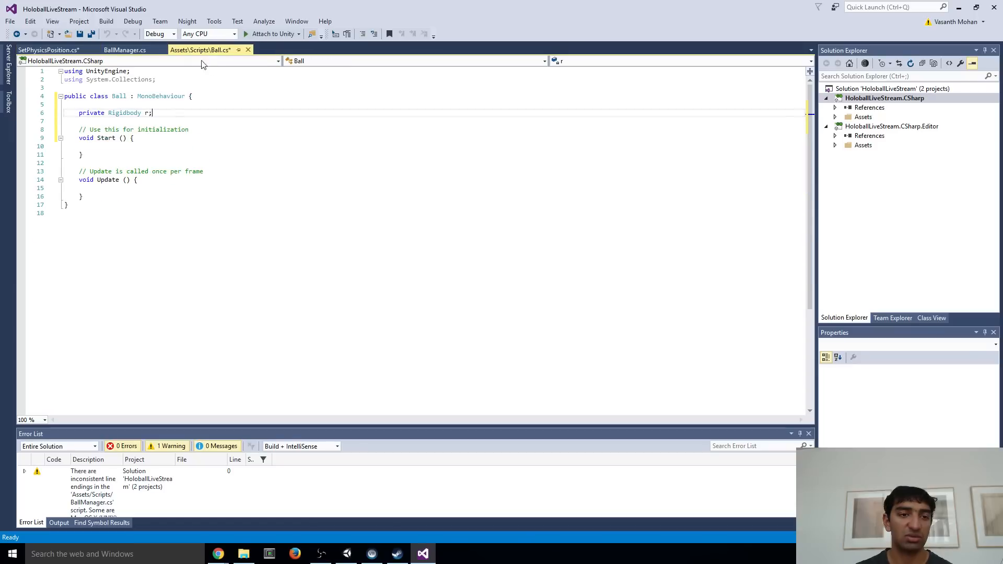
click(103, 150)
key(ctrl+v)
key(ctrl+s)
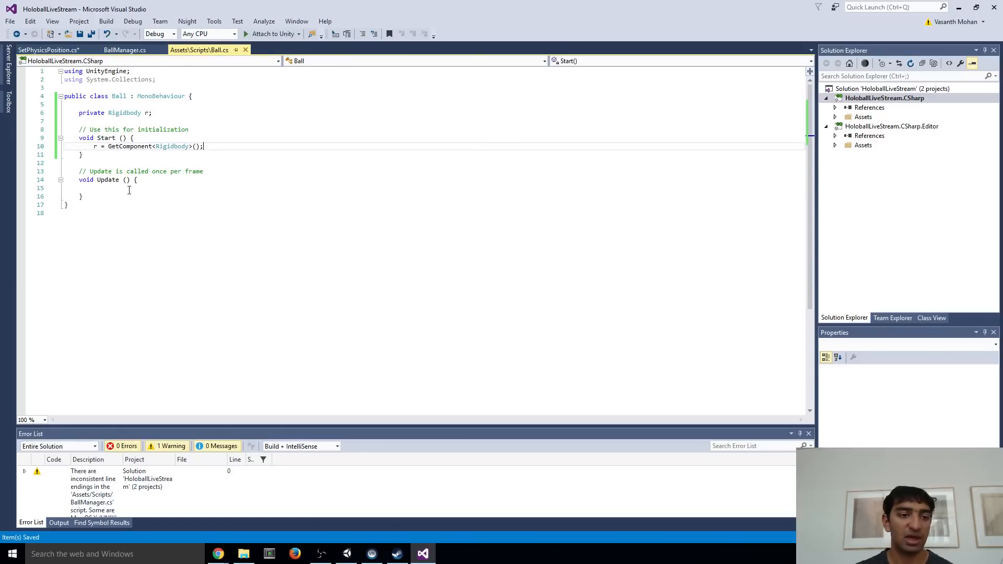
Add the condition "if (r.velocity.magnitude < 2.5f)" to Ball's Update method and save the script
click(129, 188)
text(if)
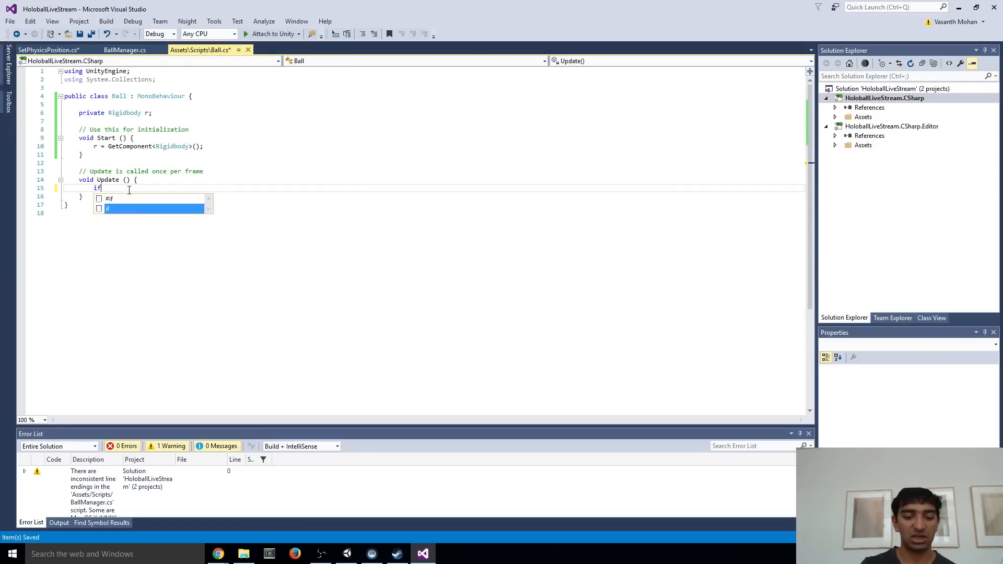
text( (r.)
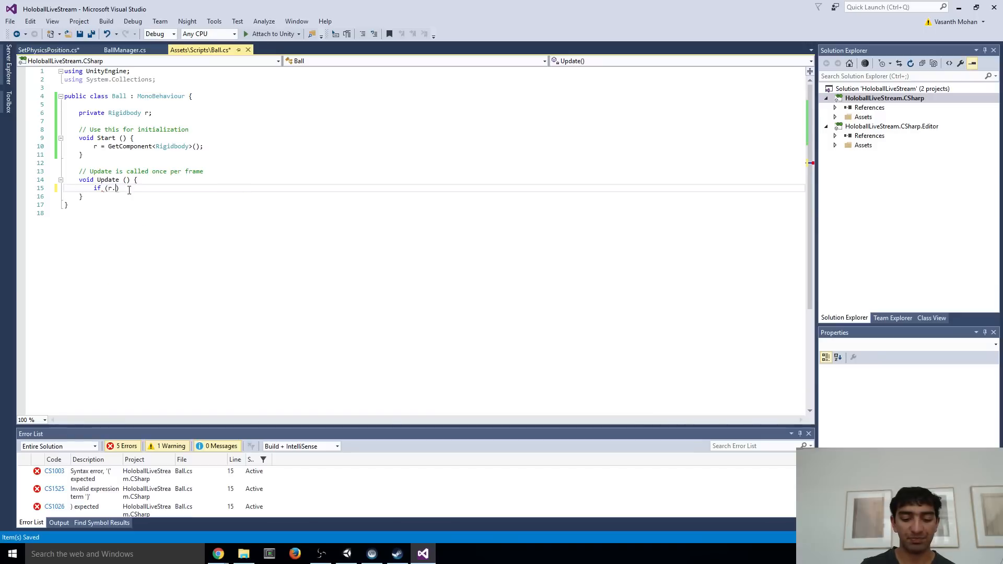
text(velocity)
key(Tab)
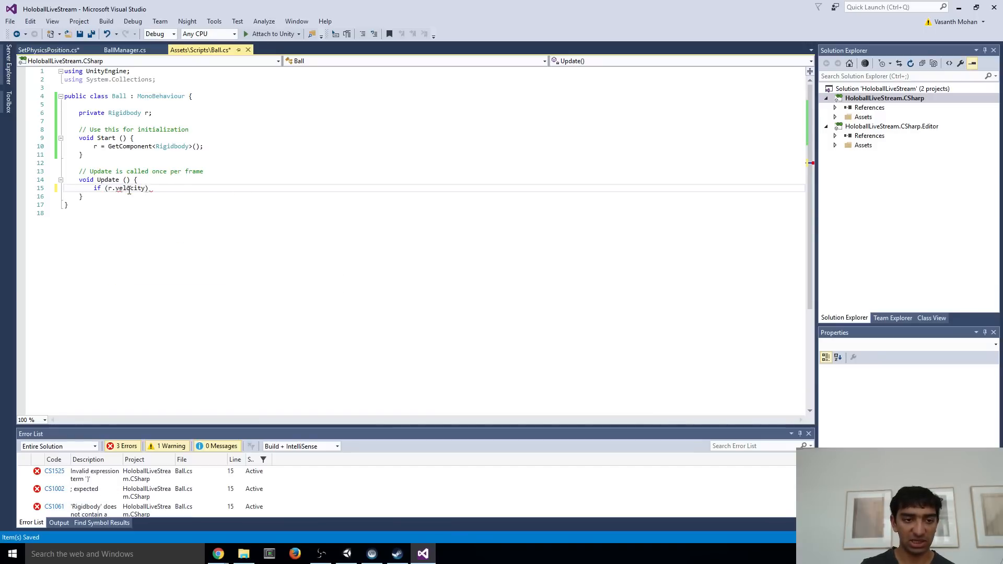
text(.magnitude )
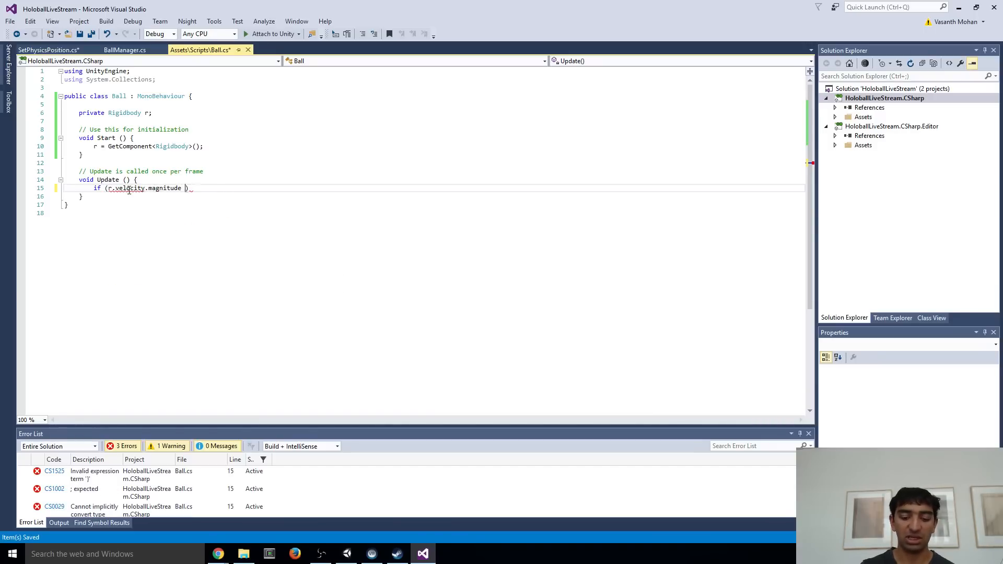
text(<)
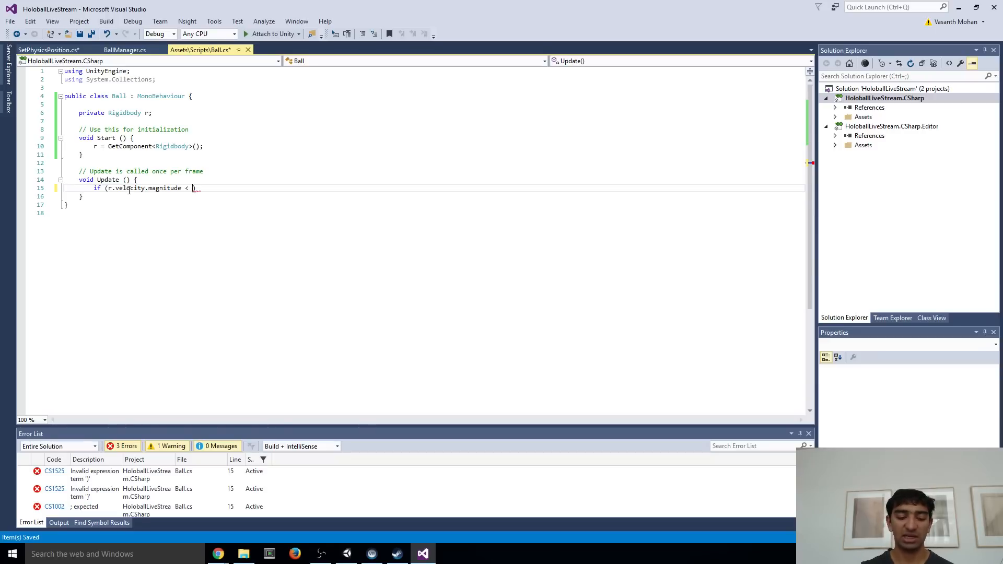
text(2.5f)
key(ctrl+s)
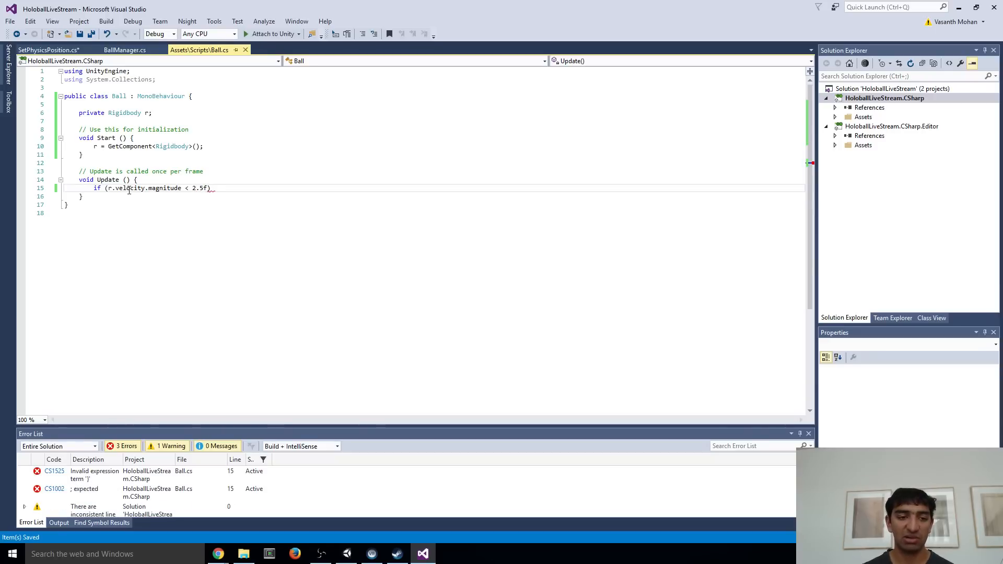
Add "Destroy(this.gameObject);" as the body of the velocity condition in Update and save Ball.cs
key(End)
key(Return)
text(Destroy()
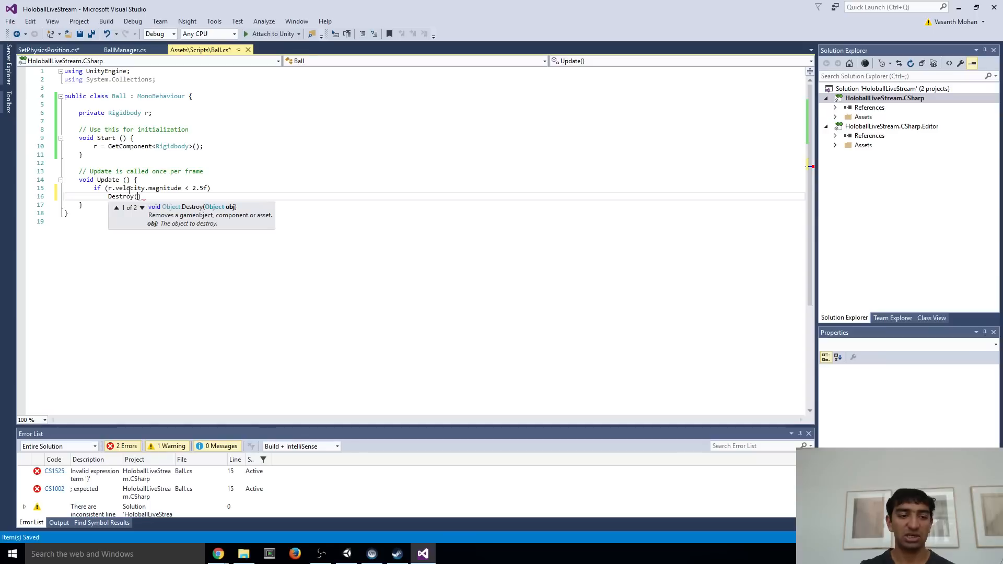
text(this)
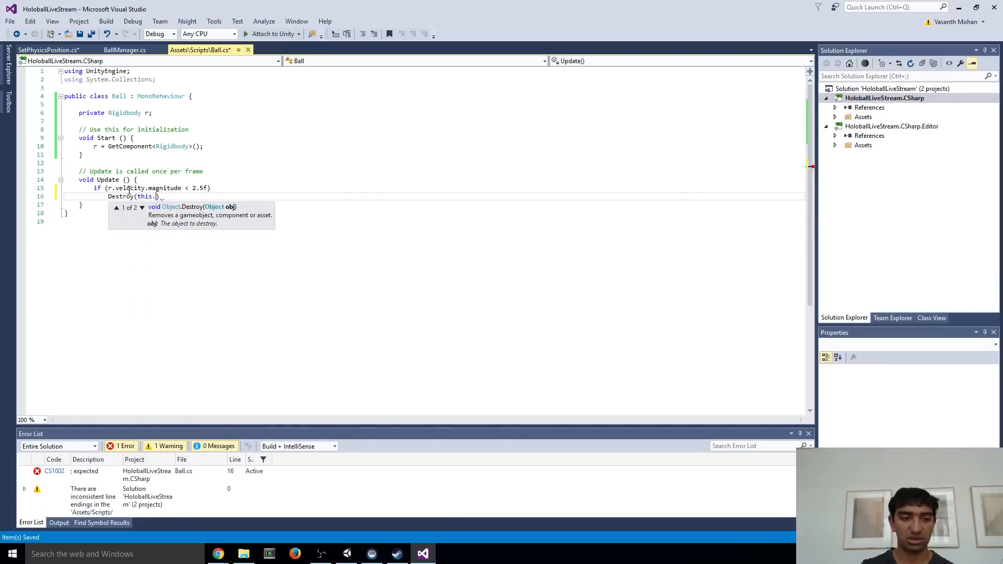
text(.gameObject);)
key(ctrl+s)
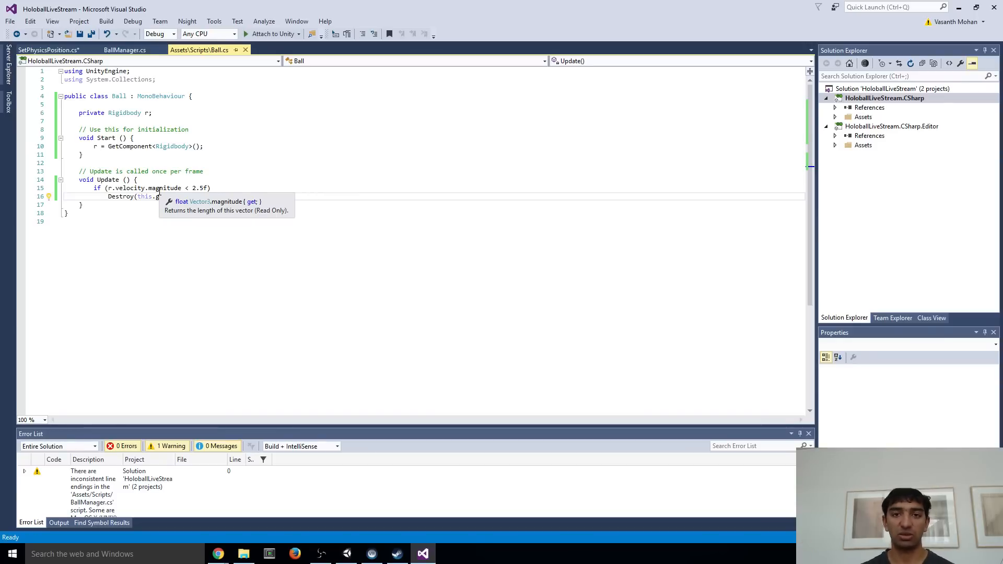
Return to Unity and rename the BallPrefabs folder as Prefabs
key(alt+Tab)
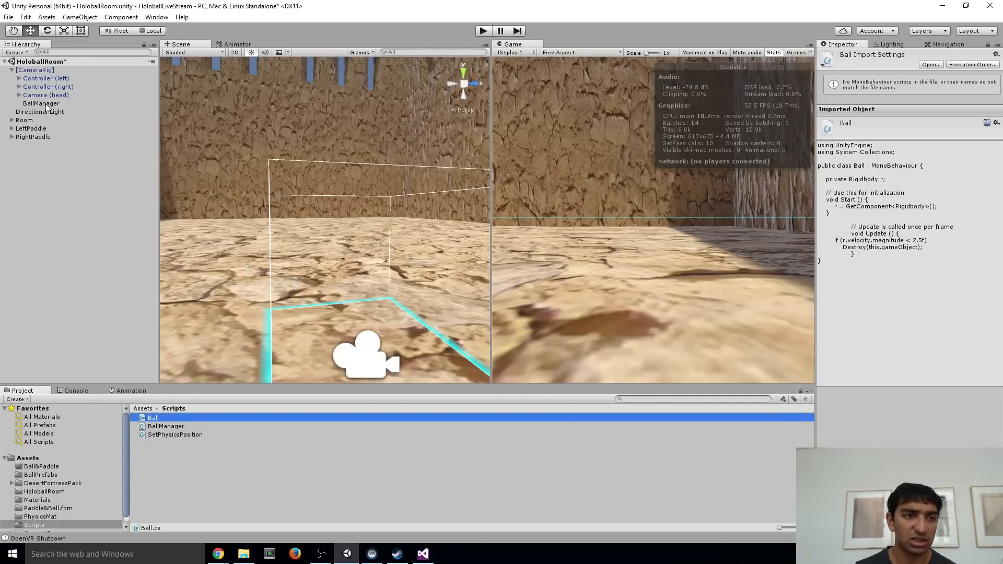
scroll(47, 513, down, 1)
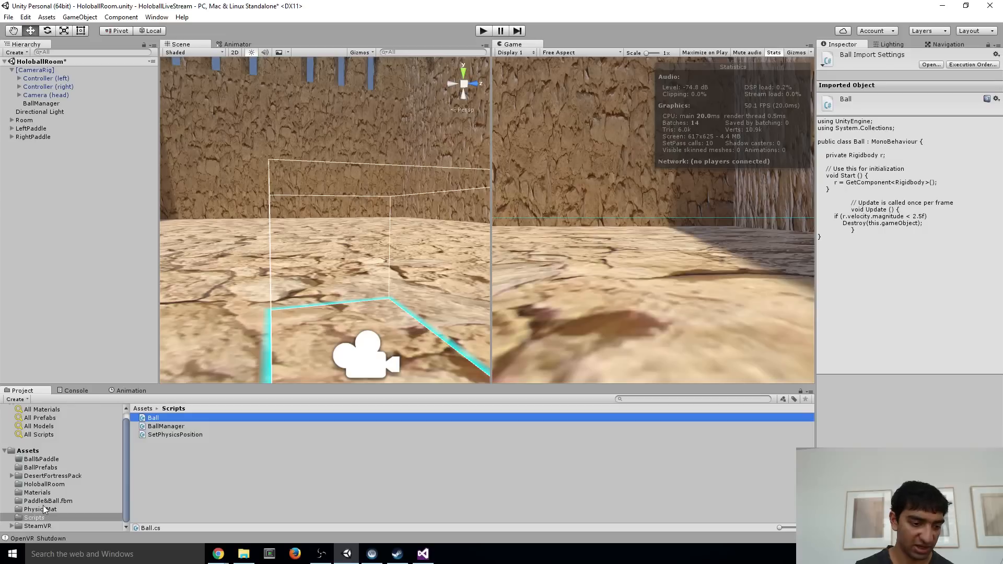
click(42, 467)
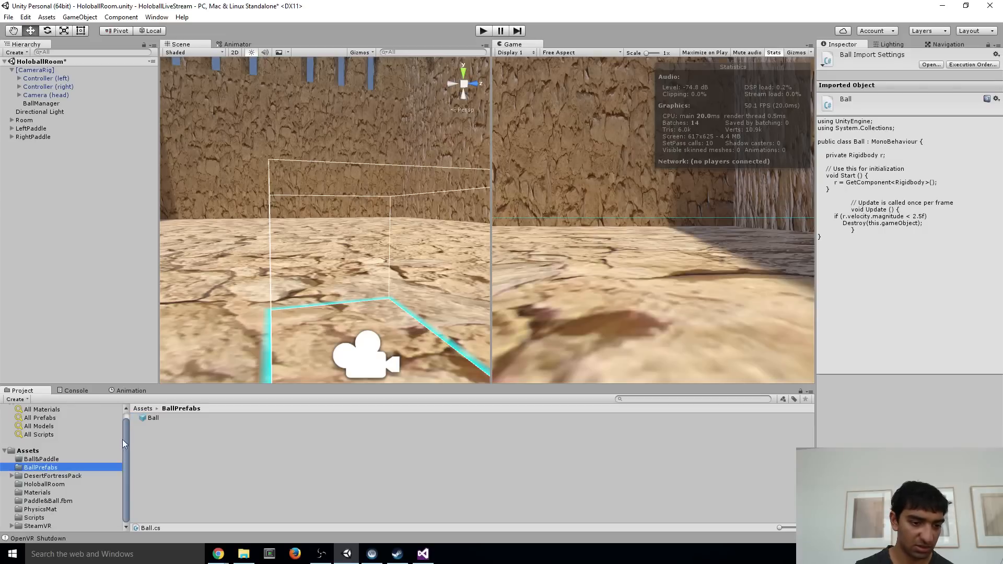
click(49, 468)
text(Prefabs)
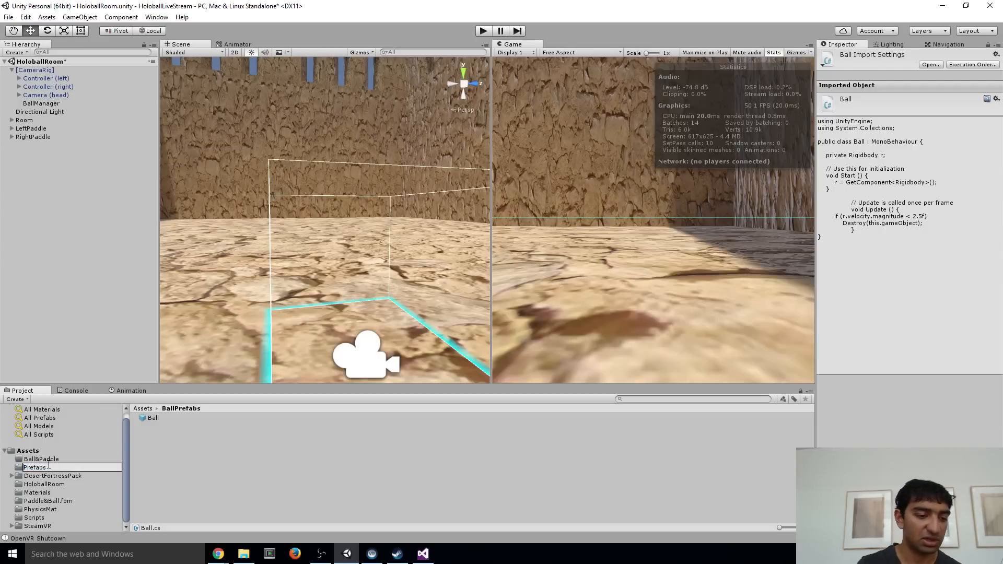
key(Return)
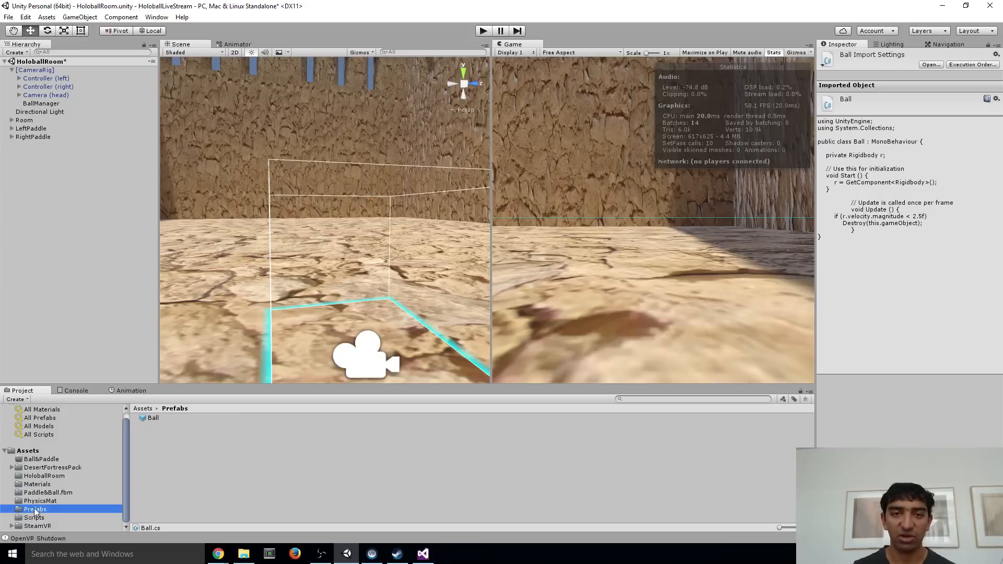
Add the Ball script as a component to the Ball prefab in the Prefabs folder
click(156, 418)
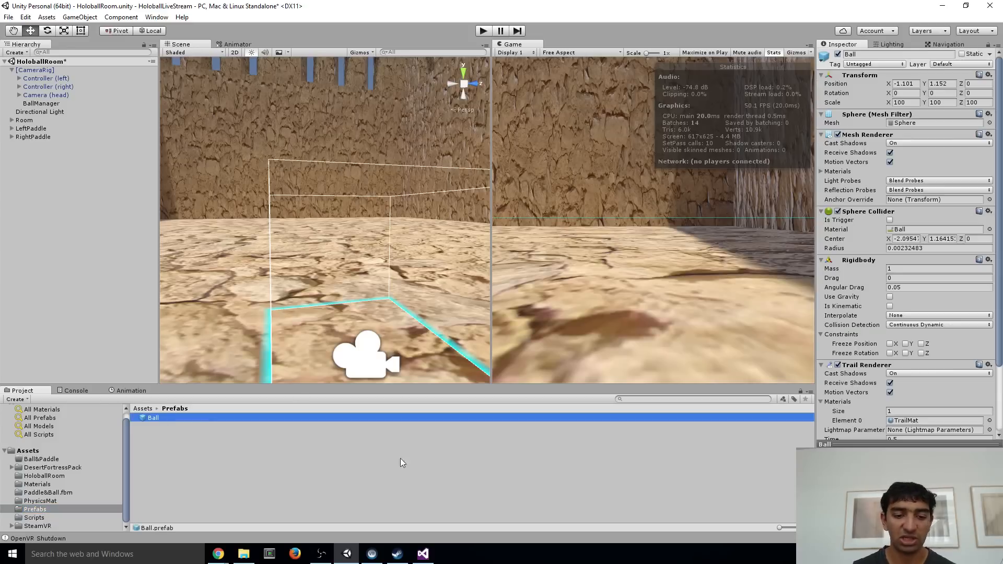
scroll(911, 366, down, 3)
click(907, 432)
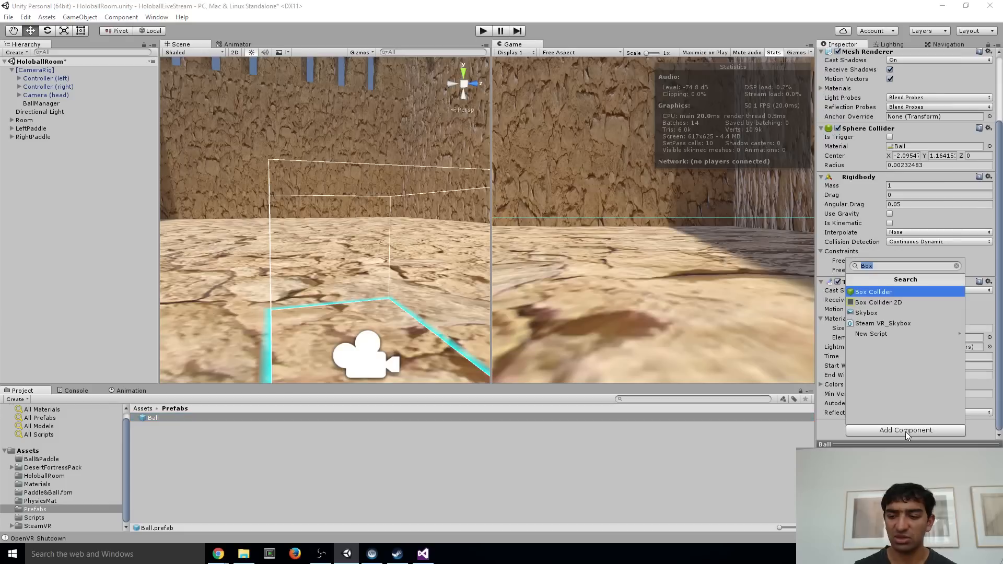
text(Ball)
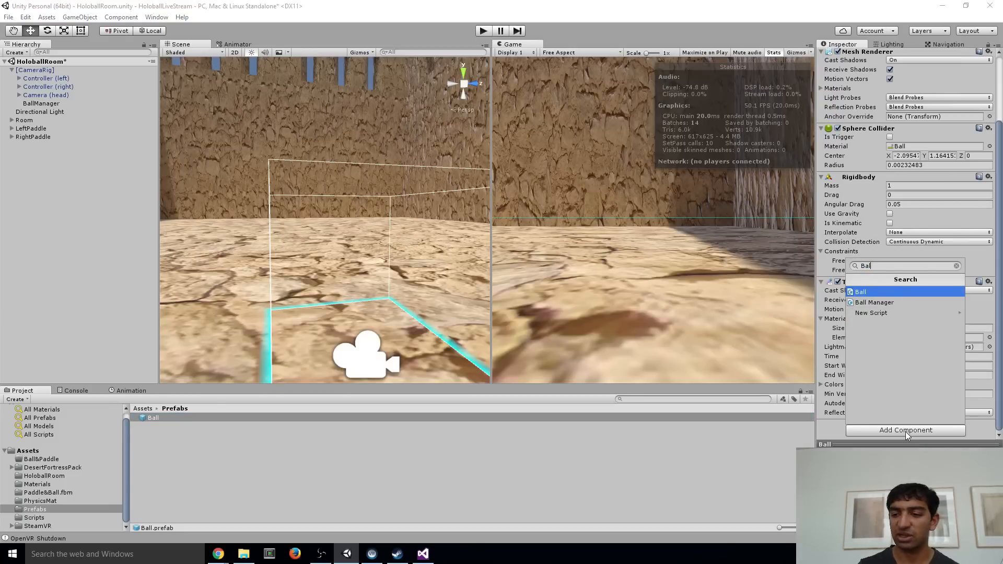
key(Return)
scroll(928, 375, down, 1)
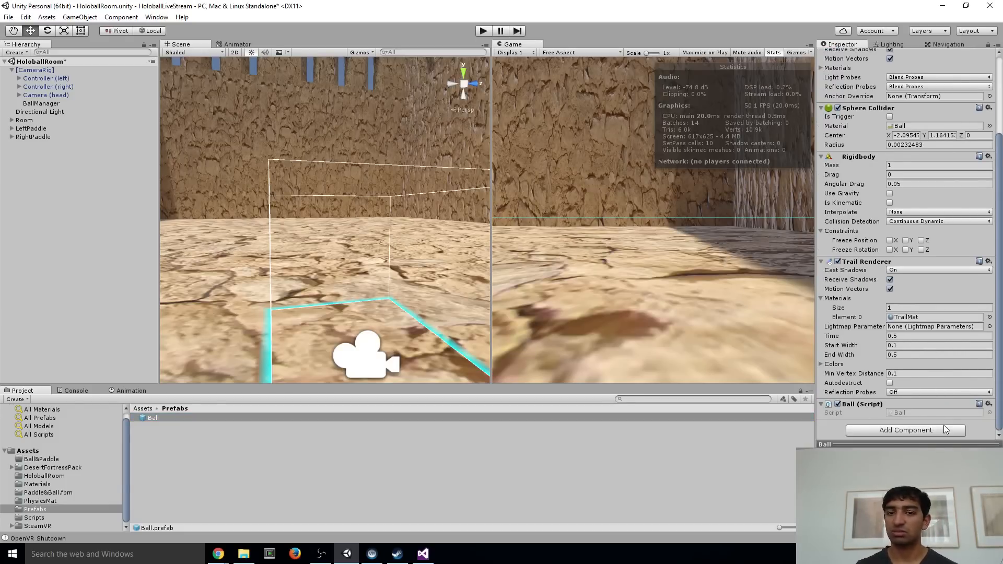
Switch to Visual Studio, add an empty "void OnColliderEnter()" method below Update in Ball.cs, and save the script
key(alt+Tab)
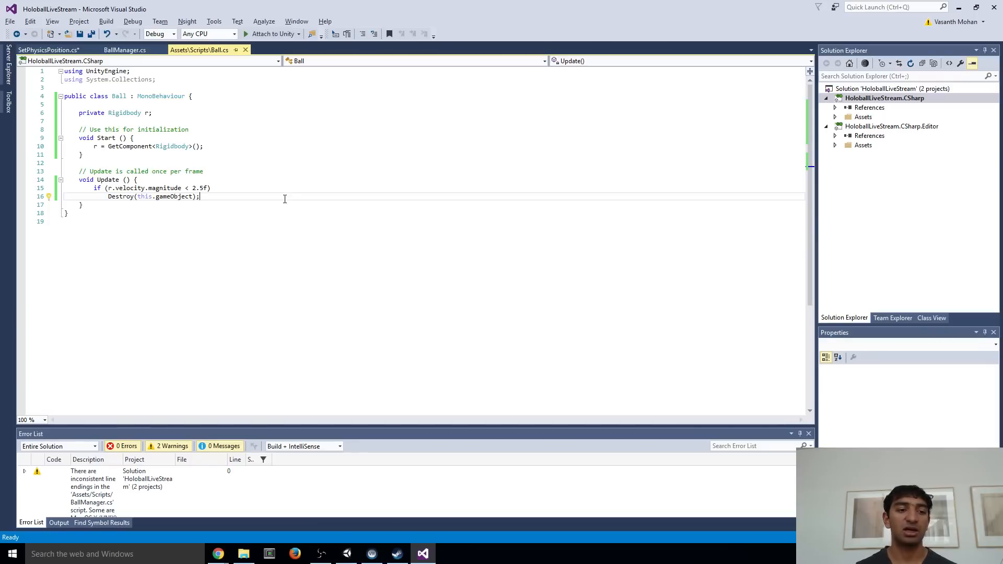
click(114, 201)
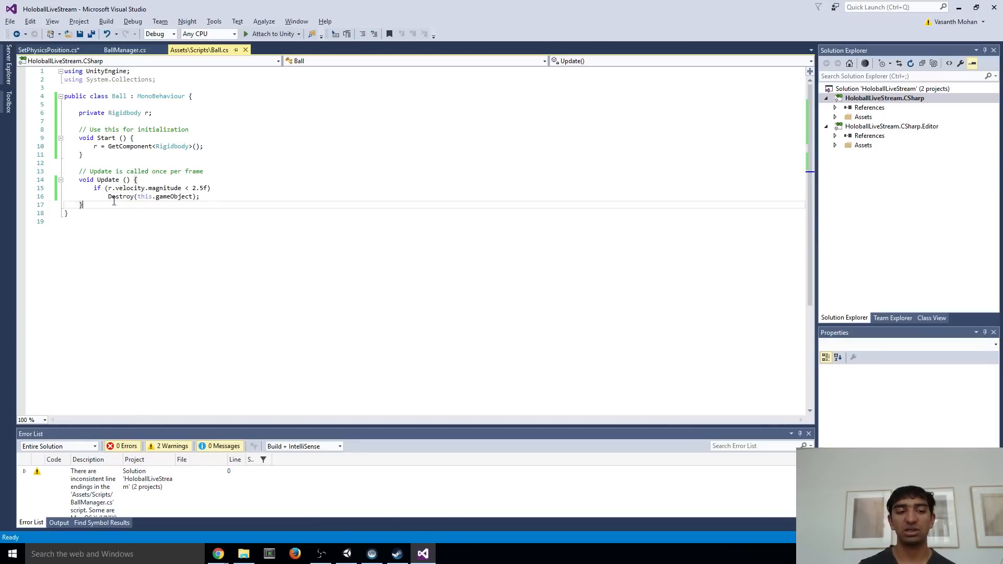
key(Return)
key(Return)
text(void )
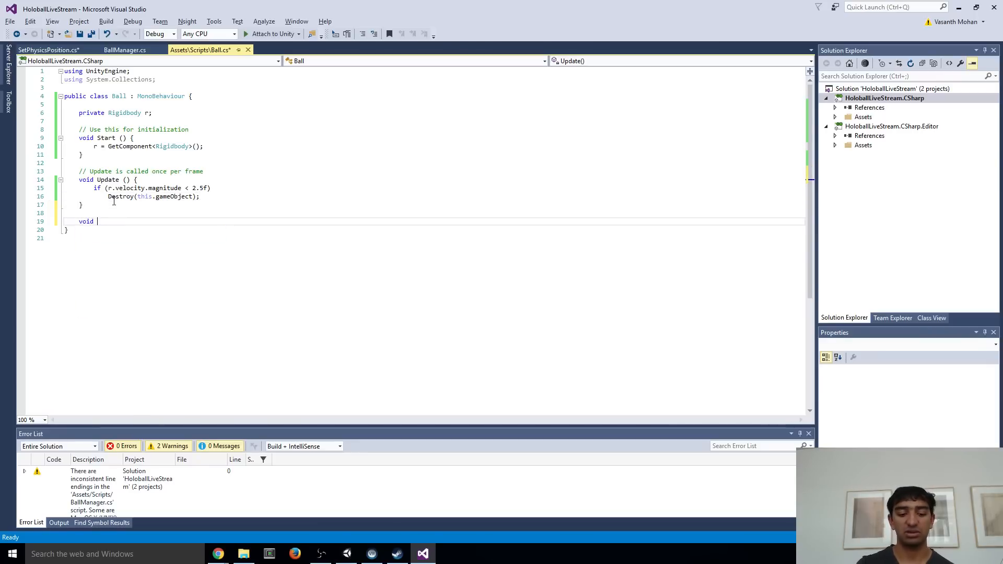
text(OnCollide)
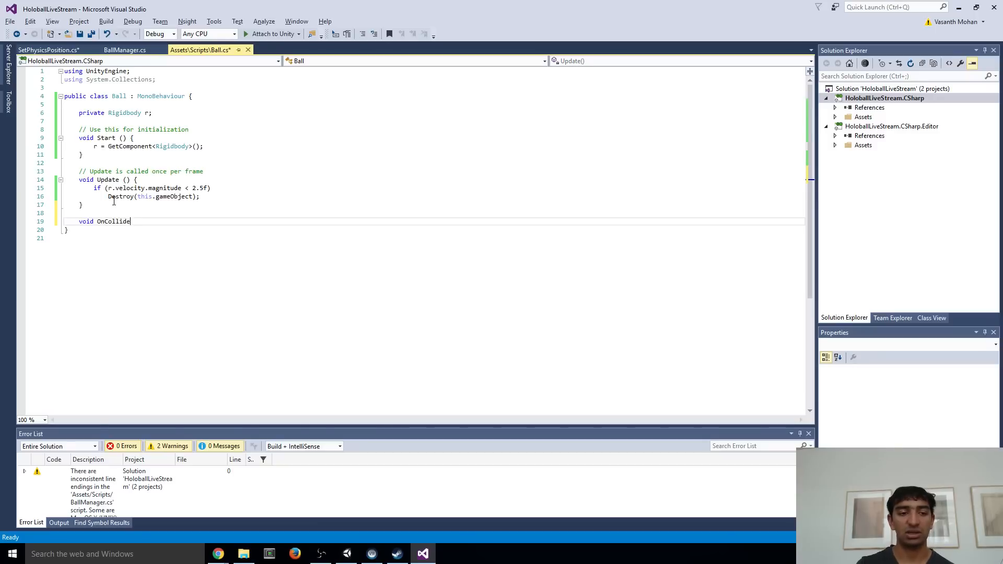
text(rEnter())
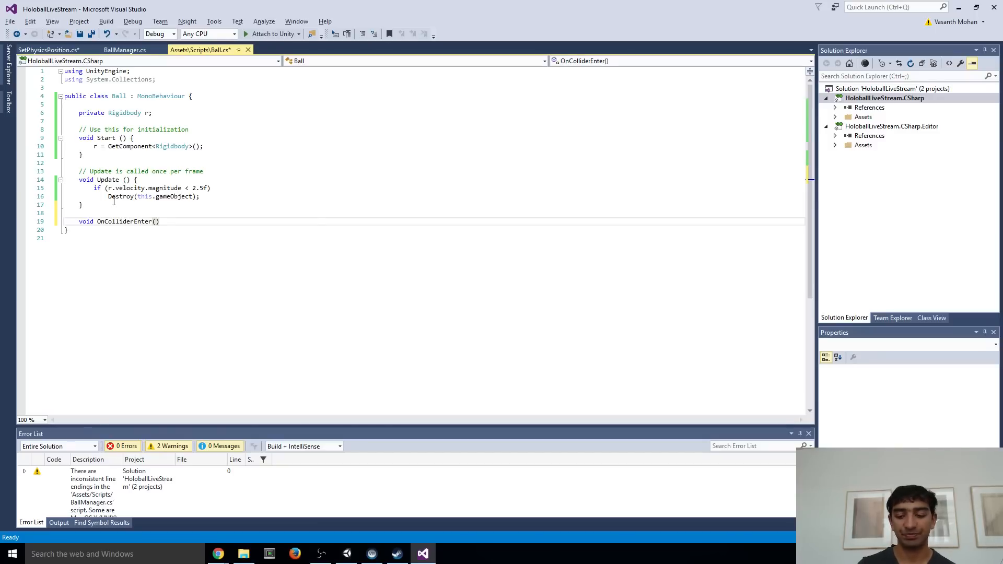
key(Return)
text({)
key(Return)
key(ctrl+s)
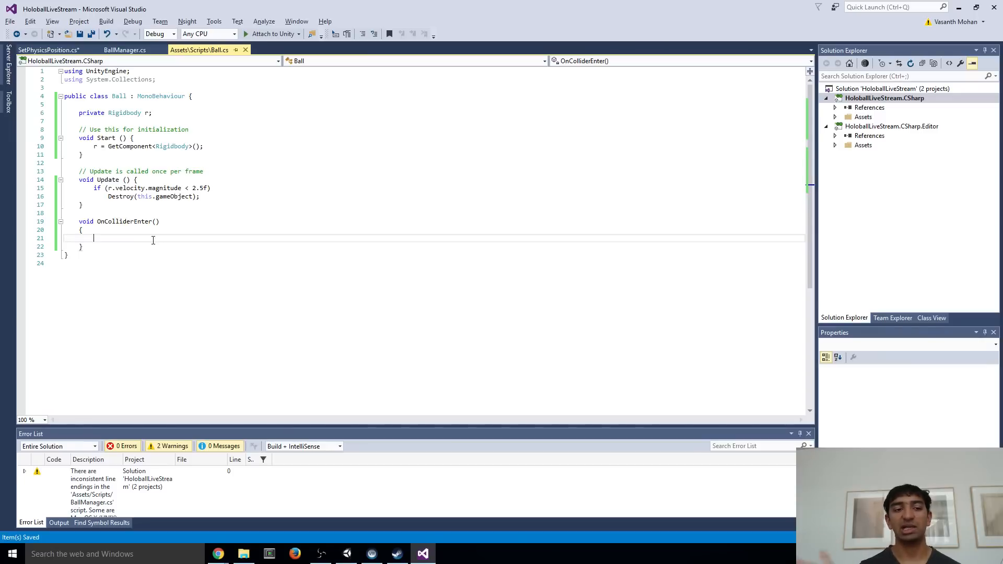
Declare the field "private bool isHit = false;" below the Rigidbody field in the Ball class
click(168, 116)
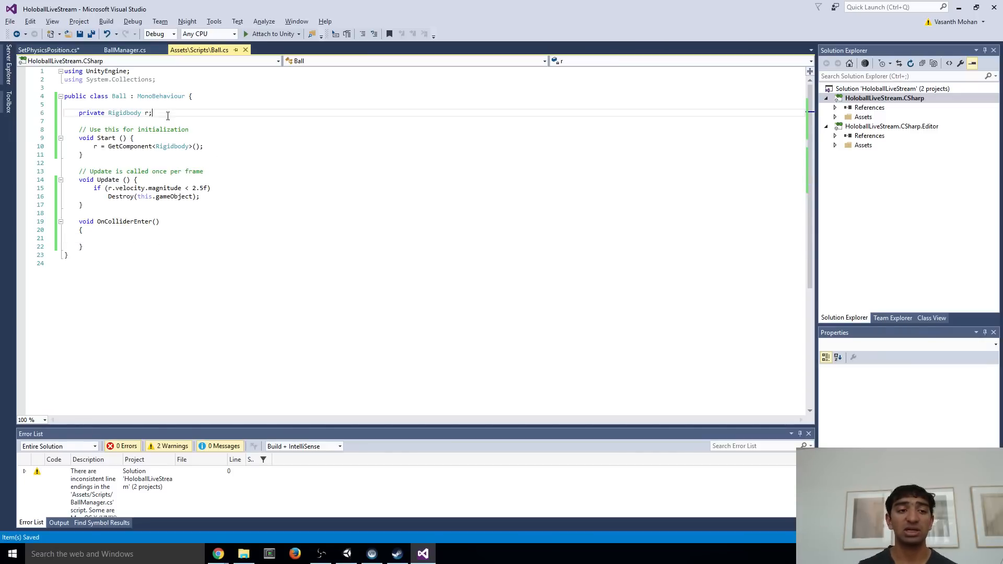
key(Return)
key(Return)
text(private b)
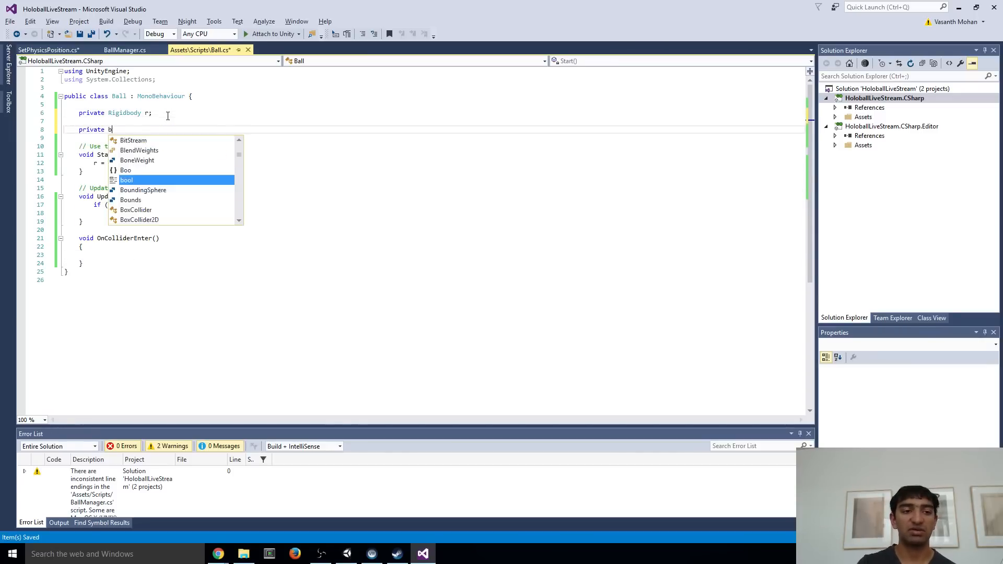
text(ool isHit)
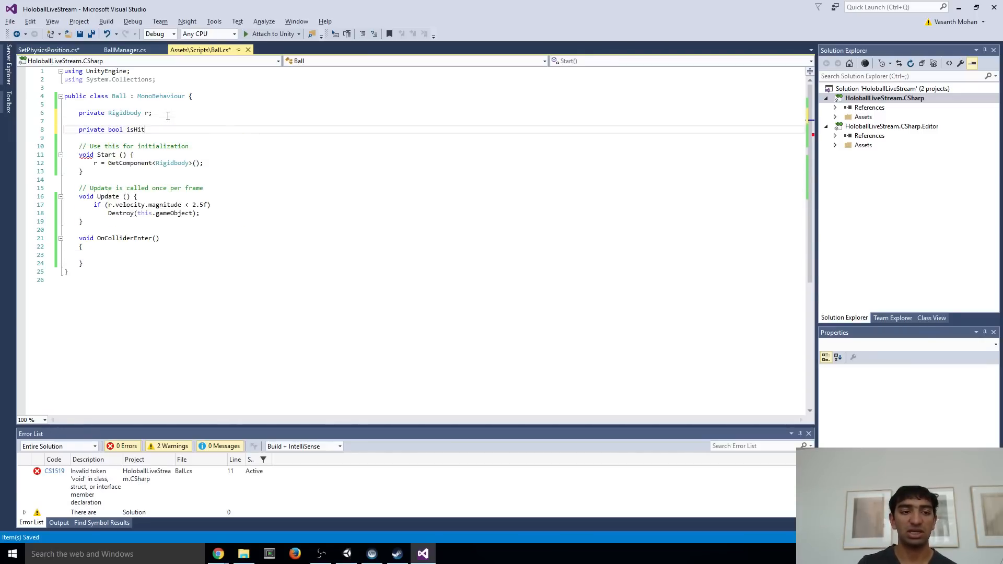
text( = false;)
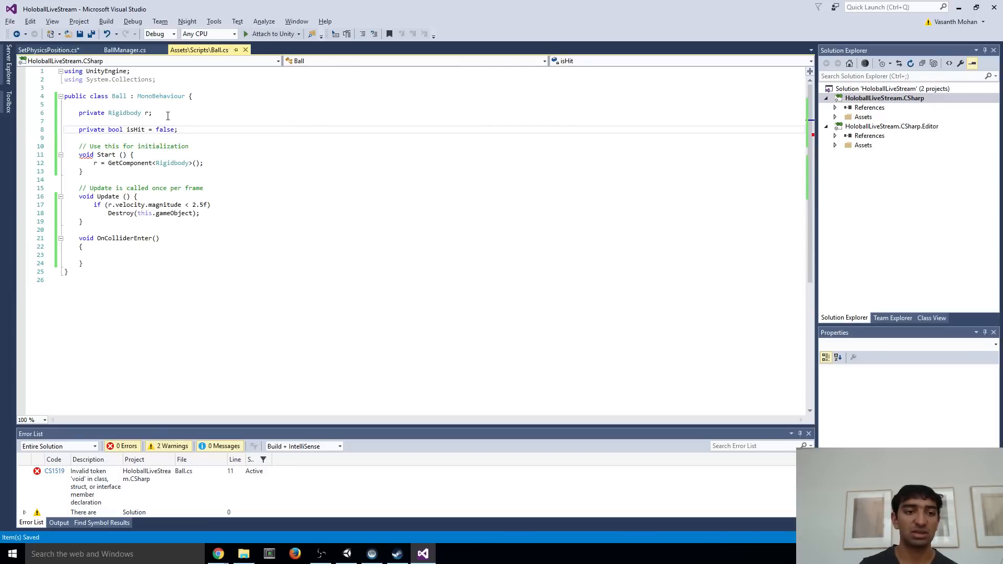
Add "isHit = true;" as the body of OnColliderEnter and save Ball.cs
click(131, 255)
text(isHi)
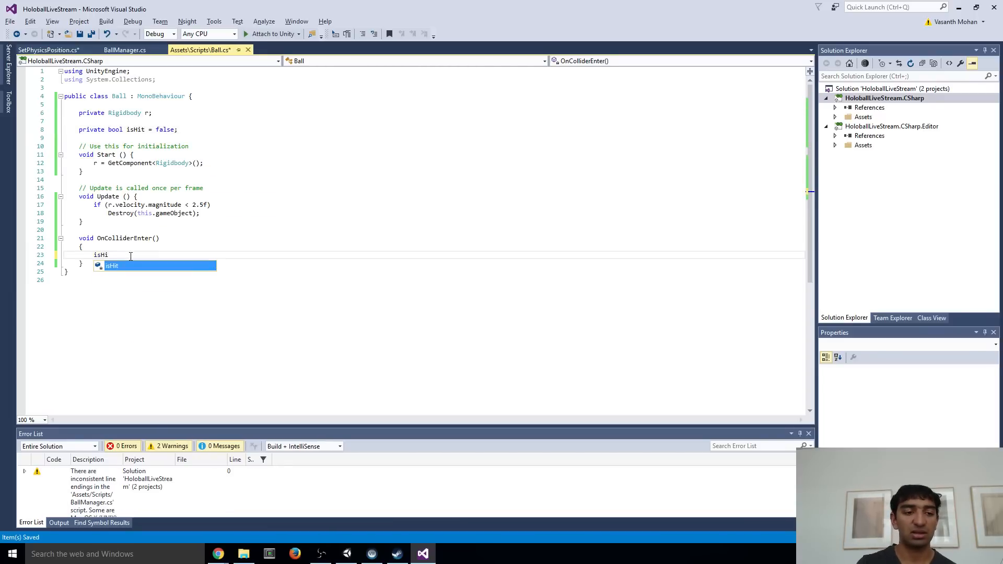
text(t = true)
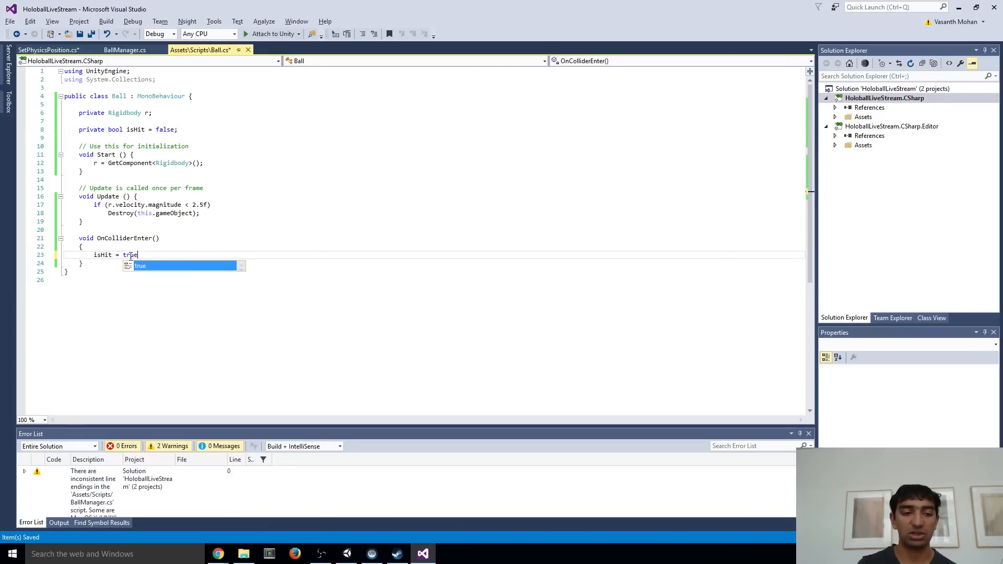
text(;)
key(ctrl+s)
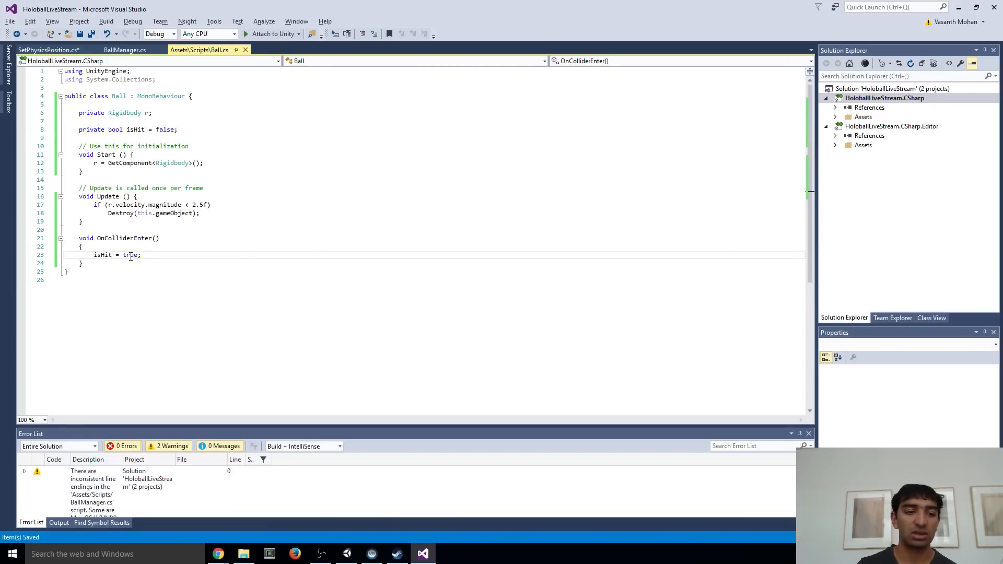
Extend the if condition in Update to "isHit && r.velocity.magnitude < 2.5f" and save Ball.cs
click(208, 204)
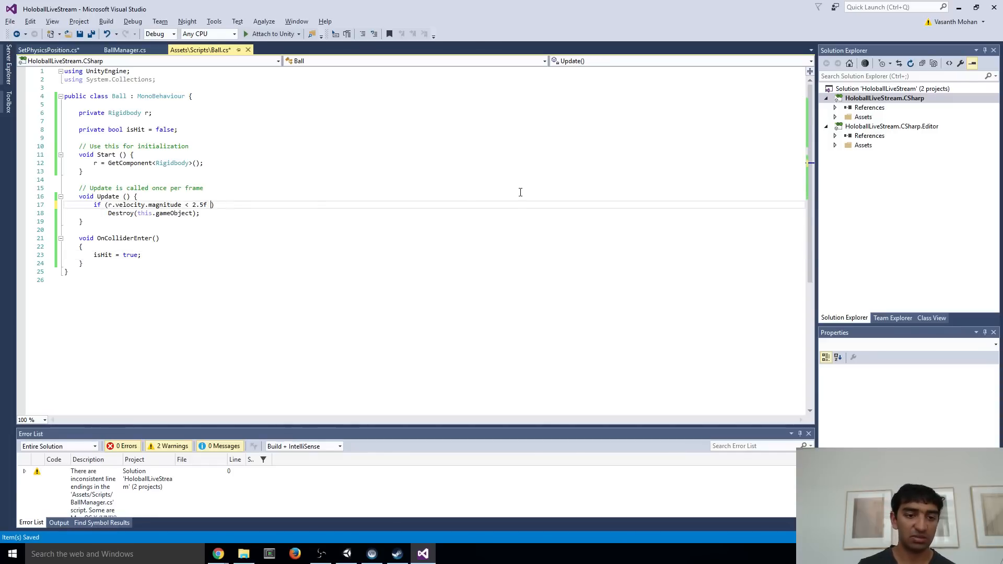
text(&&)
key(BackSpace)
key(BackSpace)
key(BackSpace)
key(BackSpace)
key(BackSpace)
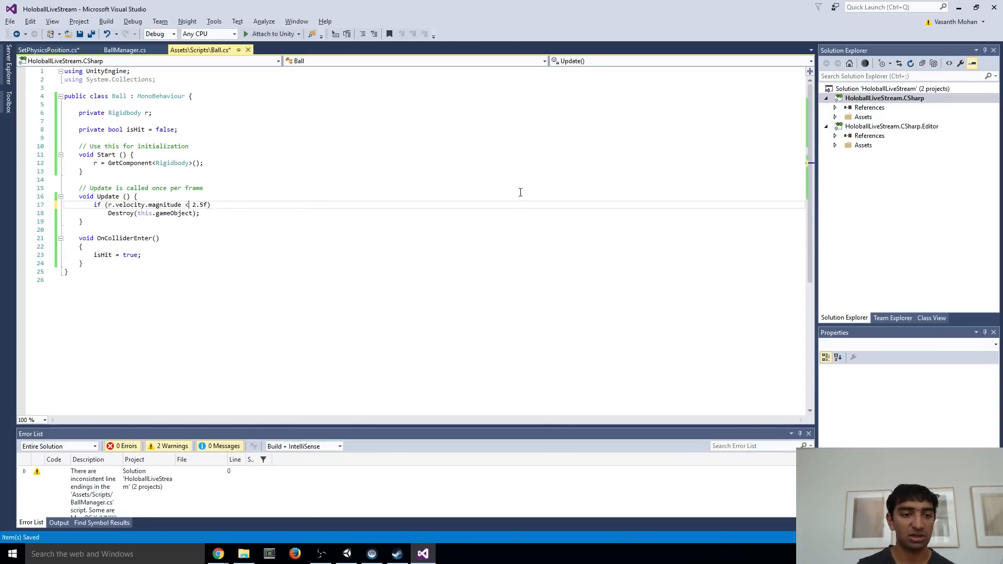
key(ctrl+Left)
key(ctrl+Left)
key(ctrl+Left)
text(isHit )
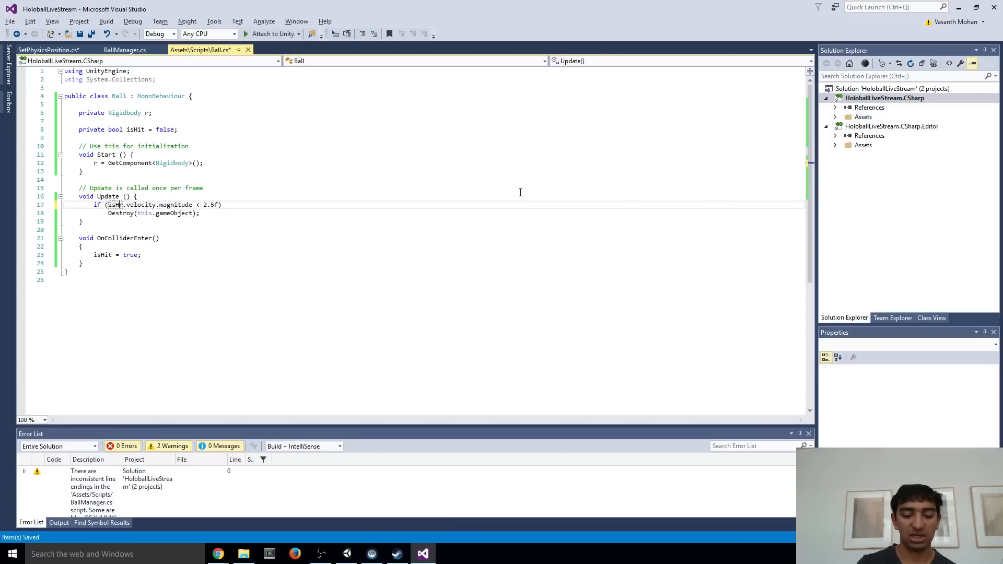
text(&&)
key(ctrl+s)
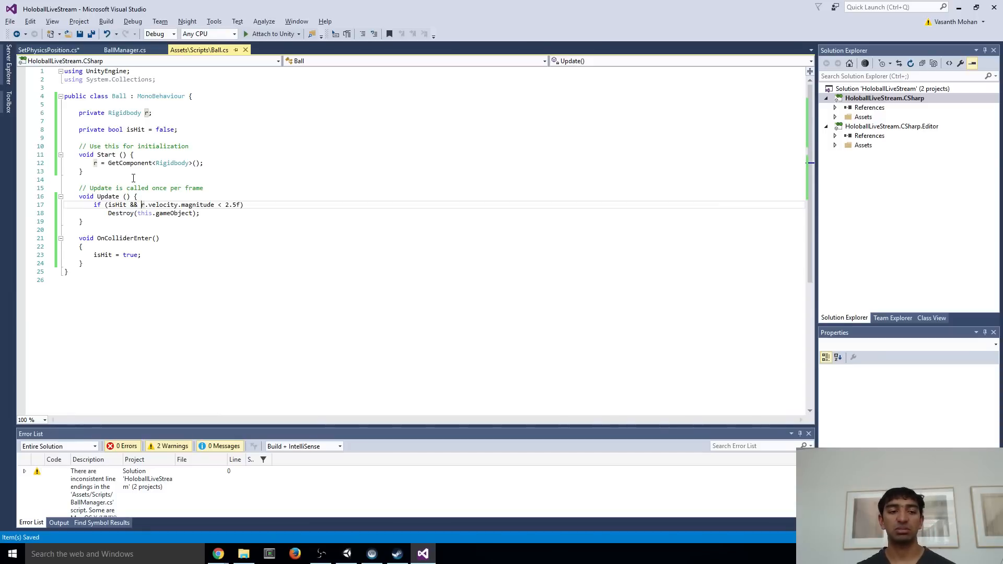
Rename the Update method in SetPhysicsPosition.cs as FixedUpdate and save the script
click(53, 50)
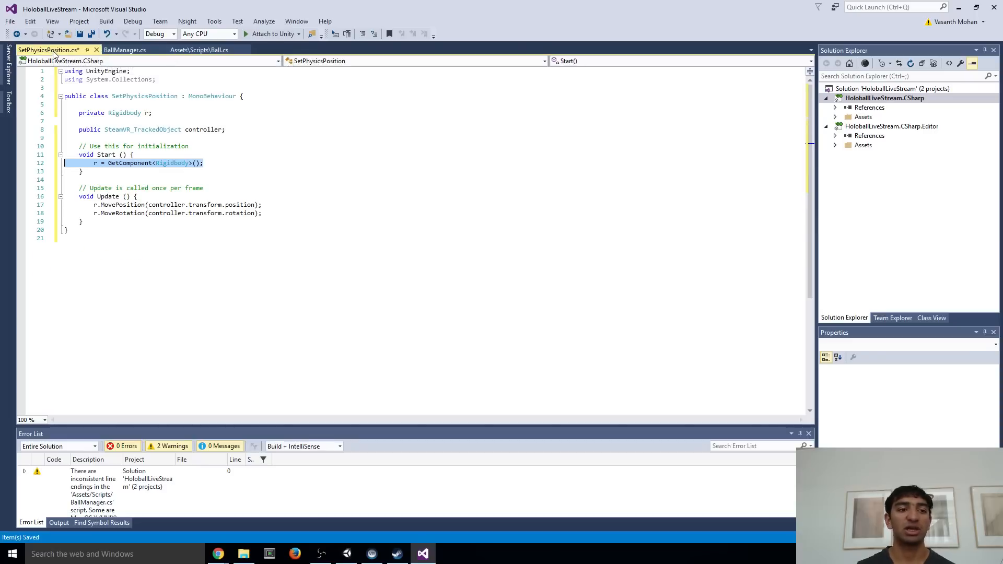
click(198, 168)
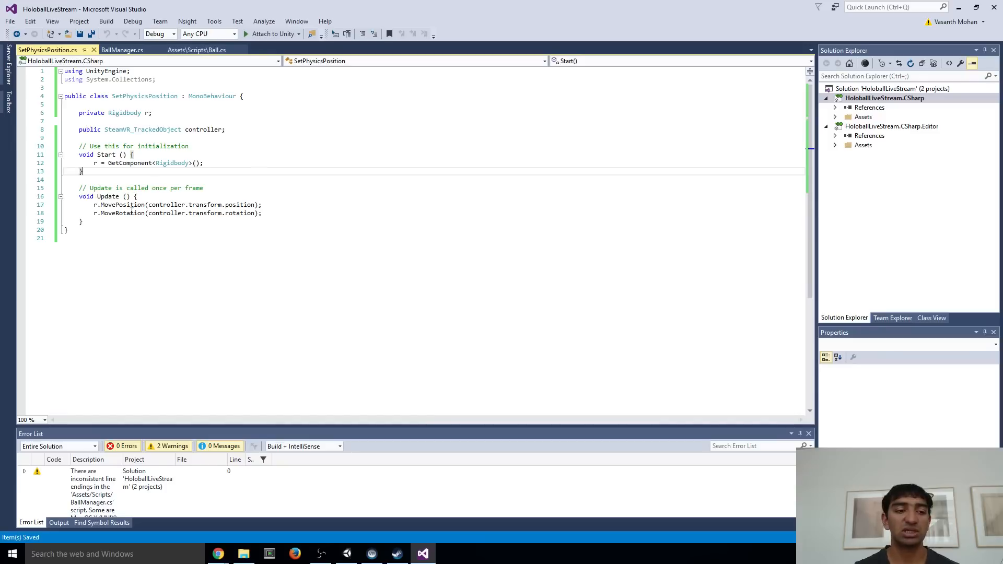
click(97, 196)
text(Fixed)
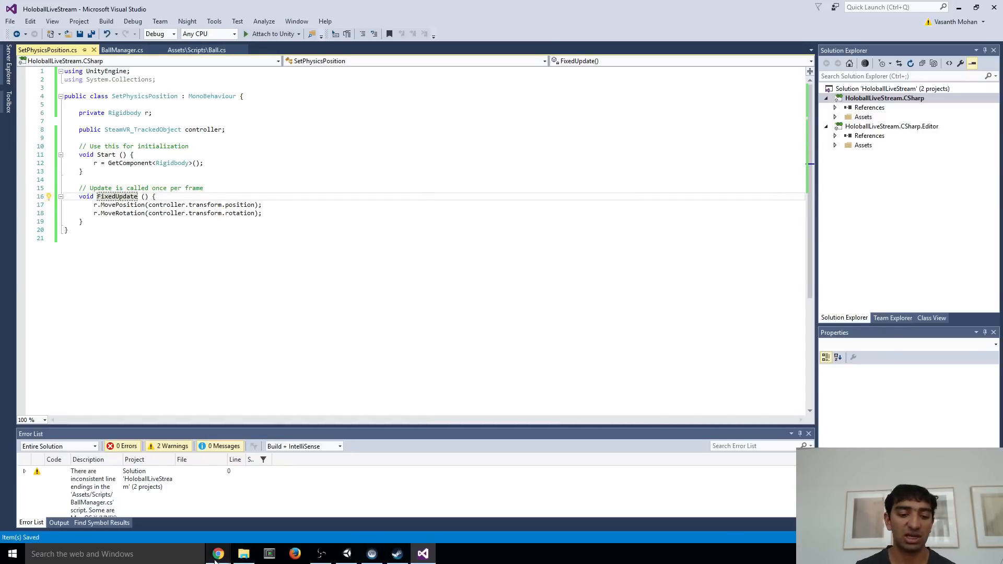
Search for "fixedupdate" in Chrome, open Unity's MonoBehaviour.FixedUpdate documentation, and highlight the paragraph on using it with Rigidbody
mouse_move(219, 558)
click(250, 517)
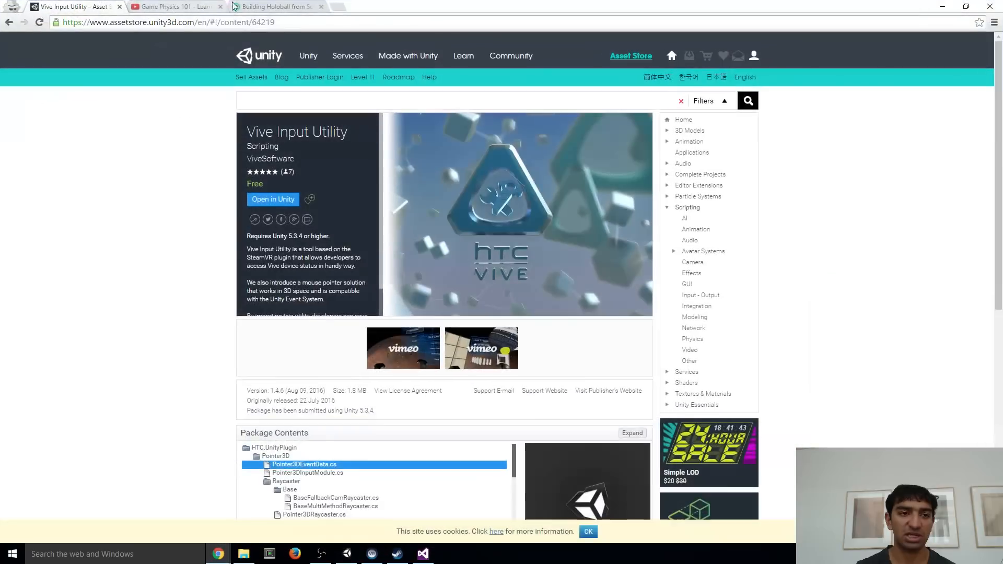
click(338, 11)
text(f)
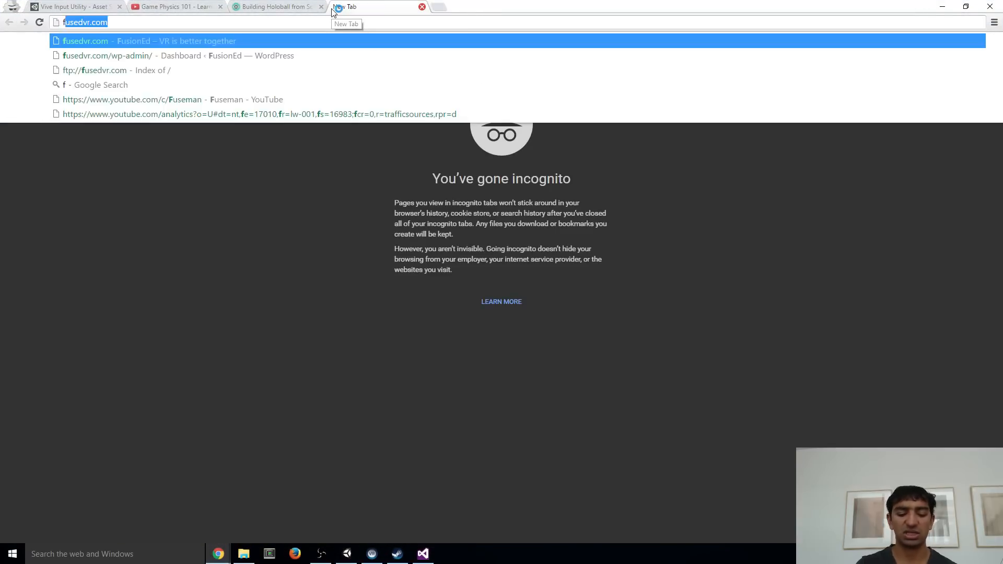
text(ixedupdate)
key(Return)
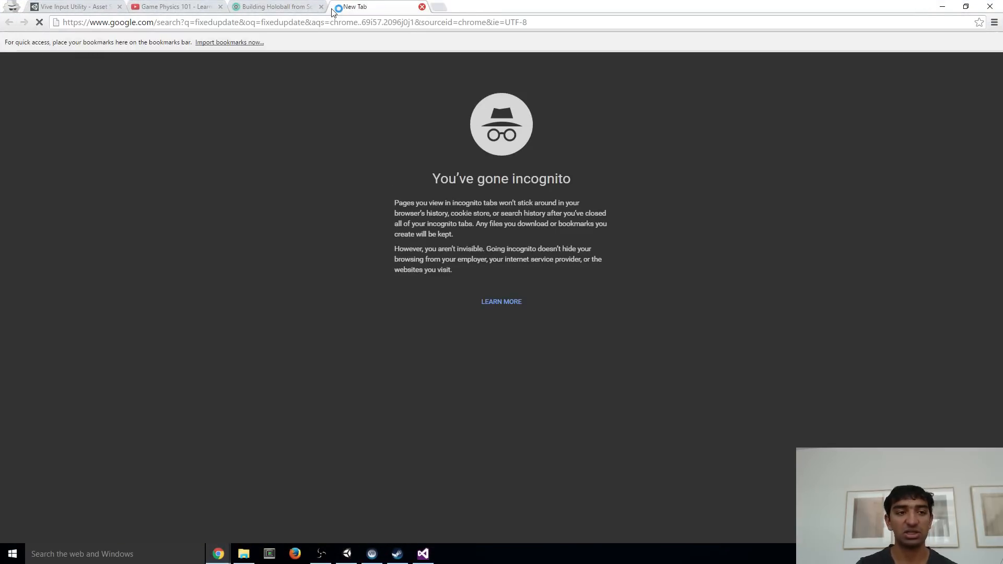
click(154, 128)
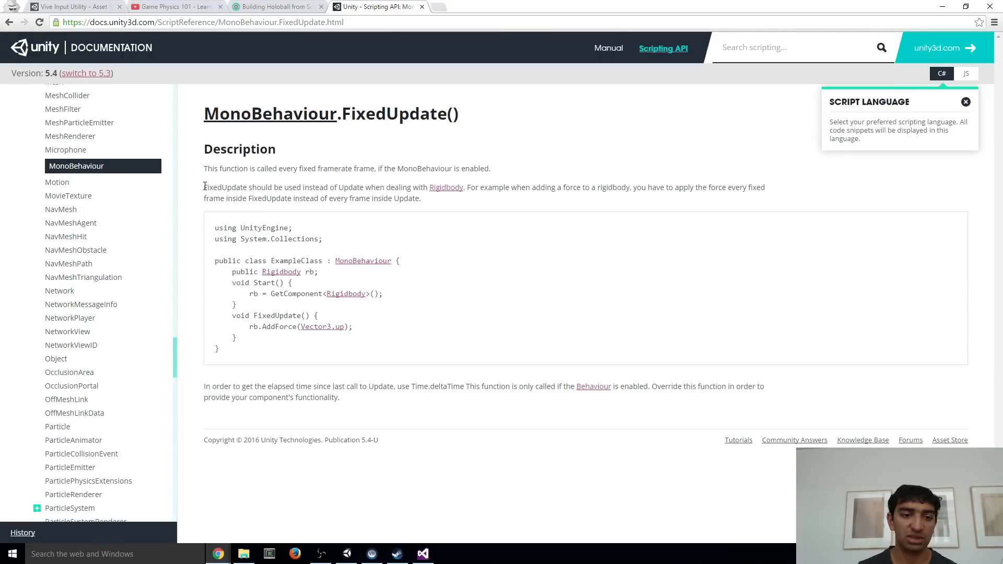
drag(203, 187, 442, 200)
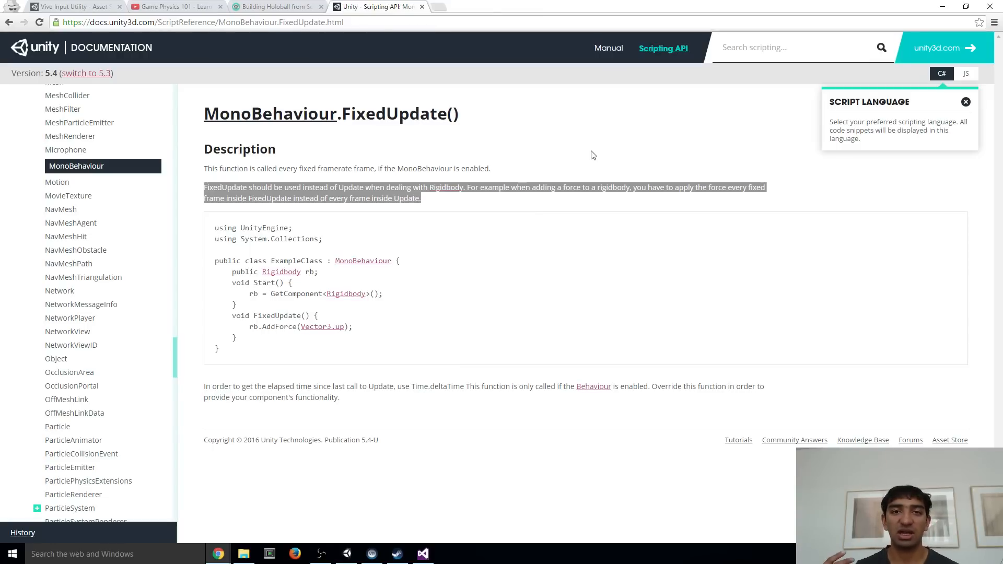
Return to Visual Studio, rename the Update method in Ball.cs as FixedUpdate, and save the script
key(alt+Tab)
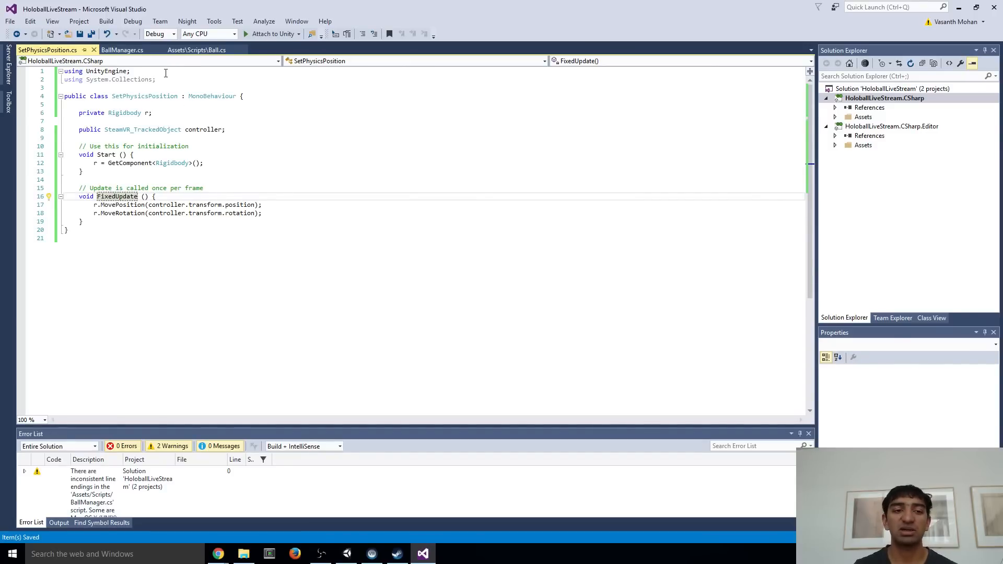
click(196, 50)
click(99, 197)
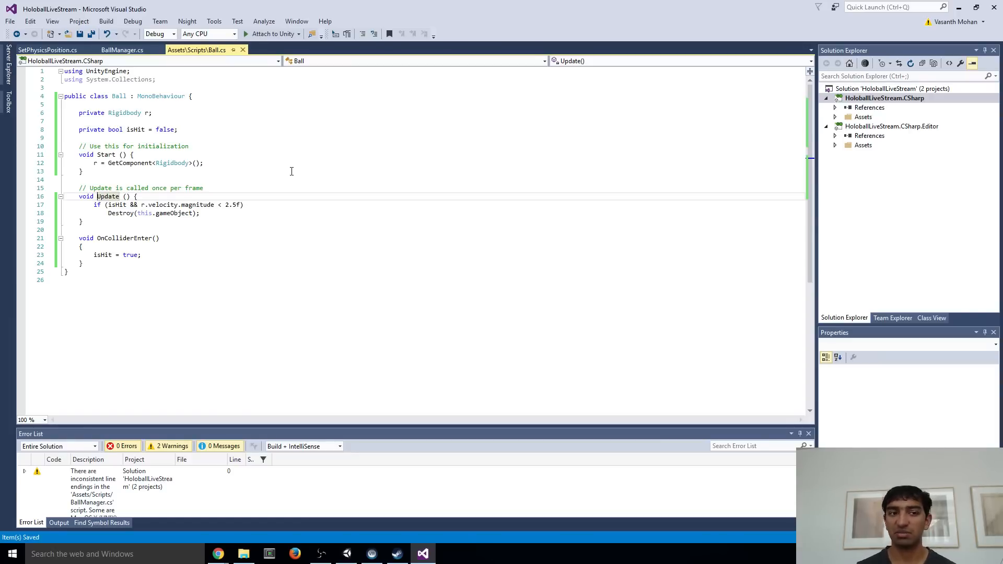
text(Fixed)
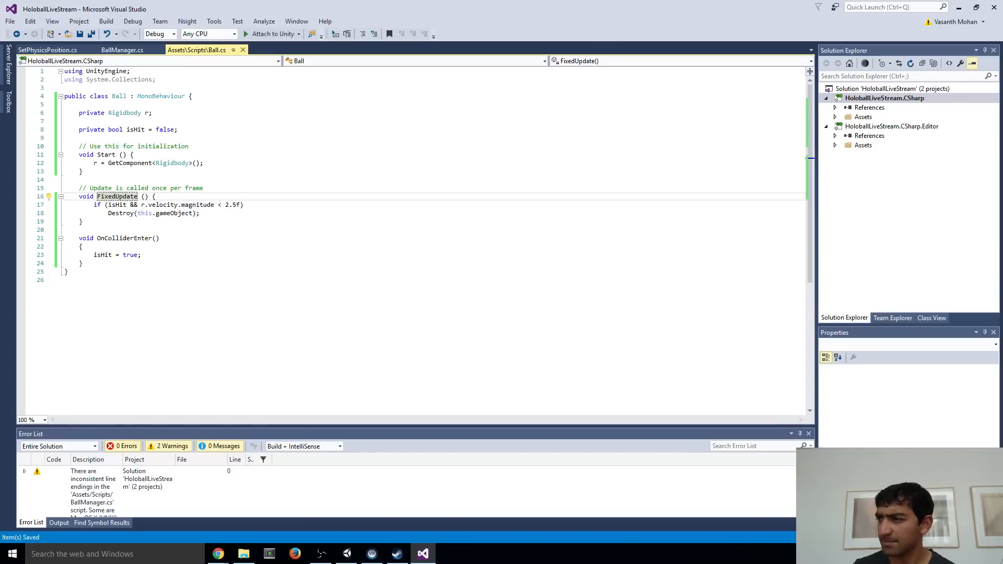
key(alt+Tab)
key(alt+Tab)
key(Tab)
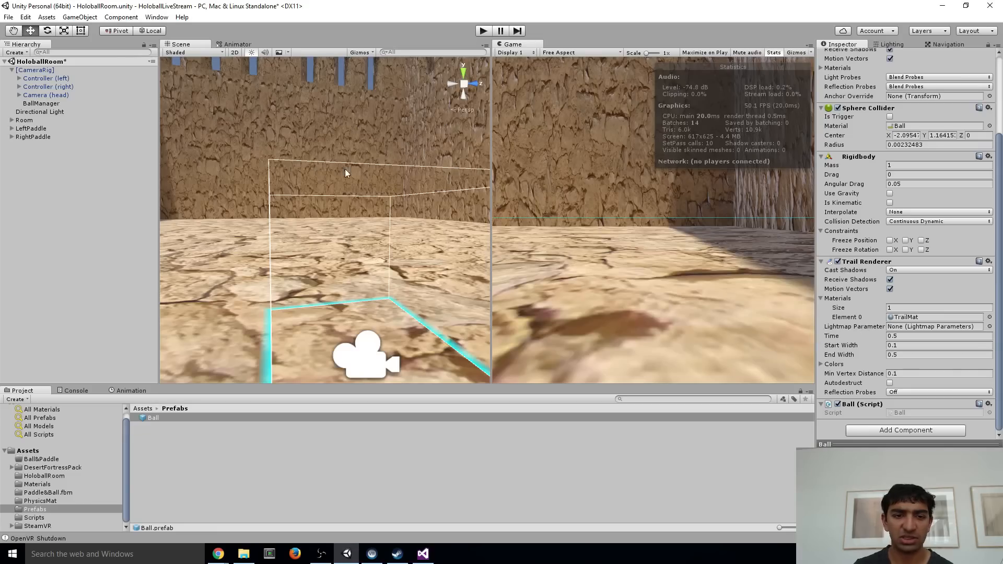
key(s)
right_drag(345, 168, 315, 169)
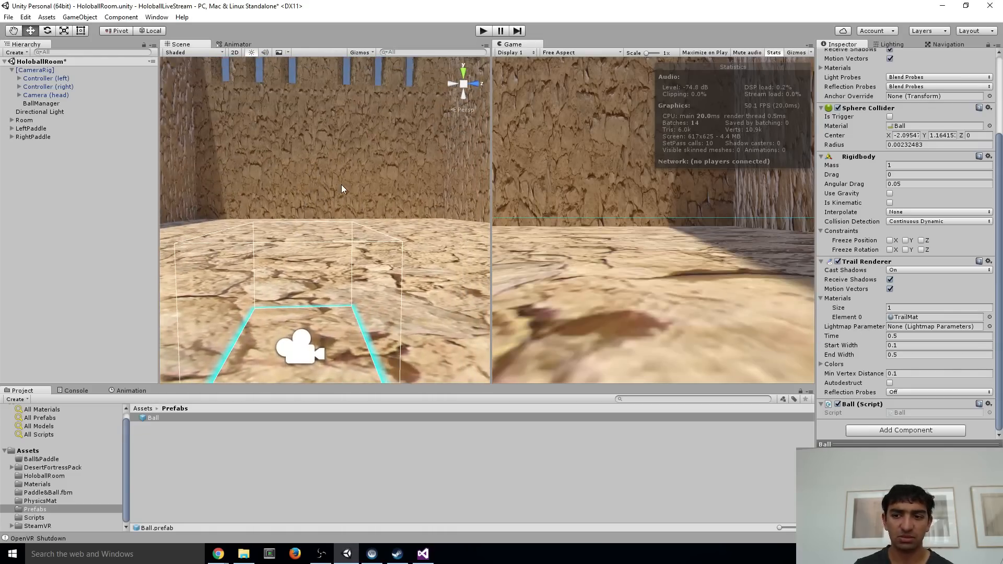
key(alt+Tab)
key(Tab)
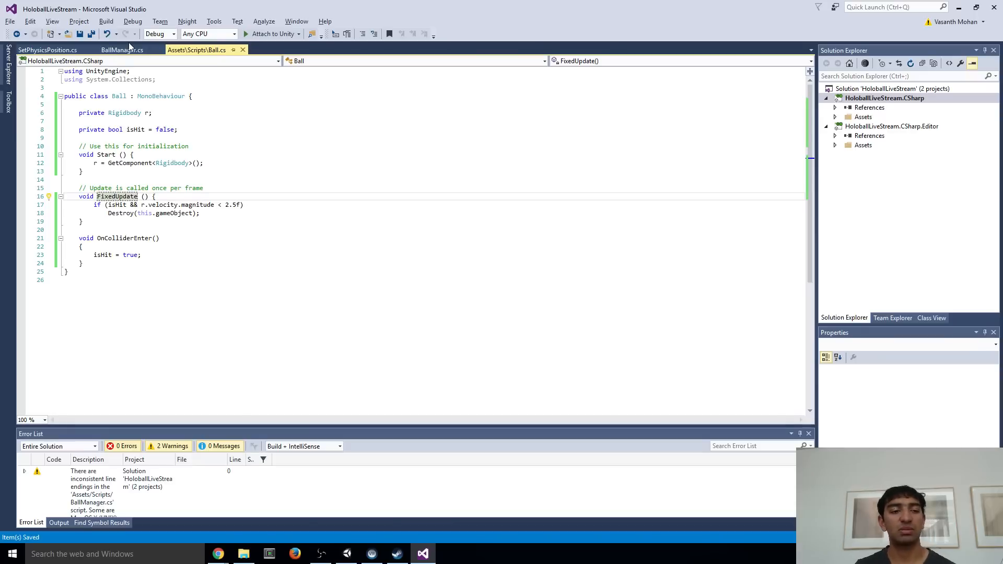
Switch to Unity, select BallManager, and run the game in Play mode to examine the paddles and spawned ball in the scene
key(alt+Tab)
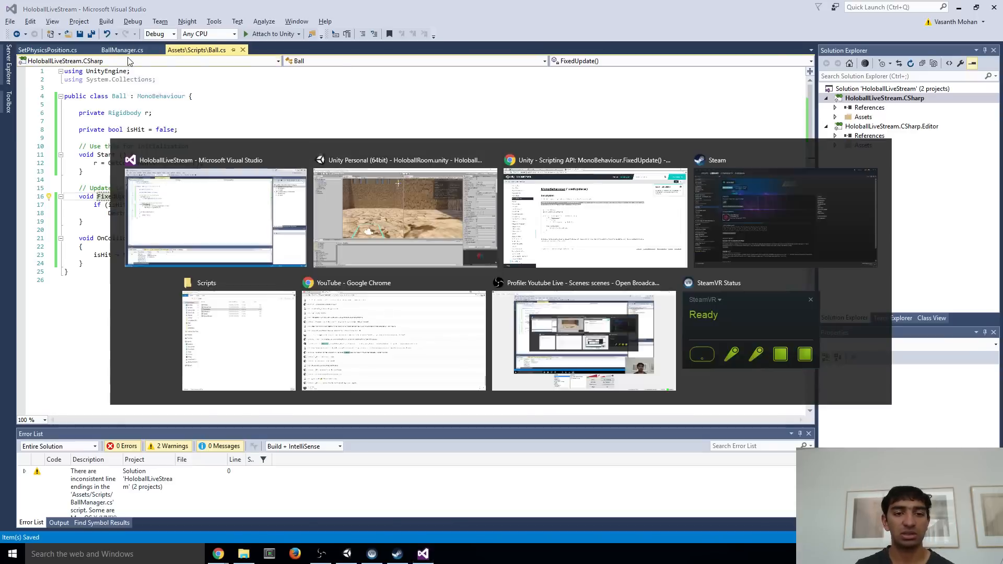
click(41, 103)
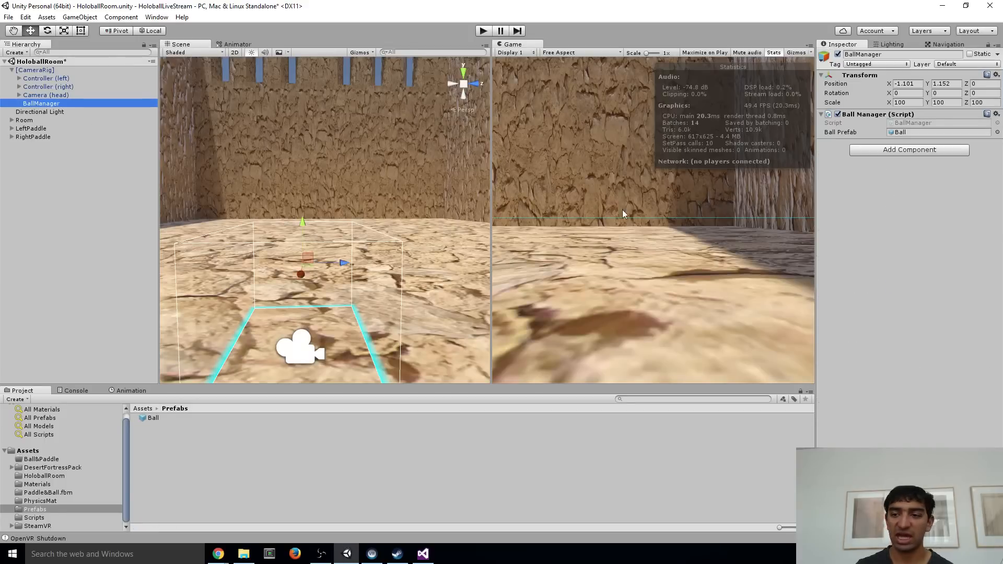
click(483, 31)
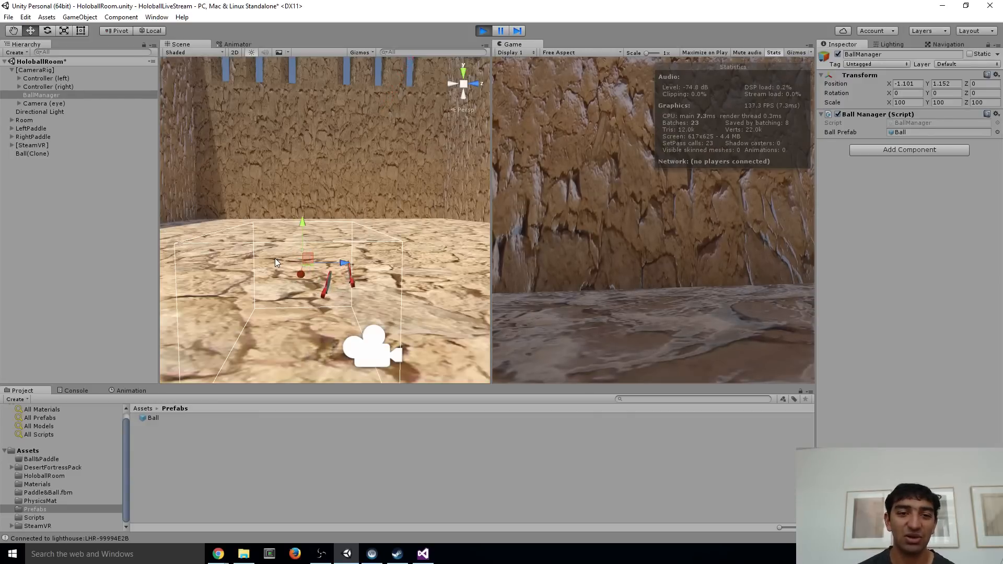
right_drag(367, 224, 377, 153)
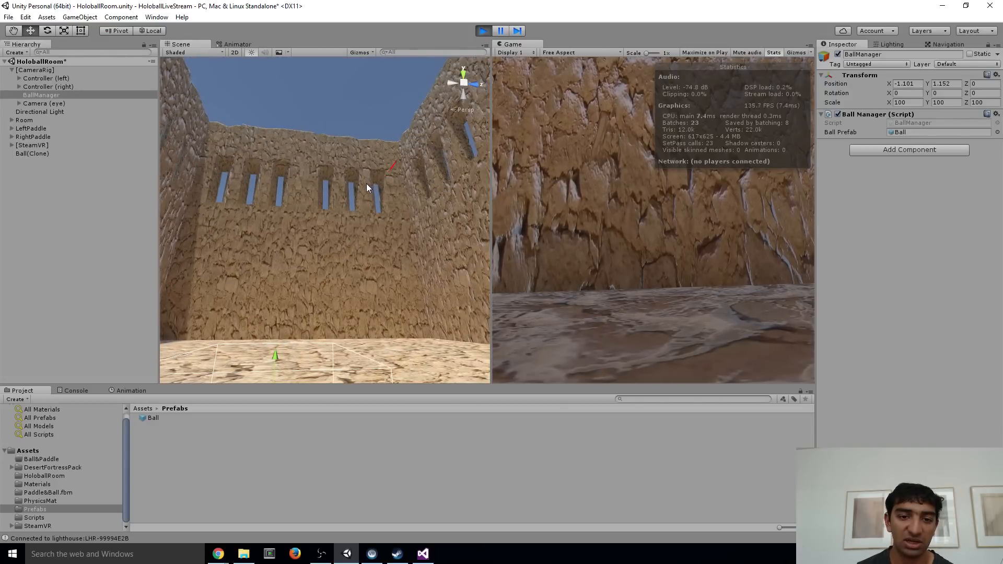
Stop the game and set the Ball prefab's Rigidbody drag to 0.1 and angular drag to 1
click(482, 31)
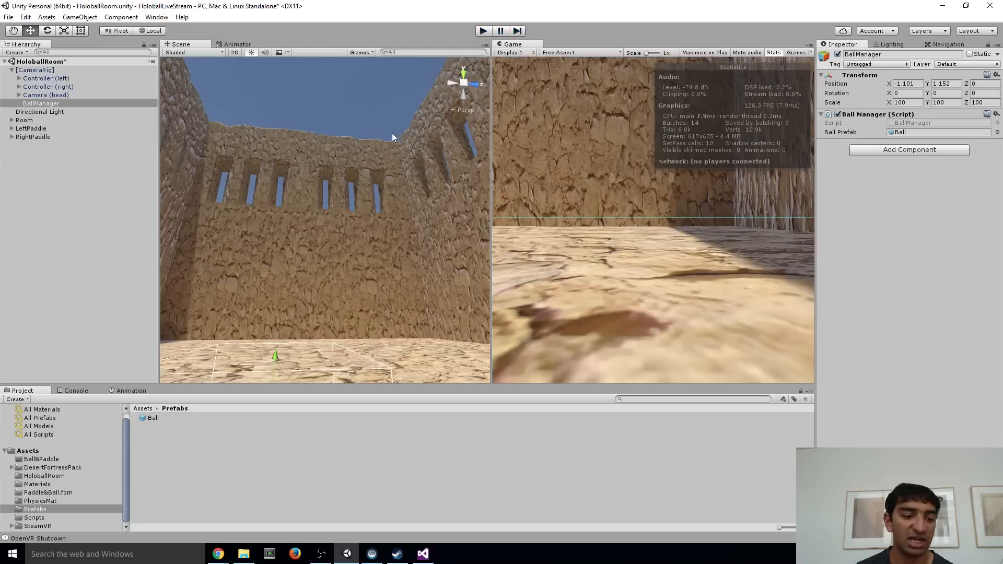
click(163, 418)
click(899, 278)
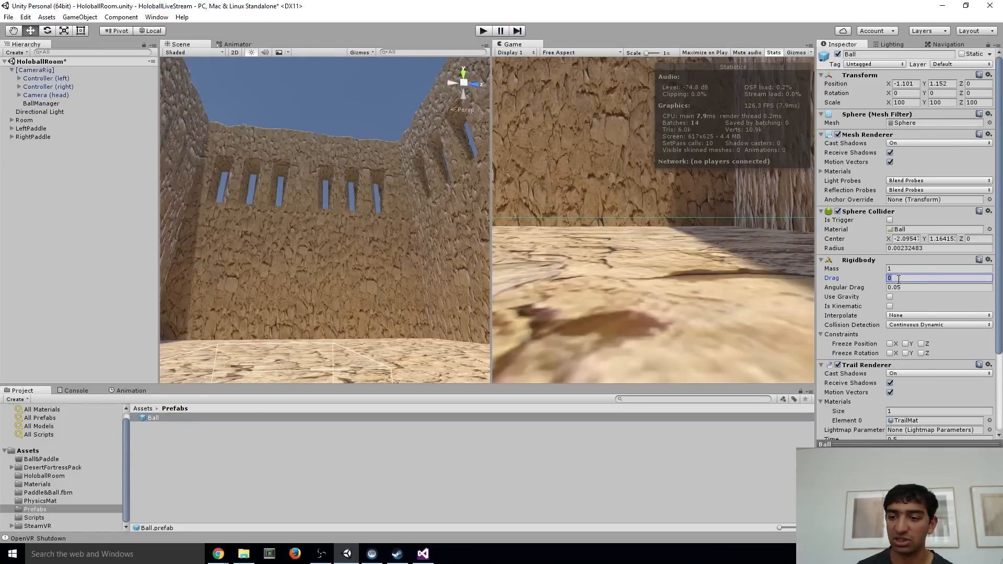
text(1)
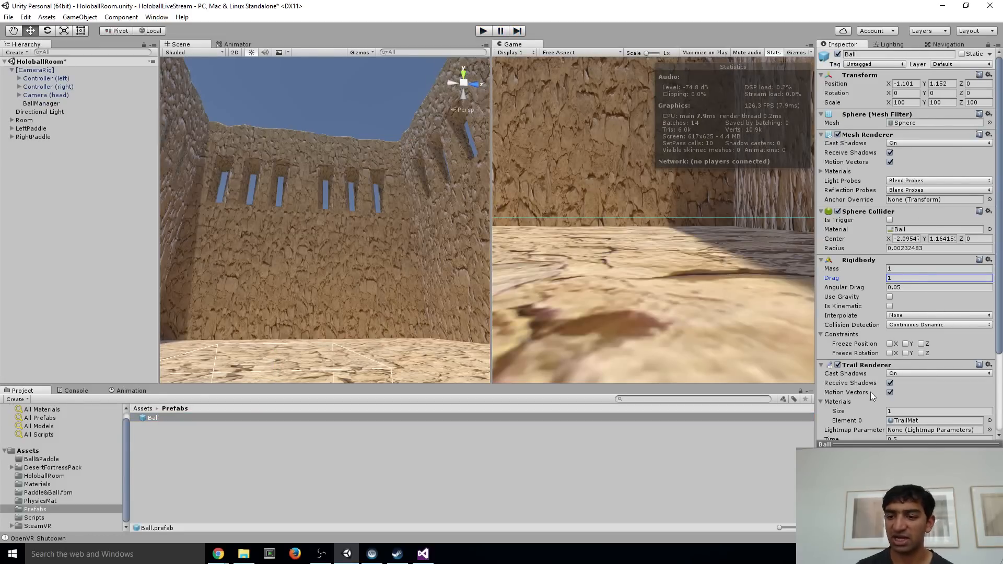
click(838, 279)
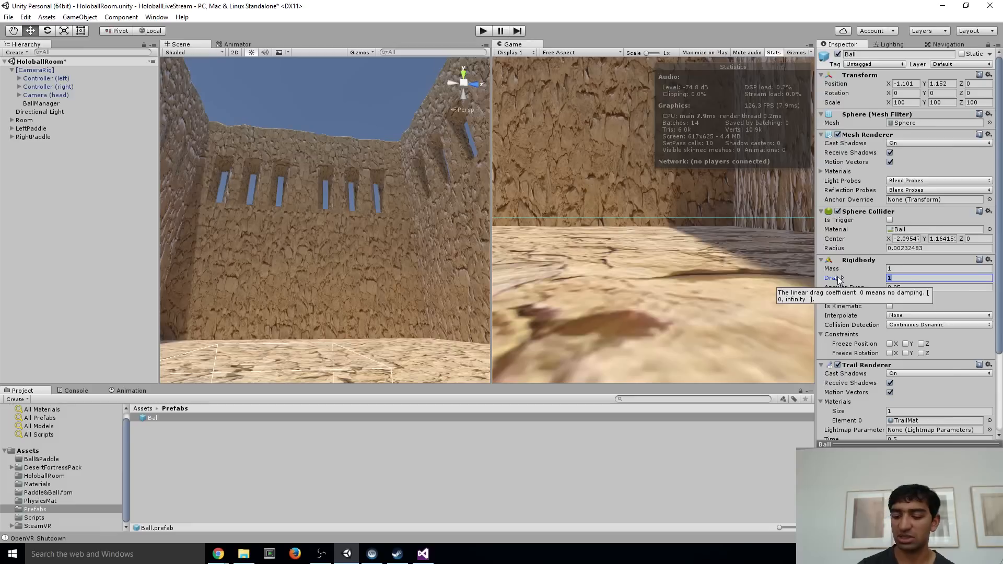
text(0.1)
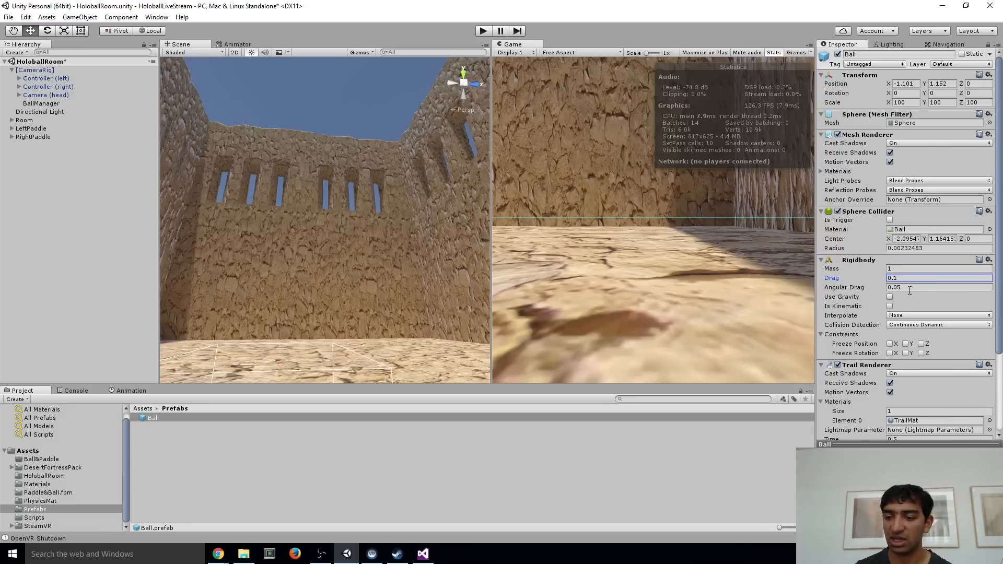
click(910, 288)
text(1)
Set the Ball prefab's Rigidbody drag to 1
right_drag(288, 220, 332, 211)
scroll(333, 212, down, 3)
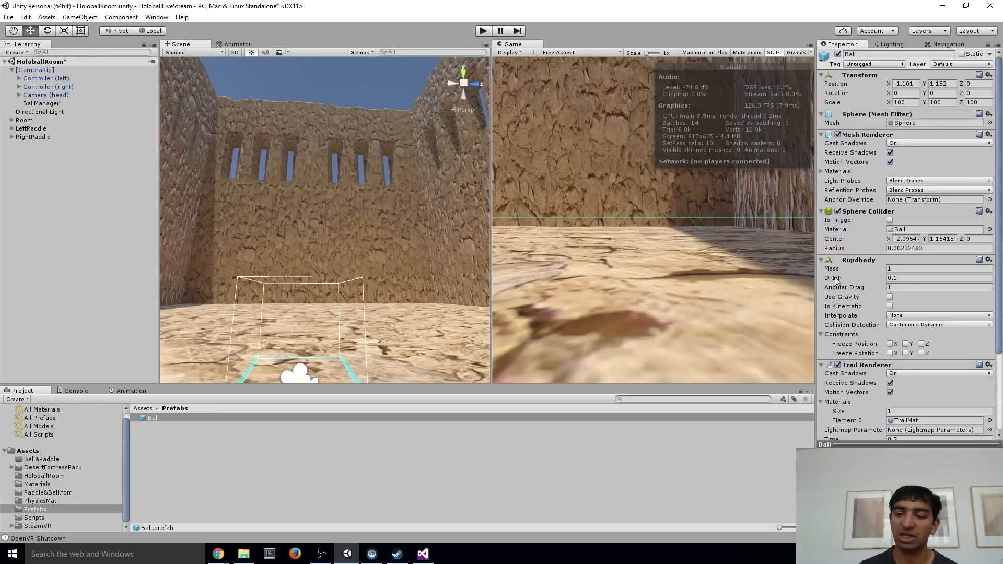
scroll(869, 305, down, 4)
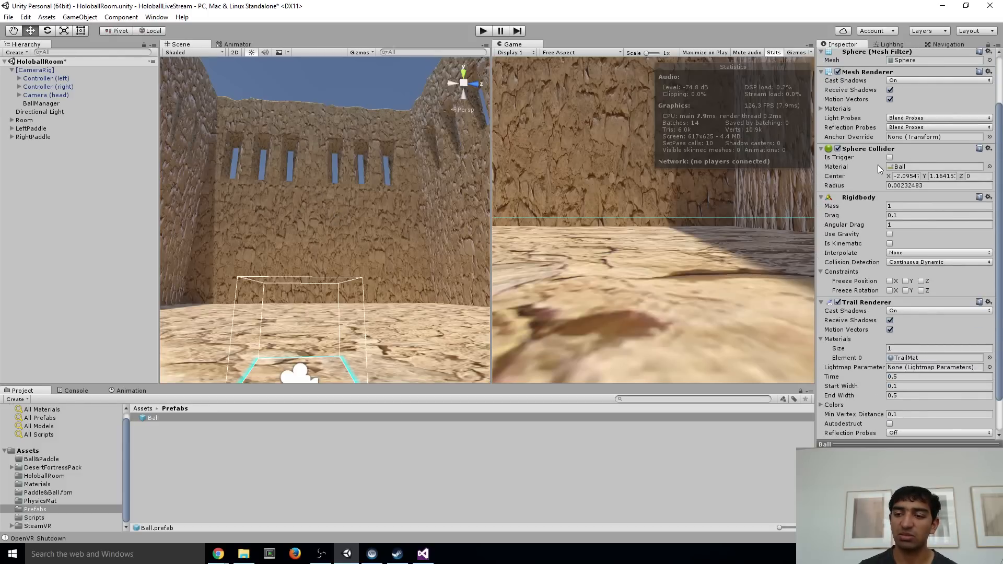
scroll(878, 164, down, 2)
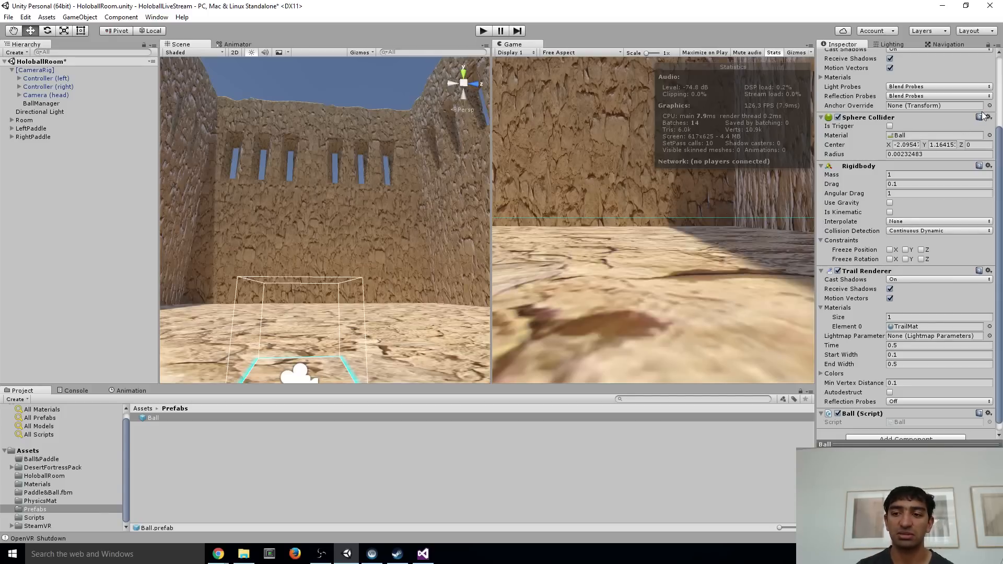
click(909, 185)
text(1)
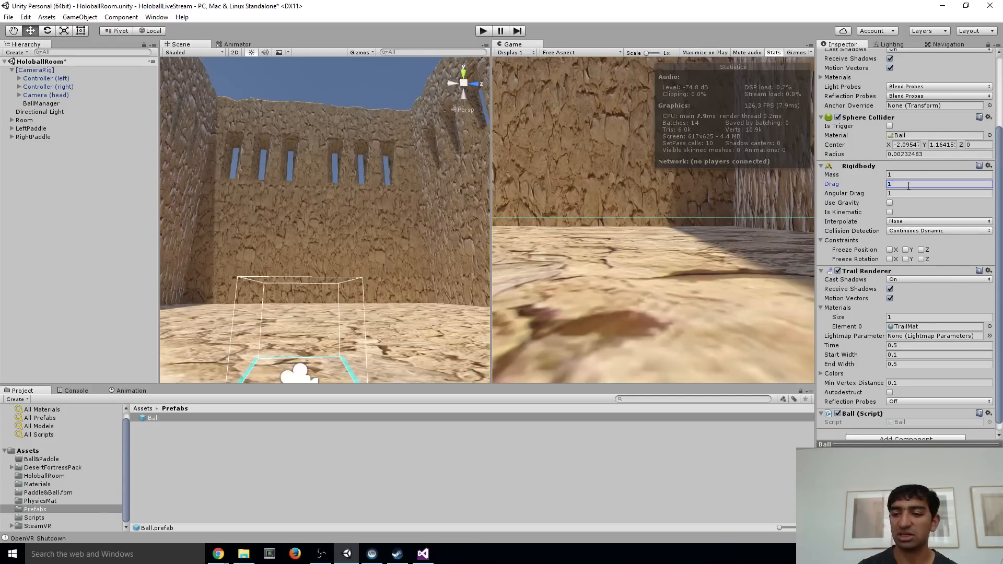
Run the game in Play mode to examine how the spawned ball moves with the new drag, and stop it
click(482, 31)
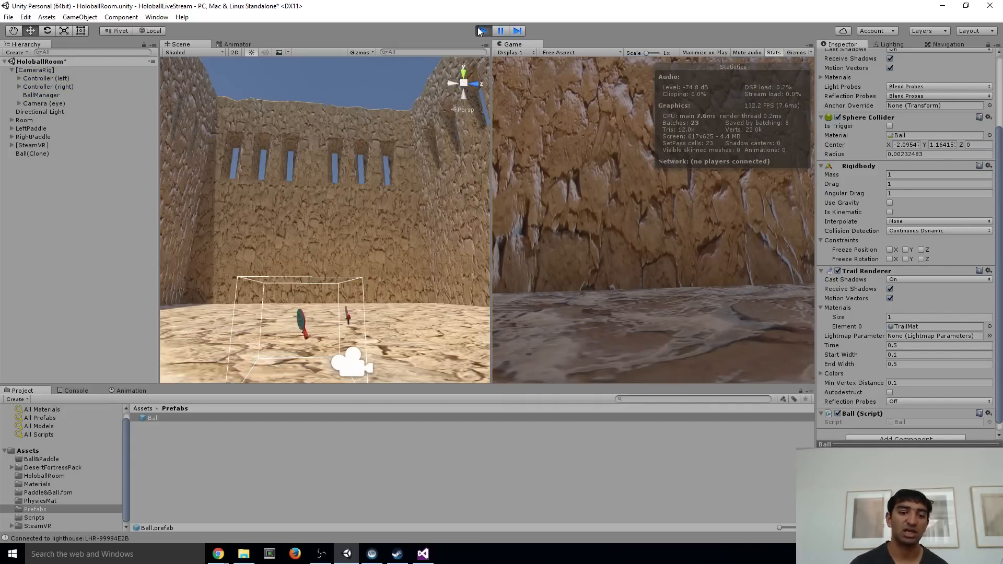
click(481, 31)
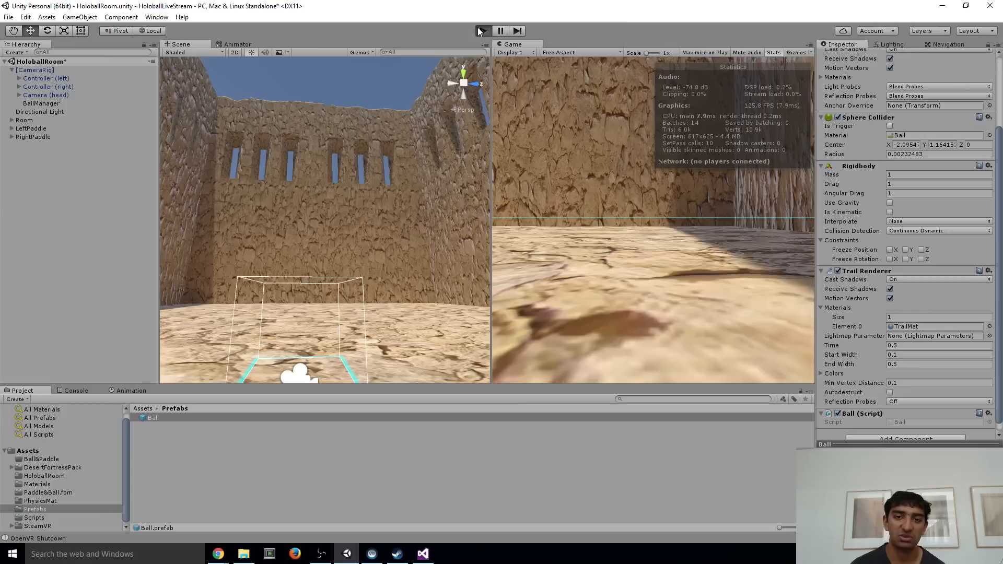
click(481, 30)
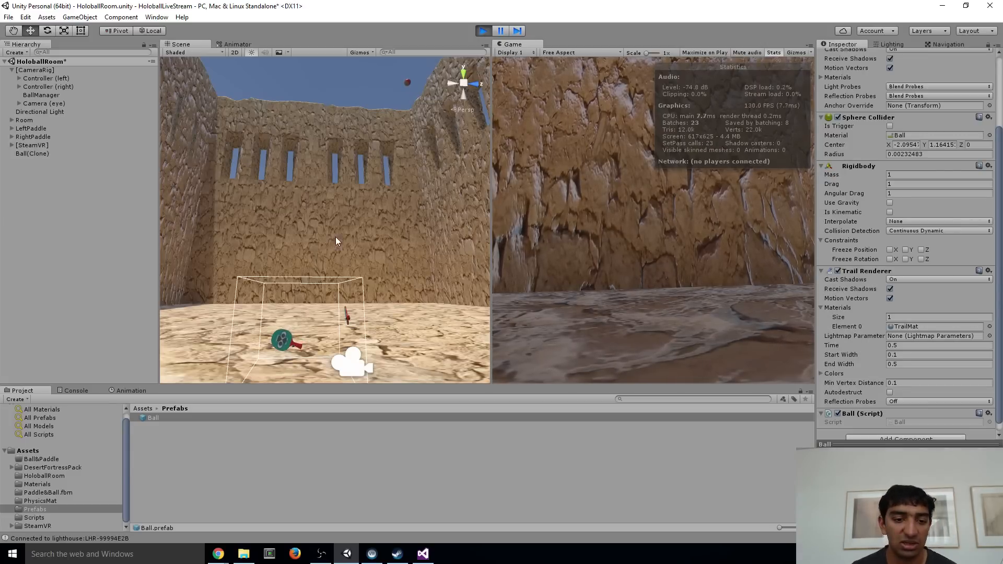
scroll(336, 237, up, 5)
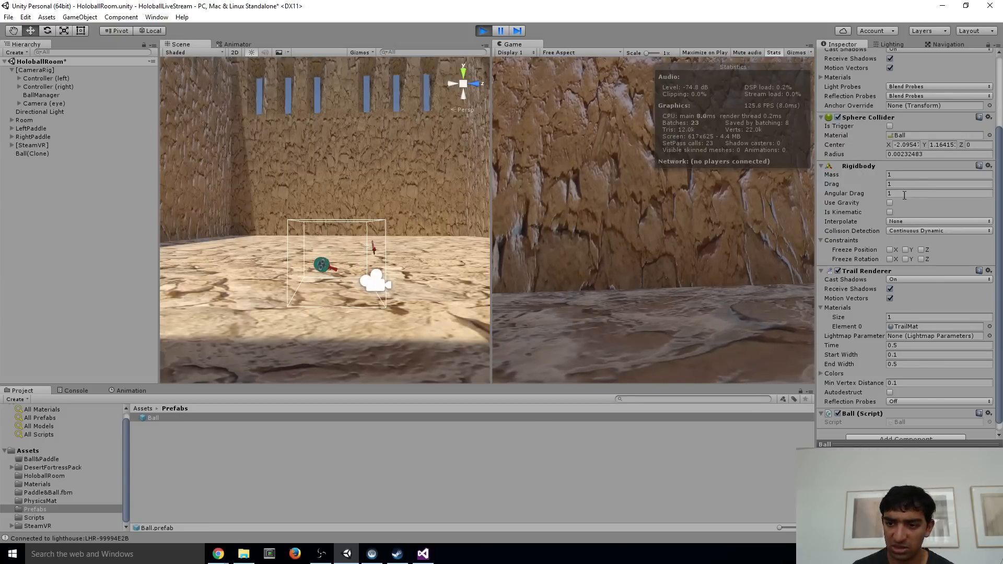
scroll(897, 210, down, 1)
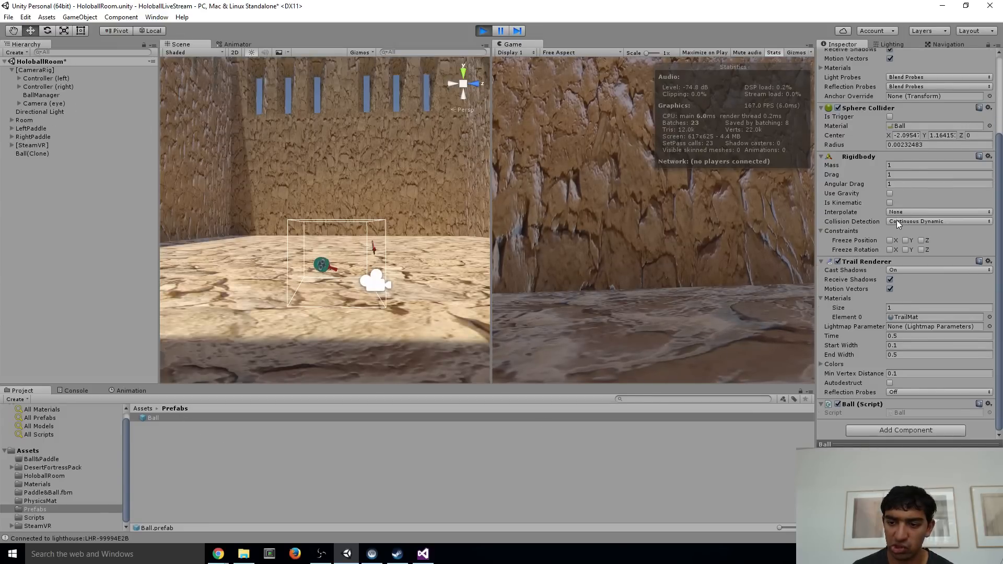
right_drag(313, 176, 330, 148)
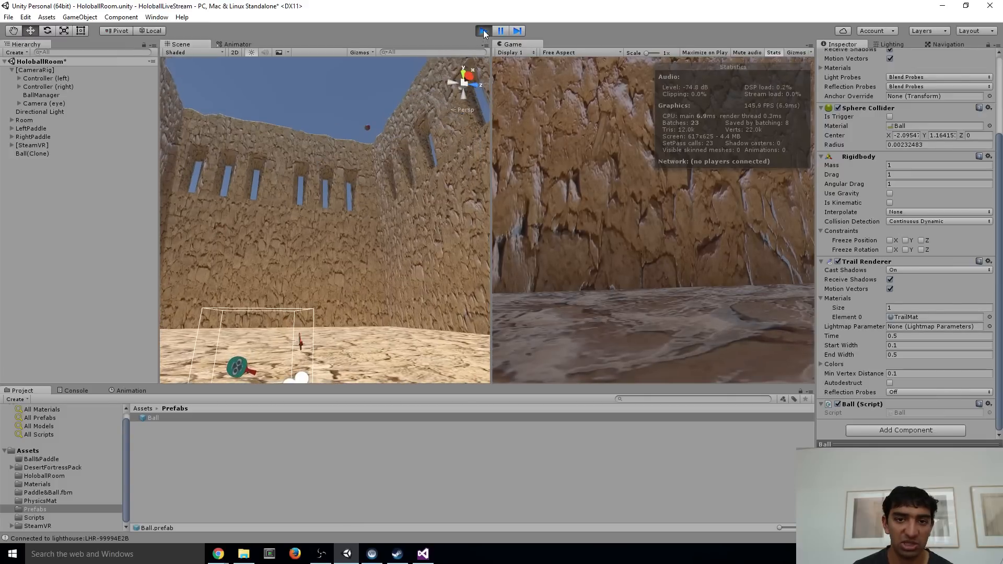
Check the collision method in Ball.cs, search for "OnColliderEnter" in Chrome, and open Unity's Collider.OnCollisionEnter documentation
key(alt+Tab)
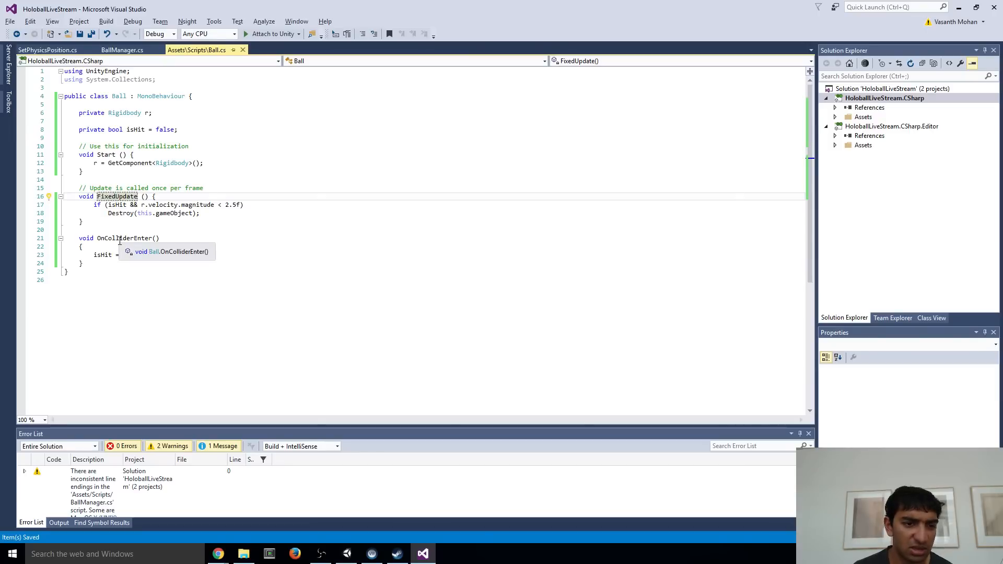
key(alt+Tab)
key(alt+Tab)
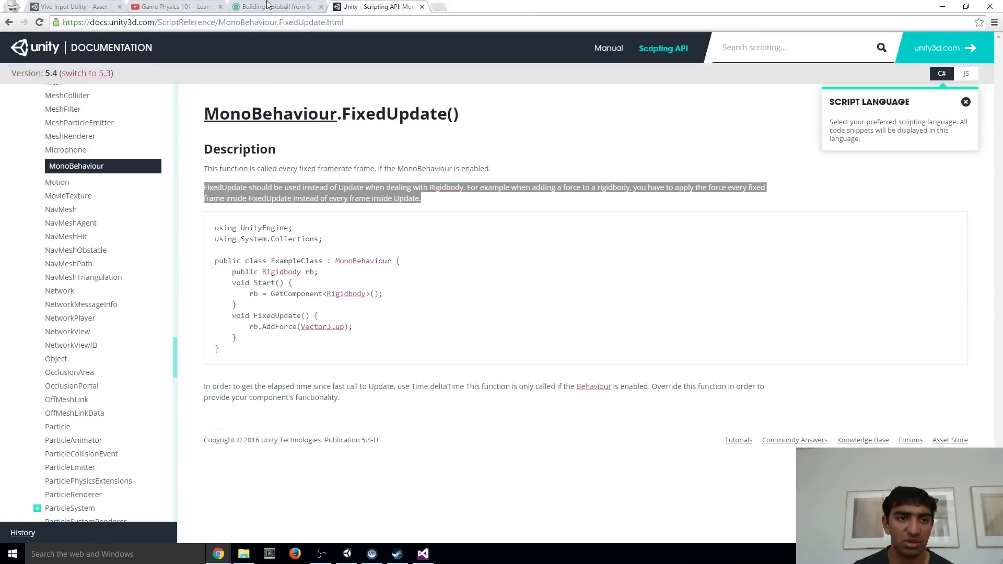
click(283, 24)
text(OnColl)
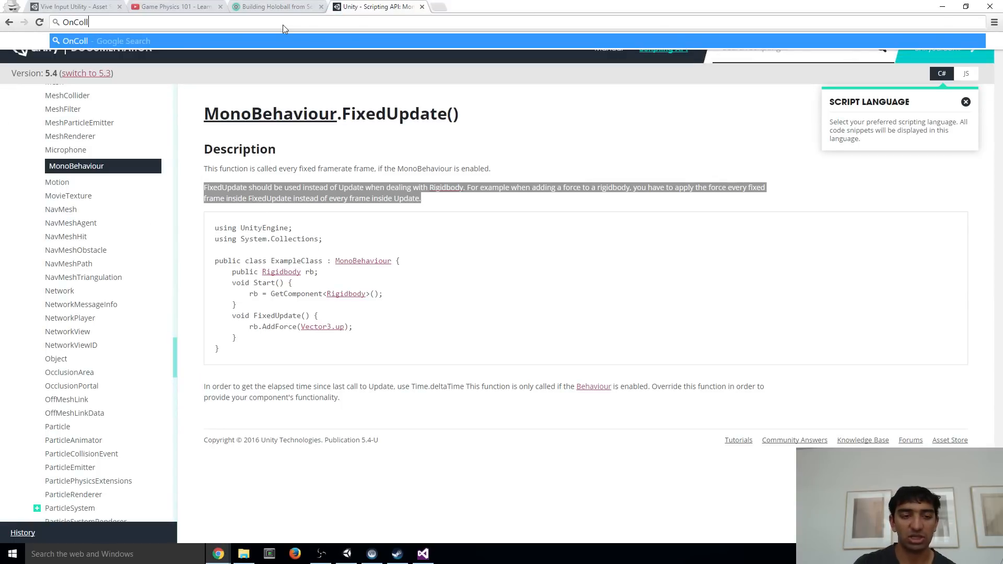
text(iderEnter)
key(Return)
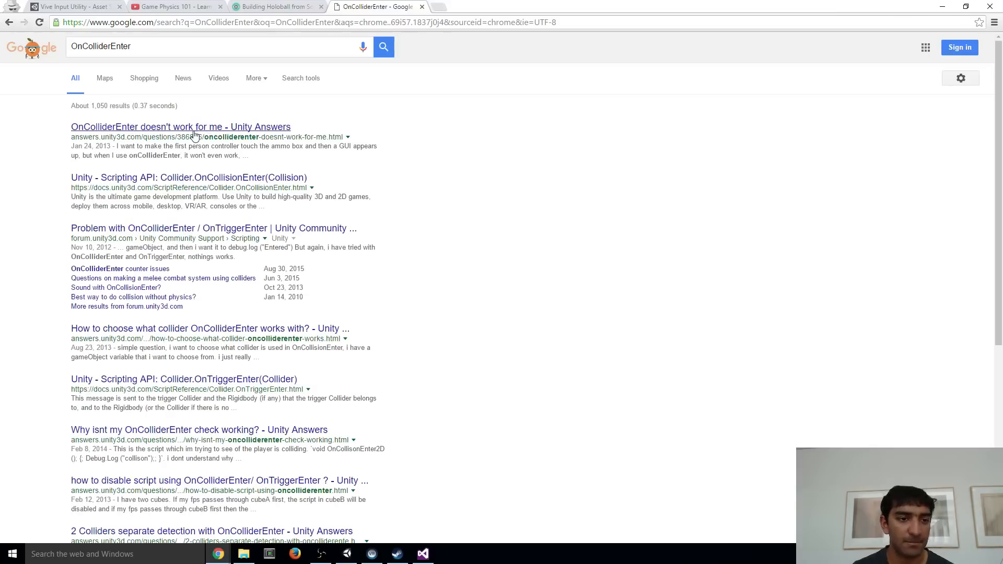
click(174, 183)
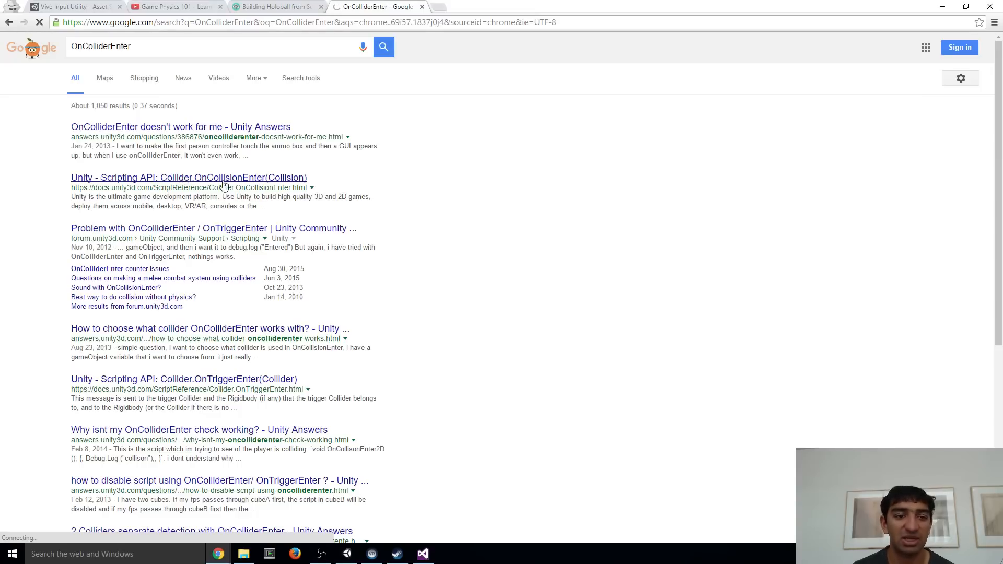
Return to Visual Studio and rename the OnColliderEnter method in Ball.cs as OnCollisionEnter
key(alt+Tab)
click(124, 239)
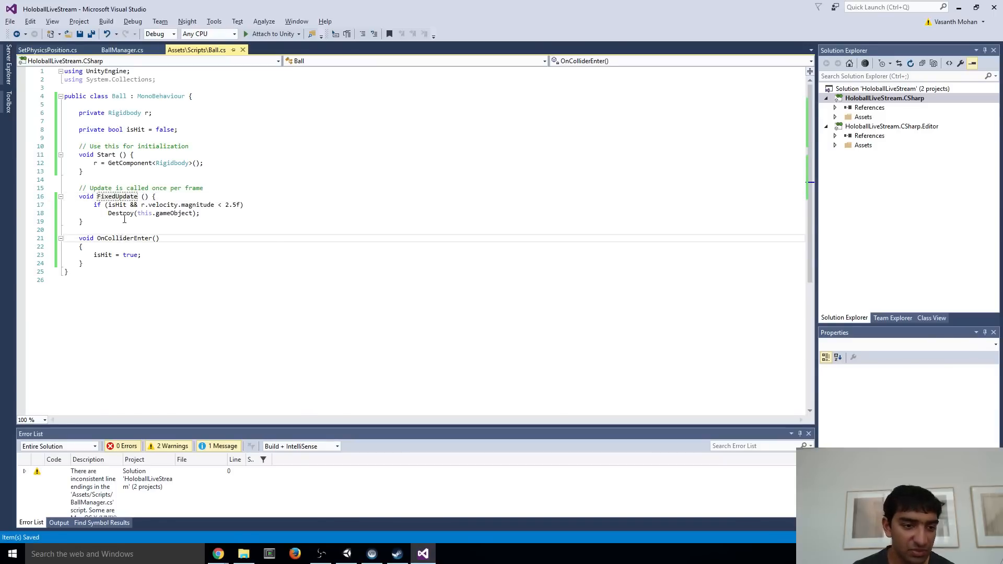
key(Delete)
key(Delete)
key(Delete)
text(sion)
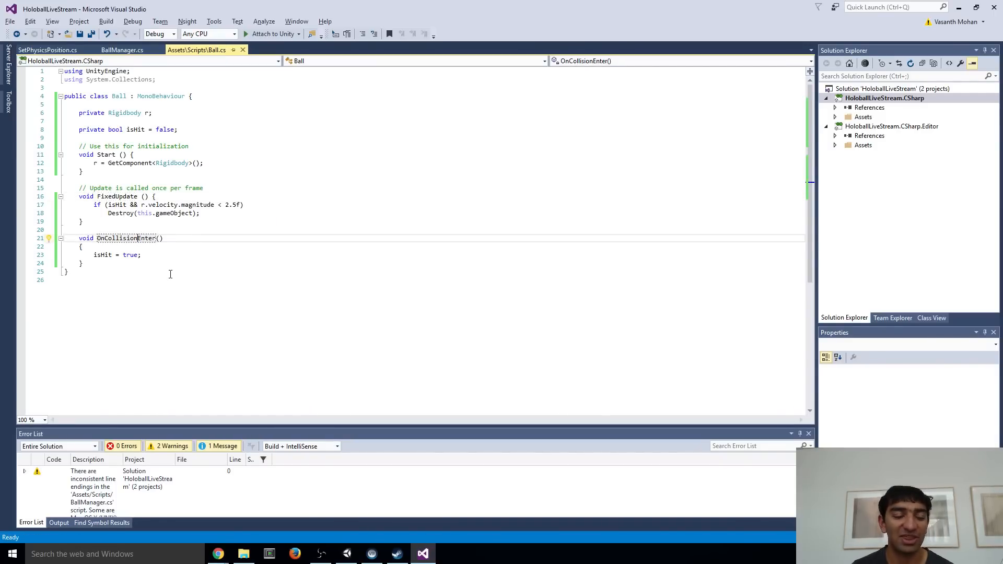
Switch to Unity and run the game in Play mode to test the ball's destruction and respawning, and stop it
key(alt+Tab)
key(alt+Tab)
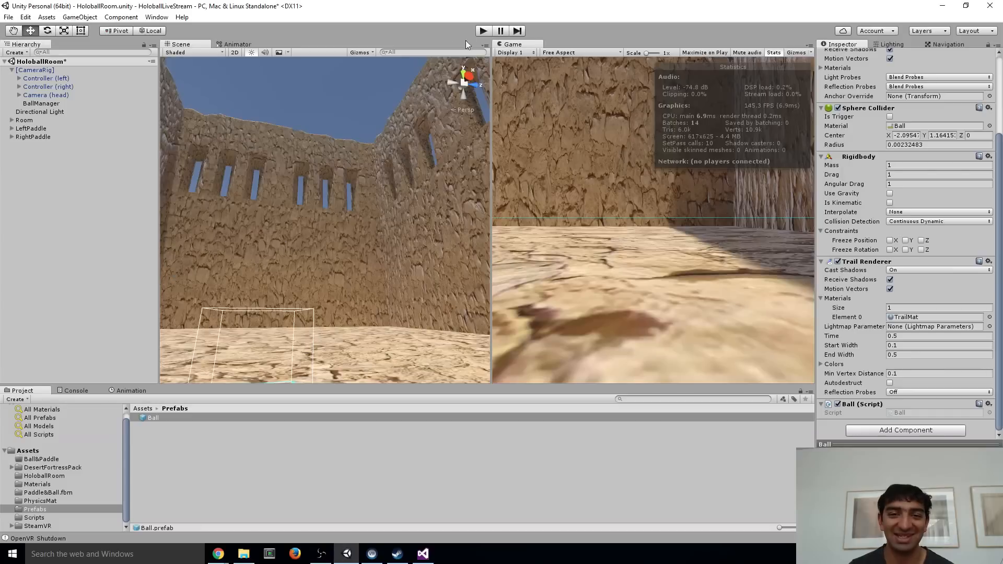
click(484, 30)
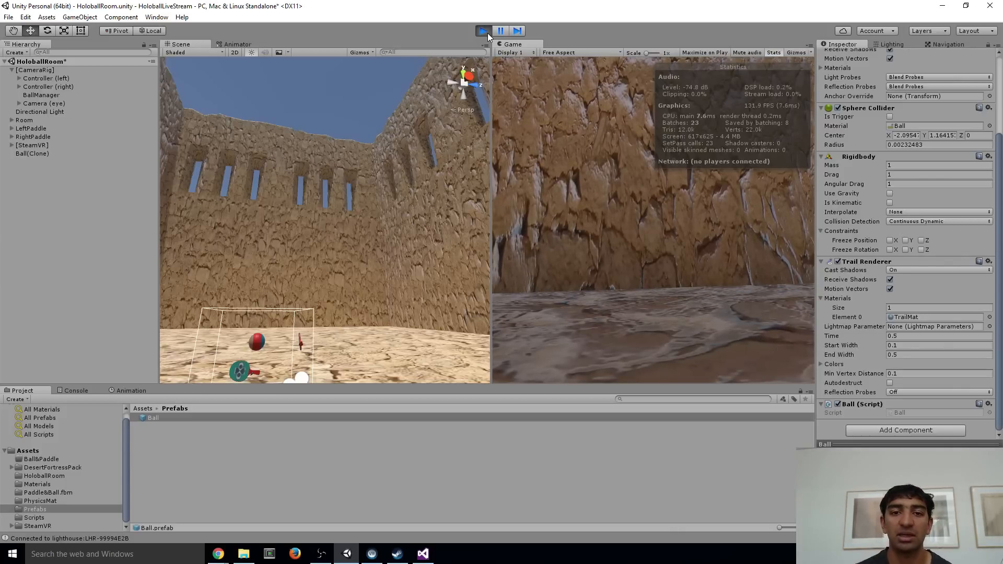
click(488, 33)
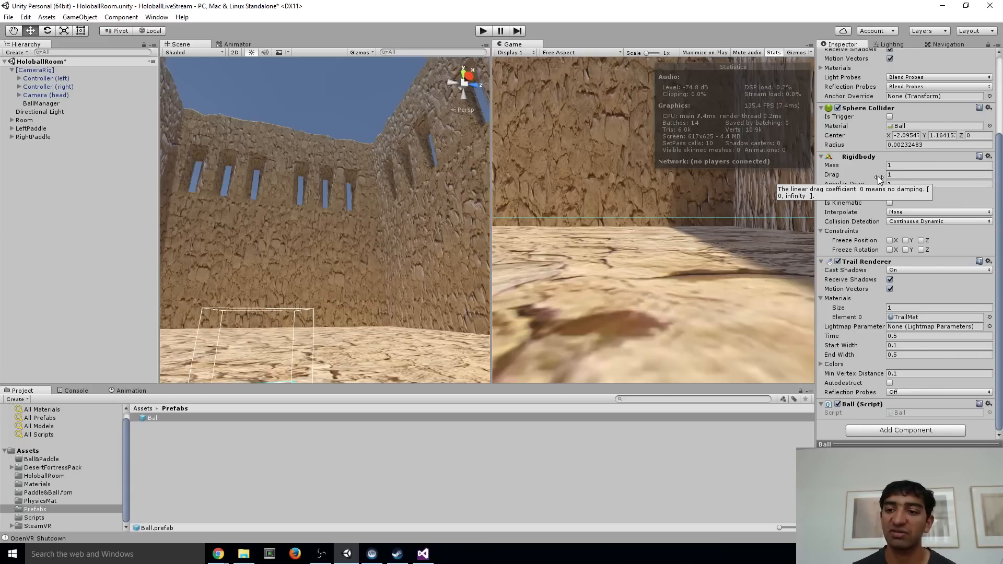
Lower the Ball prefab's Rigidbody drag to 0.1
click(913, 173)
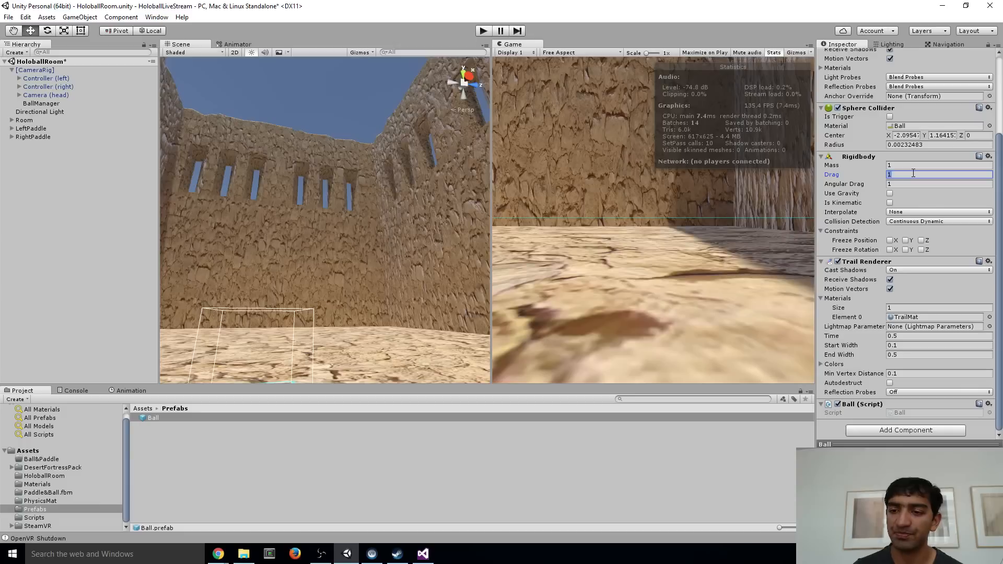
text(0.1)
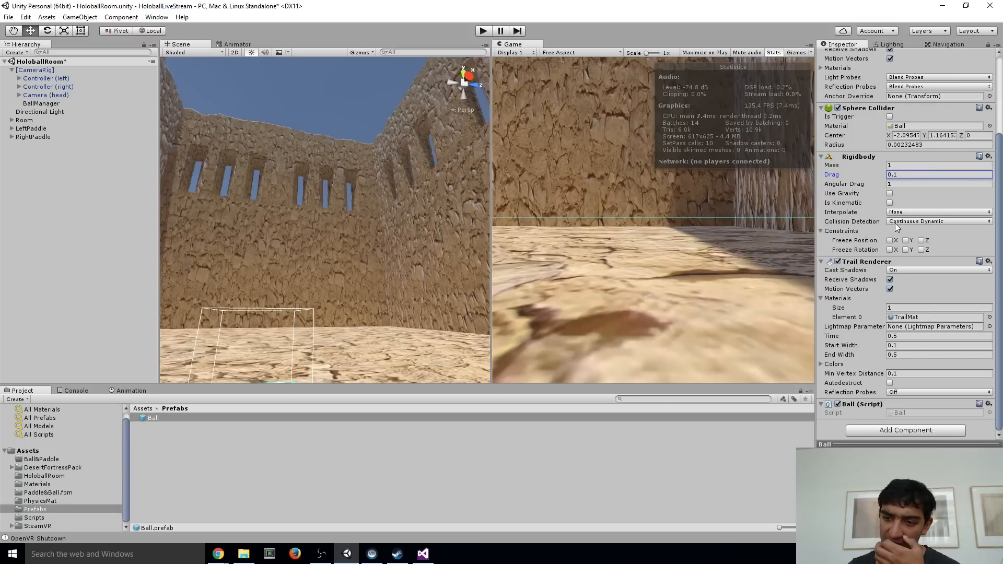
scroll(933, 318, up, 4)
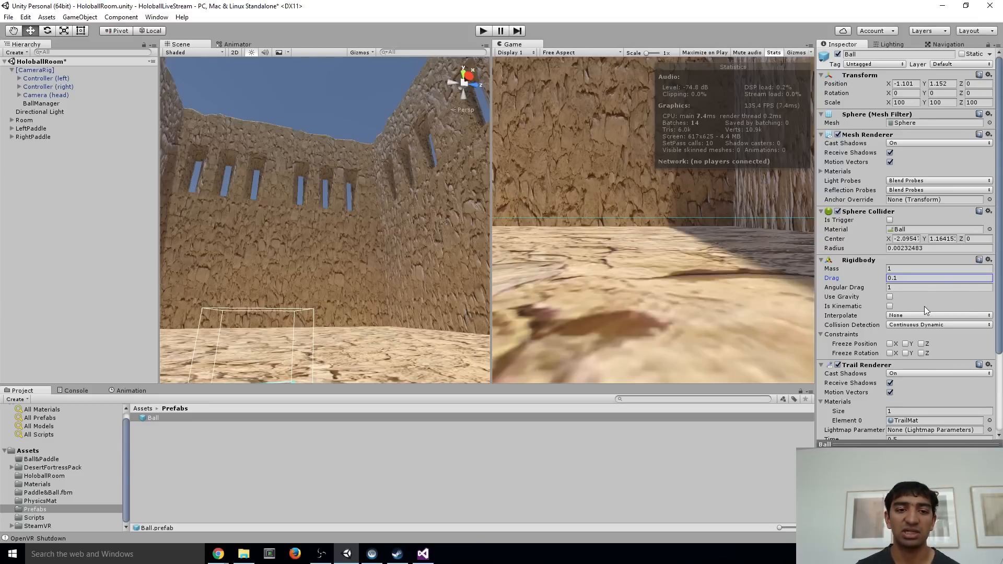
Create a new C# script named HitBack in the Scripts folder
click(56, 517)
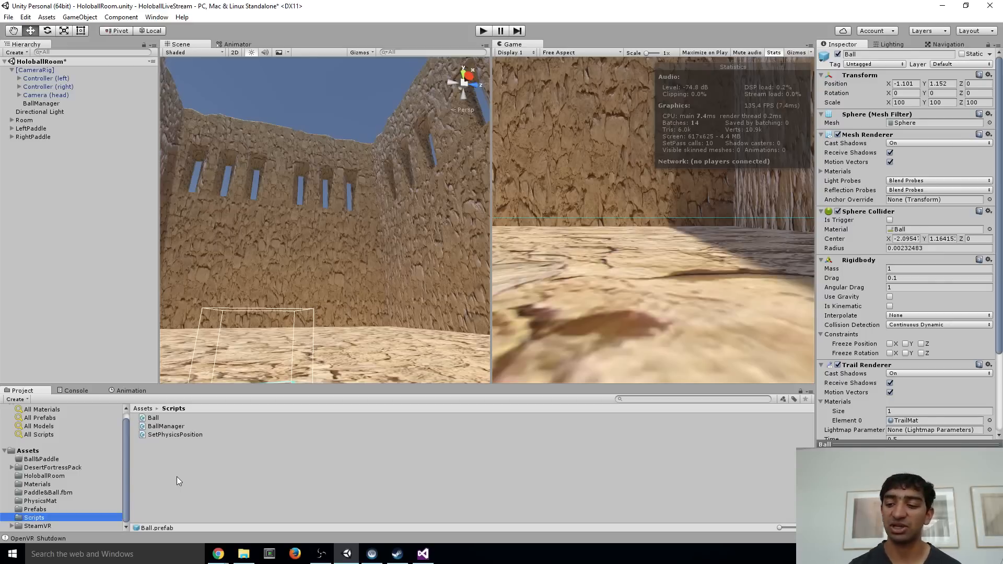
right_click(187, 476)
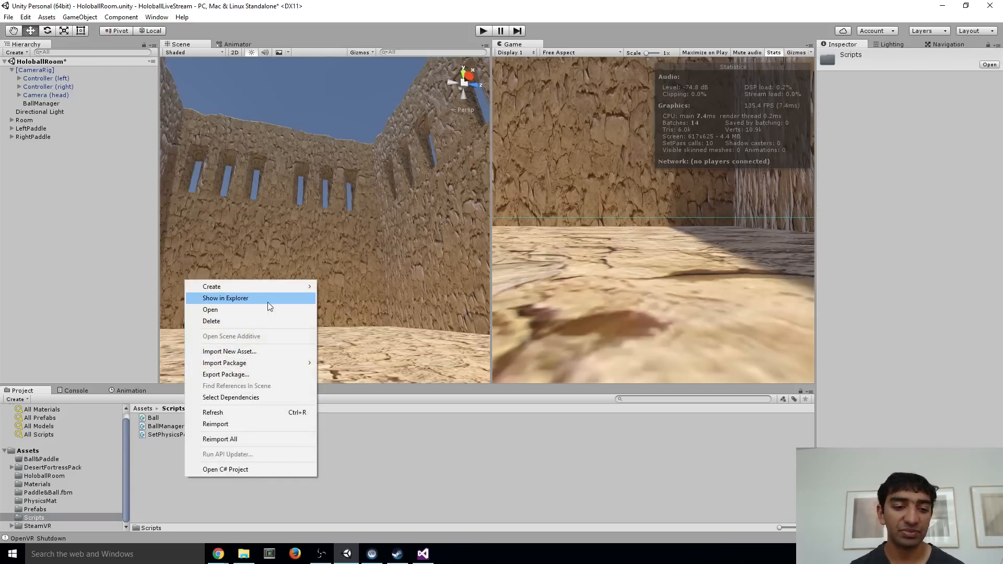
mouse_move(258, 287)
click(363, 26)
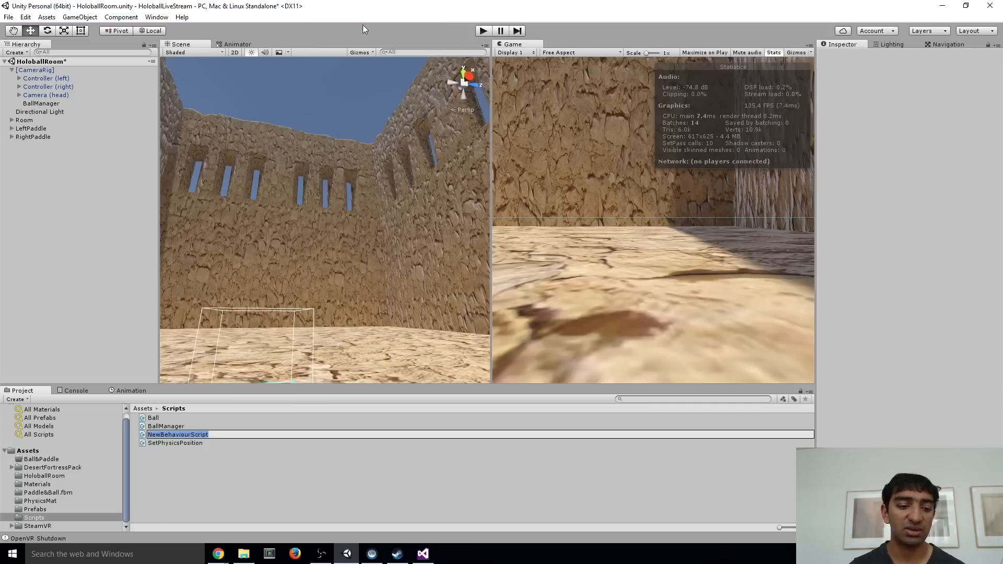
text(HitBack)
key(Return)
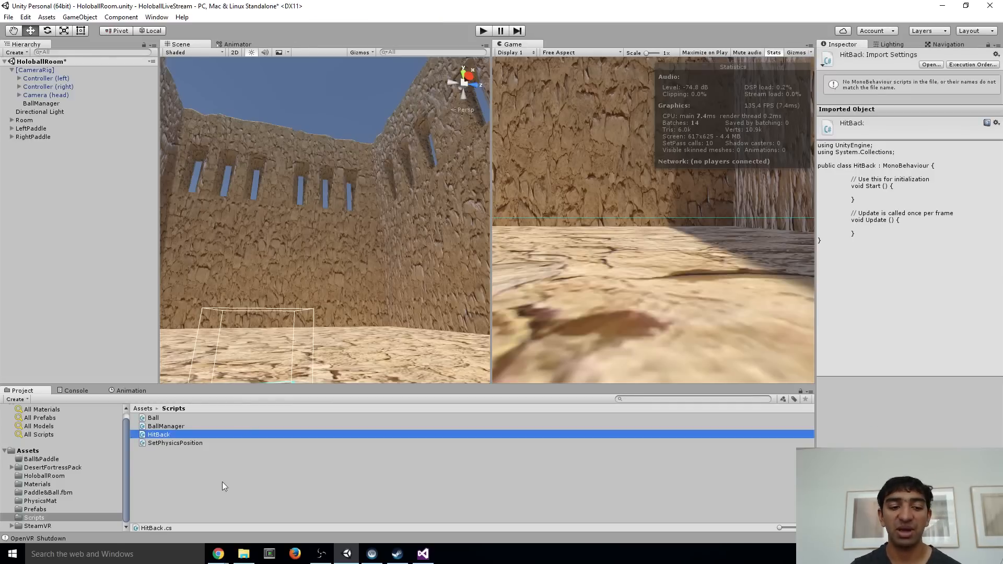
Open the HitBack script in Visual Studio, reloading all modified projects, and delete its default Start and Update methods
double_click(161, 434)
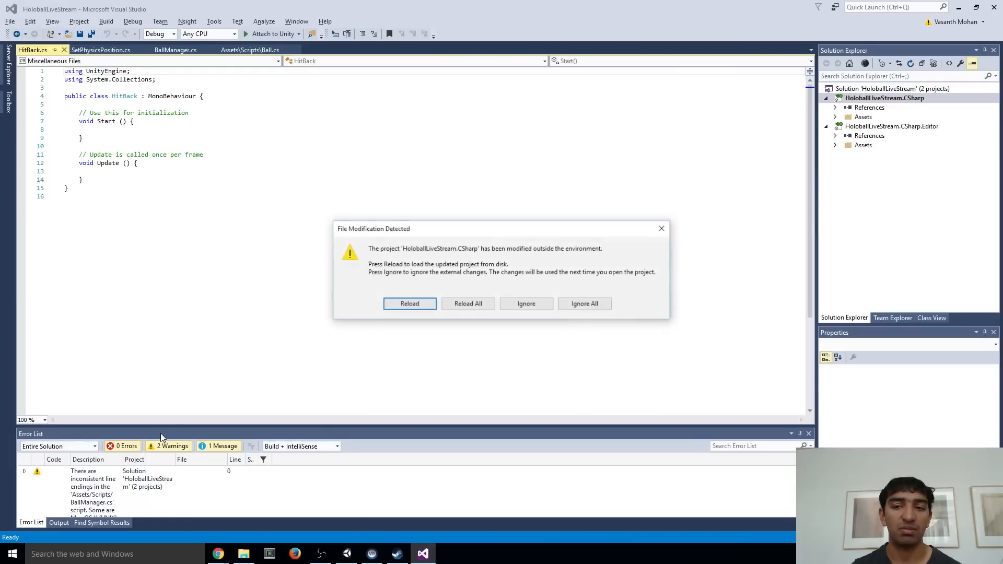
click(468, 304)
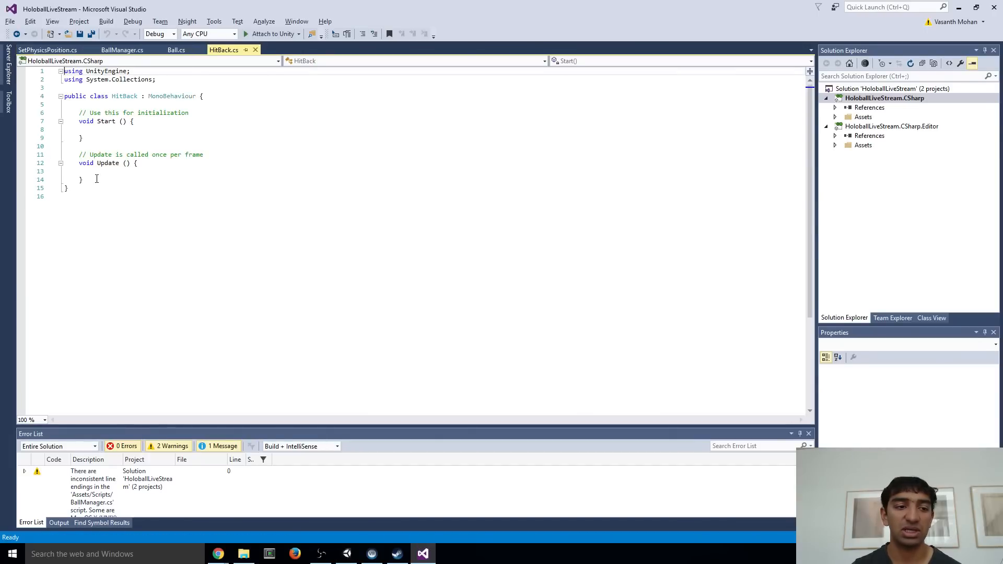
drag(84, 180, 5, 112)
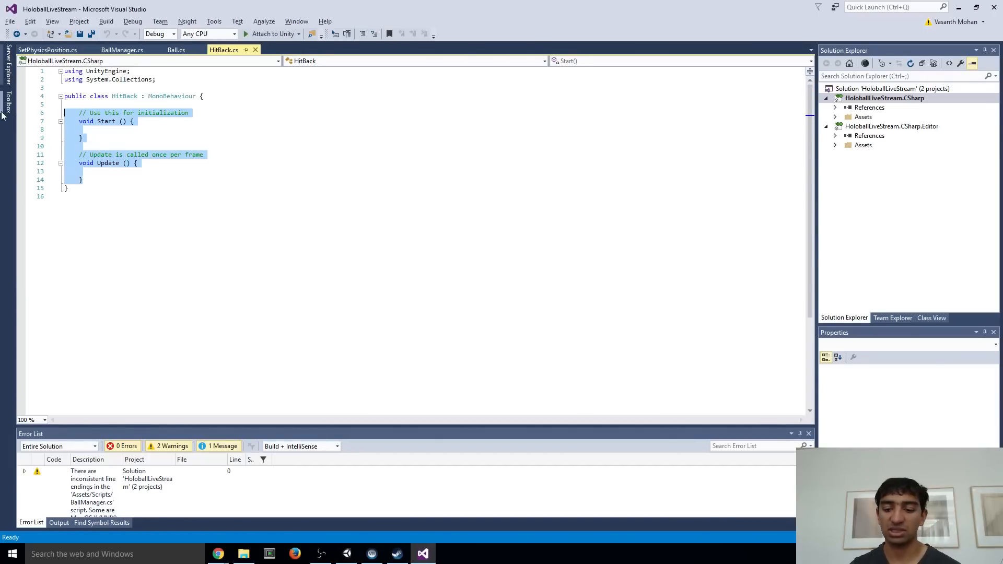
key(Delete)
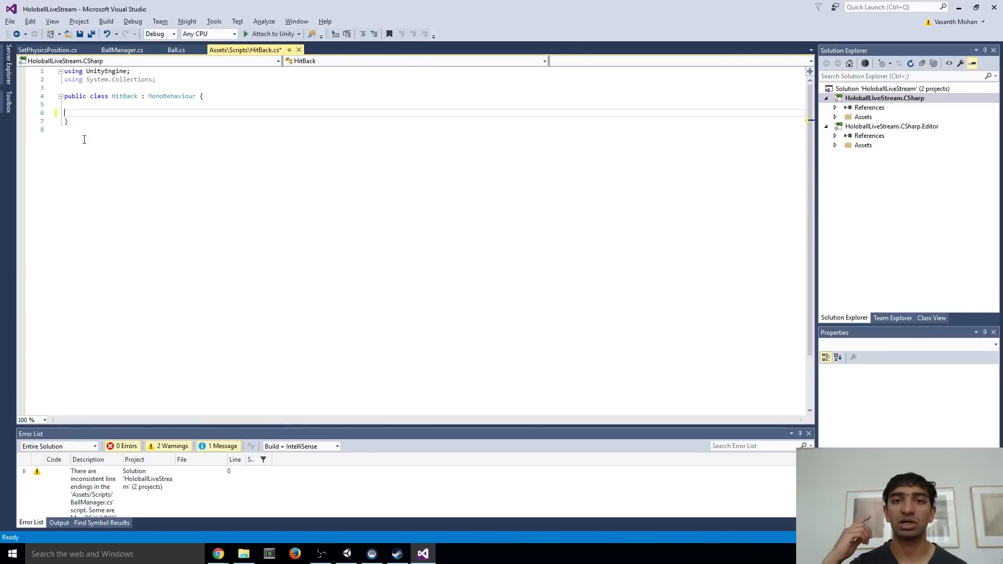
Declare a public Transform field named head in the HitBack class and save the script
key(Return)
key(Return)
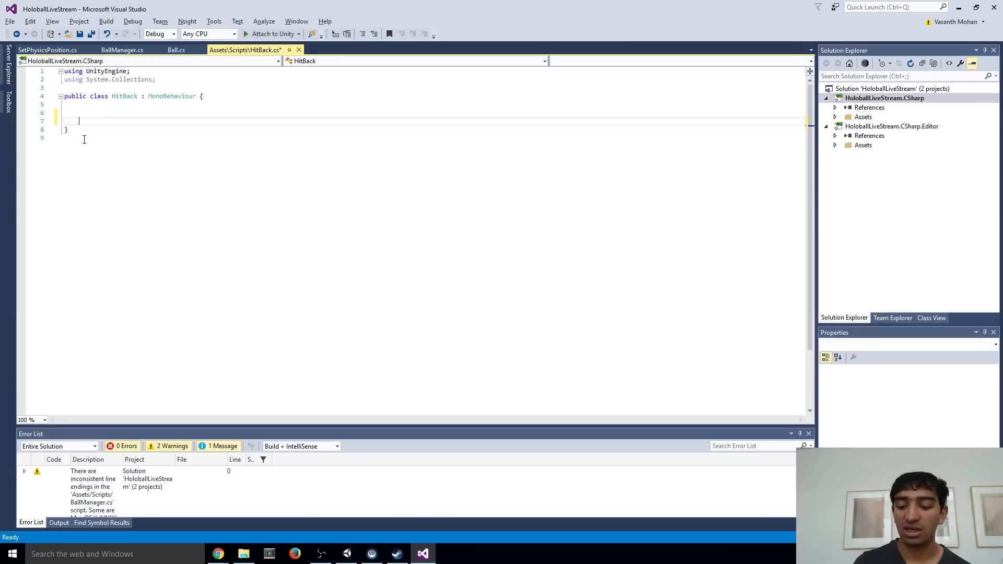
key(Up)
key(Up)
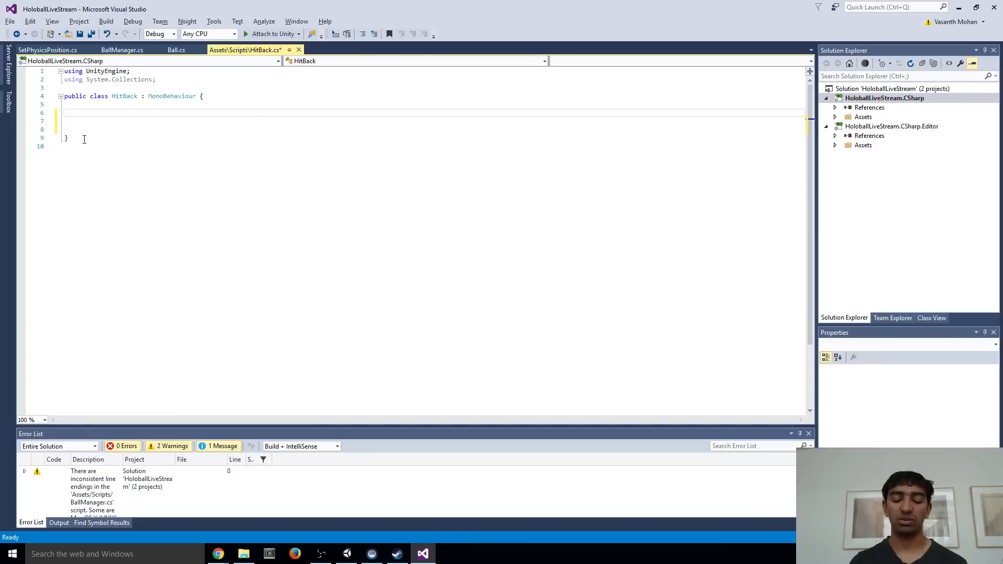
text(public T)
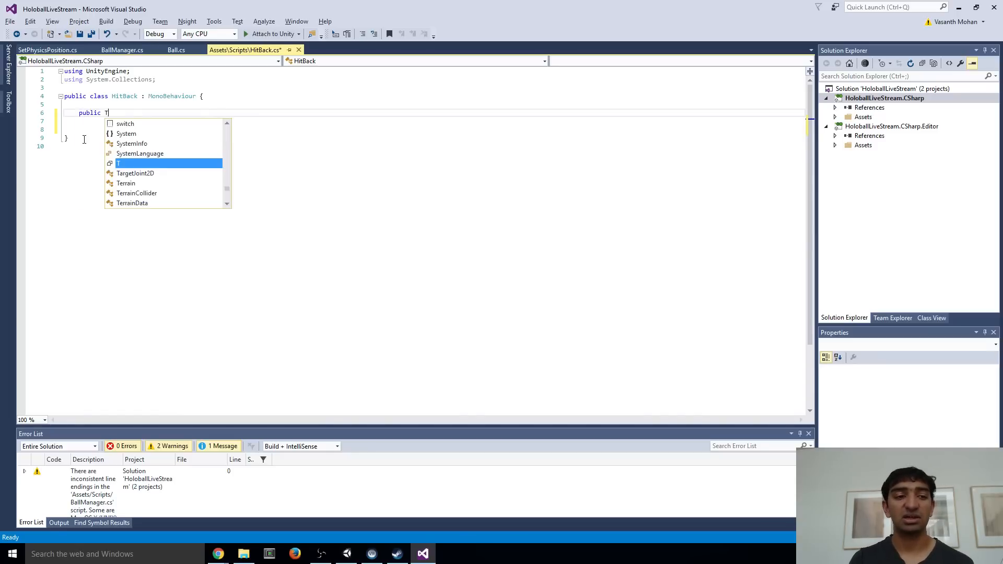
key(BackSpace)
text(Steam)
key(BackSpace)
key(BackSpace)
key(BackSpace)
key(BackSpace)
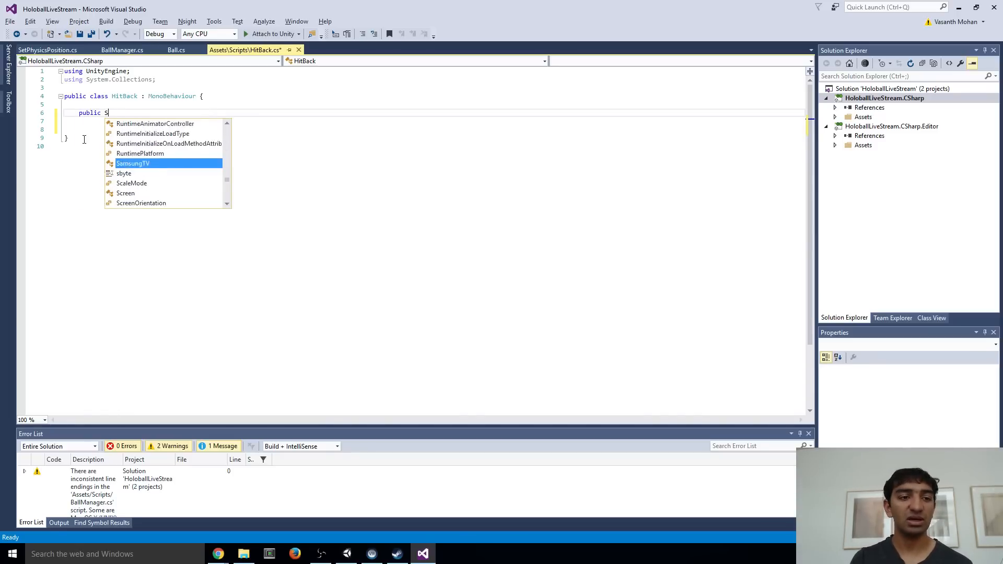
key(BackSpace)
text(Trans)
key(Tab)
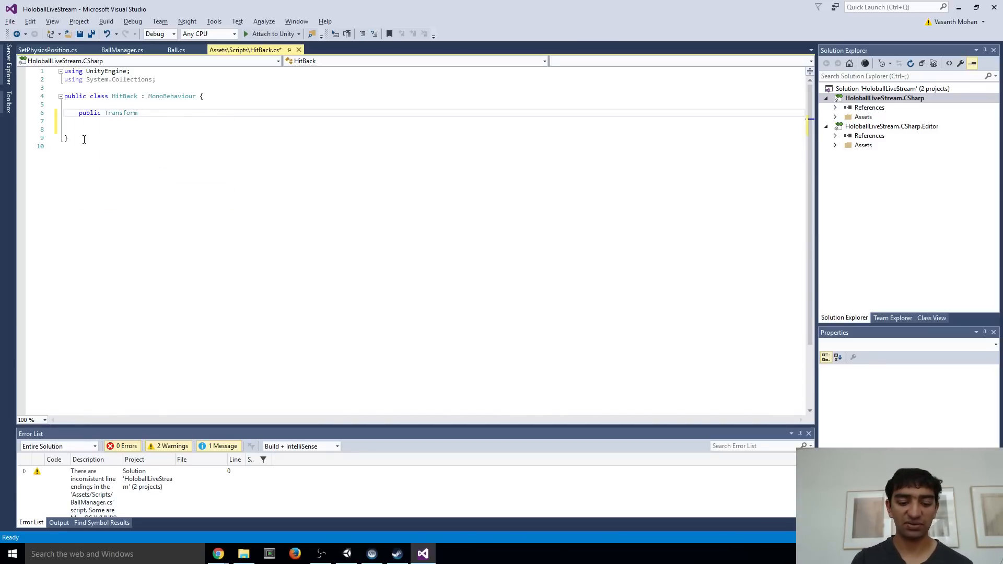
text(head;)
key(ctrl+s)
Copy the OnCollisionEnter method from Ball.cs into HitBack.cs below the head field and remove the isHit = true; line from the copy
key(Return)
key(Return)
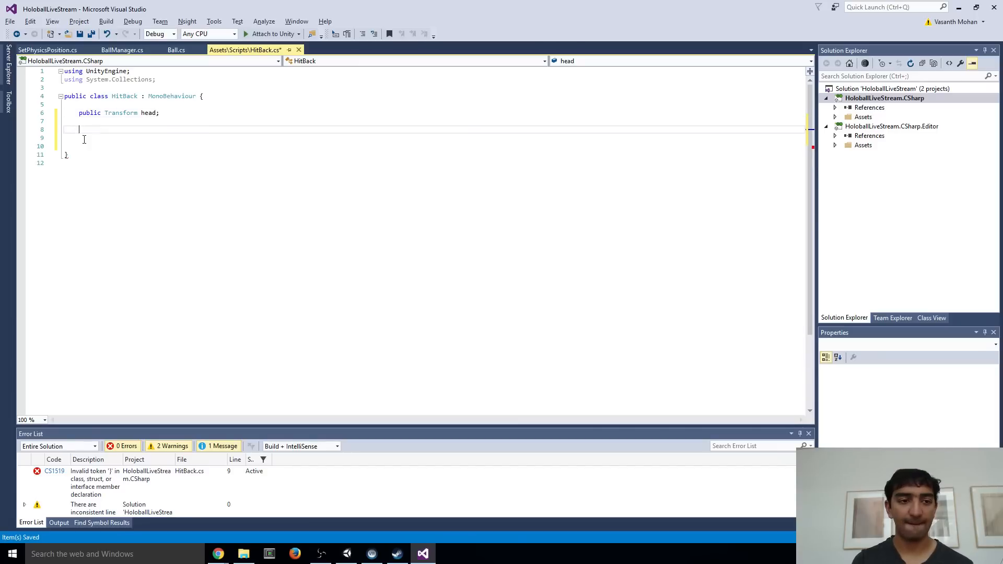
text(void)
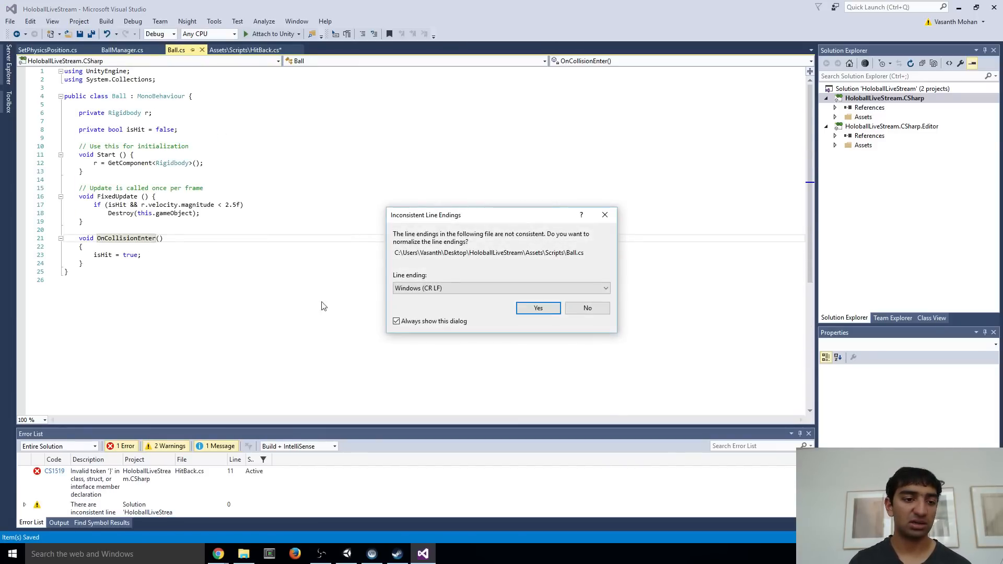
click(529, 308)
drag(109, 267, 62, 238)
key(ctrl+c)
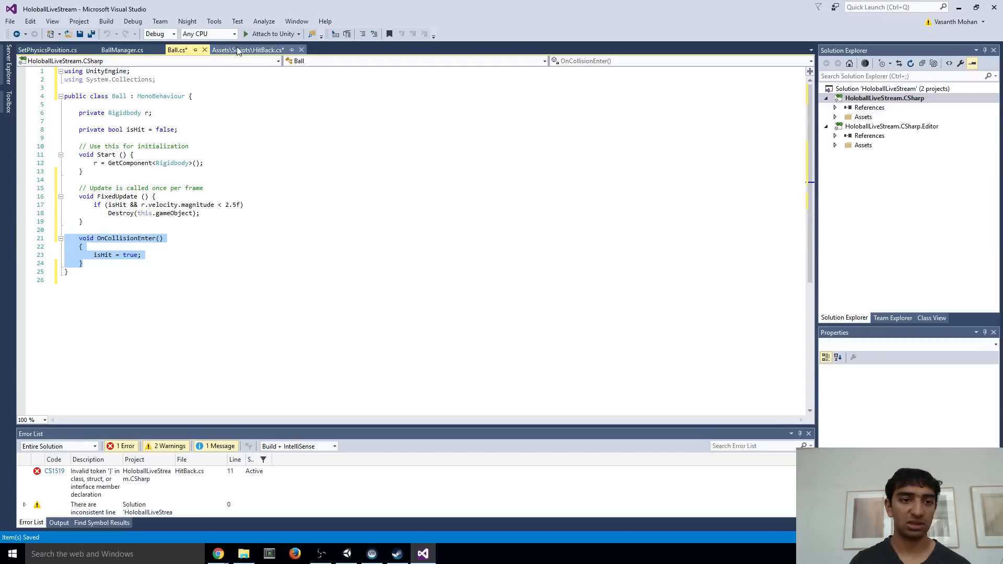
click(238, 49)
key(BackSpace)
key(BackSpace)
key(BackSpace)
key(BackSpace)
key(ctrl+v)
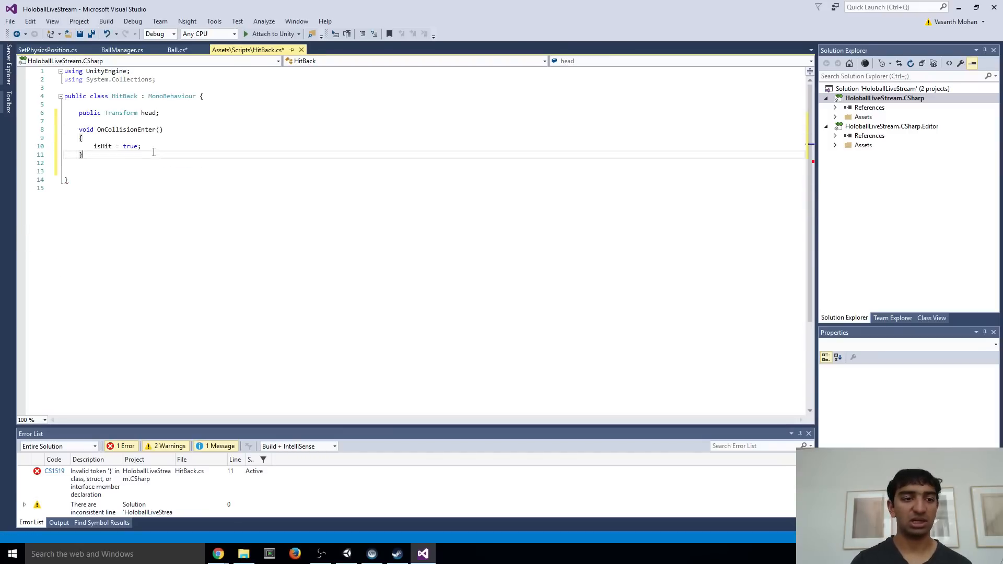
drag(151, 148, 96, 151)
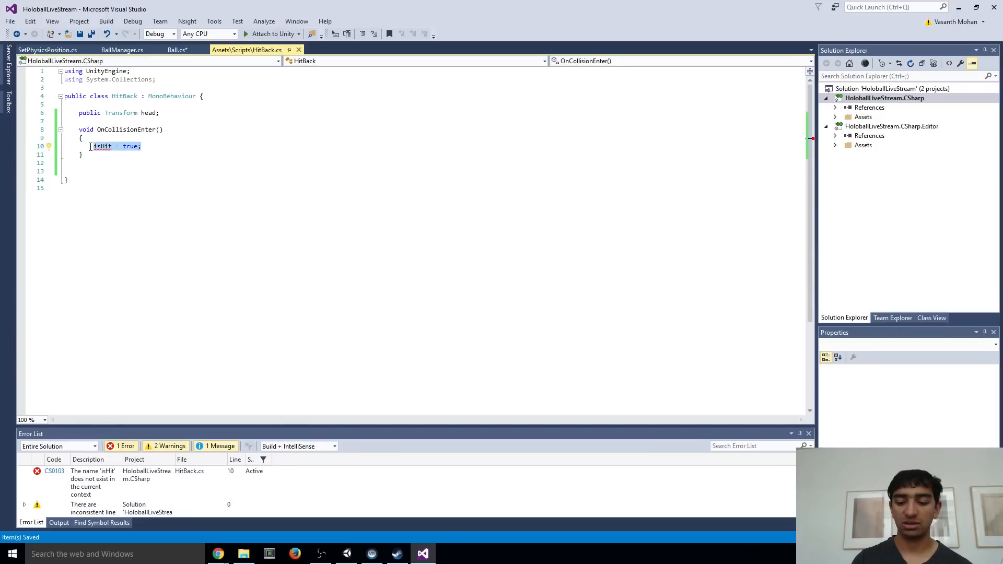
key(BackSpace)
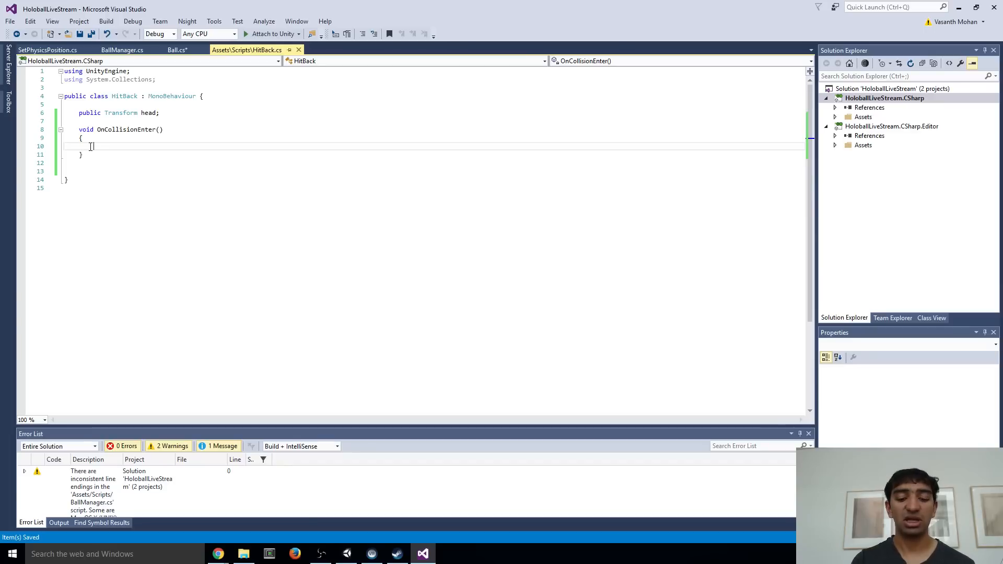
In BallManager.cs, normalize the line endings to Windows (CR LF), declare a public static BallManager field named Instance below CurrentBall, and save
click(128, 52)
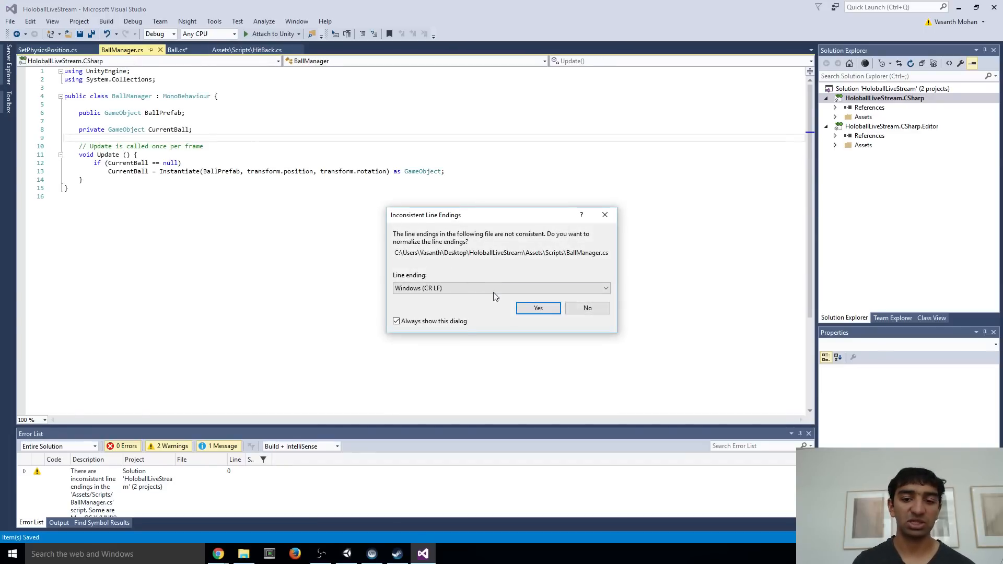
click(533, 307)
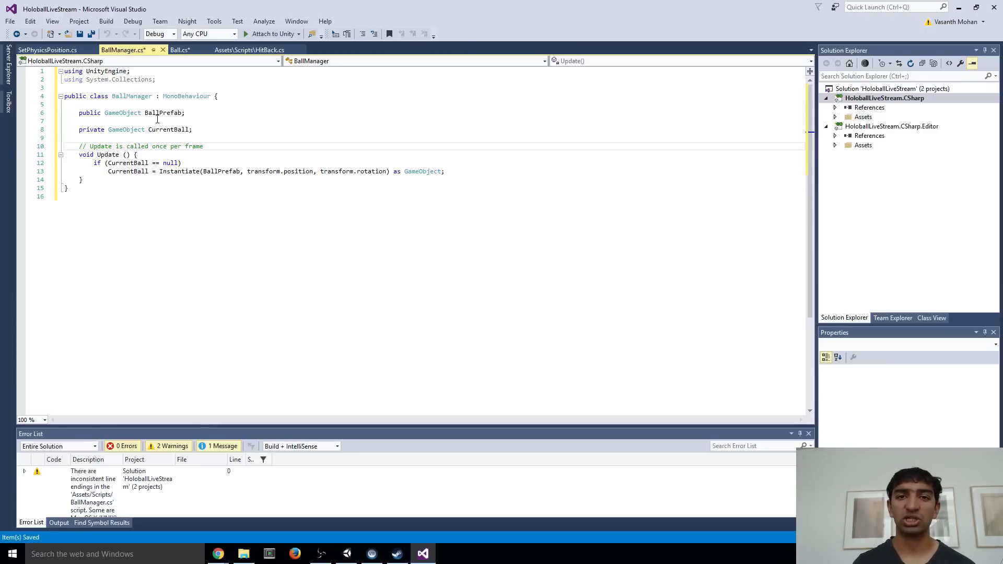
click(210, 129)
key(Return)
key(Return)
text(public static )
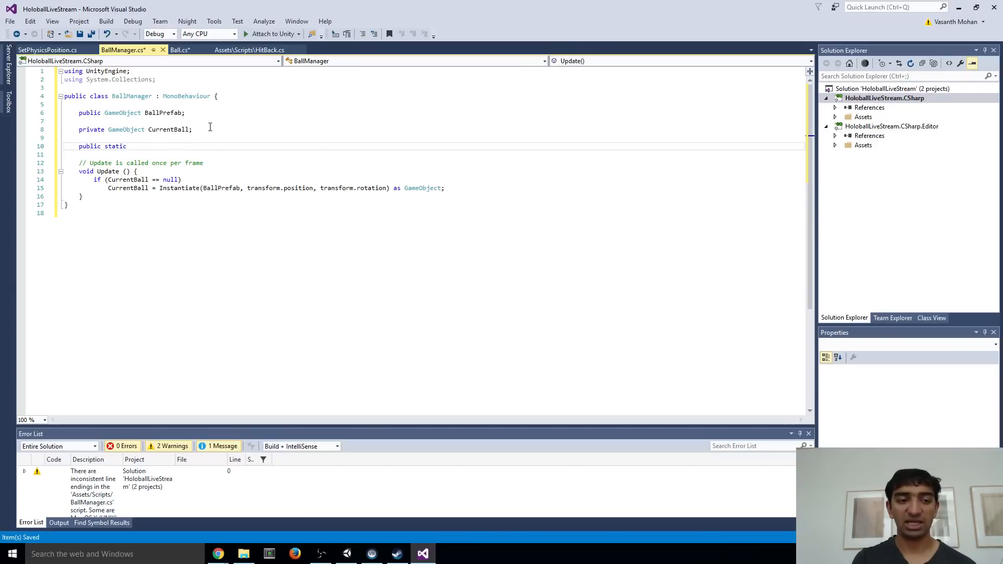
text(BallManager Instna)
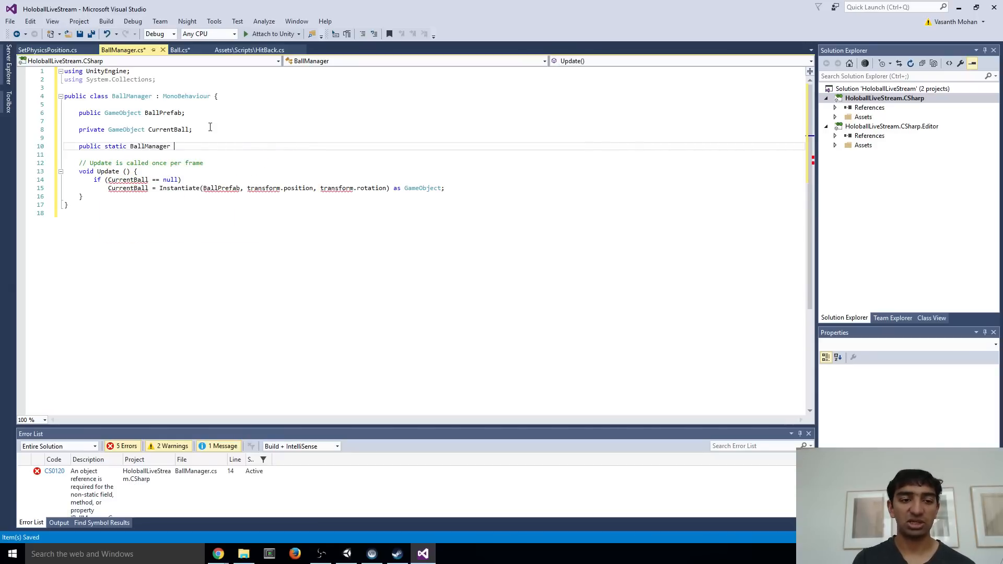
key(BackSpace)
key(BackSpace)
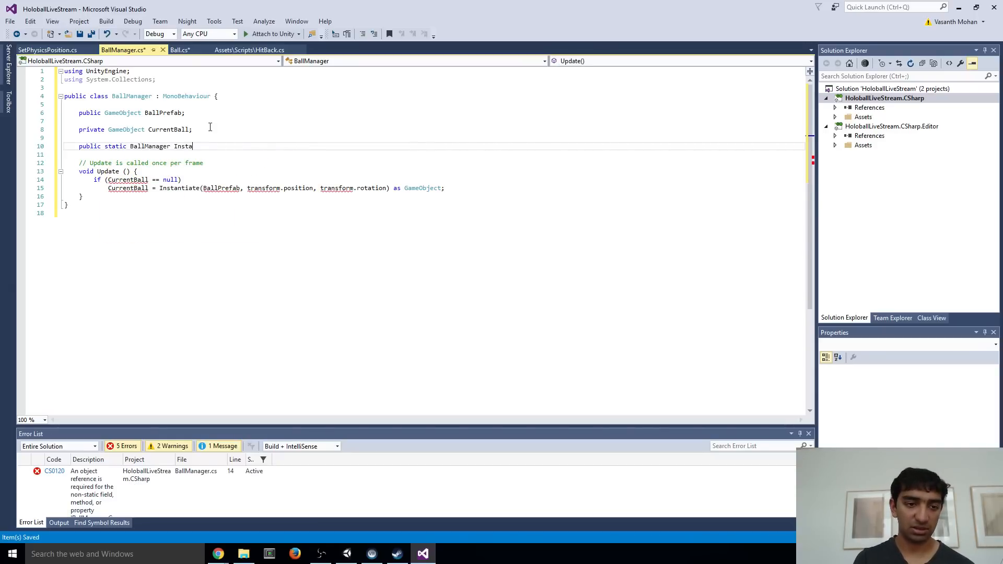
text(nce;)
key(ctrl+s)
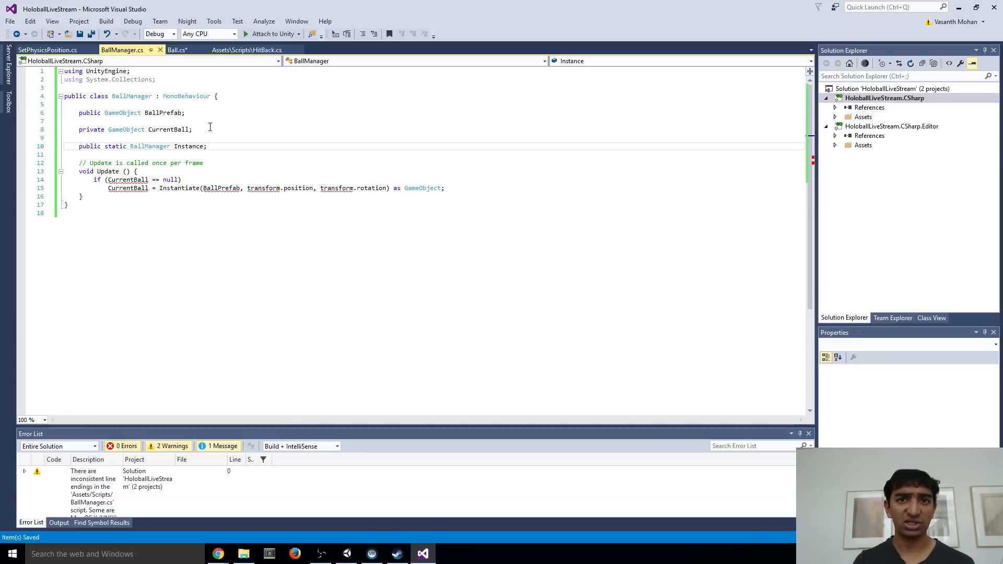
Add an Awake method to BallManager that sets Instance = this if Instance == null
key(Return)
key(Return)
text(void A)
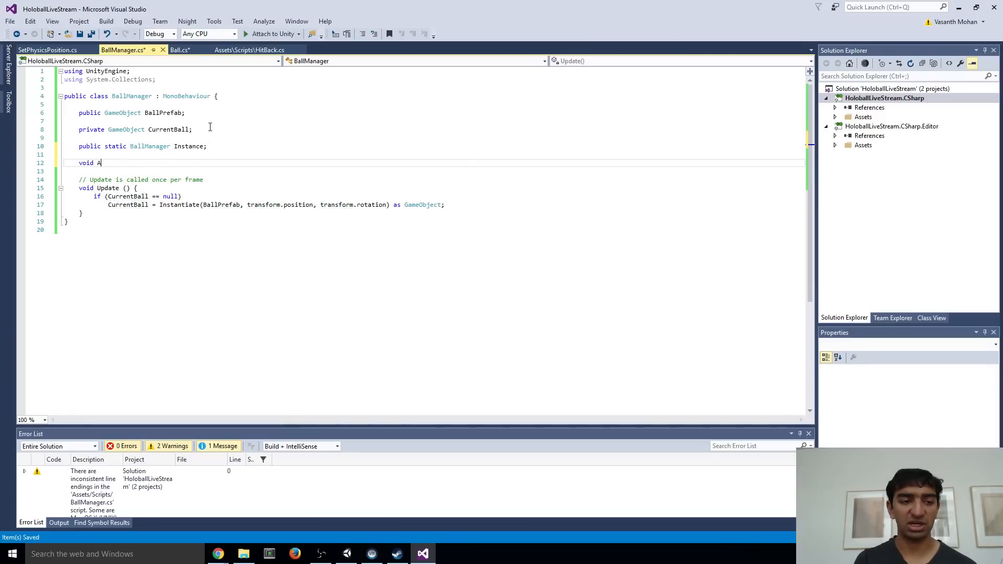
text(wake() {)
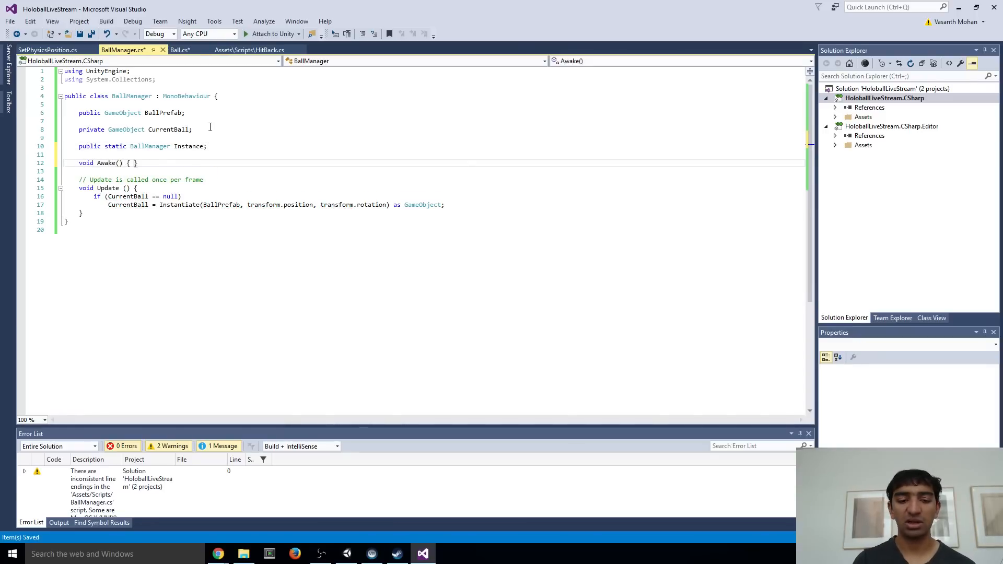
key(Return)
text(if ())
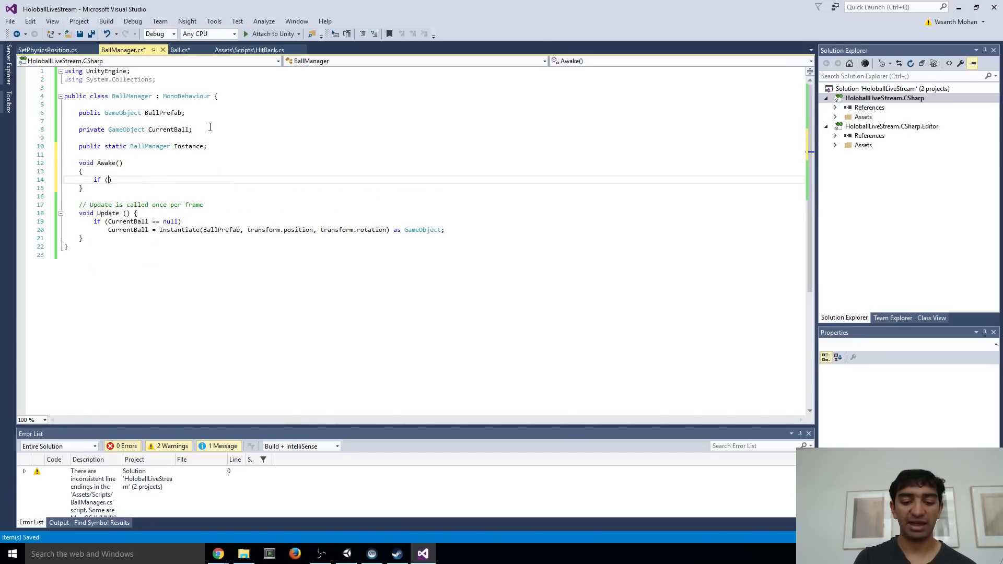
text(Ball)
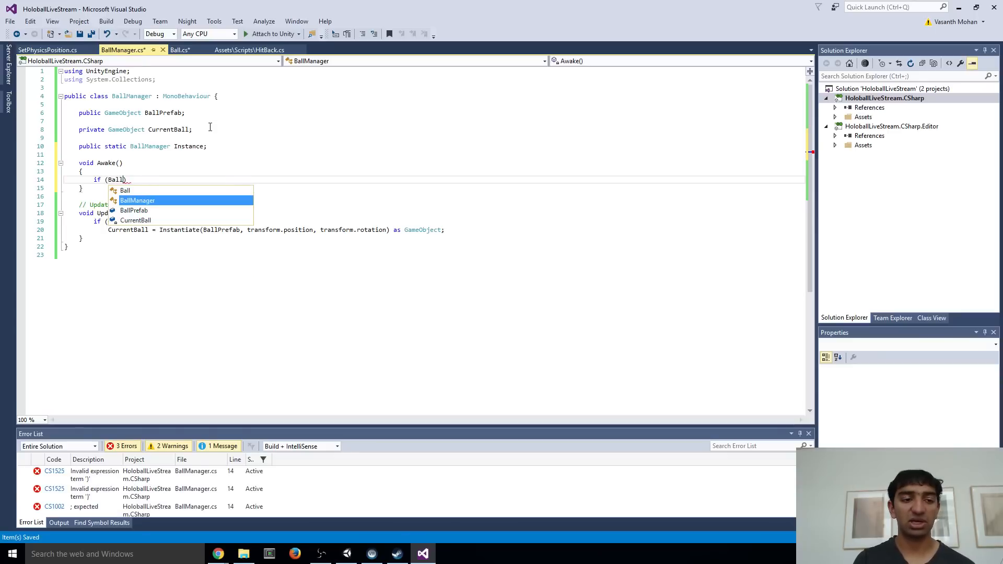
key(BackSpace)
key(BackSpace)
key(BackSpace)
key(BackSpace)
text(Instance == nu)
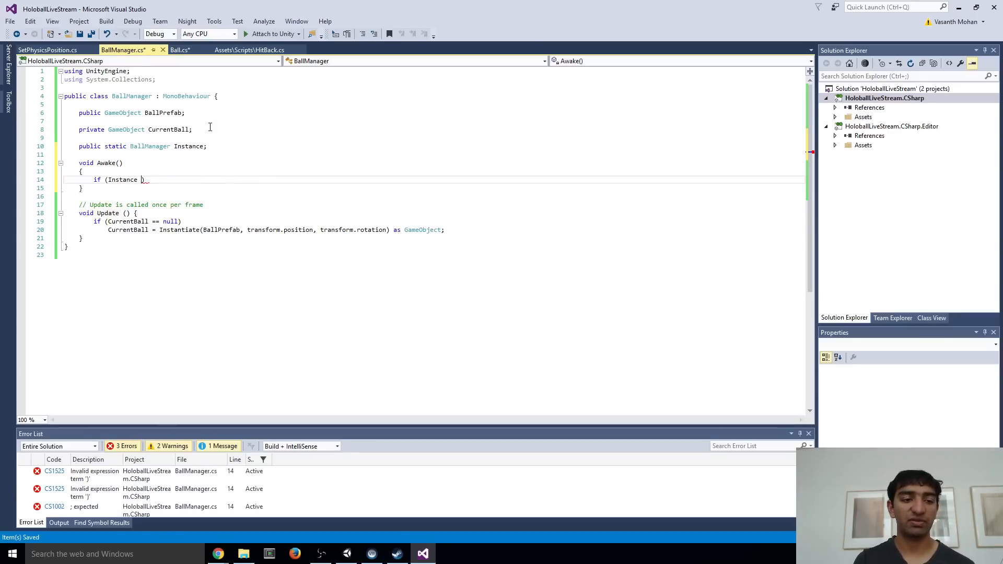
text(ll))
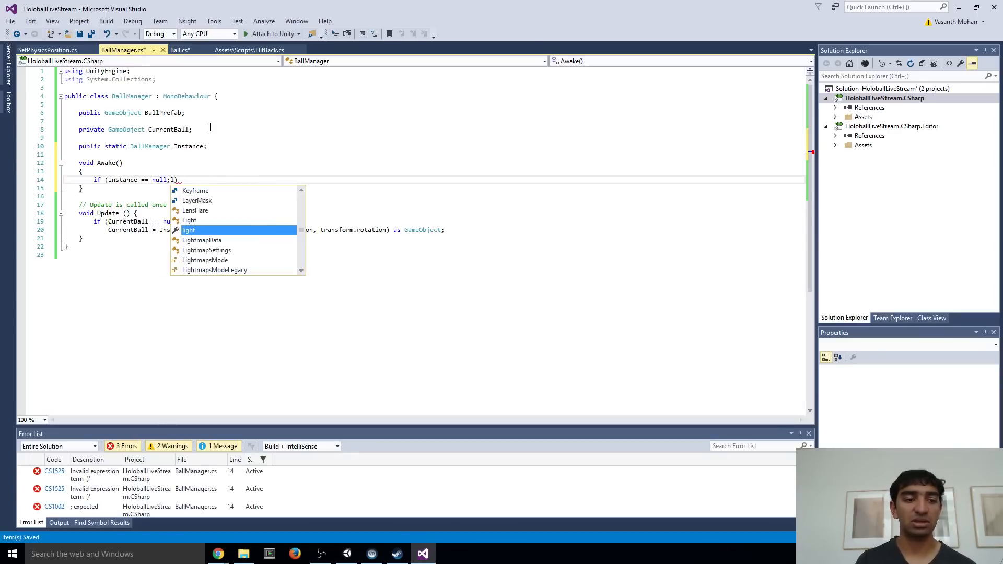
key(Return)
text(Instance )
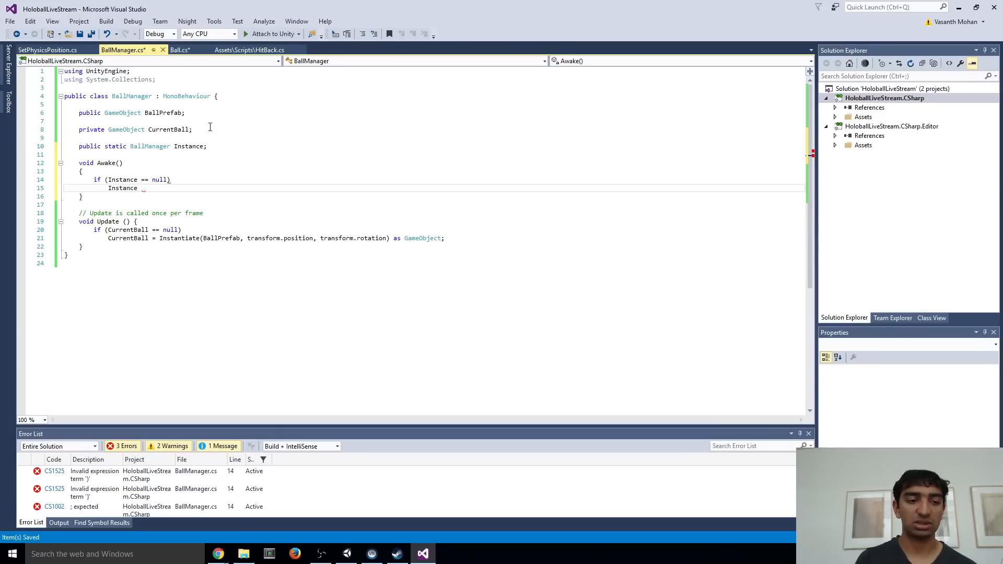
text(= this;)
key(Down)
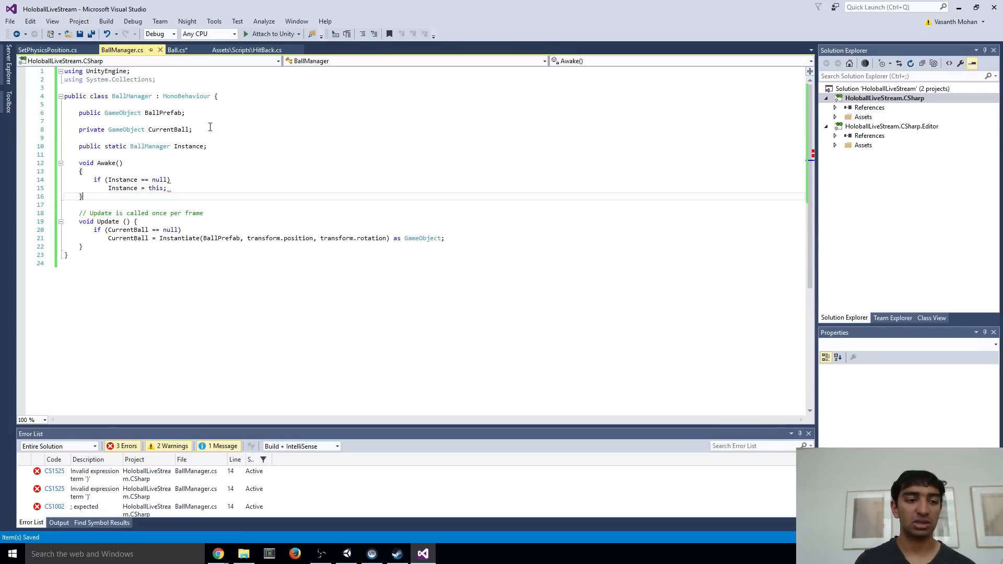
Add an OnDestroy method below Awake that sets Instance = null if Instance == this
key(Return)
key(Return)
text(void On)
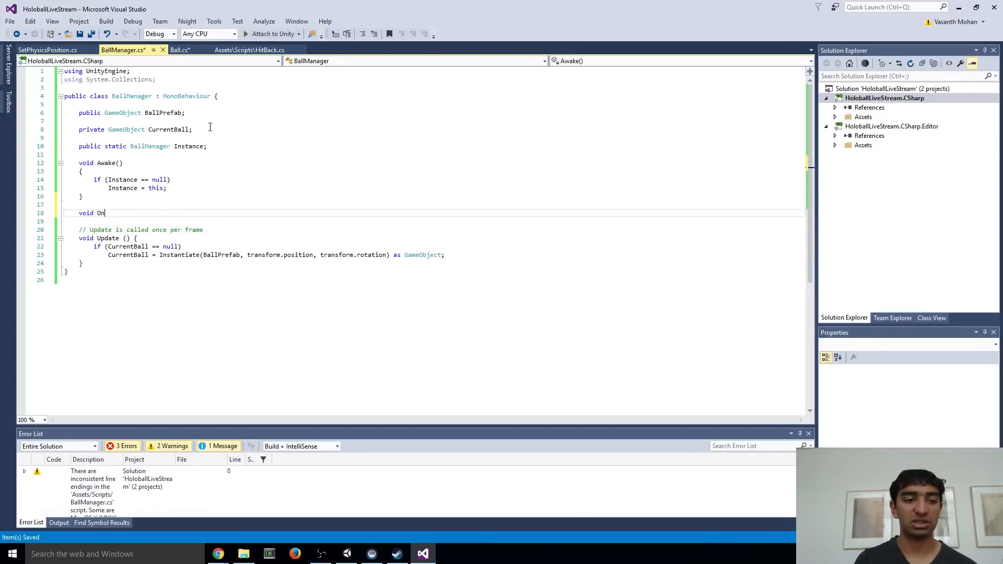
text(Destroy() {)
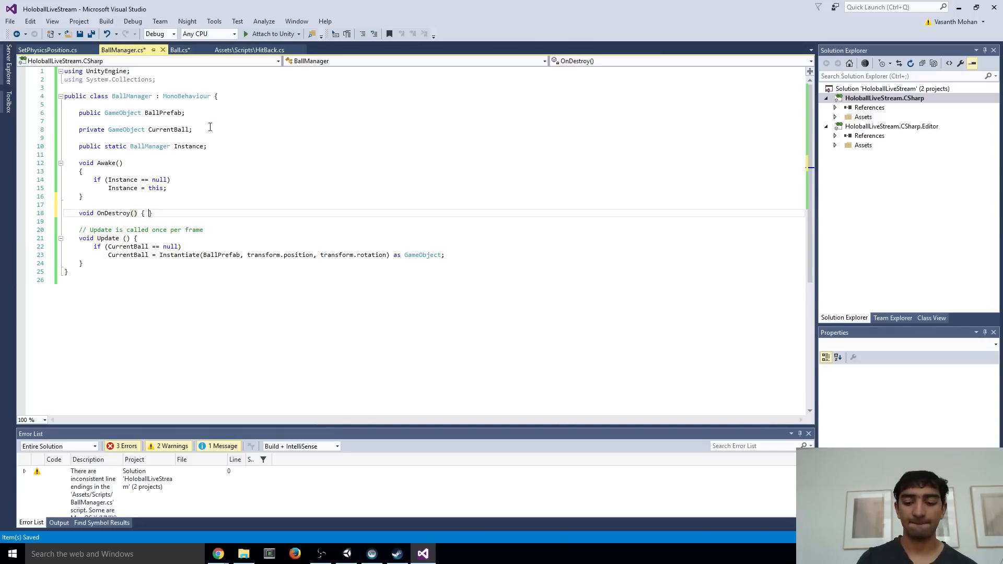
key(Return)
text(if (Instance)
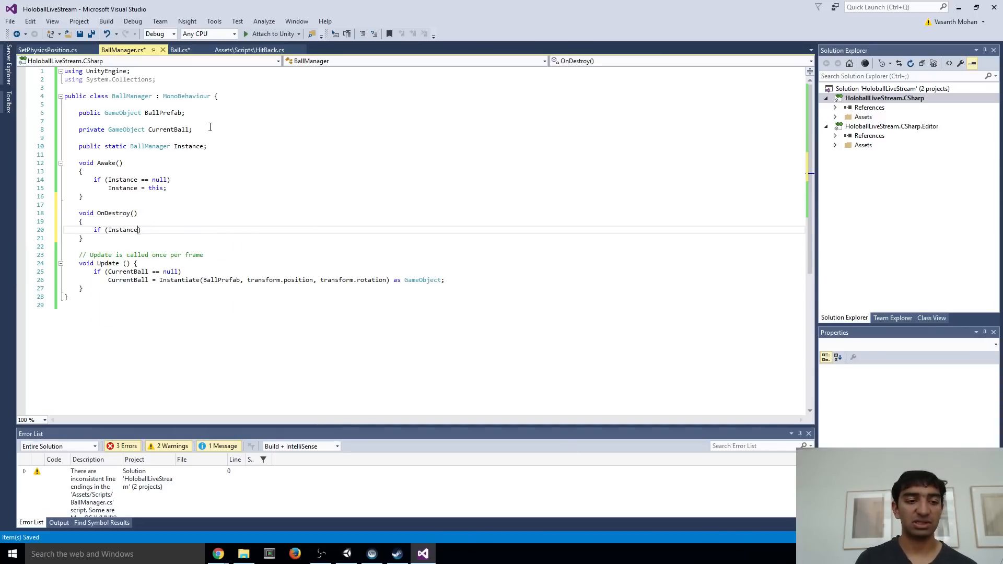
text( ==)
key(BackSpace)
text(= this)
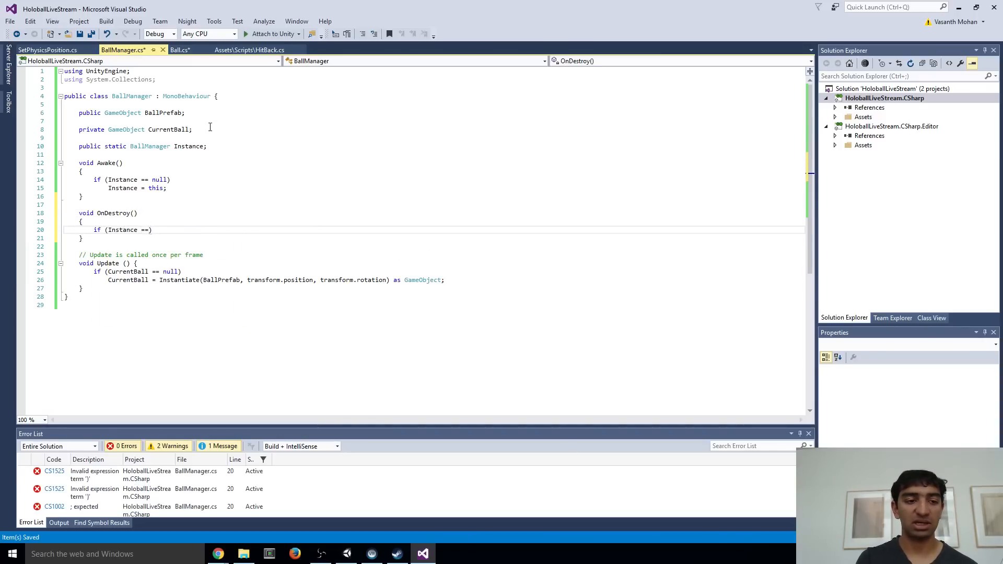
text())
key(Return)
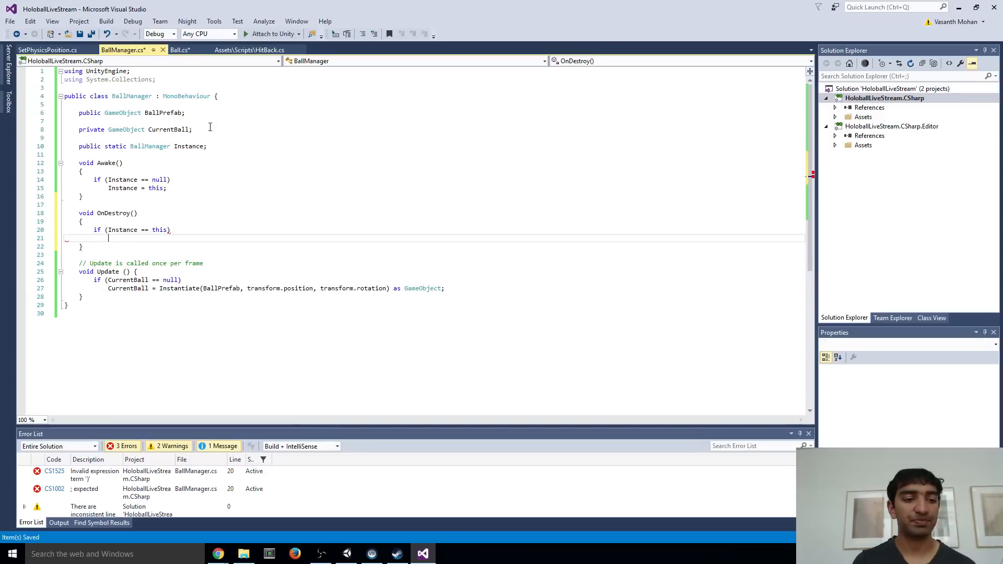
text(Instance = null;)
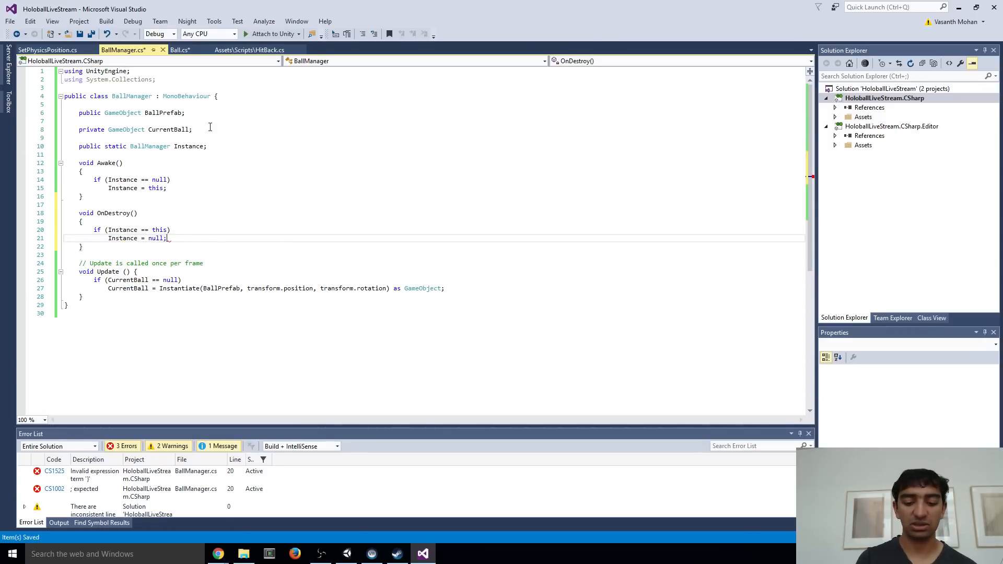
Save BallManager.cs with the finished OnDestroy method and change the CurrentBall field's access modifier to public
key(ctrl+s)
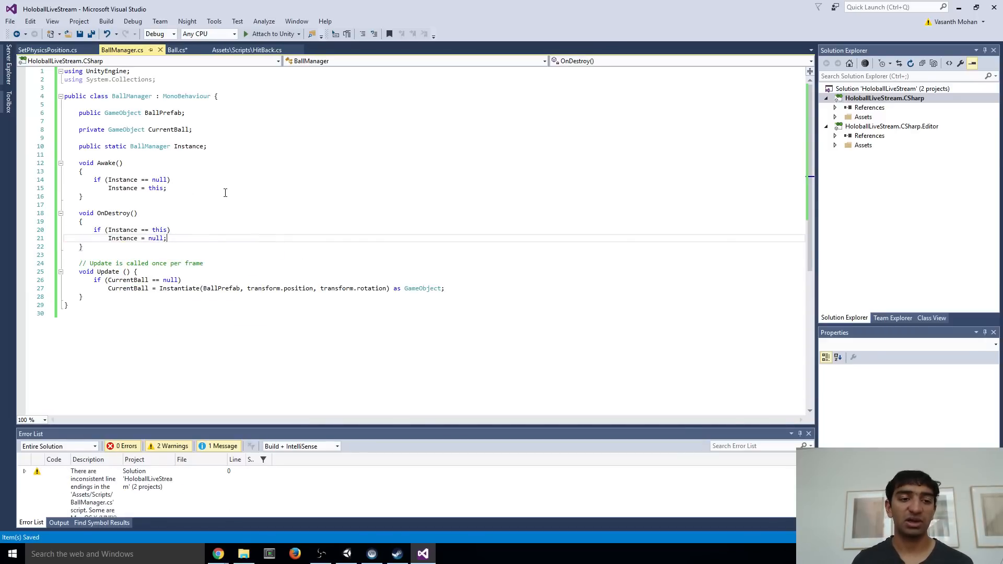
double_click(86, 134)
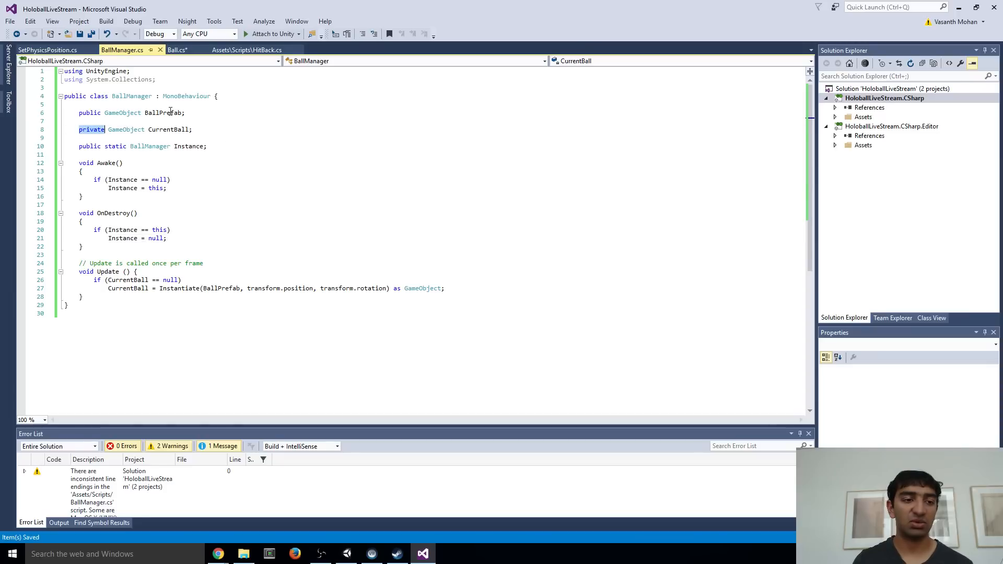
key(Delete)
key(BackSpace)
key(ctrl+s)
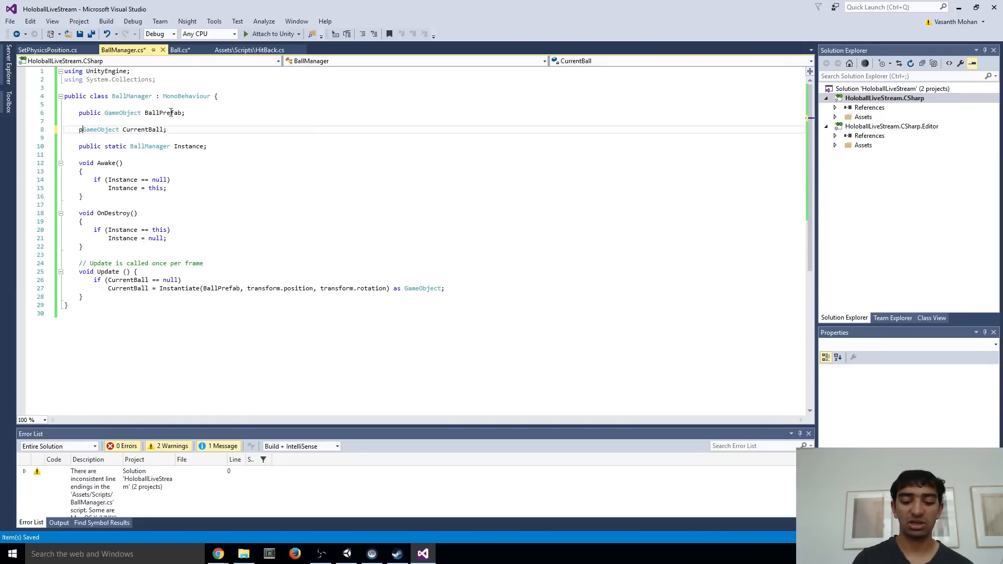
text(public)
Add a [HideInInspector] attribute on its own line above the CurrentBall field and save the script
key(ctrl+Return)
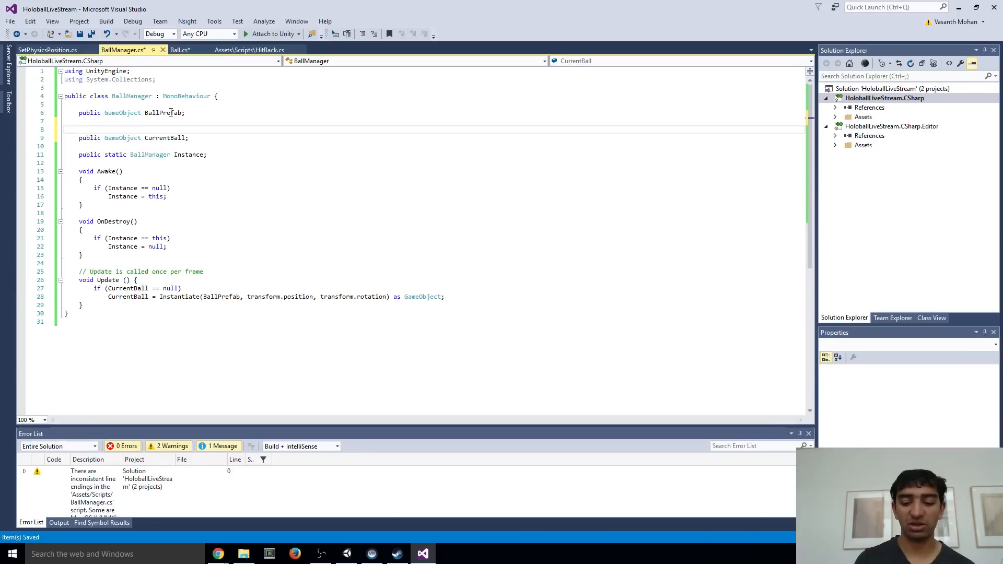
text([)
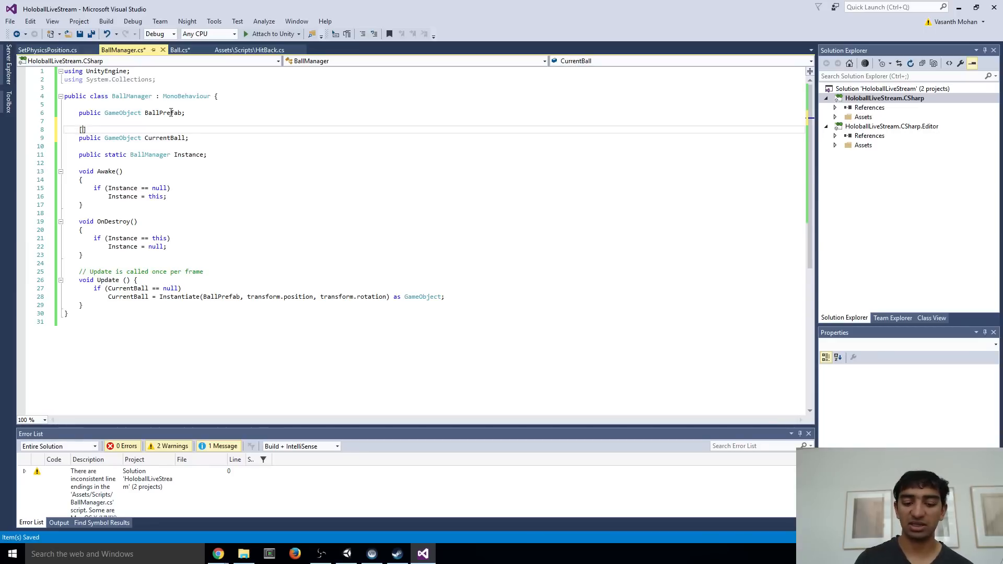
text(HideInInspector)
key(ctrl+s)
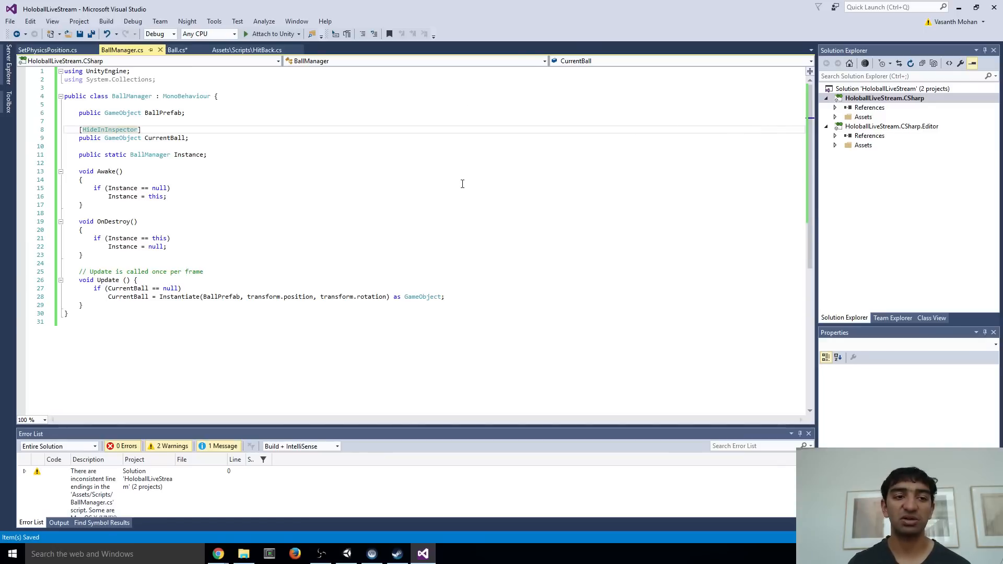
Save Ball.cs and reference BallManager.Instance.CurrentBall in the empty OnCollisionEnter body of HitBack.cs
click(176, 50)
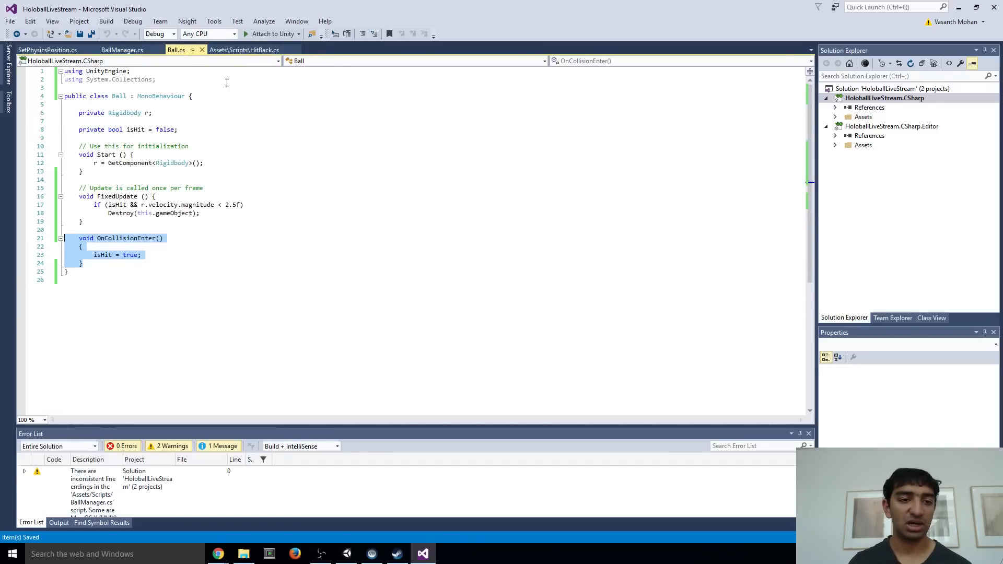
click(122, 50)
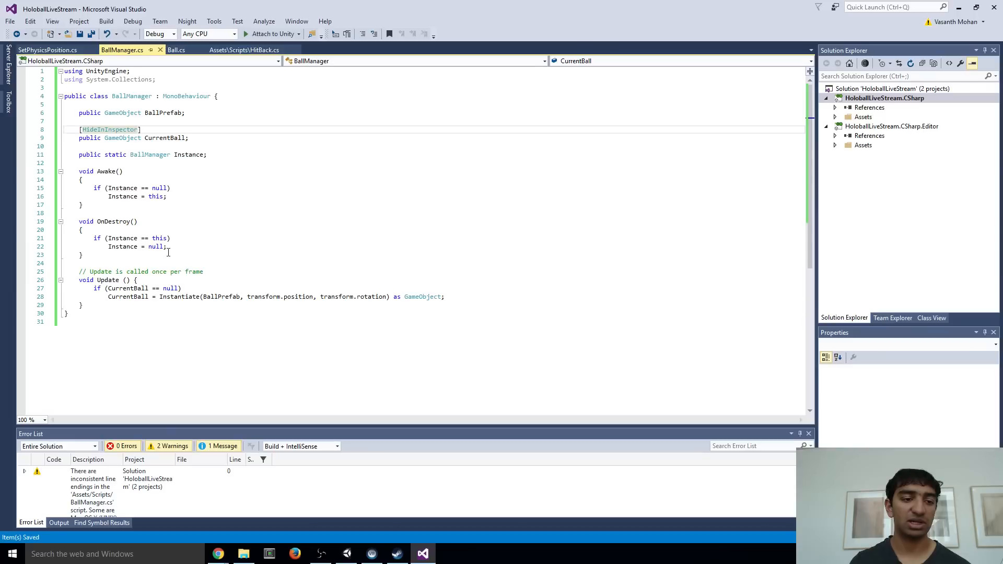
click(248, 50)
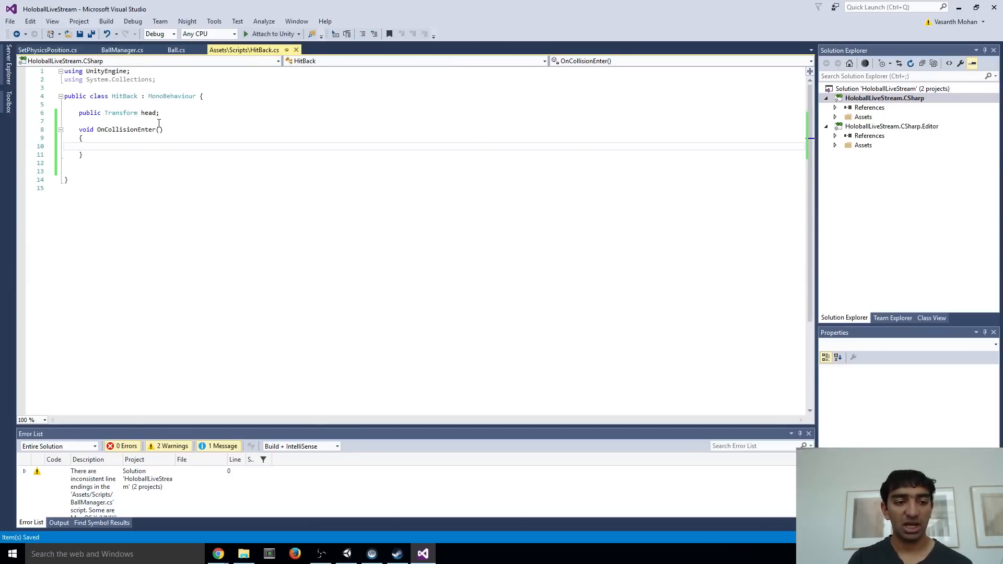
text(Ba)
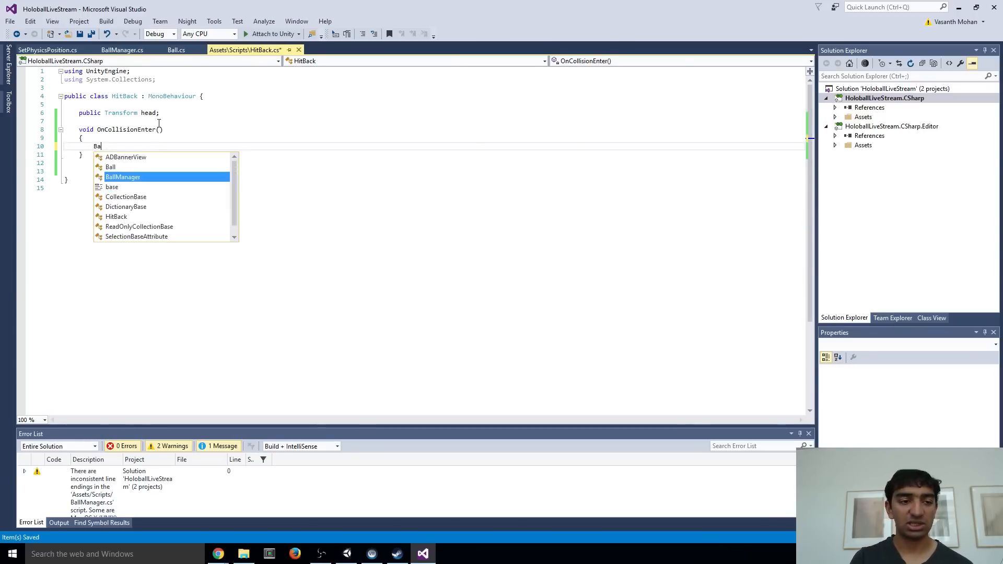
text(llMana)
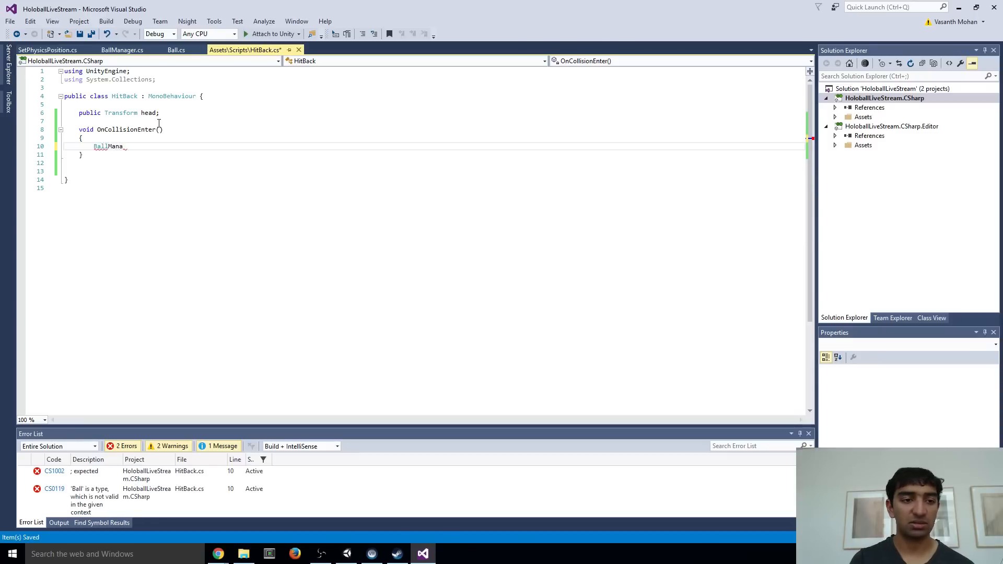
text(ger.Instance.Cur)
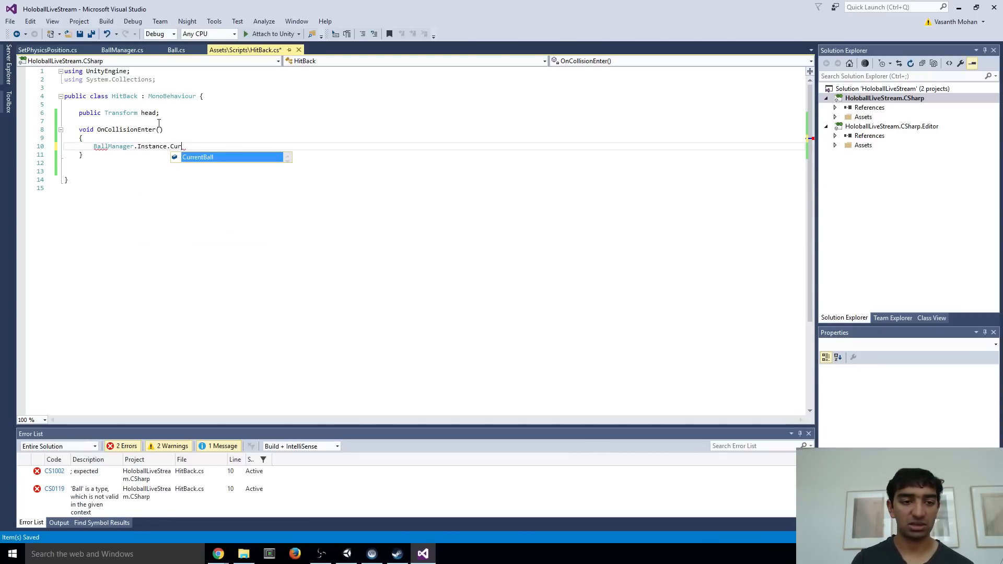
key(Tab)
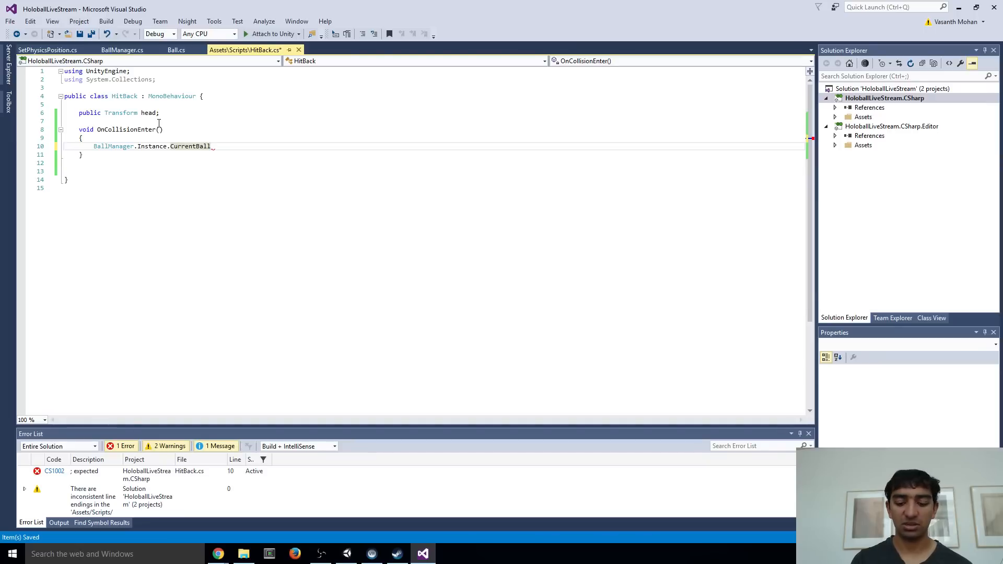
Complete the CurrentBall statement with .GetComponent<Rigidbody>(); and save HitBack.cs
text(.GetComponent<>)
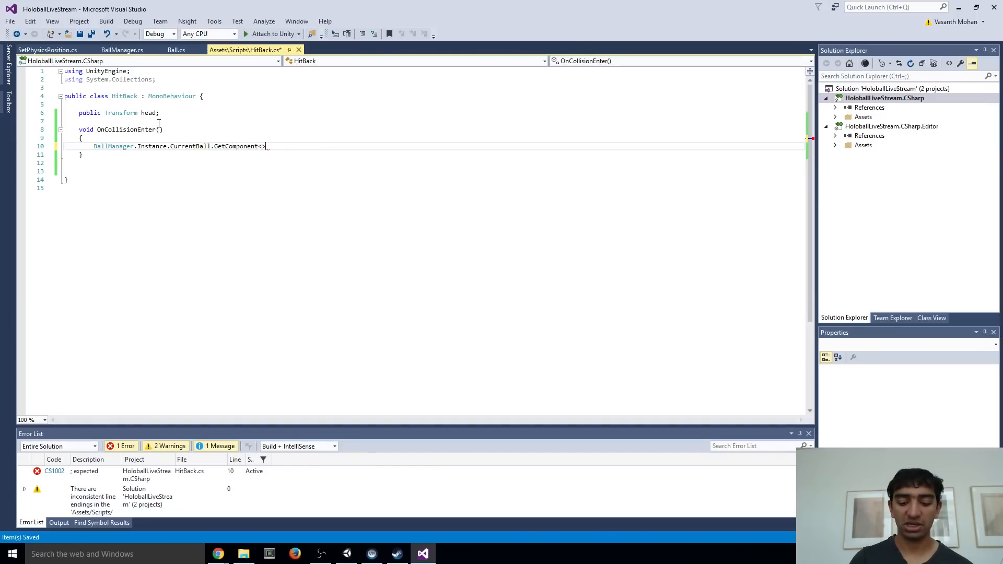
key(Left)
text(Rigidbody)
key(Tab)
key(Right)
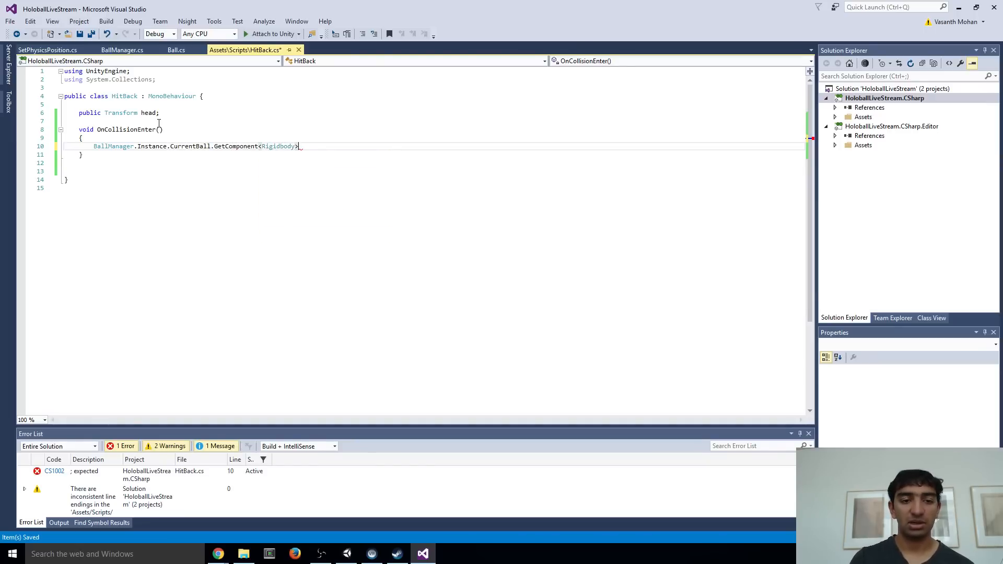
text()(_)
key(BackSpace)
key(BackSpace)
key(BackSpace)
text(();)
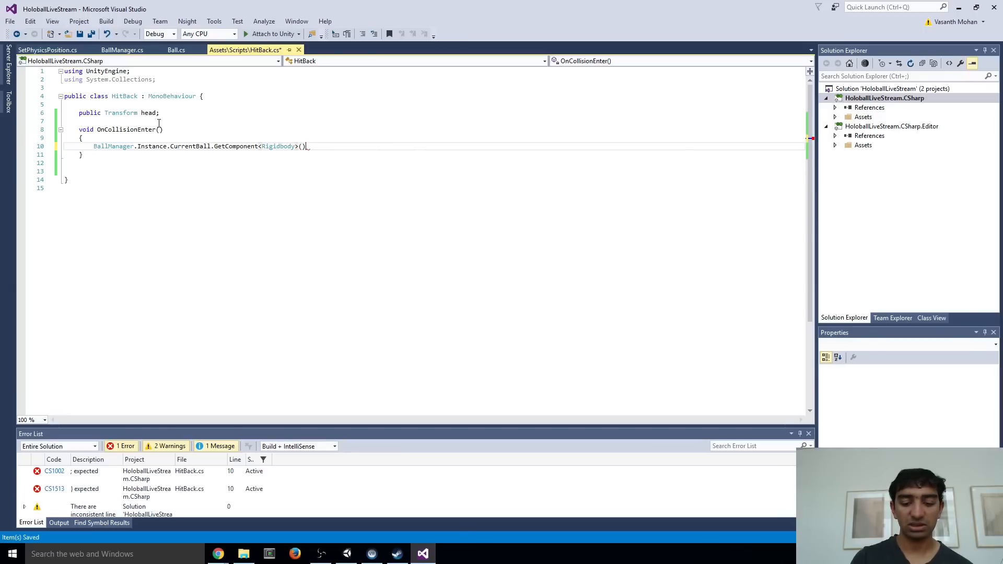
key(ctrl+s)
Store the GetComponent result in a local variable by prefixing the statement with Rigidbody r =
click(93, 146)
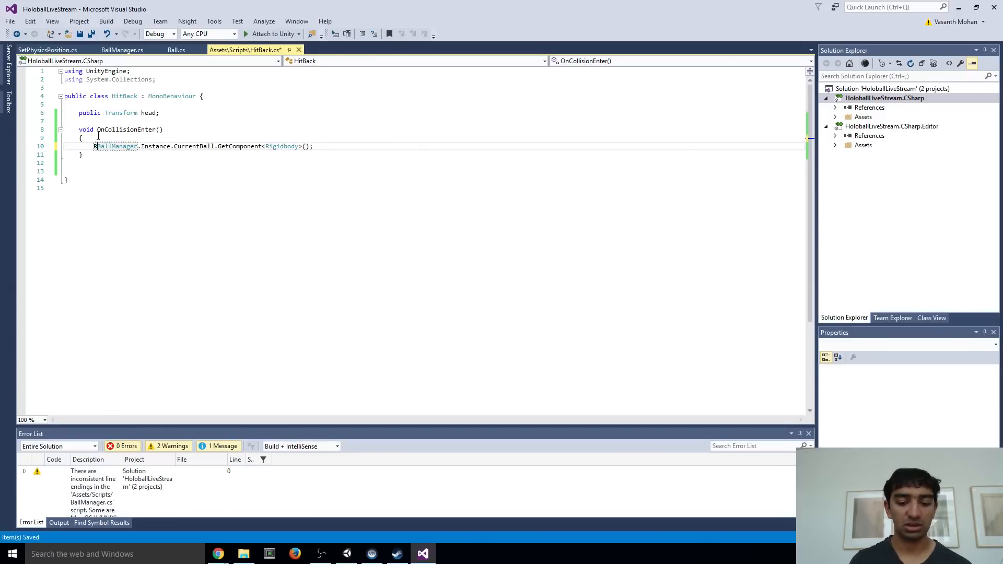
text(Rio)
key(BackSpace)
key(BackSpace)
key(BackSpace)
text(Rigidbody r )
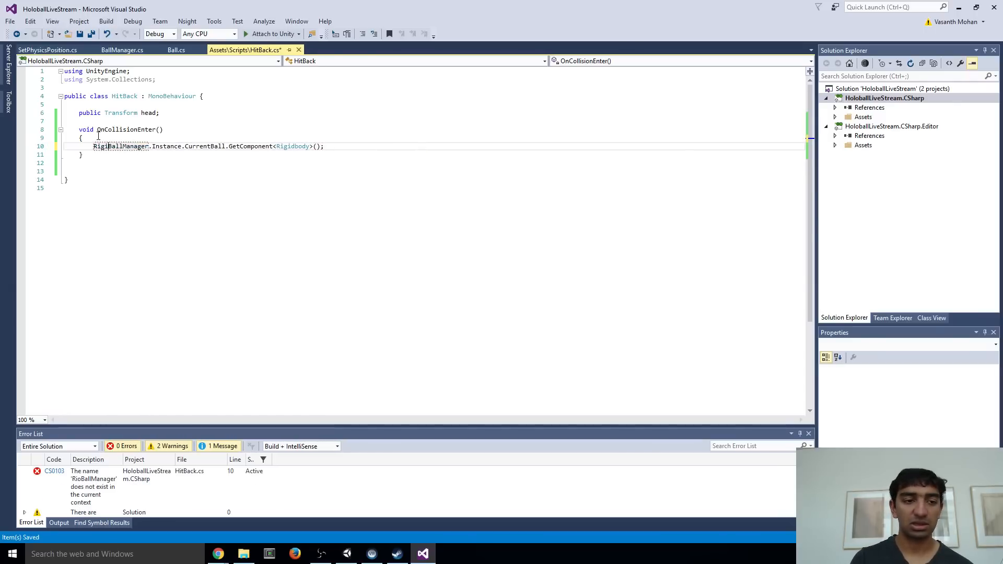
text(=)
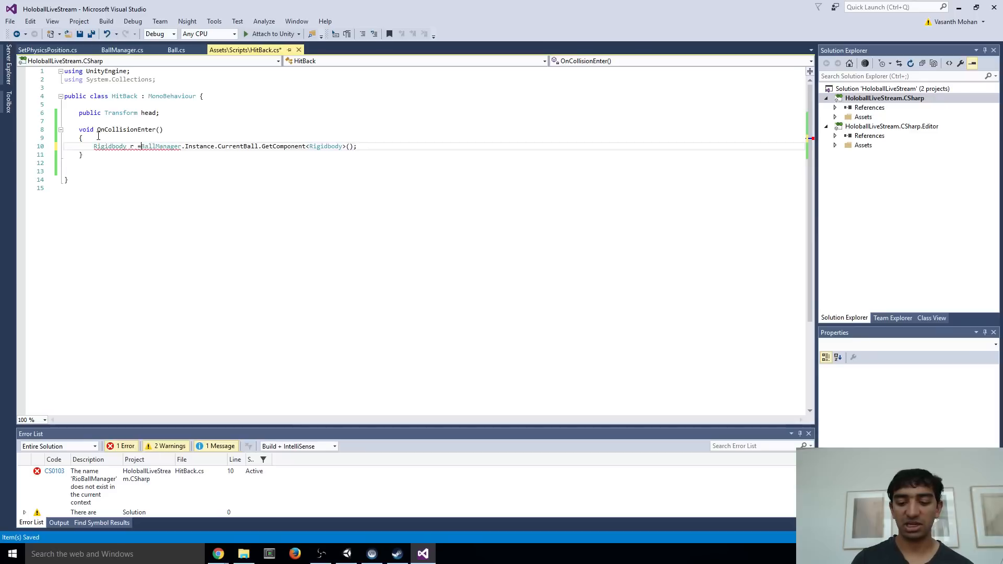
Add the line r.angularVelocity = Vector3.zero; below the Rigidbody declaration in OnCollisionEnter
click(364, 147)
key(Return)
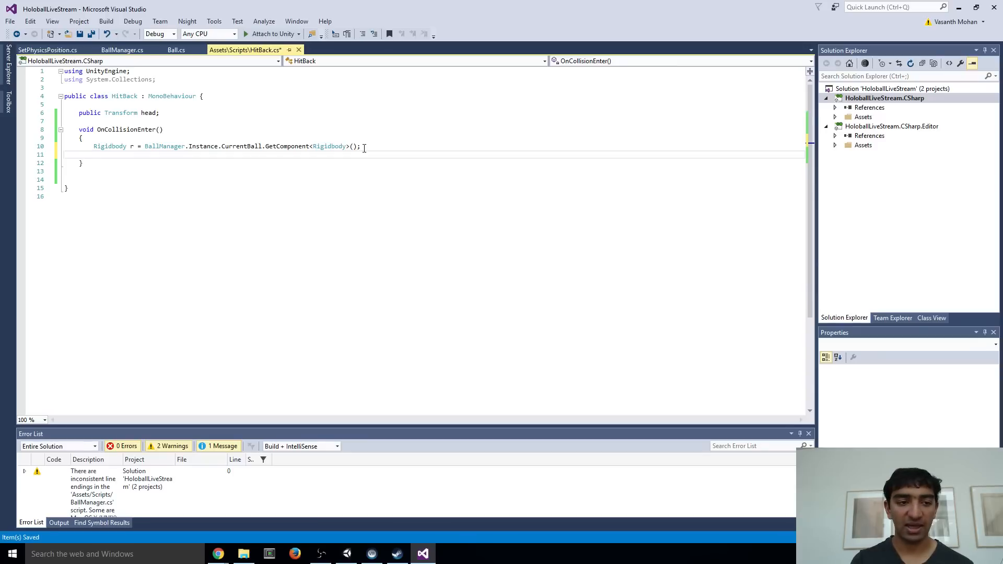
text(r.ang)
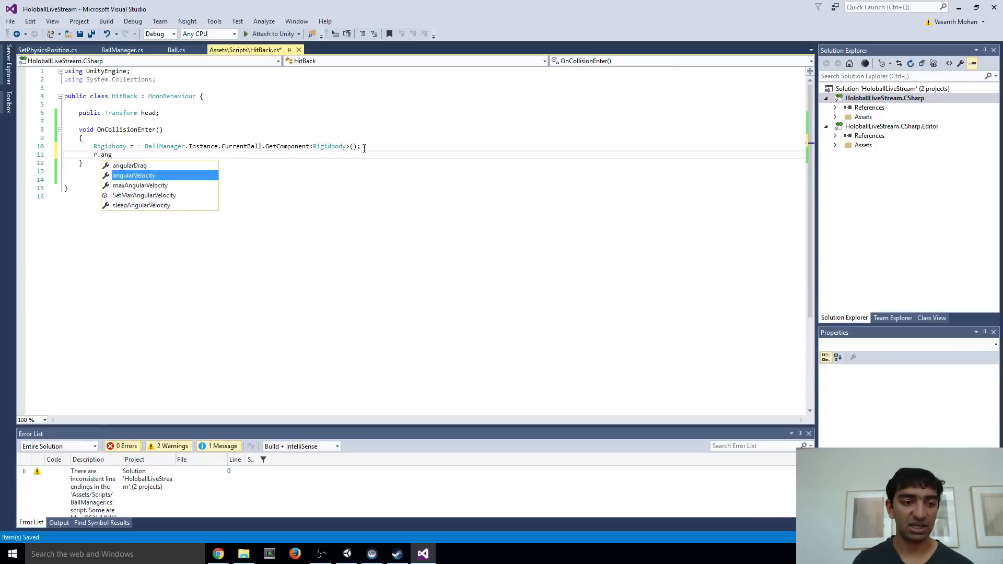
text(ularVelocity = new Vel)
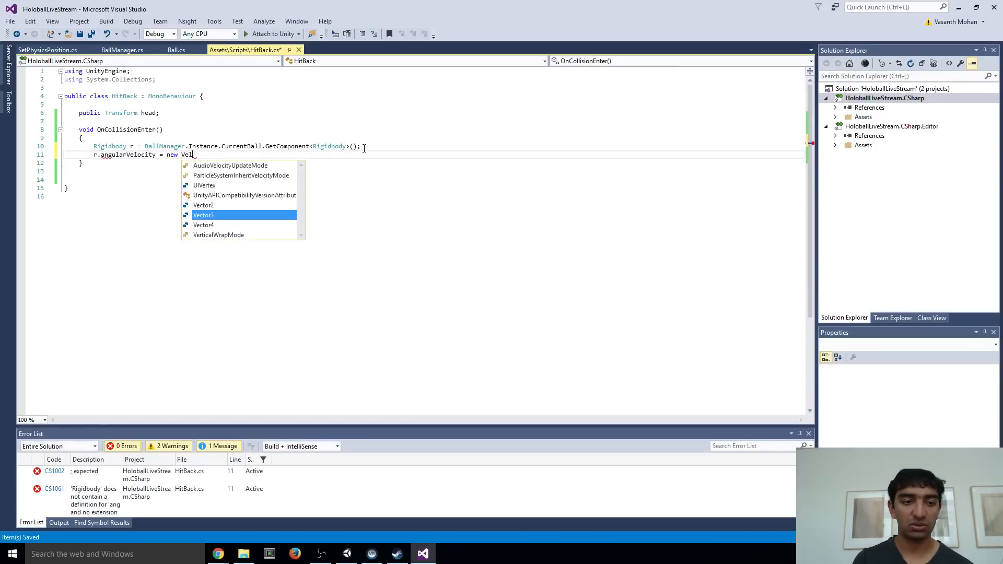
key(BackSpace)
key(BackSpace)
key(BackSpace)
key(BackSpace)
key(BackSpace)
key(BackSpace)
key(BackSpace)
text(V)
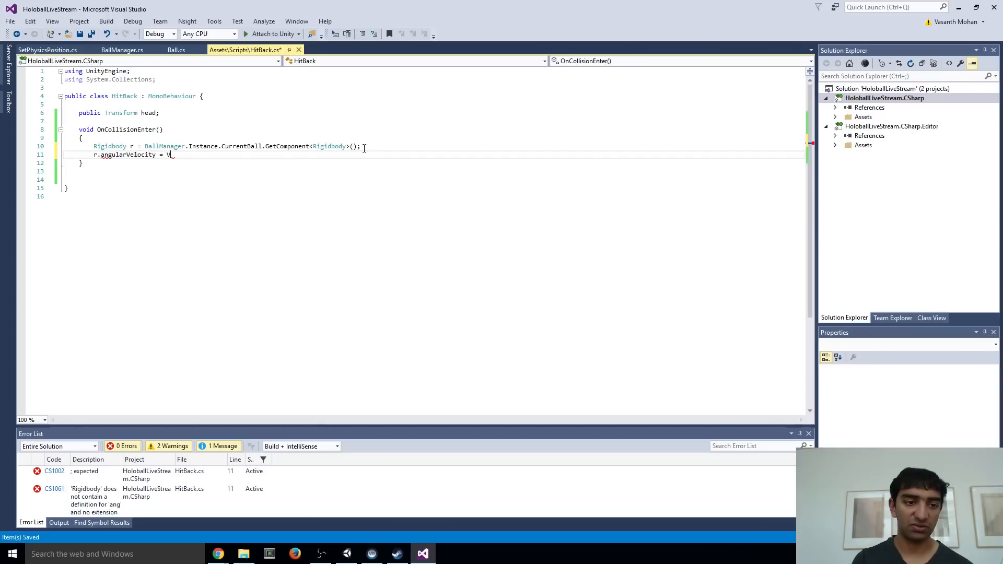
text(ector3.zer)
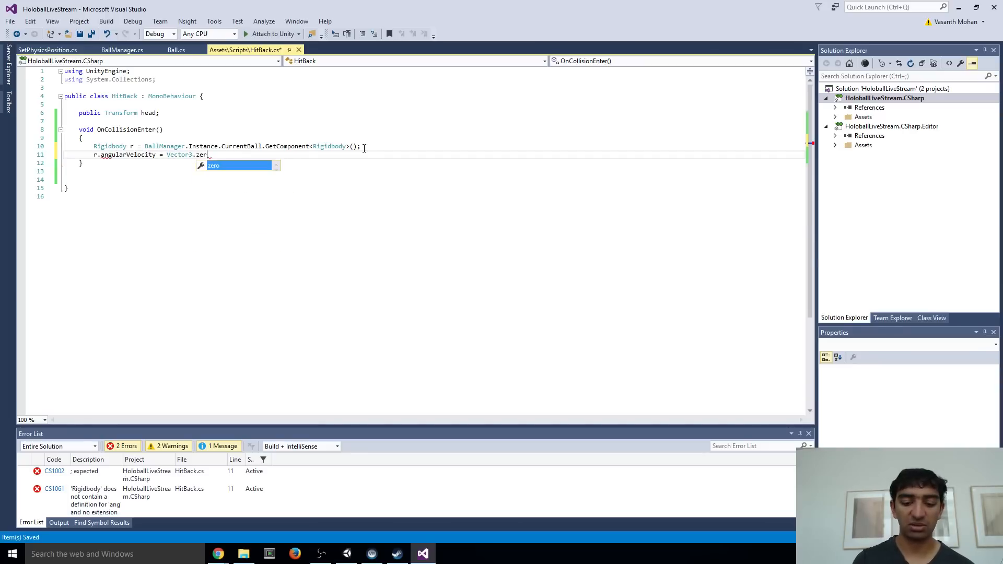
text(o;)
key(Return)
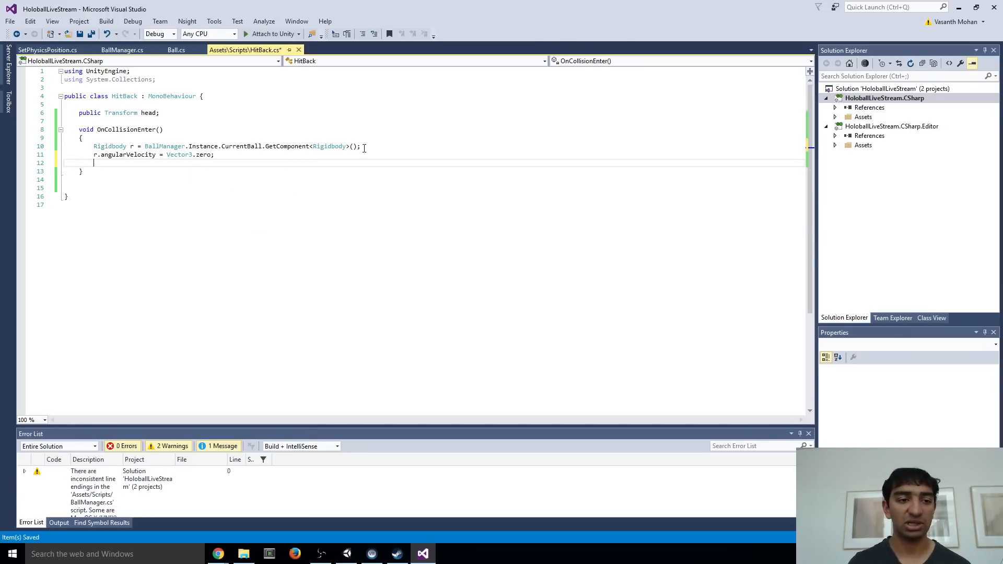
text(r.b)
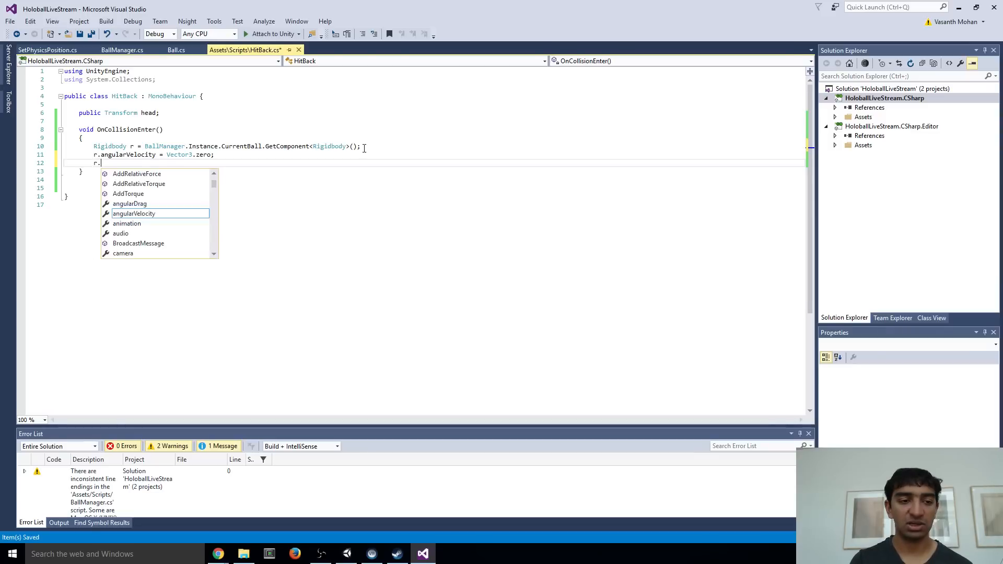
key(BackSpace)
key(BackSpace)
key(BackSpace)
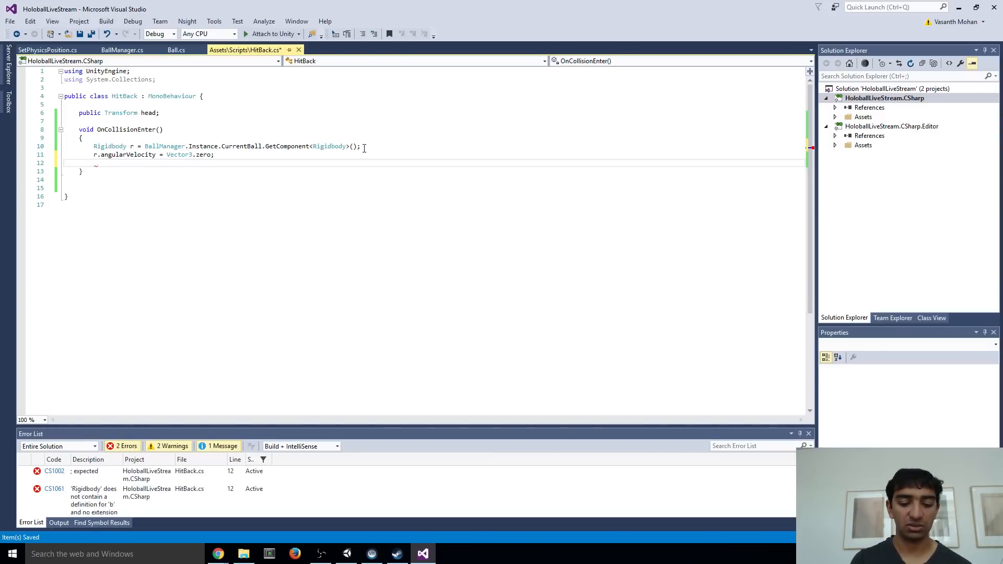
Declare Vector3 dir = head.position - r.transform.position; below the angularVelocity line and save HitBack.cs
text(Vector3)
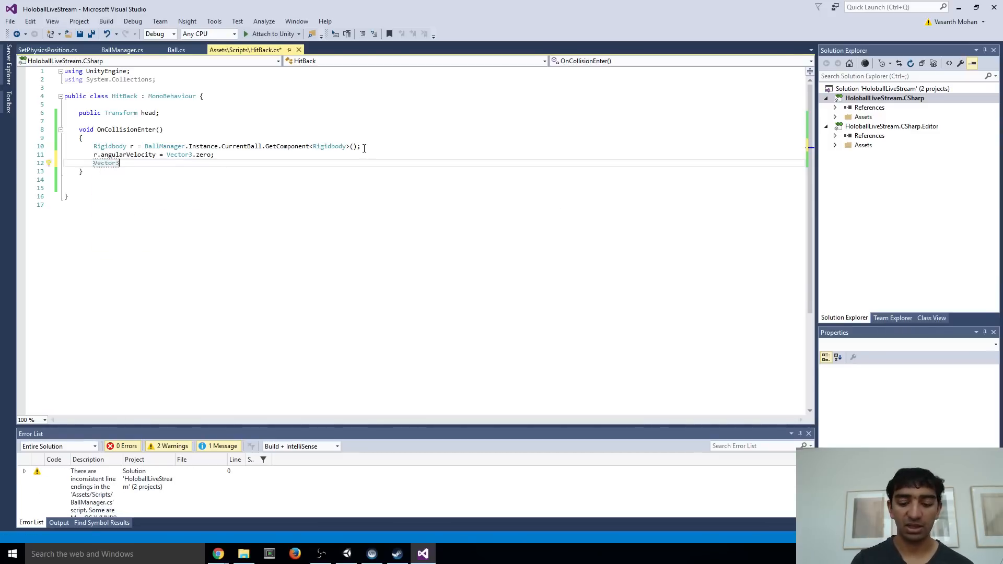
text( dir =)
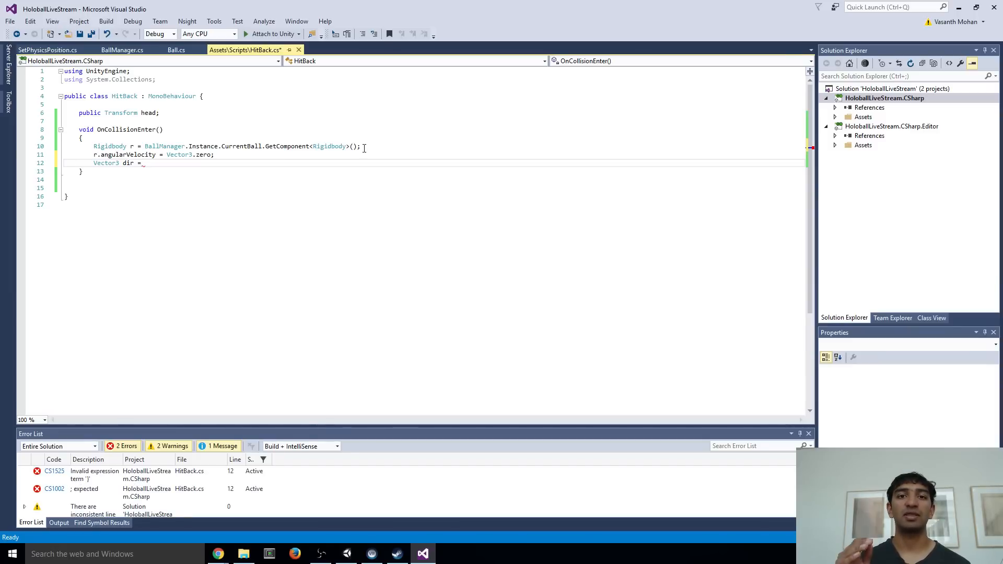
text(head)
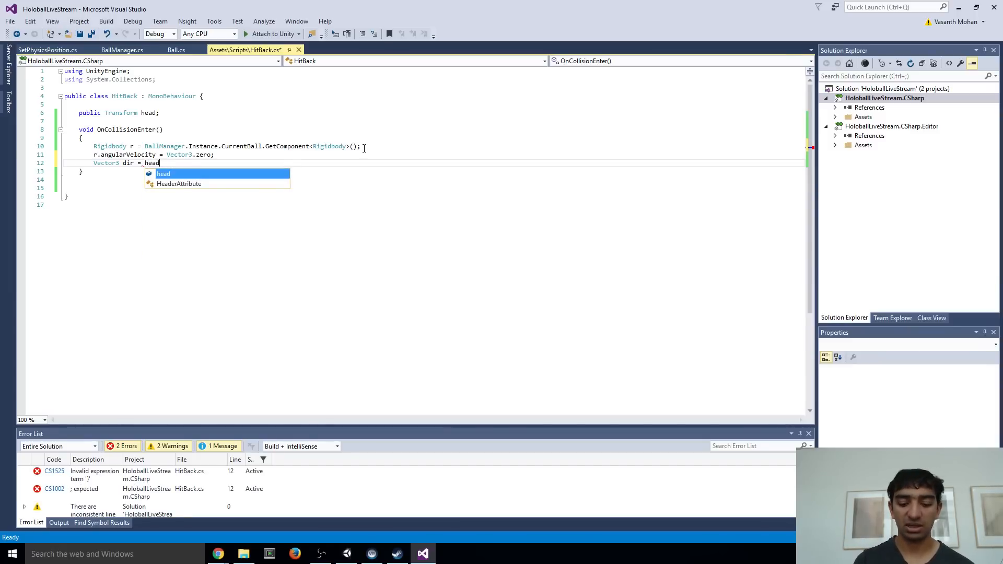
text(.position )
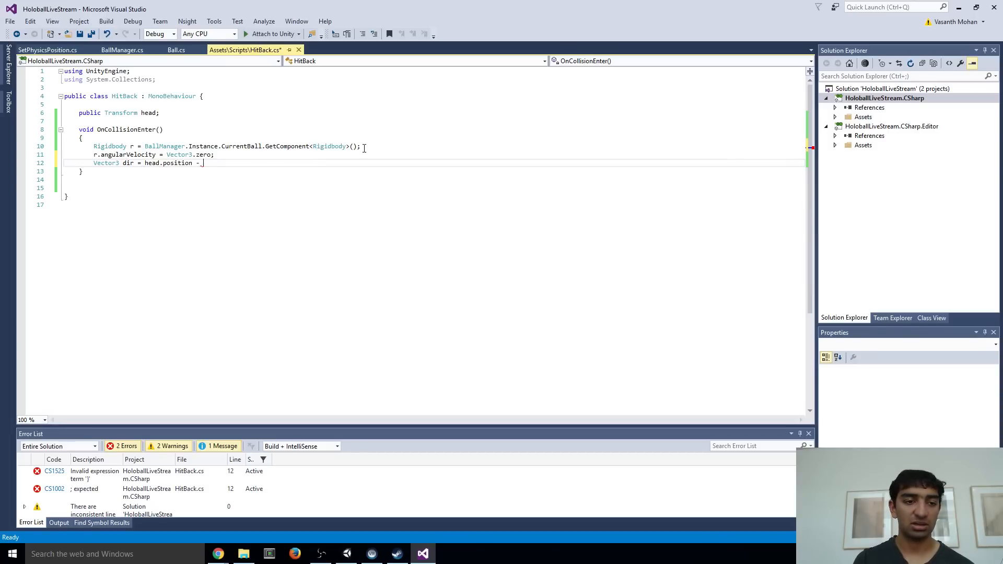
text(- r.transform.position;)
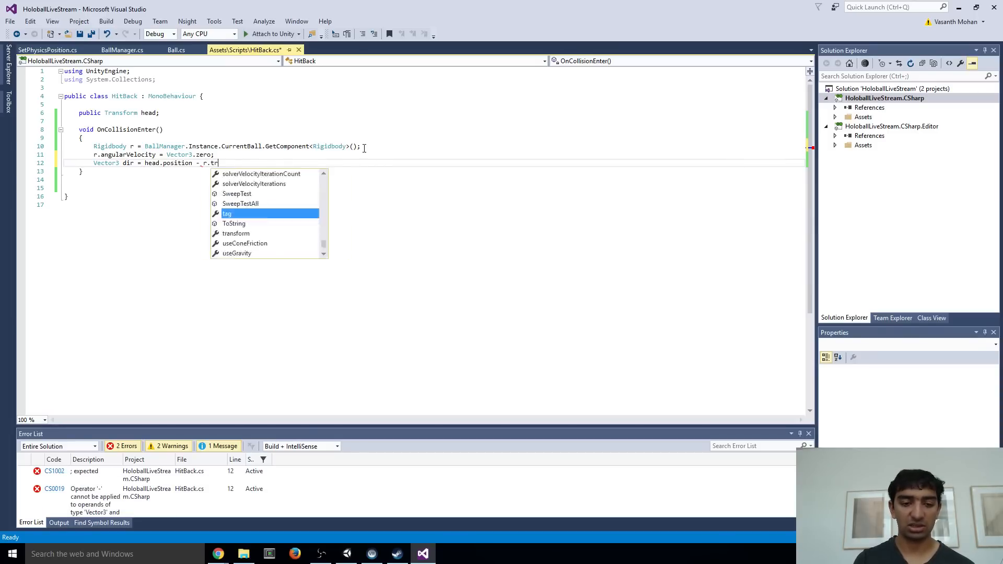
key(ctrl+s)
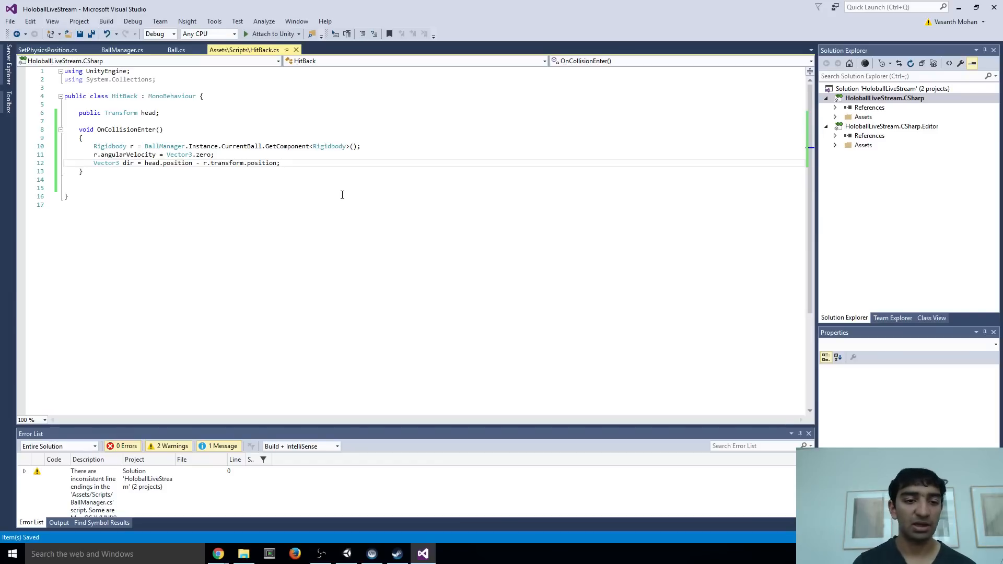
Enclose the expression head.position - r.transform.position in parentheses in the dir declaration
key(Left)
text())
click(145, 163)
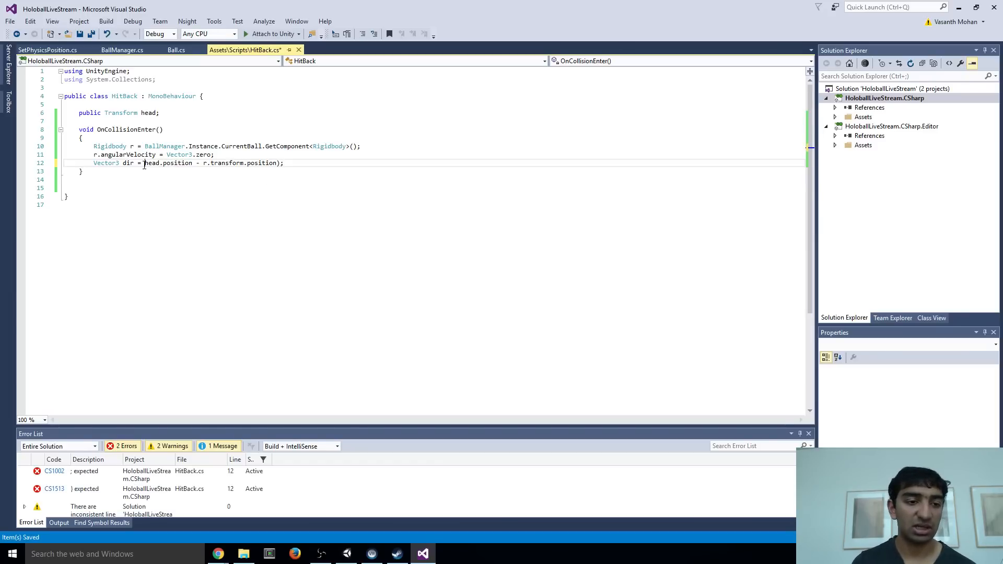
text(()
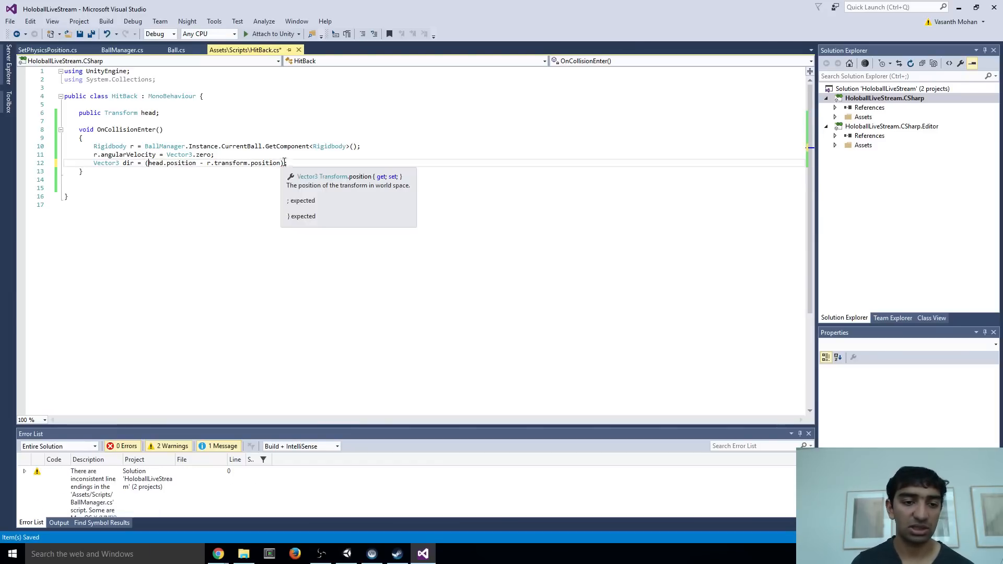
Append .normalized to the parenthesised expression in the dir declaration and save HitBack.cs
key(End)
key(Left)
text(.normalized)
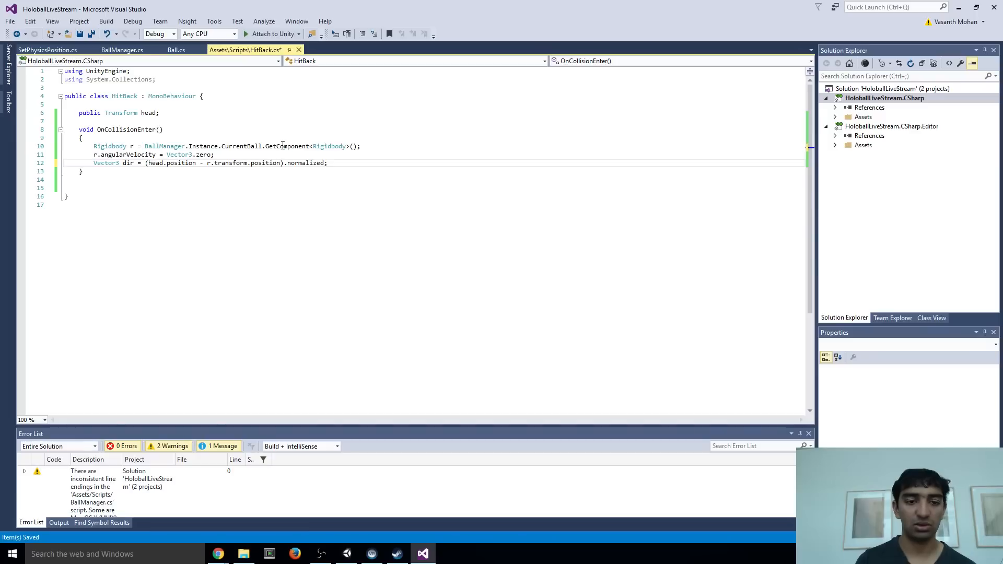
key(ctrl+s)
Add the line r.velocity = dir * 35f; below the dir declaration in OnCollisionEnter and save the script
key(Return)
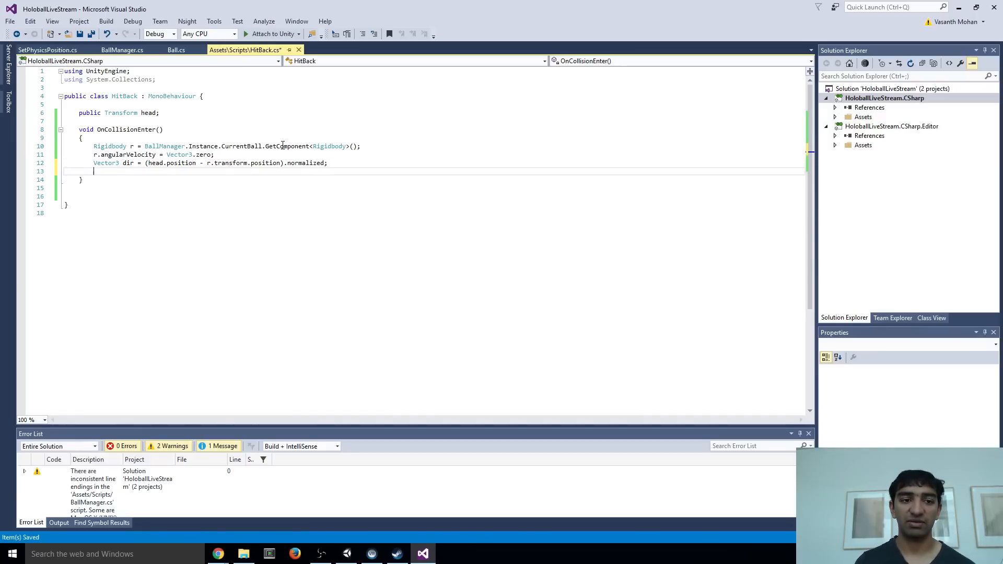
text(r.ve)
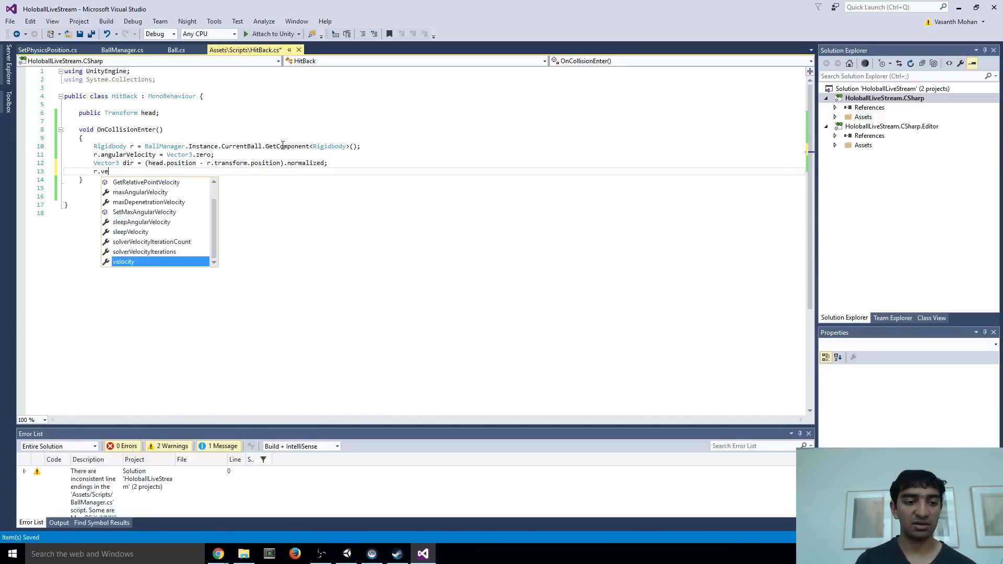
text(locity = di)
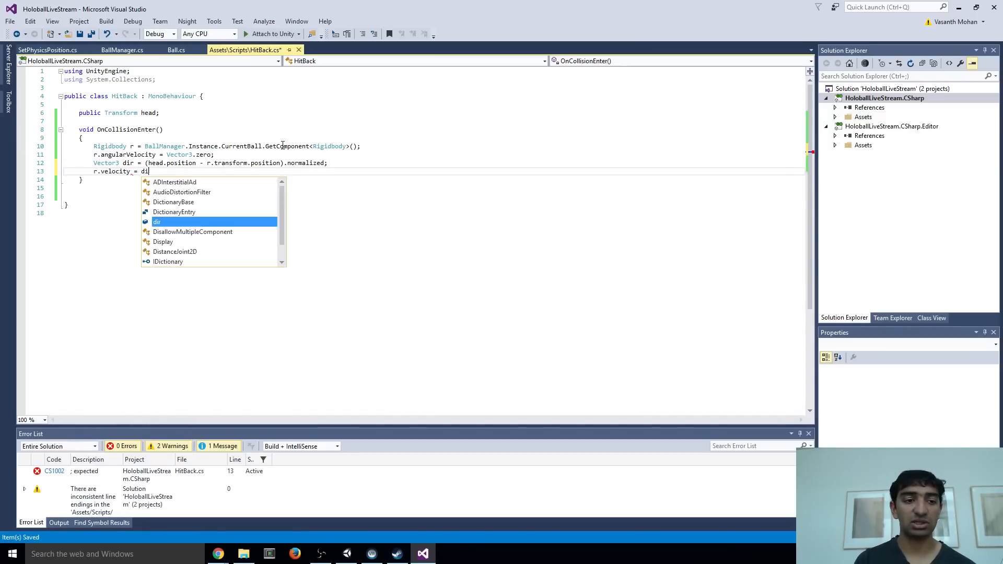
text(r *)
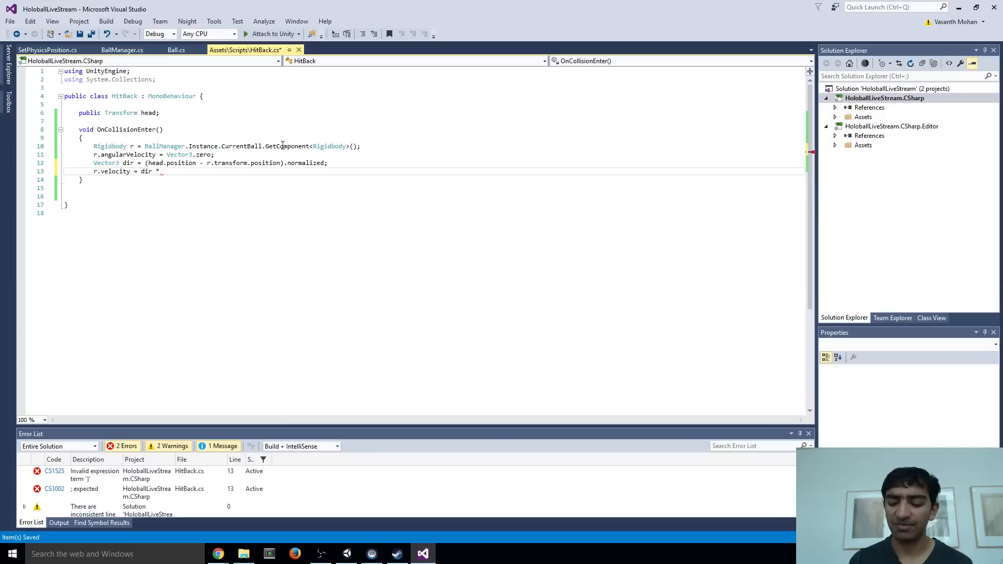
text(f;)
key(ctrl+s)
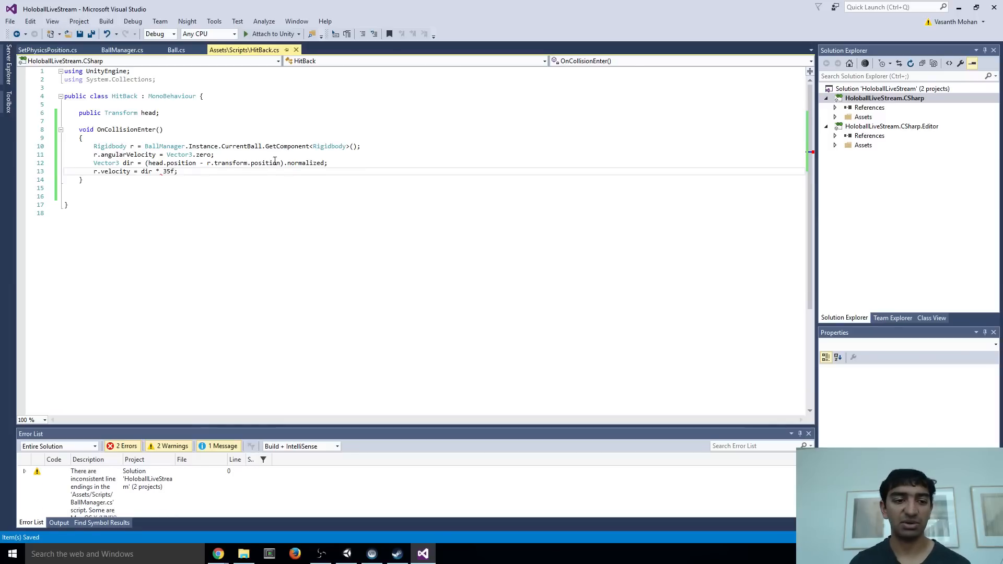
mouse_move(122, 171)
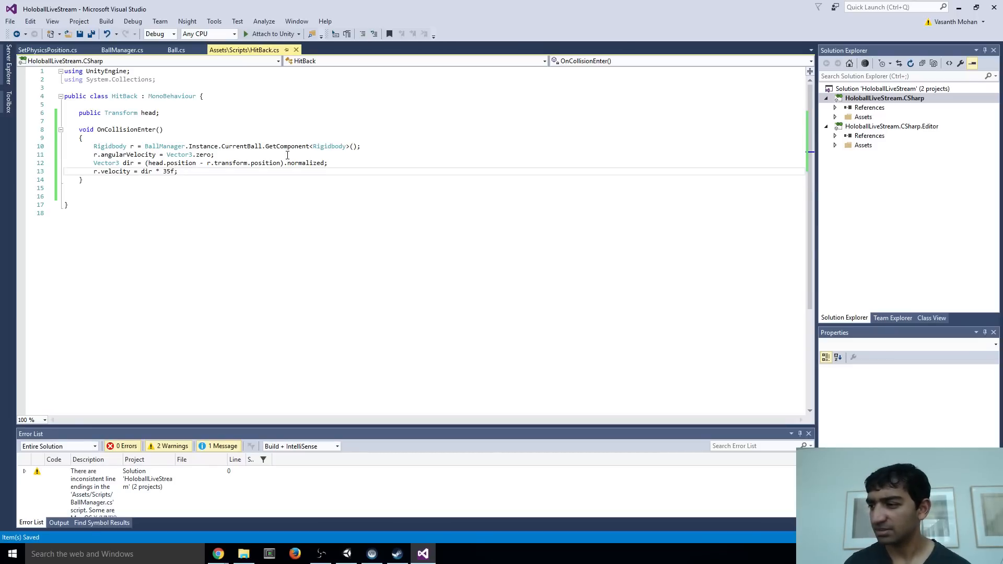
Switch to Unity, add the Hit Back script to desertfortress_wall_a_10m (3), and assign Camera (head) as its Head
key(alt+Tab)
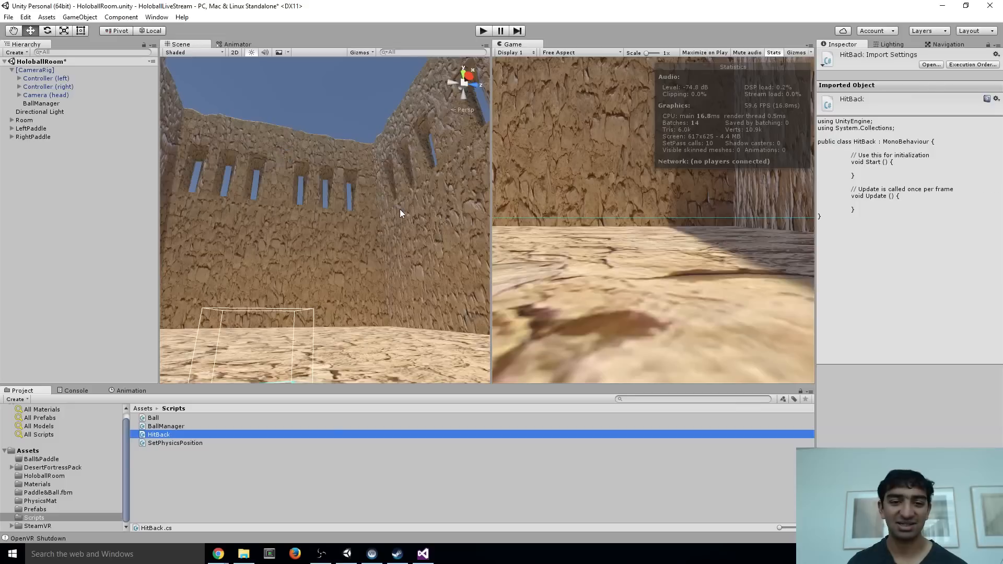
right_drag(302, 269, 373, 236)
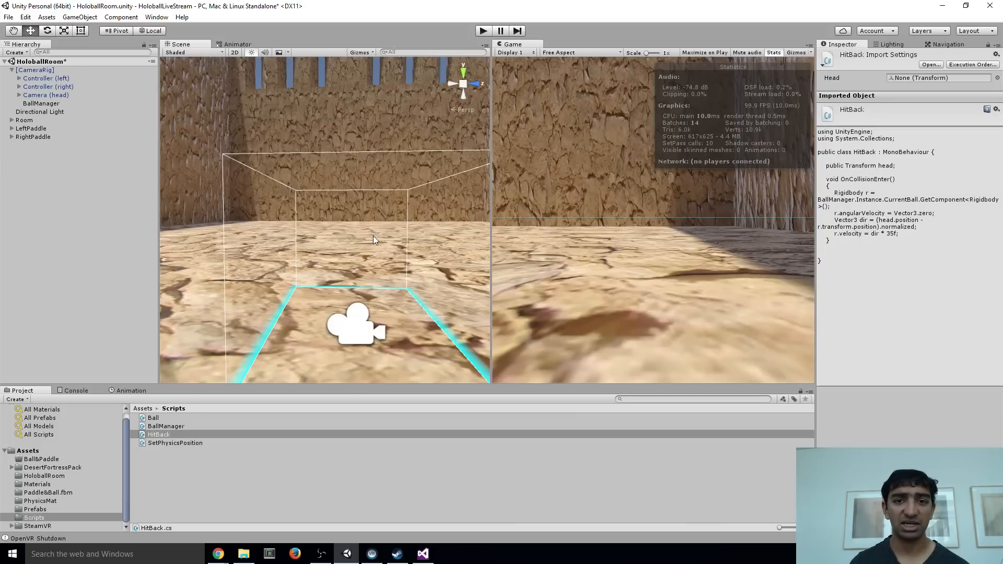
right_drag(416, 218, 301, 117)
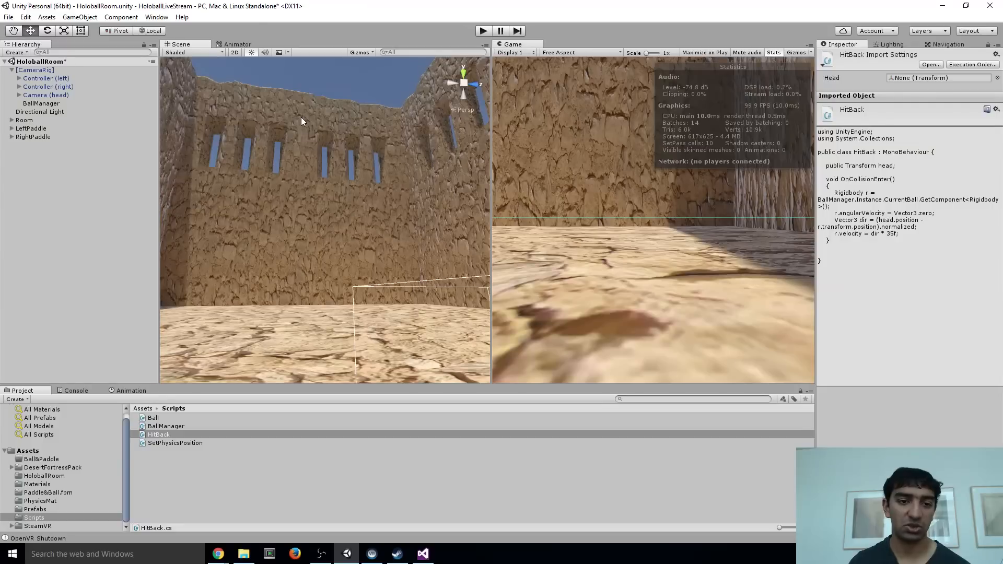
click(301, 117)
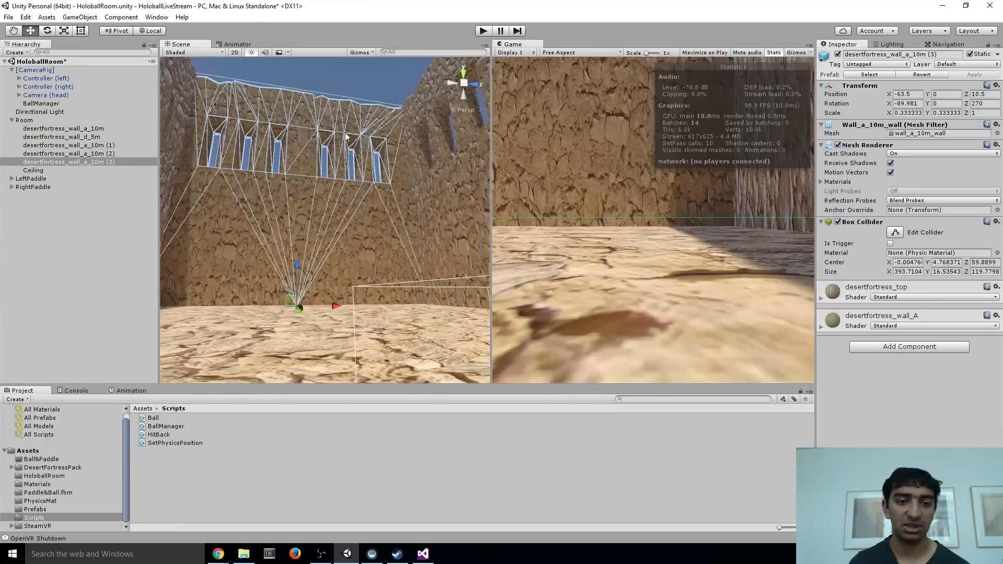
click(908, 349)
text(Hit)
key(Return)
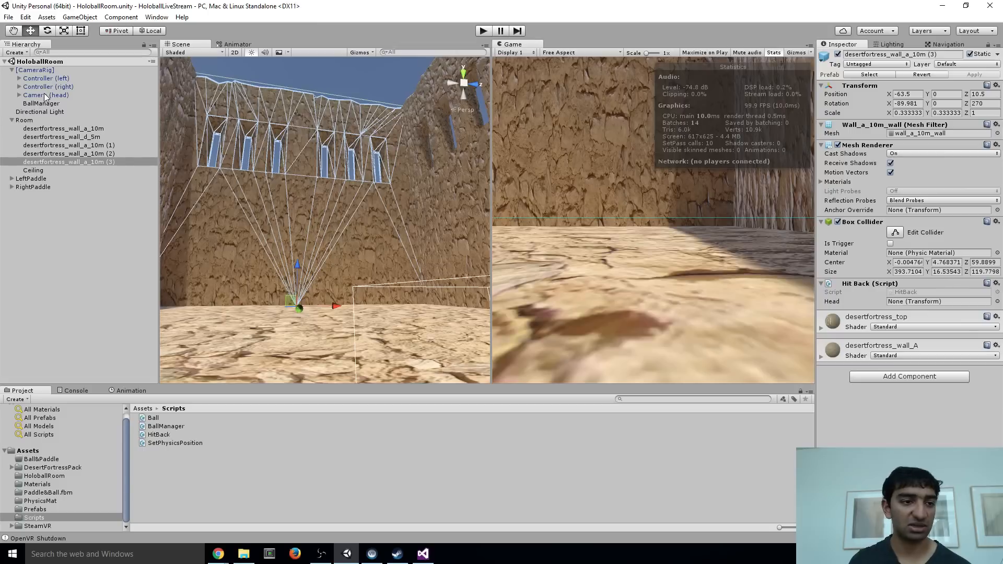
drag(45, 95, 905, 301)
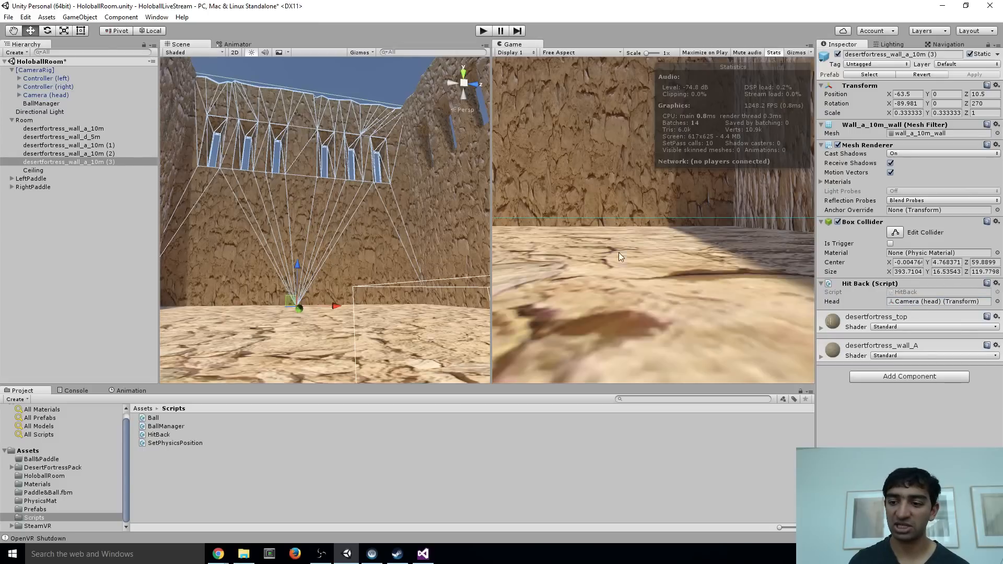
Add a Rigidbody to the selected wall, with Use Gravity disabled and Is Kinematic enabled
right_drag(389, 188, 304, 192)
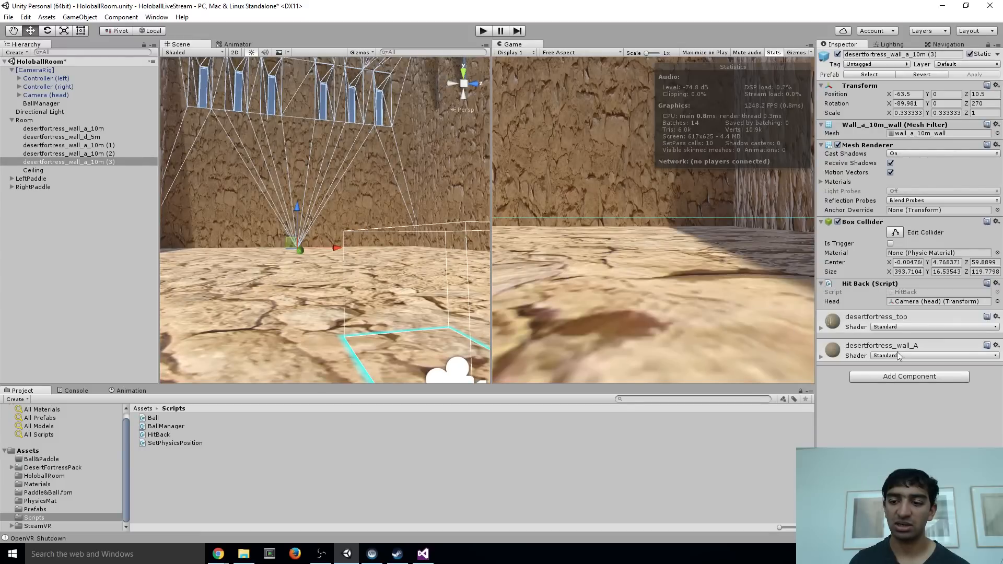
click(880, 377)
text(rigid)
key(Return)
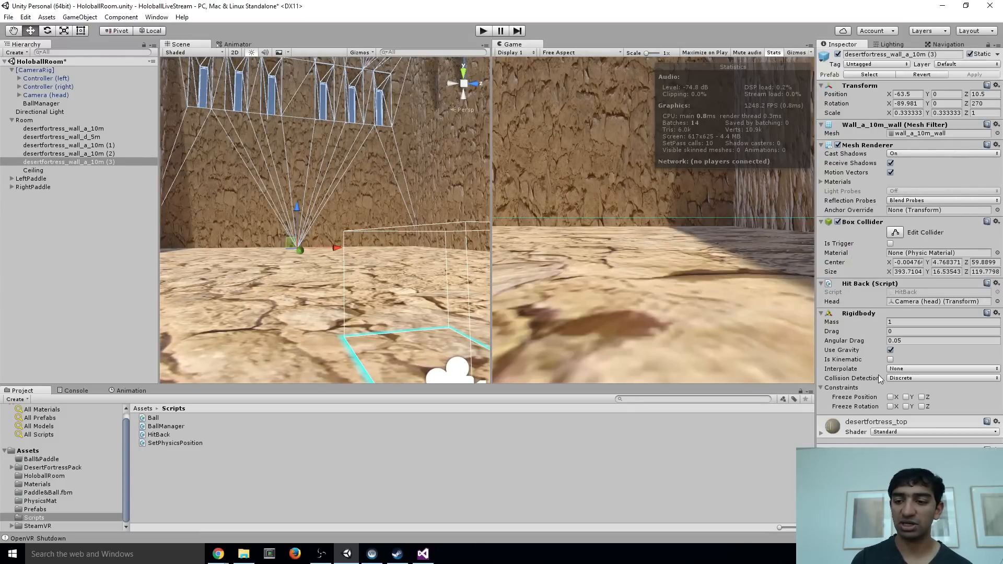
click(890, 350)
click(891, 360)
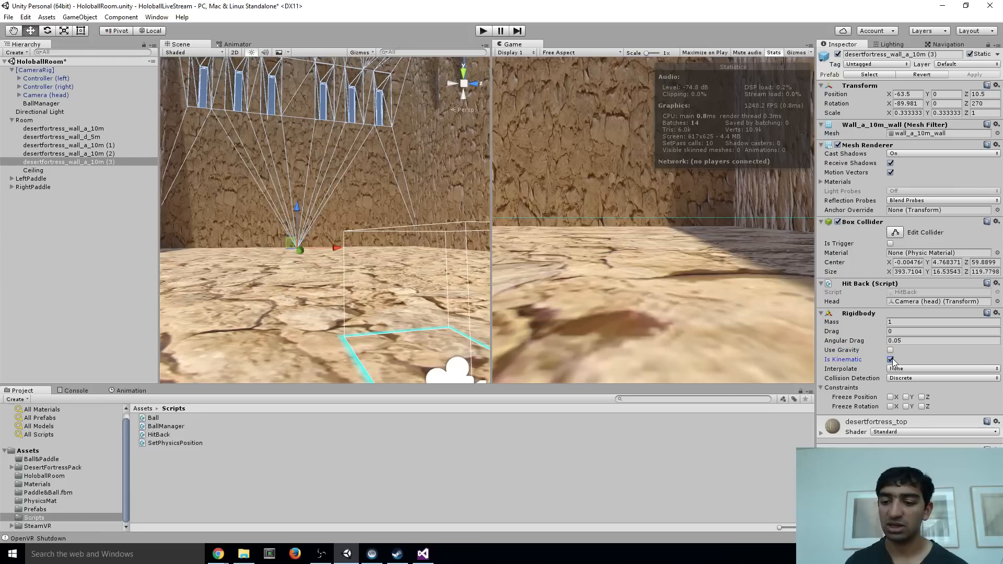
Set the wall Rigidbody's Angular Drag to 0 and its Collision Detection to Continuous Dynamic
click(912, 341)
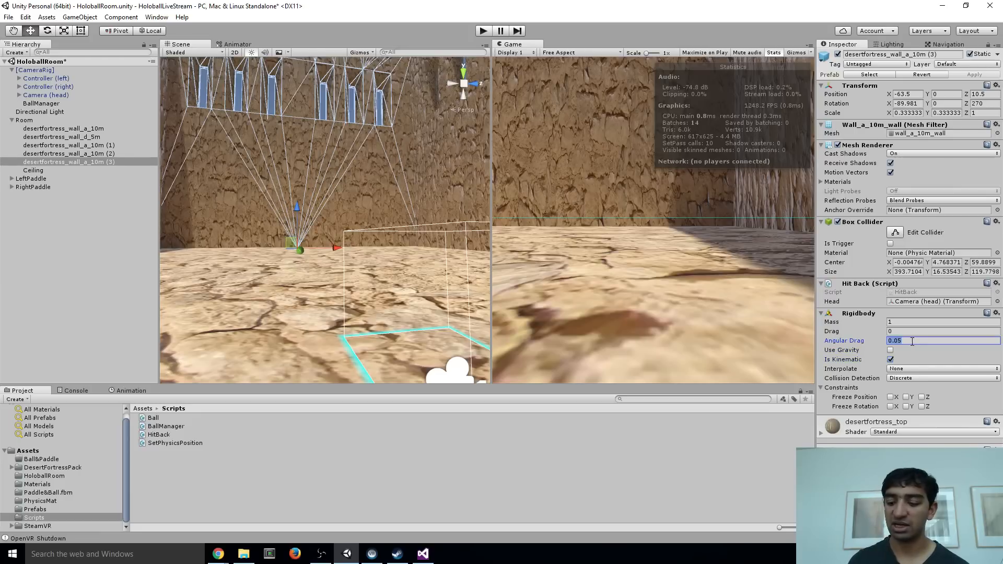
text(0)
click(916, 378)
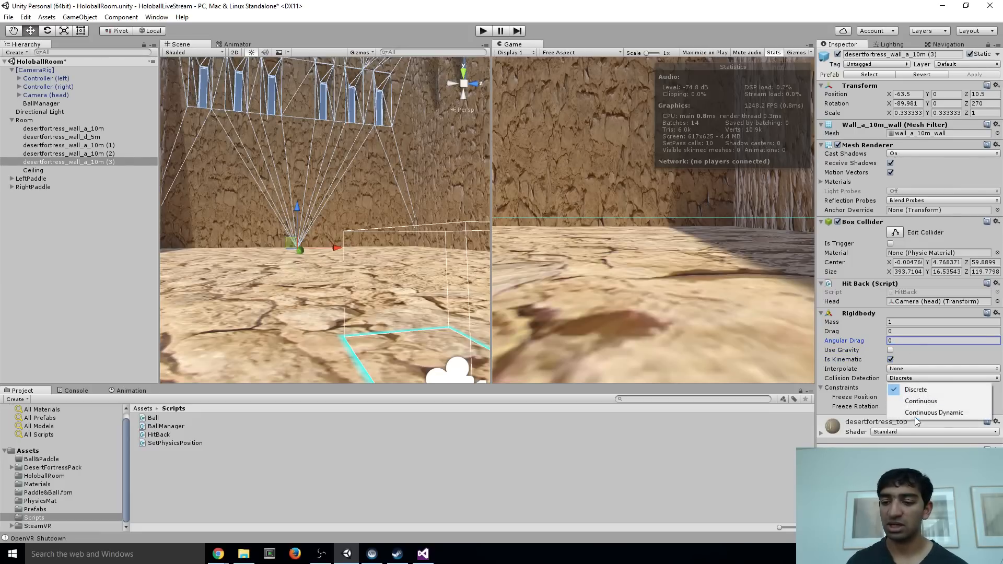
click(914, 413)
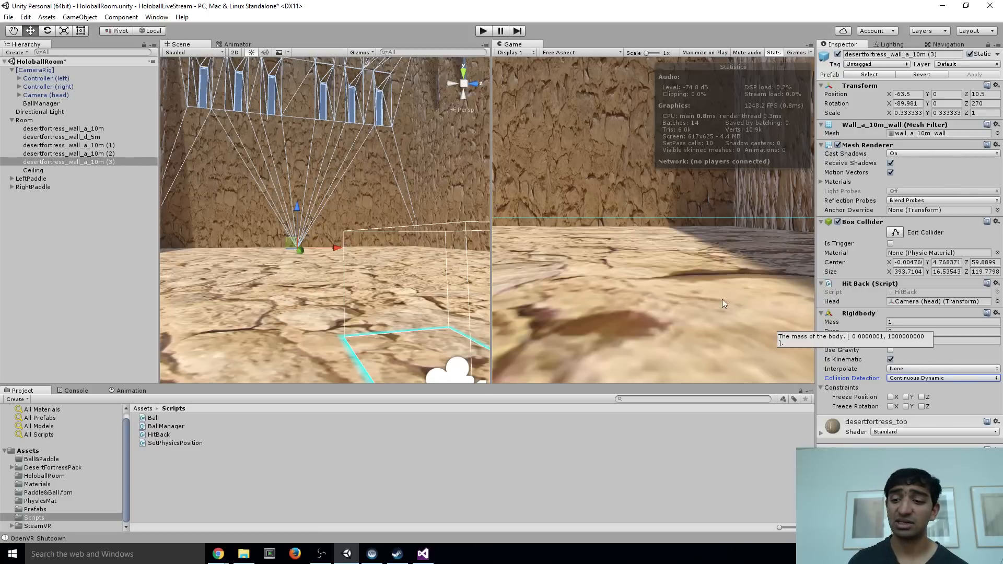
Run the scene in play mode to test the wall's HitBack behaviour
right_drag(360, 207, 335, 166)
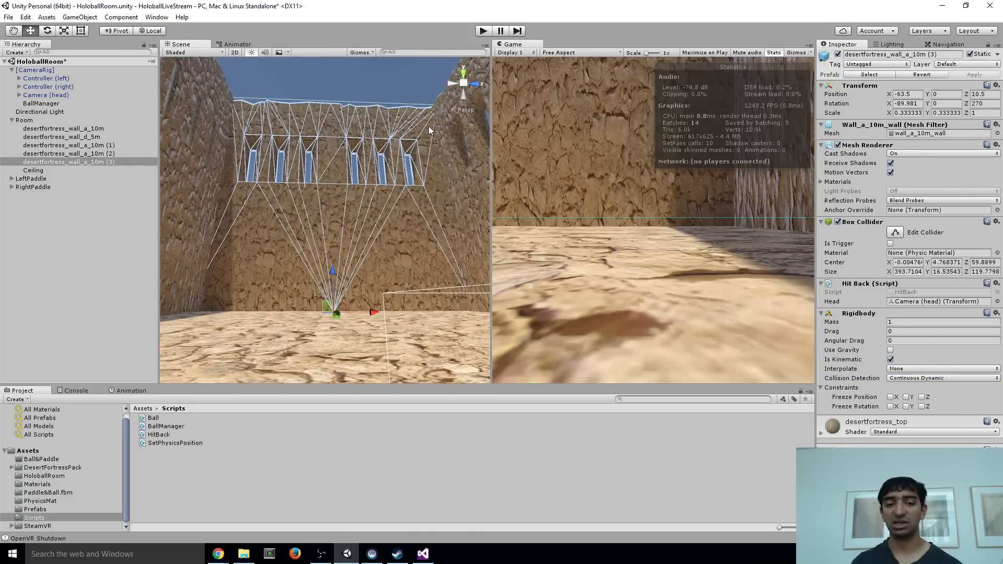
click(484, 31)
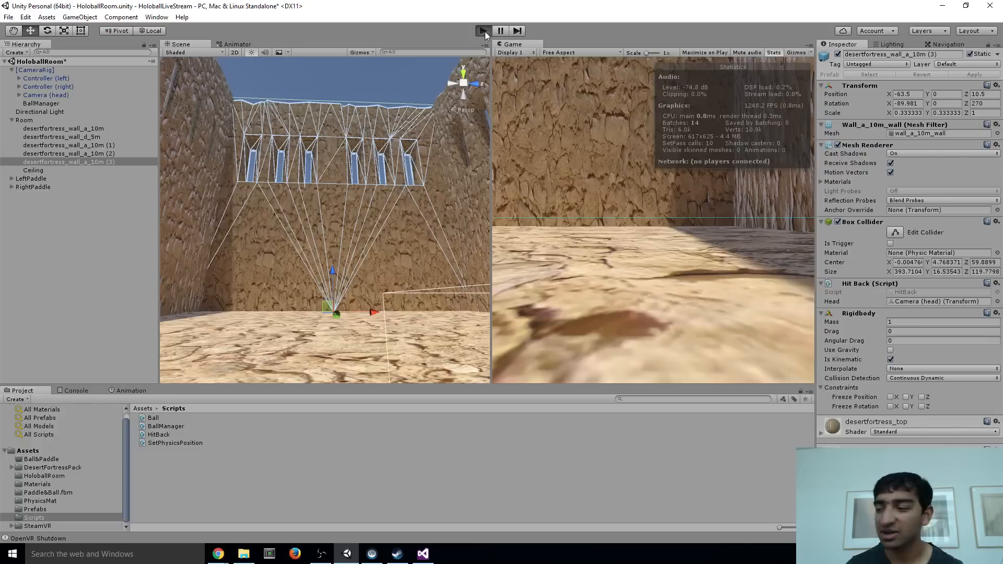
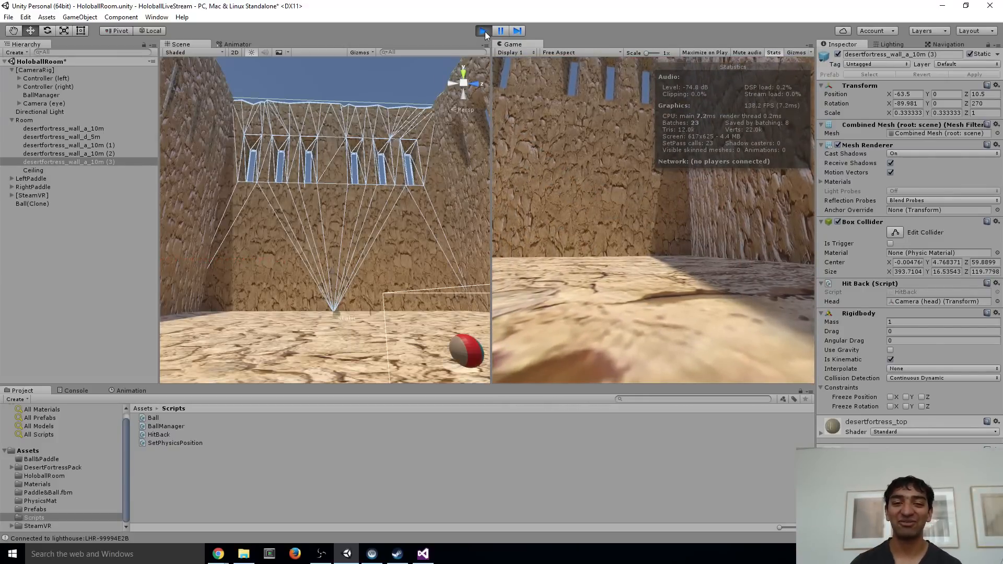
Stop the running game and inspect the desert fortress room in the scene view
click(485, 31)
right_drag(283, 271, 333, 214)
key(s)
key(d)
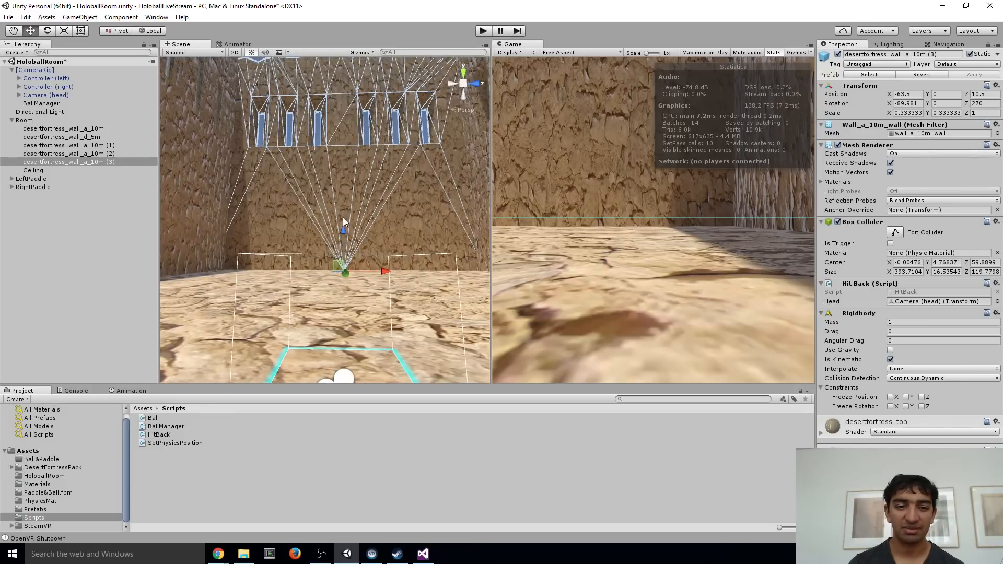
right_drag(343, 217, 347, 206)
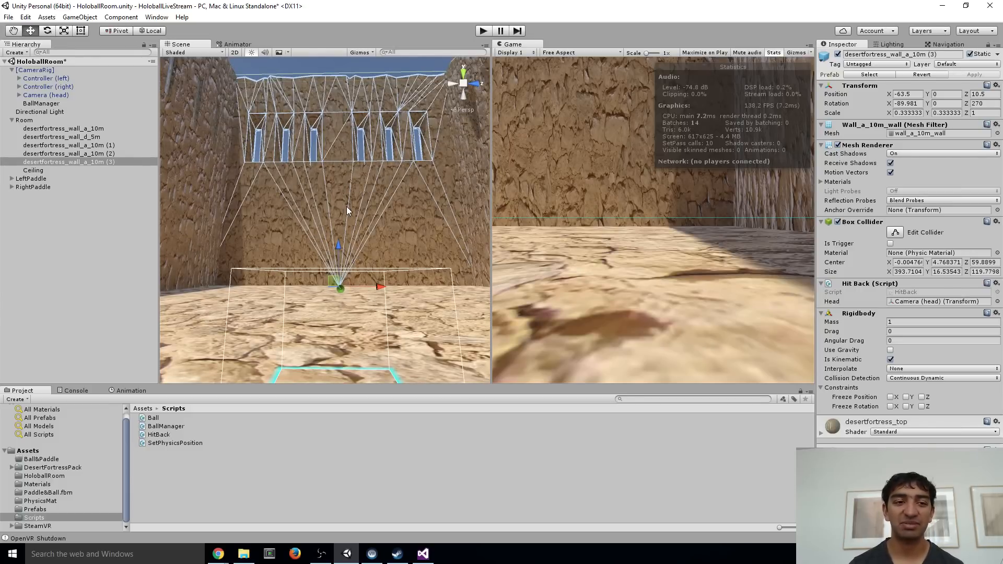
Switch to Chrome, search the web for "magnus effect unity", and return to the Game Physics 101 video
key(alt+Tab)
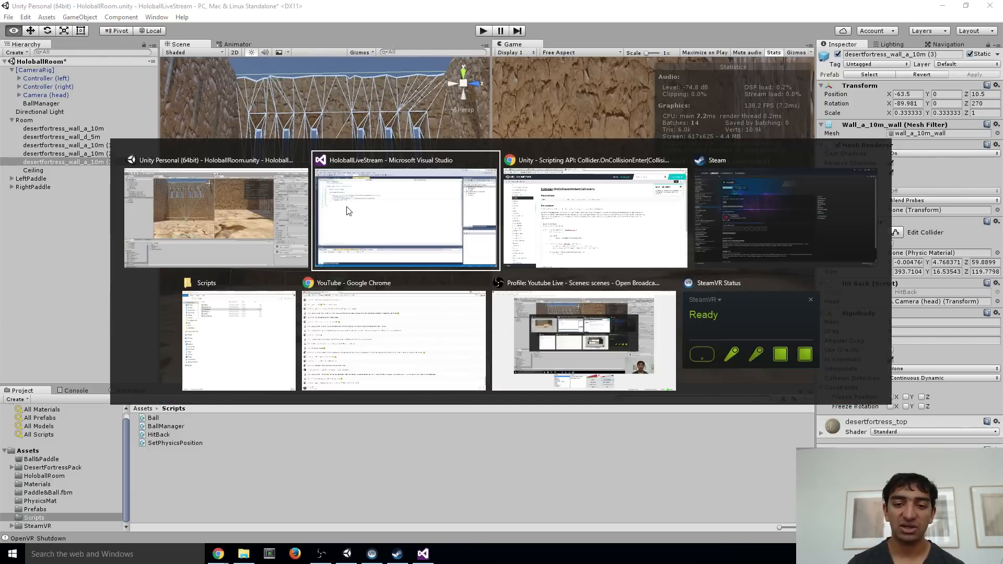
key(alt+Tab)
click(186, 6)
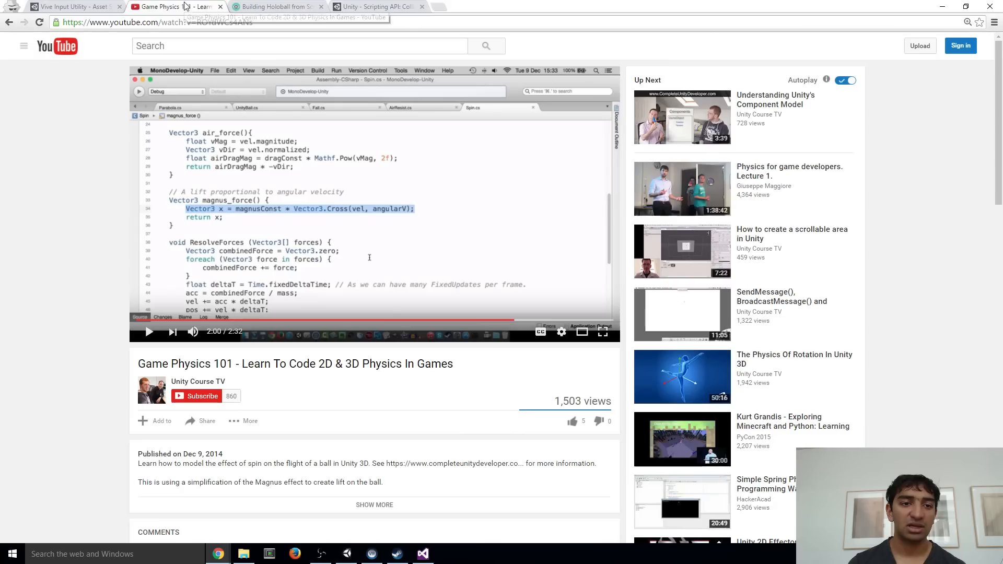
click(441, 6)
text(mag)
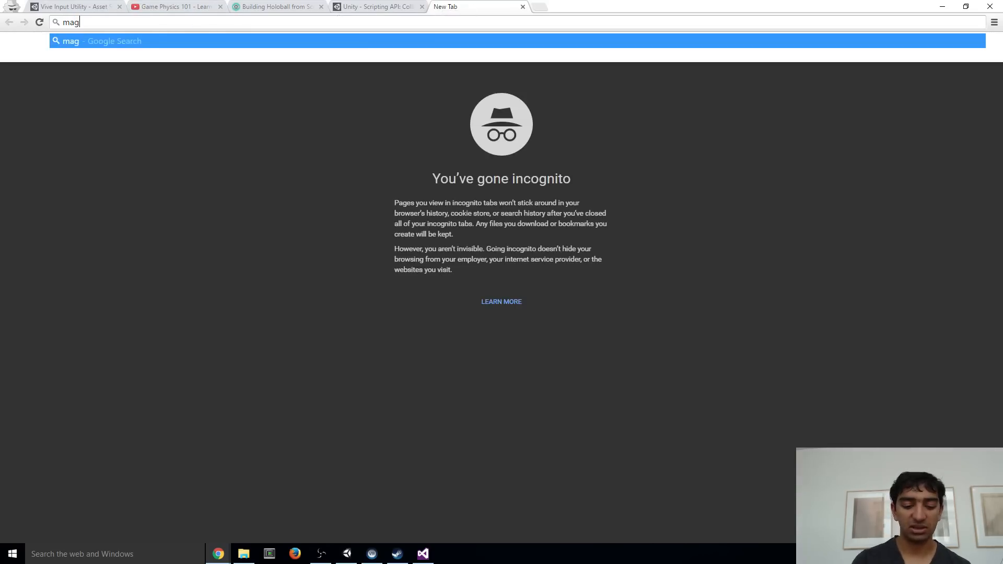
text(nus effect unity)
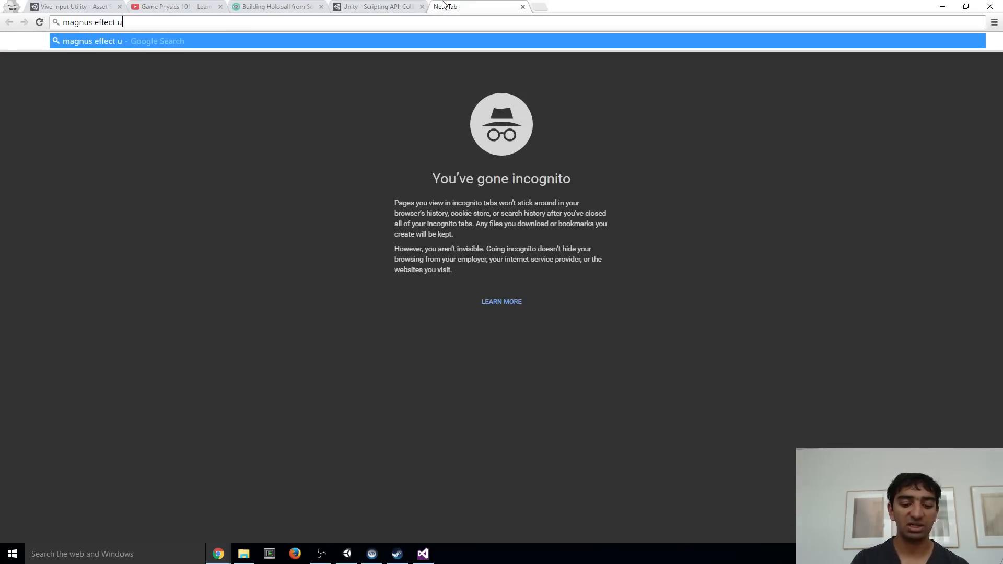
key(Return)
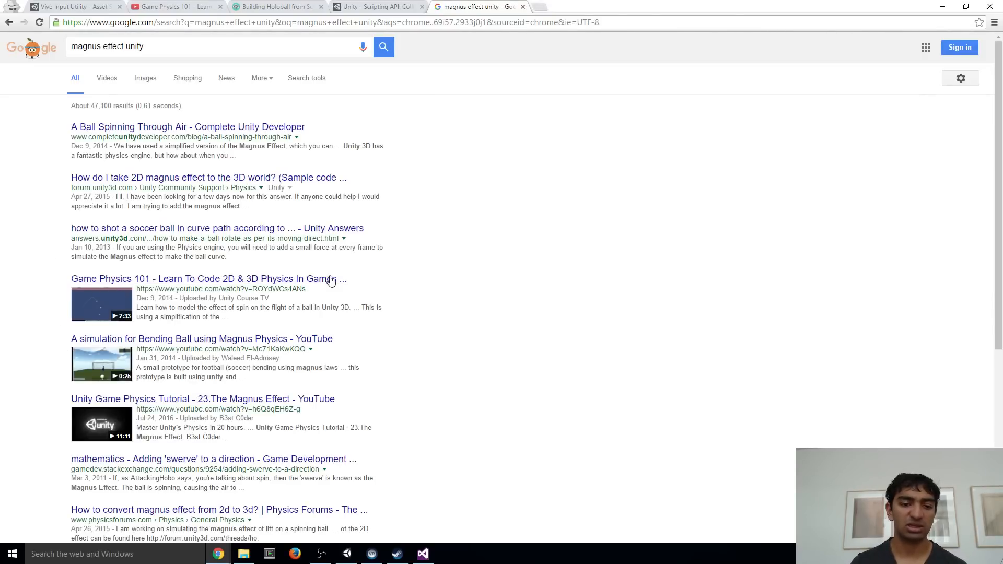
click(523, 7)
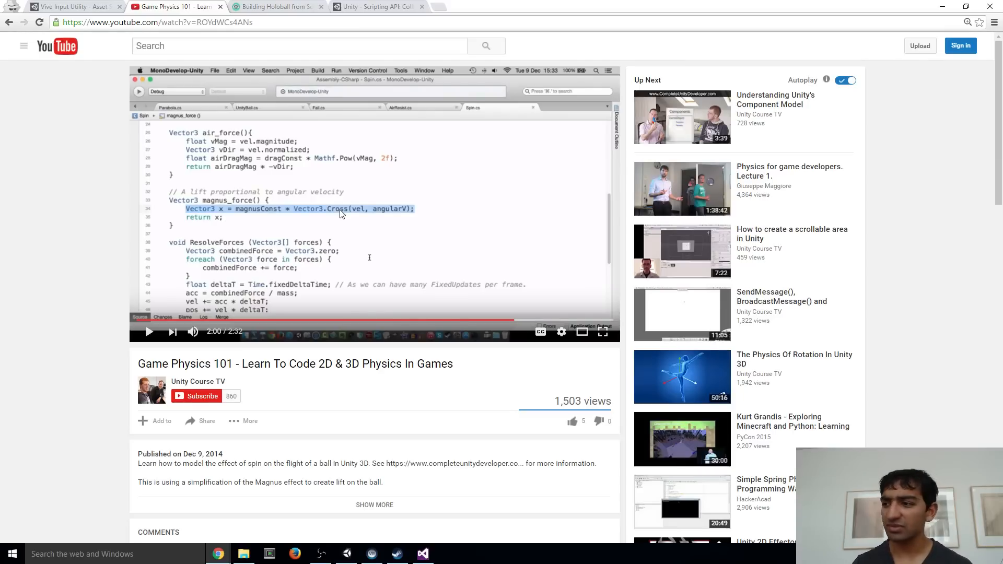
Back in Unity, create a C# script named MagnusEffect in the Scripts folder and open it in Visual Studio, reloading all modified projects
key(alt+Tab)
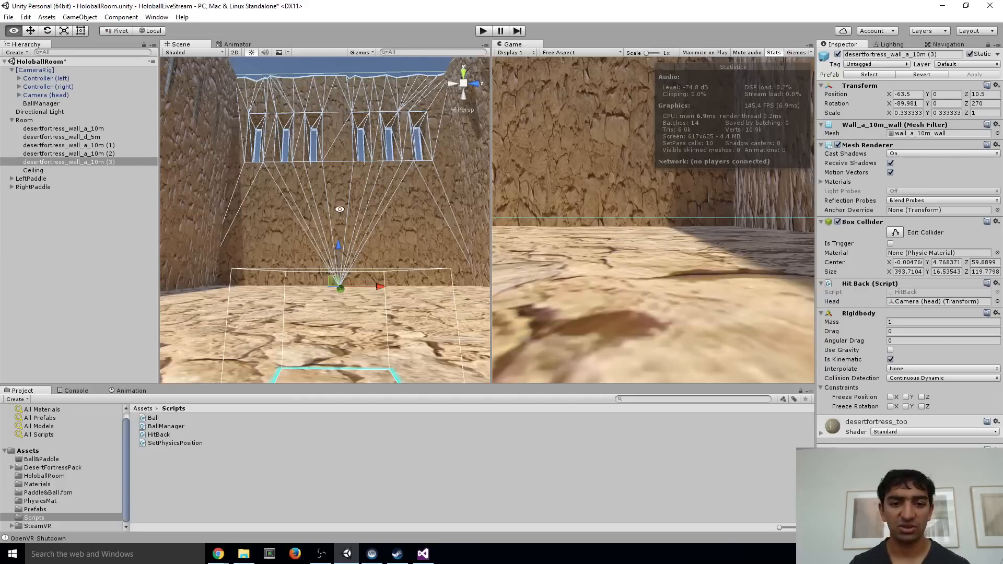
key(alt+Tab)
key(alt+Tab)
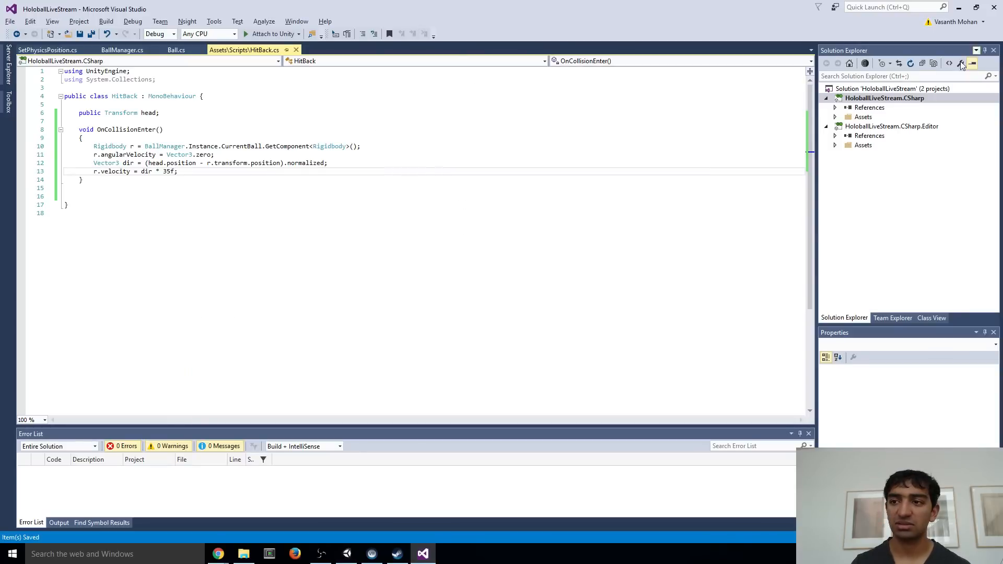
key(alt+Tab)
click(161, 491)
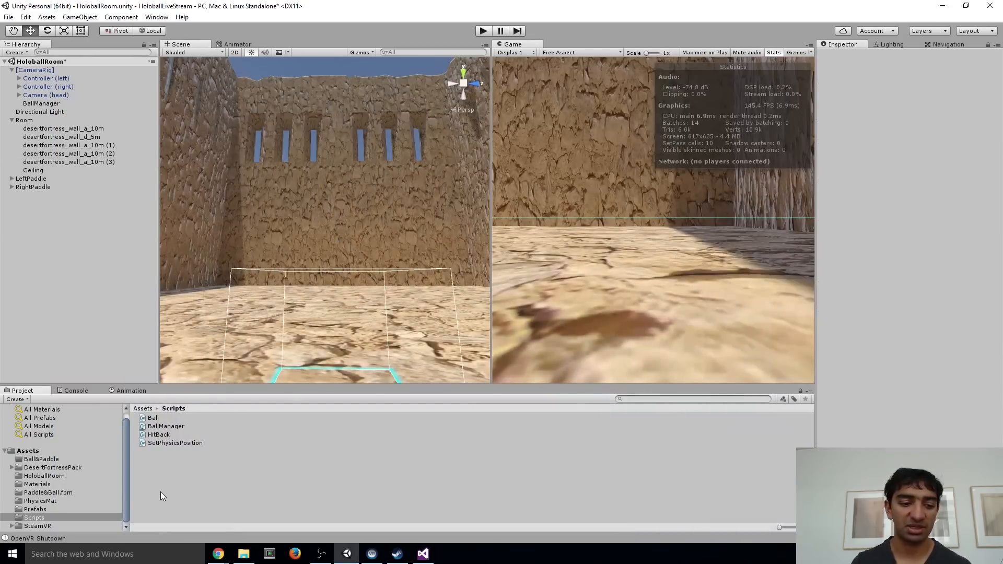
right_click(161, 491)
mouse_move(206, 302)
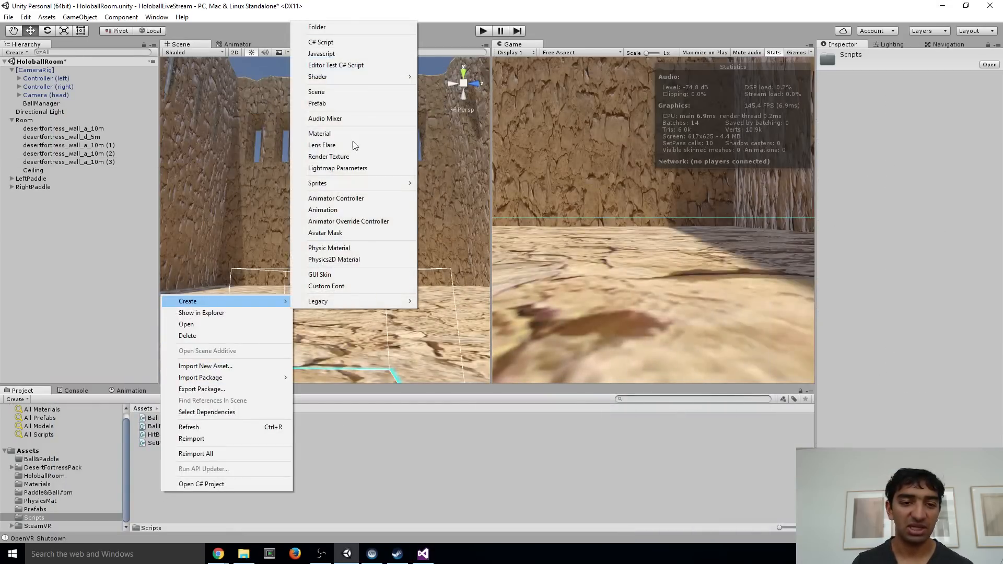
click(333, 44)
text(MagnusEffect)
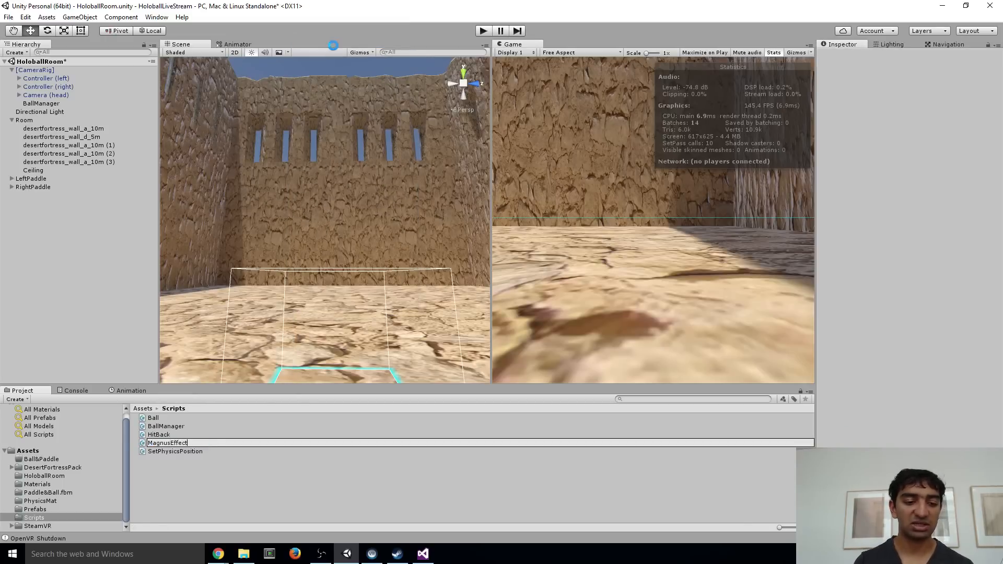
key(Return)
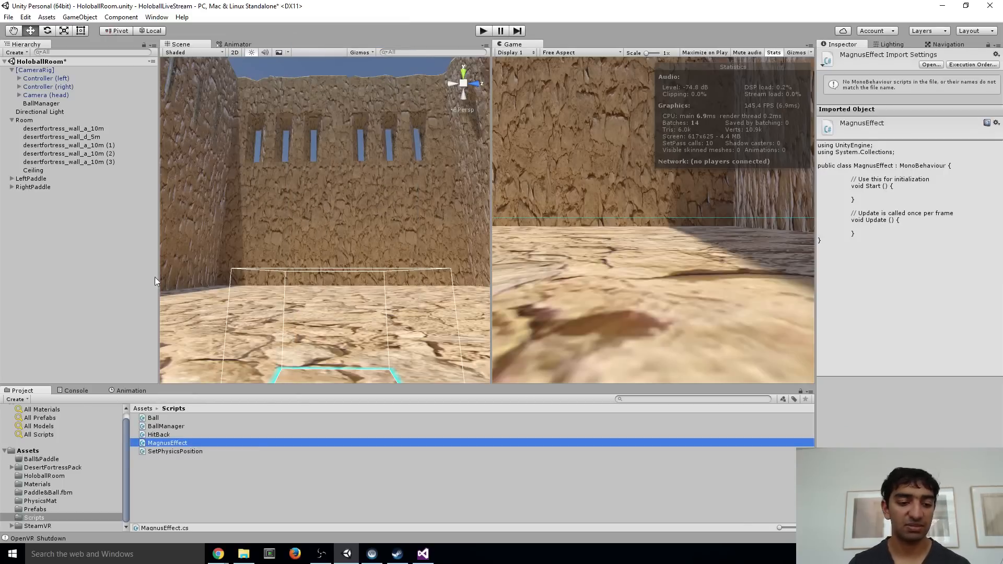
double_click(168, 443)
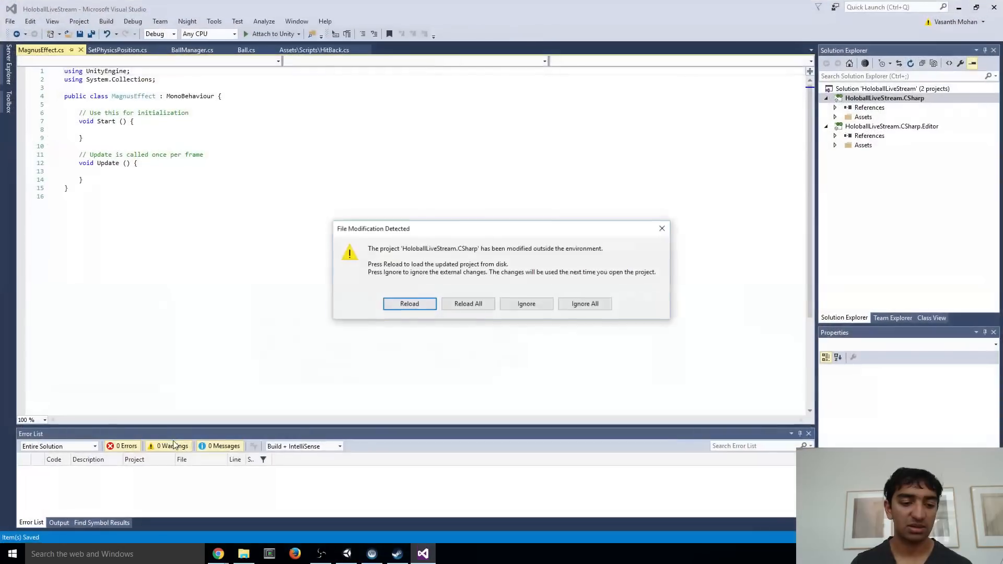
click(469, 303)
drag(84, 138, 48, 113)
key(Delete)
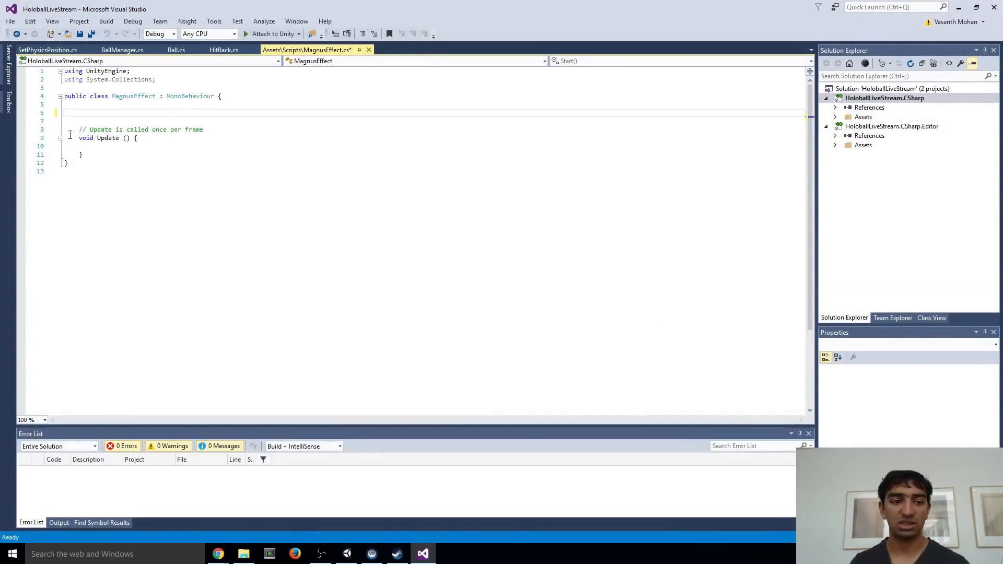
key(BackSpace)
click(113, 141)
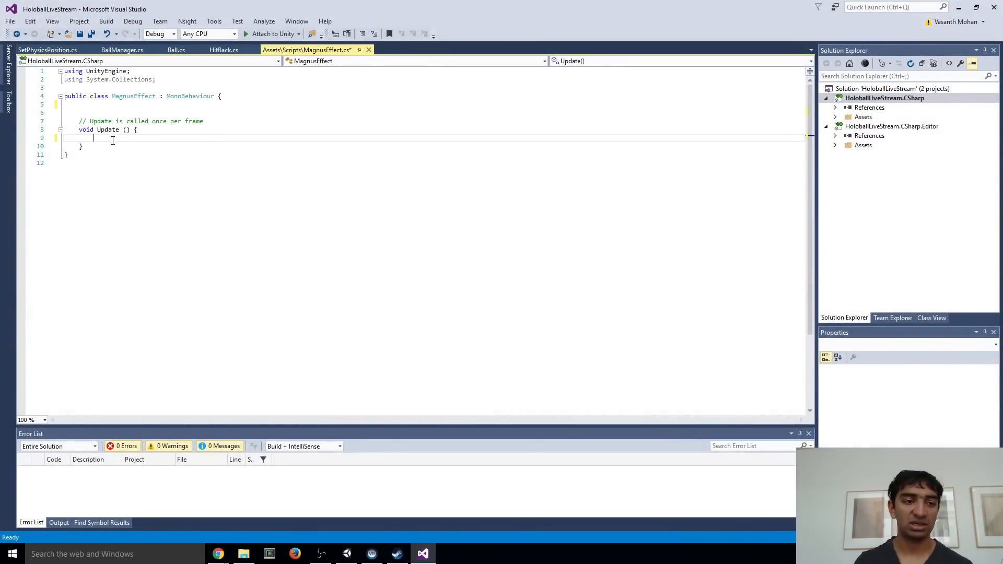
key(ctrl+z)
key(ctrl+z)
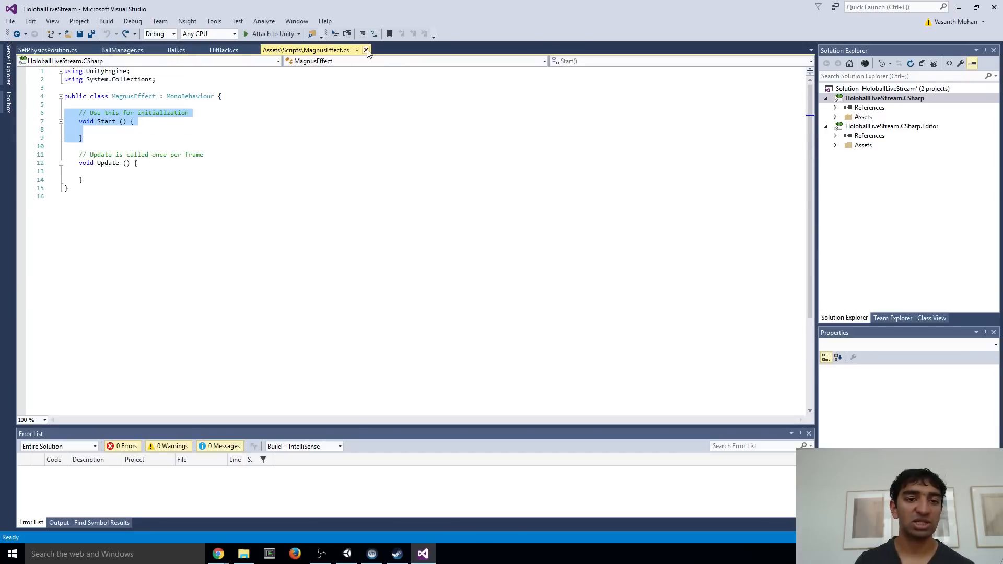
Copy the Rigidbody field, isHit field and Start method from Ball.cs into the top of the MagnusEffect class and save
click(177, 50)
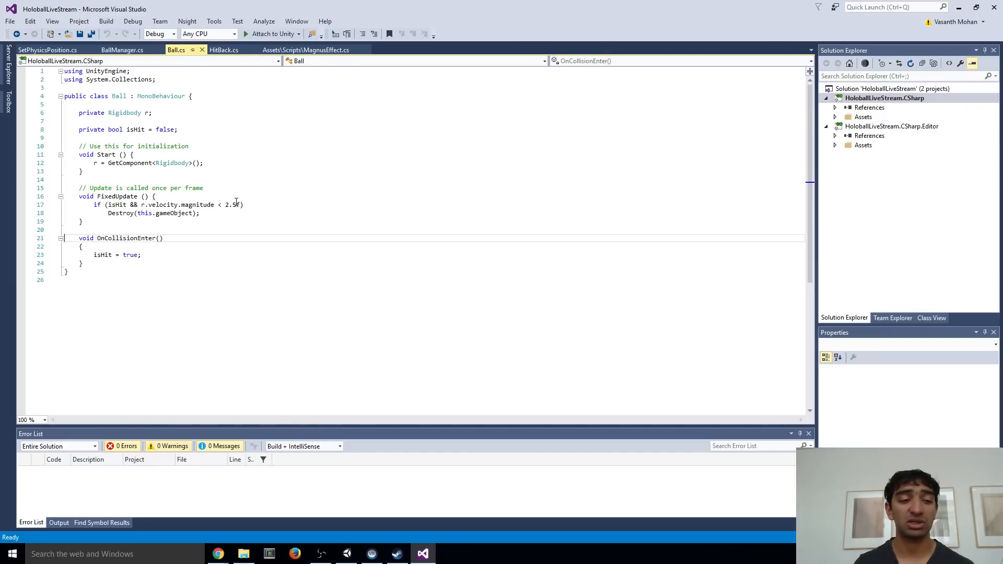
drag(108, 178, 17, 114)
click(320, 50)
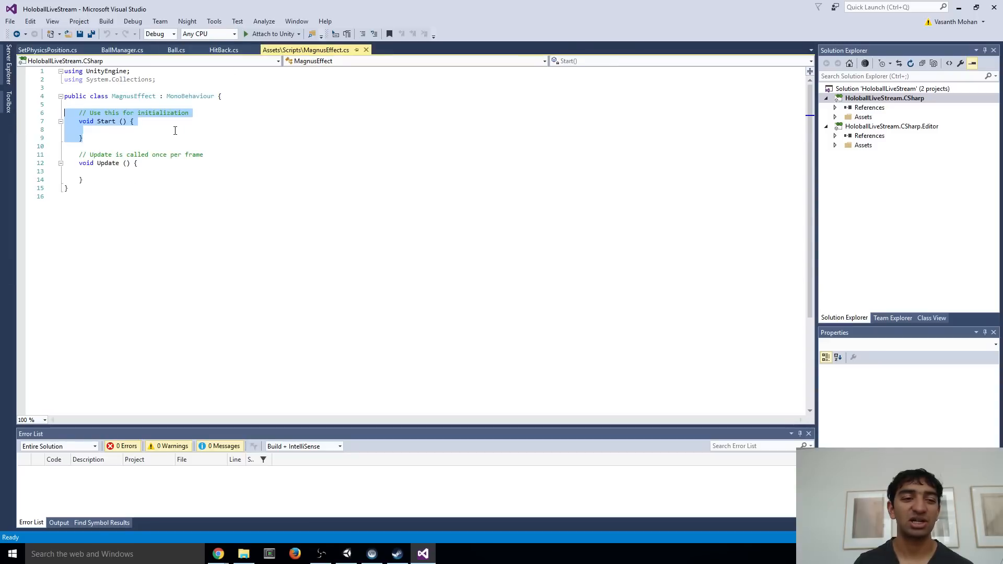
click(107, 106)
key(Return)
text(private Rigidbody r;  private bool isHit = false;  // Use this for initialization void Start() {     r = GetComponent<Rigidbody>(); })
key(ctrl+s)
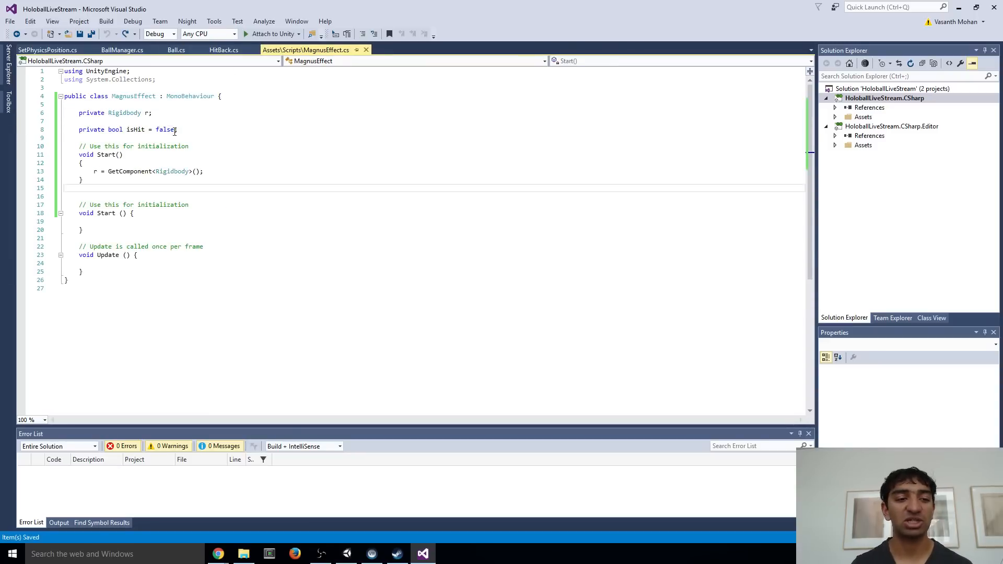
Remove the isHit field and its surplus blank line from the MagnusEffect class
drag(175, 132, 4, 135)
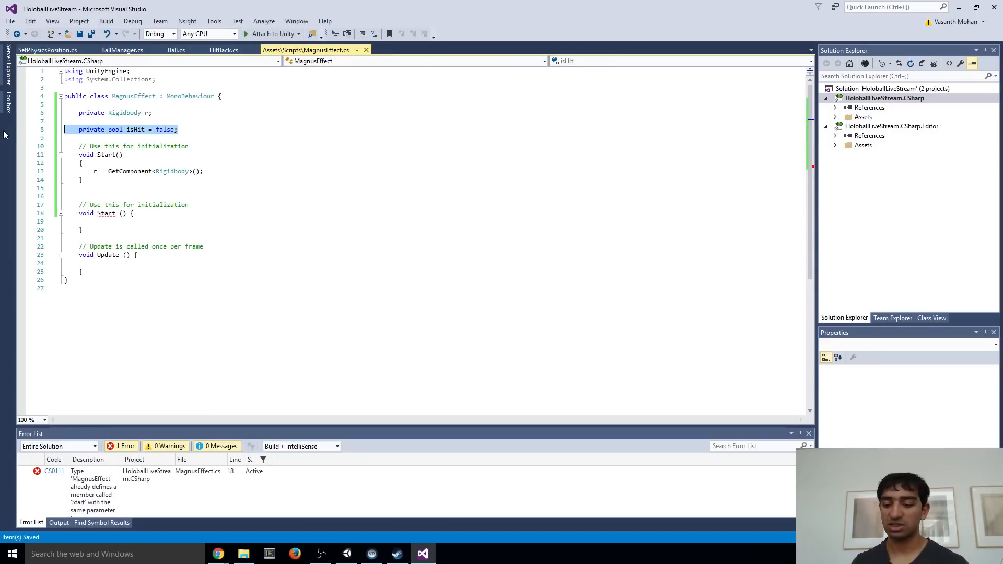
key(BackSpace)
key(BackSpace)
key(BackSpace)
Delete the duplicate empty Start method with its comment and the extra blank lines, and save the MagnusEffect script
click(99, 211)
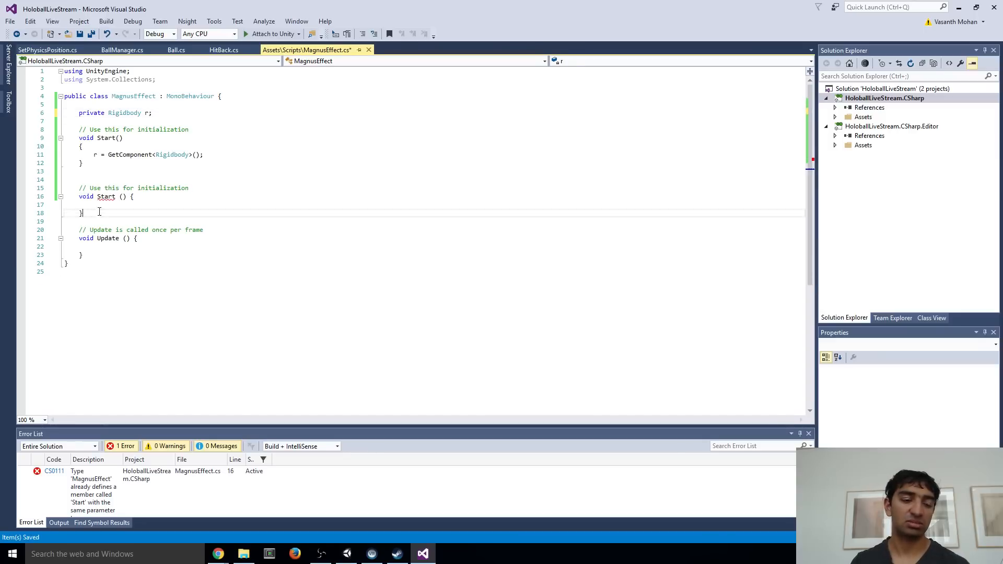
drag(99, 211, 27, 189)
key(BackSpace)
key(BackSpace)
key(BackSpace)
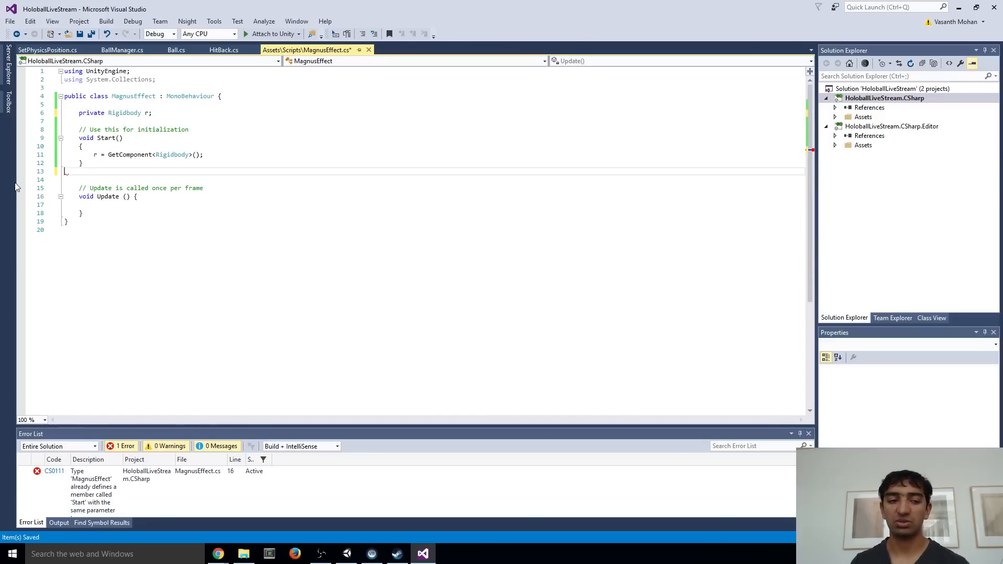
key(ctrl+s)
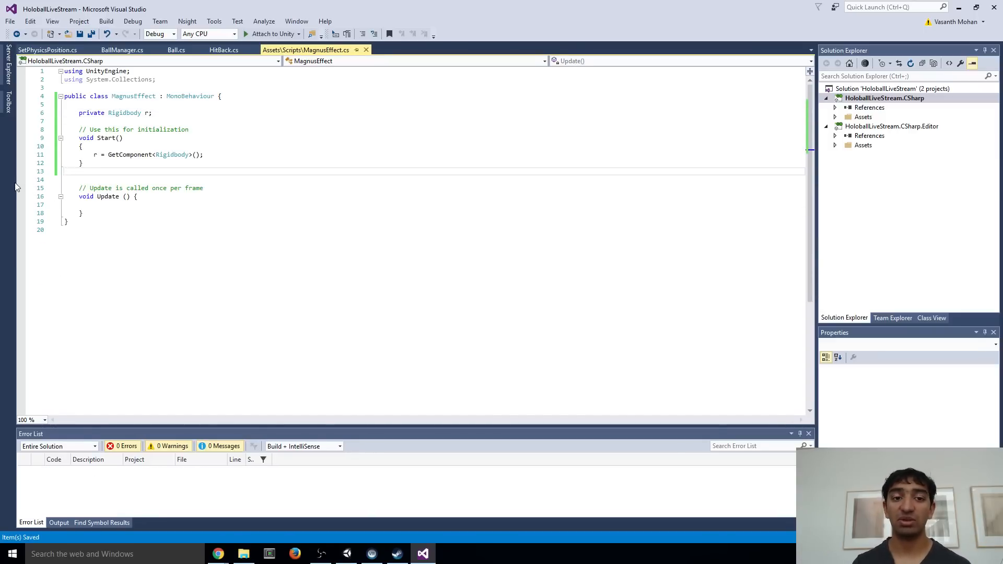
key(BackSpace)
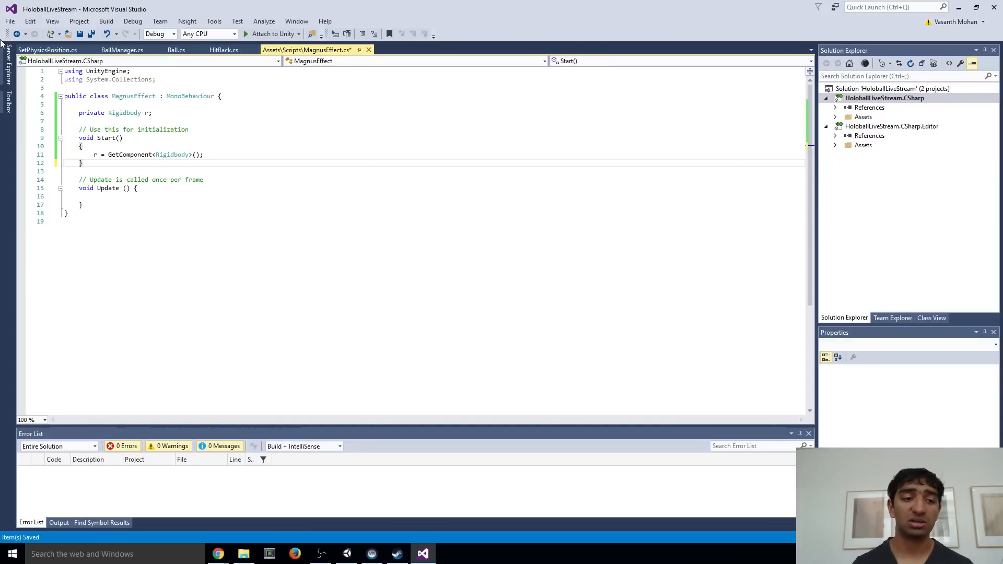
Rename the Update method to FixedUpdate and save the script
click(108, 188)
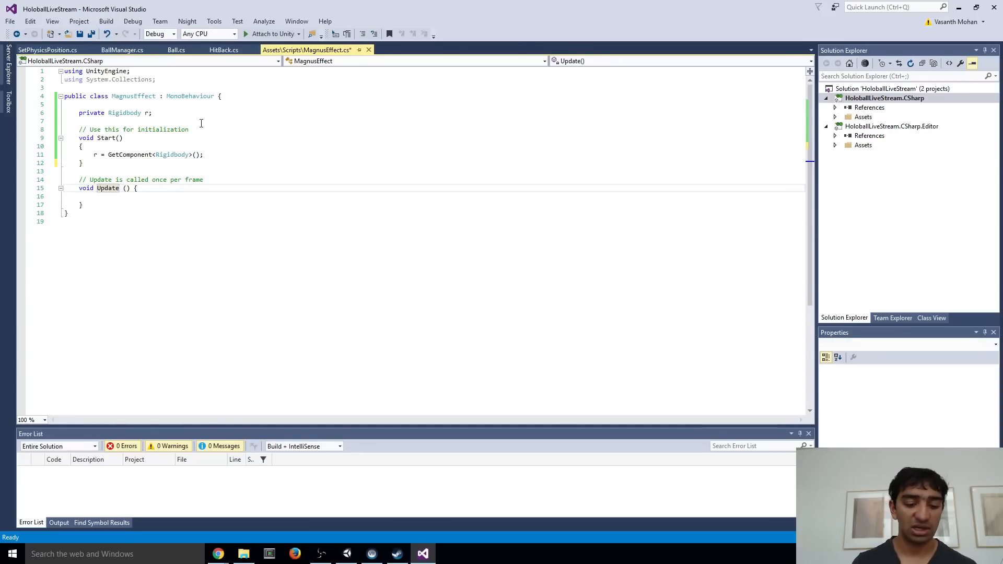
text(Fixed)
key(ctrl+s)
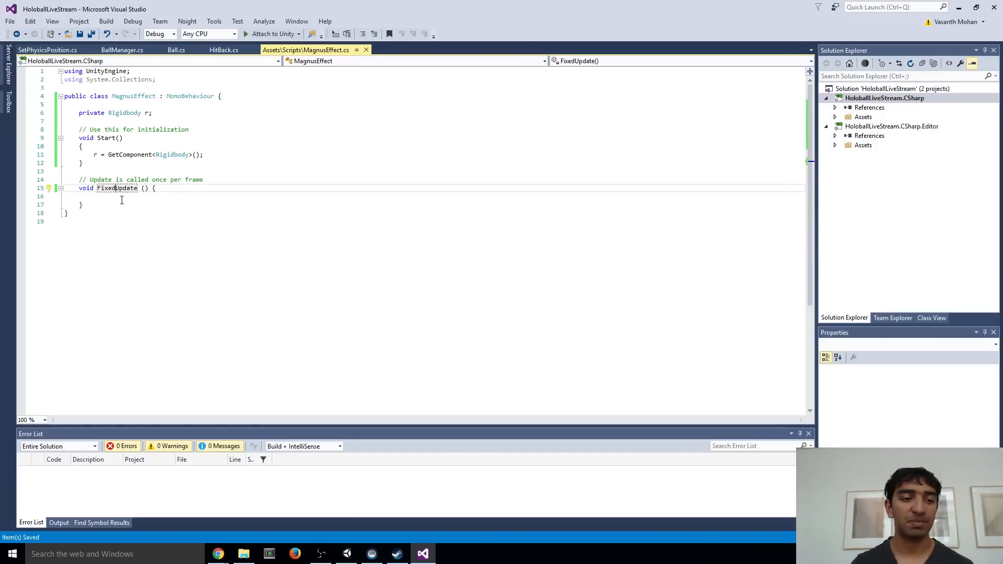
Declare a public float MagnusConst with the value .005f above the Rigidbody field and save the script
click(122, 200)
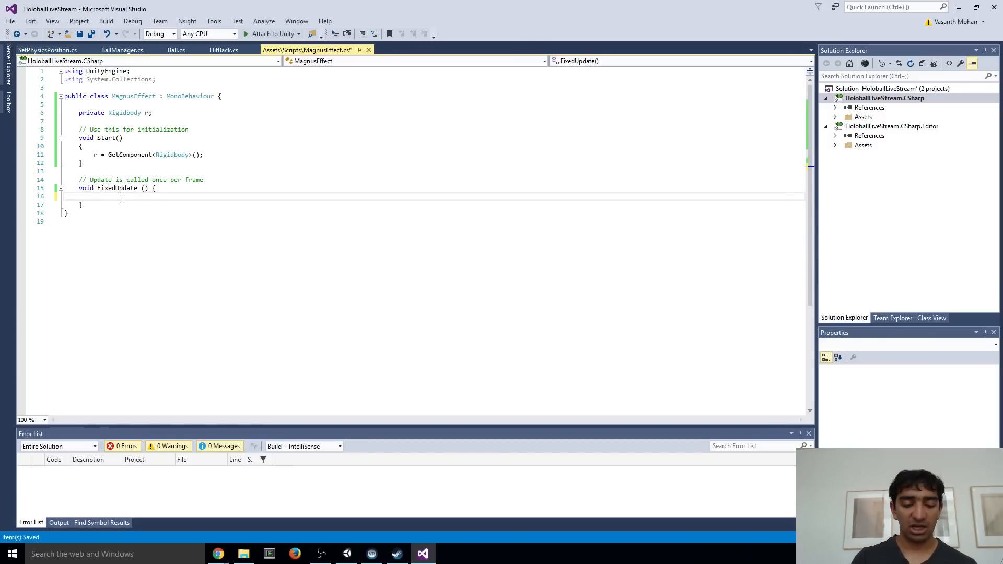
key(Up)
key(Up)
key(Up)
key(Up)
key(Up)
key(Up)
key(Up)
key(Up)
key(Up)
key(Up)
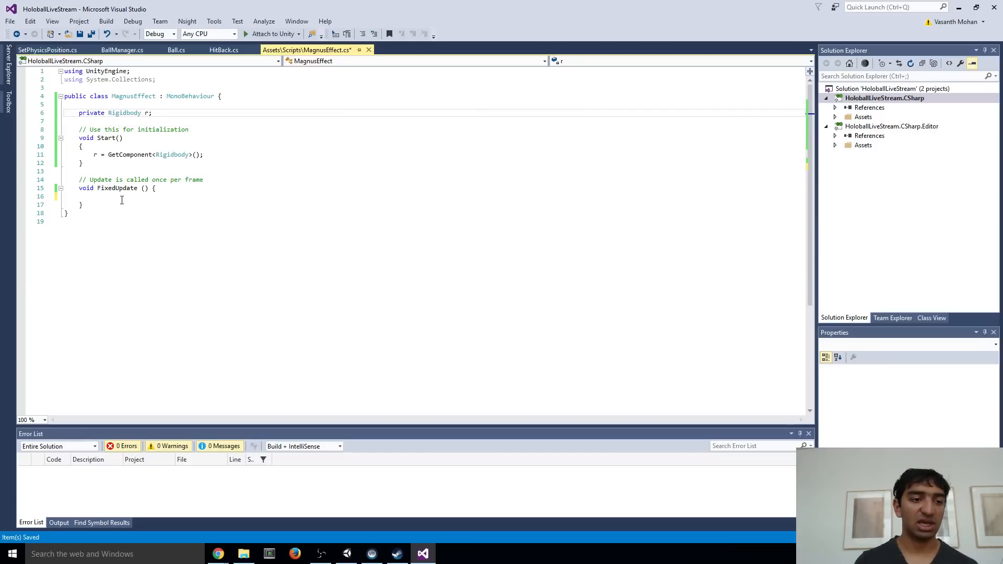
key(Return)
key(Return)
key(Up)
key(Up)
text(pub)
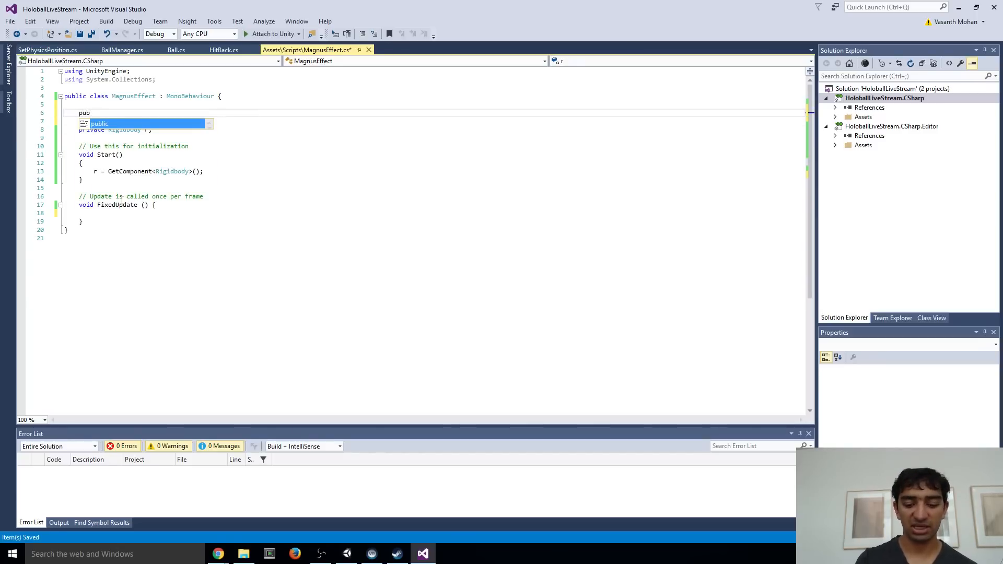
text(lic float )
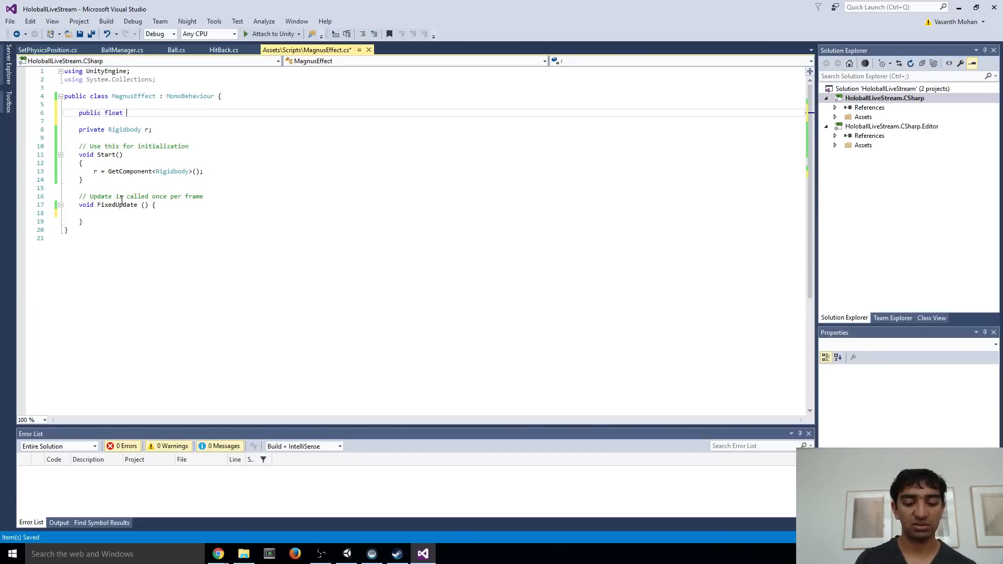
text(Magnus)
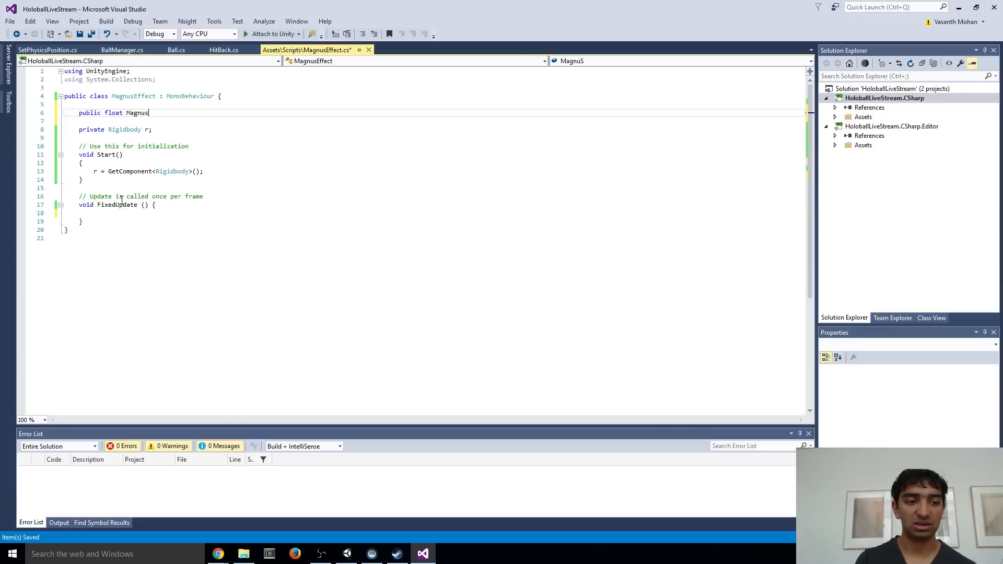
text(Const = .005)
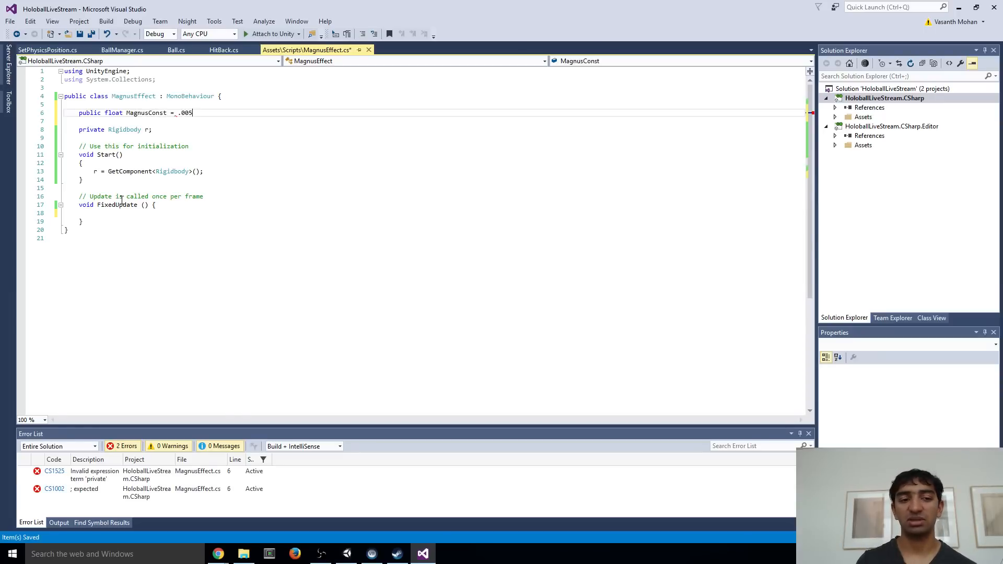
text(f;)
key(ctrl+s)
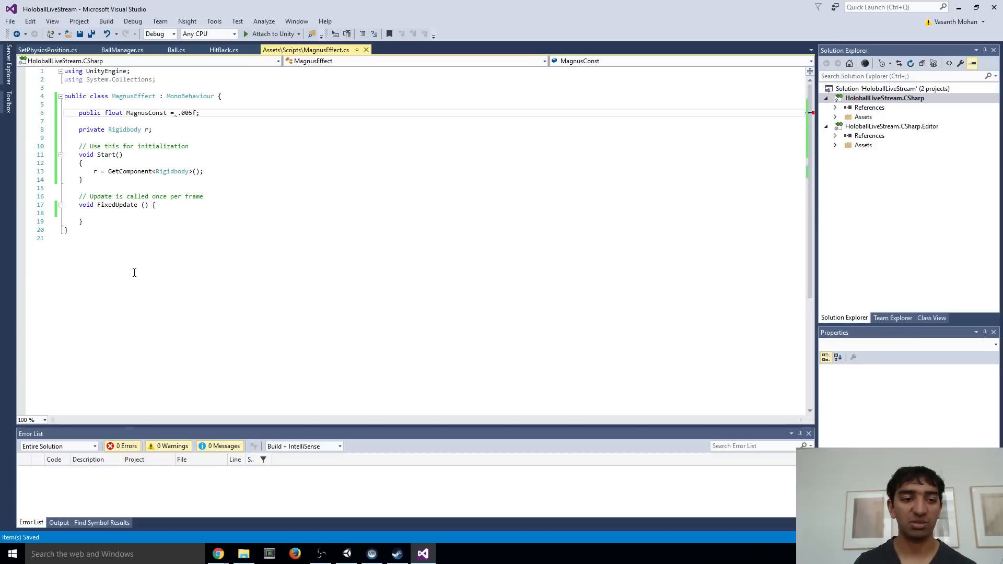
In FixedUpdate, declare Vector3 force as Vector3.Cross(r.velocity, r.angularVelocity) and save the script
click(117, 214)
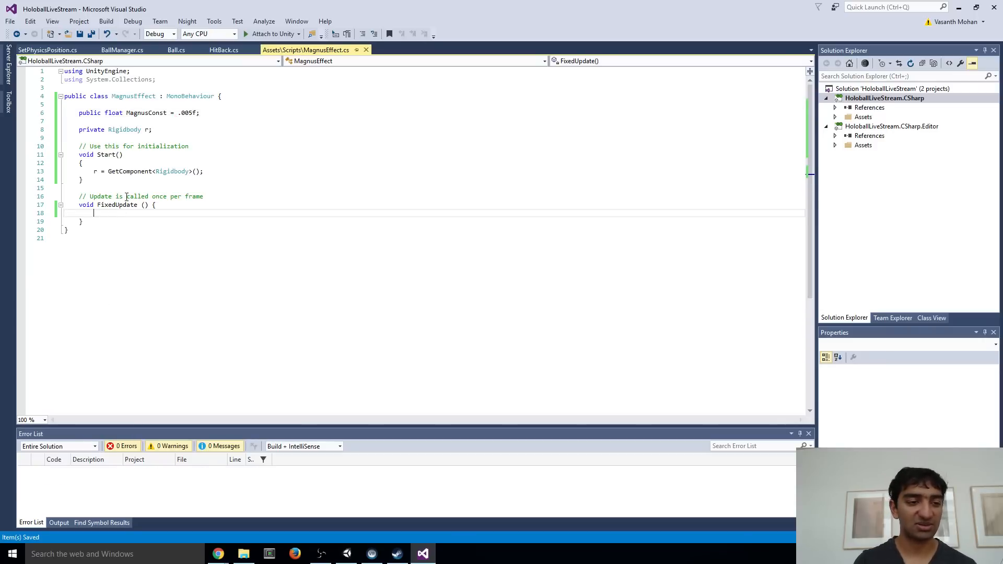
text(Vector3)
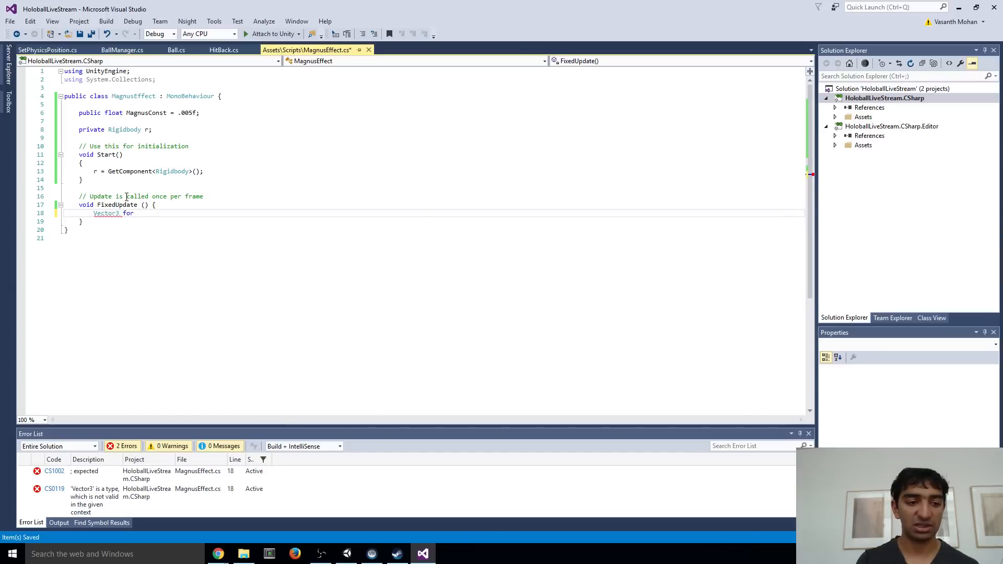
text(force = )
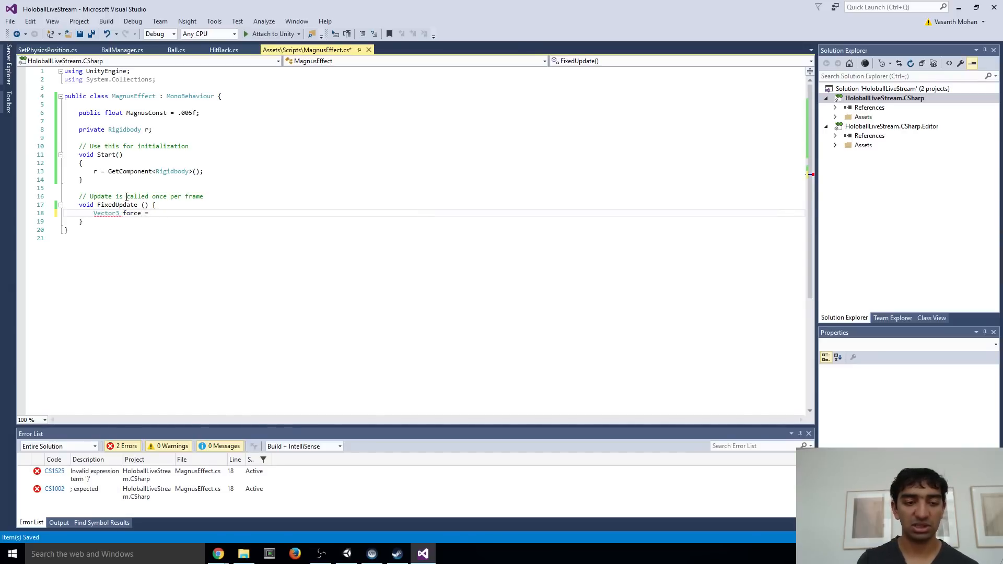
text(Vector3.Cross)
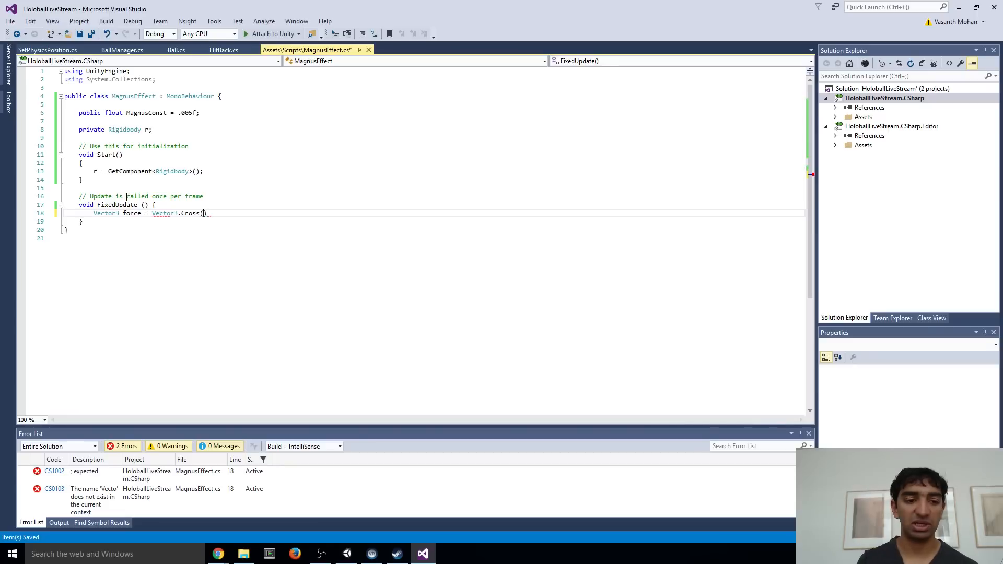
text((r.velocity, r. agn)
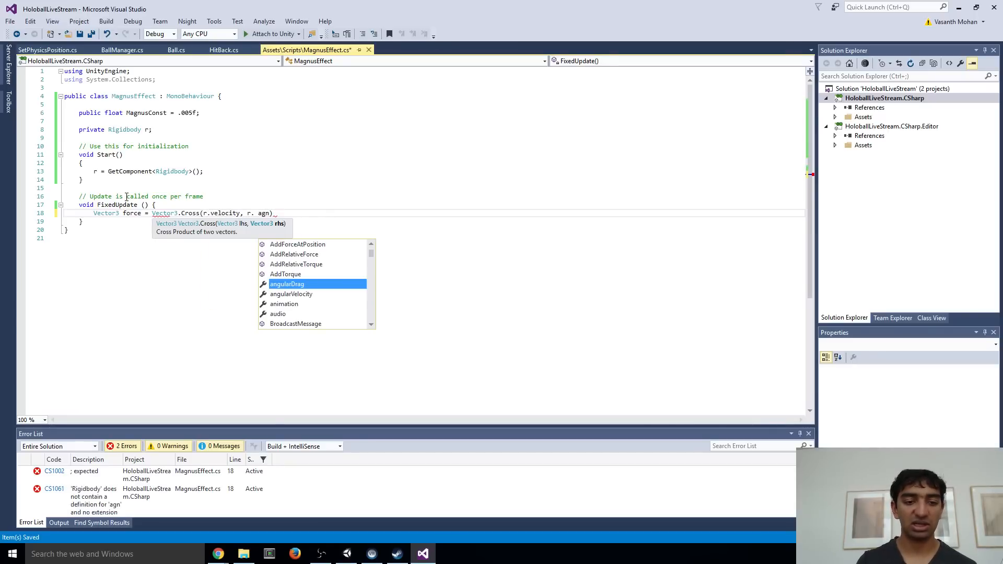
key(Down)
key(Tab)
text();)
key(ctrl+s)
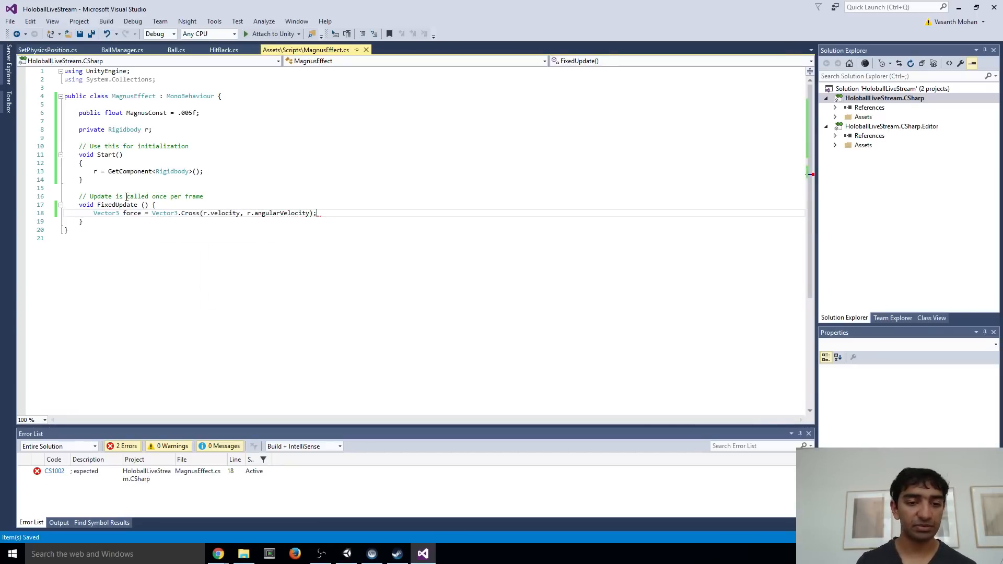
Multiply the cross product in the force declaration by MagnusConst and save the script
click(152, 211)
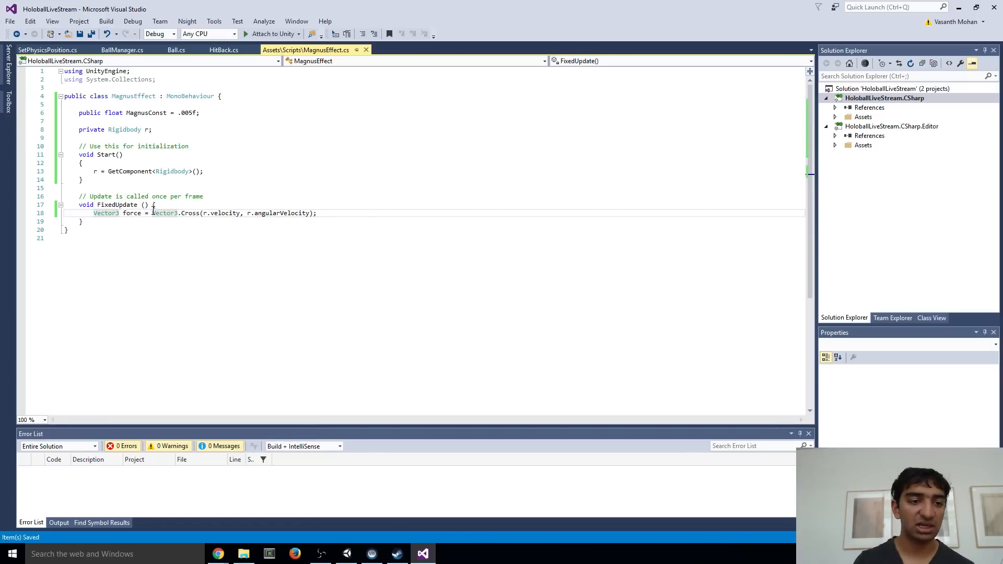
text(Magnu)
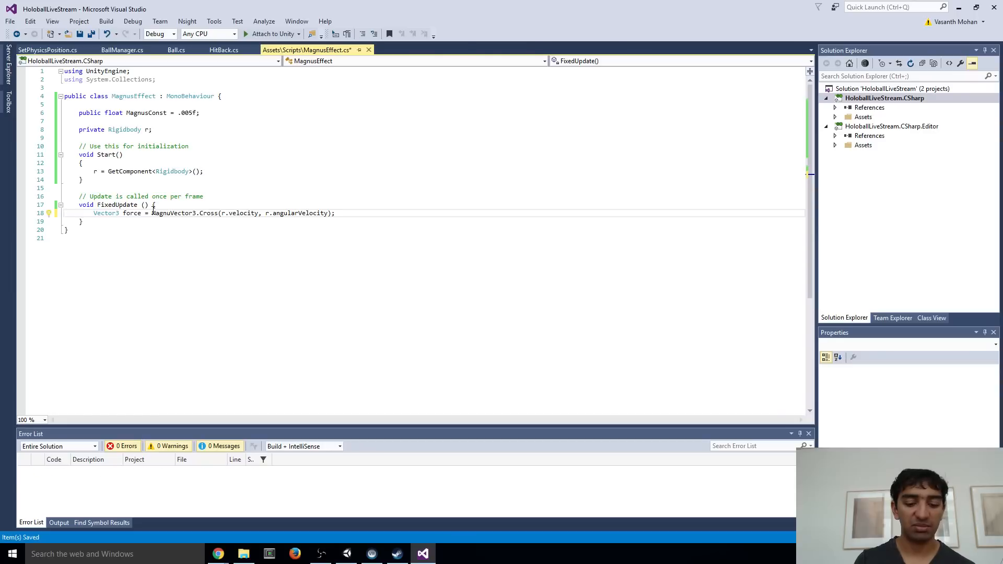
text(sConst *)
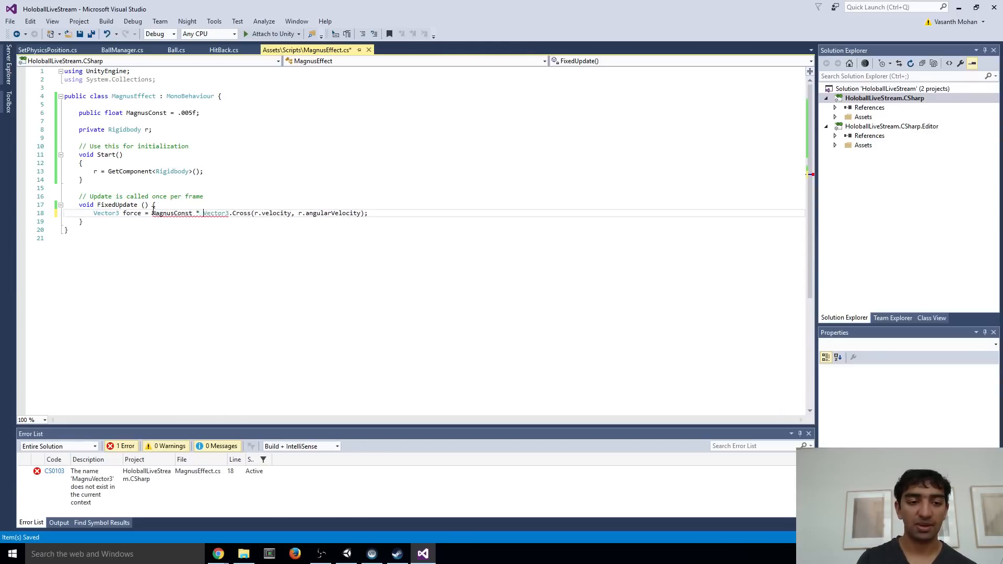
key(ctrl+s)
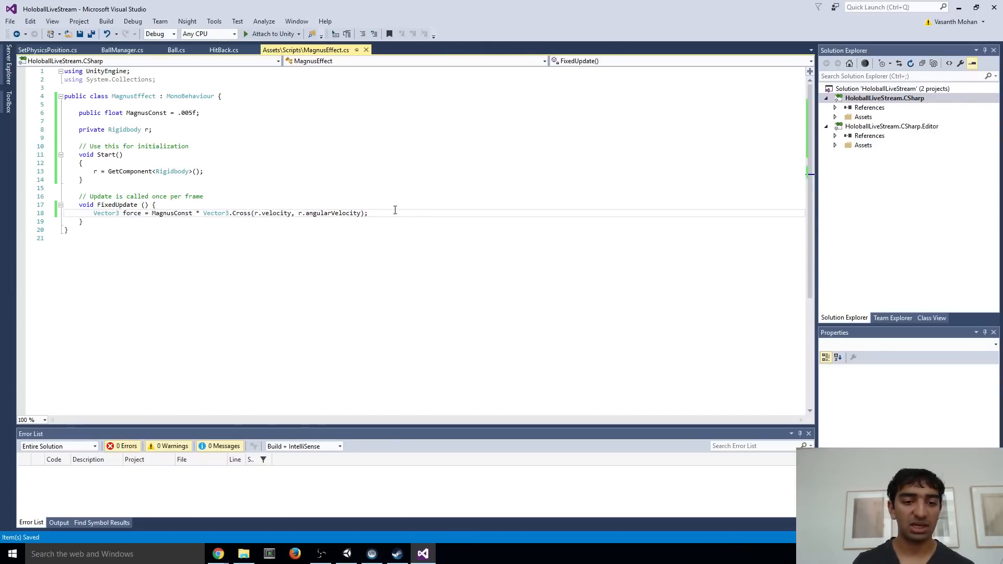
Add the call r.AddRelativeForce(force); below the force declaration in FixedUpdate and save the script
click(395, 210)
key(Return)
text(r)
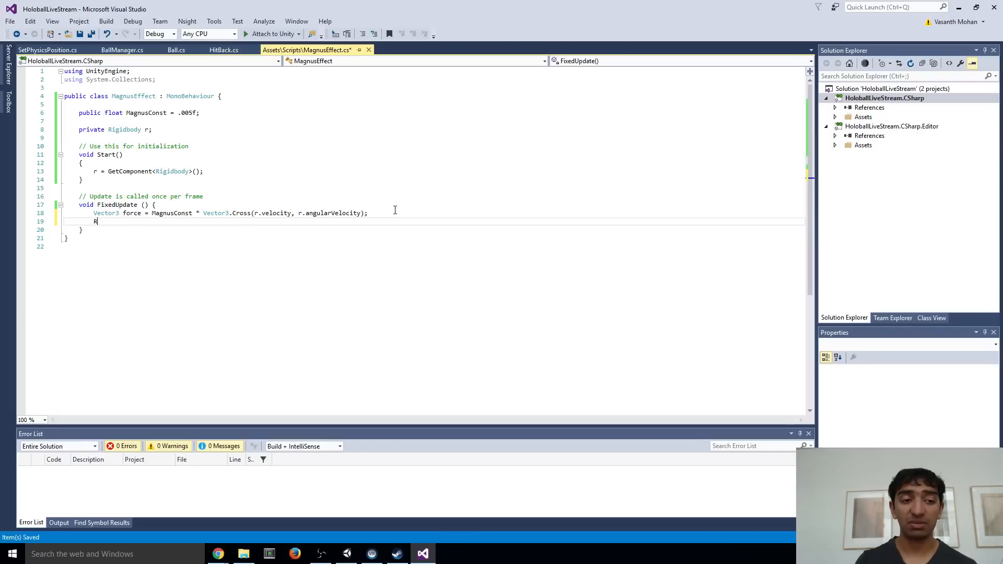
text(.A)
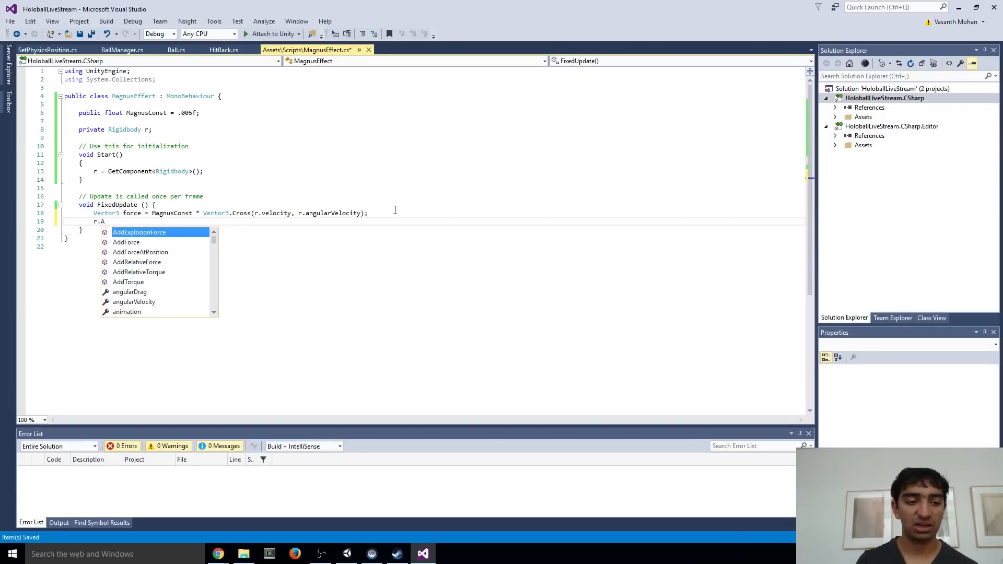
key(Down)
key(Down)
key(Down)
key(Tab)
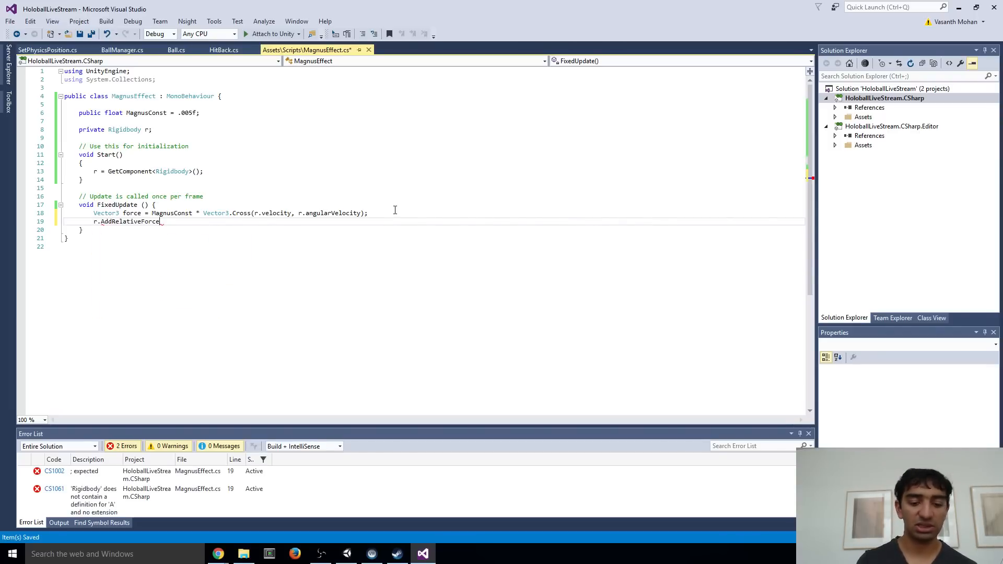
text((froce))
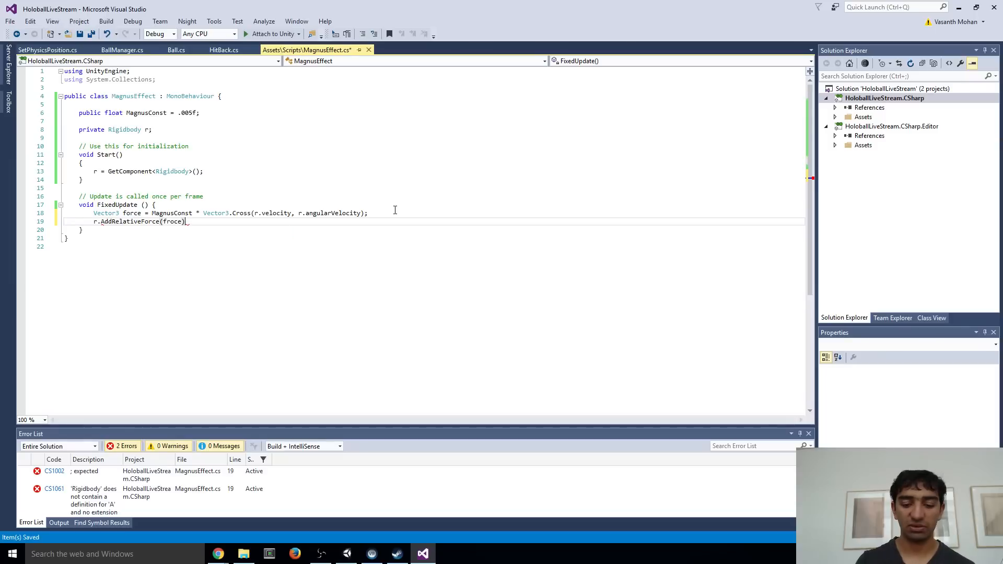
key(BackSpace)
key(BackSpace)
key(BackSpace)
key(BackSpace)
text(orce)
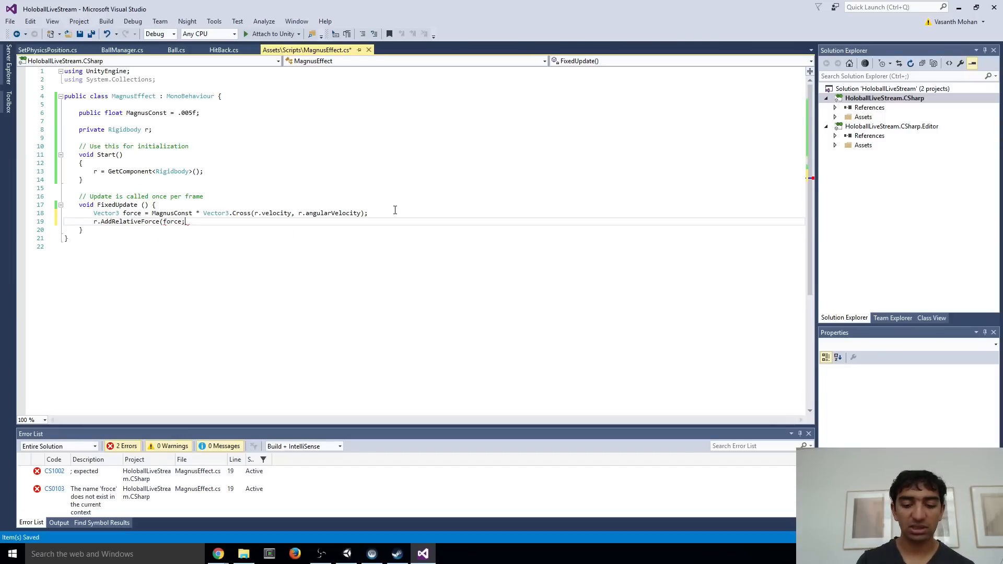
key(ctrl+s)
text();)
key(ctrl+s)
Switch to the Game Physics 101 video in Chrome and review how its Spin script resolves forces and defines magnusConst
key(alt+Tab)
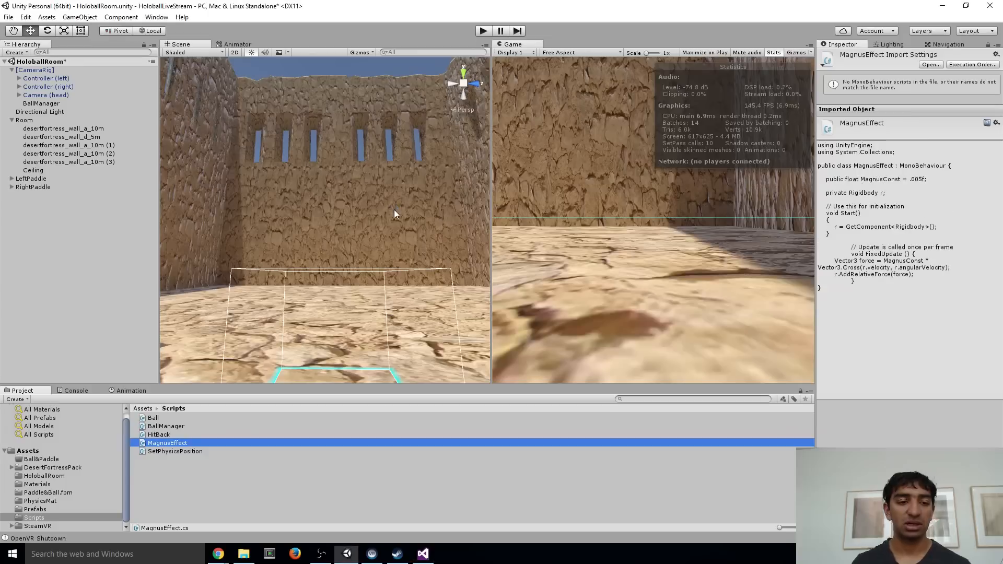
key(alt+Tab)
click(368, 206)
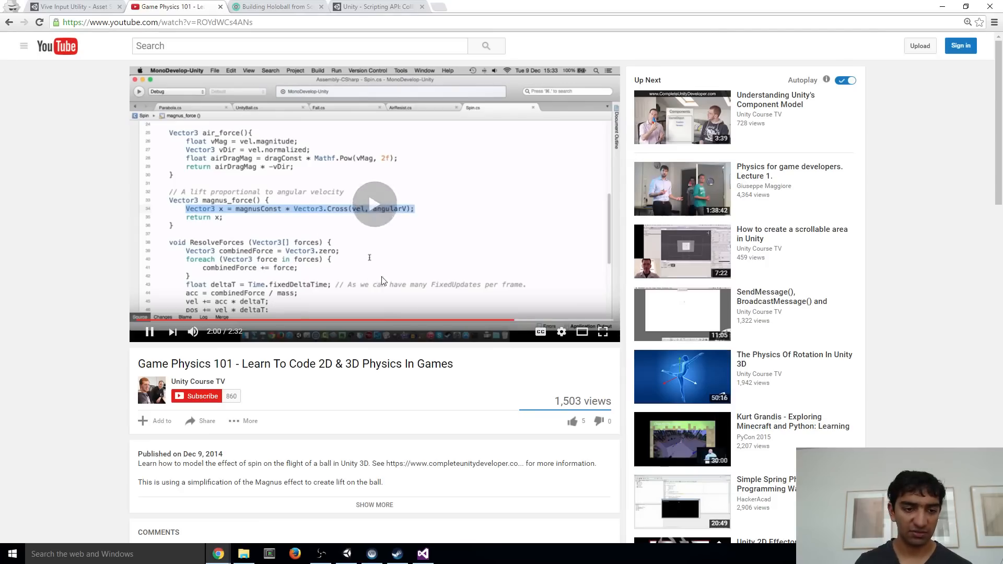
click(530, 320)
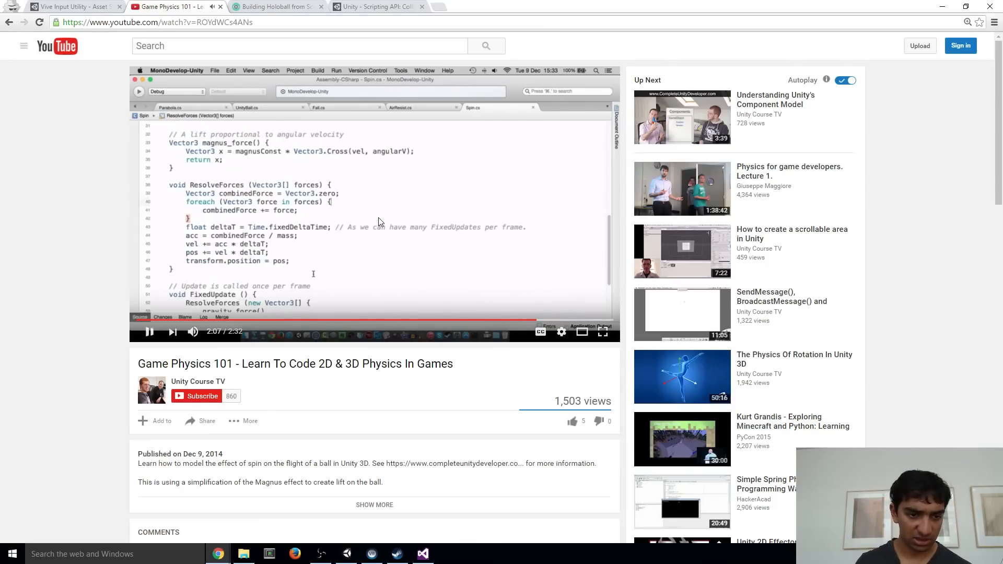
click(380, 222)
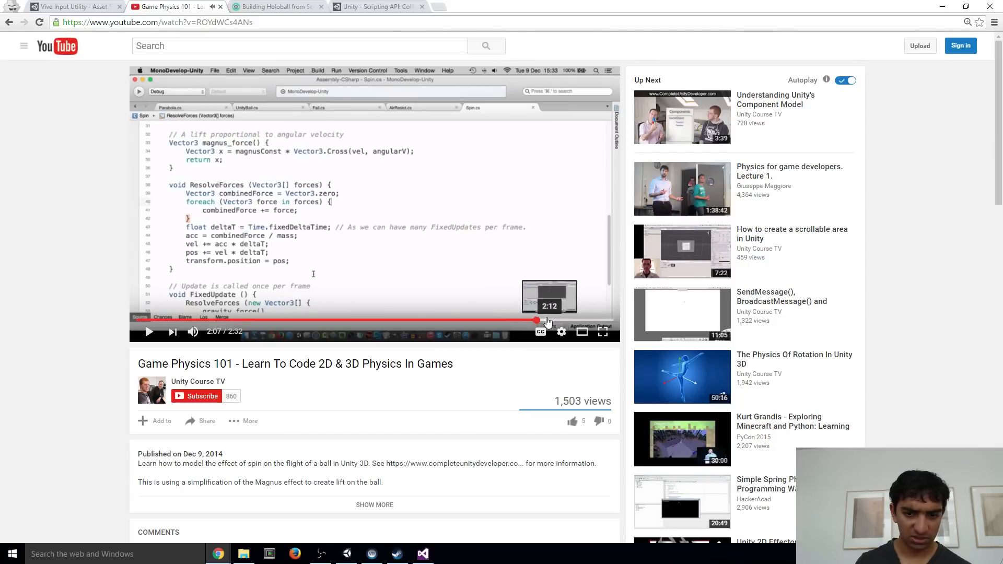
click(544, 320)
click(539, 321)
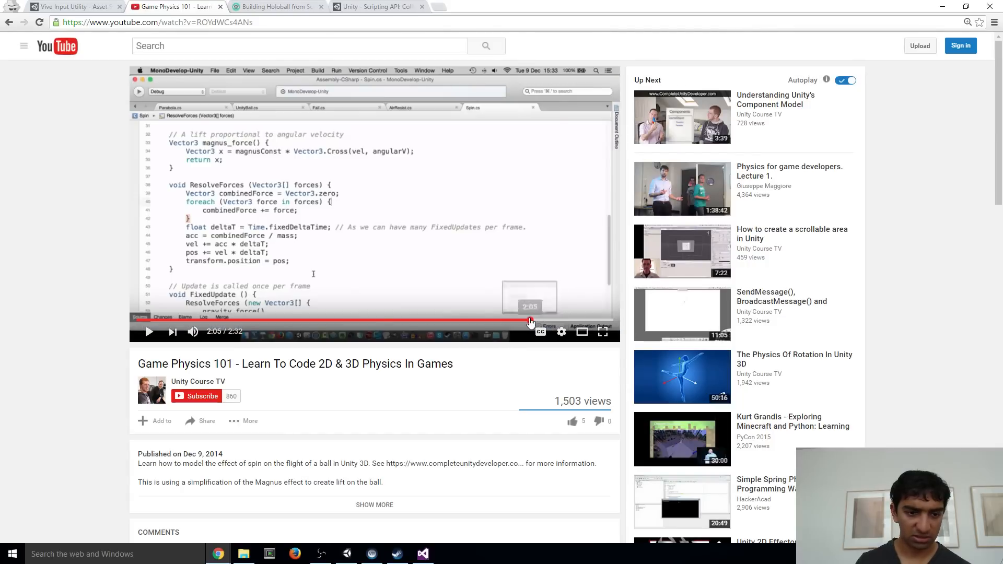
drag(531, 321, 500, 324)
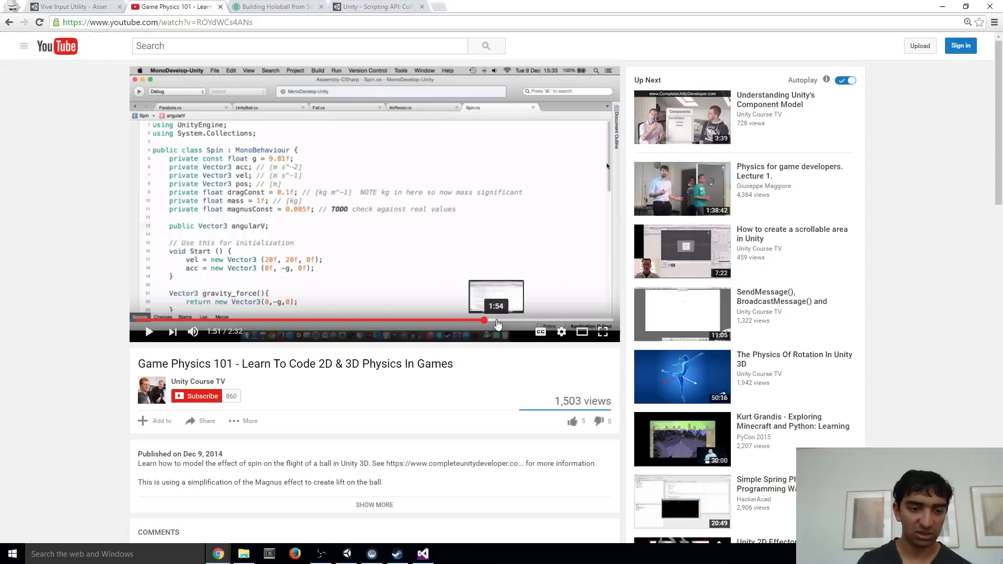
click(465, 241)
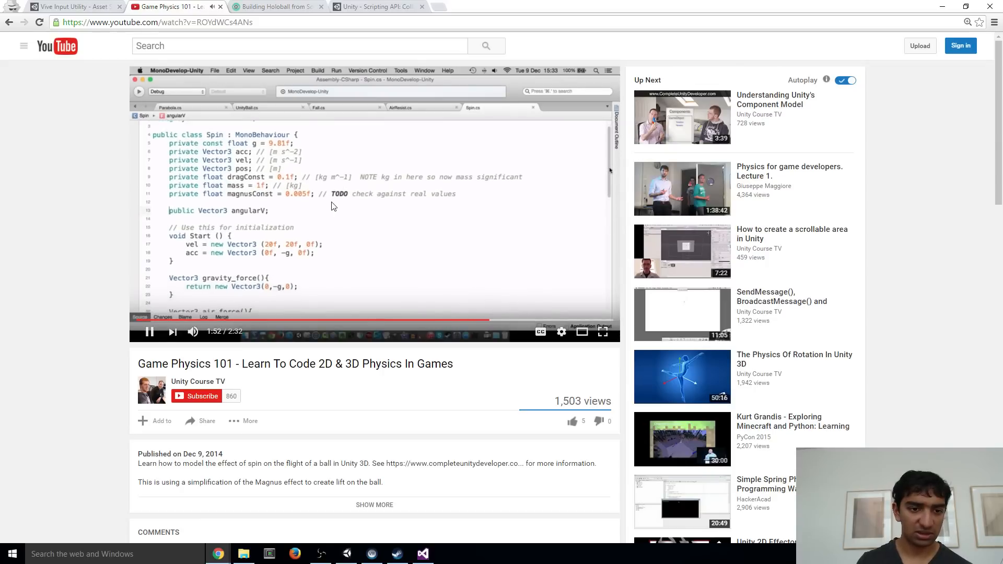
click(317, 211)
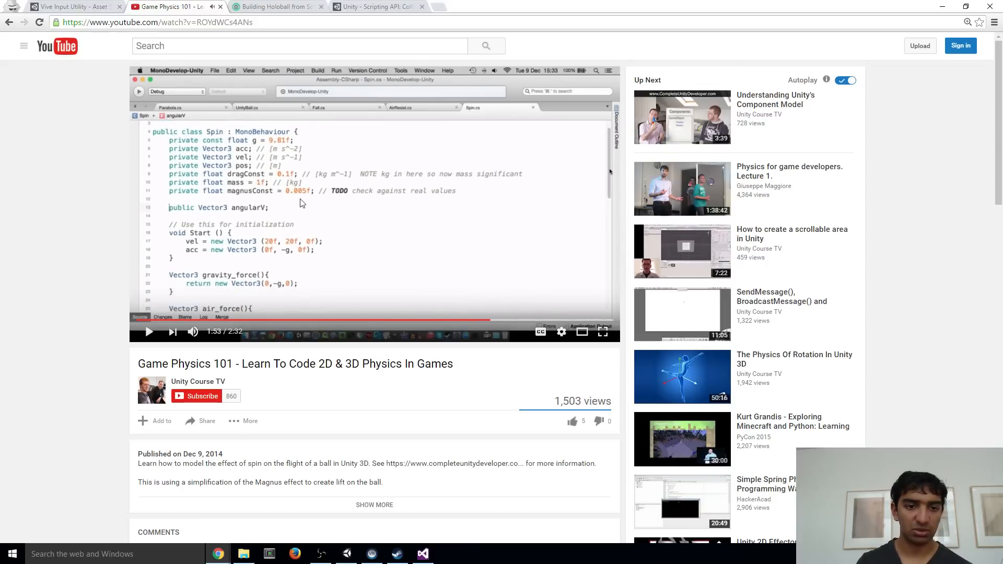
key(alt+Tab)
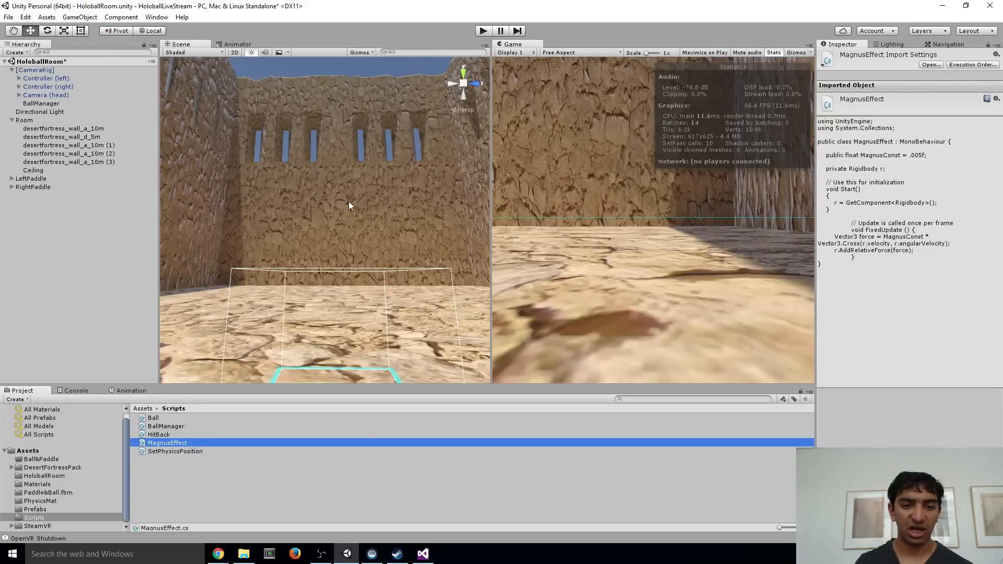
key(alt+Tab)
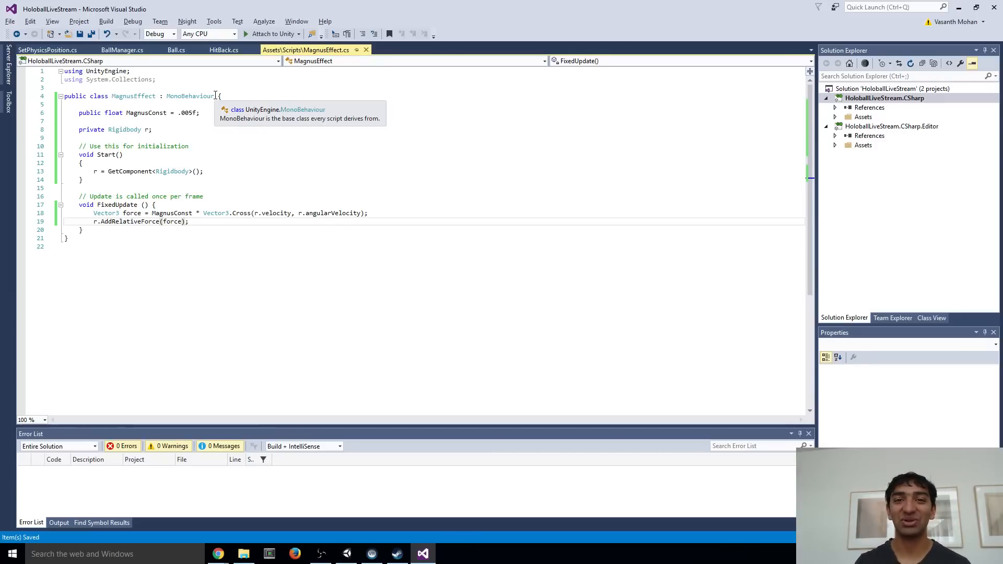
key(alt+Tab)
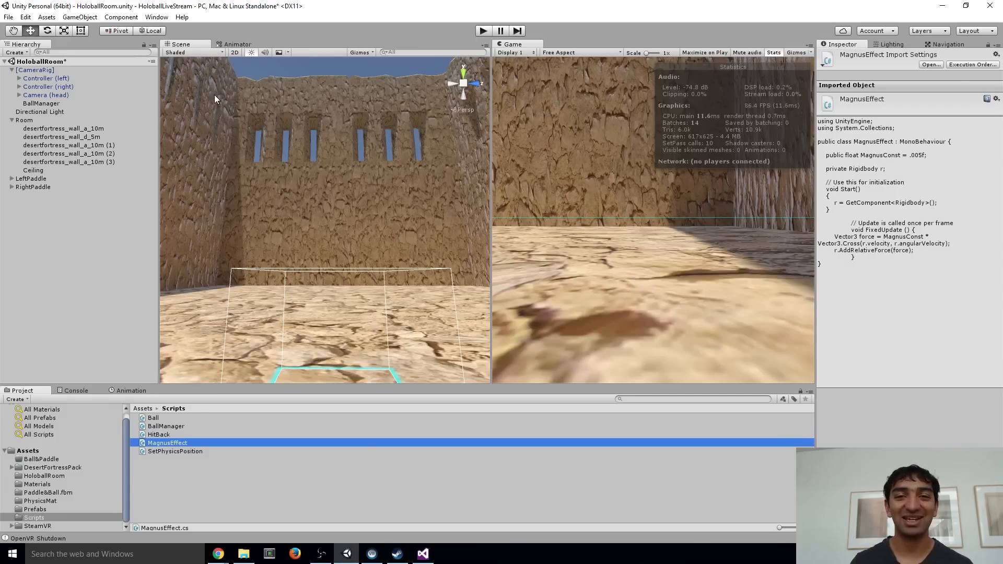
key(alt+Tab)
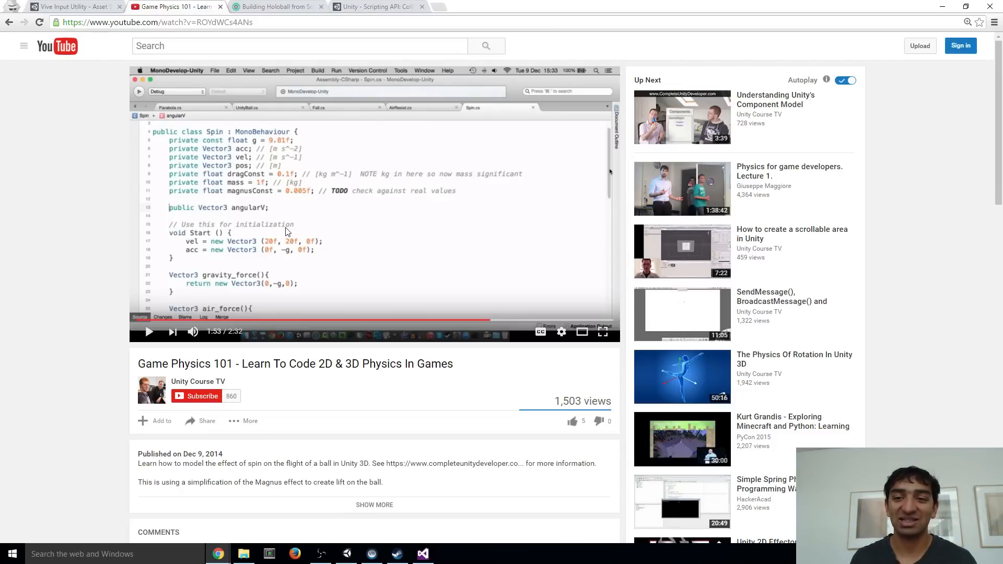
key(alt+Tab)
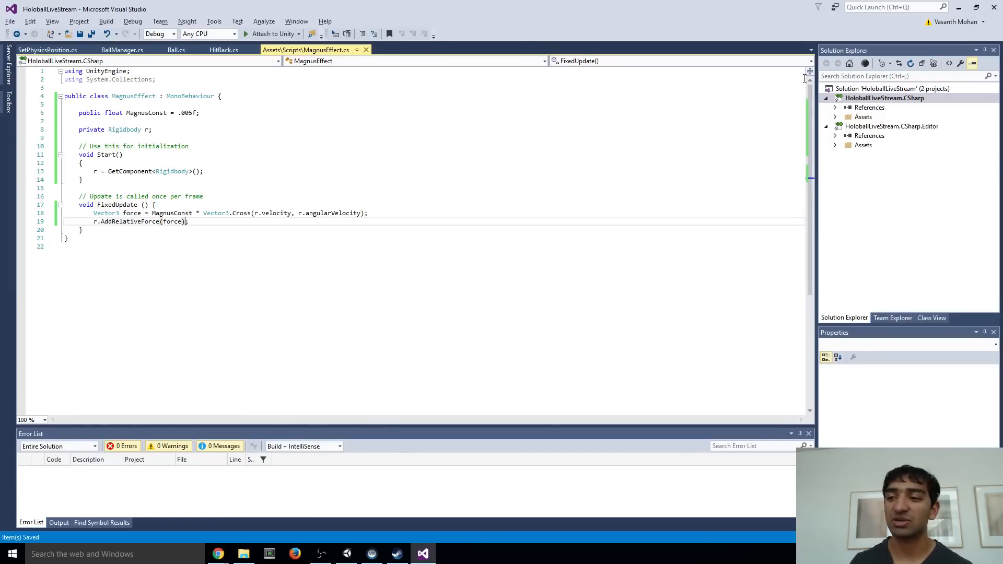
Open the MagnusForce script from the Scripts folder in File Explorer and check its MagnusConst value and force code
click(959, 7)
click(951, 5)
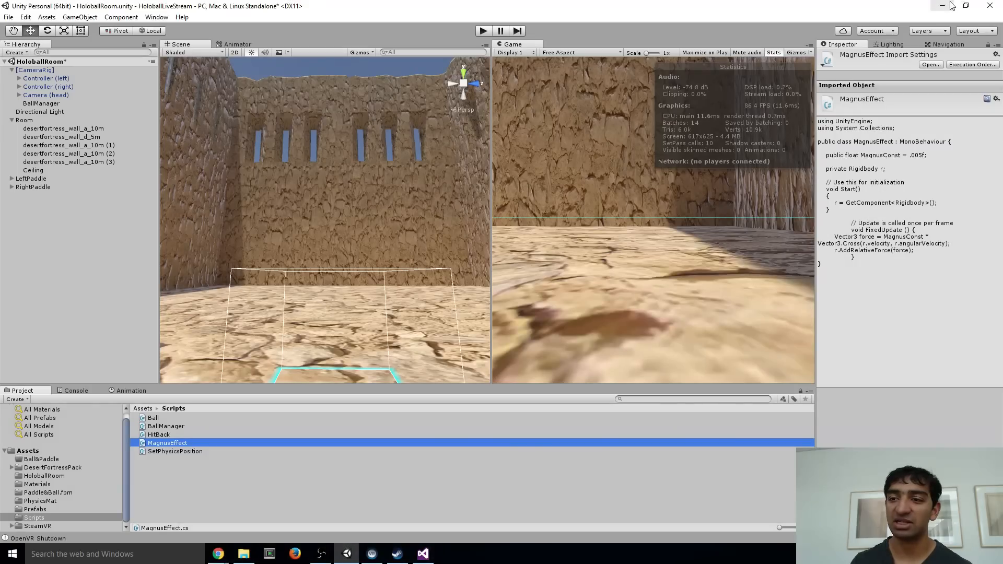
click(951, 6)
click(968, 9)
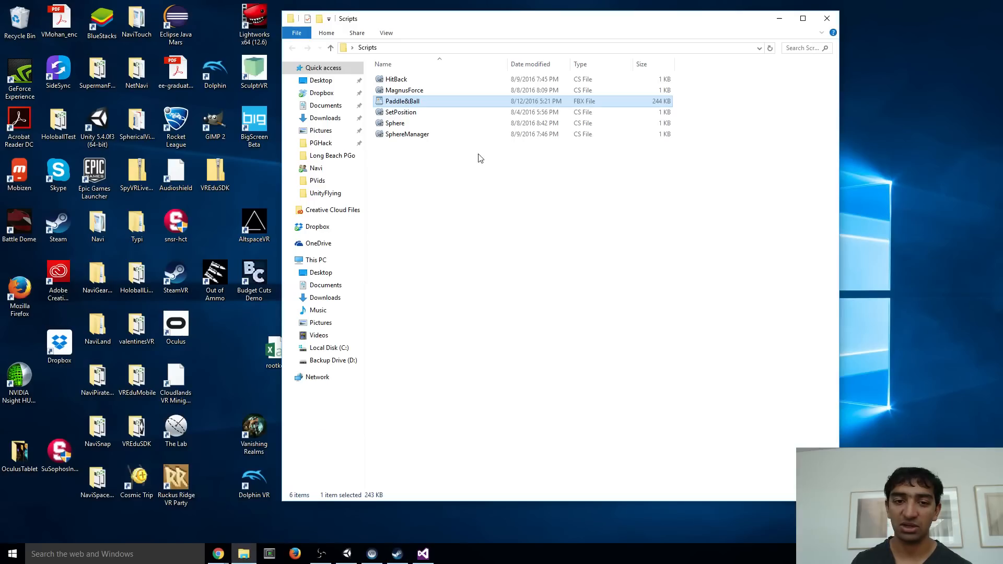
double_click(410, 91)
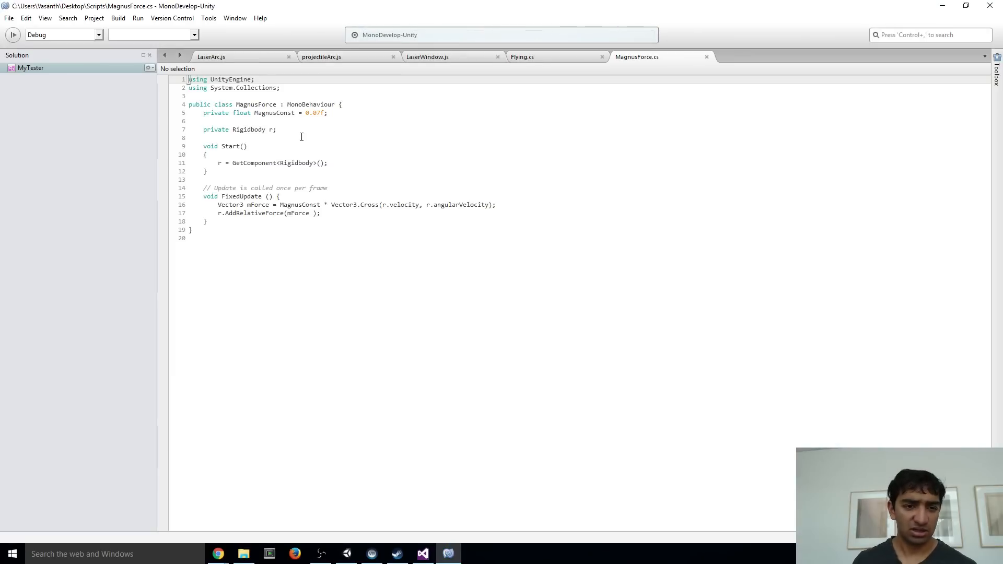
click(991, 5)
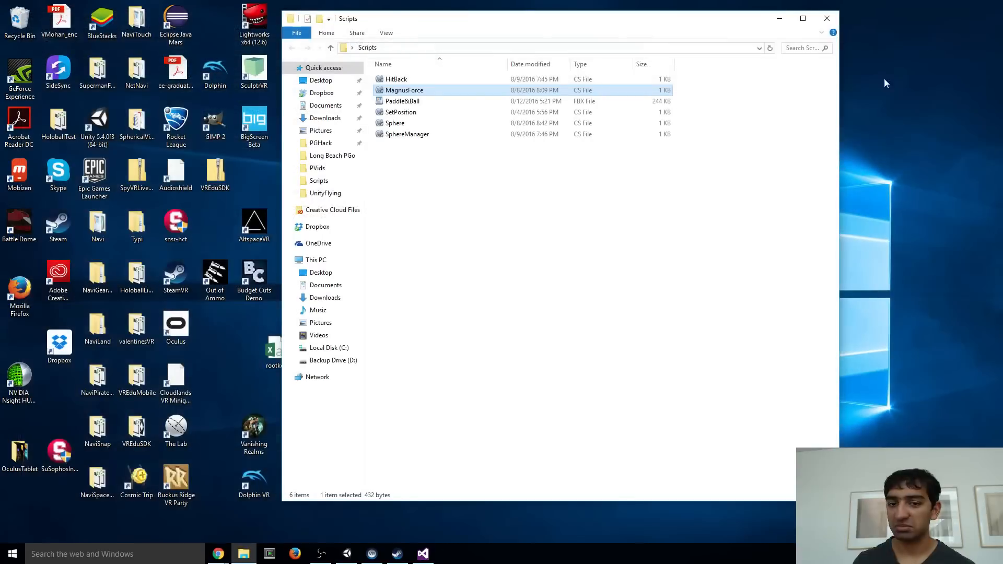
Switch back to Visual Studio, set MagnusConst to .07f in the MagnusEffect script and save it
key(alt+Tab)
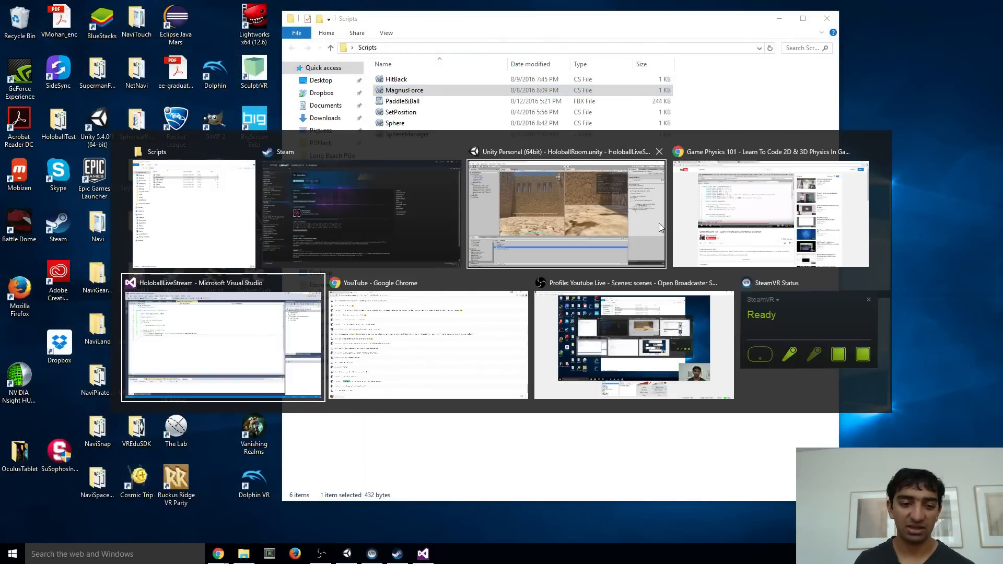
click(262, 343)
click(182, 114)
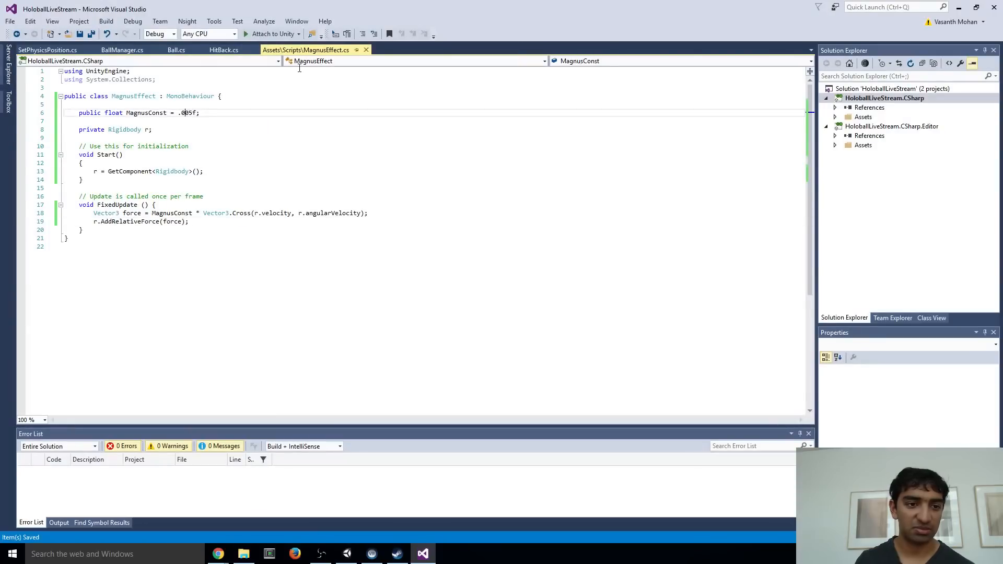
key(BackSpace)
key(BackSpace)
text(7)
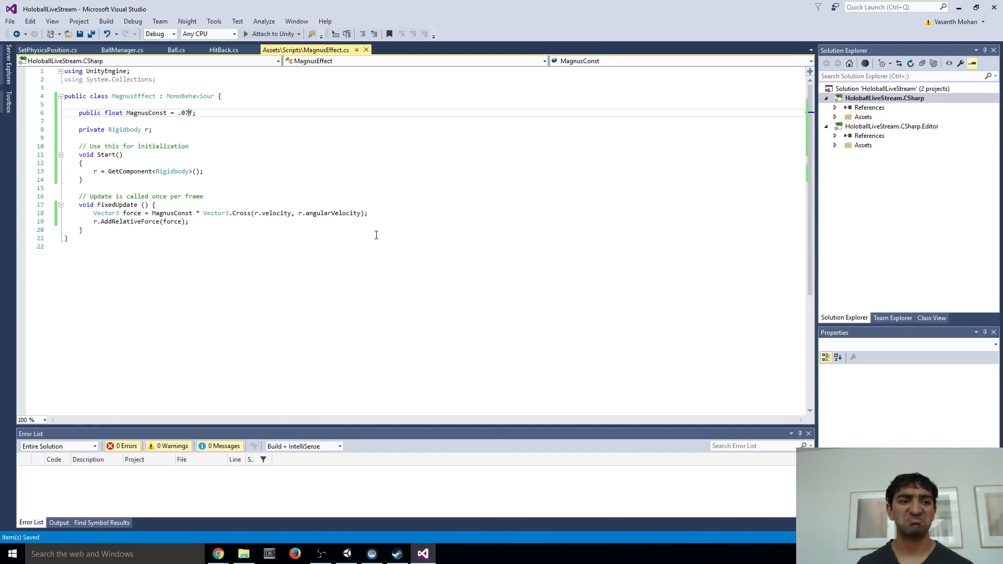
Switch to Unity and add the Magnus Effect script as a component to the Ball prefab in the Prefabs folder
key(alt+Tab)
key(alt+Tab)
key(alt+Tab)
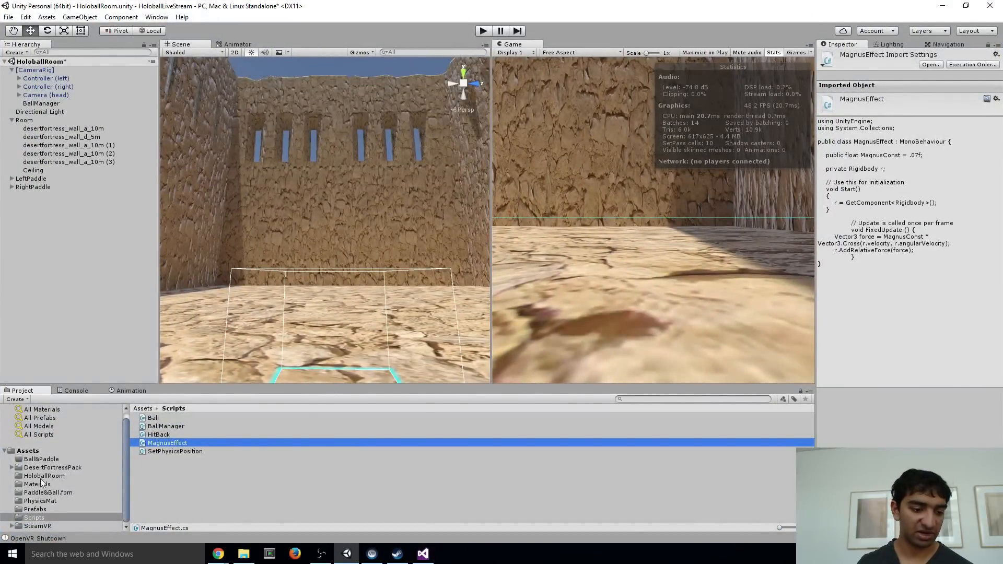
click(43, 507)
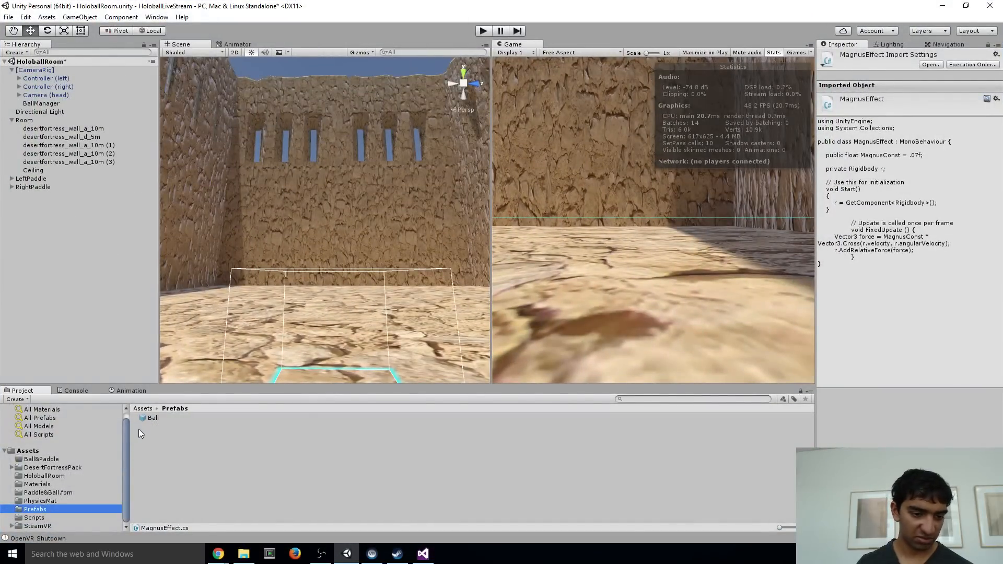
click(172, 417)
scroll(870, 219, down, 4)
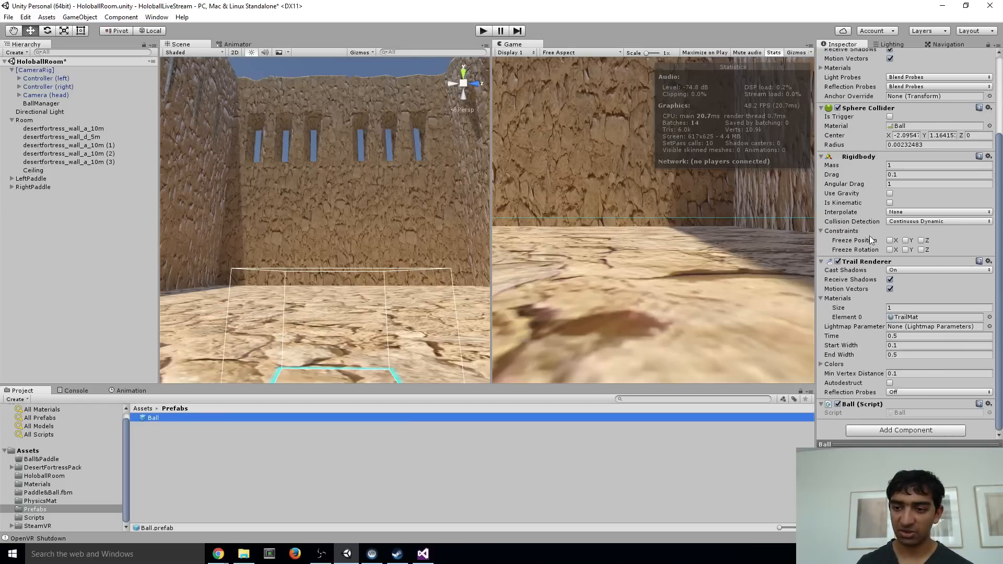
click(883, 430)
text(magn)
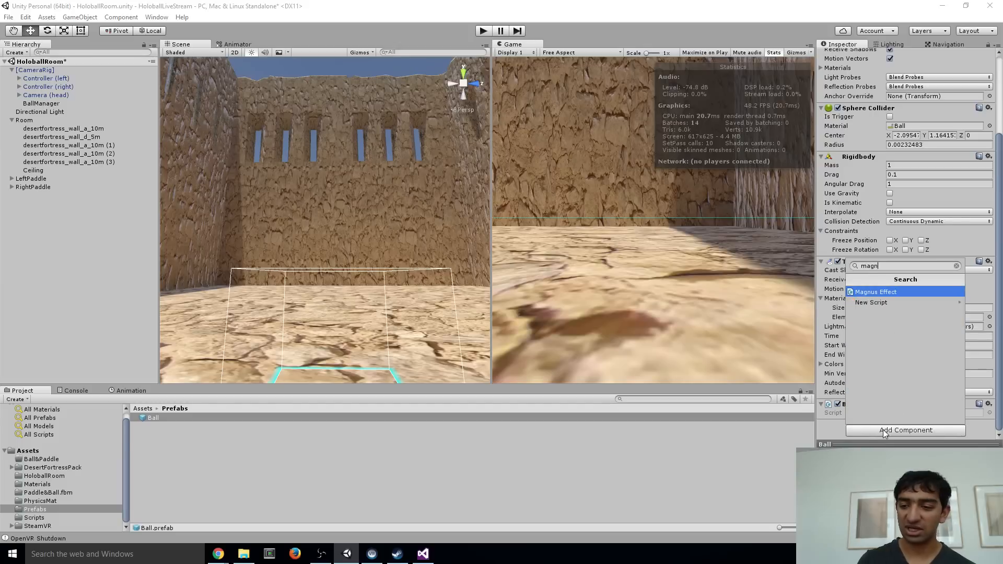
key(Return)
scroll(909, 376, down, 1)
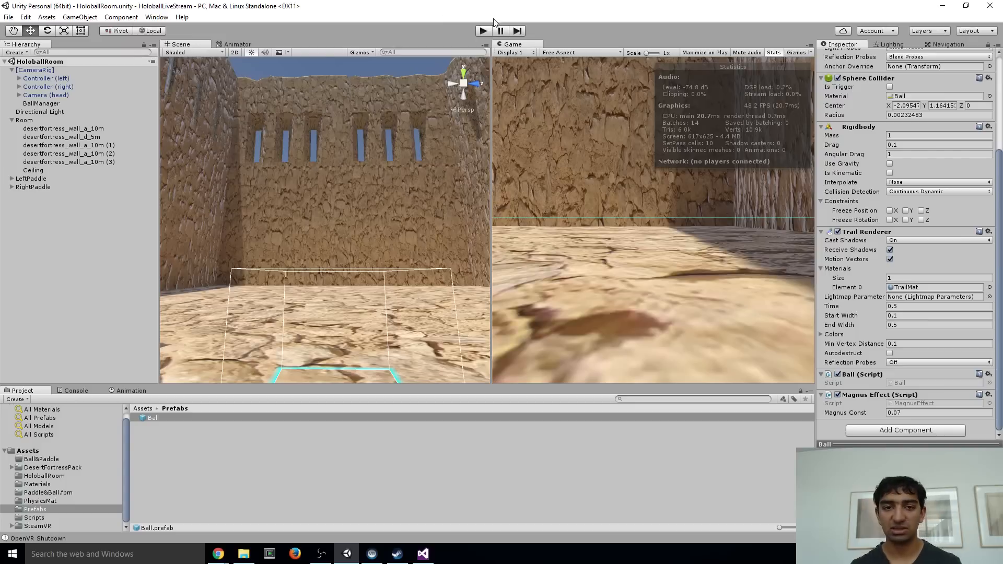
Play-test the scene, try a Drag of 0.5 on the Ball prefab's Rigidbody, and play-test it again
click(483, 31)
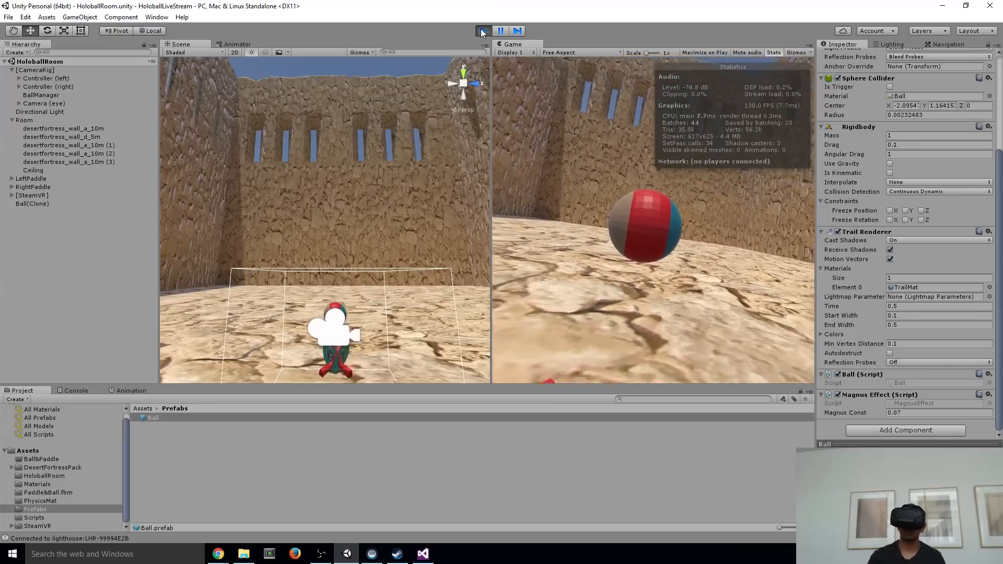
click(483, 31)
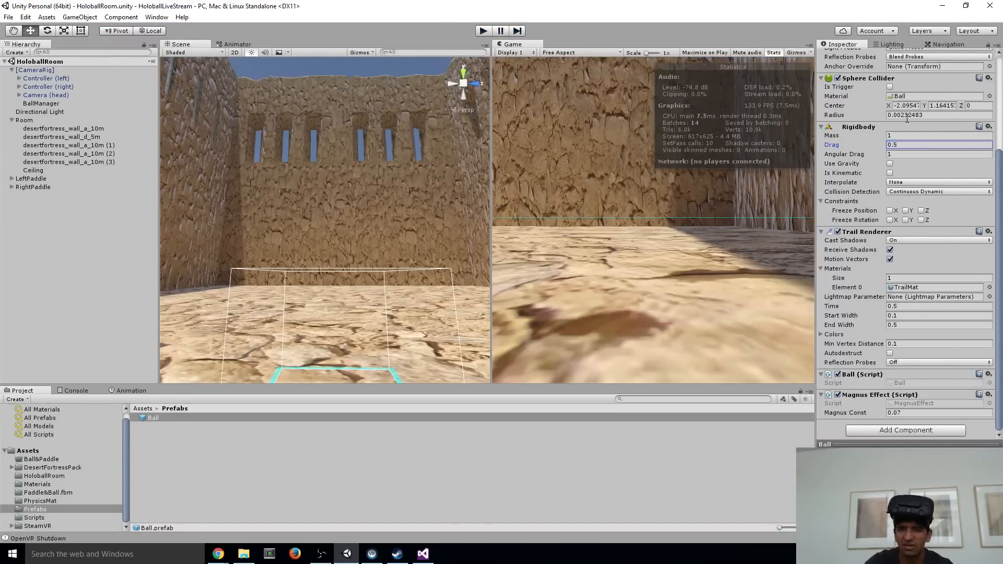
click(485, 31)
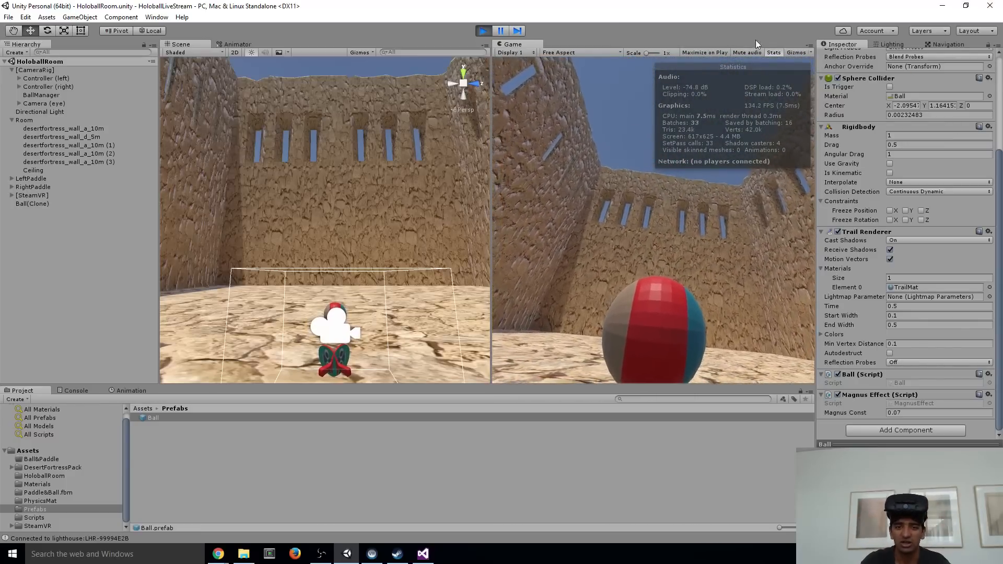
click(483, 31)
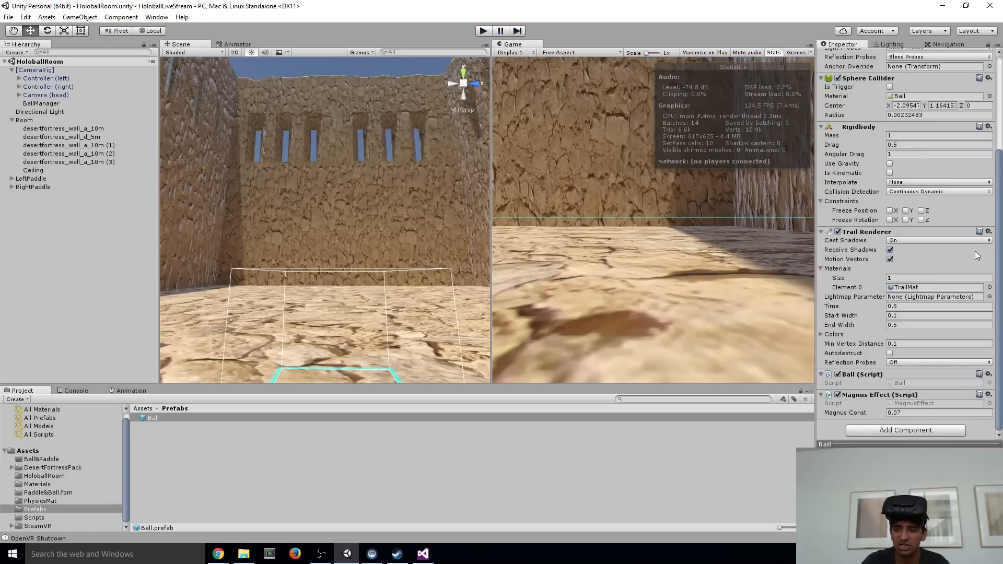
Set the Ball prefab's Rigidbody Drag to 0.2 and play-test the scene, stopping it when done
right_click(905, 146)
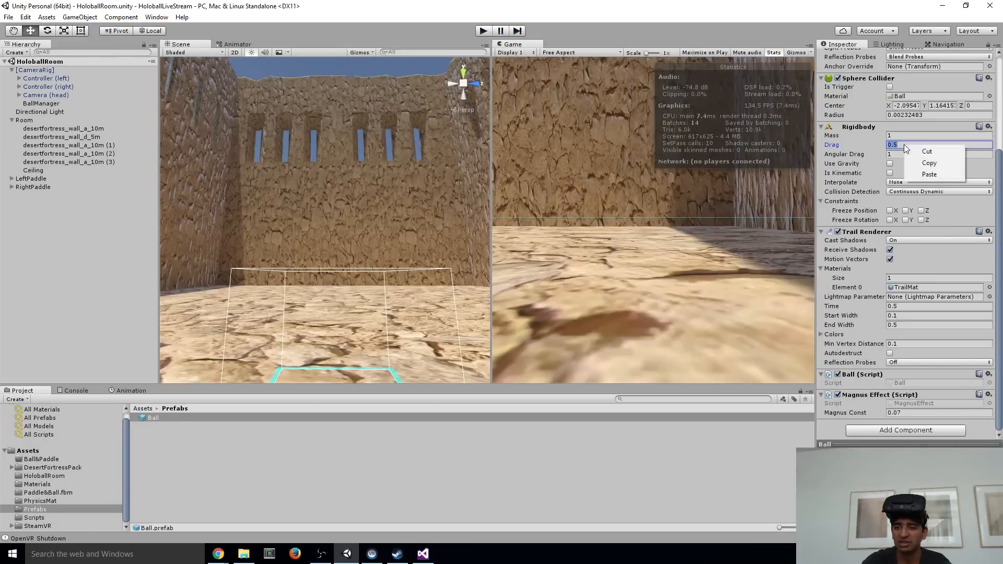
click(629, 4)
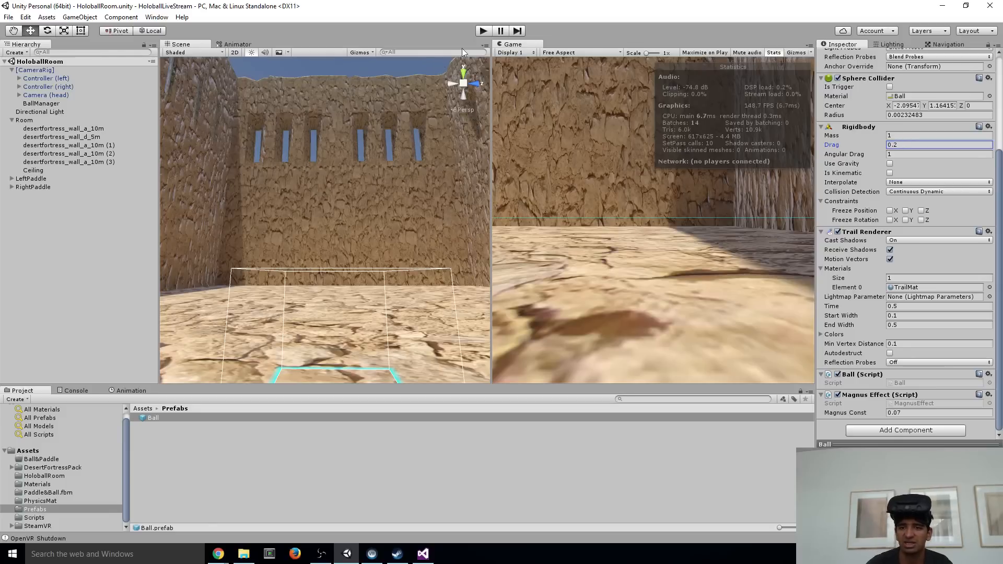
click(486, 31)
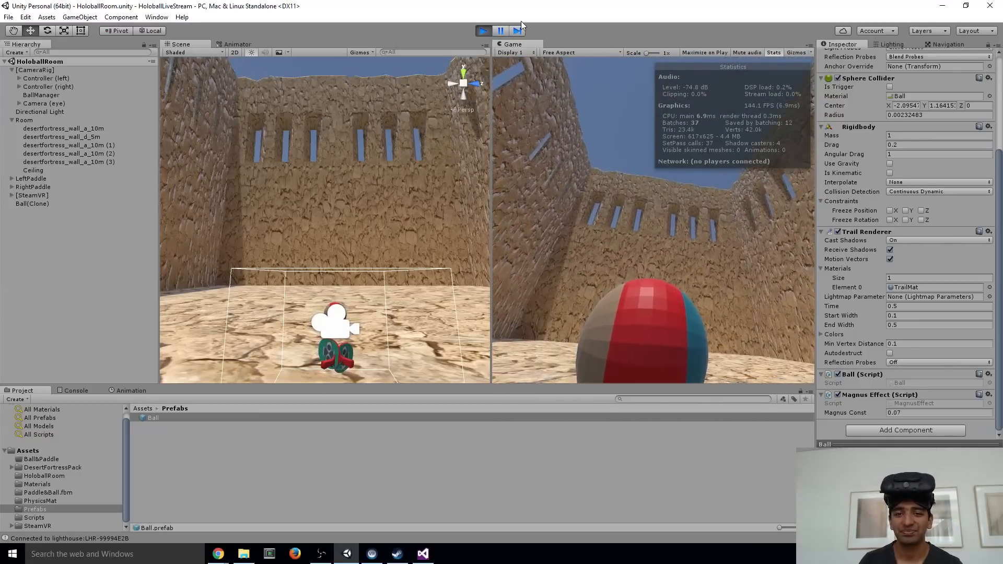
click(482, 31)
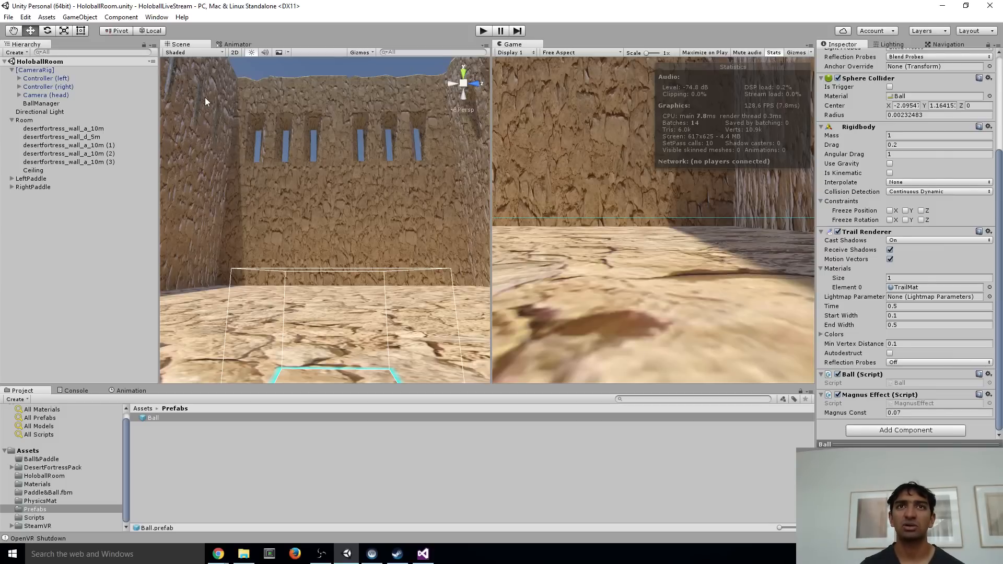
Open the project's Quality settings and set Anti Aliasing to 4x Multi Sampling for the Fantastic level
click(46, 17)
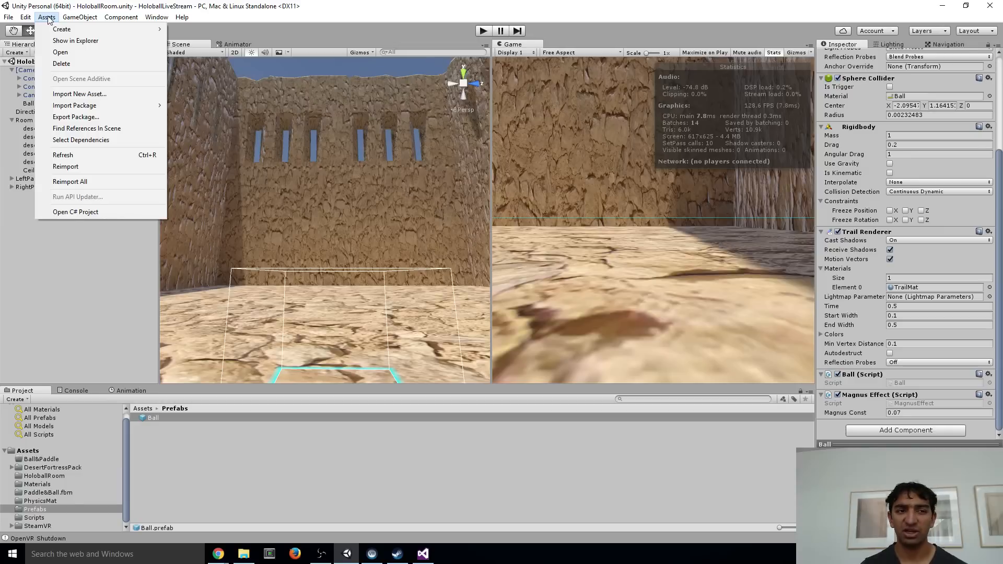
mouse_move(97, 19)
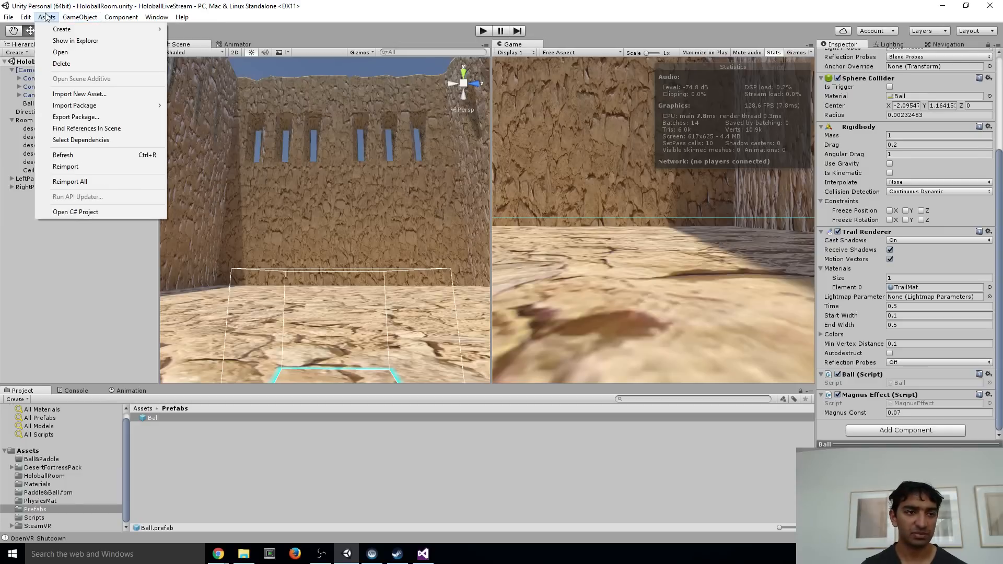
mouse_move(30, 18)
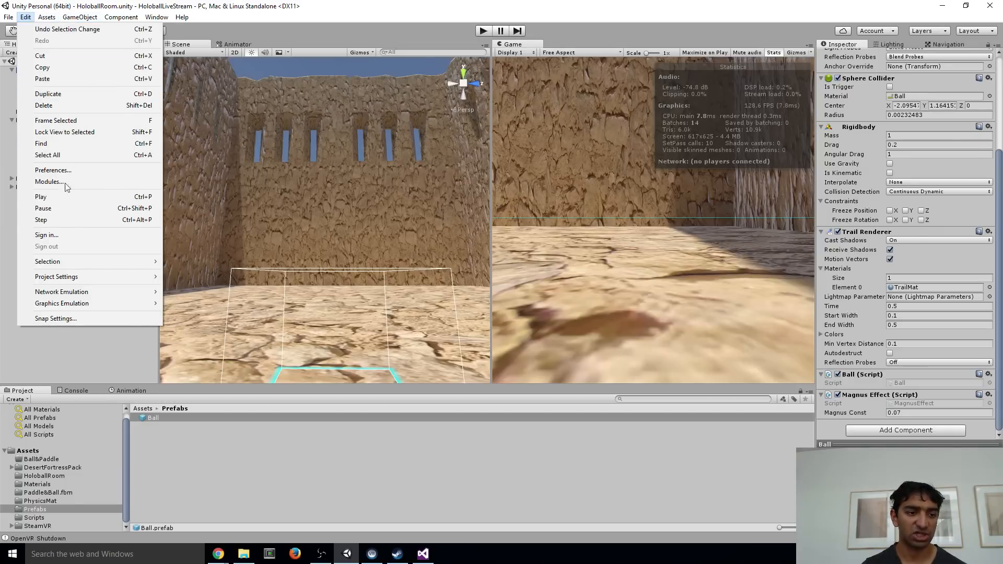
mouse_move(76, 282)
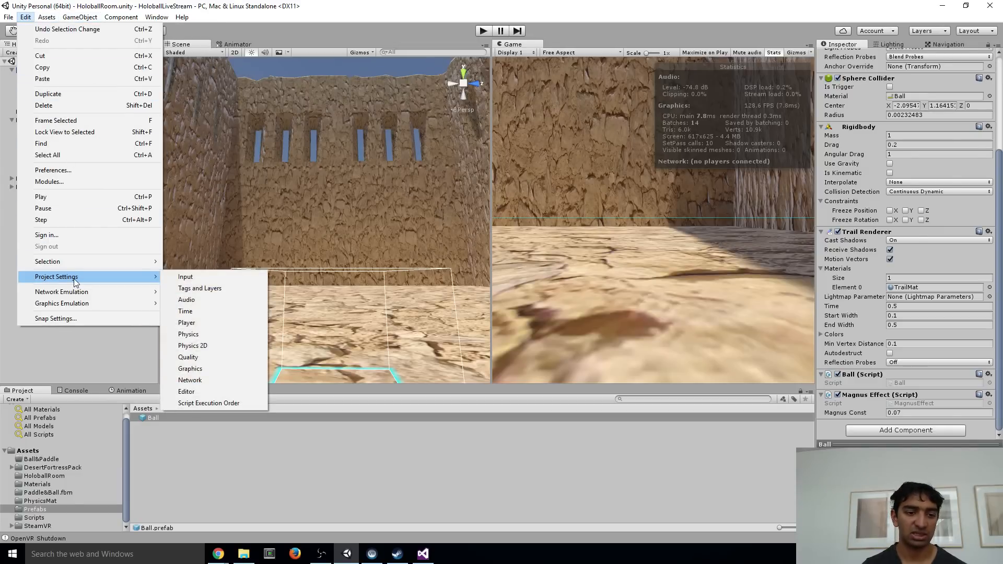
click(202, 357)
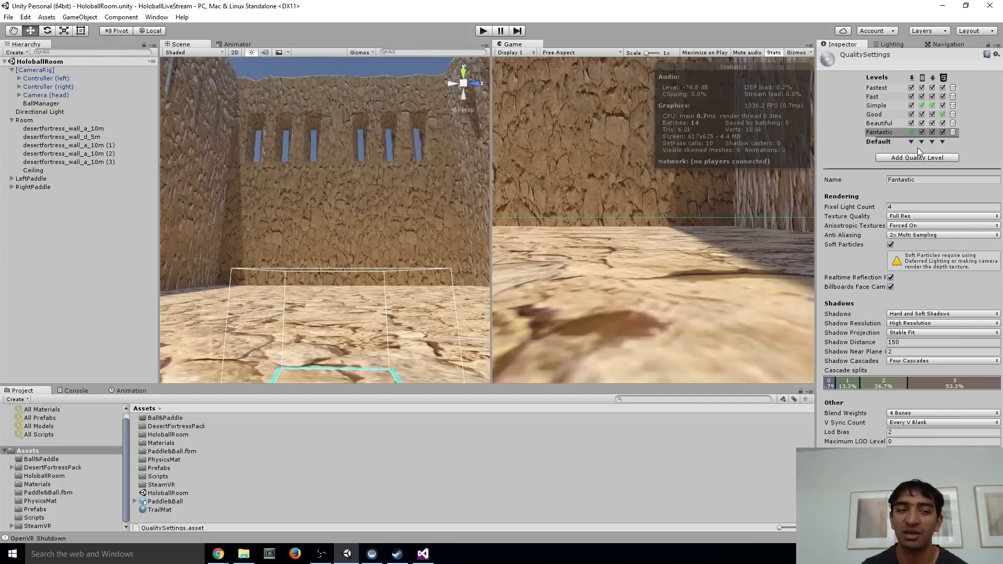
click(25, 17)
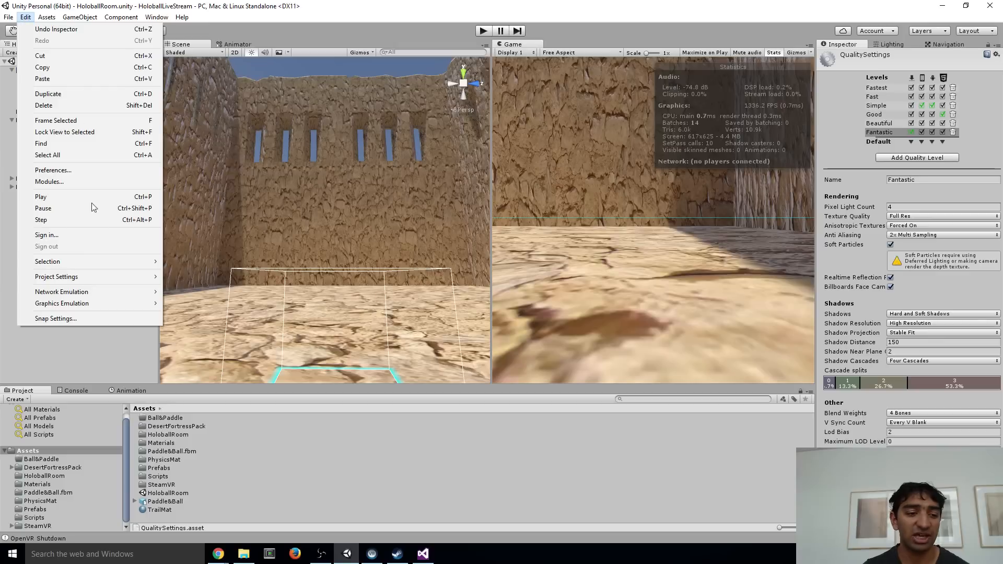
mouse_move(94, 277)
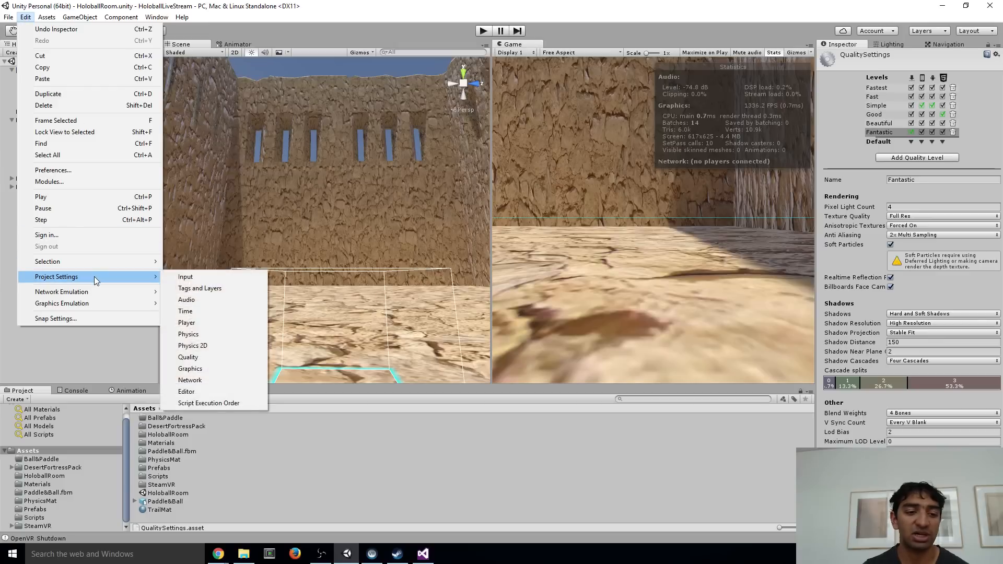
click(201, 356)
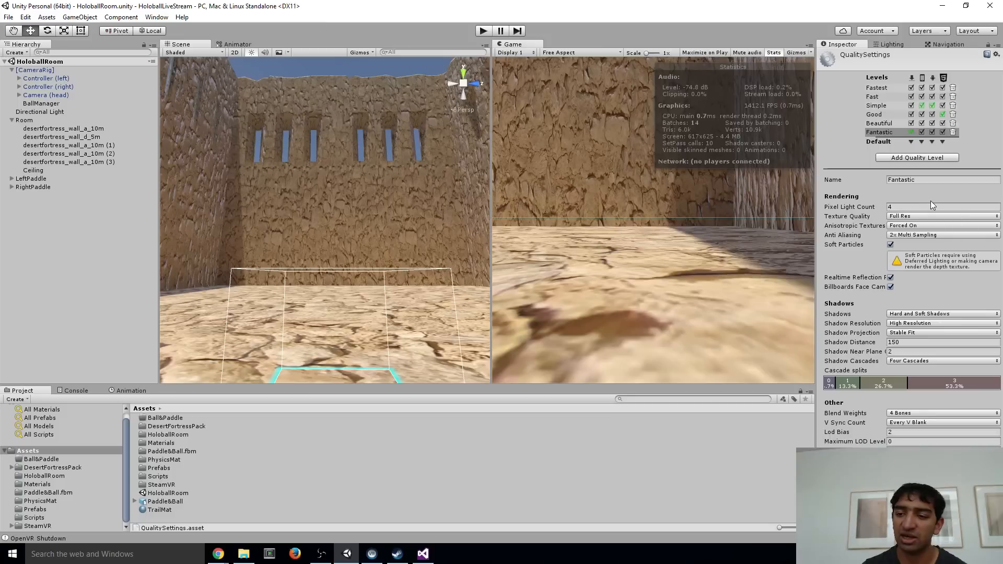
click(908, 236)
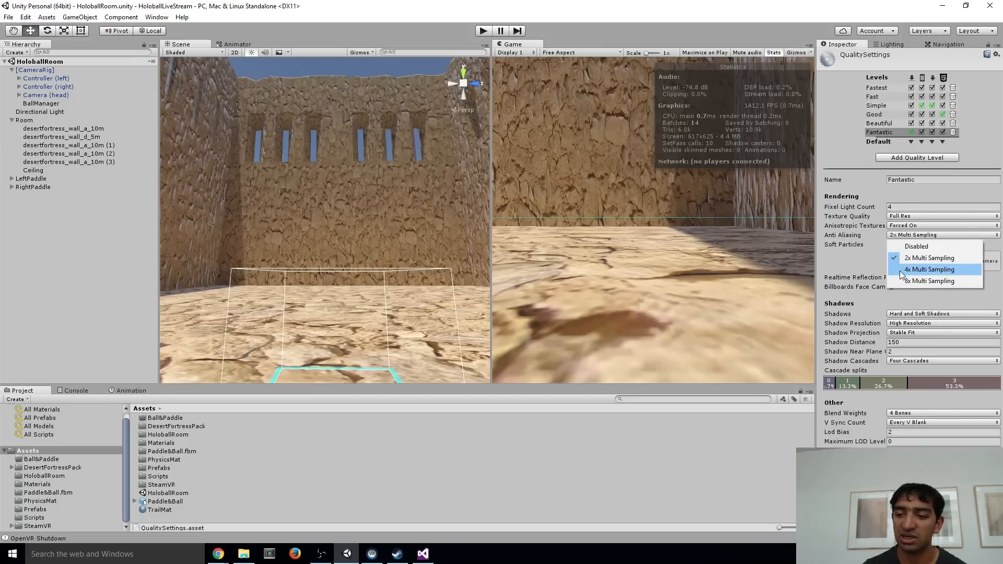
click(905, 270)
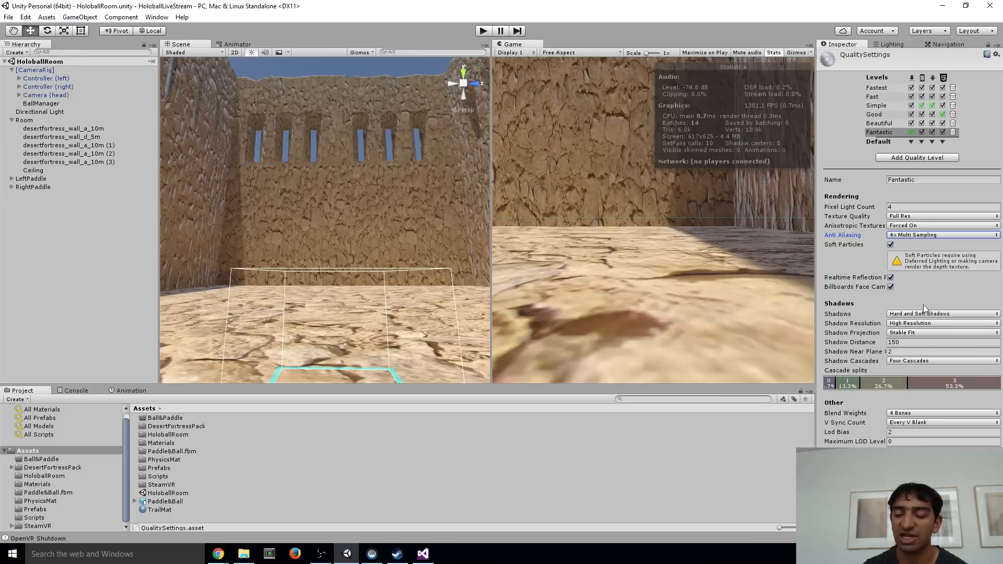
click(923, 236)
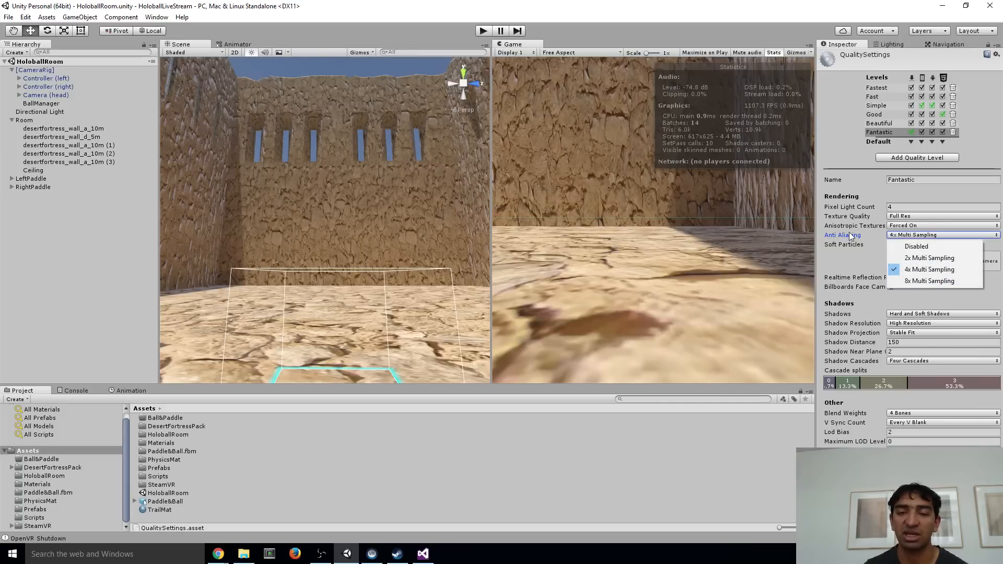
click(832, 254)
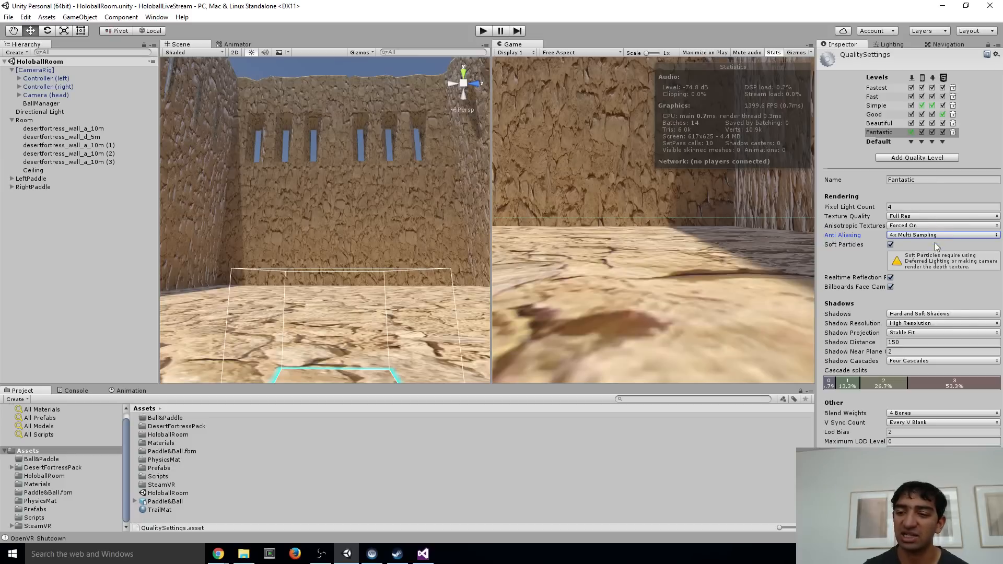
Select the BallManager object and collapse the [CameraRig] group in the scene hierarchy
click(887, 45)
click(851, 46)
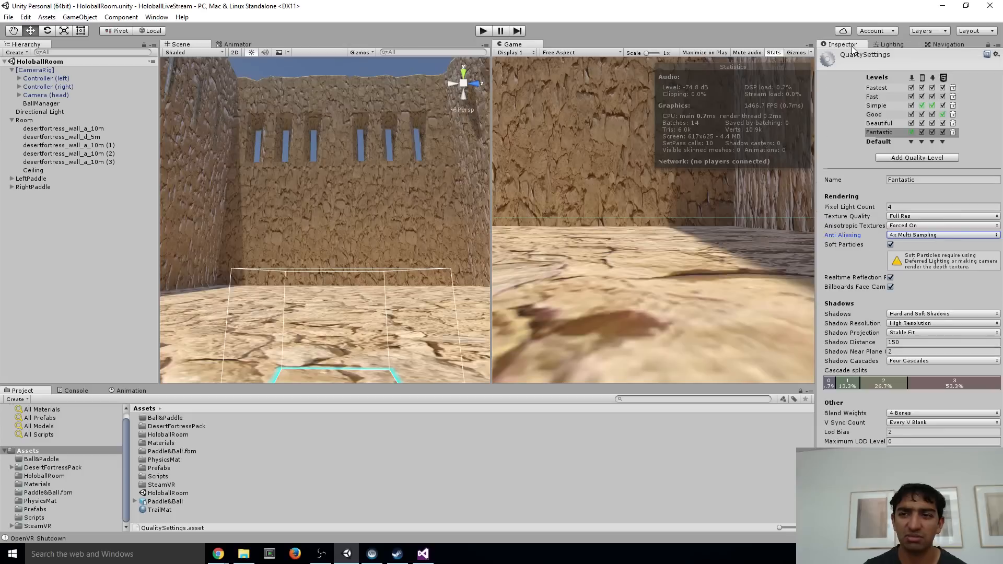
click(30, 104)
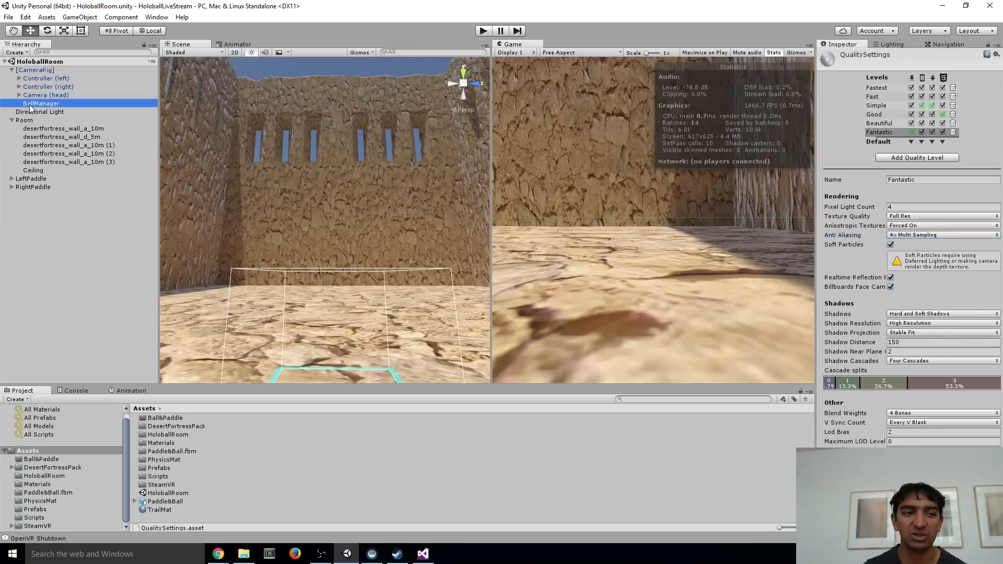
click(12, 70)
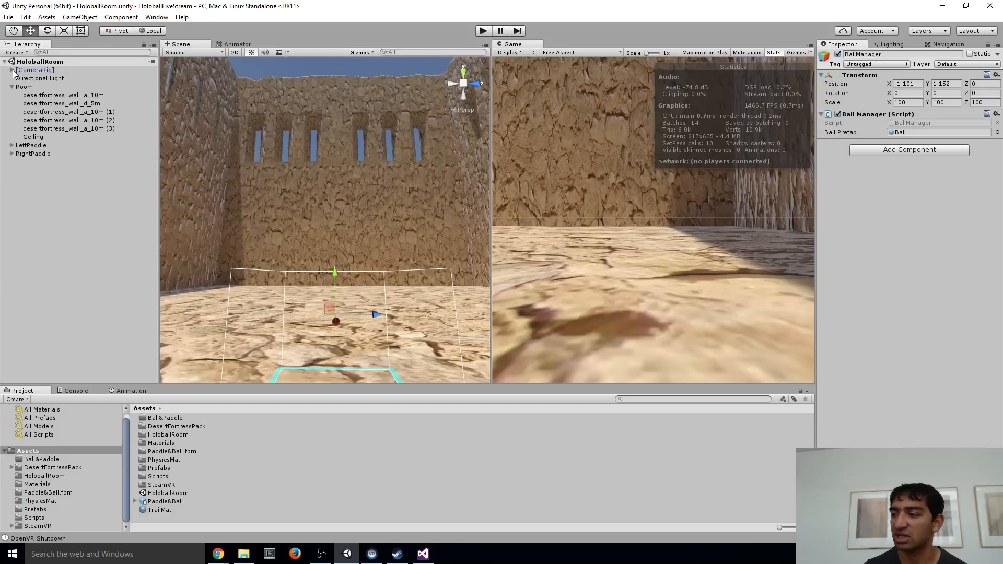
Examine the fortress room's walls, windows, floor and shadows from several angles in the Scene view
right_drag(315, 177, 260, 166)
key(d)
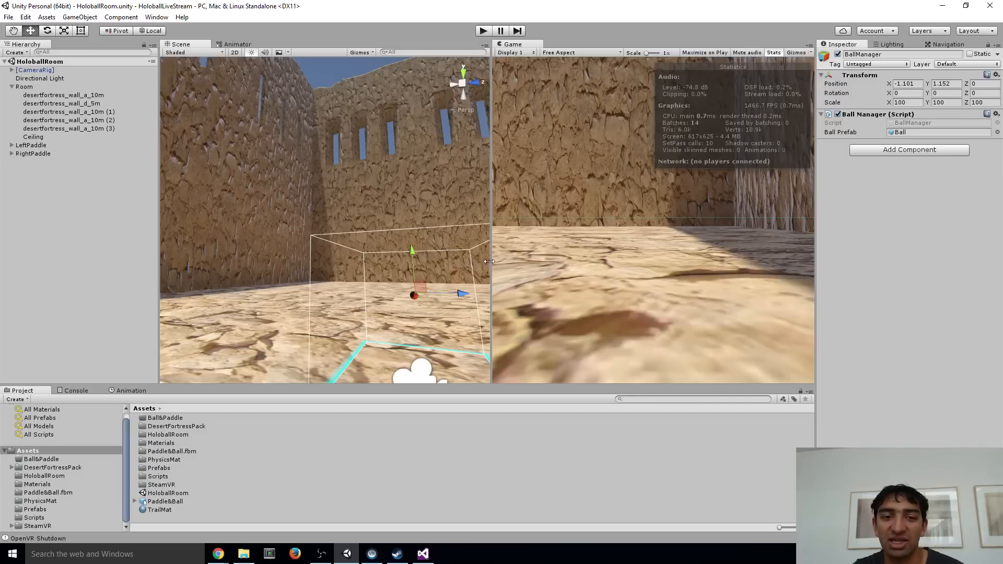
mouse_move(319, 212)
alt+mouse_down()
mouse_move(308, 215)
mouse_move(298, 191)
mouse_move(338, 341)
mouse_move(291, 230)
mouse_move(322, 211)
alt+mouse_up()
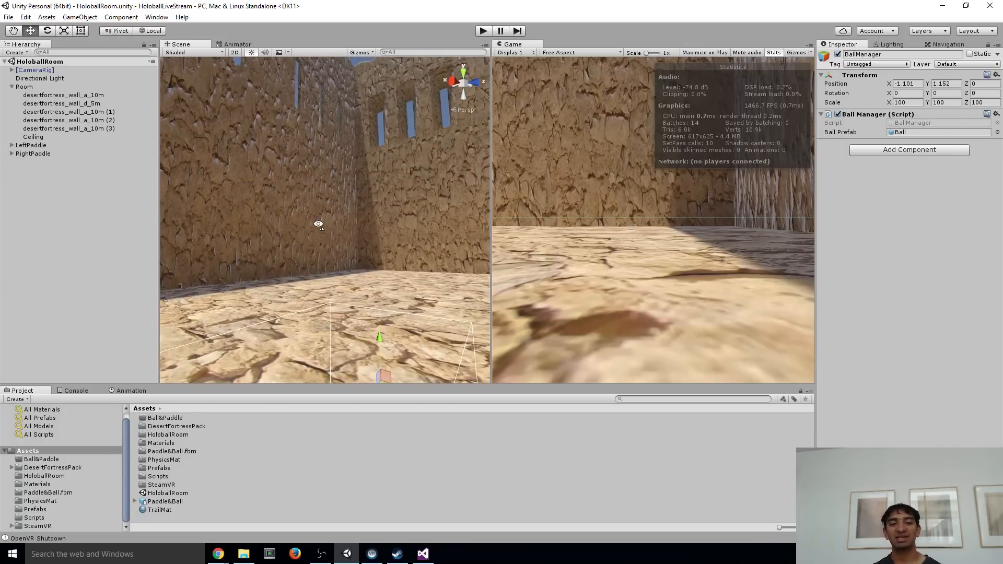
alt+drag(320, 227, 326, 229)
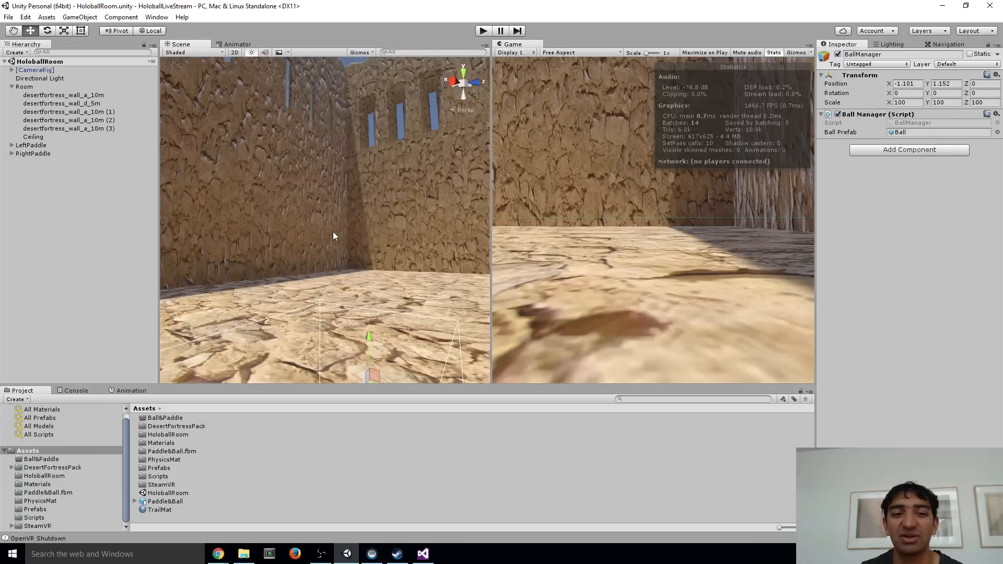
alt+drag(337, 255, 296, 268)
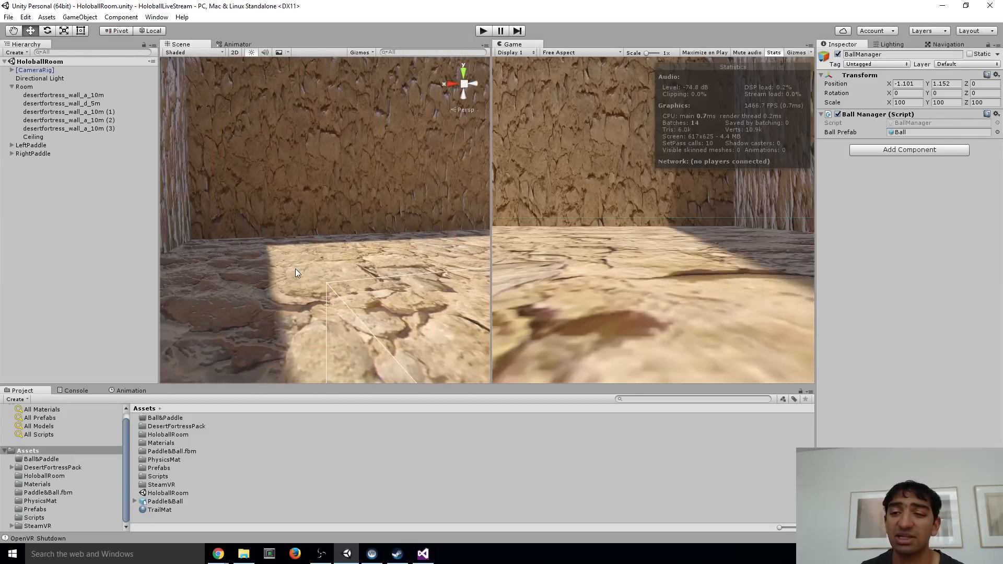
alt+drag(281, 241, 387, 215)
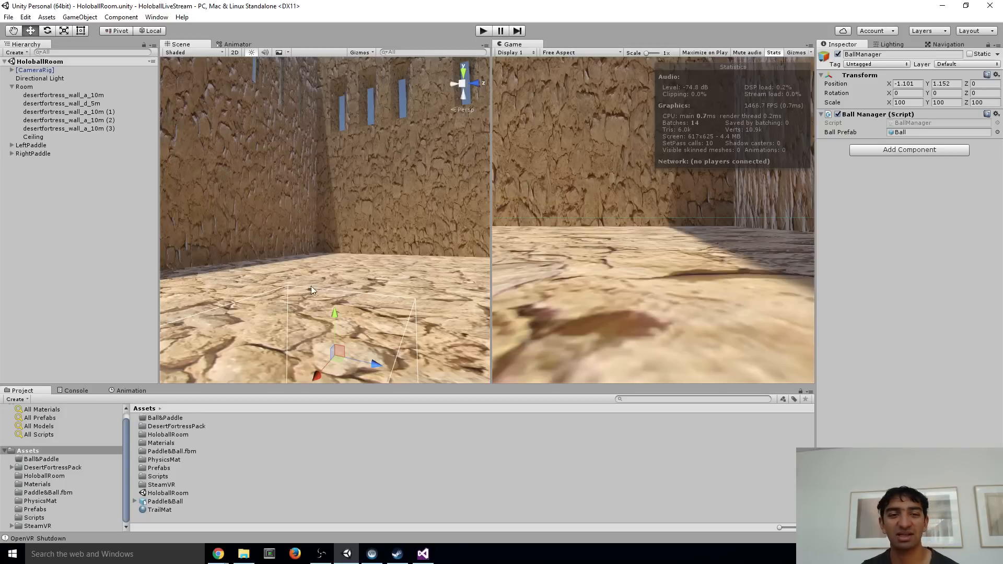
right_drag(230, 186, 284, 136)
key(a)
right_drag(346, 192, 366, 183)
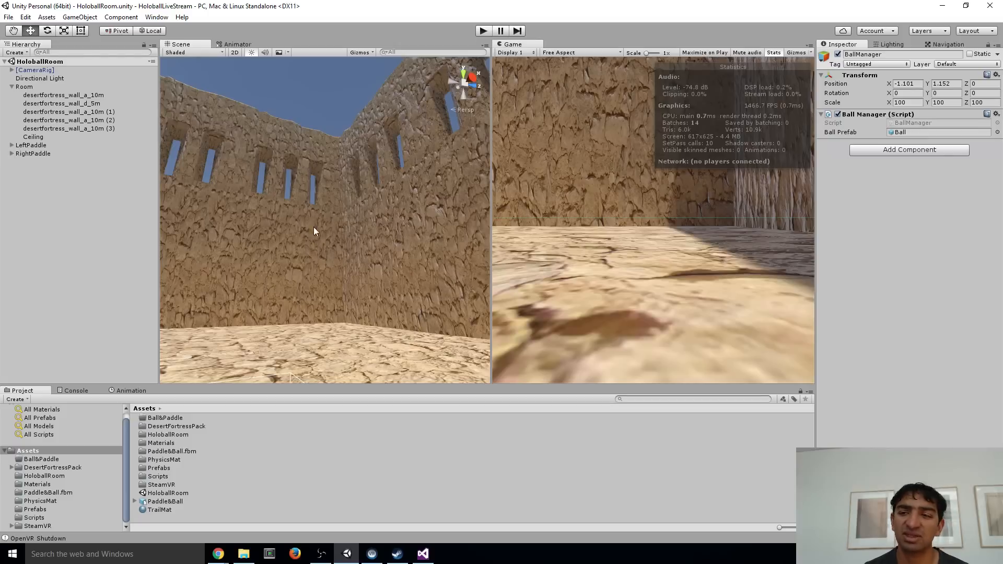
Open the scene's Lighting settings and select the Room object to inspect its walls in the Scene view
click(888, 44)
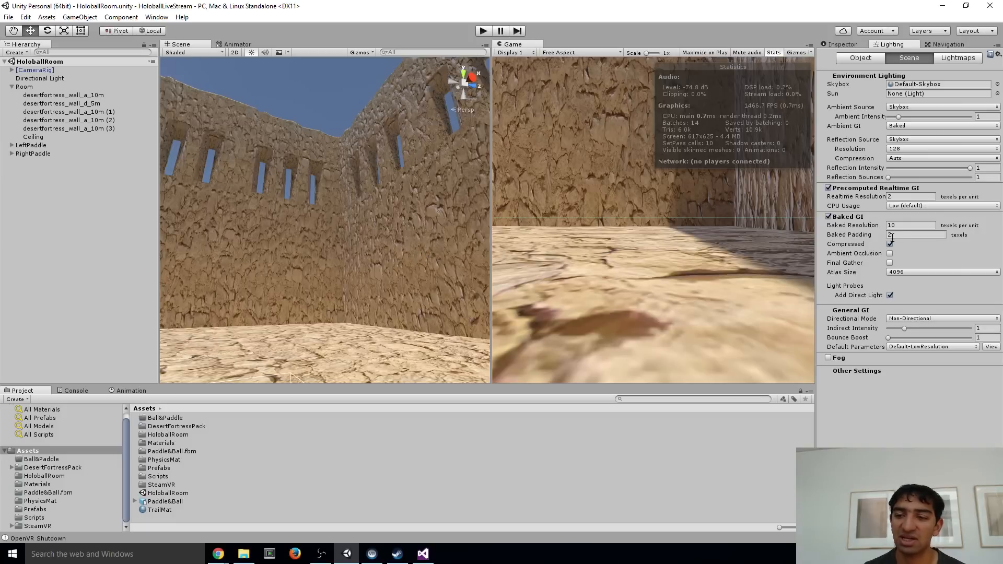
alt+drag(405, 247, 336, 286)
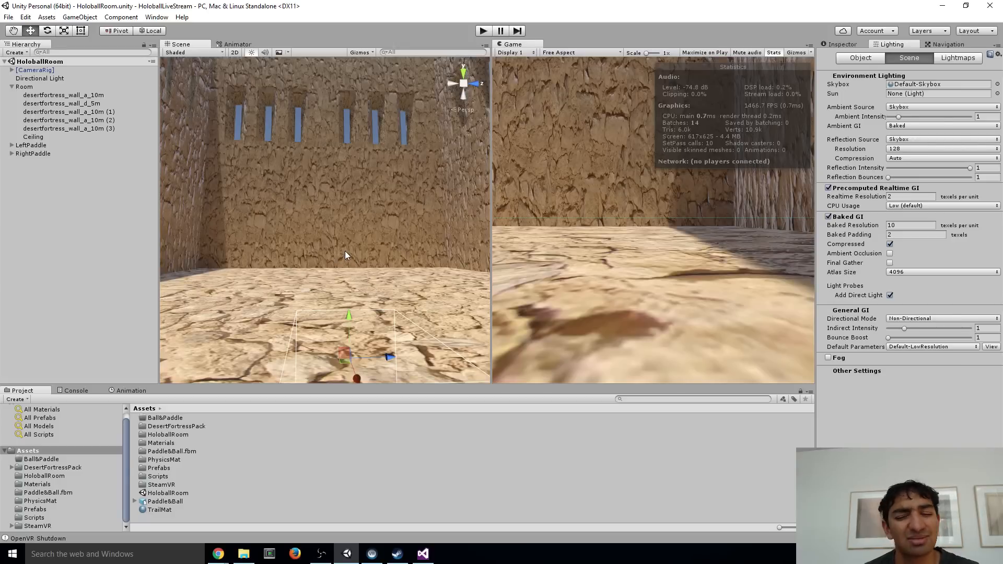
alt+drag(346, 250, 268, 227)
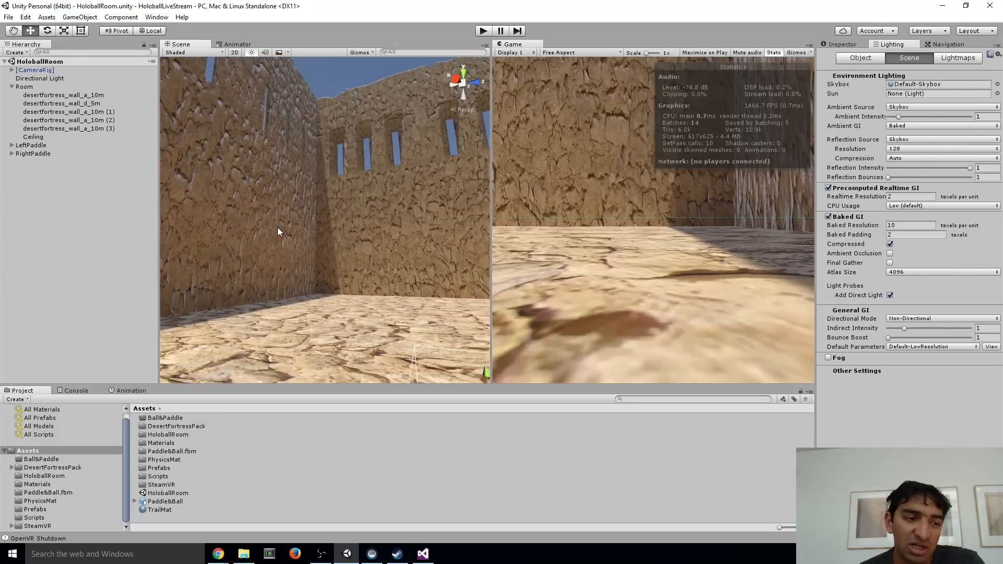
click(24, 87)
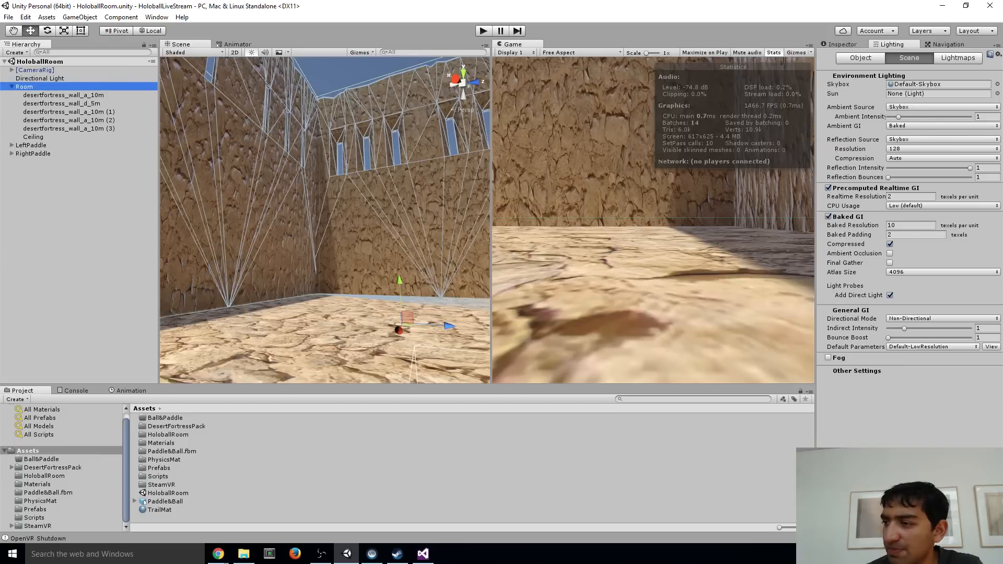
alt+drag(336, 175, 391, 198)
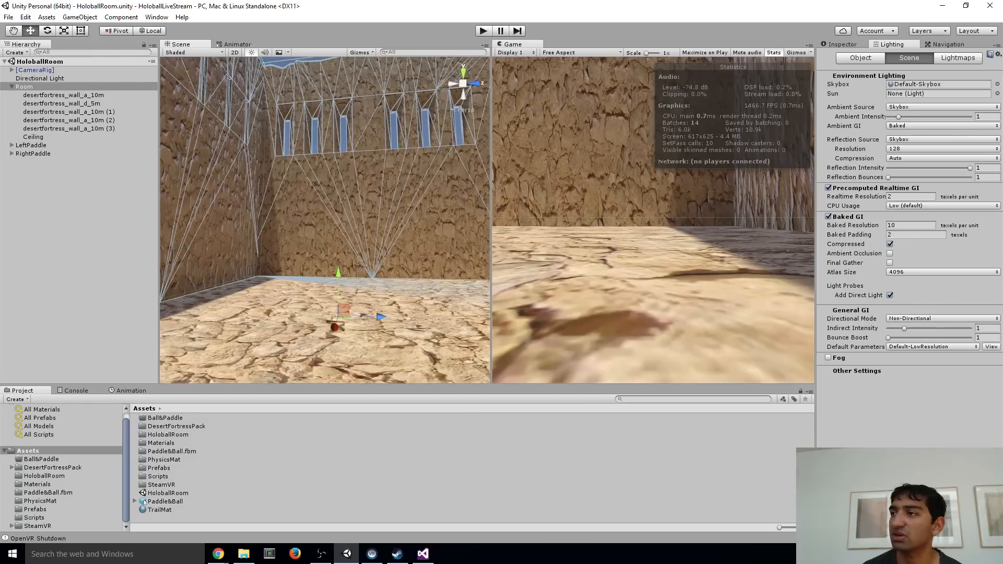